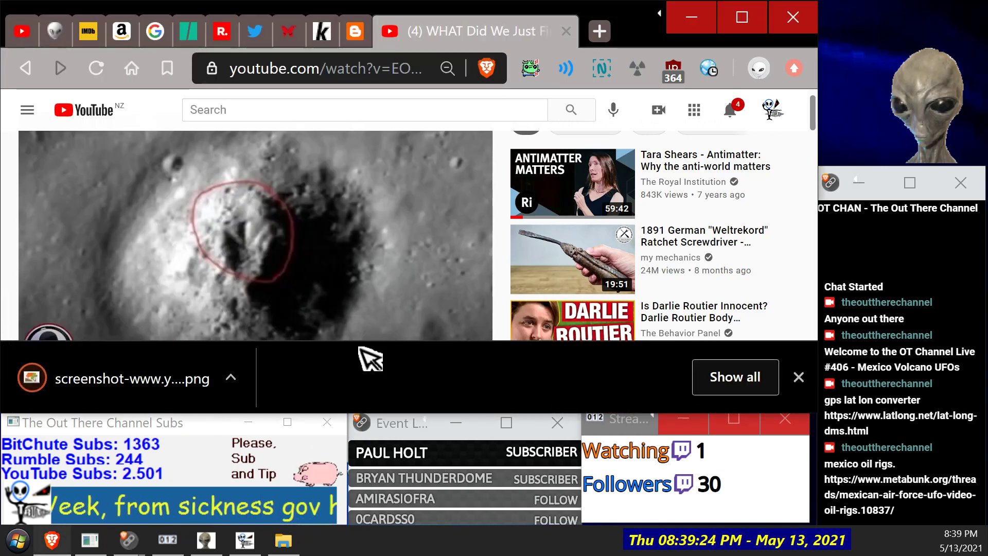
pyautogui.click(799, 377)
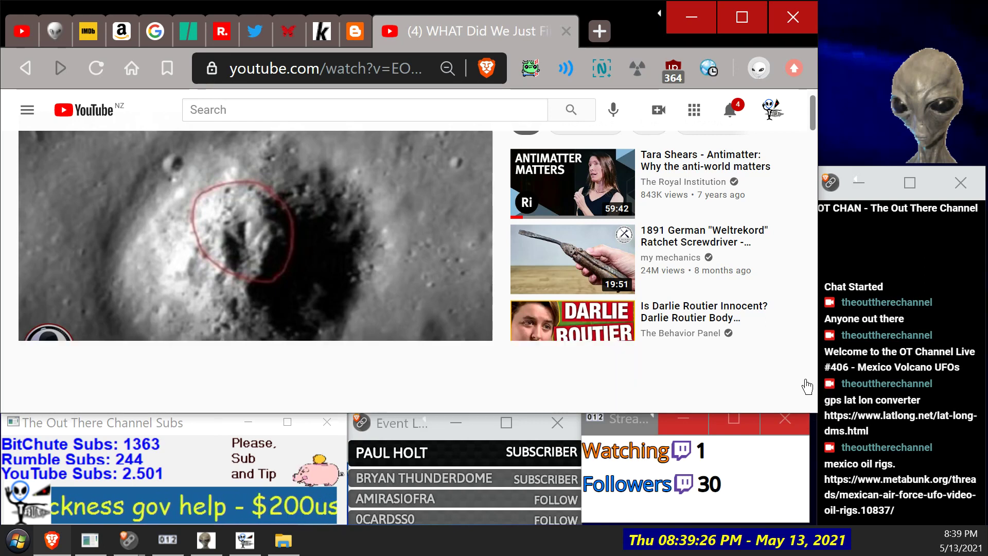
pyautogui.click(237, 545)
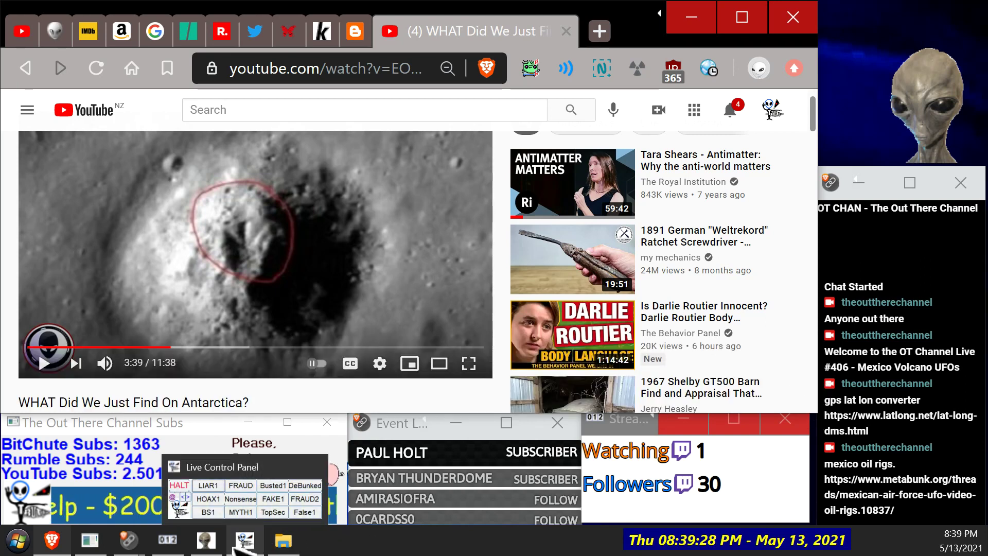
pyautogui.click(236, 545)
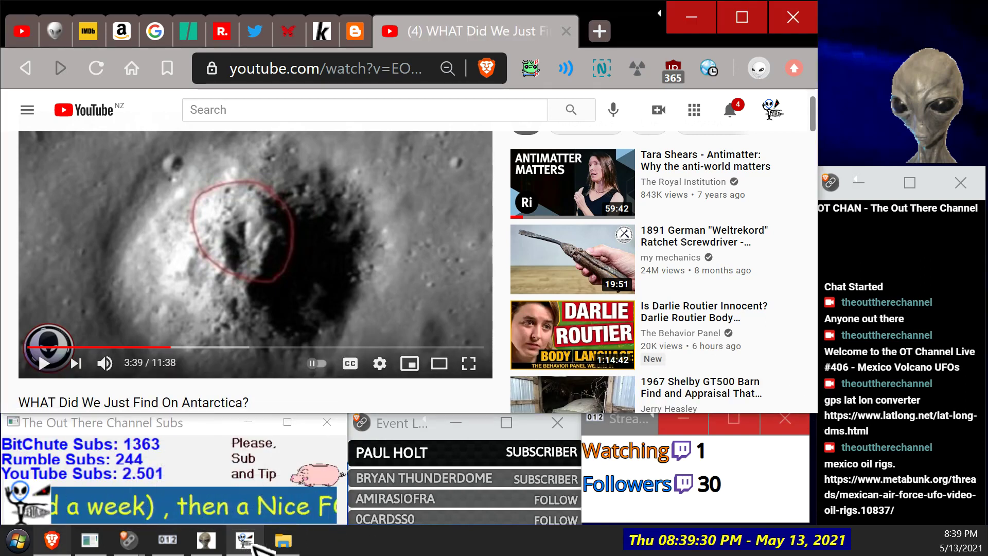
pyautogui.click(295, 541)
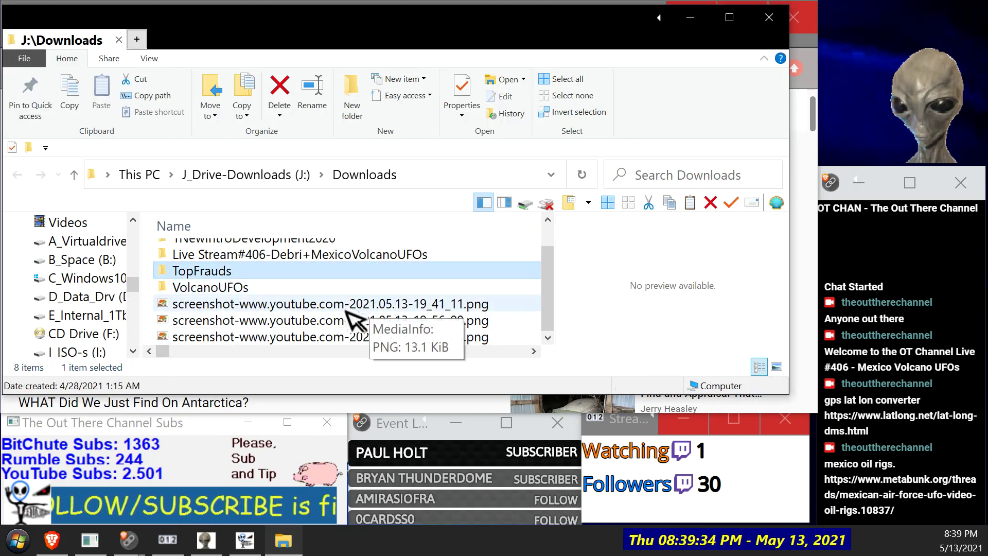
pyautogui.click(267, 338)
pyautogui.rightClick(277, 348)
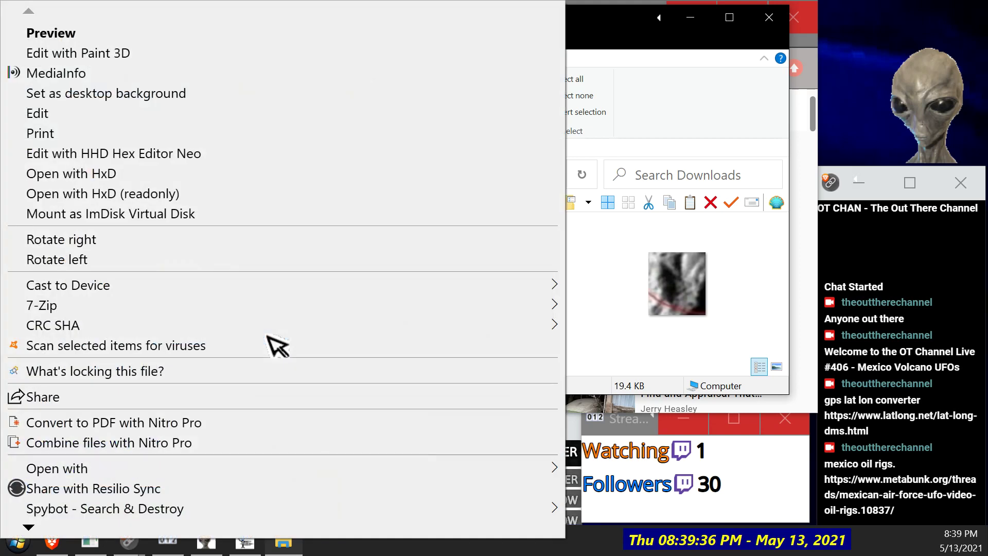
pyautogui.moveTo(199, 470)
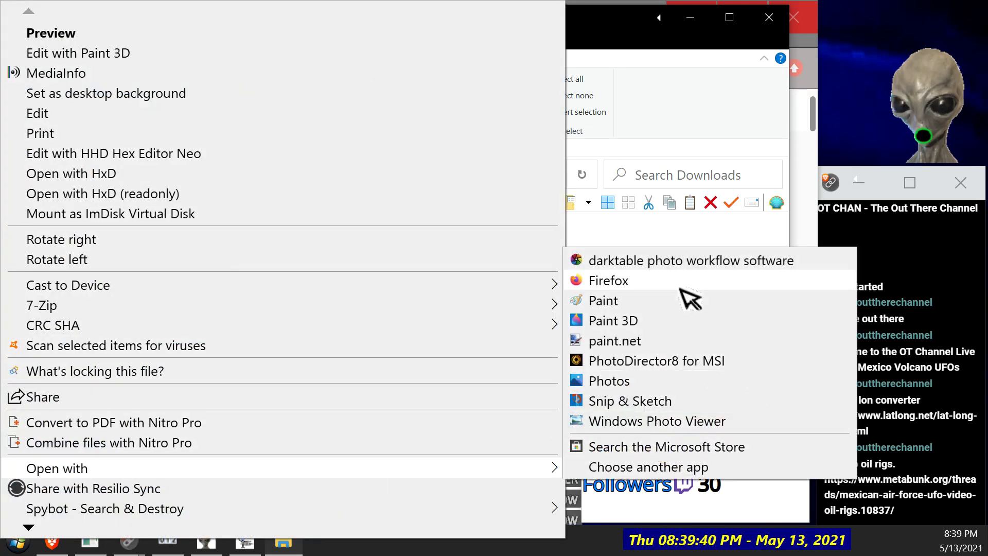
pyautogui.click(641, 339)
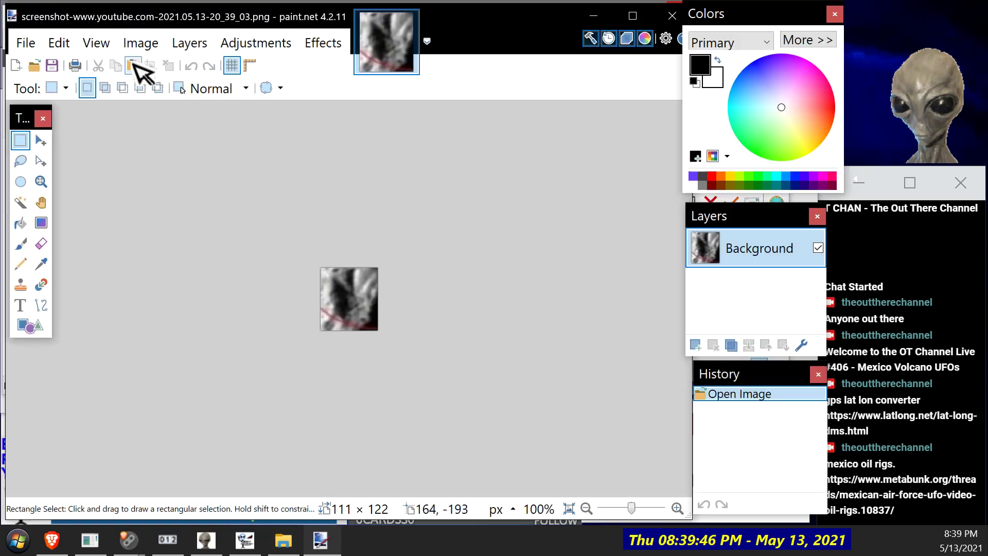
# Step: Resize the image to a width of 1280 pixels, maintaining its aspect ratio
pyautogui.click(142, 44)
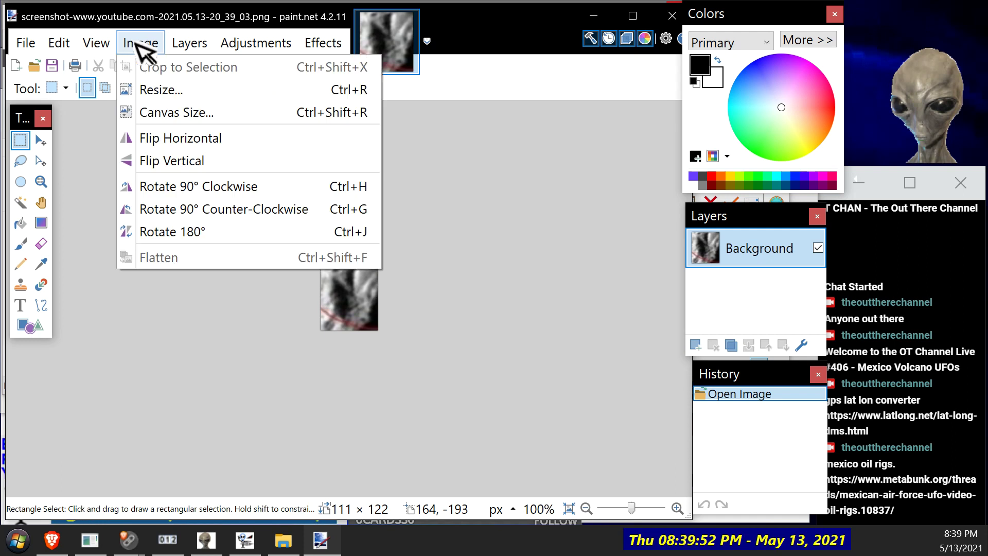
pyautogui.click(154, 89)
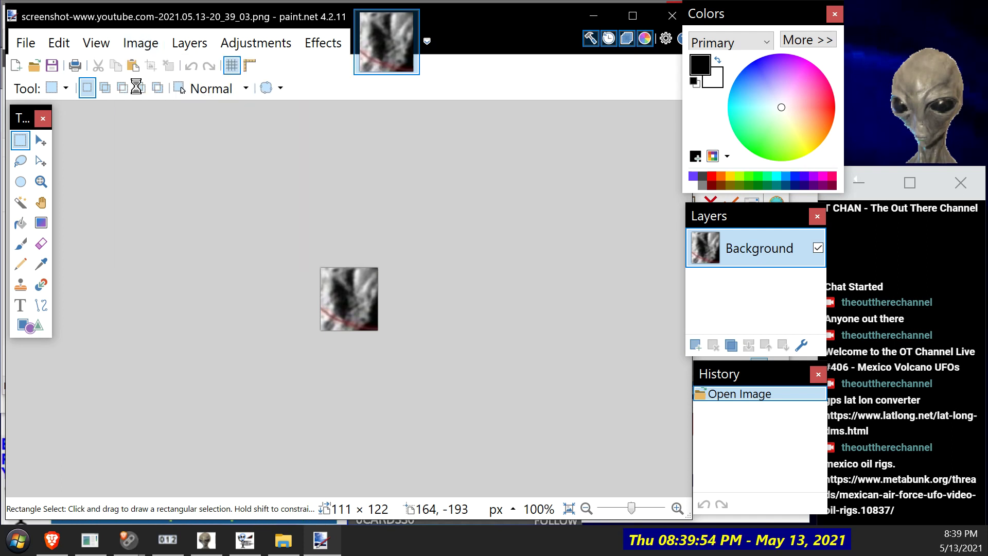
pyautogui.write('1280')
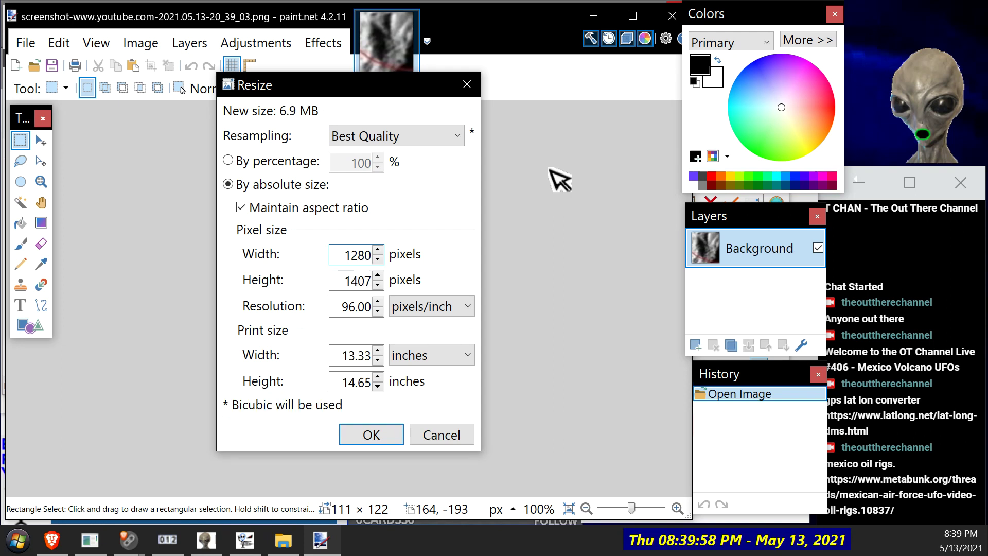
pyautogui.press('Return')
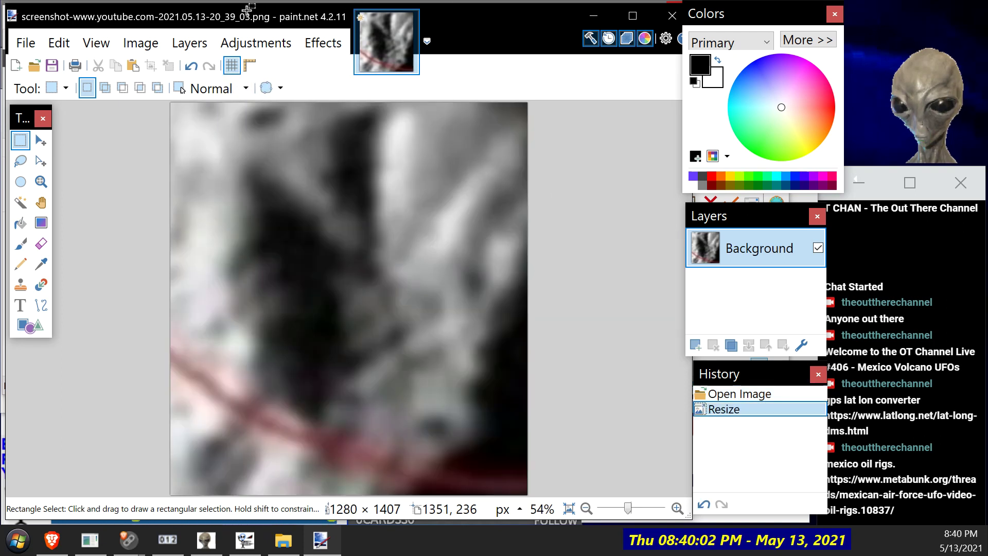
# Step: Try a Curves+ luminosity adjustment that lifts the dark tones strongly and pulls the midtones down
pyautogui.click(245, 41)
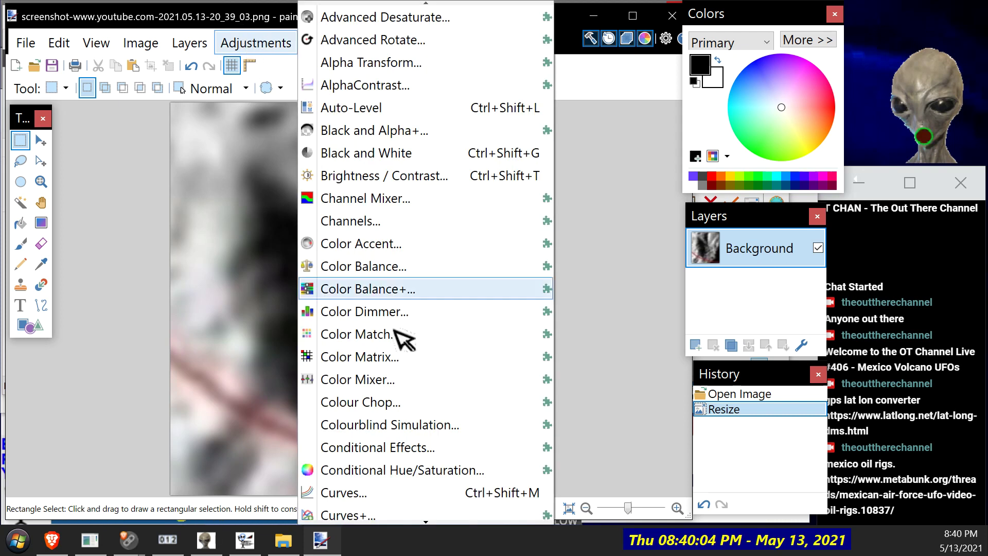
pyautogui.scroll(-2, 383, 376)
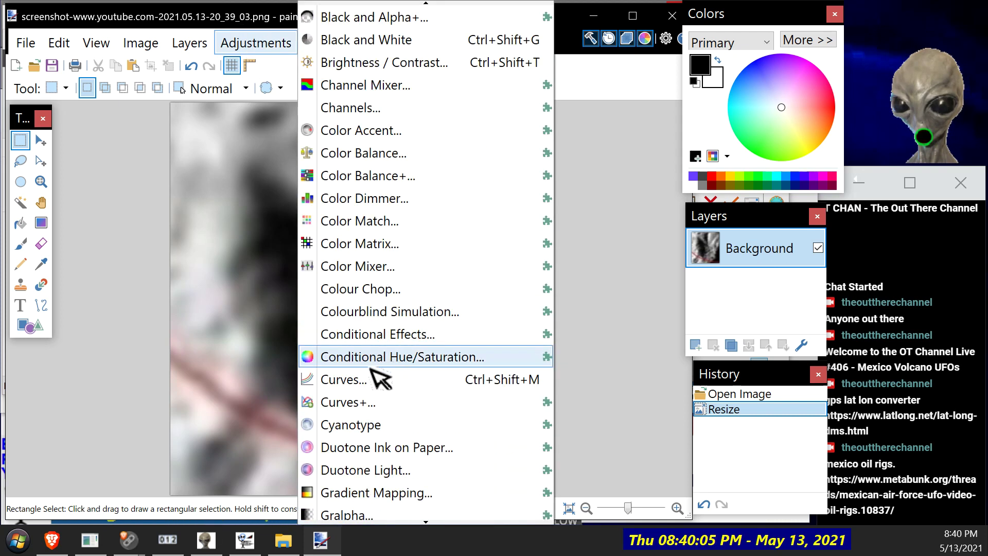
pyautogui.click(360, 403)
pyautogui.moveTo(315, 107); pyautogui.dragTo(633, 64)
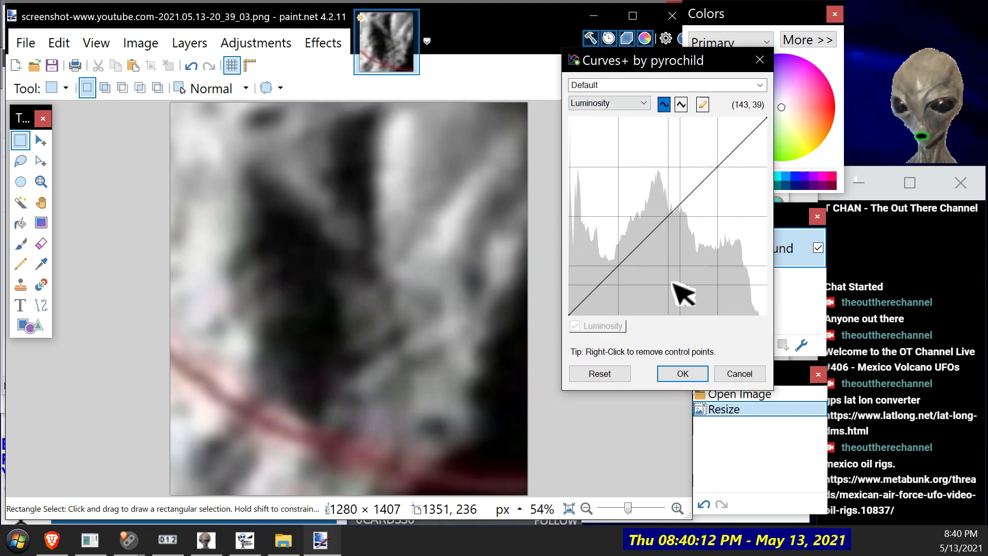
pyautogui.moveTo(652, 244); pyautogui.dragTo(601, 201)
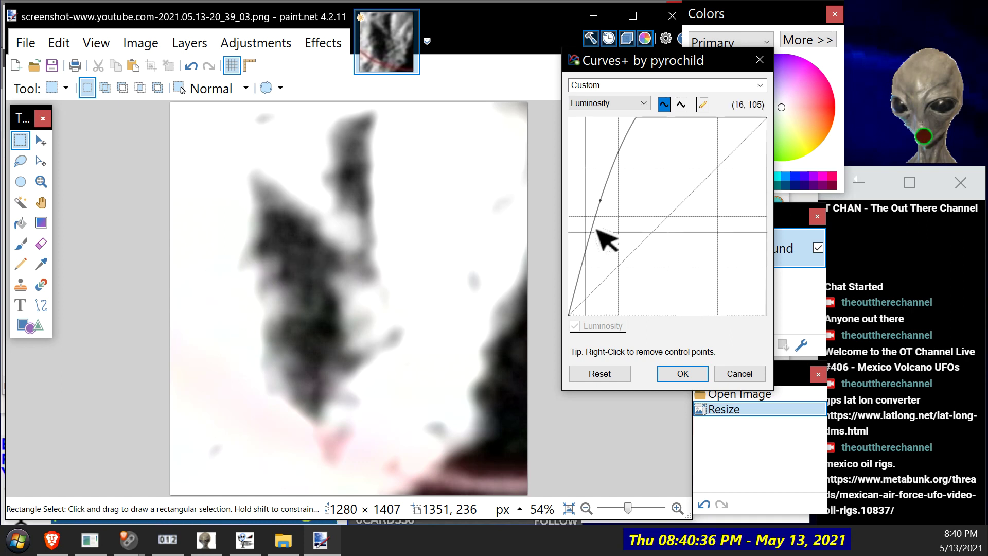
pyautogui.click(622, 183)
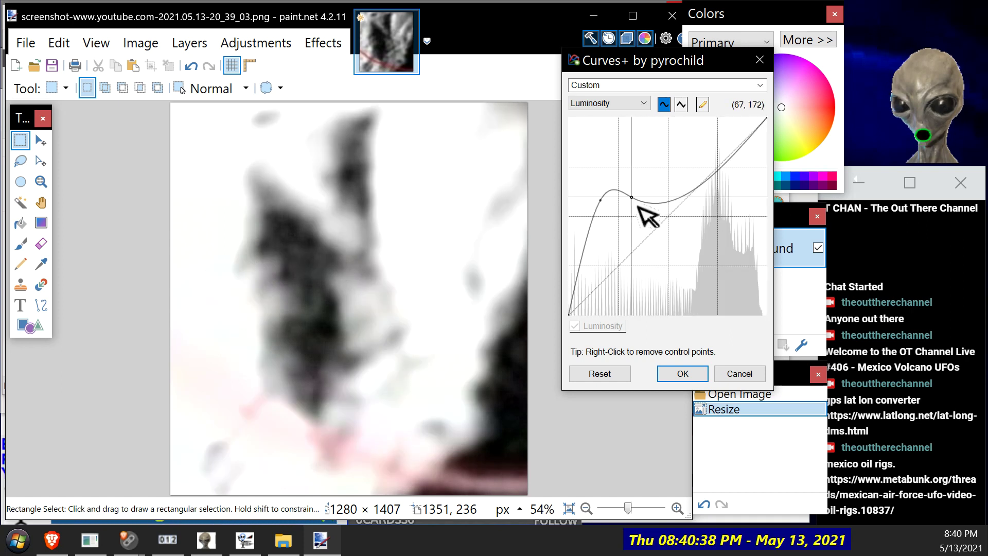
pyautogui.moveTo(627, 189); pyautogui.dragTo(643, 217)
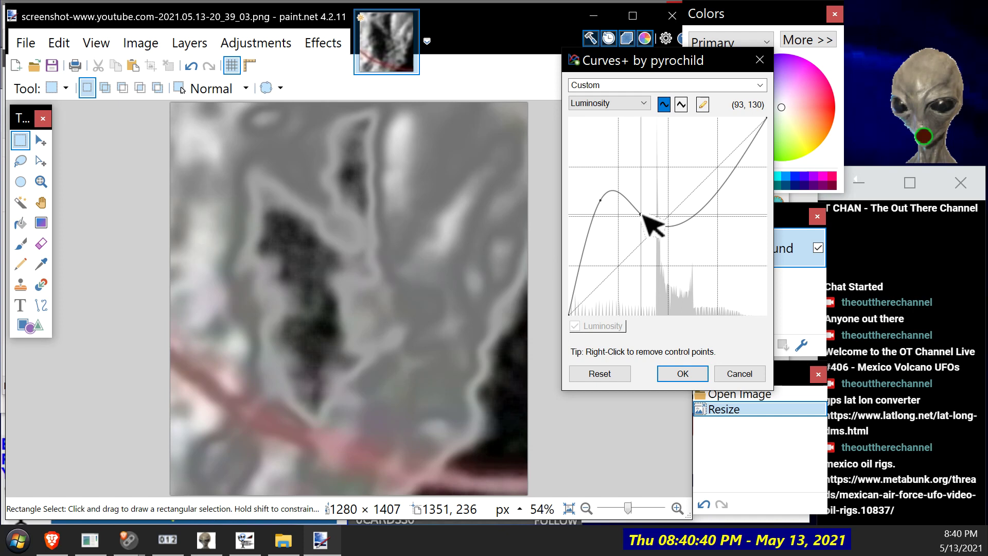
# Step: Try the Flip Hue preset in Curves+ with reshaped HSV curves, and discard the adjustment
pyautogui.click(624, 86)
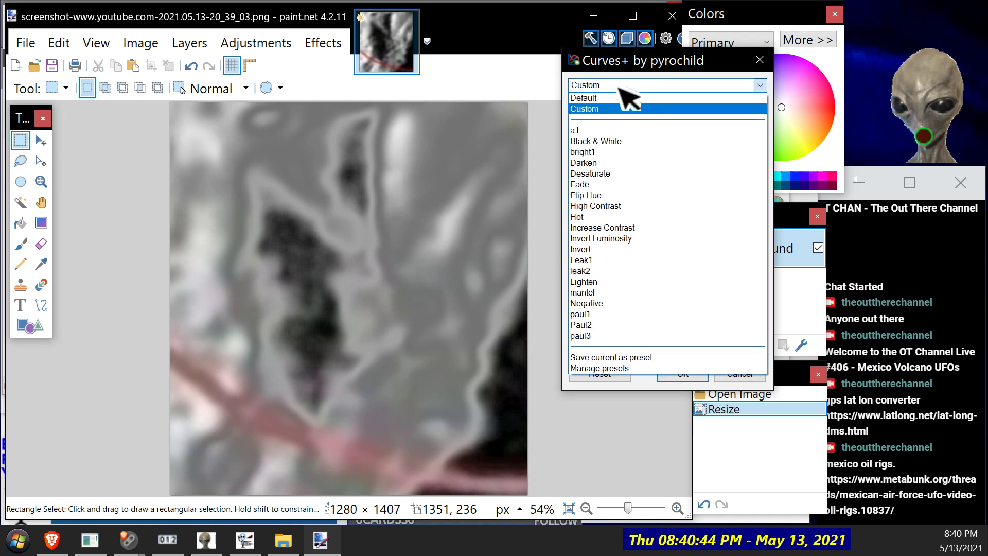
pyautogui.click(597, 195)
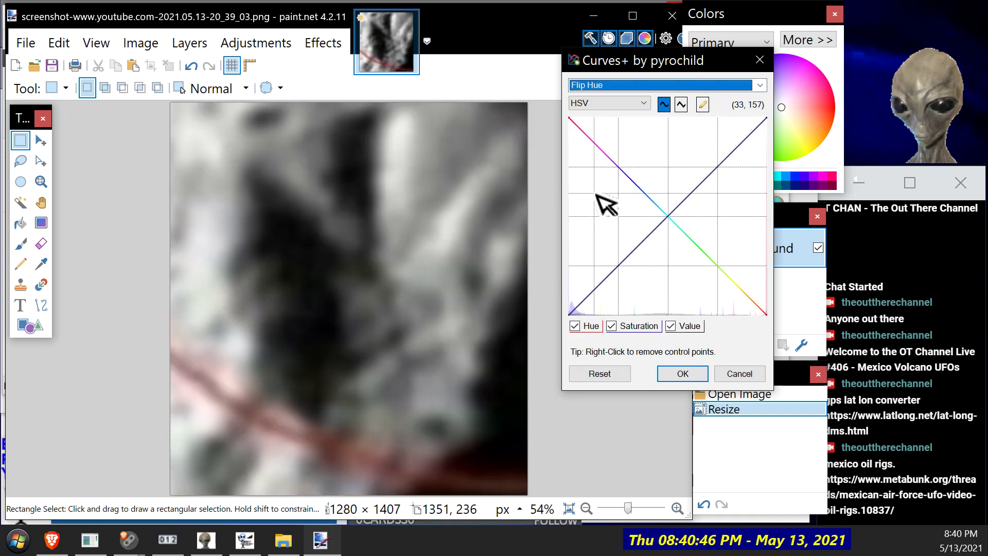
pyautogui.moveTo(596, 194); pyautogui.dragTo(595, 238)
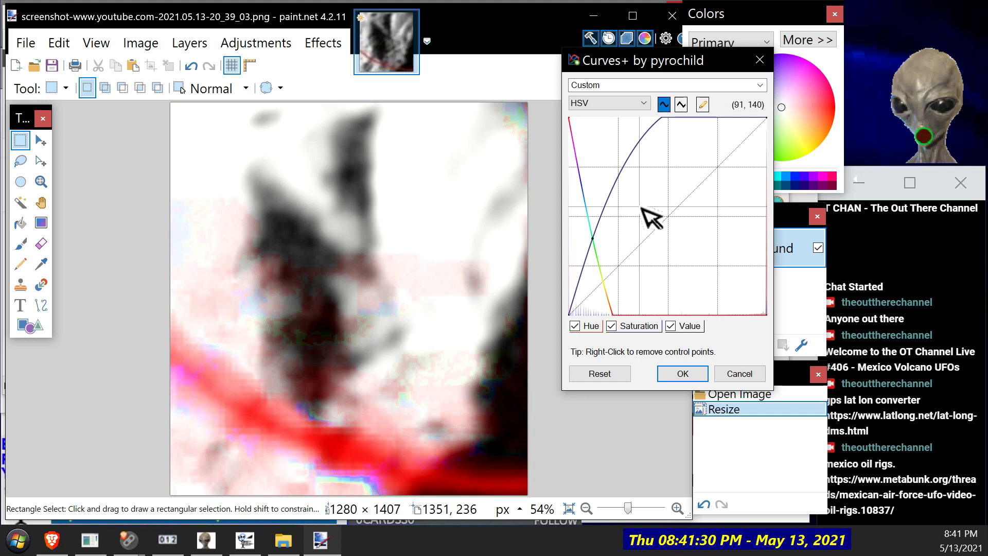
pyautogui.moveTo(651, 219)
pyautogui.mouseDown()
pyautogui.moveTo(640, 239)
pyautogui.moveTo(677, 225)
pyautogui.moveTo(626, 194)
pyautogui.moveTo(720, 267)
pyautogui.moveTo(740, 339)
pyautogui.moveTo(666, 366)
pyautogui.moveTo(732, 366)
pyautogui.mouseUp()
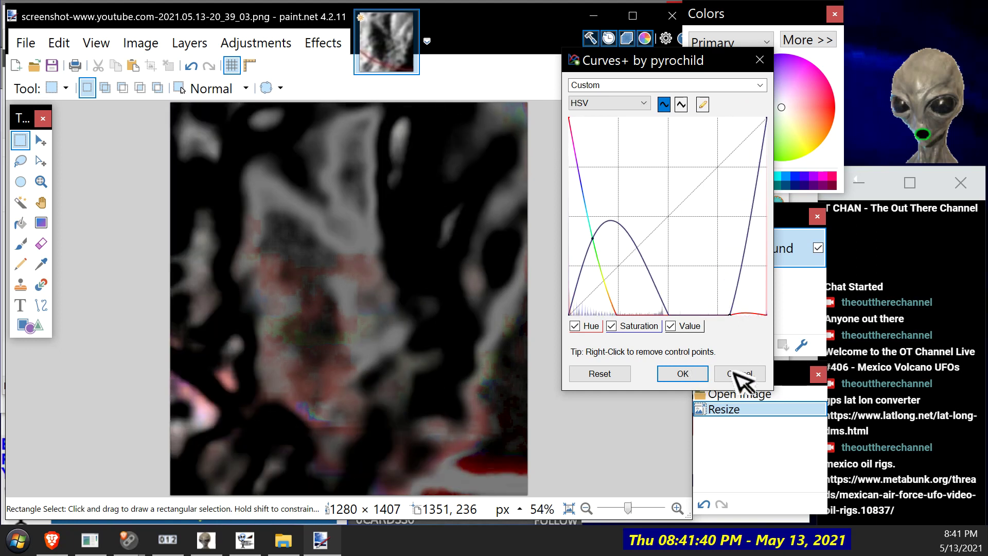
pyautogui.click(758, 375)
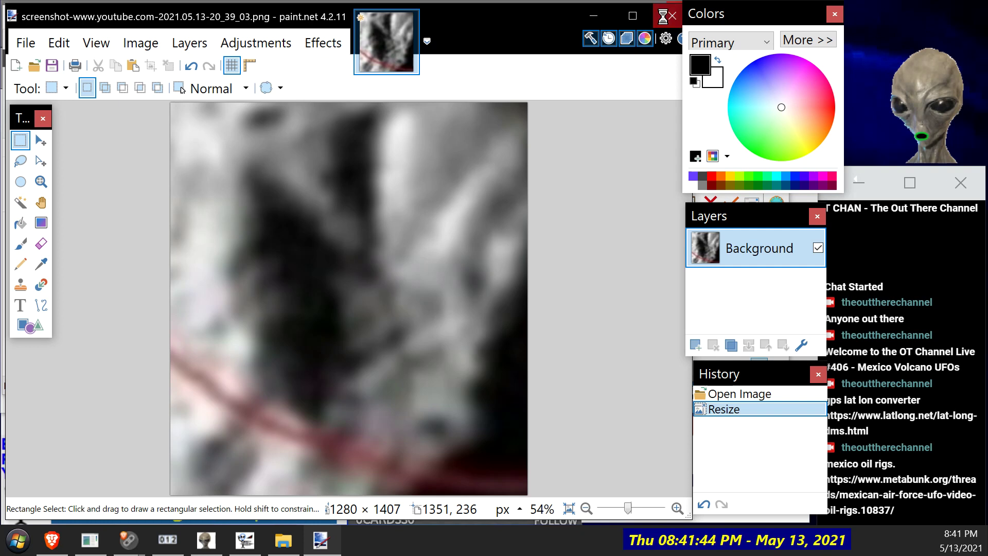
# Step: Save the resized image under its existing name as a 32-bit PNG
pyautogui.click(672, 16)
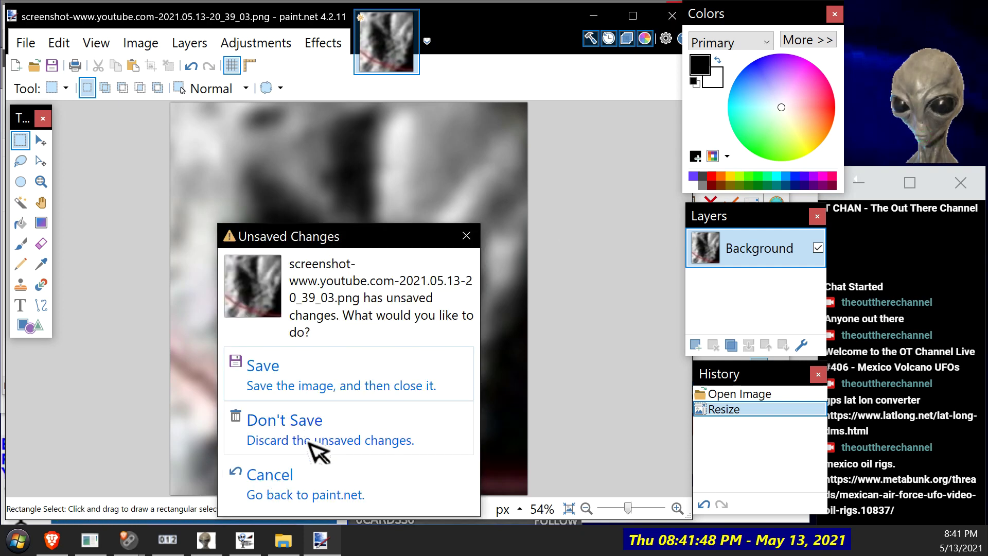
pyautogui.click(465, 236)
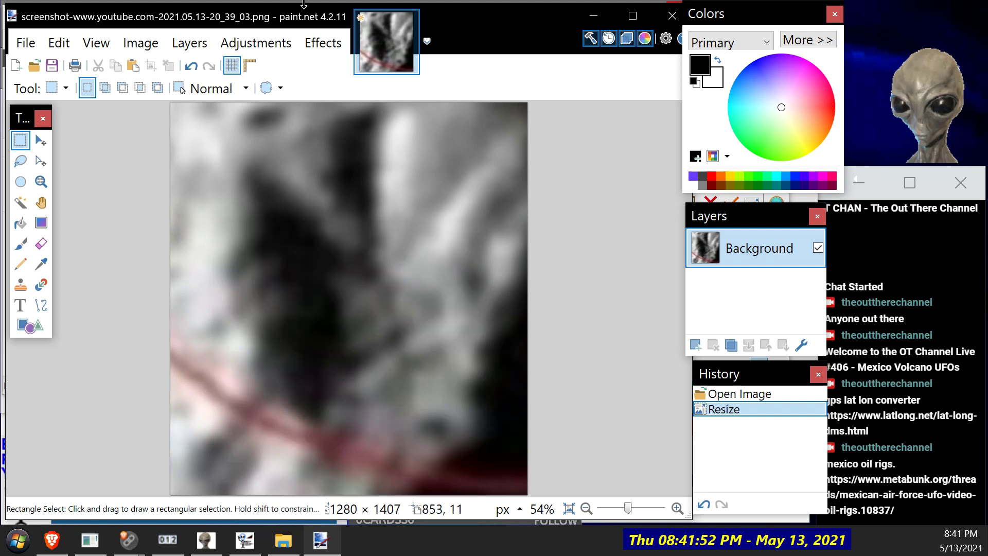
pyautogui.click(27, 43)
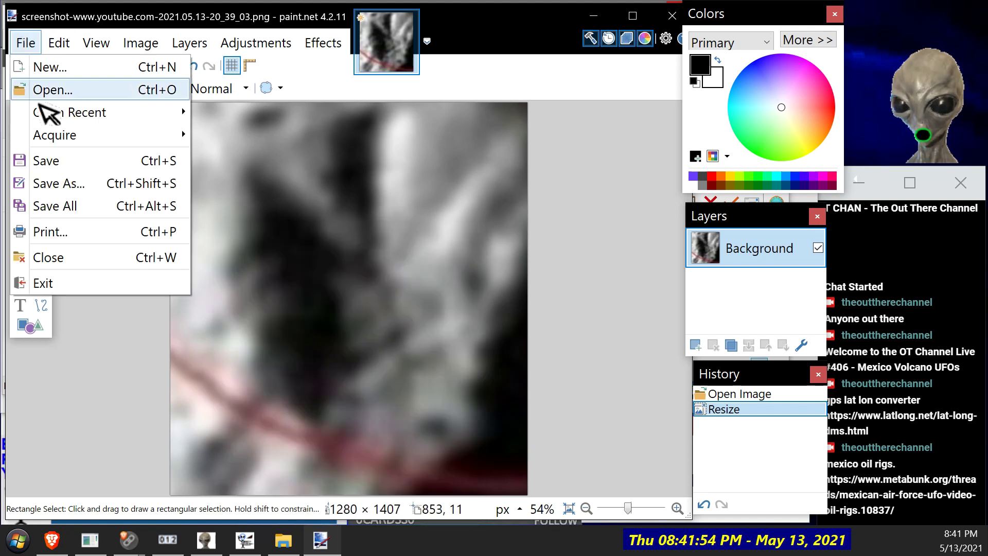
pyautogui.click(97, 156)
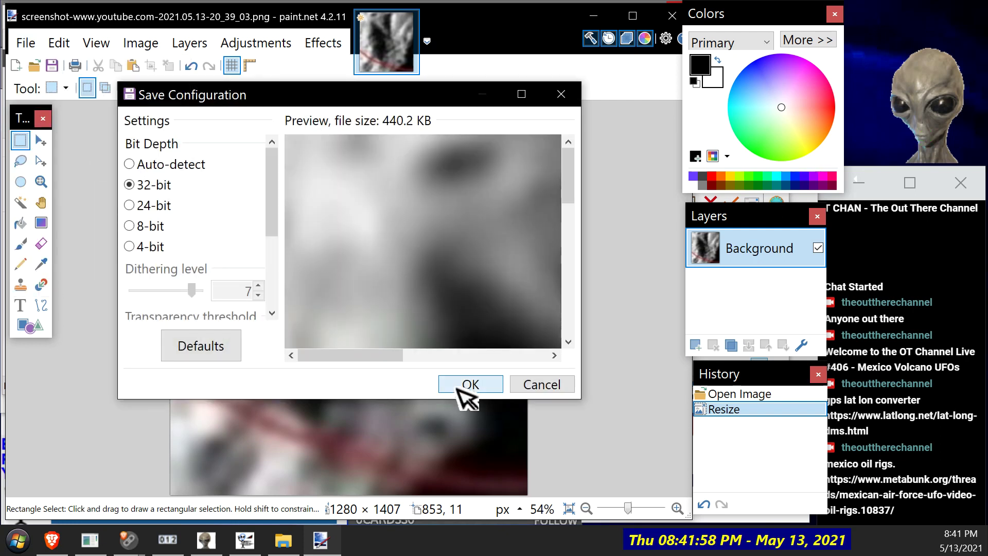
pyautogui.click(466, 391)
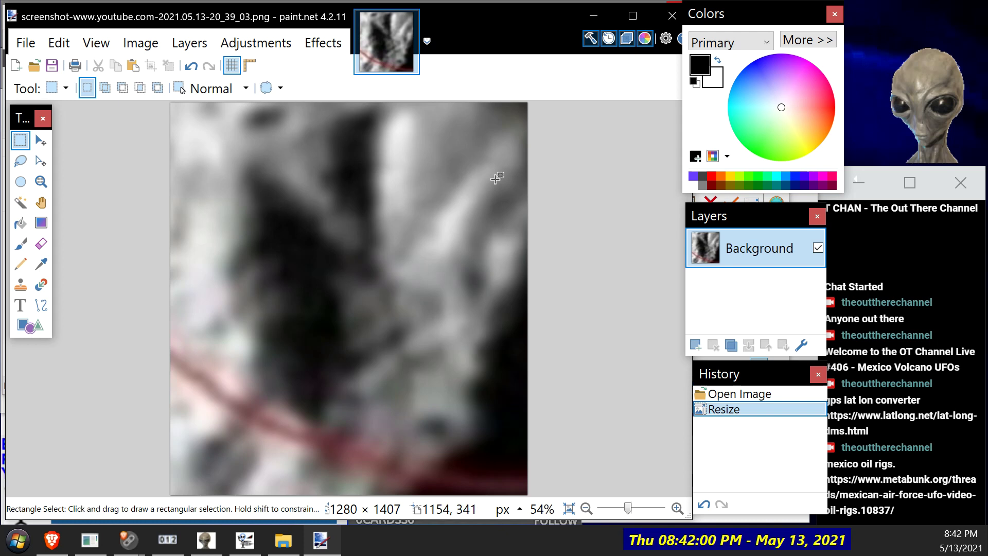
# Step: Brighten the image with a Curves+ luminosity curve that lifts the shadows strongly and the highlights slightly
pyautogui.click(251, 51)
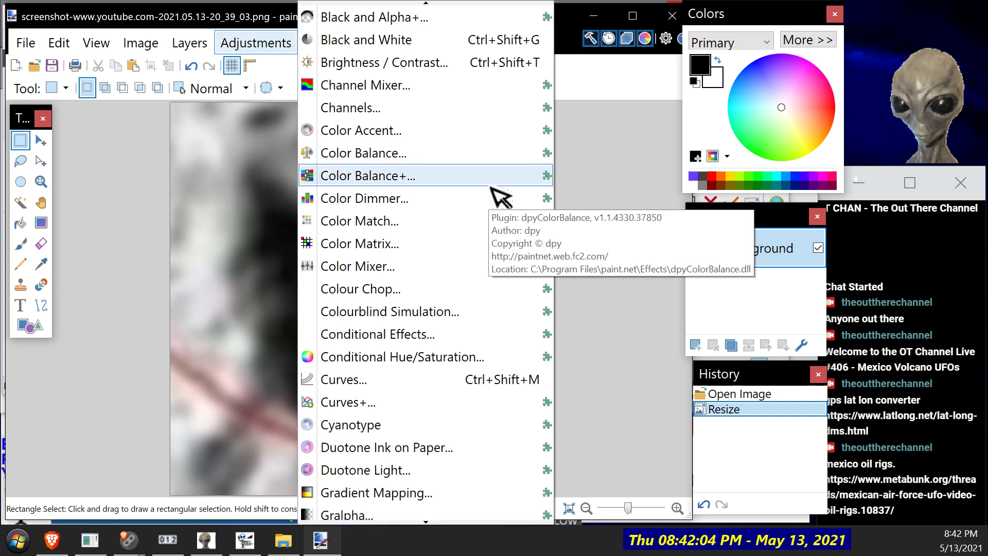
pyautogui.click(404, 403)
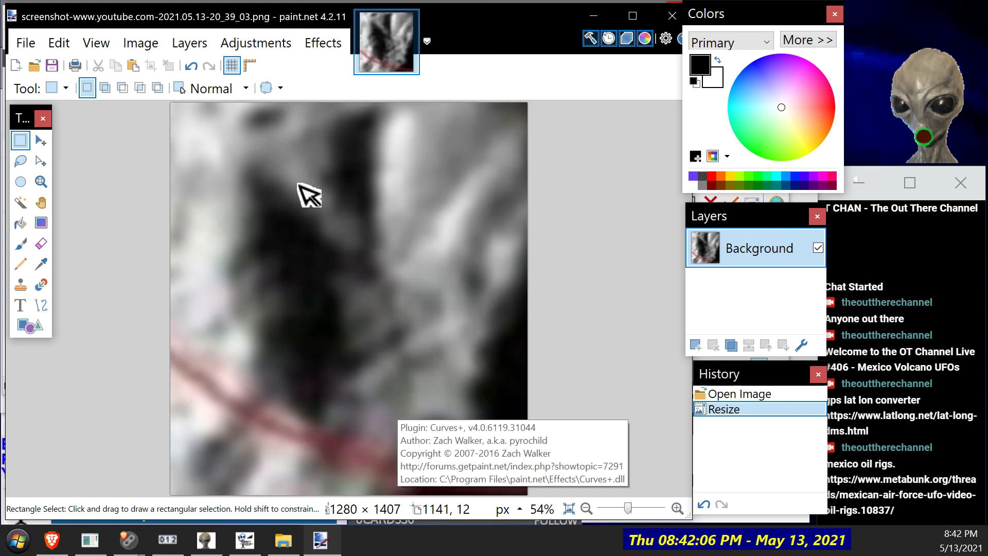
pyautogui.moveTo(292, 102); pyautogui.dragTo(545, 39)
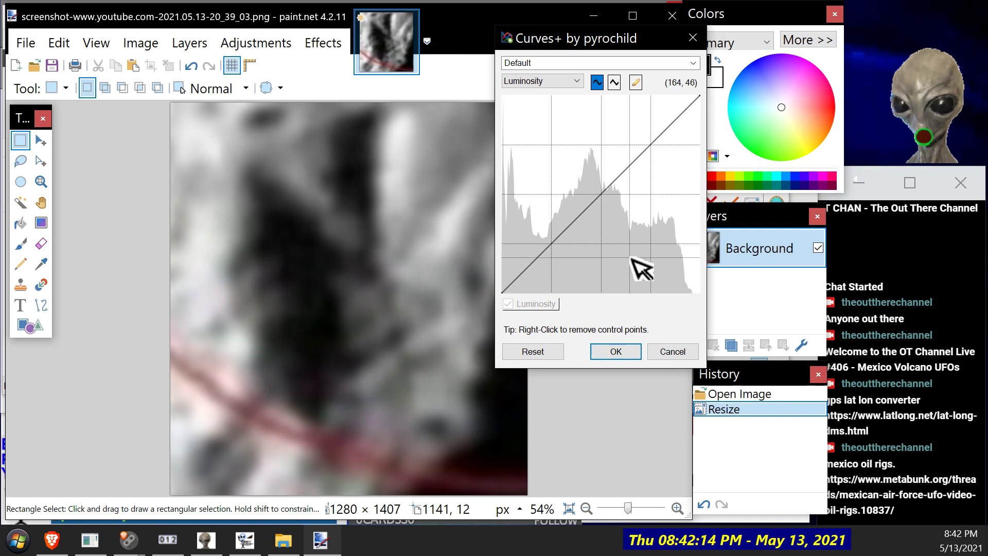
pyautogui.moveTo(592, 221); pyautogui.dragTo(529, 236)
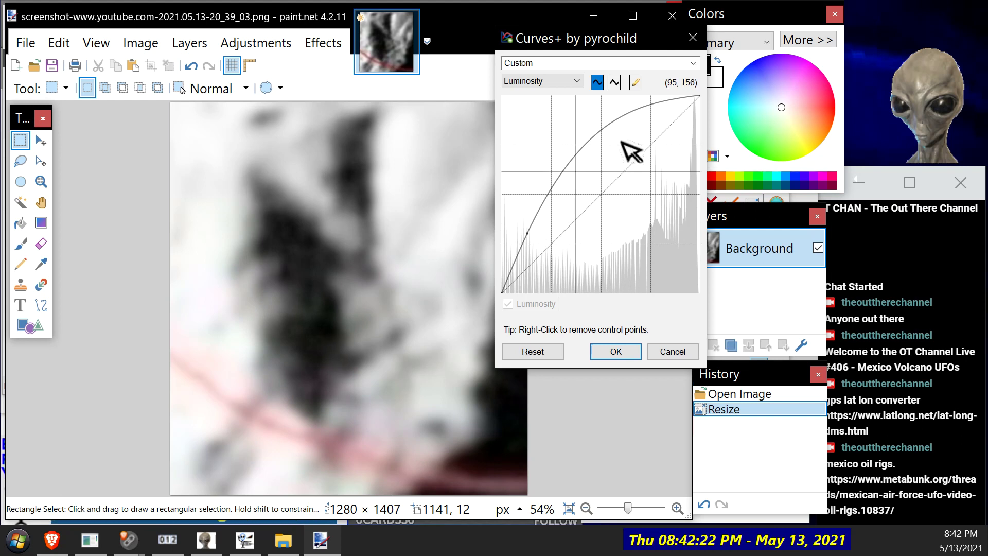
pyautogui.moveTo(636, 137)
pyautogui.mouseDown()
pyautogui.moveTo(639, 151)
pyautogui.moveTo(658, 156)
pyautogui.moveTo(634, 136)
pyautogui.mouseUp()
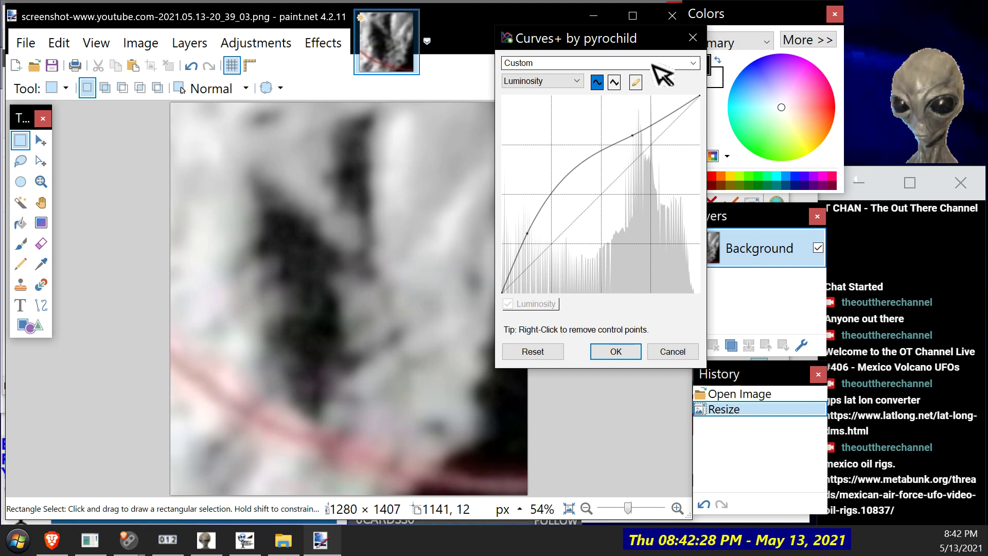
pyautogui.click(618, 354)
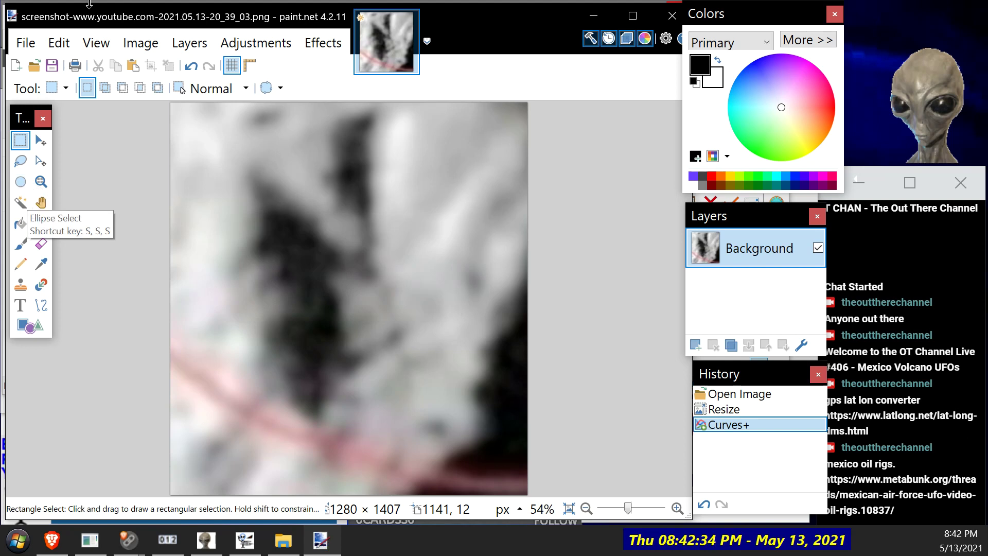
pyautogui.click(27, 46)
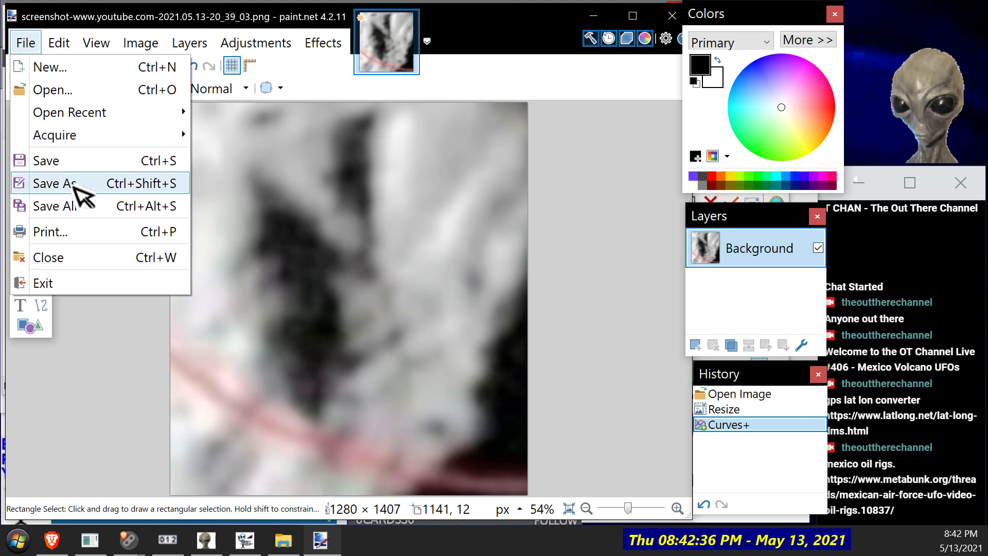
pyautogui.click(151, 183)
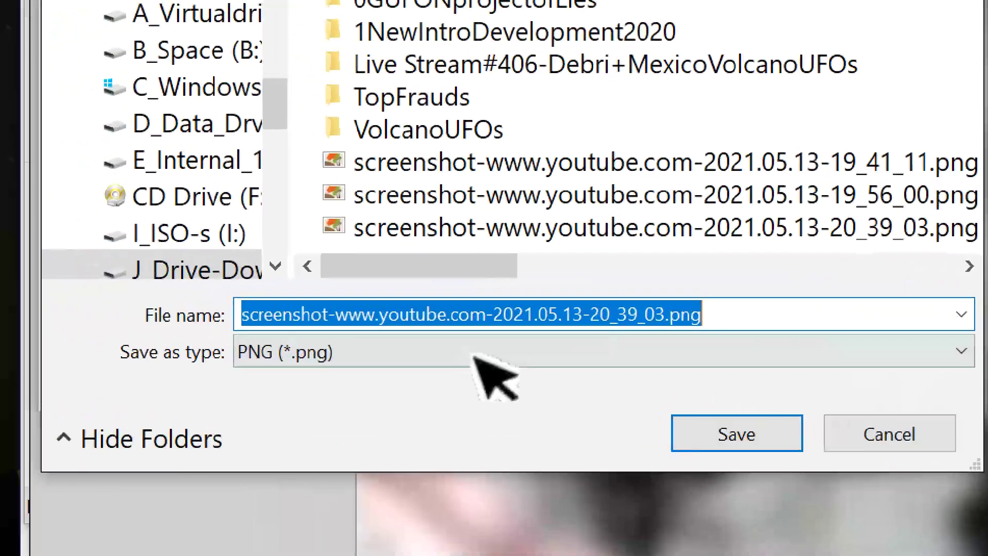
pyautogui.click(216, 314)
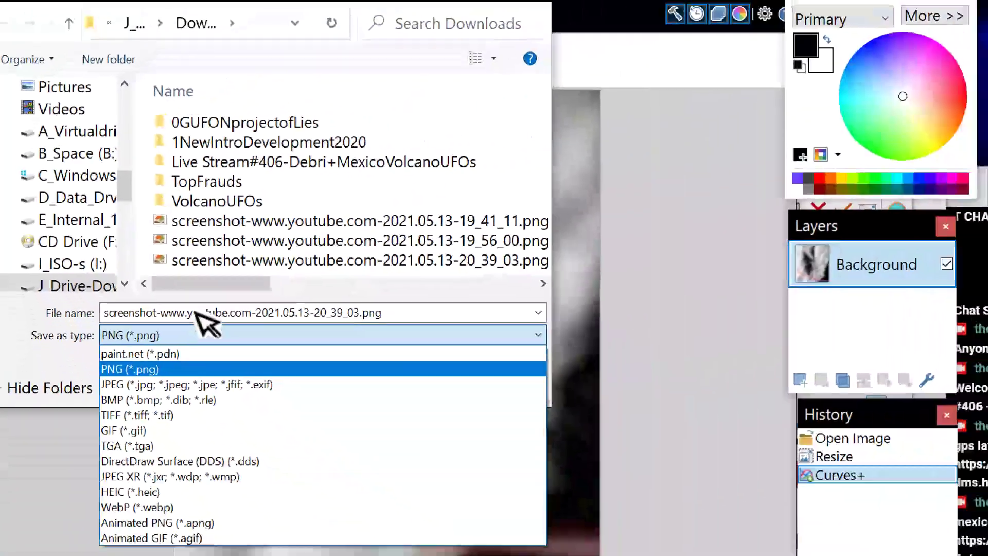
pyautogui.click(216, 399)
pyautogui.doubleClick(96, 294)
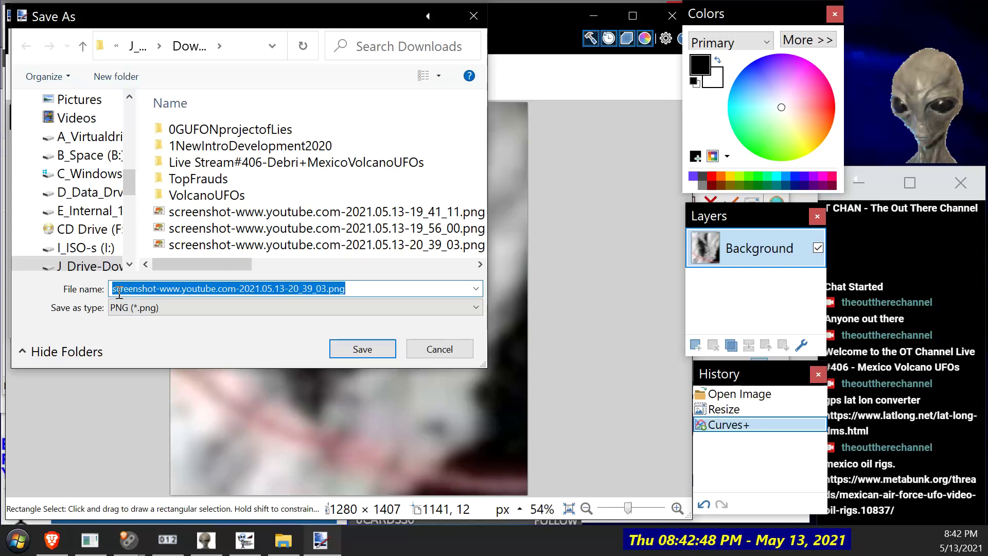
pyautogui.click(117, 290)
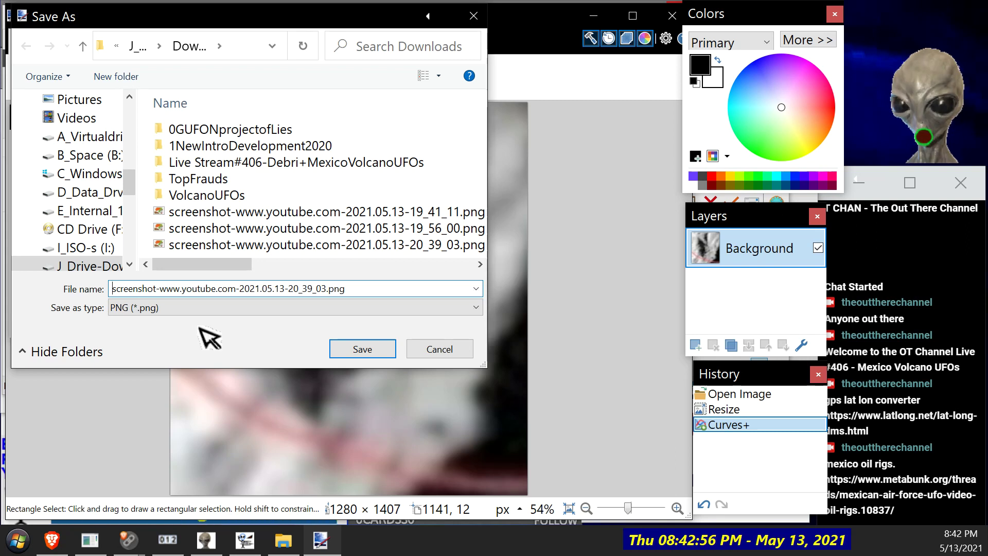
pyautogui.write('debunked')
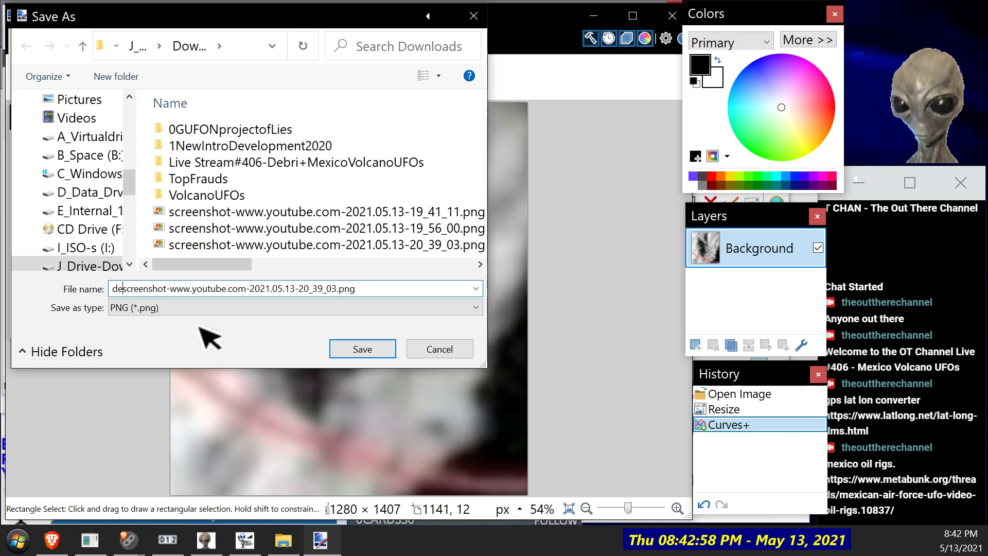
pyautogui.press('Return')
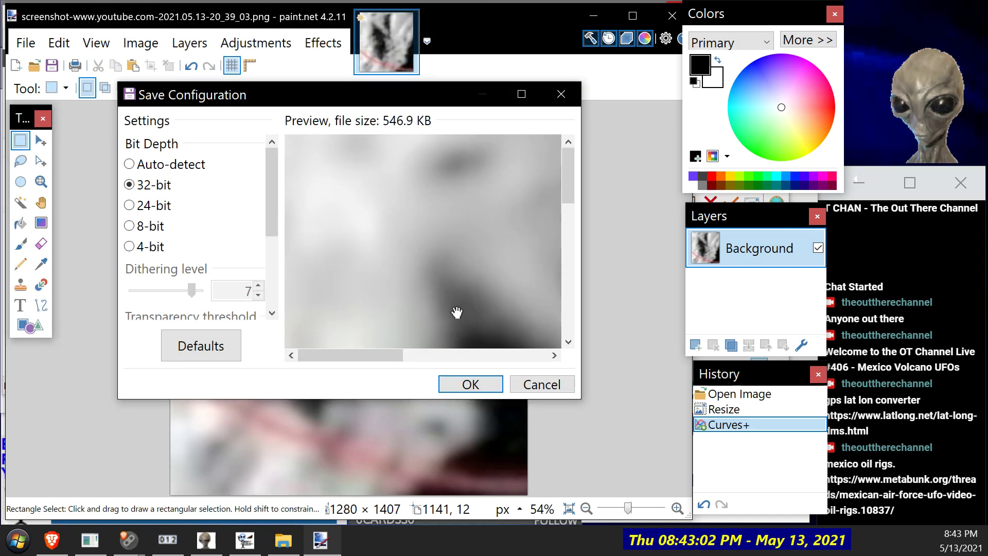
pyautogui.click(453, 391)
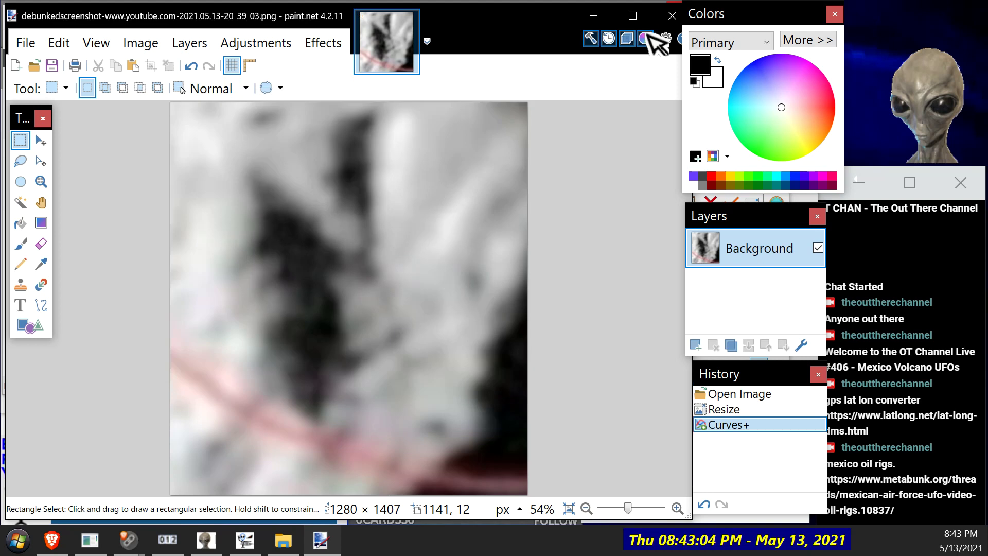
# Step: Close paint.net, put the Downloads folder window away, and resume the YouTube video in the Brave browser
pyautogui.click(672, 16)
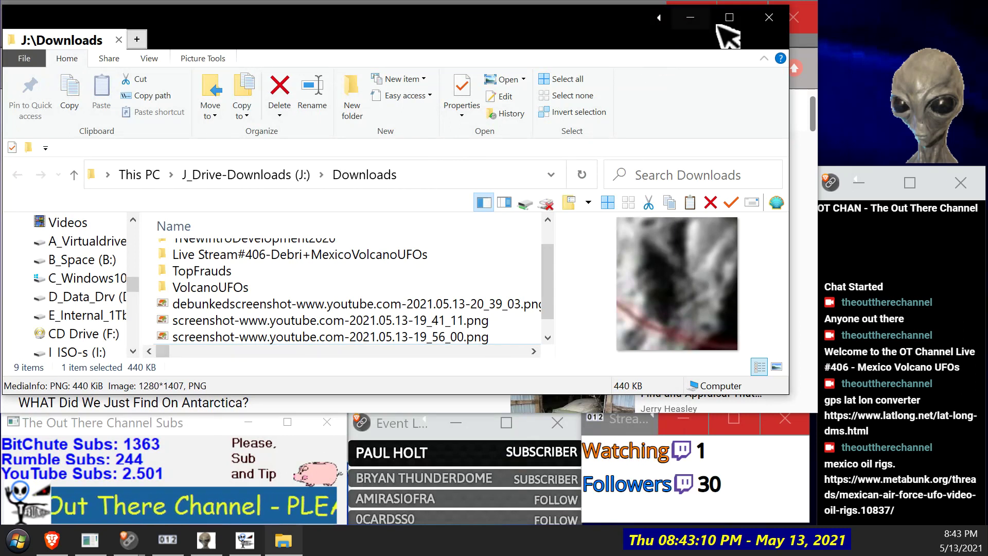
pyautogui.click(699, 23)
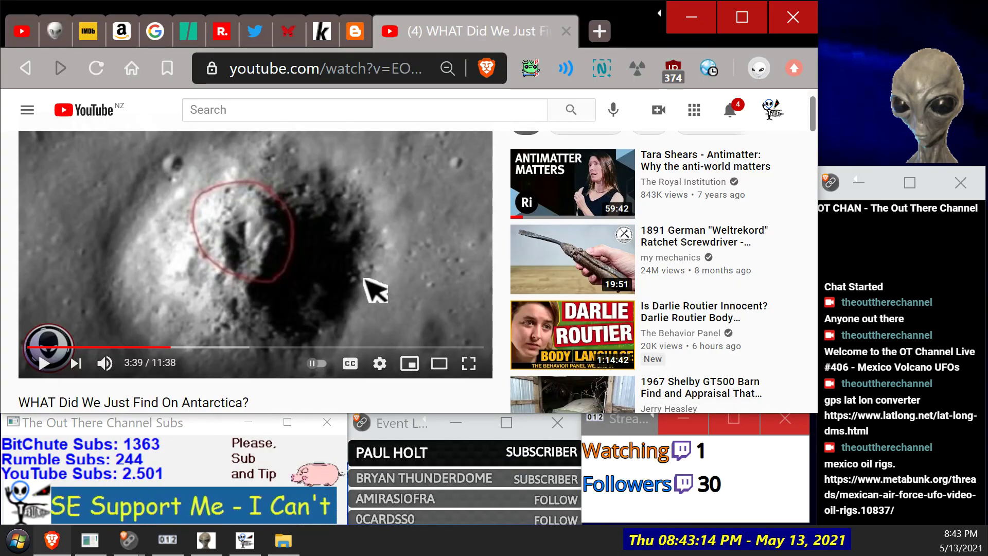
pyautogui.click(318, 222)
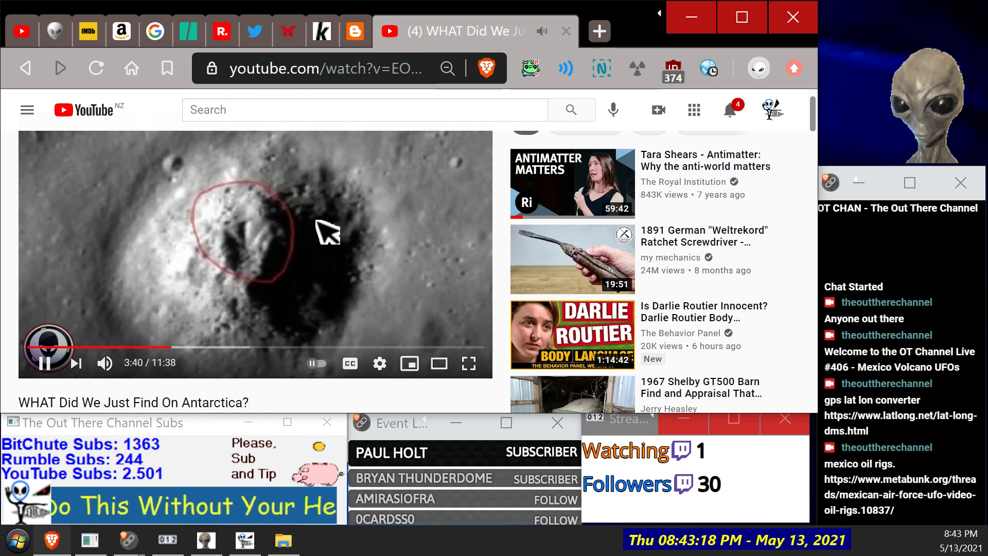
# Step: Dislike the video "WHAT Did We Just Find On Antarctica?" and look through its comments
pyautogui.scroll(-1, 322, 230)
pyautogui.click(284, 365)
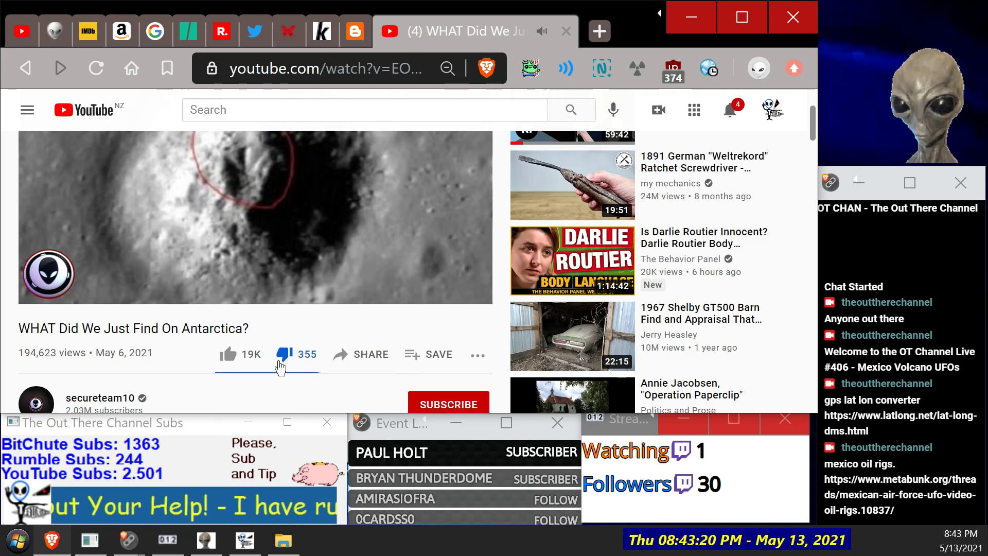
pyautogui.scroll(-5, 247, 265)
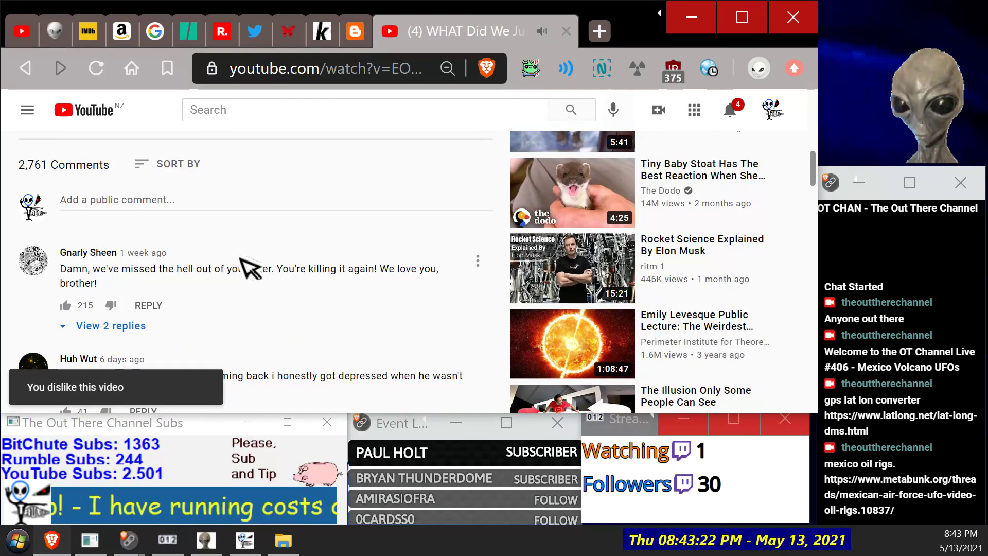
pyautogui.scroll(-4, 250, 267)
pyautogui.scroll(10, 247, 265)
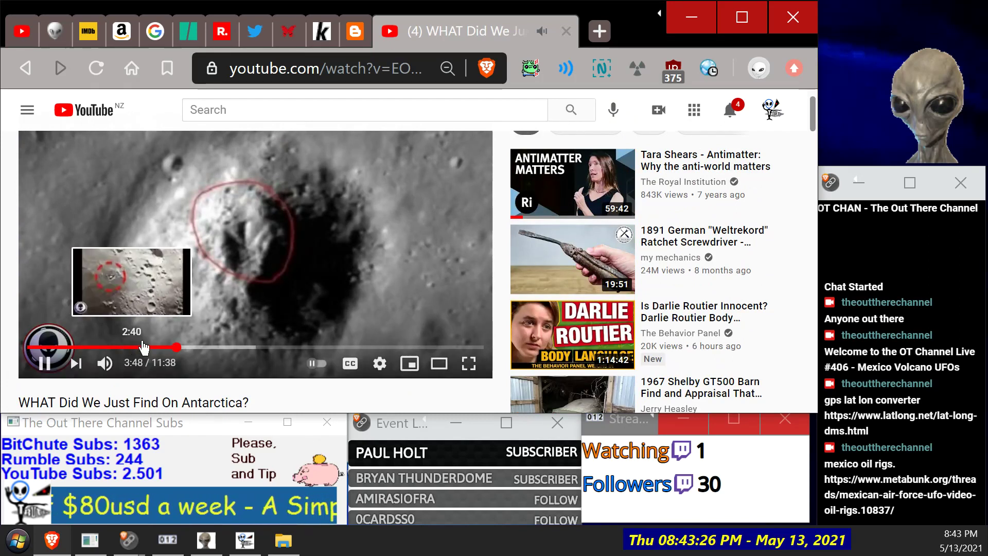
# Step: Review the video from about 4:01, pausing on the enlarged crater close-up and on the bright triangle shape at 4:31
pyautogui.click(194, 348)
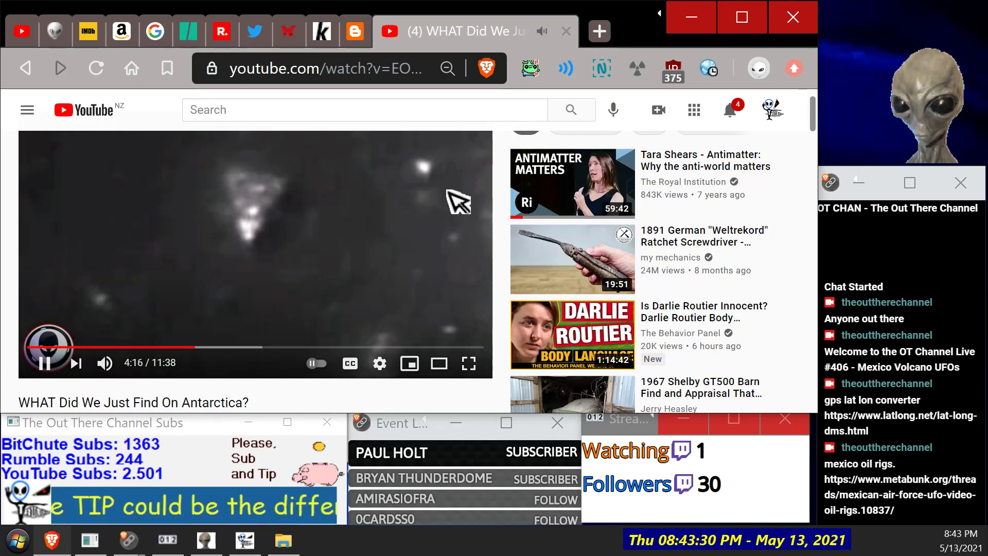
pyautogui.click(188, 348)
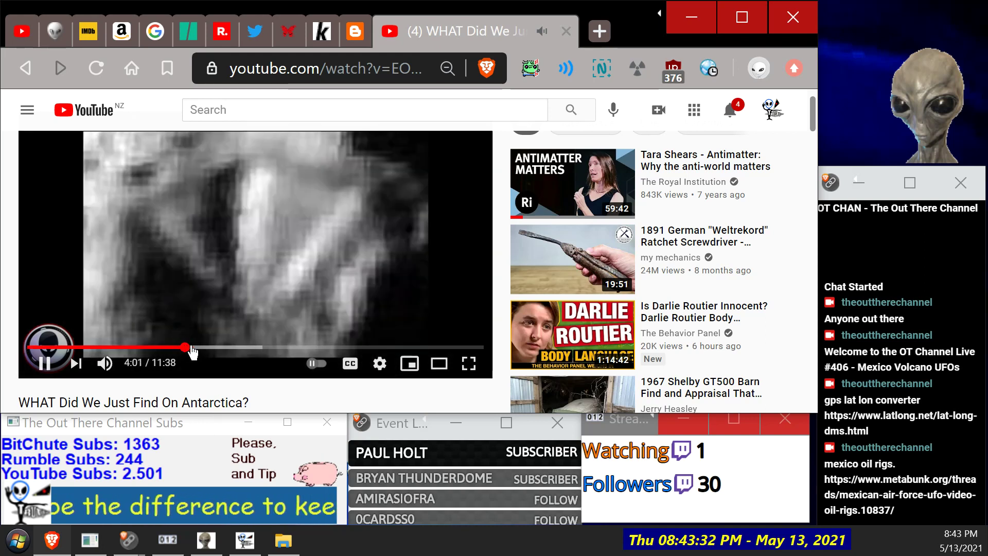
pyautogui.click(407, 201)
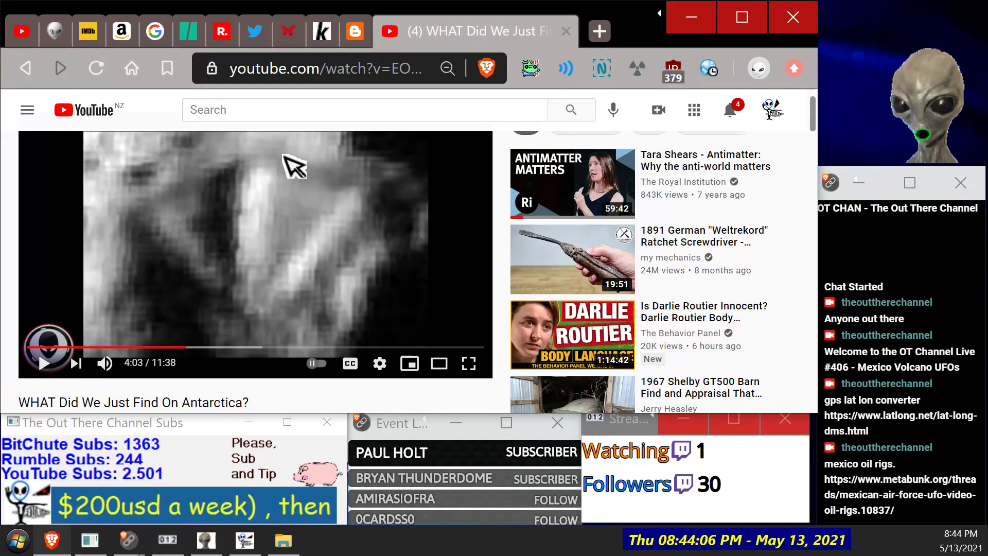
pyautogui.click(129, 198)
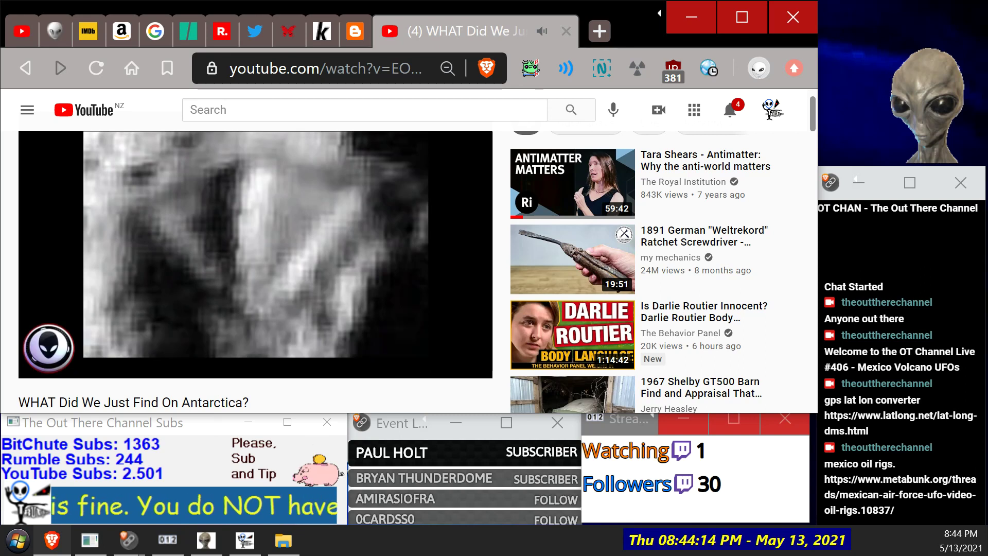
pyautogui.moveTo(392, 199)
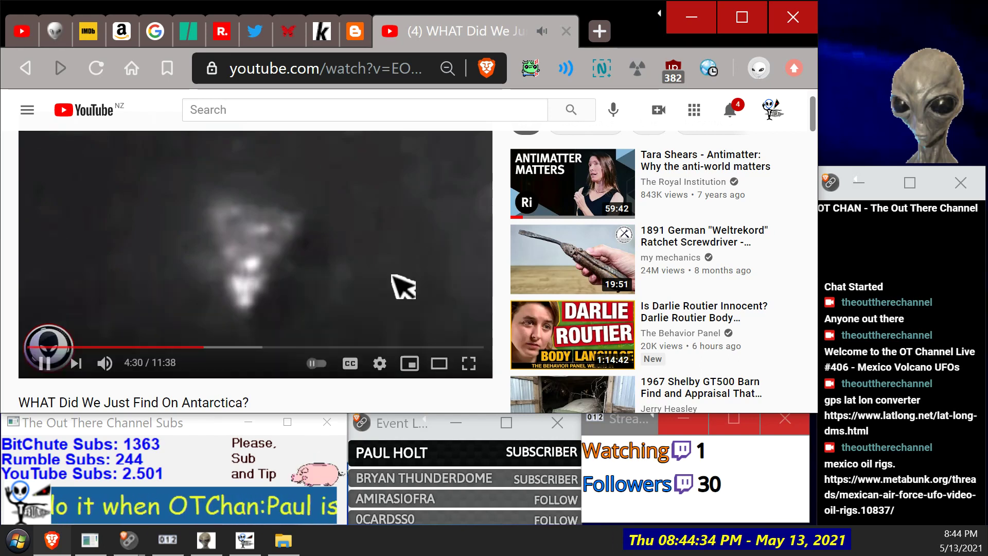
pyautogui.click(278, 210)
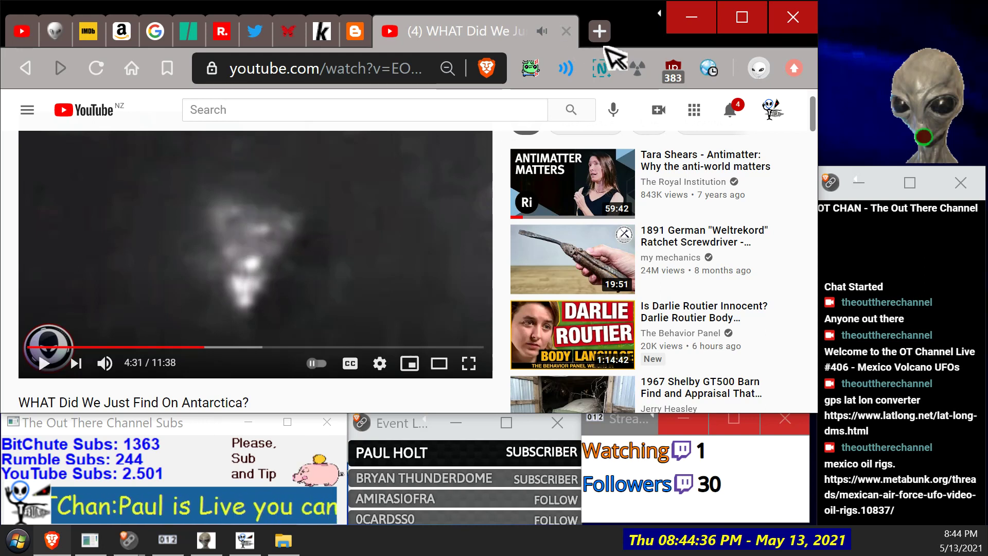
# Step: Search the web for "photoshoped tranble moon" in a new browser tab
pyautogui.click(599, 32)
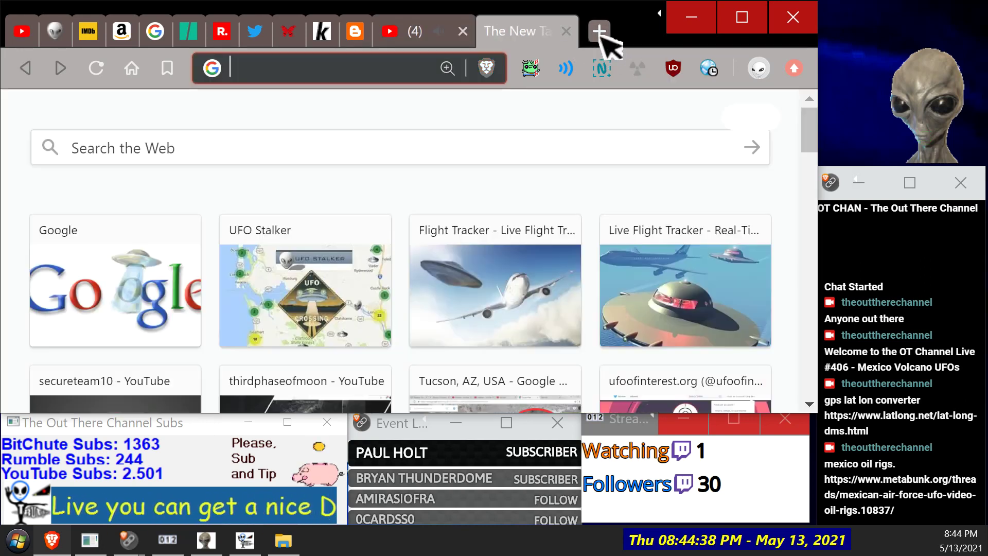
pyautogui.click(179, 155)
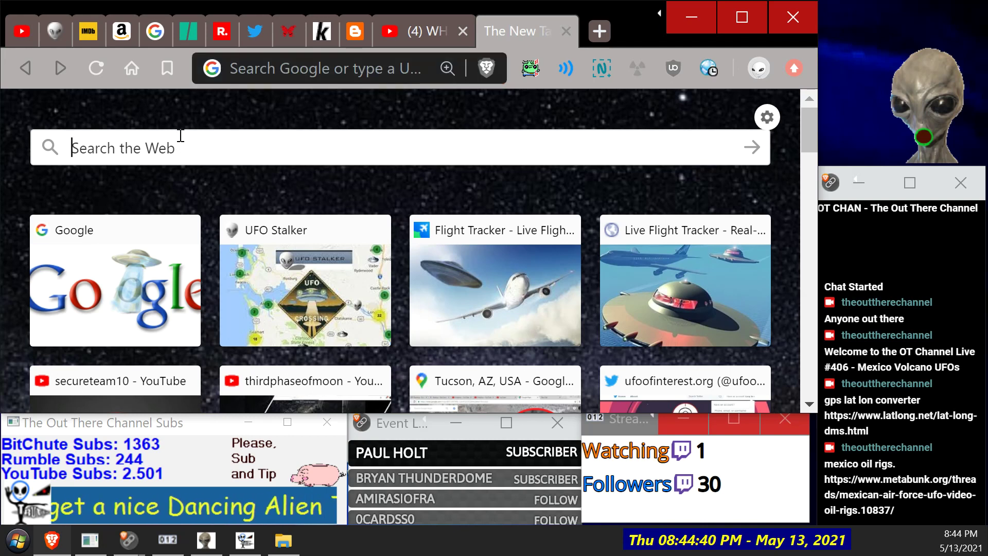
pyautogui.write('photo')
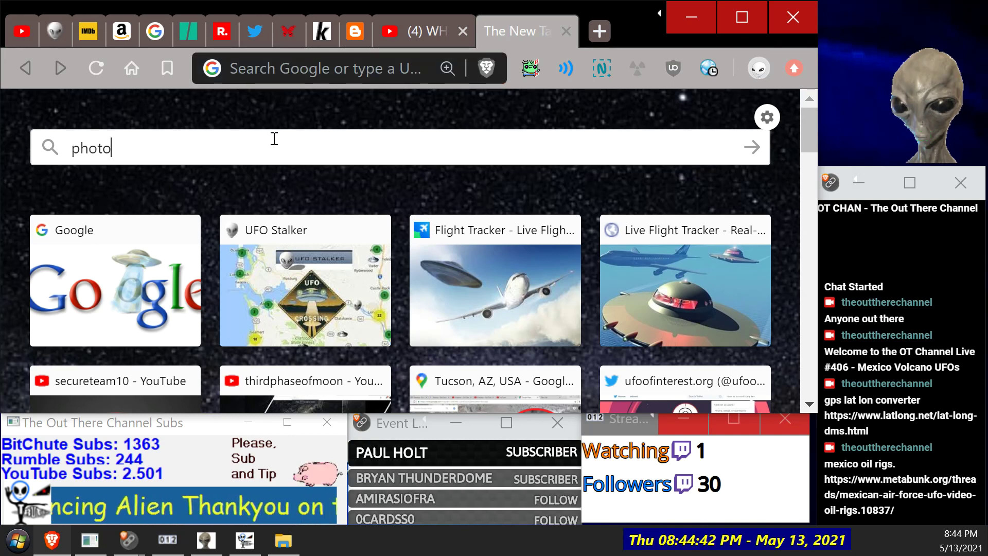
pyautogui.write('shoped tranblr')
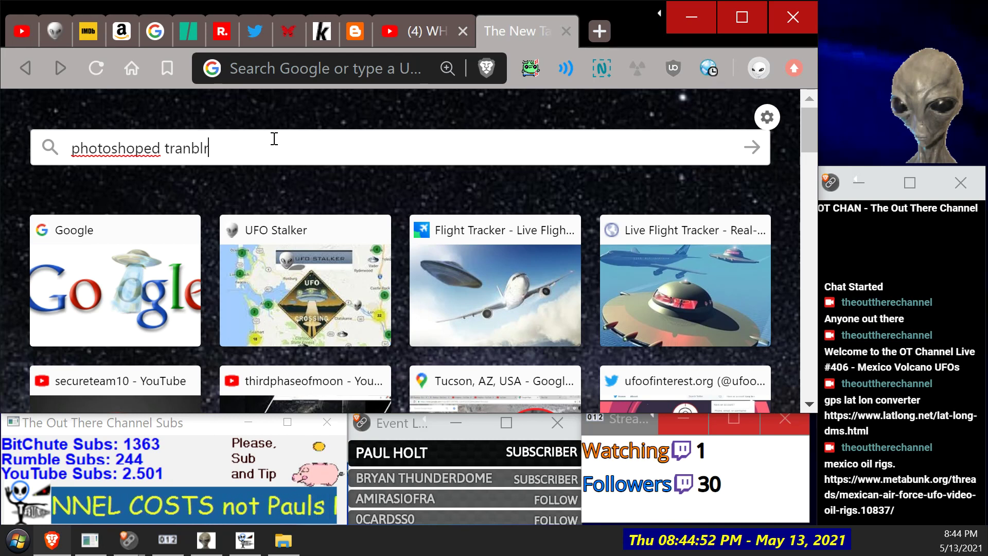
pyautogui.write('on')
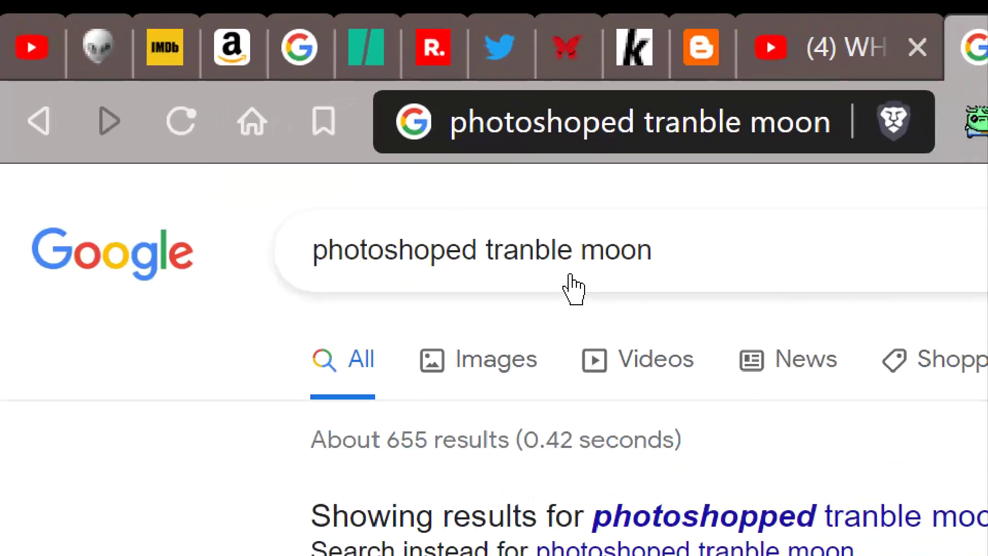
# Step: Correct the misspelled word in the search query and rerun it as "photoshoped triangle moon"
pyautogui.click(511, 242)
pyautogui.press('BackSpace')
pyautogui.write('g')
pyautogui.press('Return')
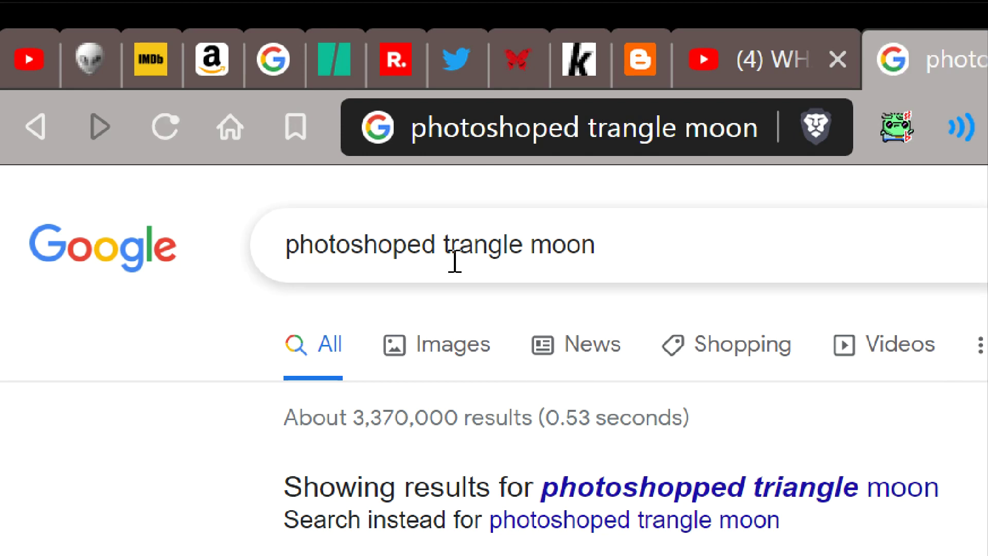
pyautogui.click(460, 245)
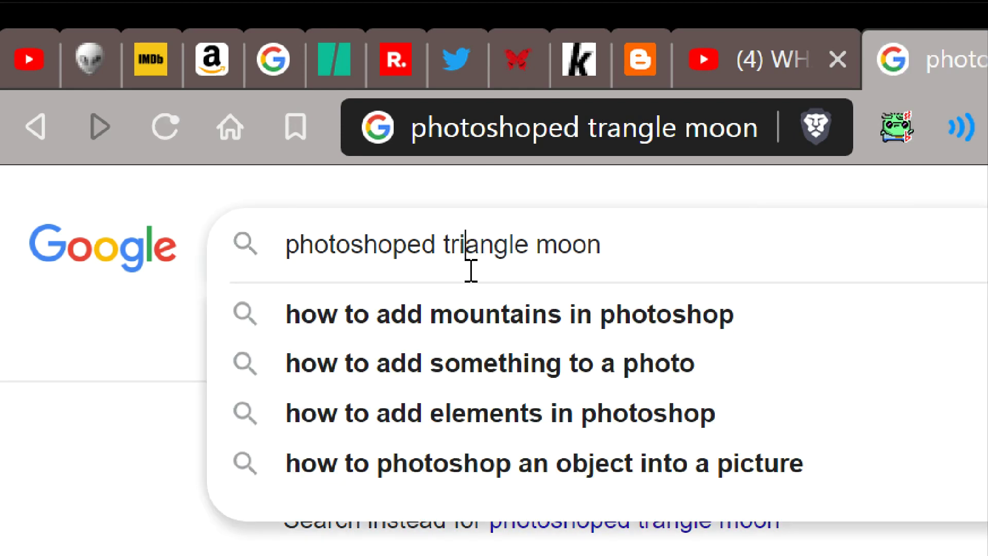
pyautogui.write('i')
pyautogui.press('Return')
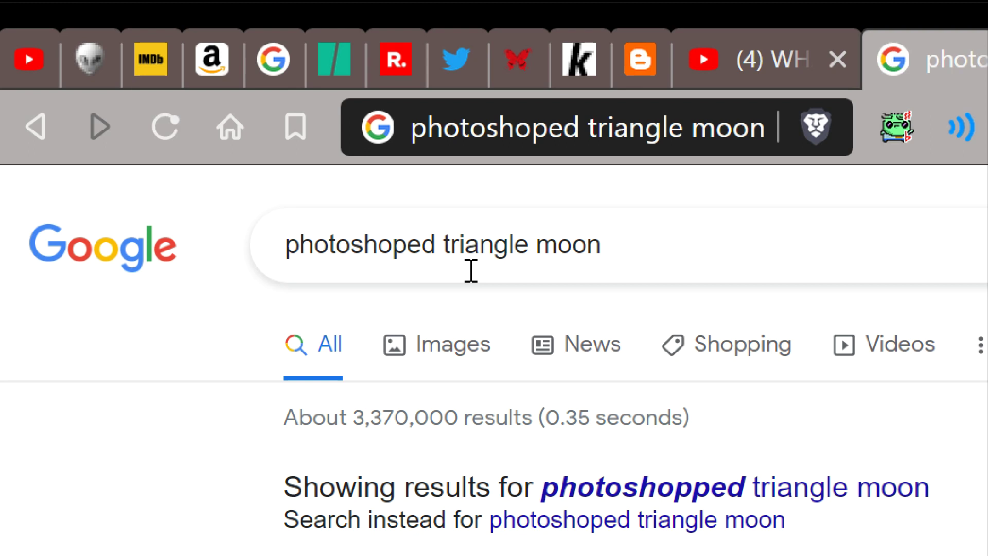
# Step: Switch the "photoshopped triangle moon" search to image results and look through them for the triangle picture from the video
pyautogui.click(443, 348)
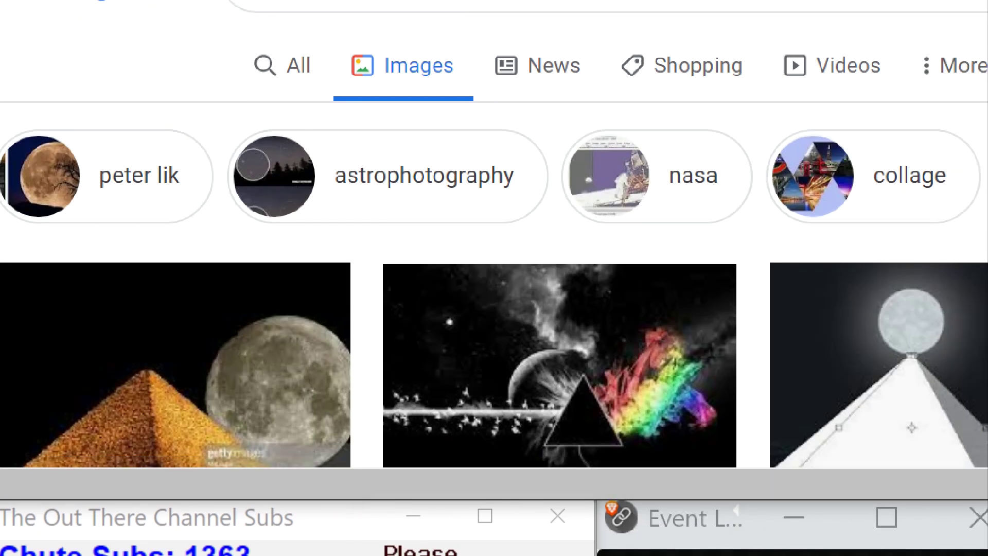
pyautogui.scroll(-1, 884, 190)
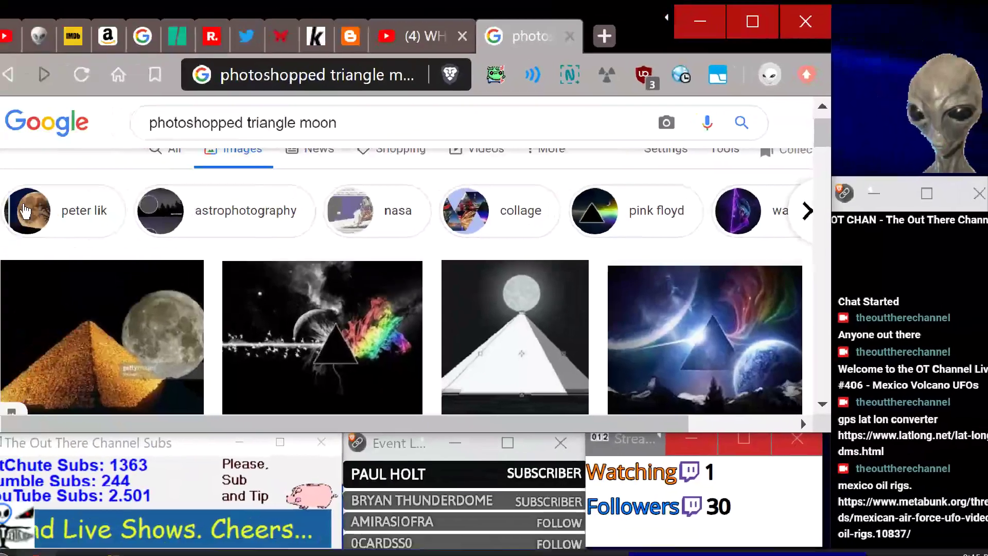
pyautogui.scroll(-5, 149, 201)
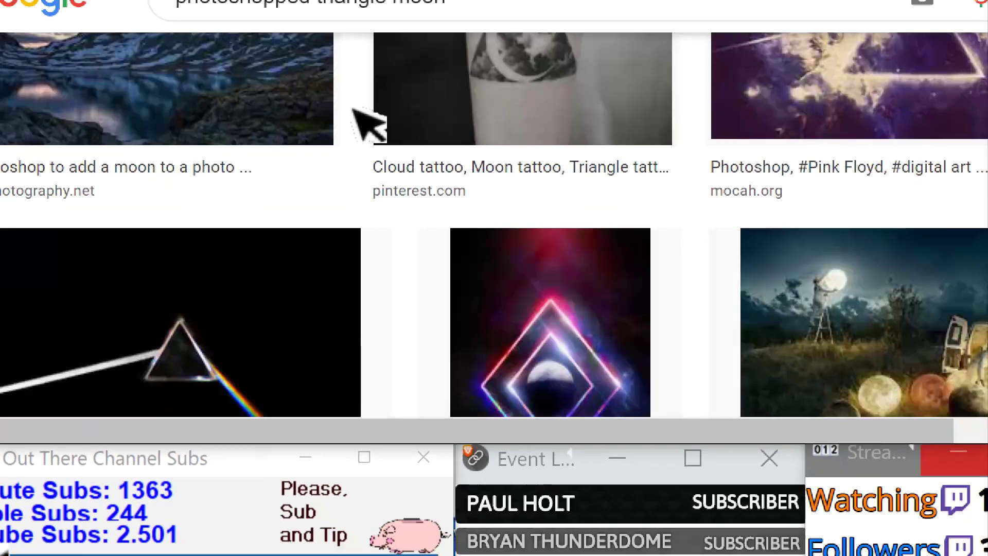
pyautogui.scroll(-3, 309, 139)
pyautogui.scroll(-3, 273, 133)
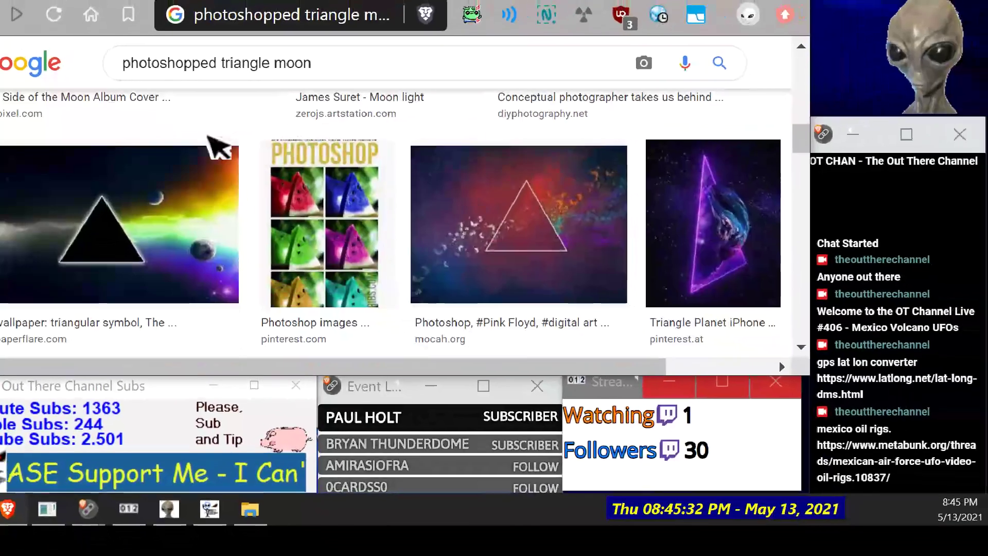
pyautogui.scroll(-2, 190, 147)
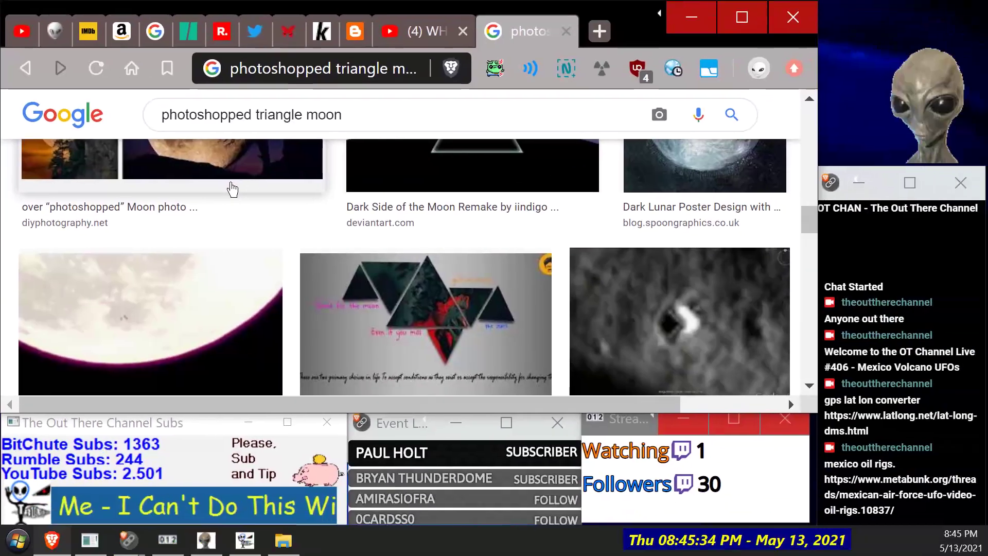
pyautogui.scroll(-2, 232, 189)
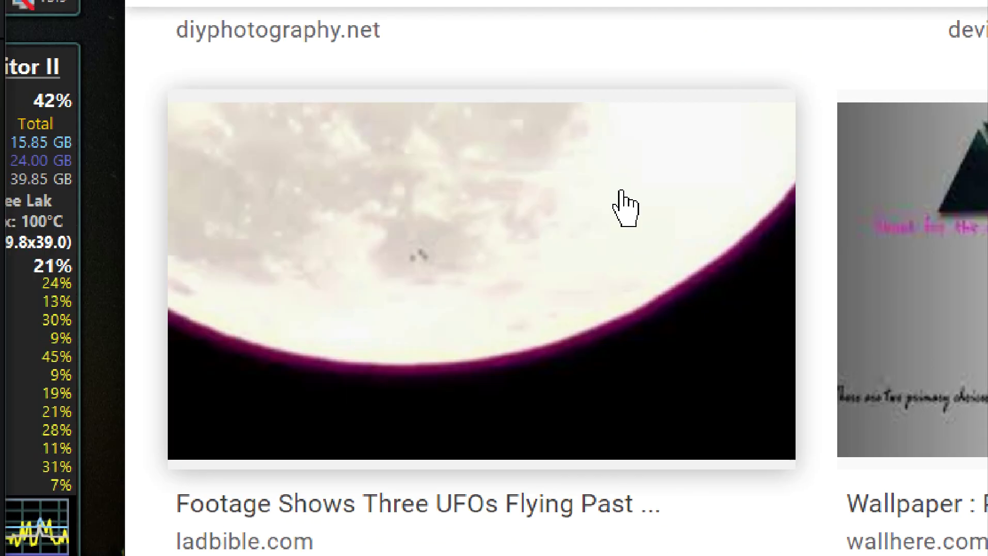
pyautogui.scroll(-2, 625, 209)
pyautogui.scroll(-2, 625, 208)
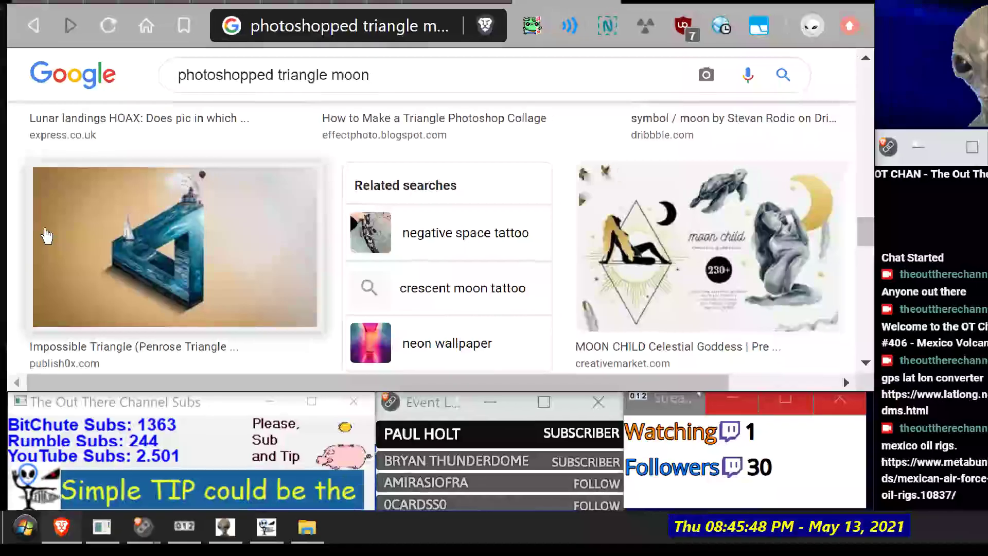
pyautogui.scroll(-5, 16, 229)
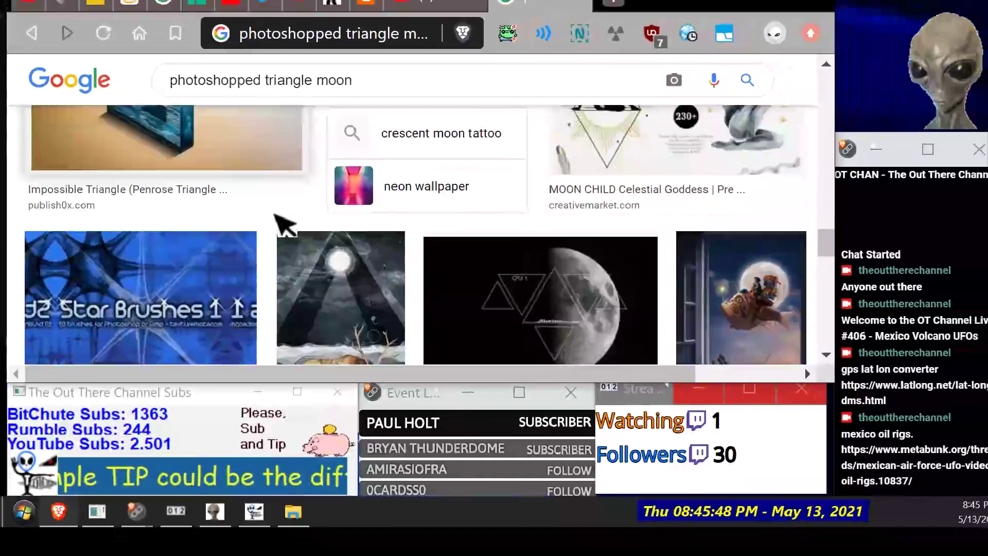
pyautogui.scroll(-8, 284, 222)
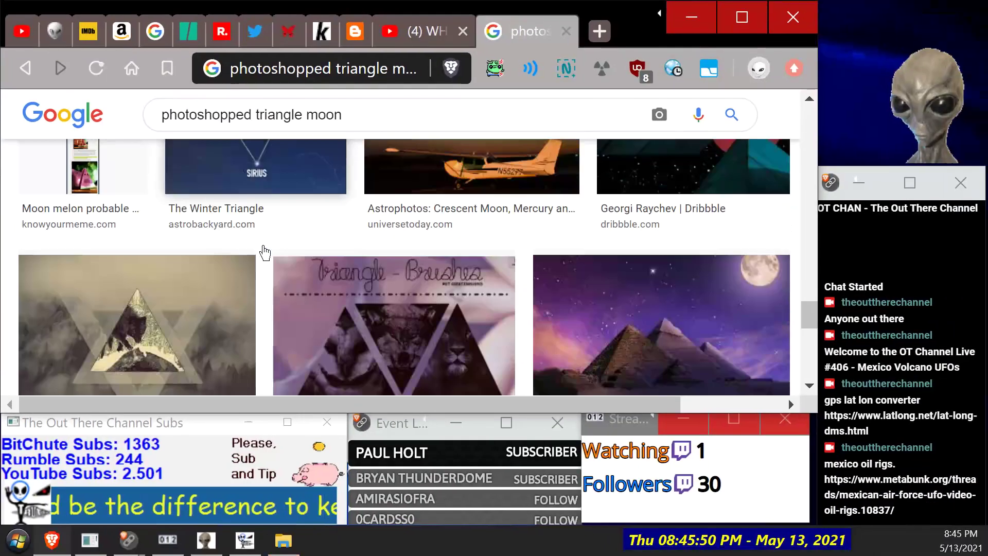
pyautogui.scroll(1, 276, 256)
pyautogui.scroll(-5, 266, 247)
pyautogui.scroll(3, 265, 253)
pyautogui.scroll(15, 268, 253)
pyautogui.scroll(3, 274, 256)
pyautogui.scroll(-1, 439, 147)
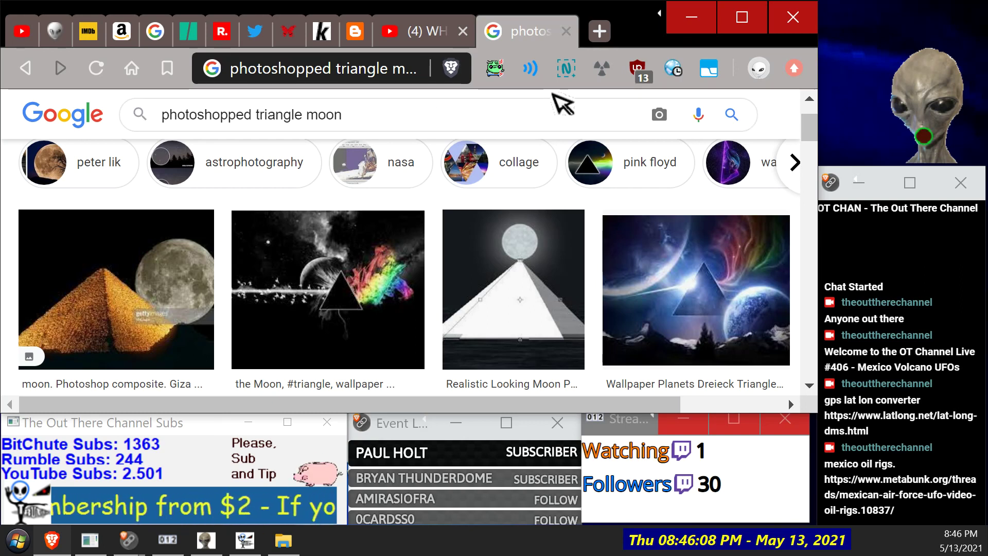
# Step: Add "ufo" to the image search query and rerun it as "photoshopped triangle moon ufo"
pyautogui.write('u')
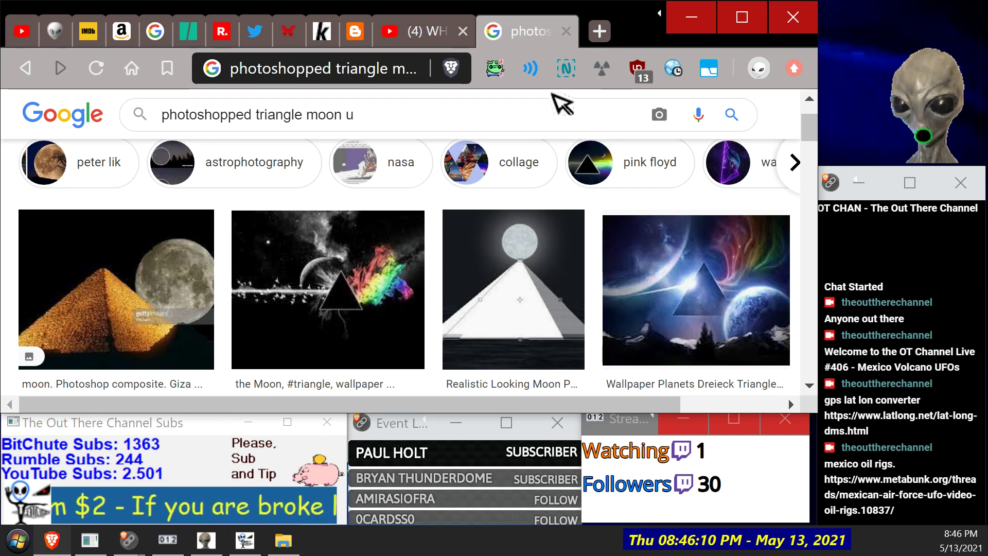
pyautogui.write('fo')
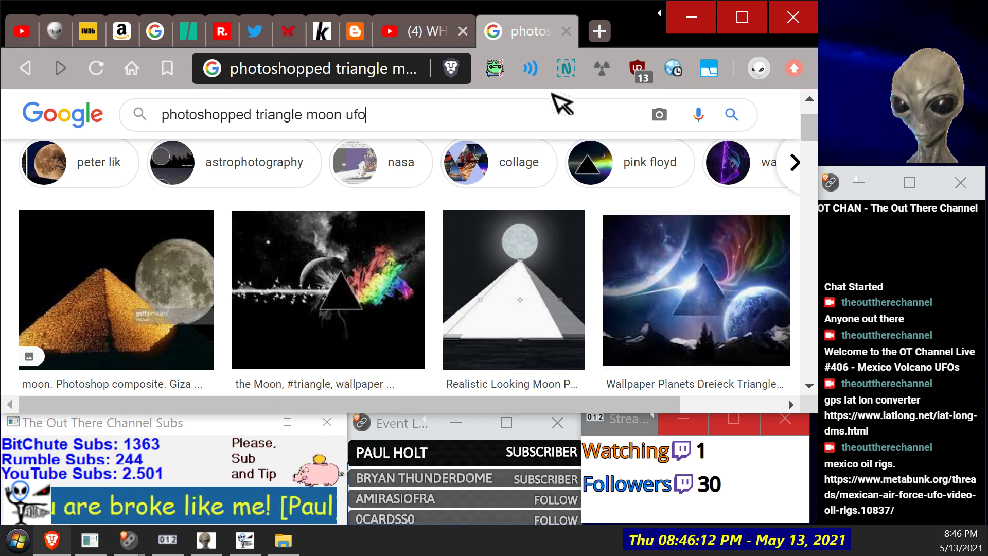
pyautogui.press('Return')
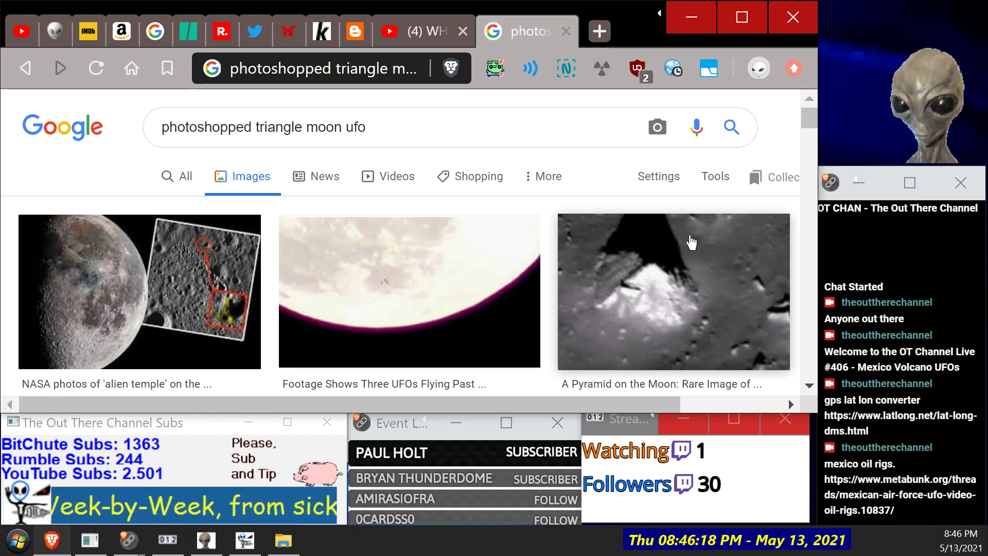
# Step: Examine the "photoshopped triangle moon ufo" image results for a lunar surface picture matching the triangle shape in the video
pyautogui.scroll(-3, 641, 164)
pyautogui.scroll(-2, 691, 238)
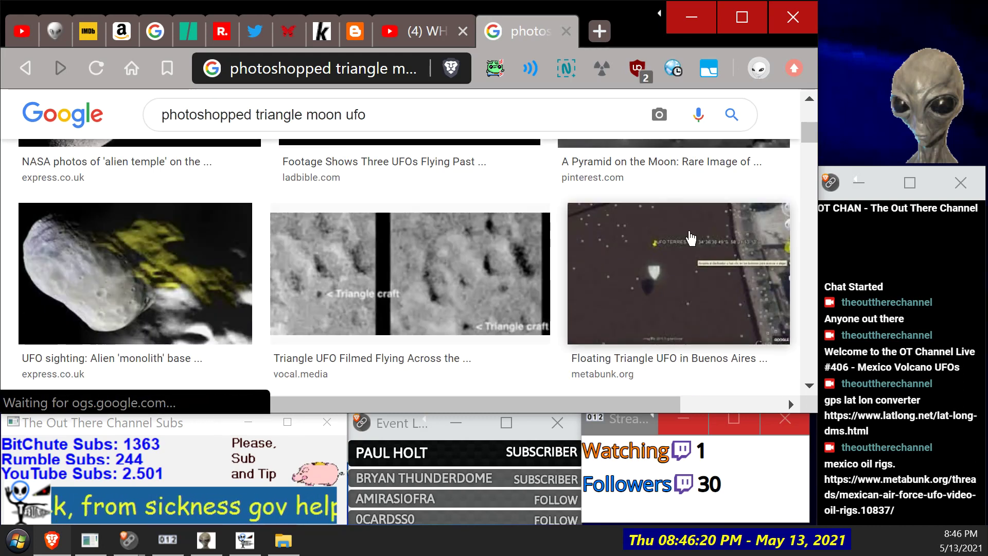
pyautogui.scroll(-4, 641, 242)
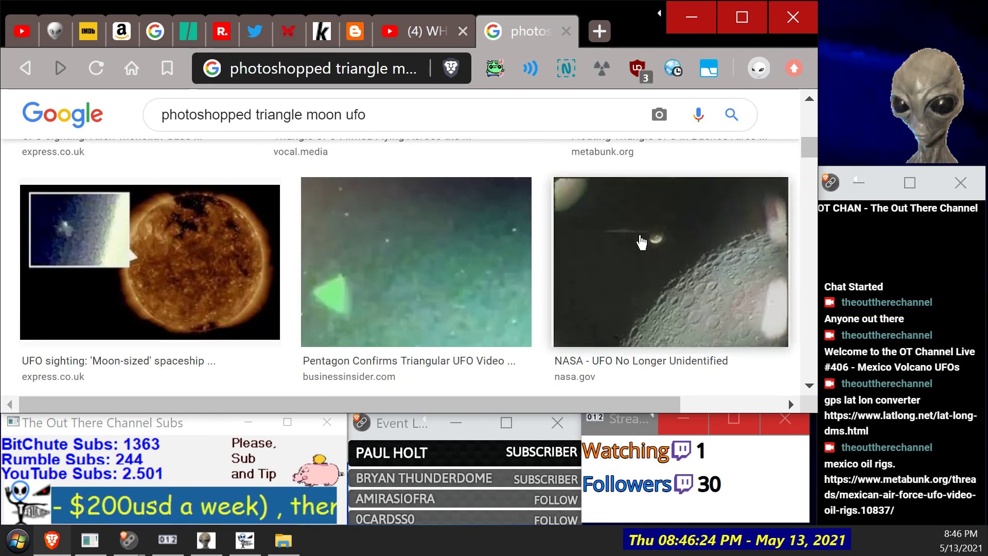
pyautogui.scroll(-4, 641, 242)
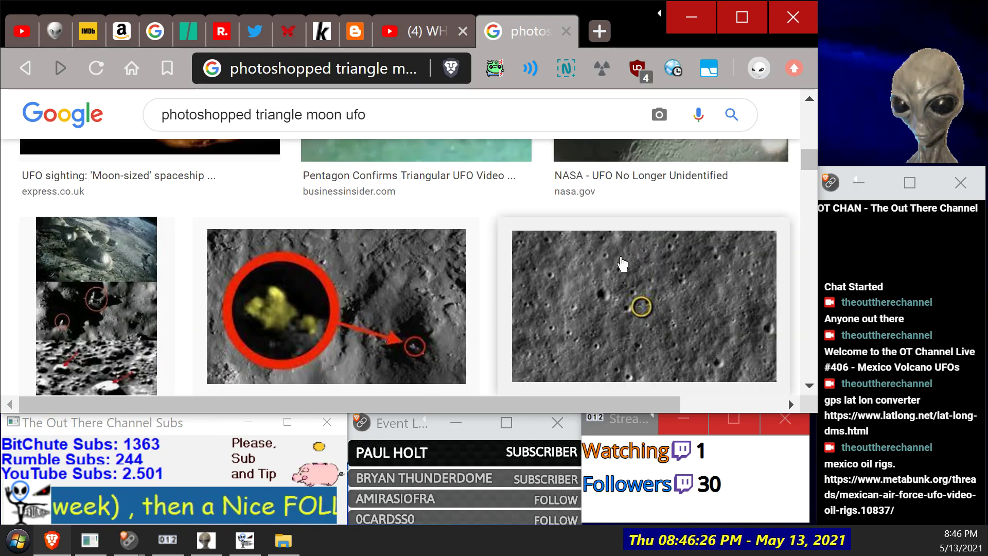
pyautogui.scroll(-5, 622, 265)
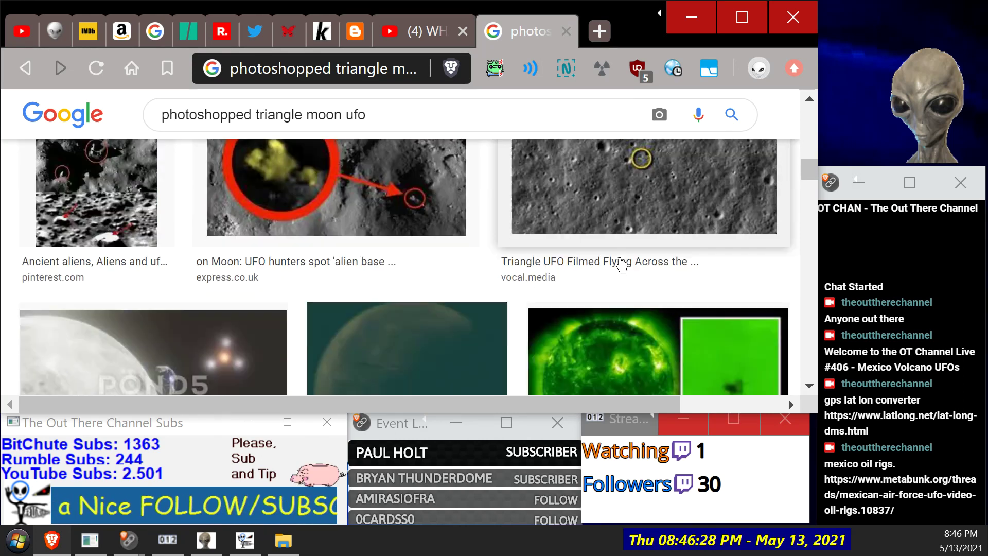
pyautogui.scroll(-4, 621, 265)
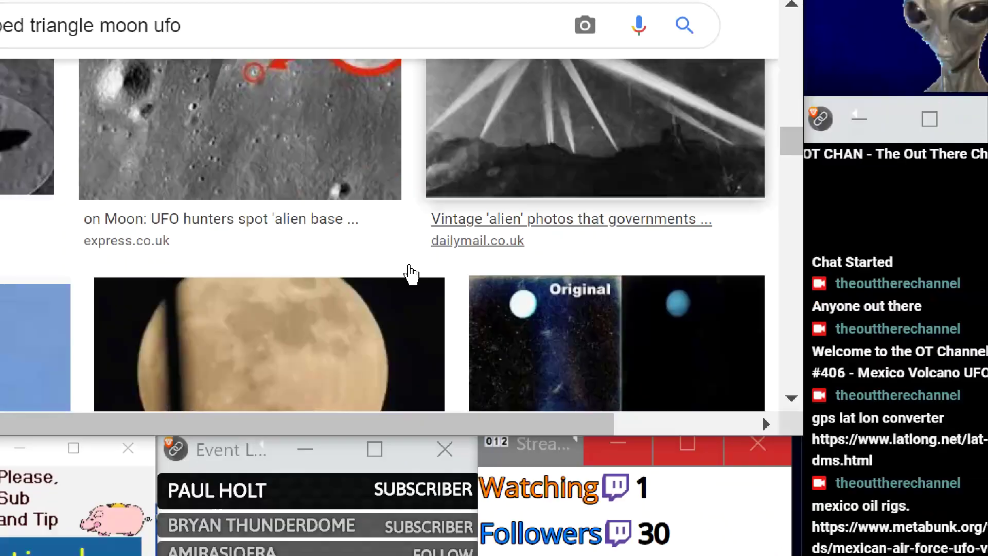
pyautogui.scroll(-4, 328, 260)
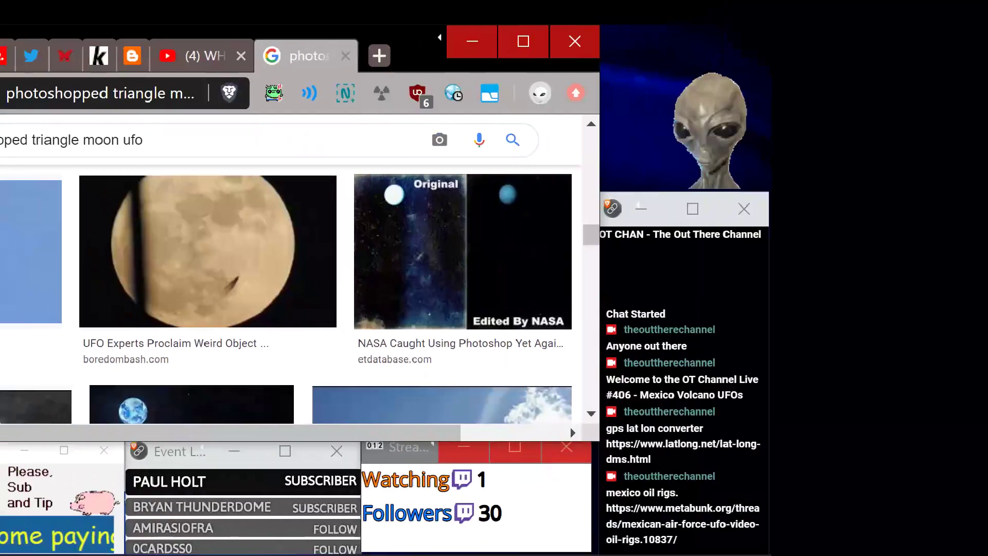
pyautogui.scroll(-3, 260, 268)
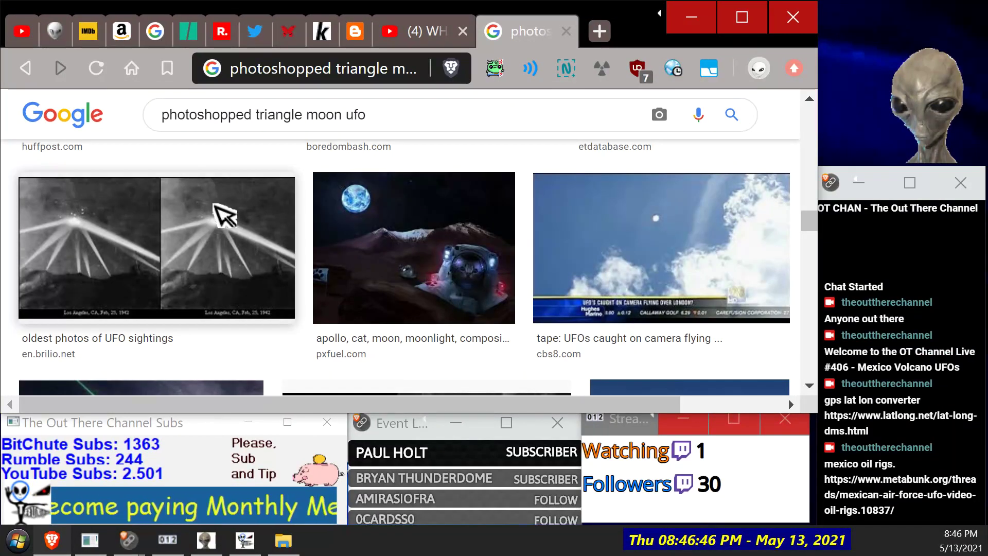
pyautogui.scroll(-3, 222, 214)
pyautogui.scroll(-3, 304, 216)
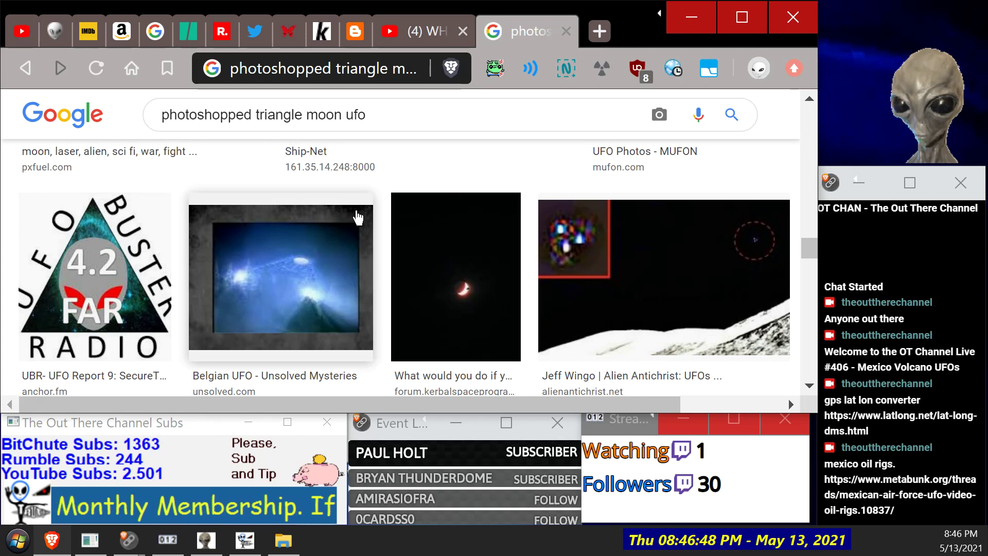
pyautogui.scroll(-3, 359, 218)
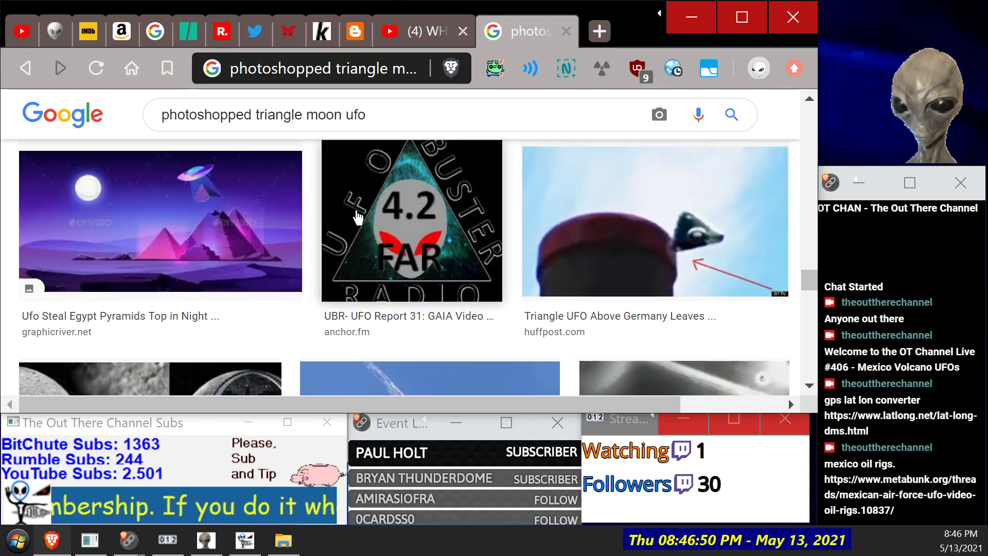
pyautogui.scroll(-5, 359, 218)
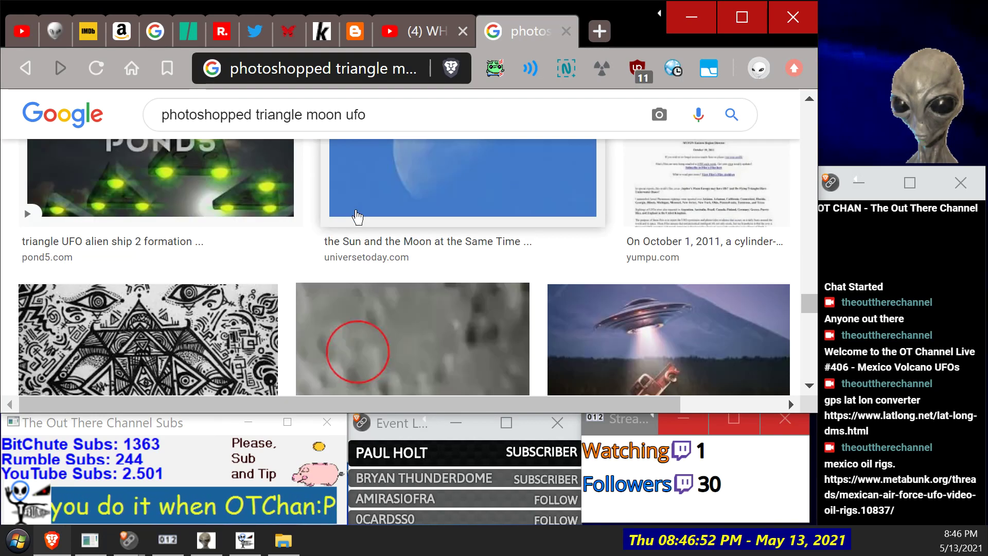
pyautogui.scroll(-3, 357, 217)
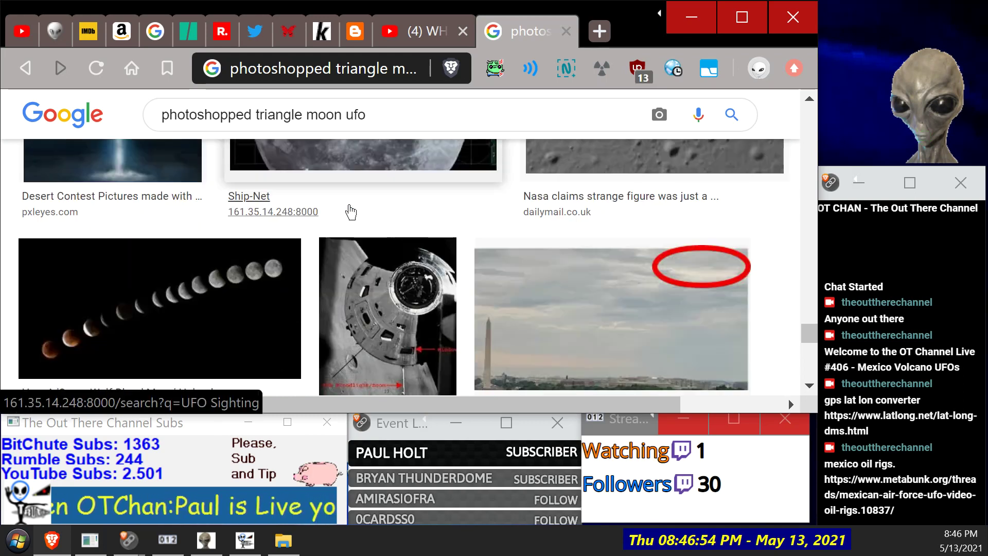
pyautogui.scroll(2, 351, 211)
pyautogui.scroll(-4, 351, 211)
pyautogui.scroll(-5, 348, 205)
pyautogui.scroll(10, 353, 206)
pyautogui.scroll(10, 342, 202)
pyautogui.scroll(5, 341, 202)
pyautogui.scroll(-3, 341, 195)
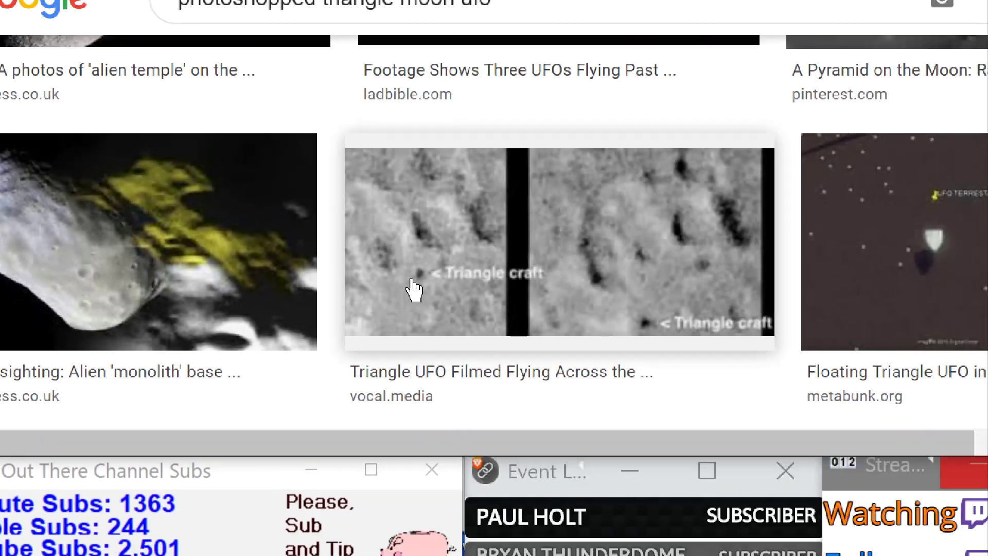
pyautogui.scroll(5, 335, 278)
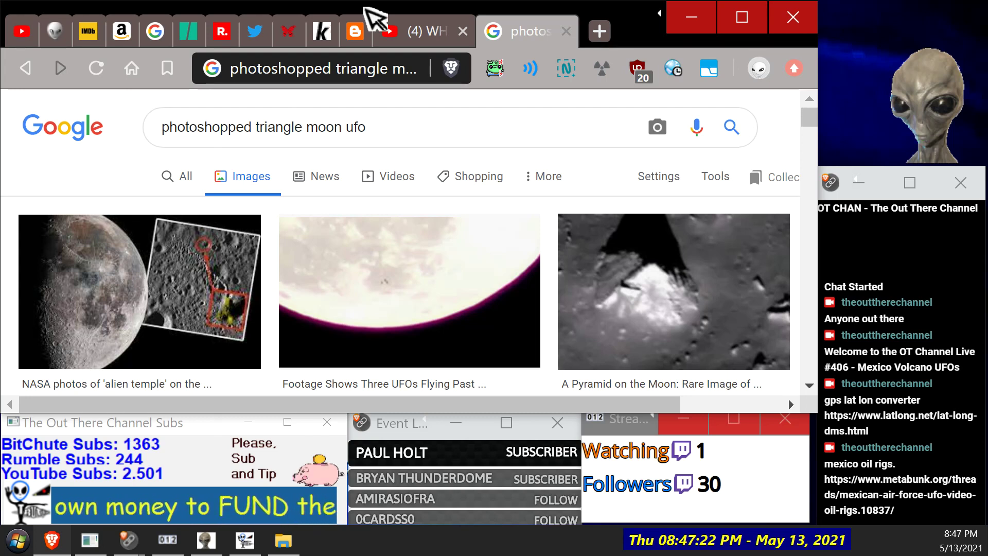
# Step: Remove "photoshopped" from the image search query and rerun it as "triangle moon ufo"
pyautogui.doubleClick(251, 129)
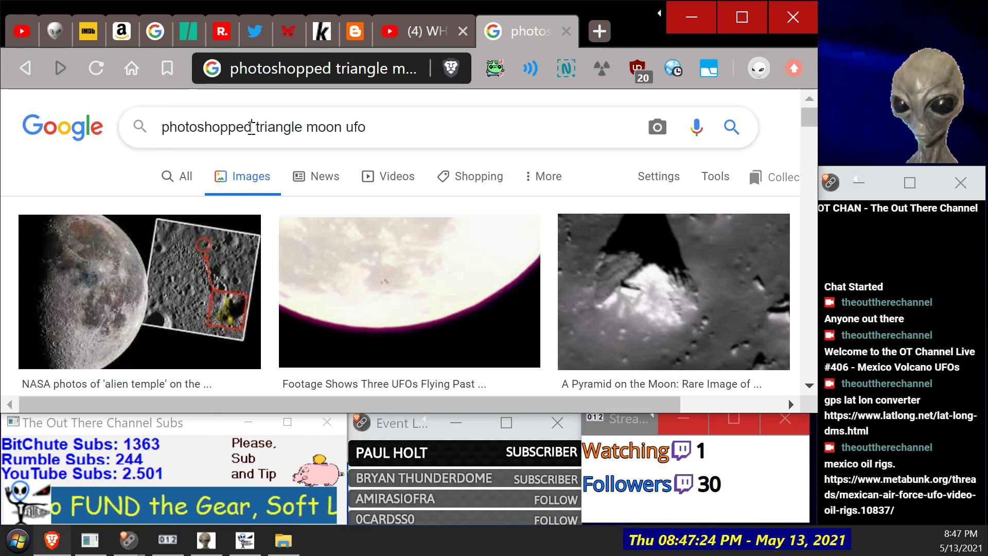
pyautogui.press('BackSpace')
pyautogui.press('Return')
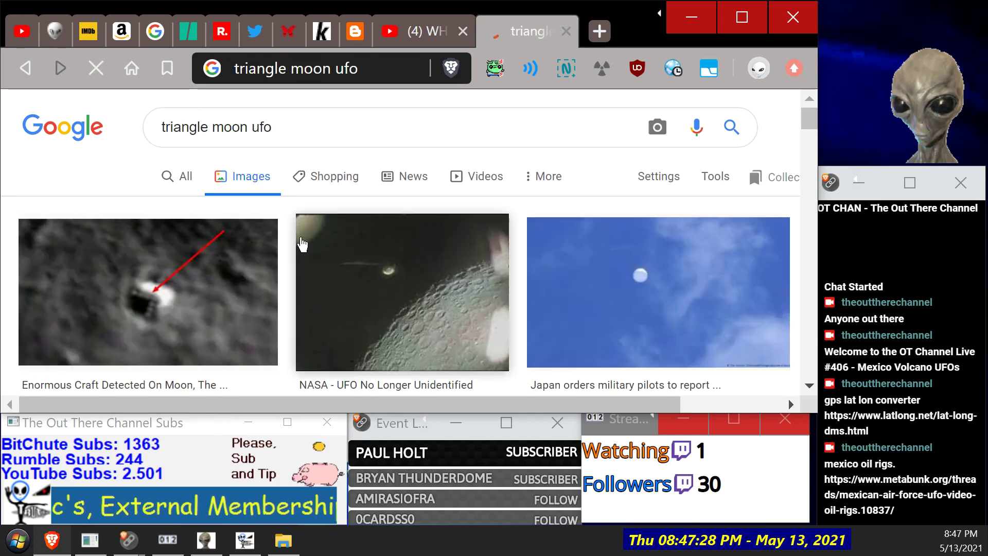
# Step: Look through the "triangle moon ufo" image results for a lunar surface picture matching the triangle from the video
pyautogui.scroll(-3, 267, 219)
pyautogui.scroll(-1, 266, 216)
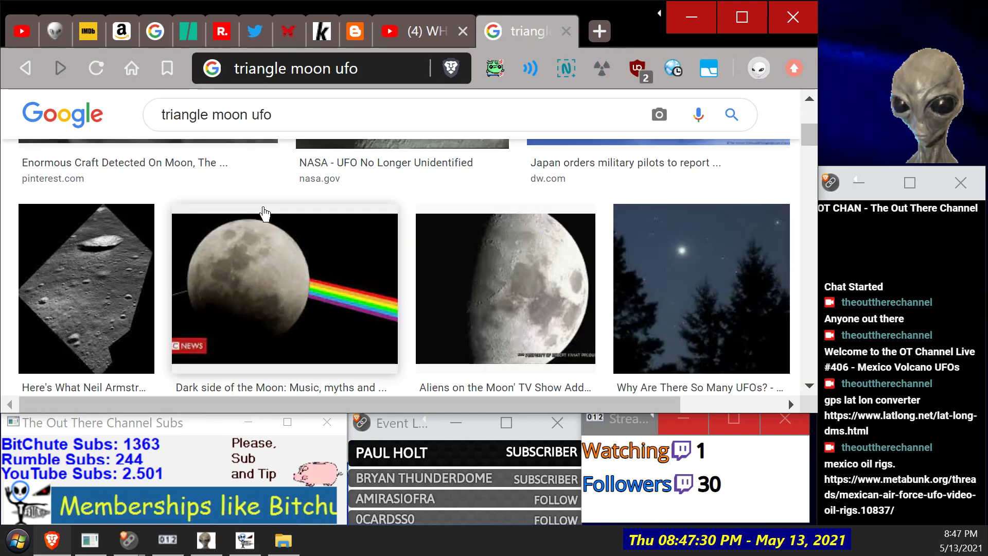
pyautogui.scroll(-4, 265, 215)
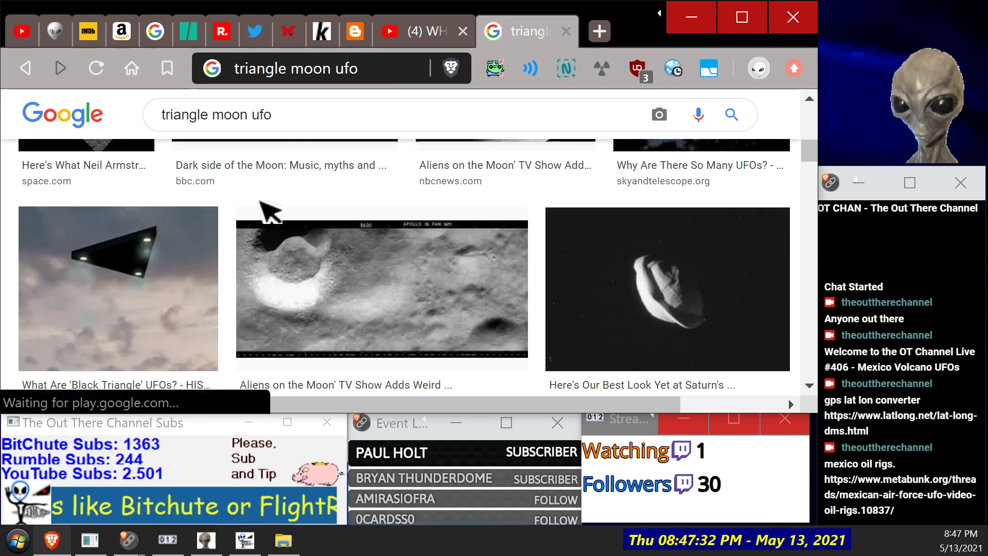
pyautogui.scroll(-3, 254, 197)
pyautogui.scroll(-3, 254, 197)
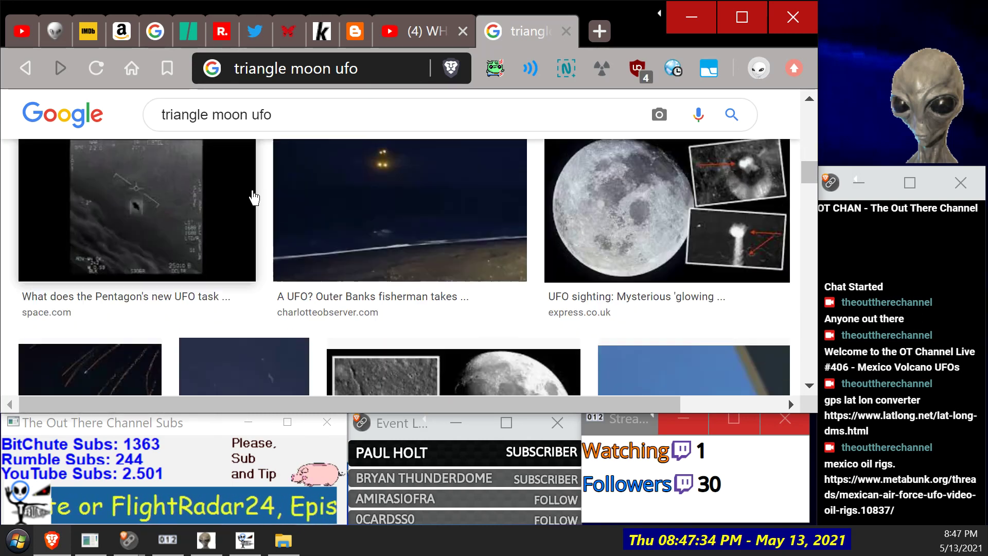
pyautogui.scroll(-4, 380, 166)
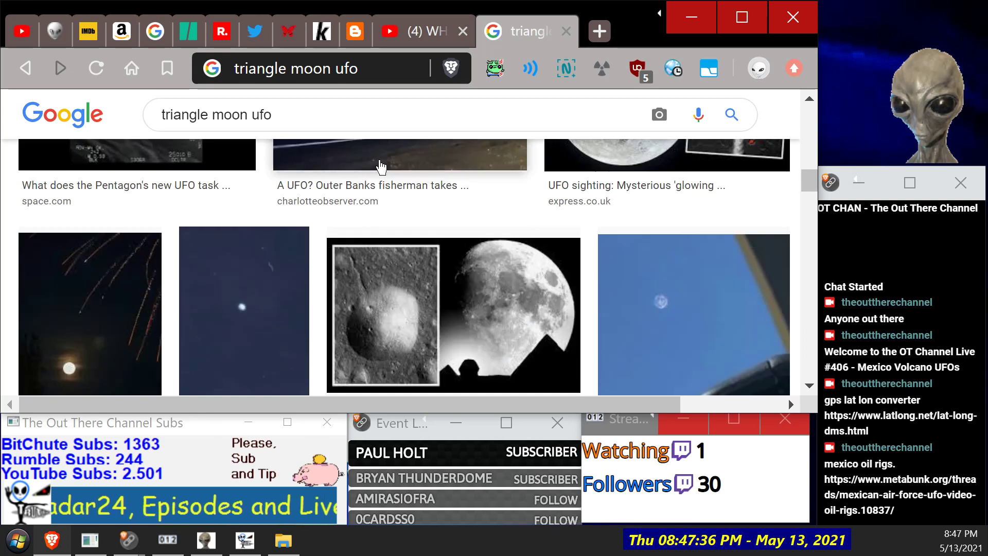
pyautogui.scroll(-7, 380, 166)
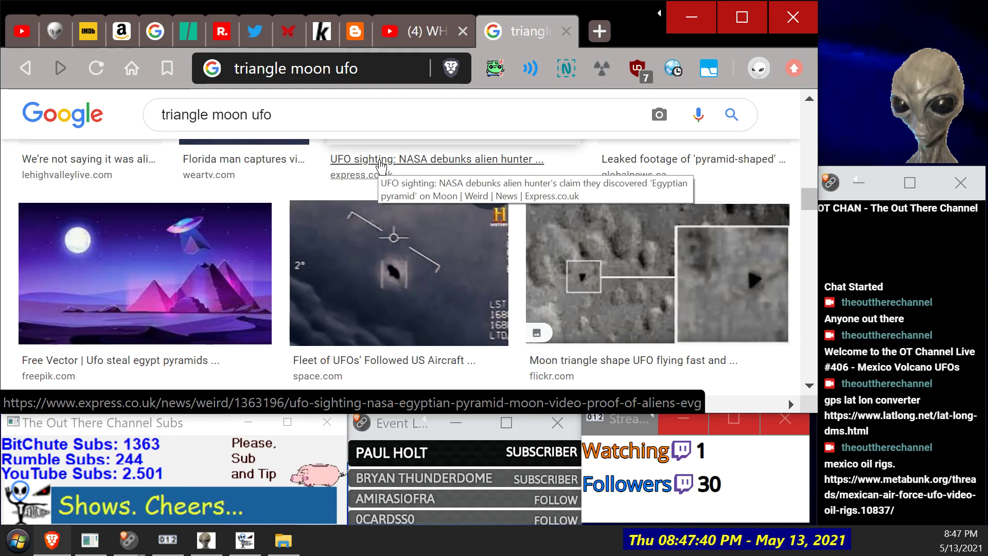
pyautogui.scroll(1, 381, 166)
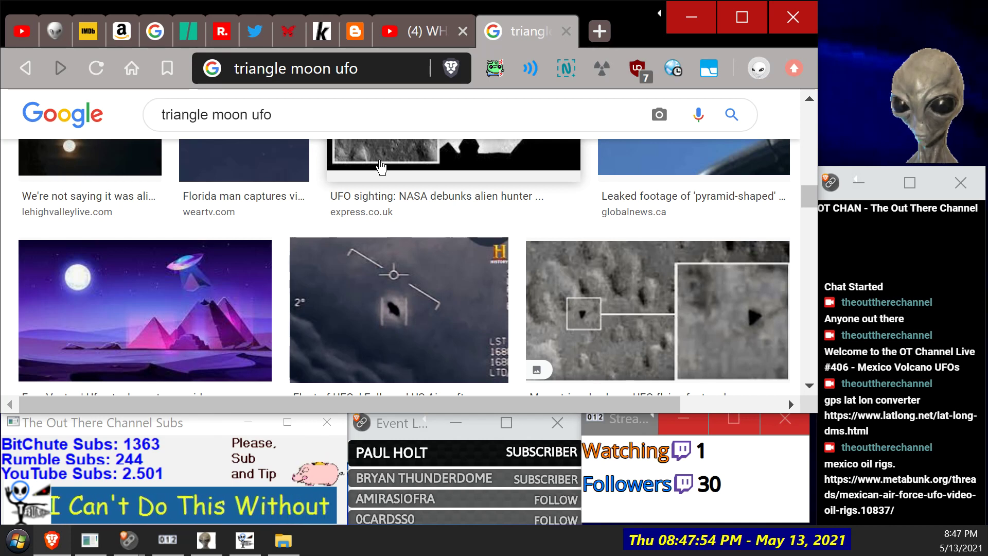
pyautogui.scroll(-5, 381, 166)
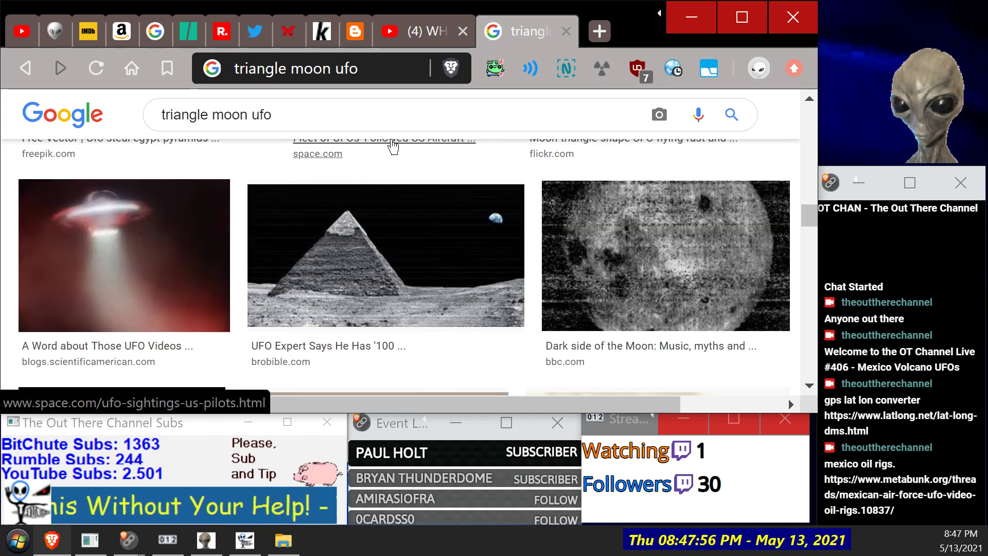
pyautogui.scroll(-8, 393, 147)
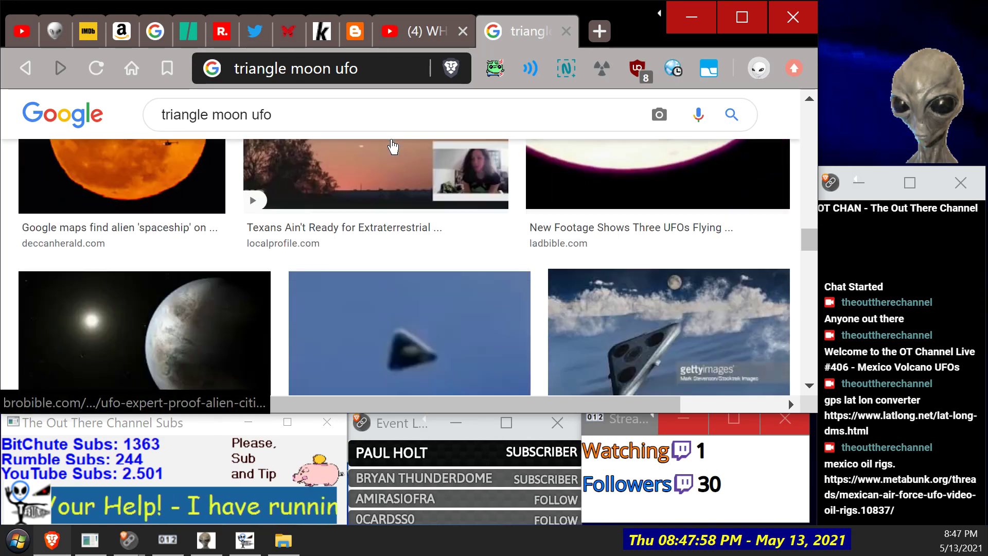
pyautogui.scroll(-5, 393, 147)
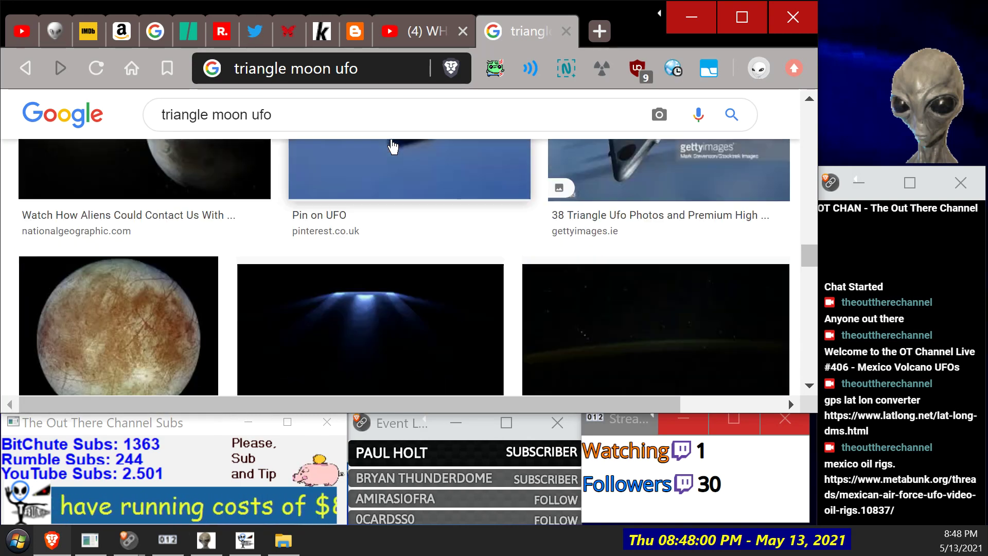
pyautogui.scroll(-5, 393, 147)
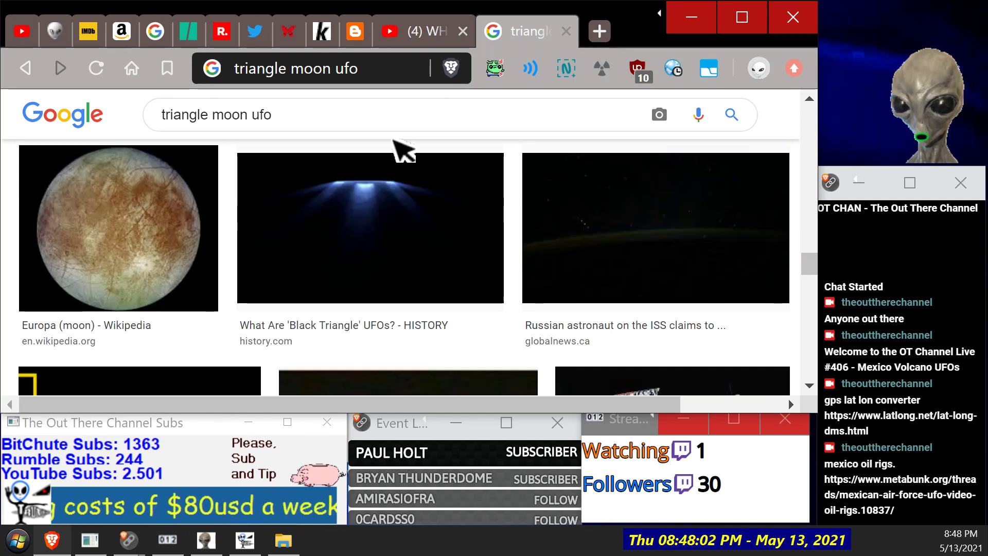
pyautogui.scroll(-15, 393, 144)
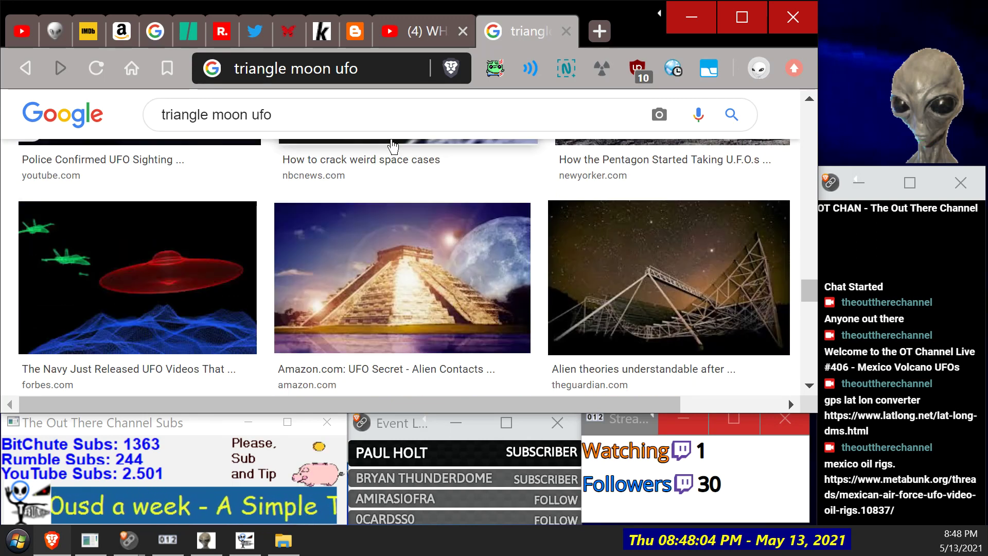
pyautogui.scroll(-3, 392, 147)
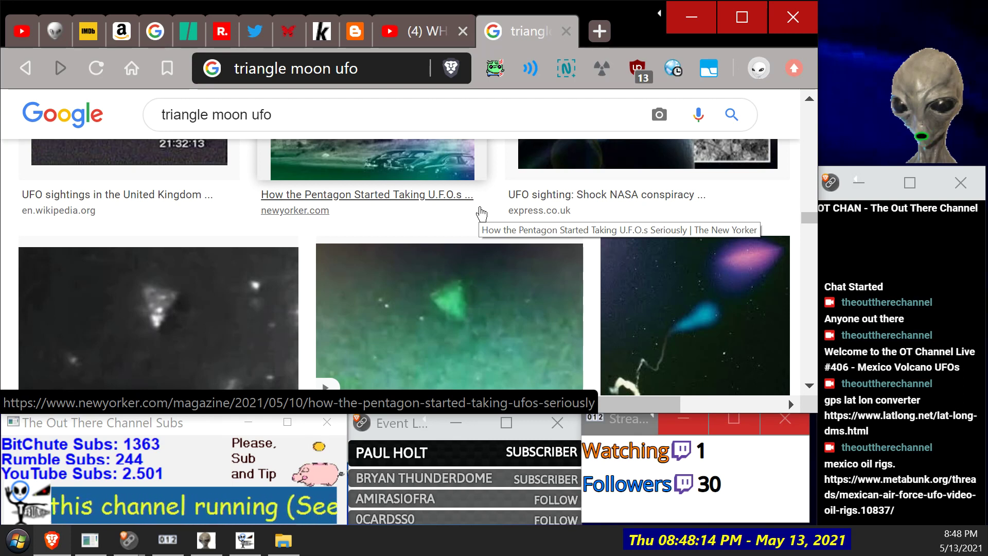
pyautogui.scroll(-8, 483, 213)
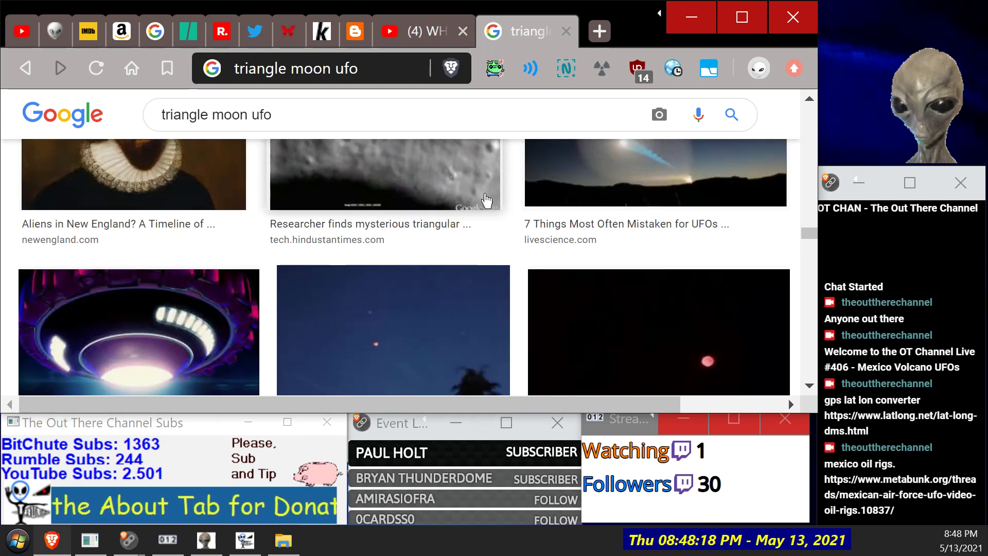
pyautogui.scroll(-10, 484, 200)
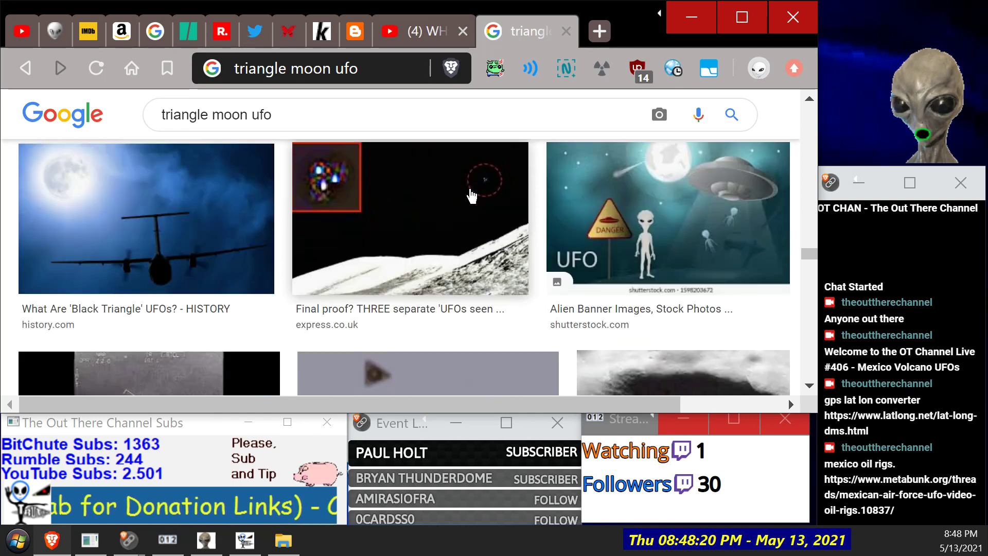
pyautogui.scroll(-2, 472, 197)
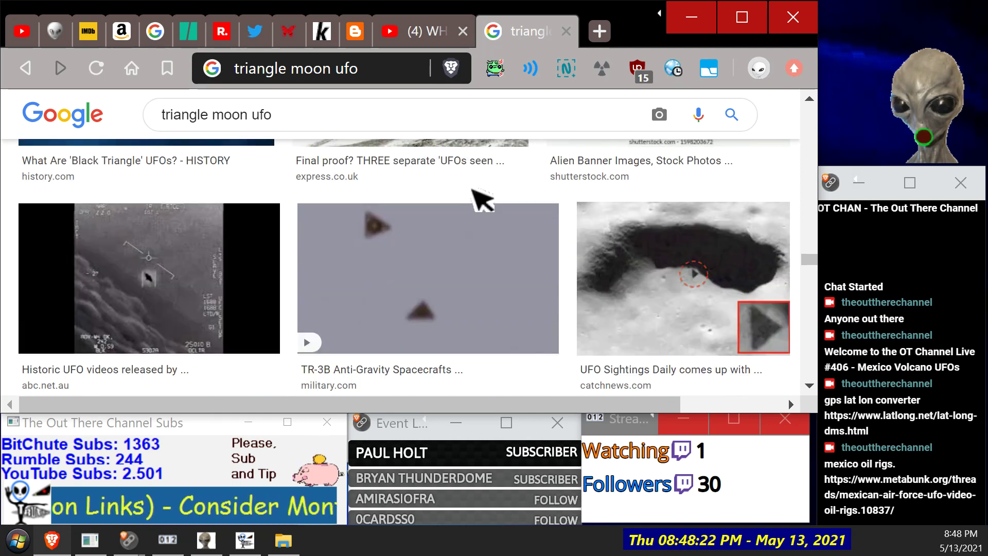
pyautogui.scroll(-2, 472, 196)
pyautogui.scroll(1, 470, 196)
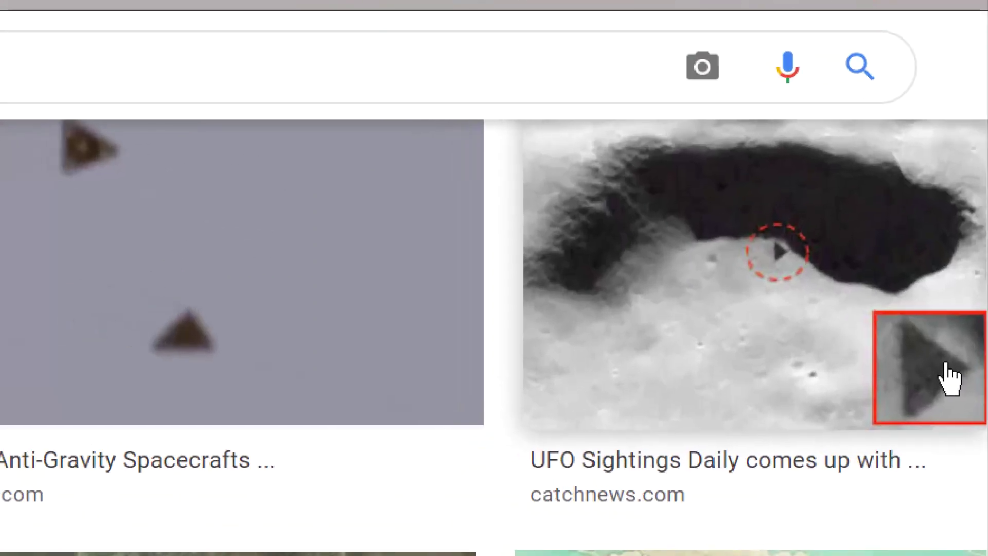
pyautogui.scroll(-3, 782, 356)
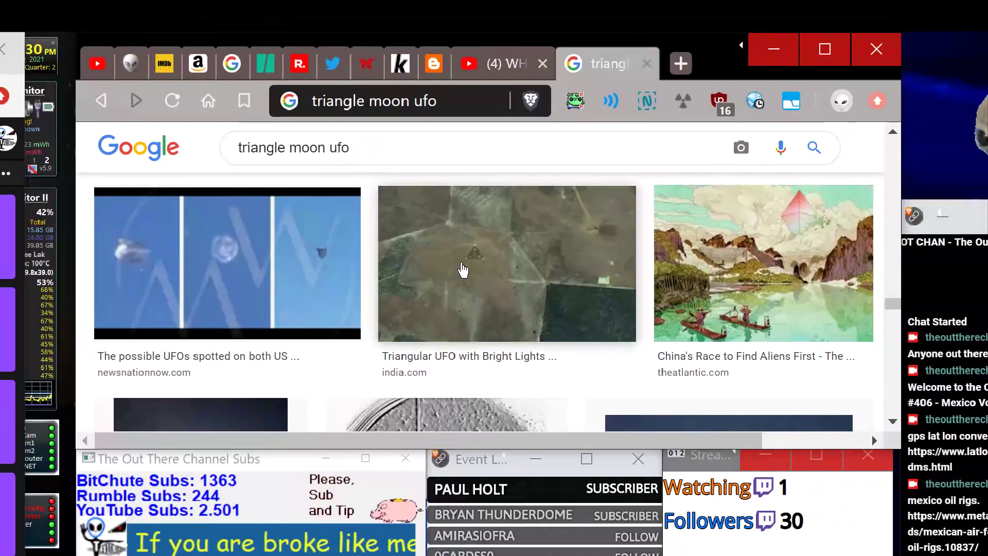
pyautogui.scroll(-3, 109, 248)
pyautogui.scroll(-5, 361, 225)
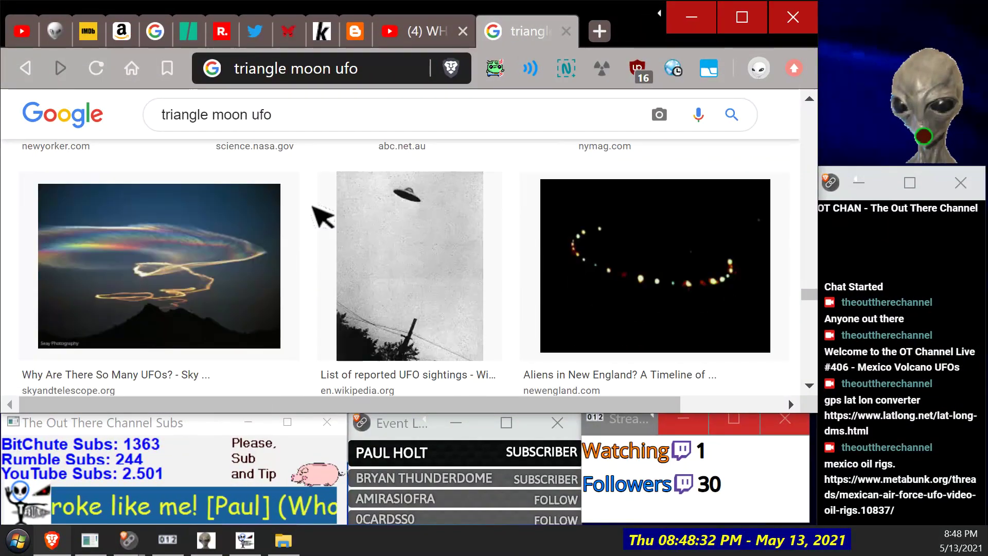
pyautogui.scroll(-3, 322, 216)
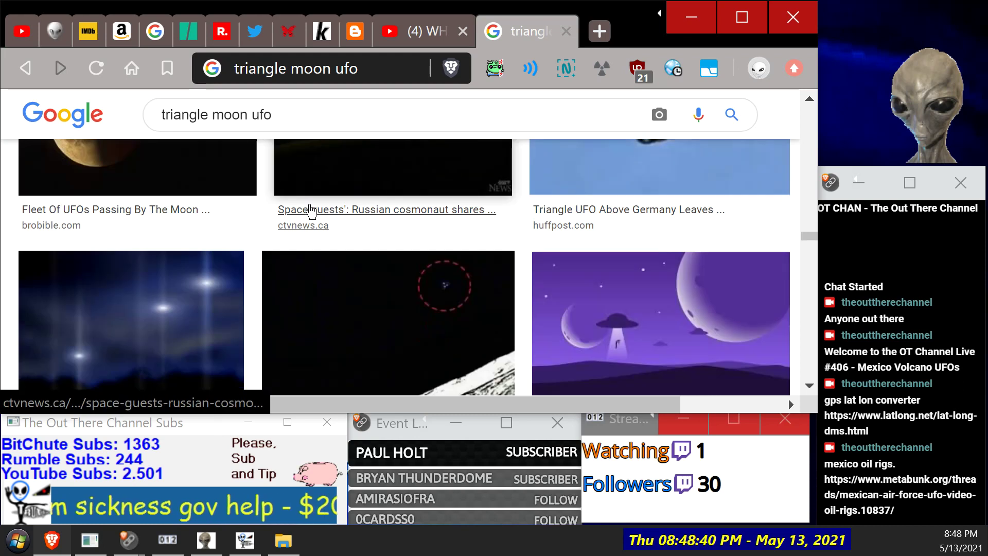
pyautogui.scroll(-4, 311, 210)
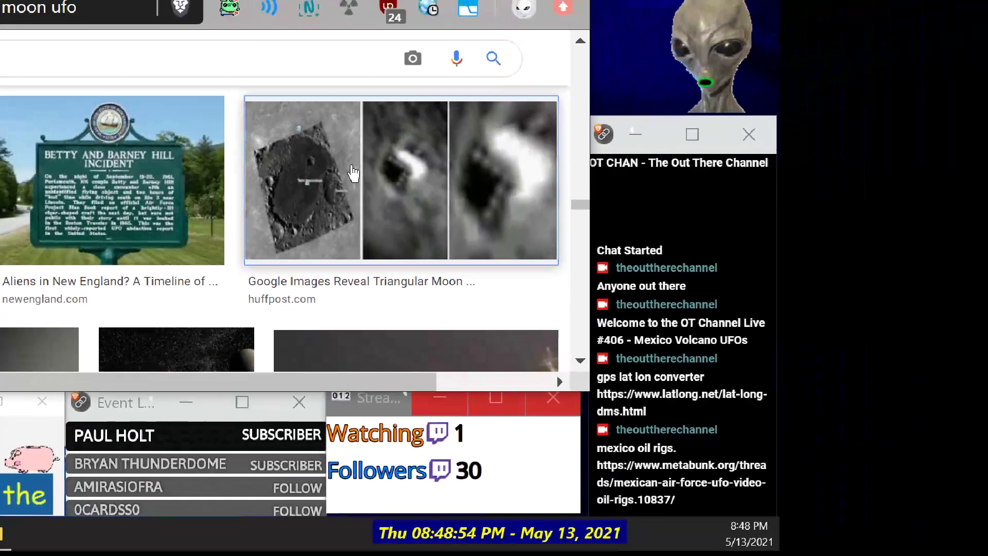
# Step: Preview the HuffPost "Google Images Reveal Triangular Moon" image and examine its related images for the same triangle
pyautogui.scroll(3, 334, 177)
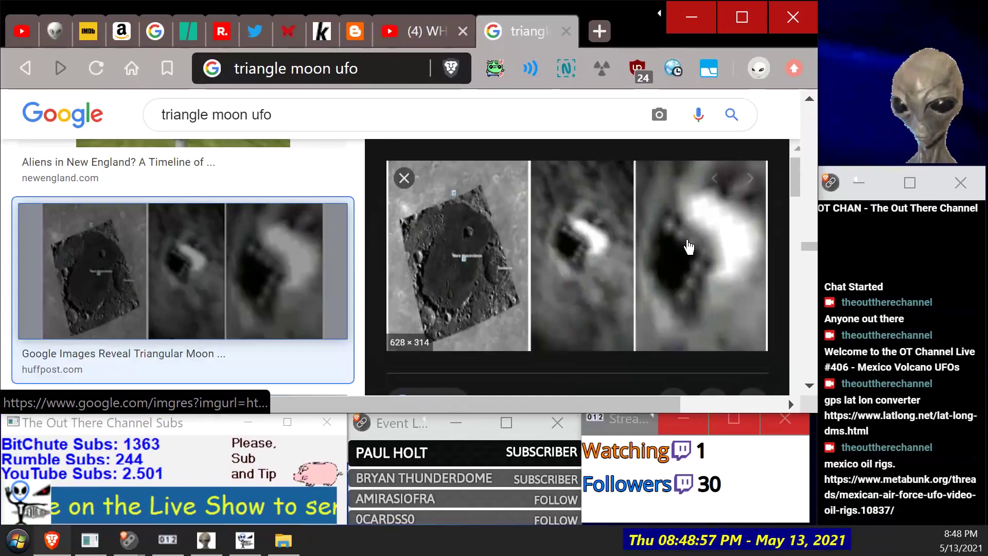
pyautogui.scroll(-5, 884, 285)
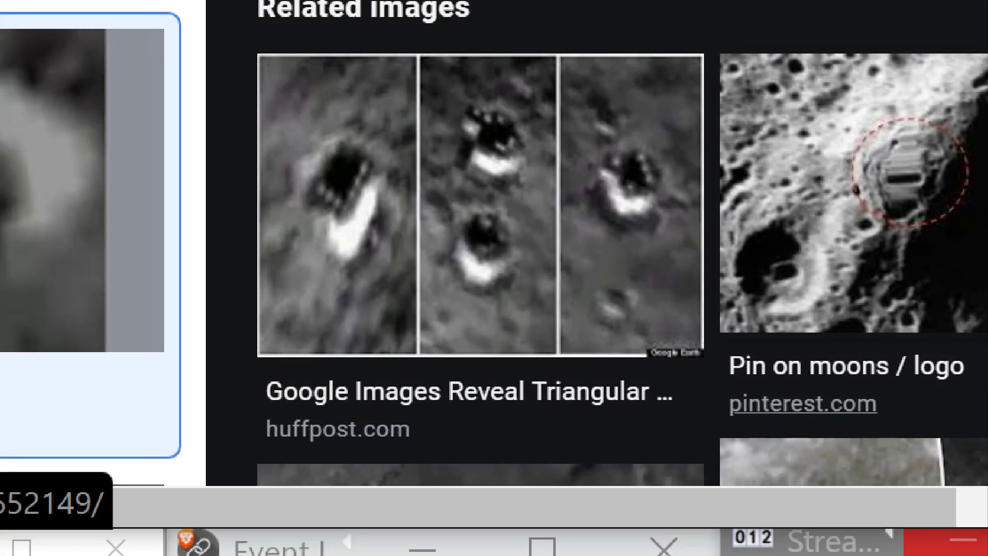
pyautogui.scroll(5, 515, 258)
pyautogui.scroll(-7, 894, 232)
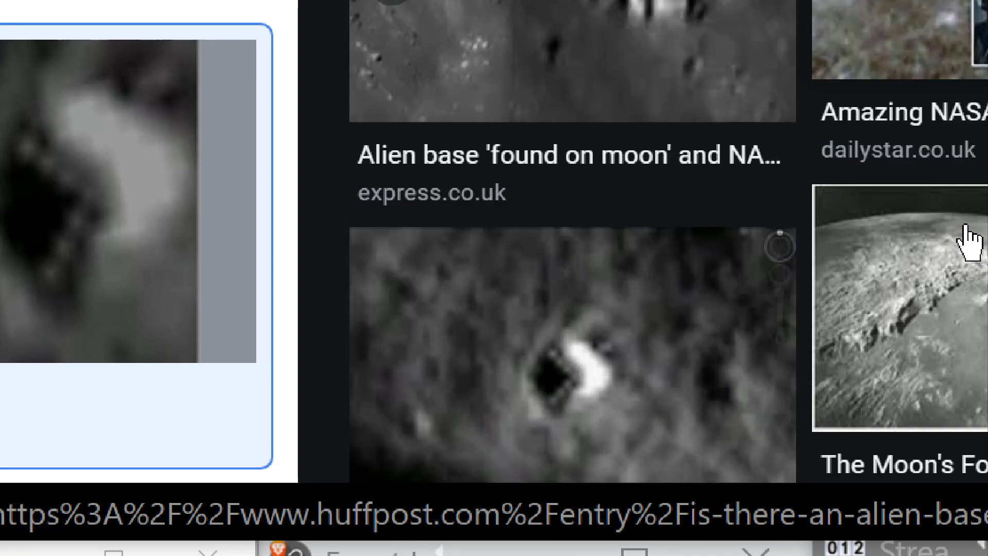
pyautogui.scroll(-8, 968, 239)
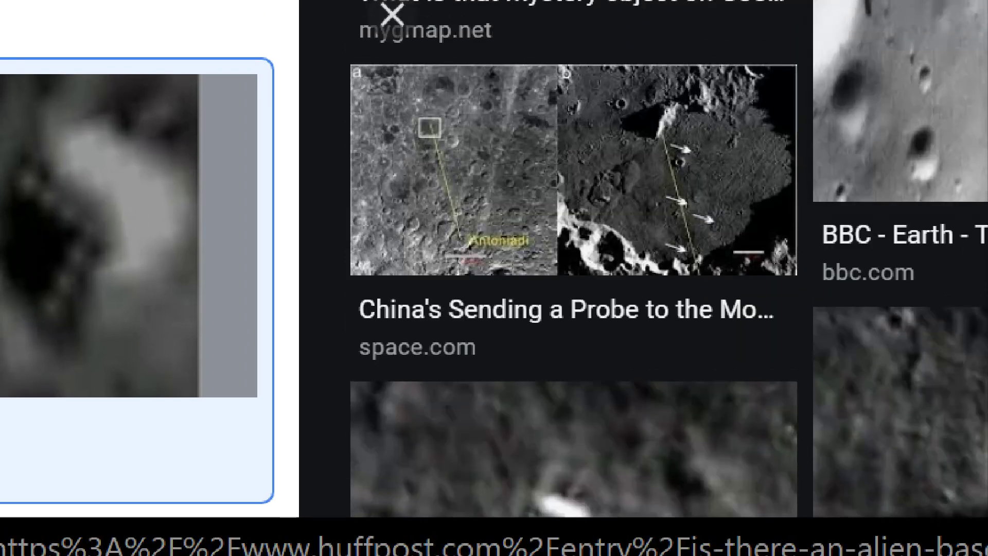
pyautogui.scroll(-10, 574, 278)
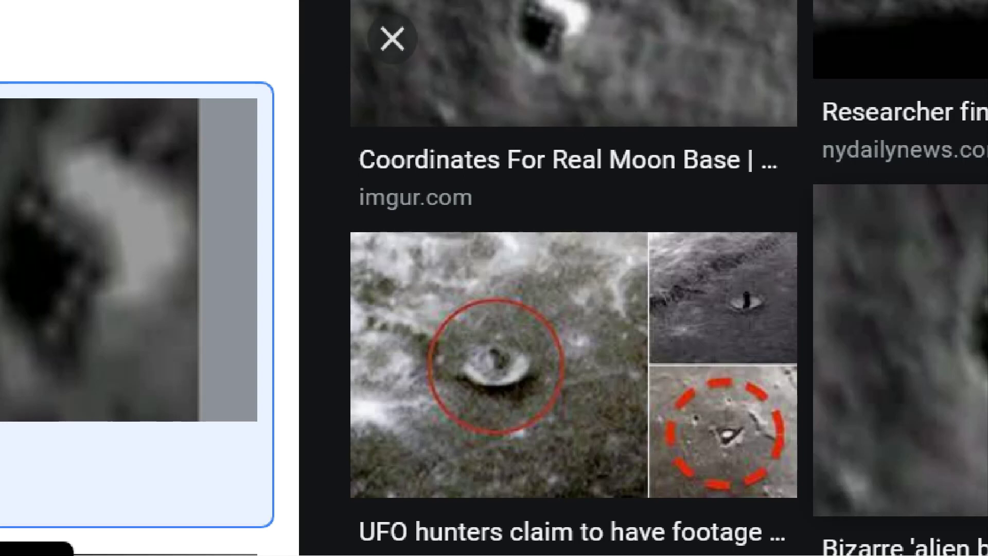
pyautogui.scroll(-8, 574, 278)
pyautogui.scroll(-4, 574, 278)
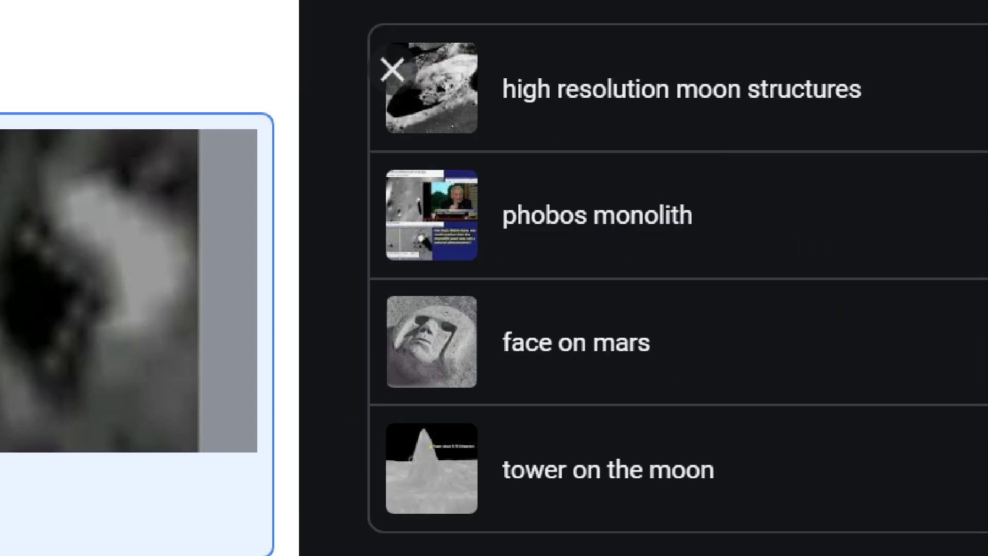
pyautogui.scroll(5, 574, 278)
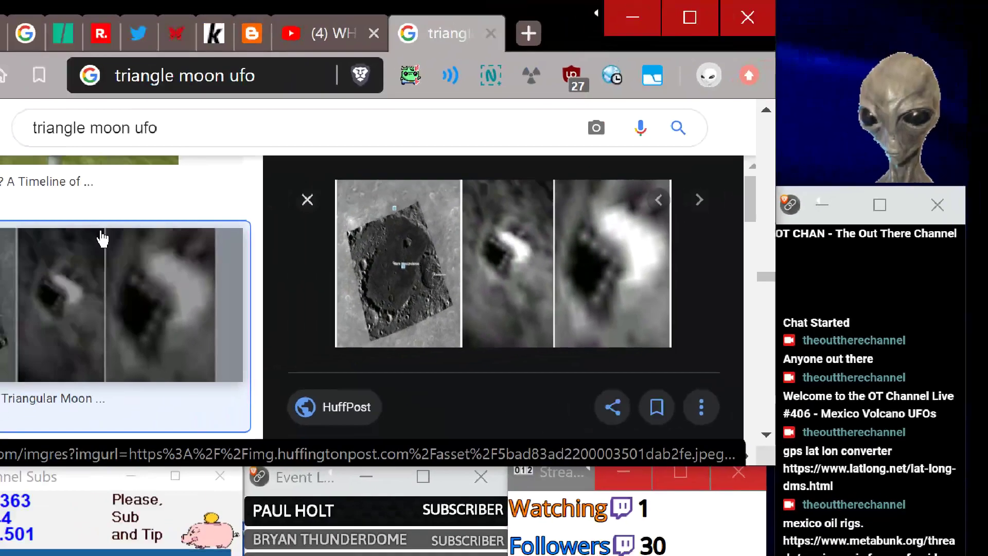
# Step: Close the HuffPost preview and look through further "triangle moon ufo" image results for a lunar surface picture matching the video's triangle
pyautogui.scroll(-5, 115, 266)
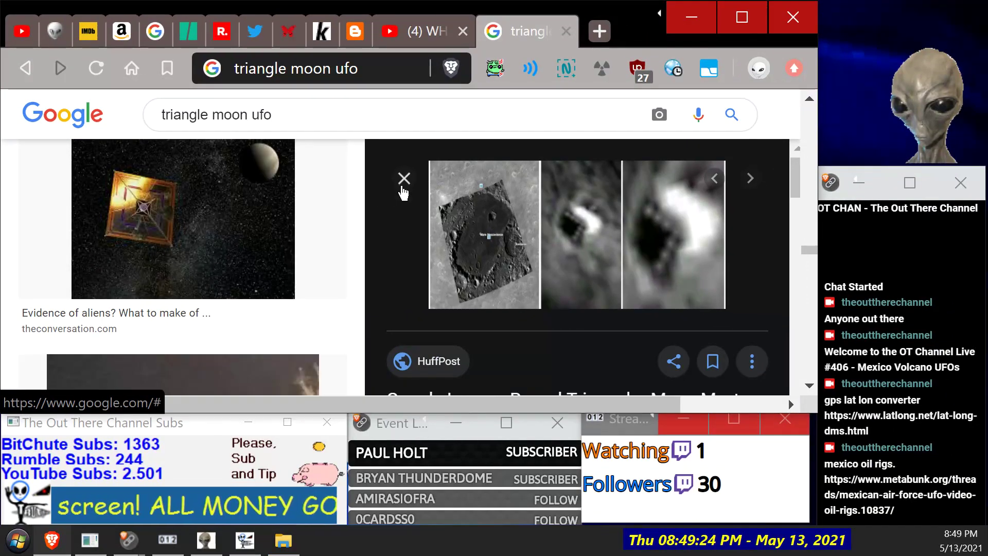
pyautogui.click(422, 211)
pyautogui.scroll(-3, 453, 230)
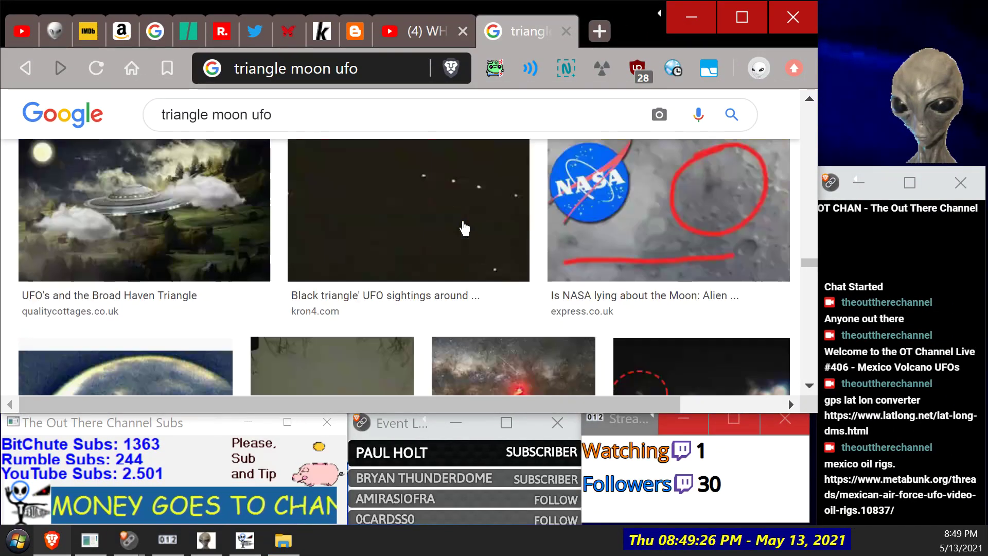
pyautogui.scroll(-10, 465, 228)
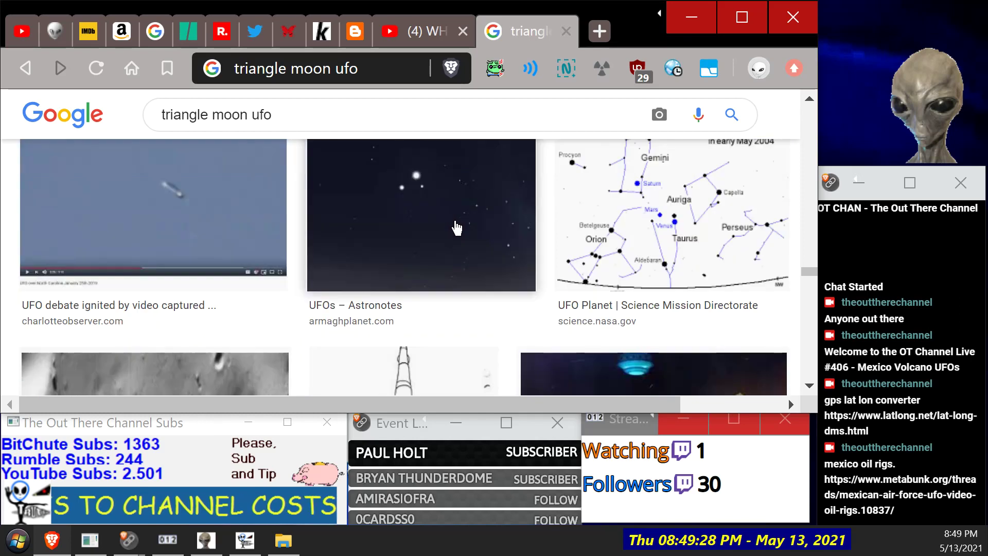
pyautogui.scroll(3, 455, 229)
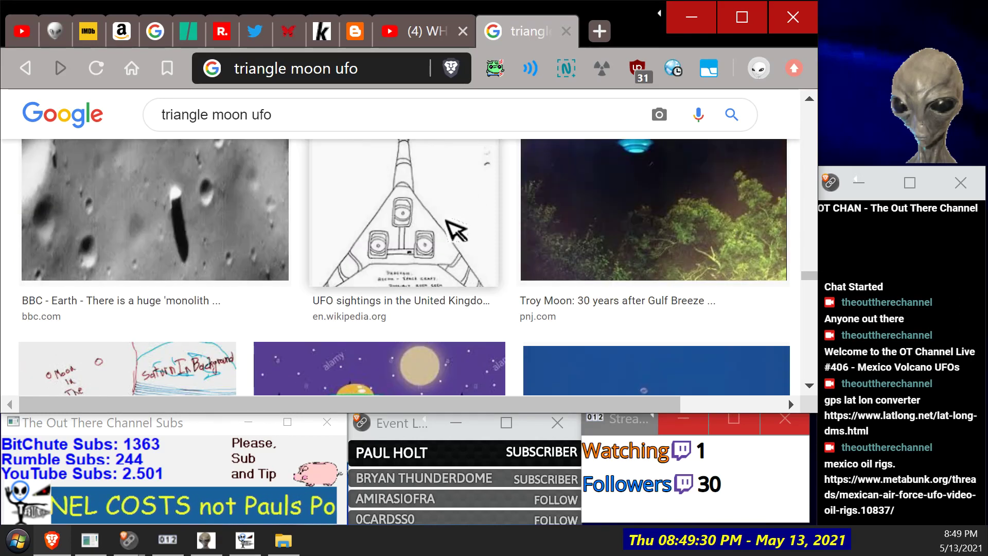
pyautogui.scroll(-1, 446, 226)
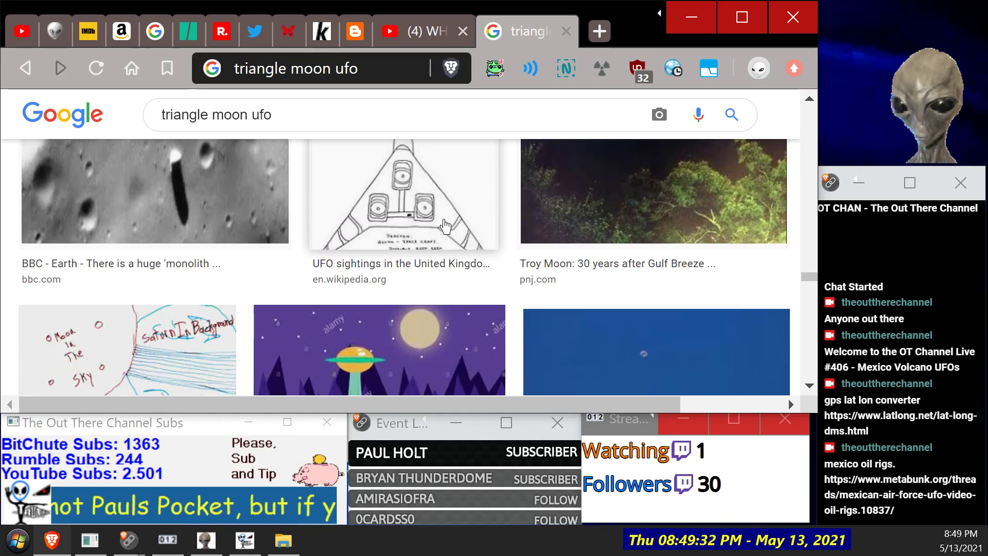
pyautogui.scroll(-1, 446, 227)
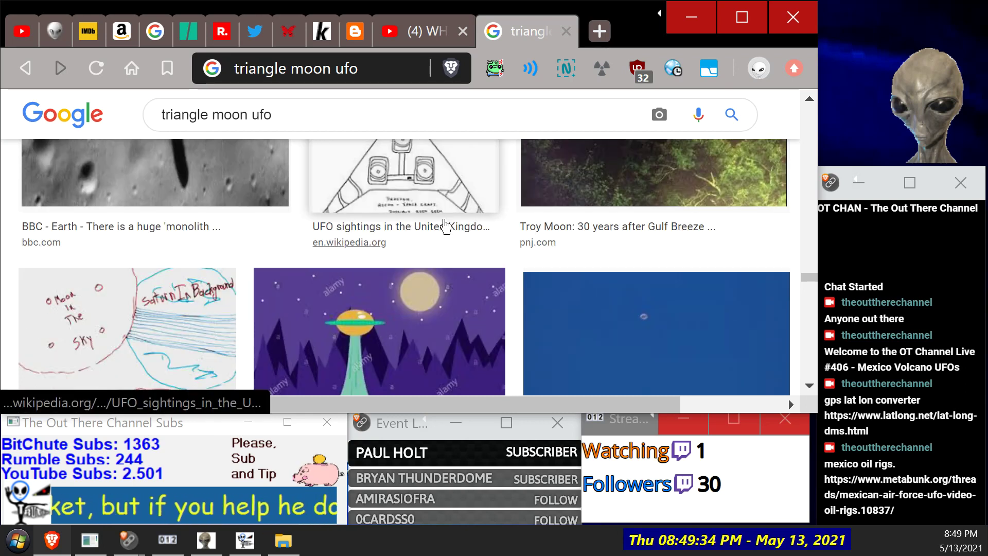
pyautogui.scroll(-12, 446, 226)
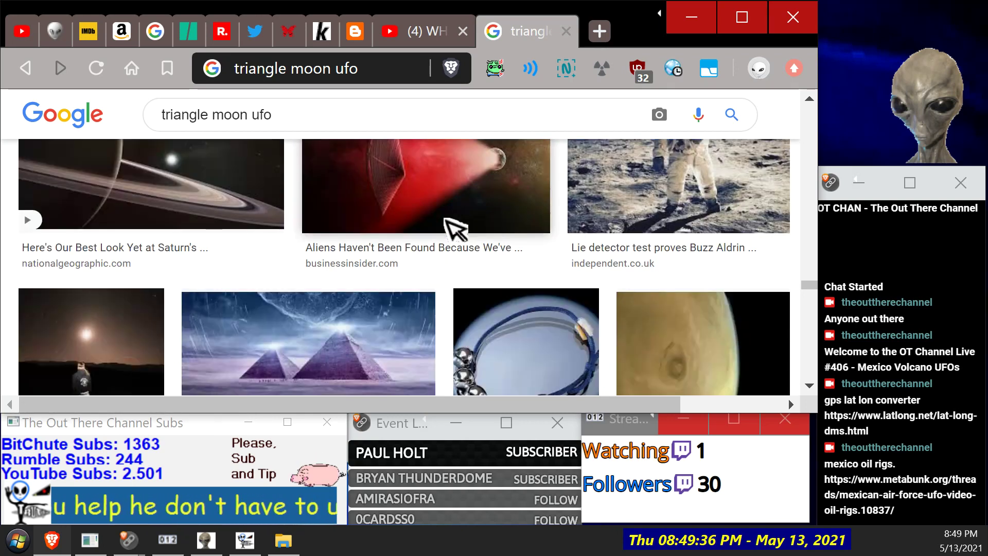
pyautogui.scroll(-15, 445, 221)
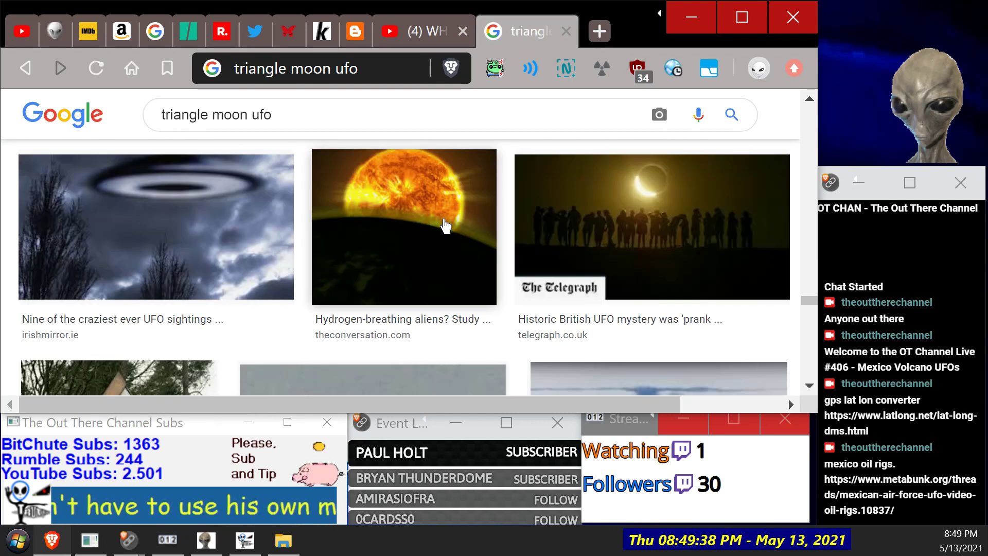
pyautogui.scroll(-10, 444, 225)
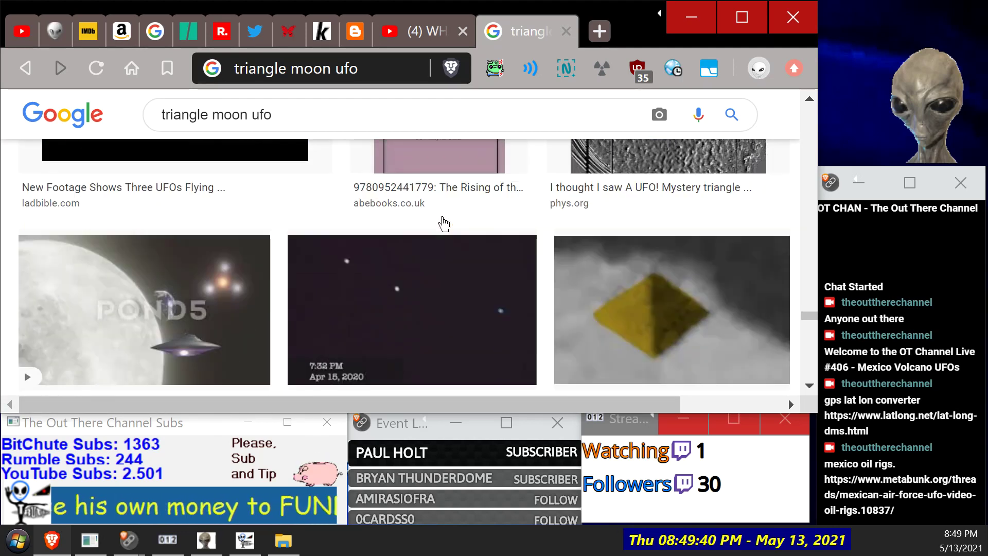
pyautogui.scroll(-1, 444, 225)
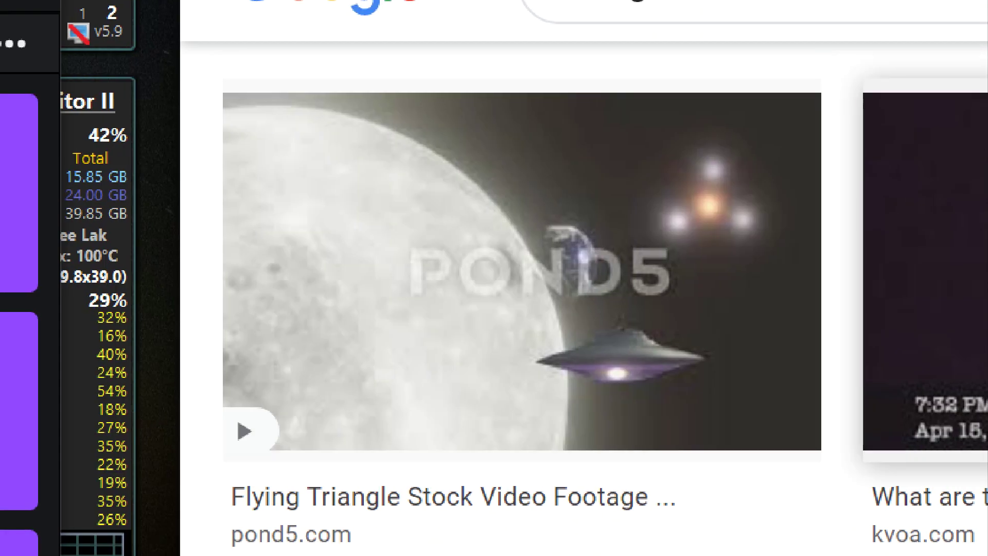
pyautogui.scroll(-3, 566, 309)
pyautogui.scroll(-1, 566, 309)
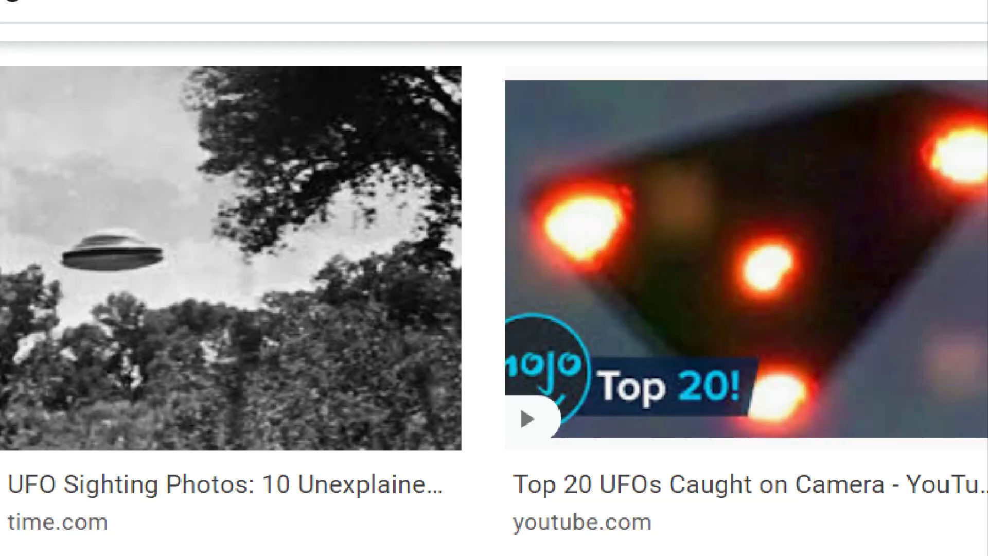
pyautogui.scroll(-3, 494, 278)
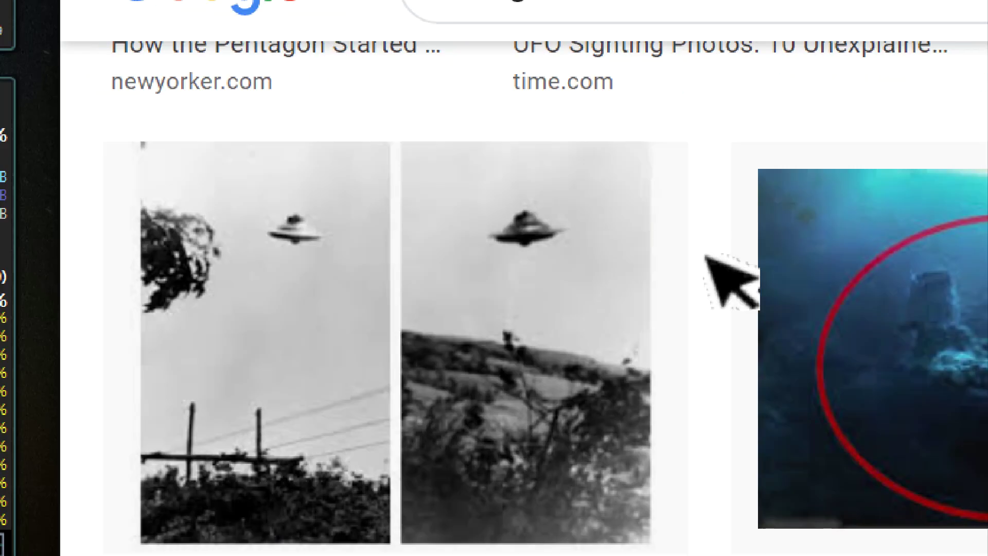
pyautogui.scroll(-3, 690, 219)
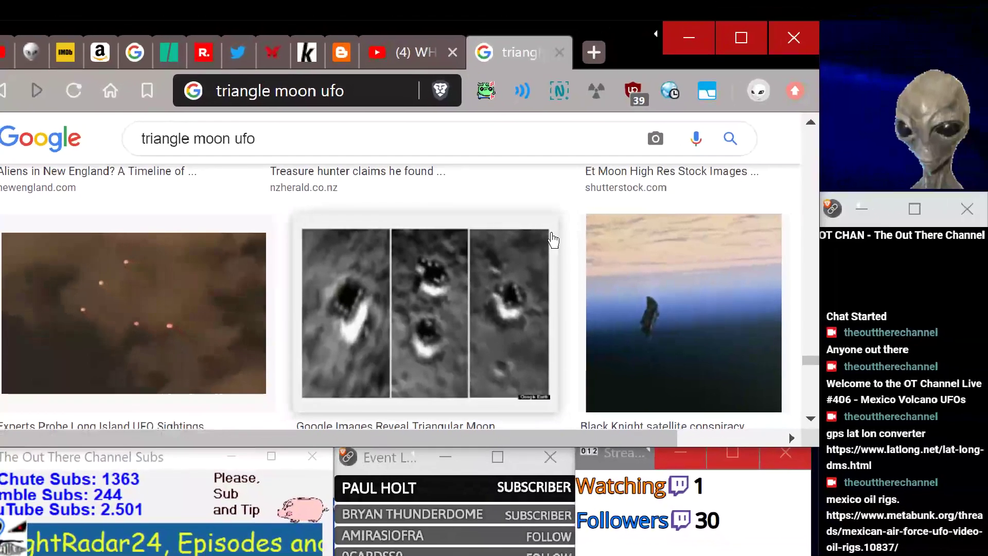
pyautogui.scroll(-5, 556, 240)
pyautogui.scroll(3, 559, 227)
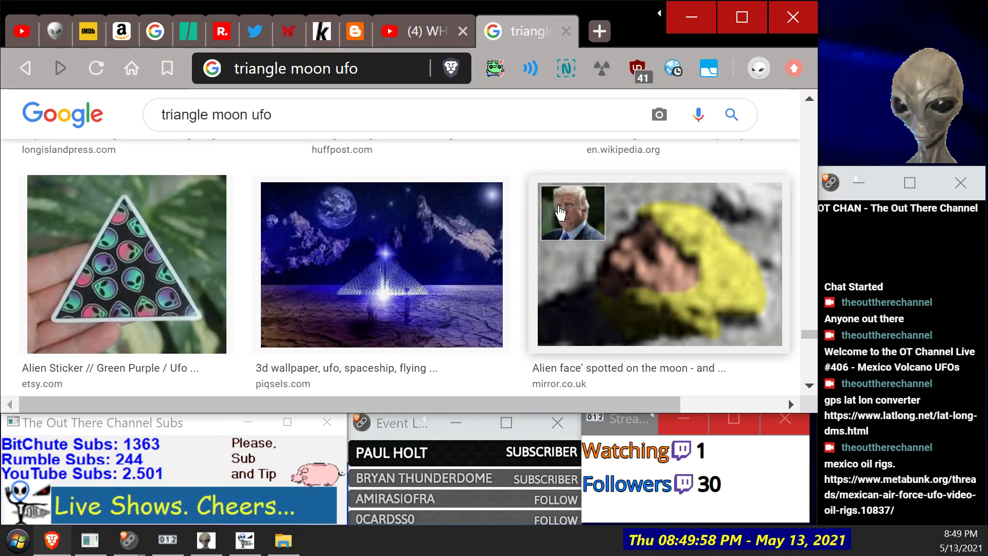
pyautogui.scroll(1, 561, 212)
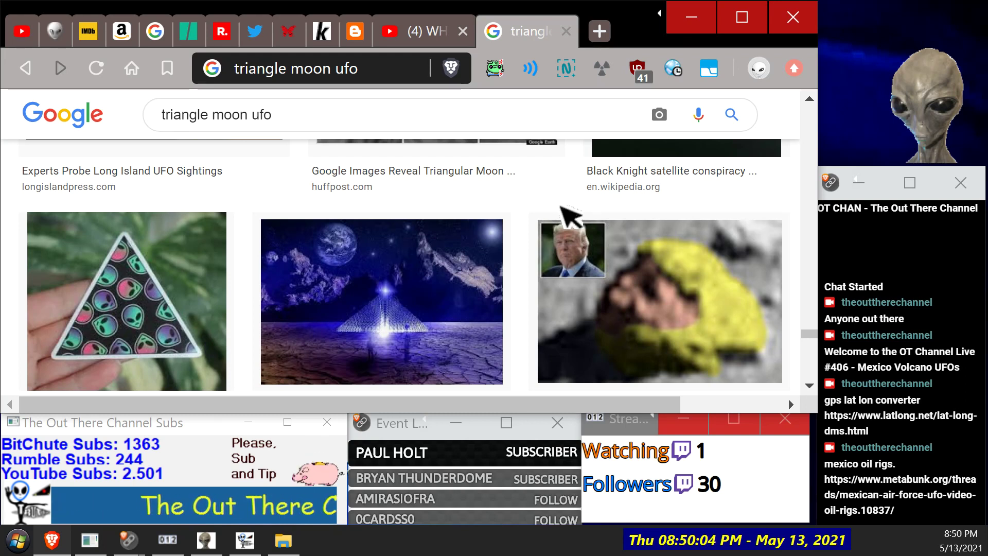
pyautogui.scroll(-9, 562, 206)
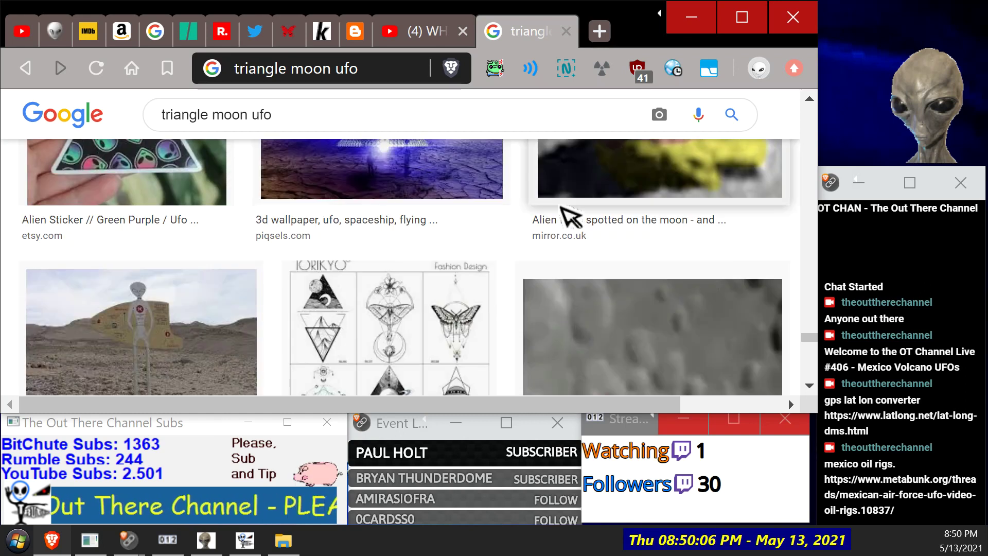
pyautogui.scroll(6, 560, 211)
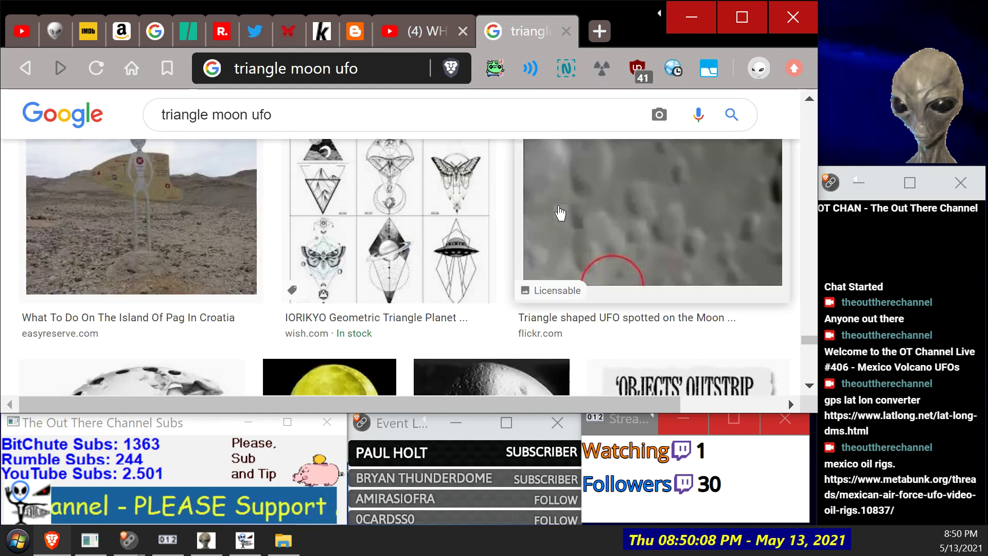
pyautogui.scroll(-3, 560, 213)
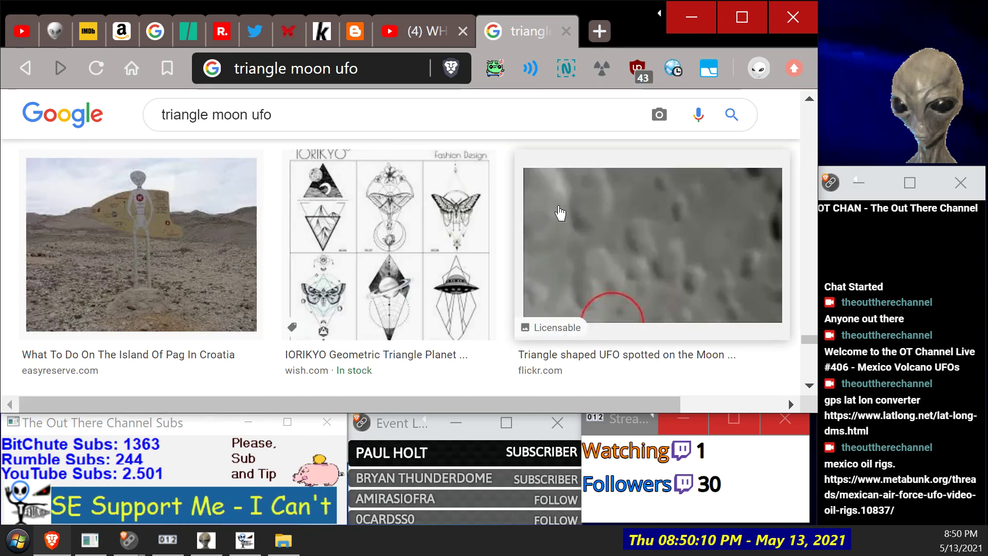
pyautogui.scroll(-5, 560, 212)
pyautogui.scroll(-10, 561, 209)
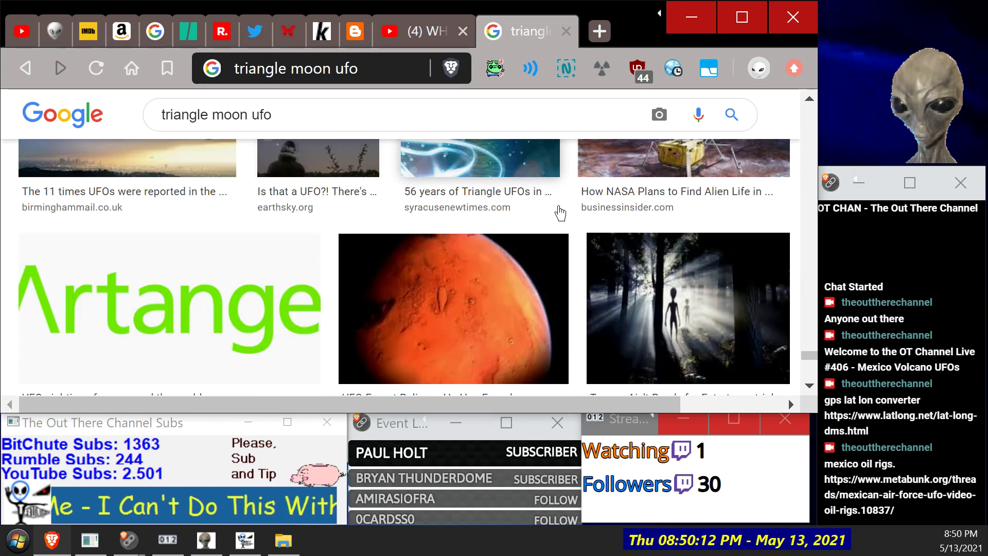
pyautogui.scroll(-5, 560, 211)
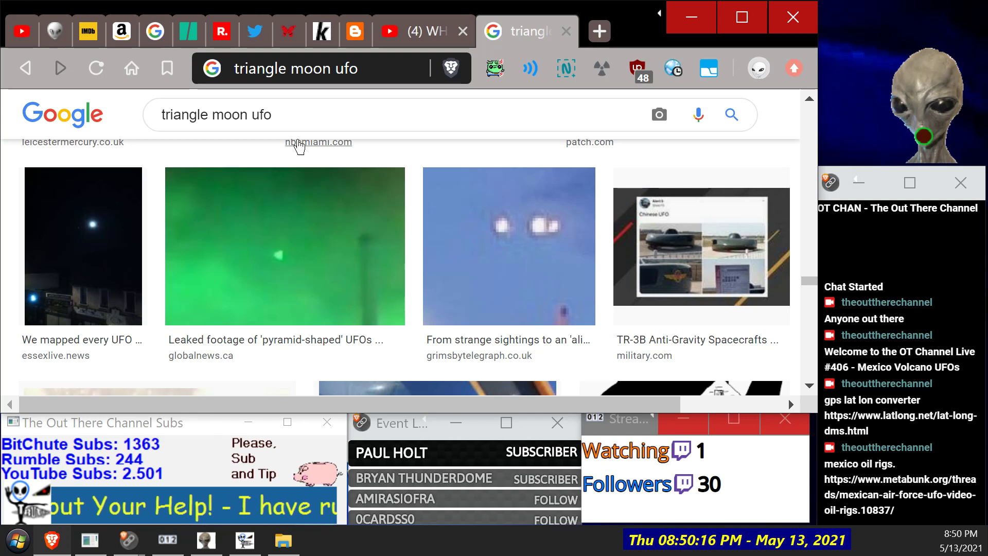
# Step: Add "edge crater" to the image search query and rerun it as "triangle moon ufo edge crater"
pyautogui.click(307, 122)
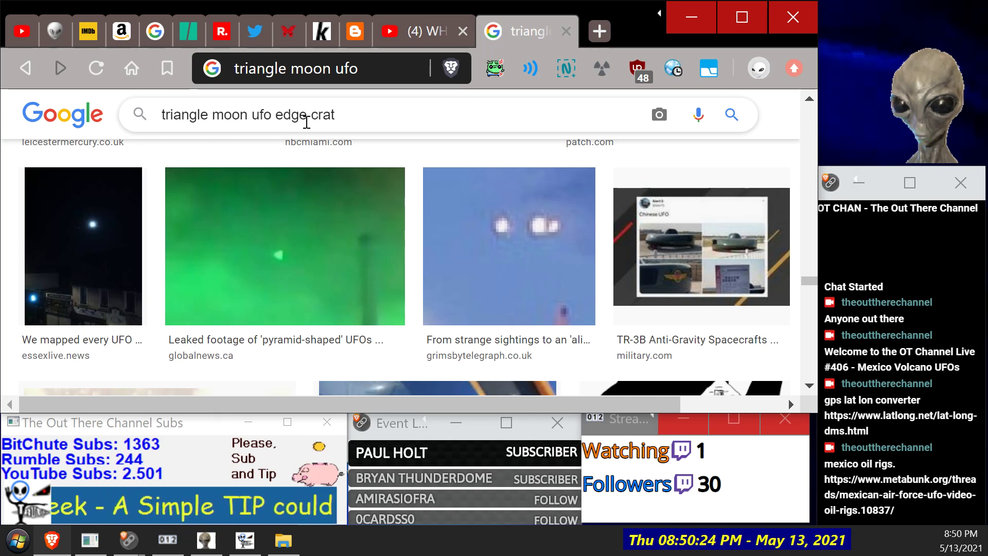
pyautogui.press('Return')
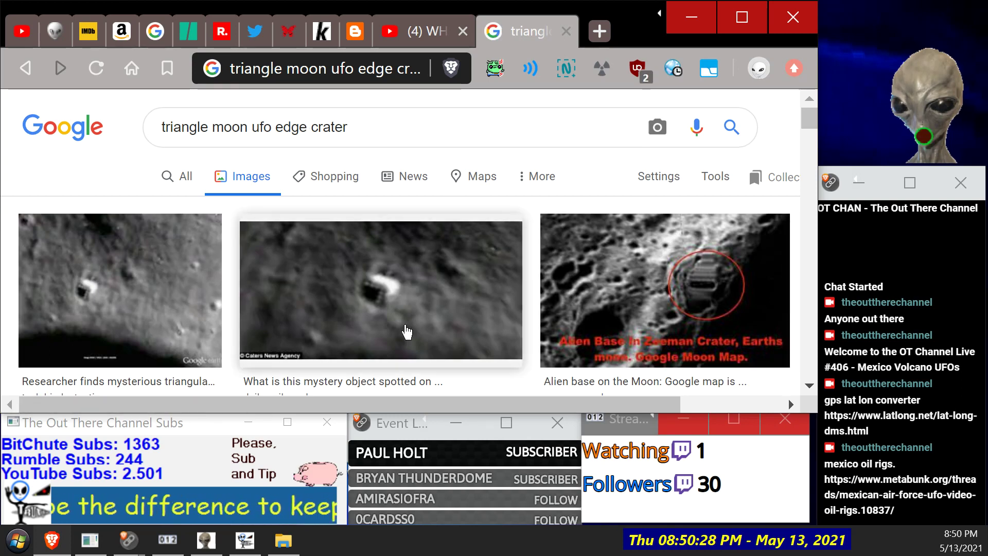
# Step: Preview the IBTimes India "Pyramid UFO spotted hovering in moon's crater" image and look through the neighbouring results for the video's triangle
pyautogui.scroll(-3, 514, 313)
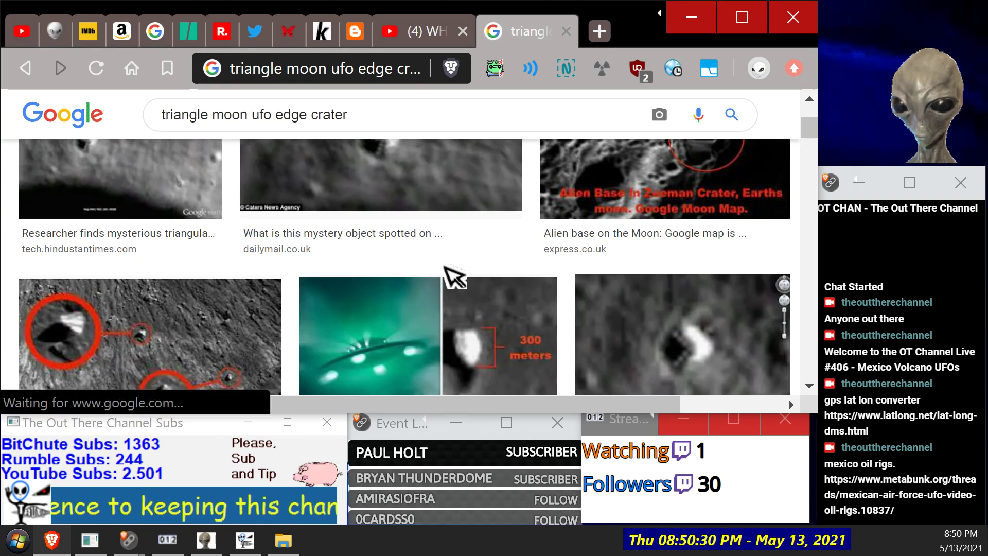
pyautogui.scroll(-2, 450, 275)
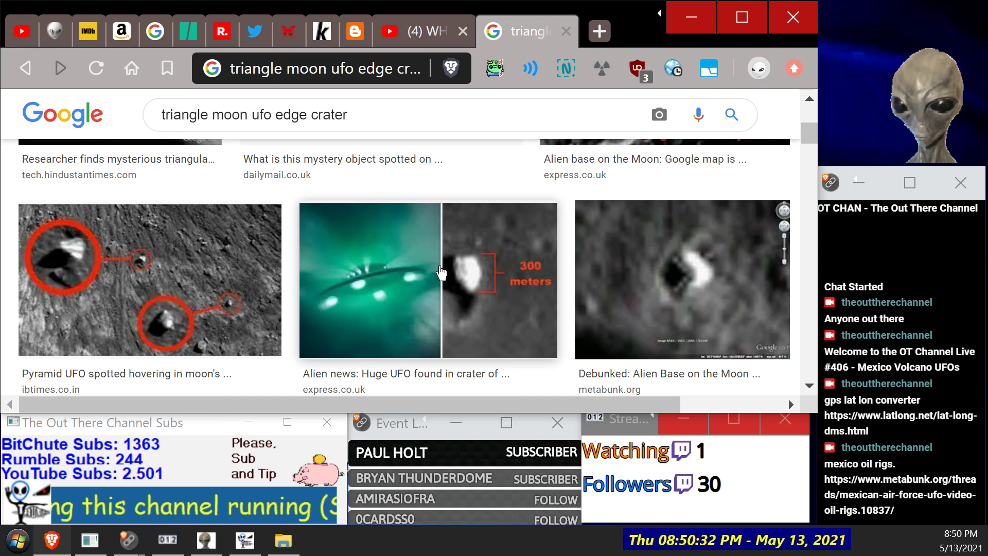
pyautogui.click(126, 268)
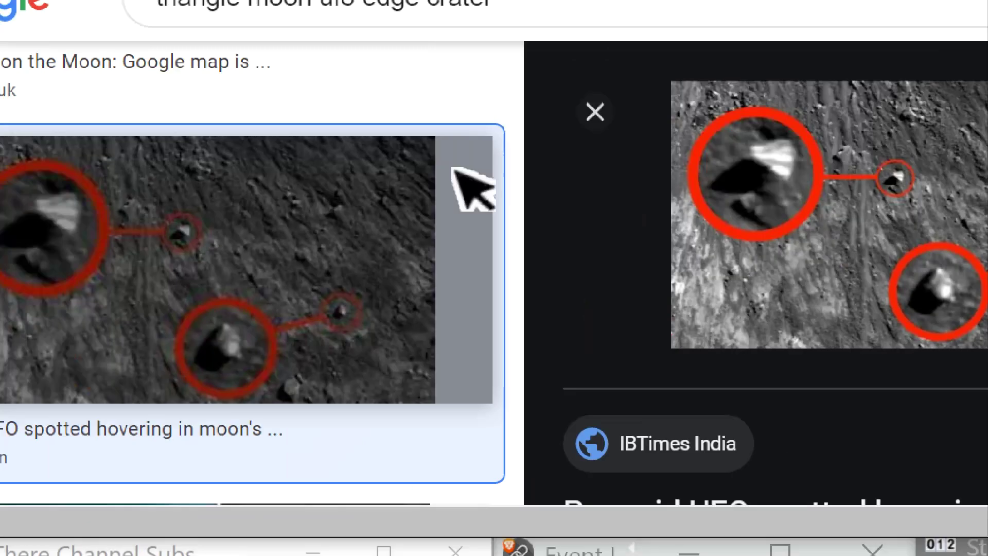
pyautogui.scroll(-5, 276, 194)
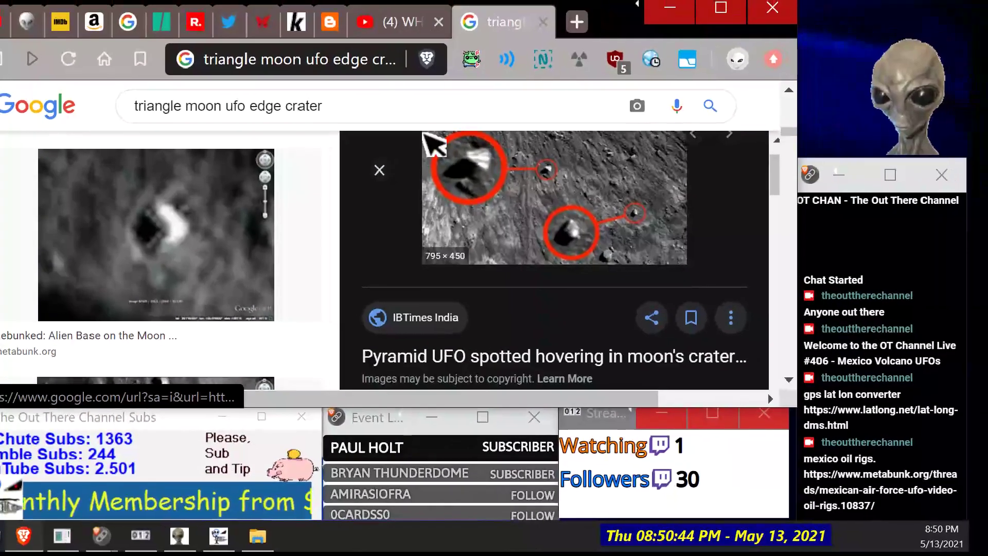
pyautogui.scroll(-5, 324, 183)
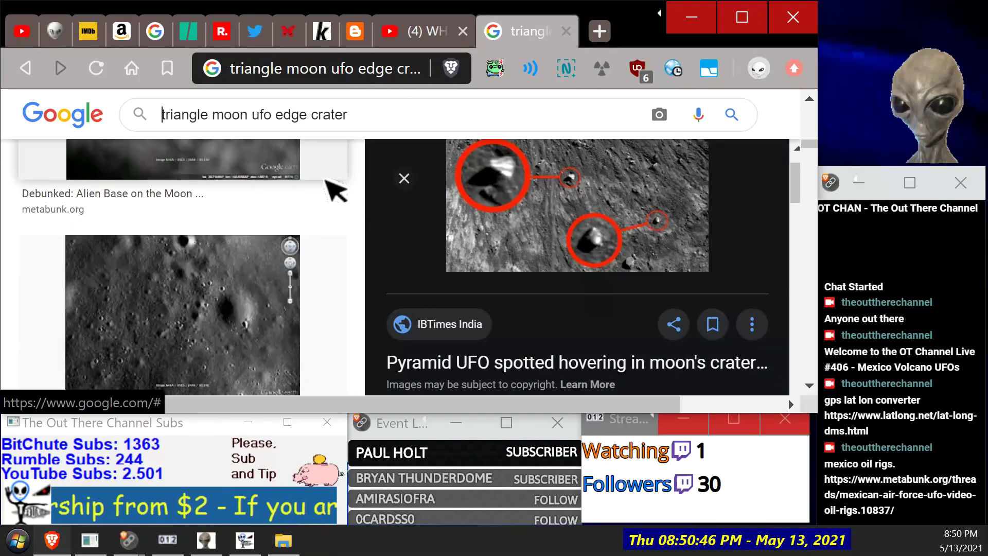
pyautogui.scroll(-2, 319, 177)
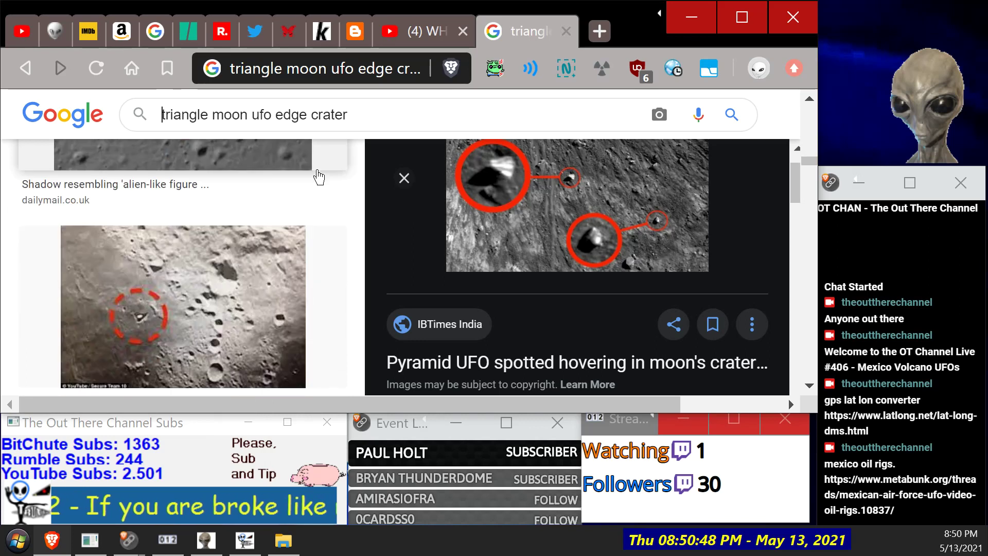
pyautogui.scroll(-10, 319, 177)
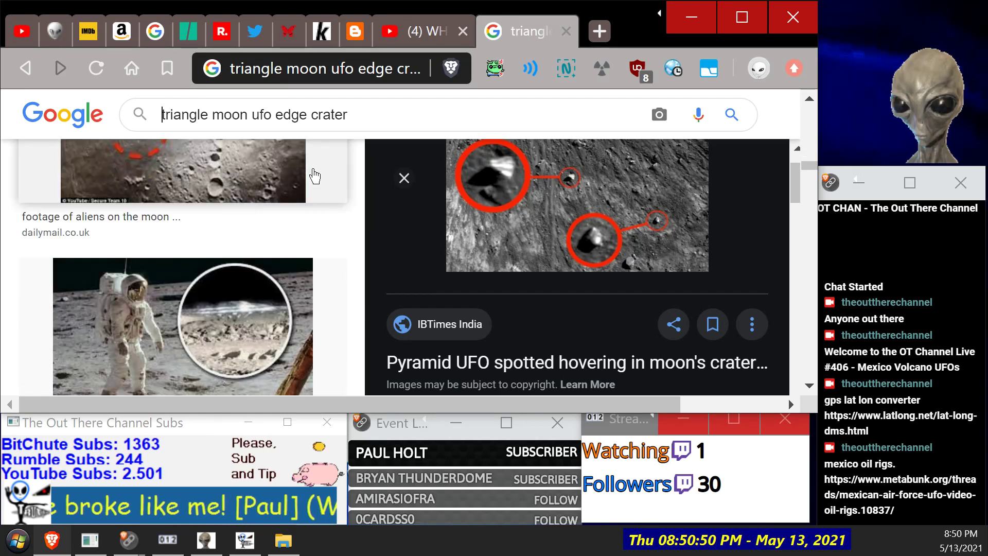
pyautogui.scroll(-10, 315, 176)
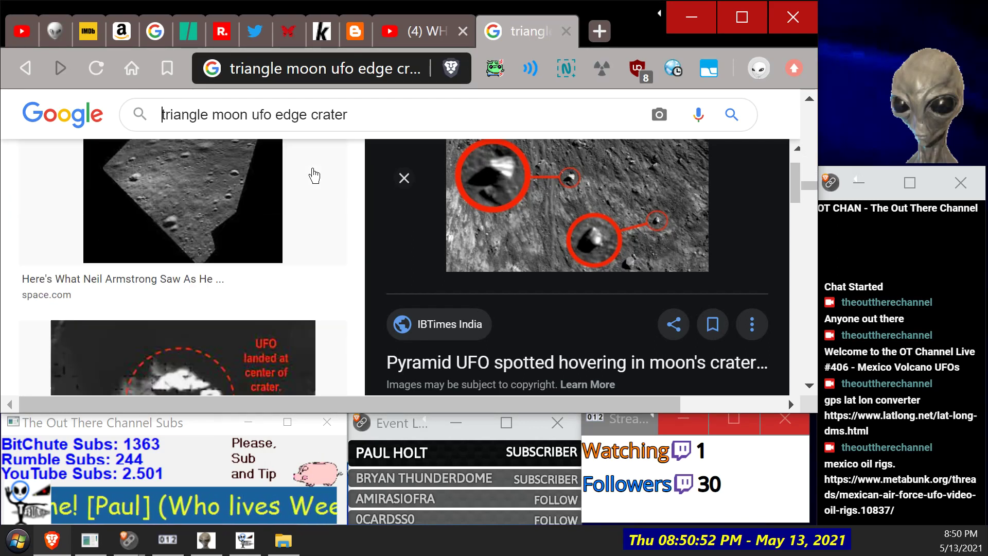
pyautogui.scroll(-1, 314, 176)
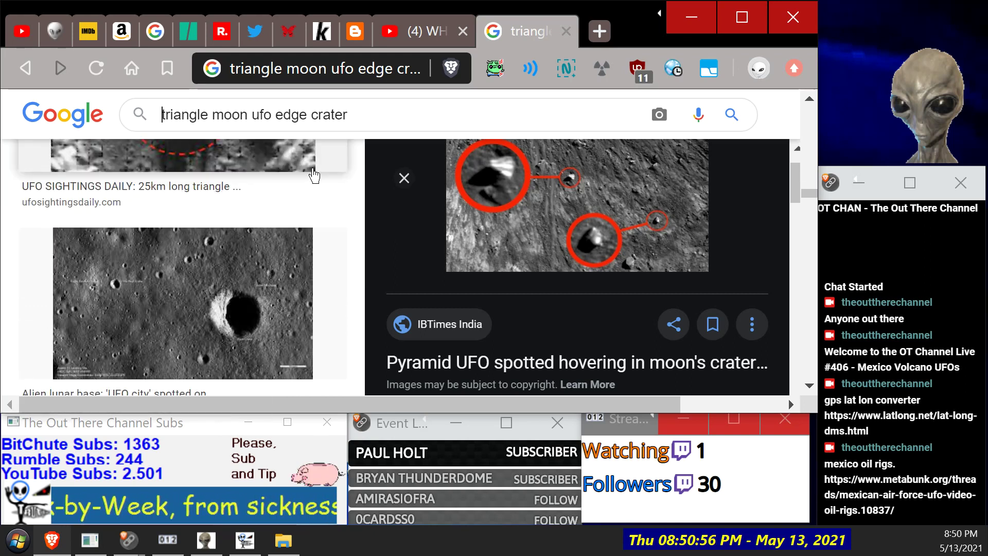
pyautogui.scroll(-8, 314, 175)
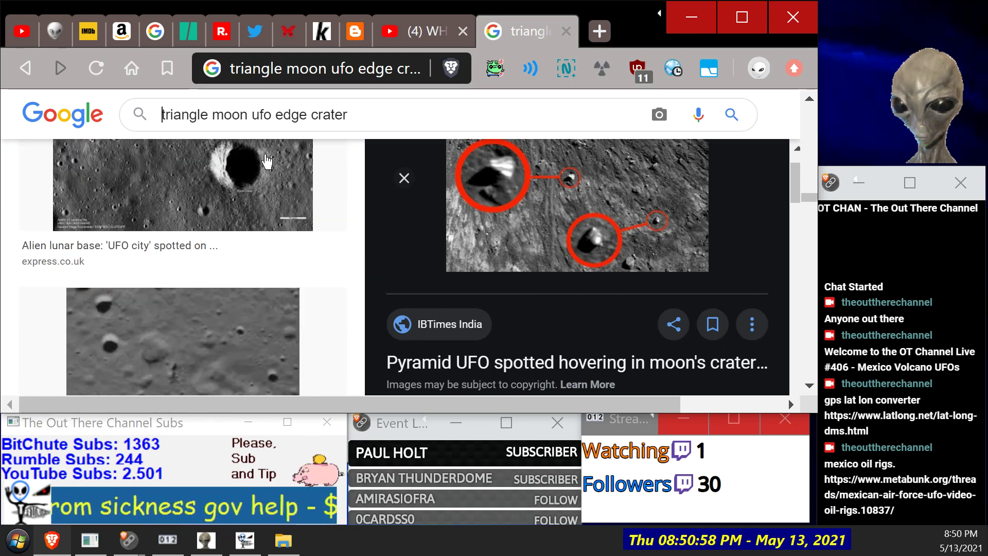
# Step: Close the IBTimes India preview and look through the "triangle moon ufo edge crater" image results for the video's lunar triangle
pyautogui.click(405, 179)
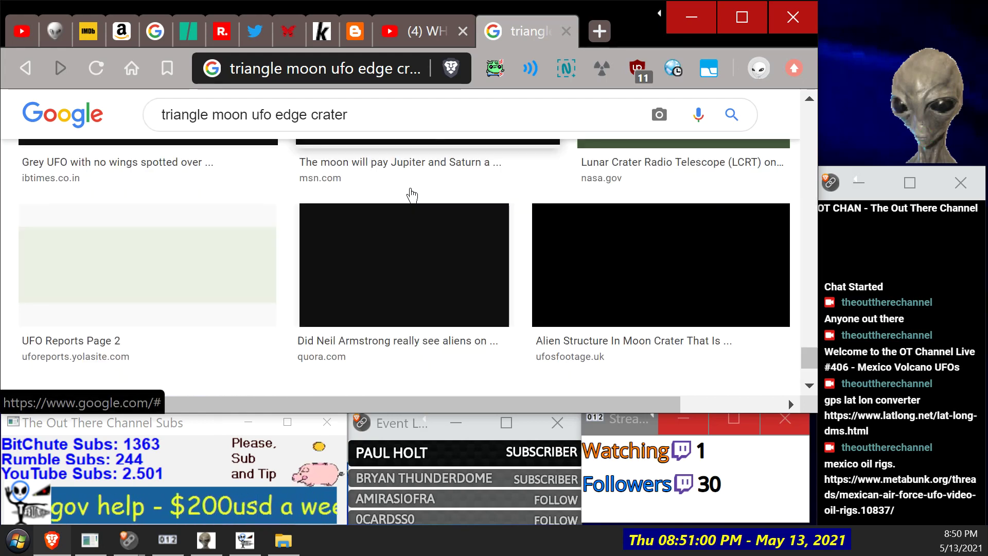
pyautogui.scroll(-8, 437, 198)
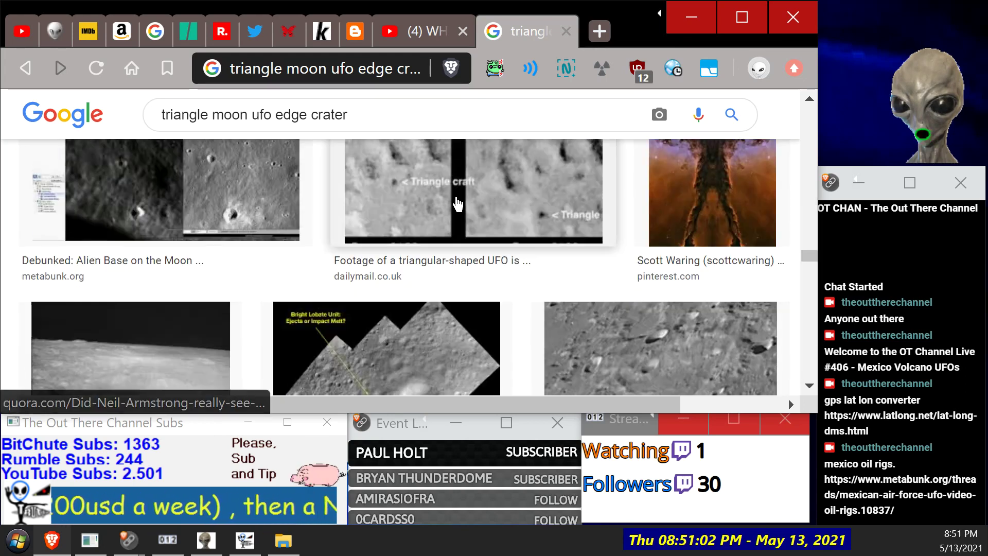
pyautogui.scroll(-1, 513, 238)
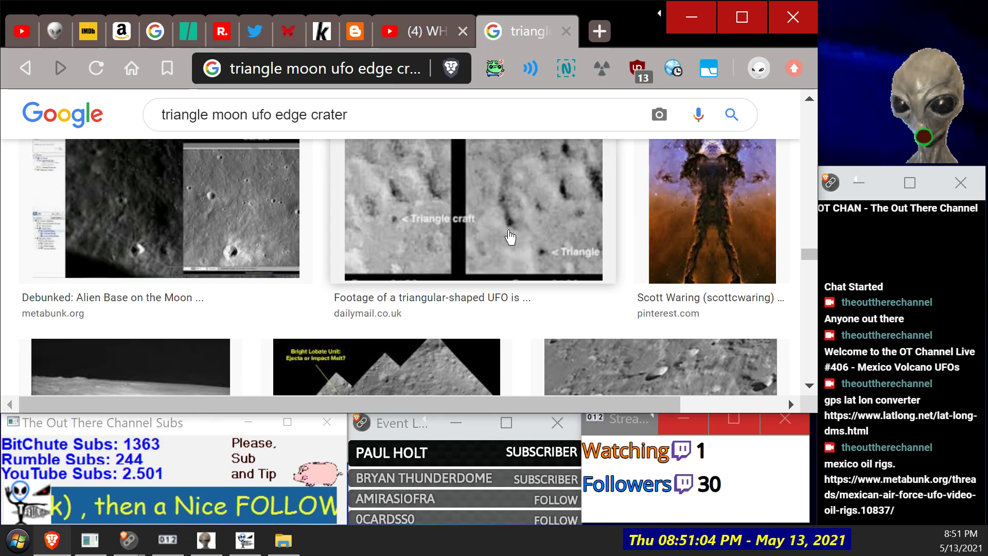
pyautogui.scroll(-3, 511, 238)
pyautogui.scroll(-7, 511, 238)
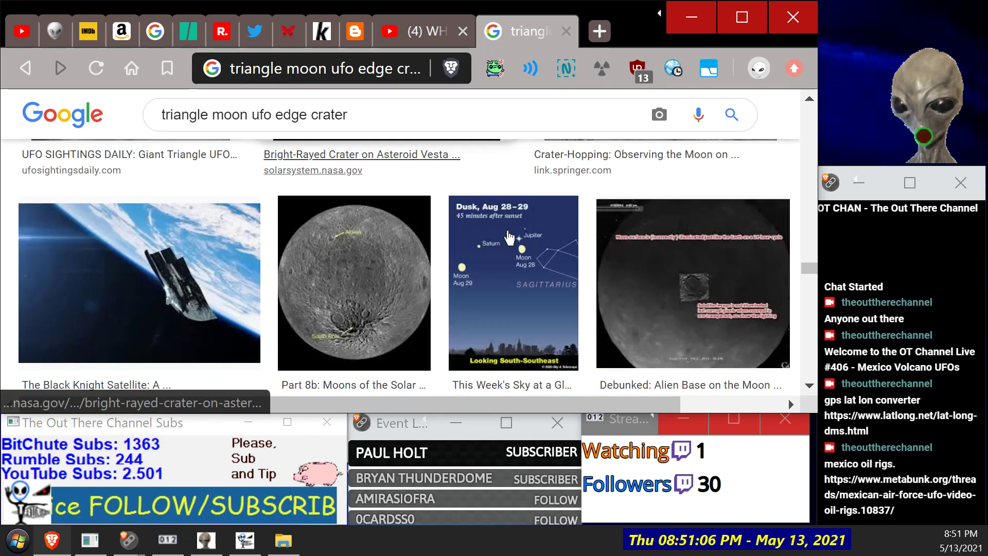
pyautogui.scroll(3, 509, 238)
pyautogui.scroll(2, 510, 238)
pyautogui.scroll(-9, 504, 235)
pyautogui.scroll(-4, 498, 230)
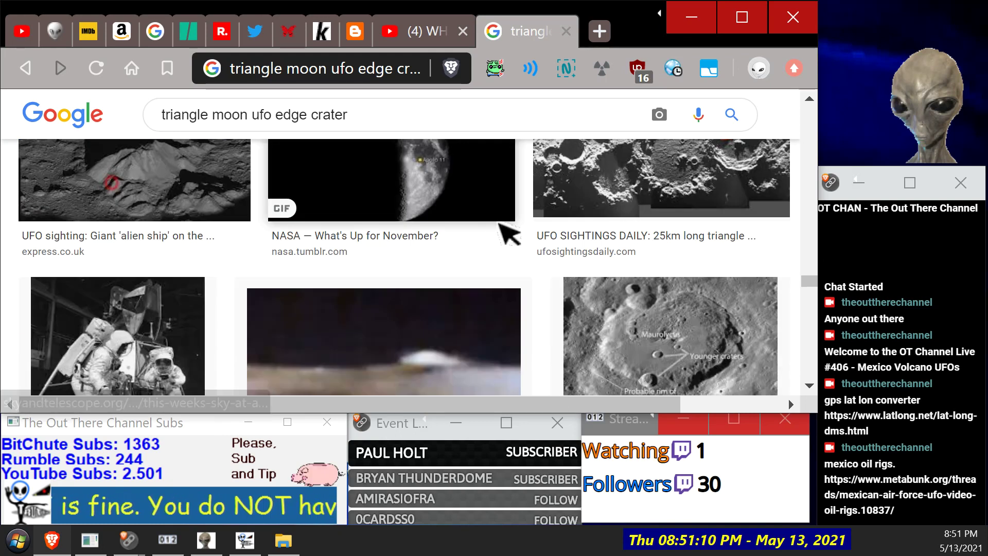
pyautogui.scroll(-1, 503, 227)
pyautogui.scroll(2, 499, 230)
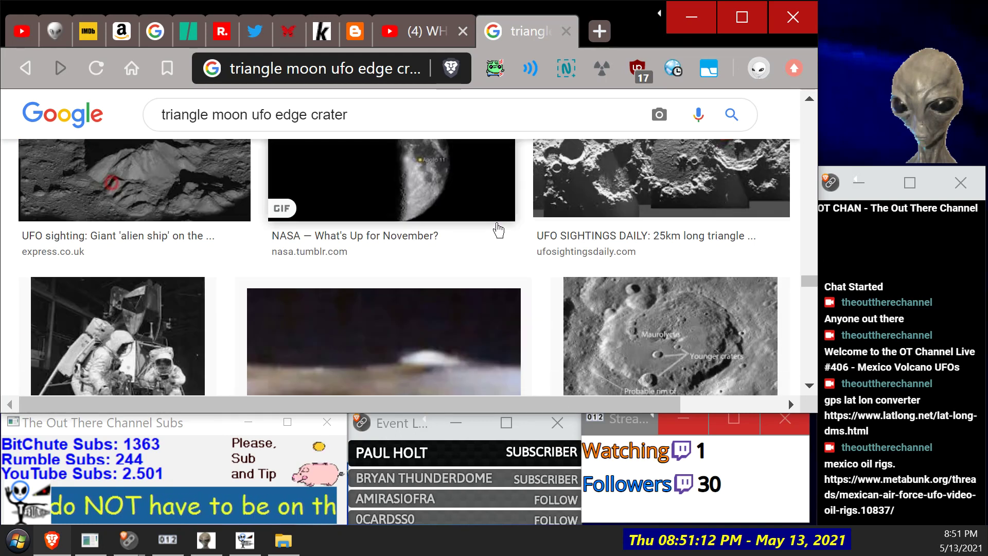
pyautogui.scroll(-10, 498, 231)
pyautogui.scroll(-15, 498, 230)
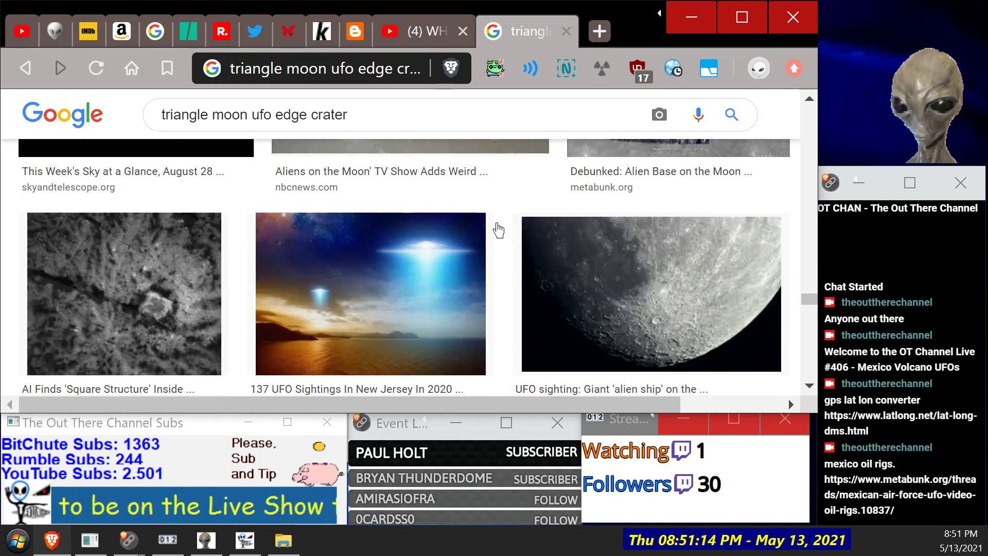
pyautogui.scroll(-12, 497, 229)
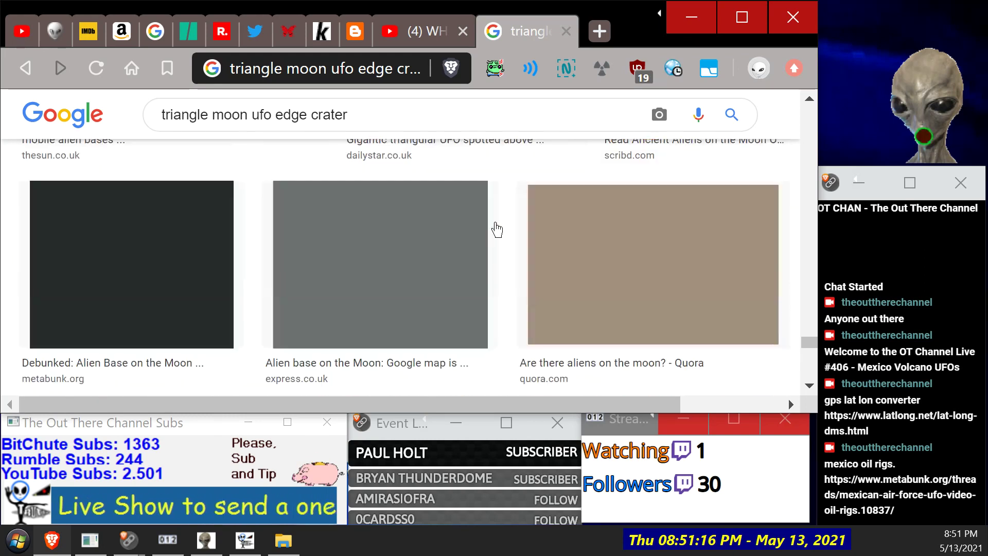
pyautogui.scroll(3, 505, 228)
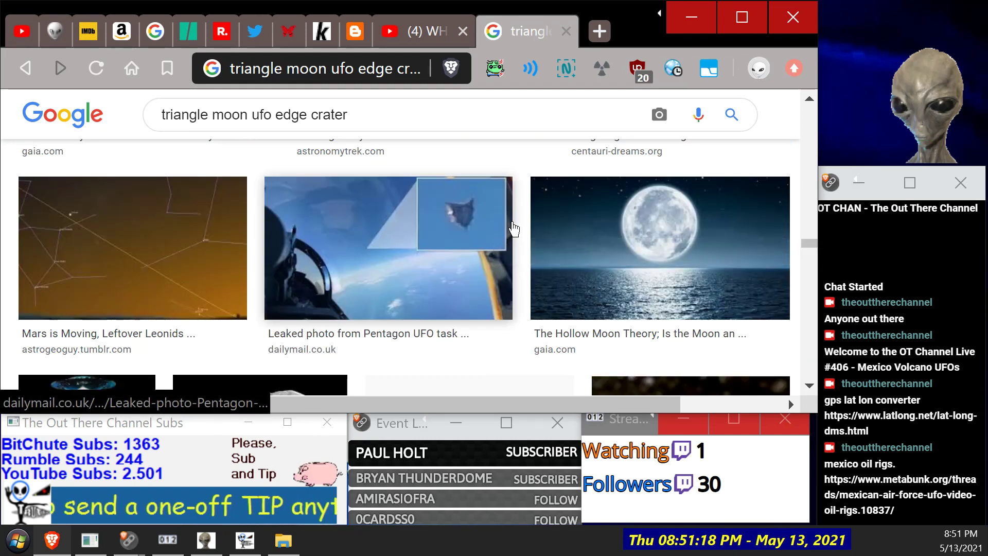
pyautogui.scroll(-12, 509, 228)
pyautogui.scroll(3, 512, 229)
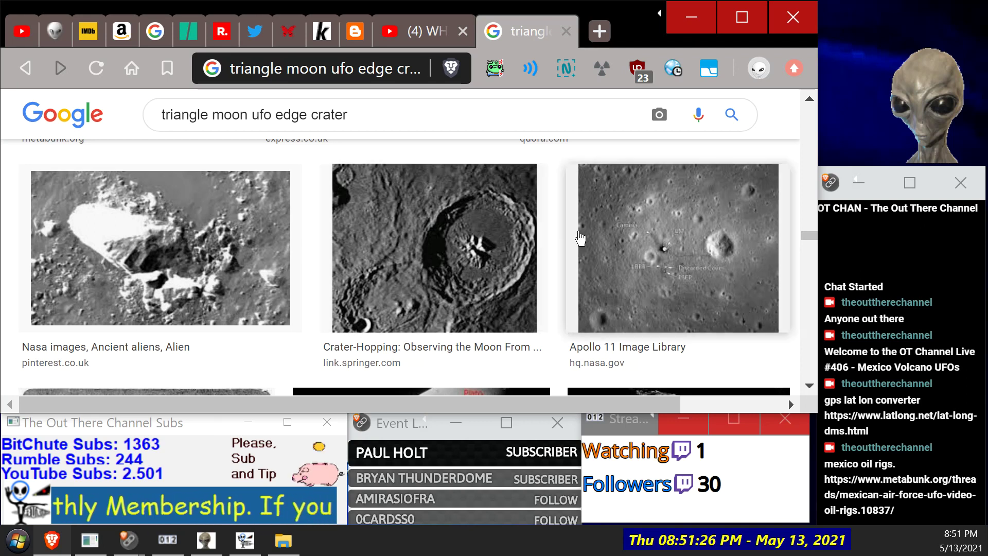
pyautogui.scroll(-5, 562, 227)
pyautogui.scroll(-4, 561, 227)
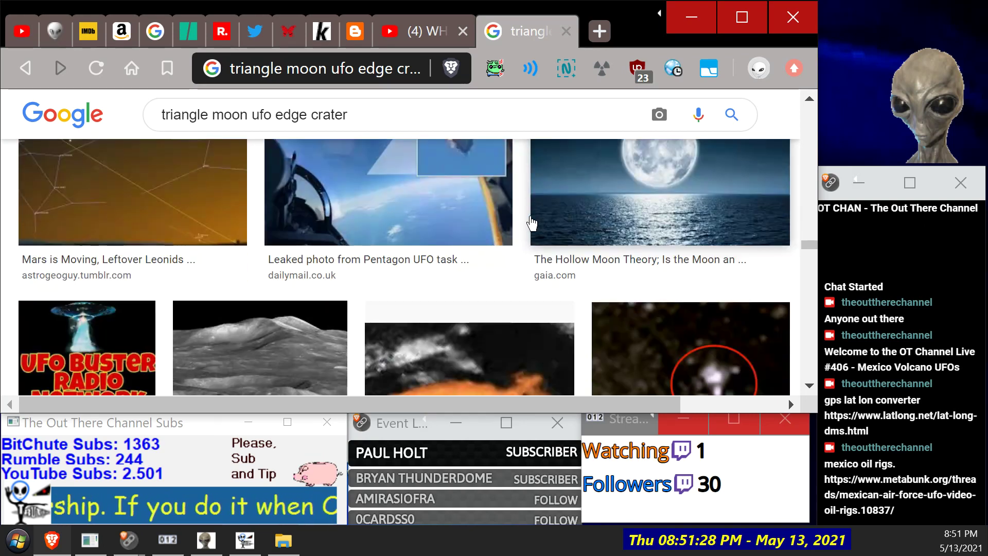
pyautogui.scroll(-5, 533, 223)
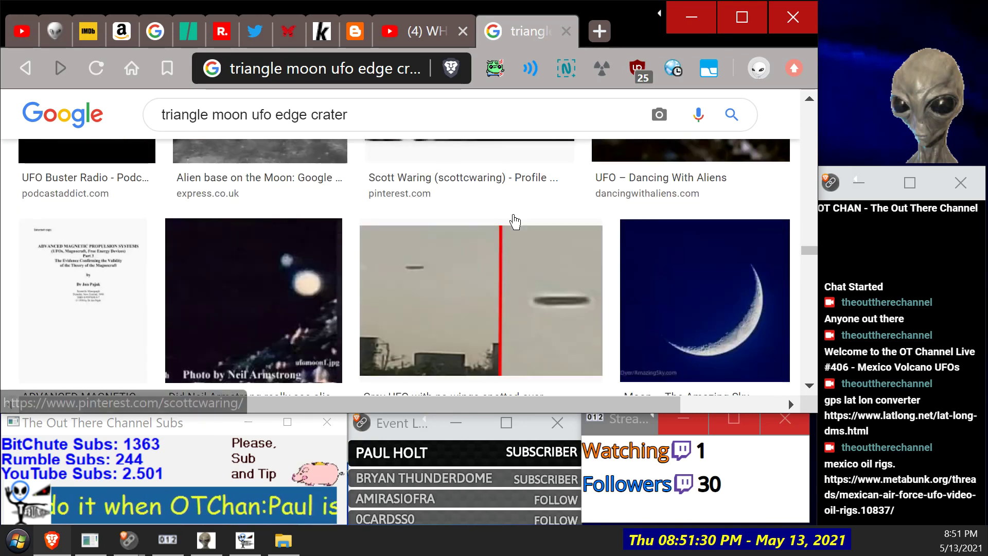
pyautogui.scroll(-6, 513, 221)
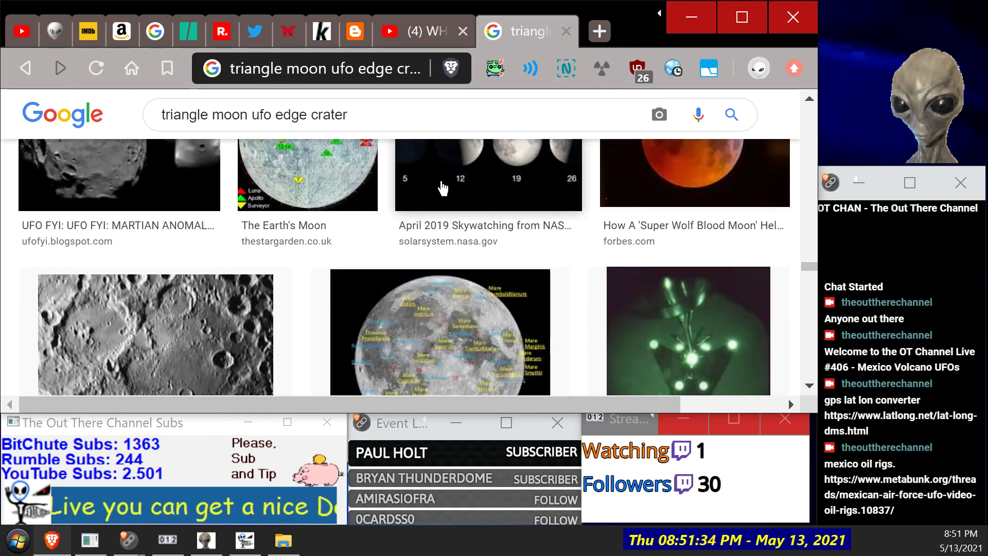
pyautogui.scroll(-8, 443, 189)
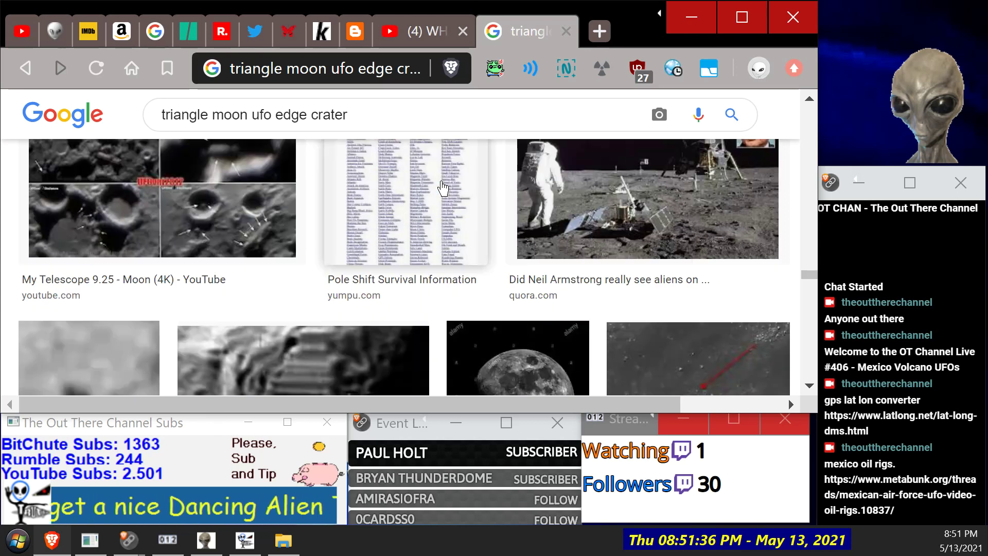
pyautogui.scroll(-3, 443, 189)
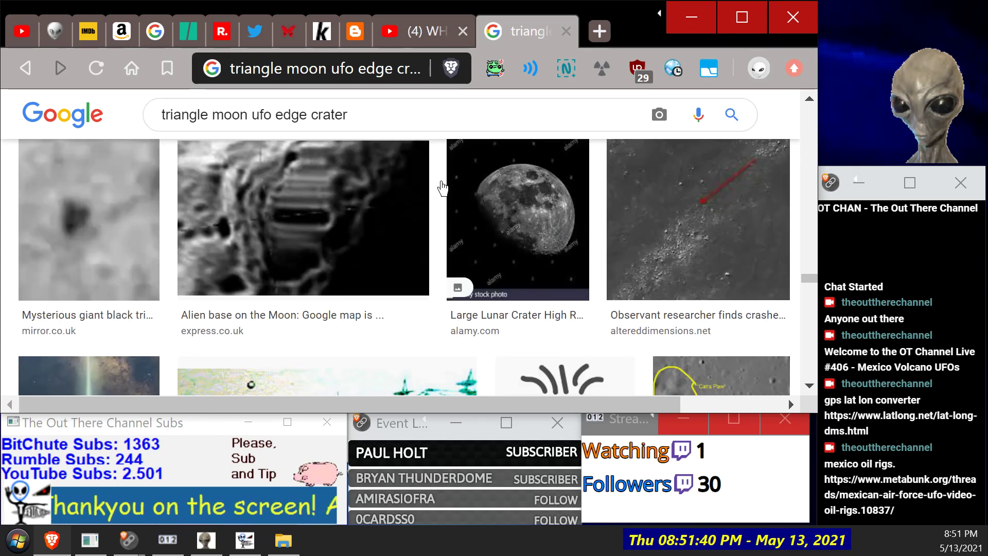
pyautogui.scroll(-9, 444, 181)
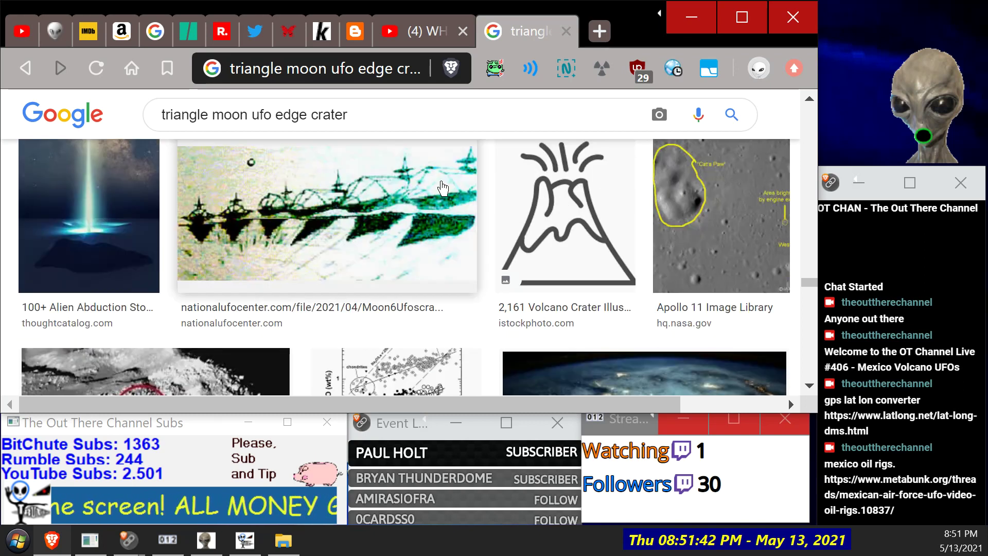
pyautogui.scroll(-9, 434, 209)
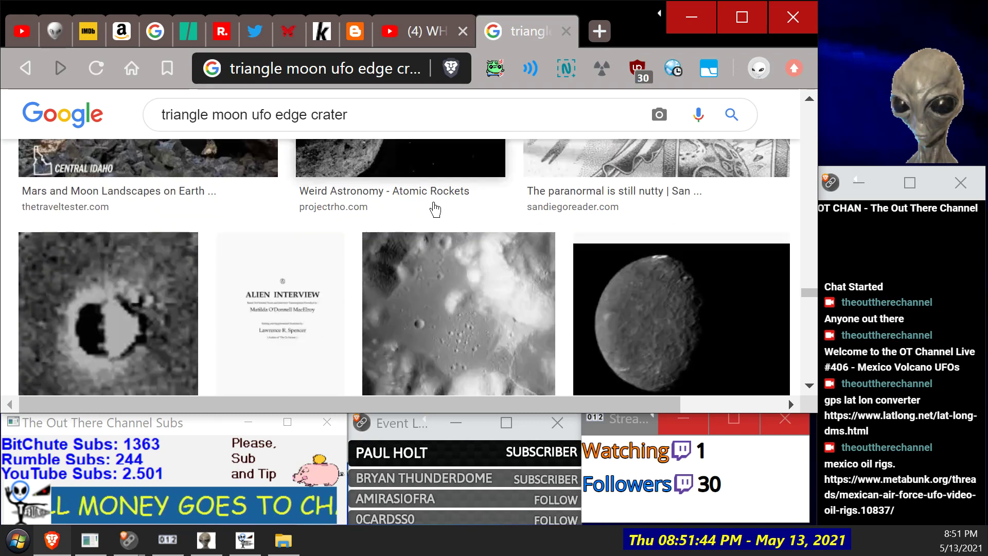
pyautogui.scroll(-10, 430, 206)
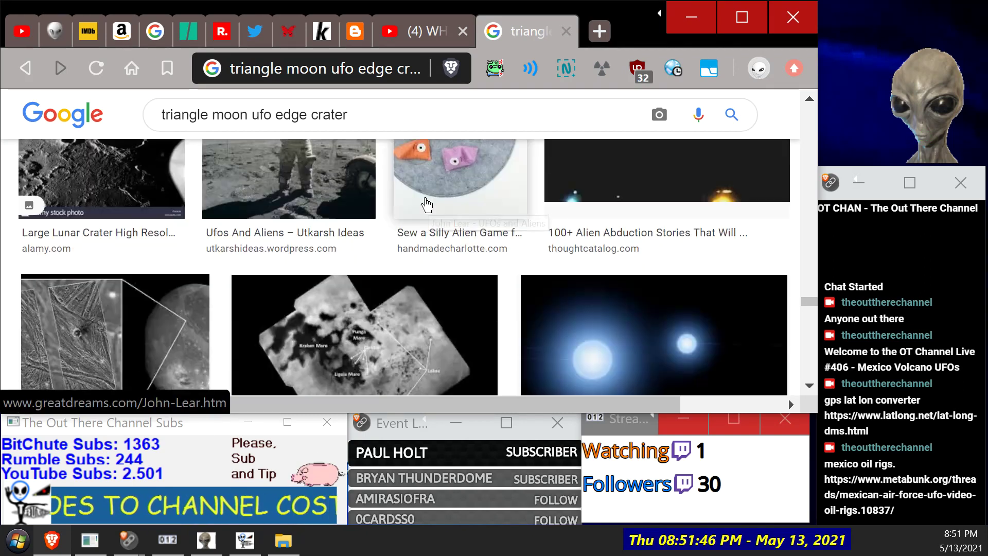
pyautogui.scroll(-3, 427, 204)
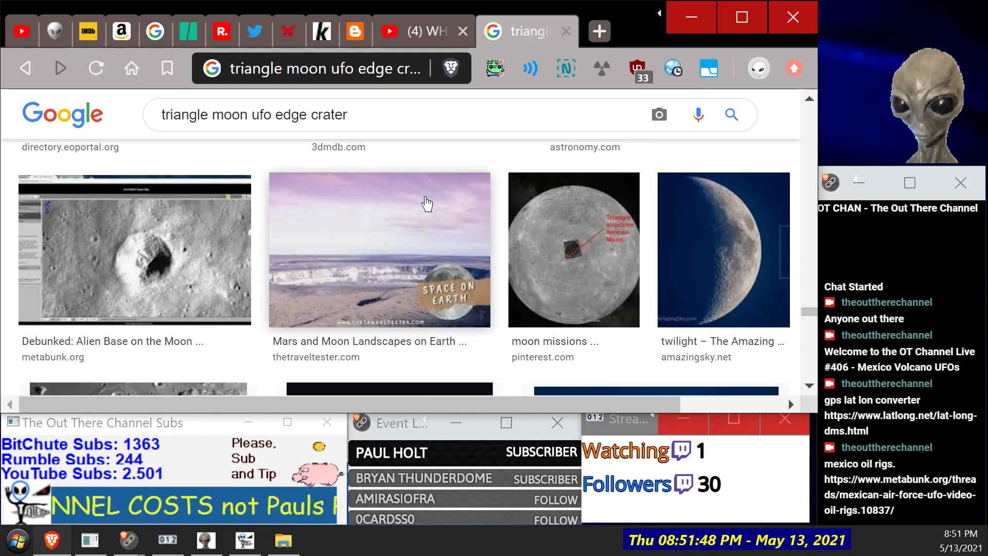
pyautogui.scroll(-3, 427, 204)
pyautogui.scroll(3, 427, 222)
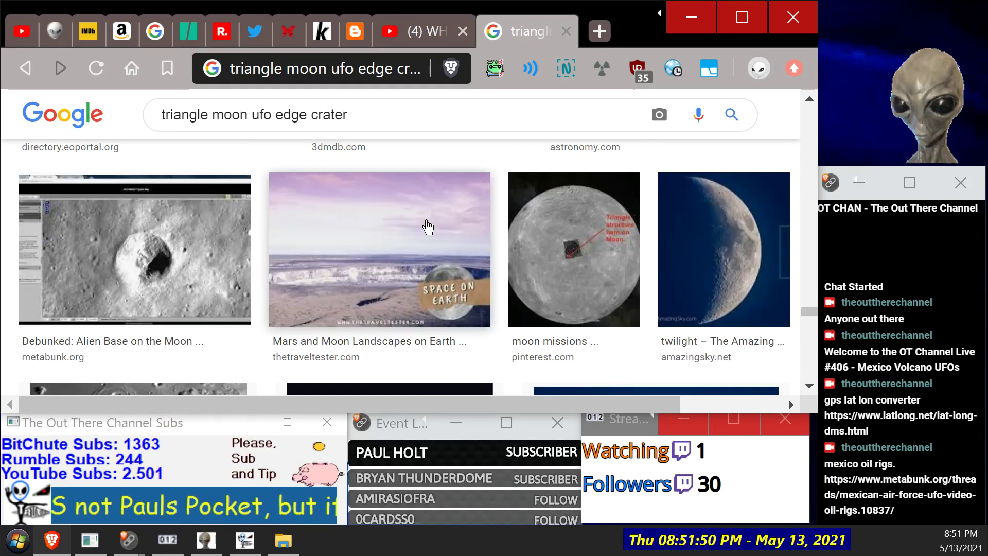
pyautogui.scroll(1, 429, 227)
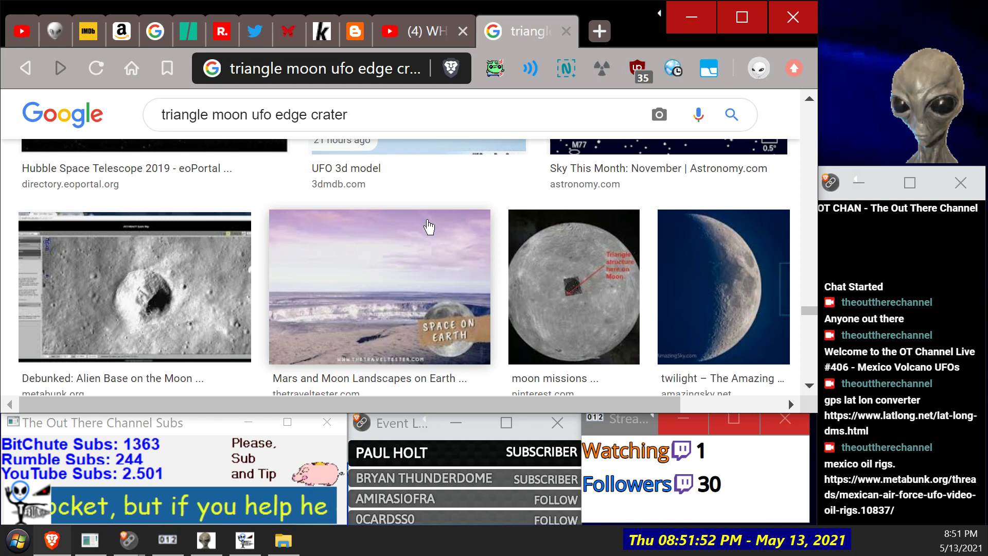
pyautogui.scroll(-8, 429, 227)
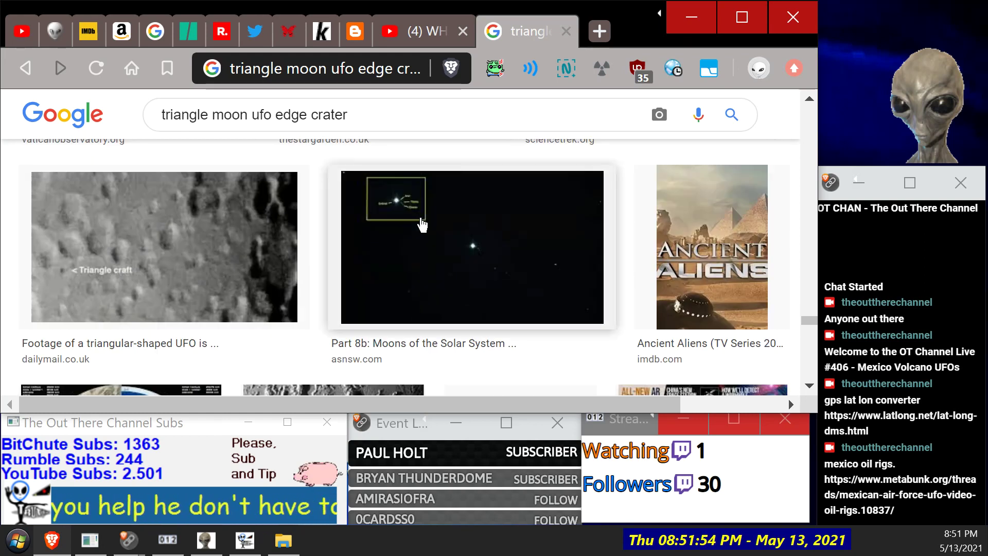
pyautogui.scroll(-10, 421, 225)
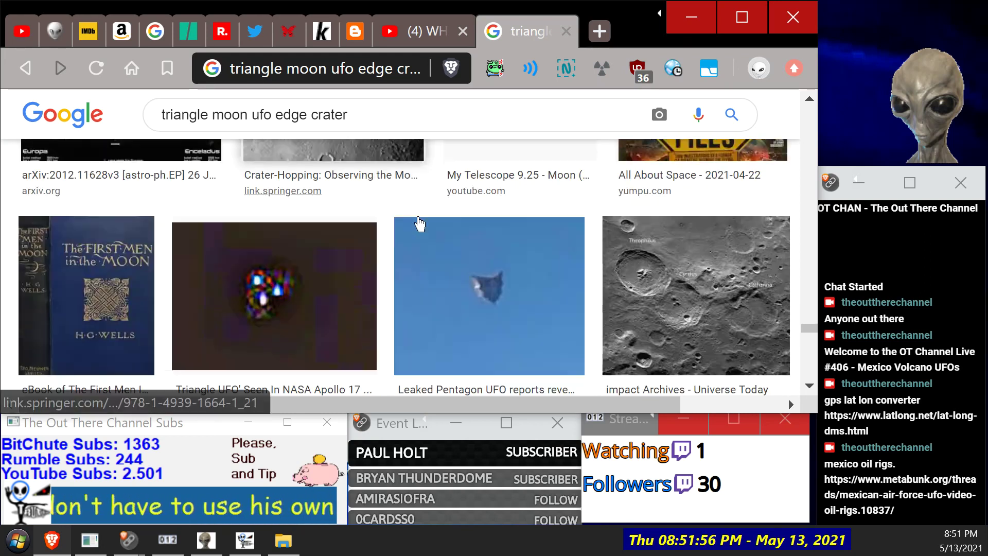
pyautogui.scroll(-8, 420, 224)
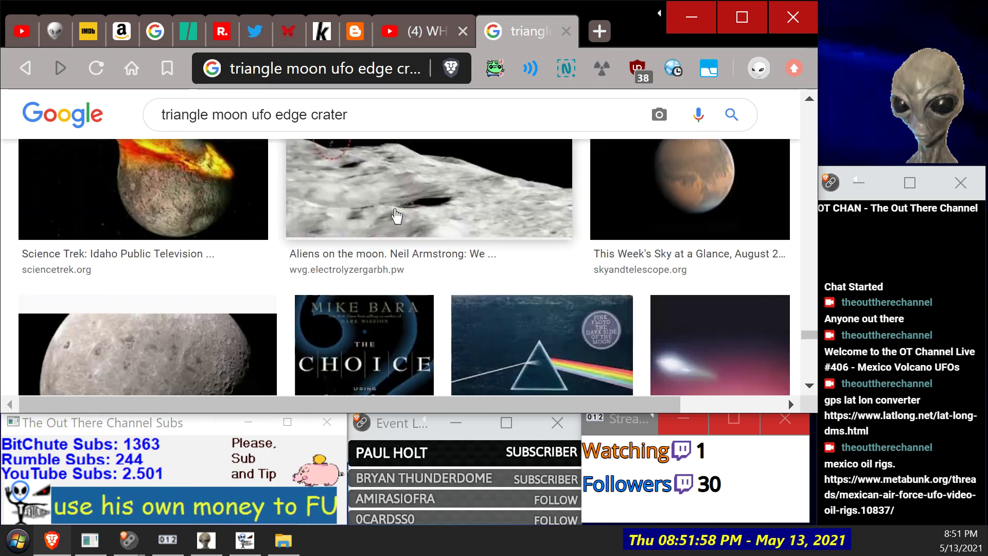
pyautogui.scroll(-10, 396, 217)
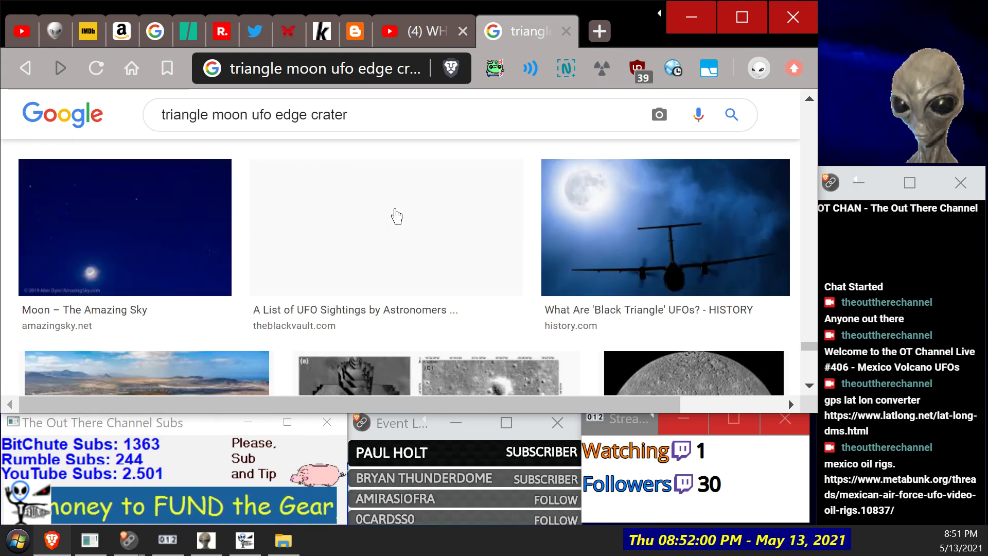
pyautogui.scroll(-8, 395, 217)
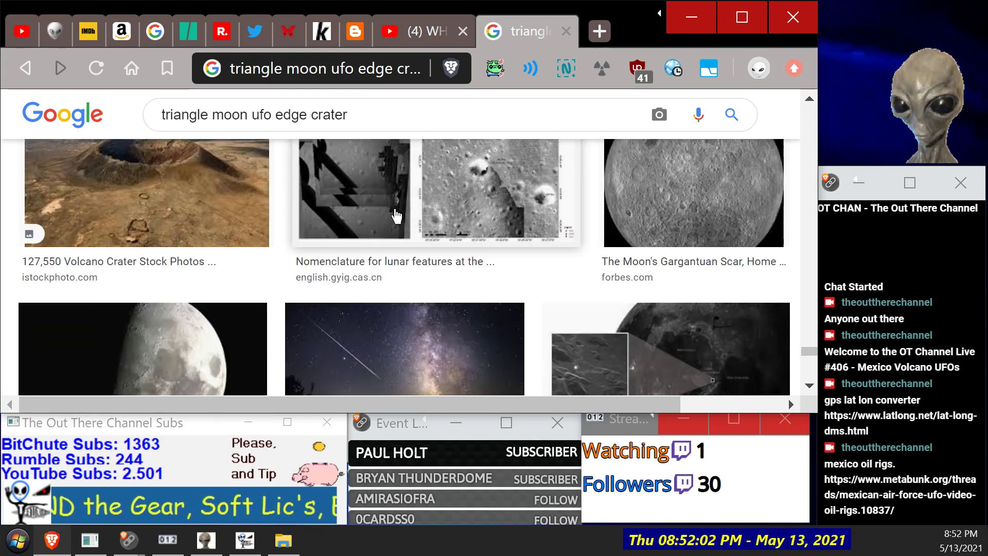
pyautogui.scroll(-10, 396, 217)
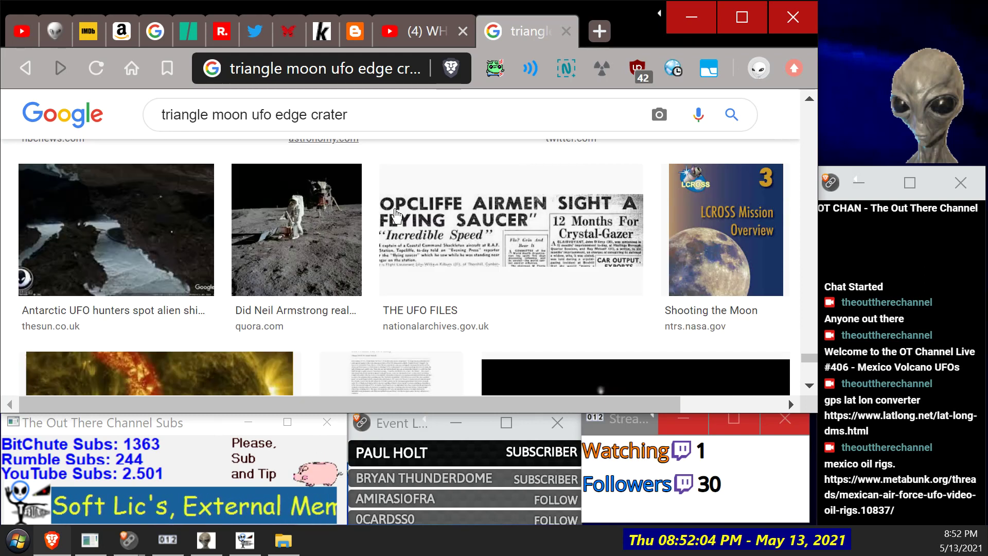
pyautogui.scroll(-8, 396, 216)
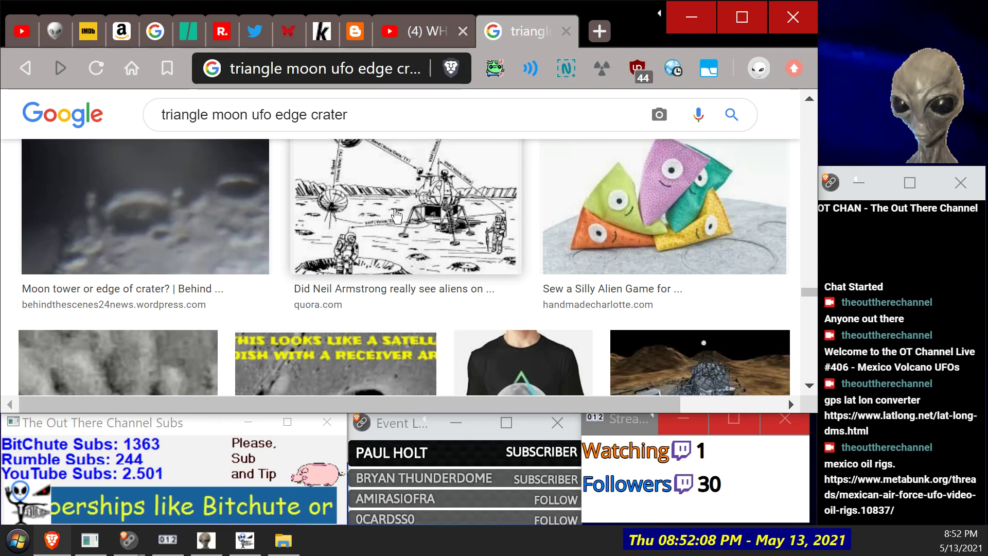
# Step: Open the ufoofinterest.org Twitter profile in a new browser tab
pyautogui.click(599, 30)
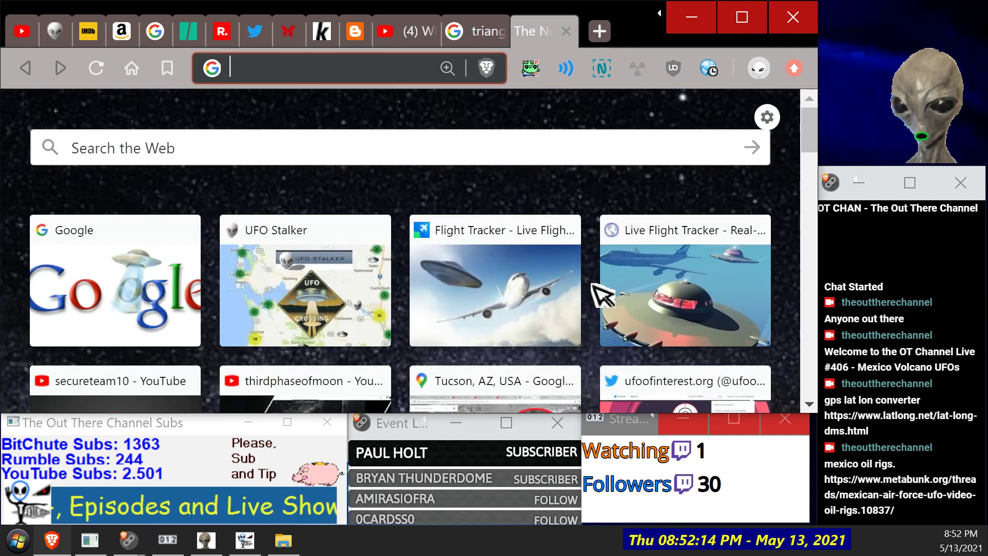
pyautogui.scroll(-8, 598, 293)
pyautogui.scroll(3, 684, 329)
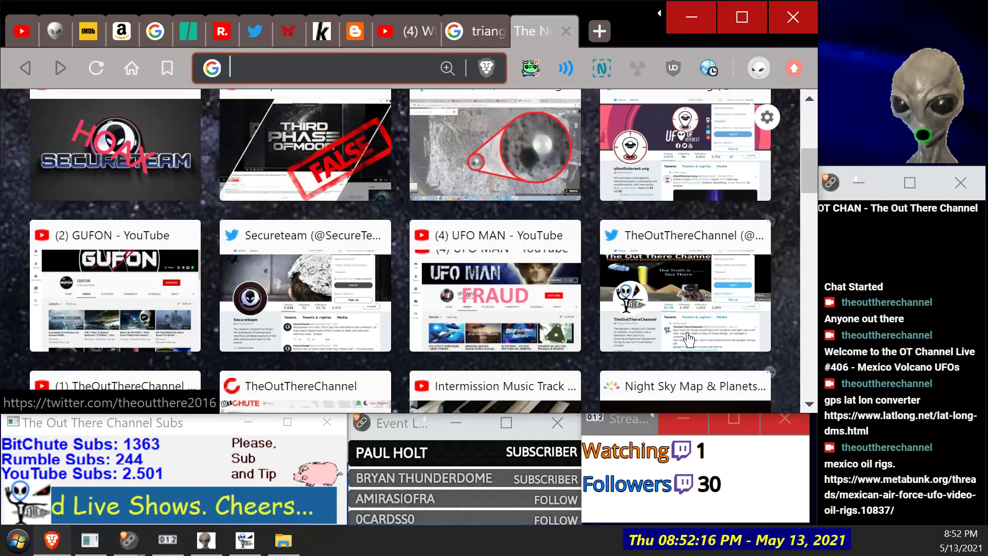
pyautogui.scroll(2, 669, 322)
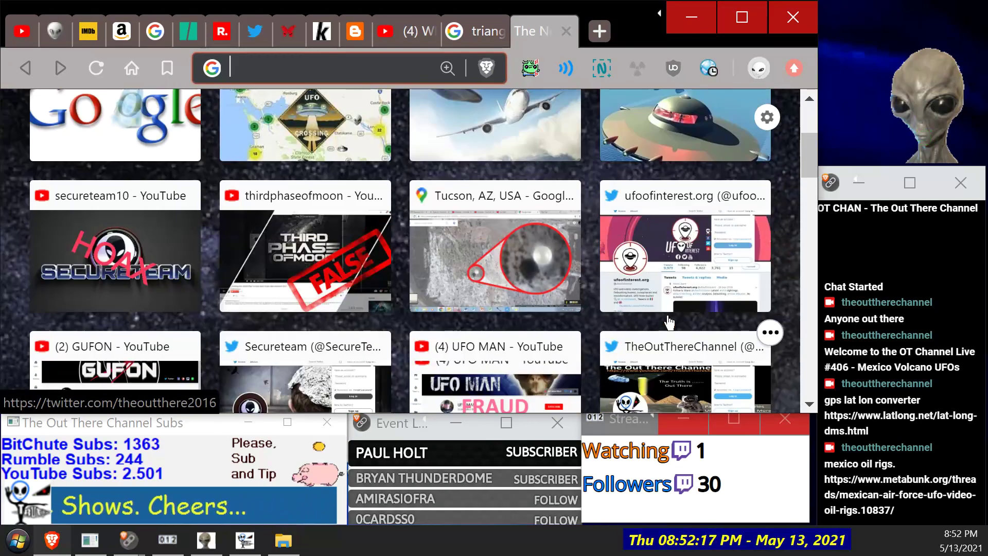
pyautogui.click(681, 260)
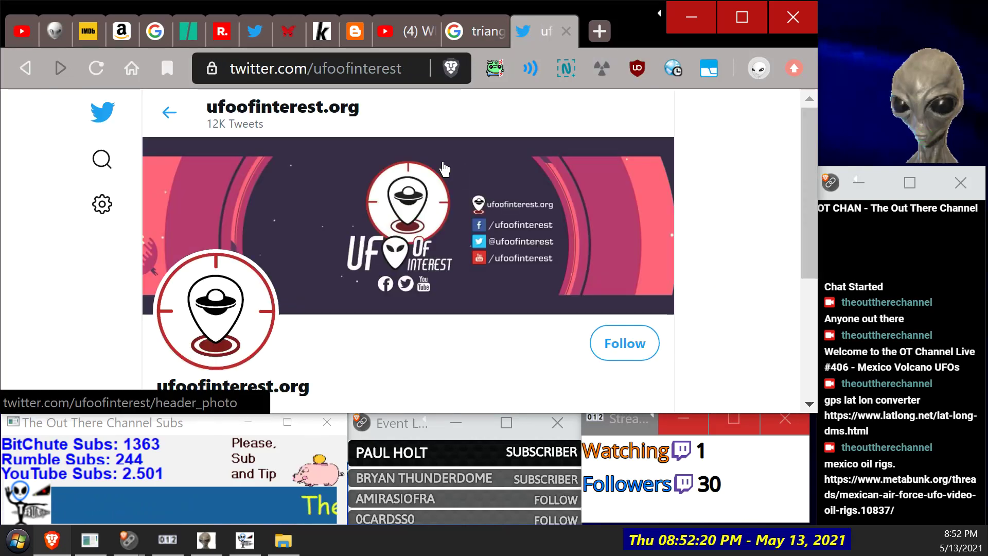
# Step: Look over the header and description of the ufoofinterest.org Twitter profile
pyautogui.scroll(-3, 422, 285)
pyautogui.scroll(1, 403, 254)
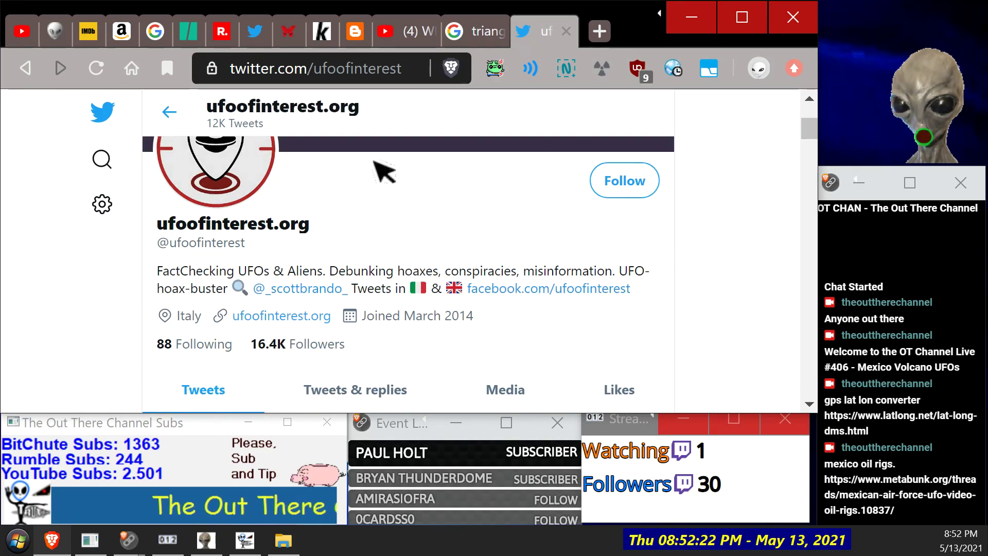
pyautogui.scroll(3, 602, 204)
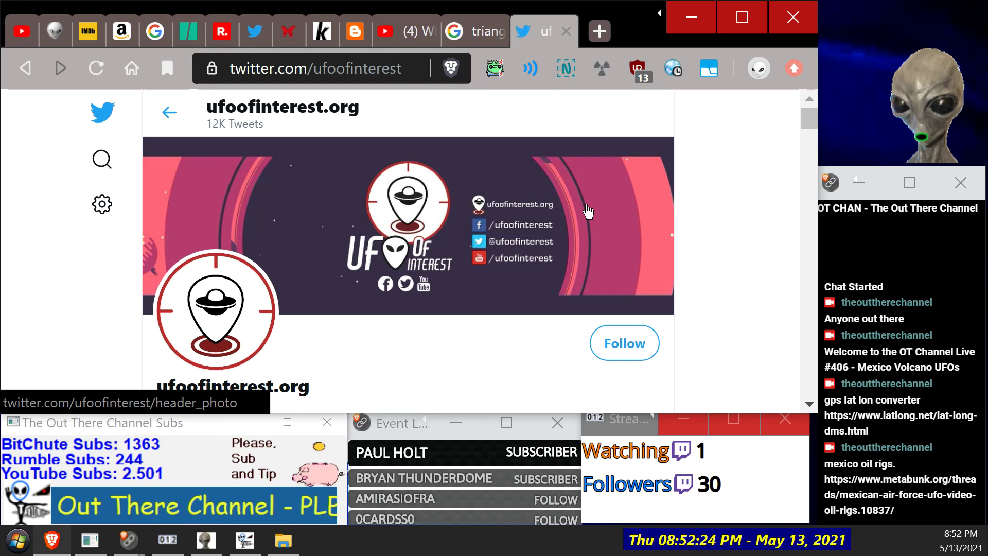
pyautogui.click(101, 159)
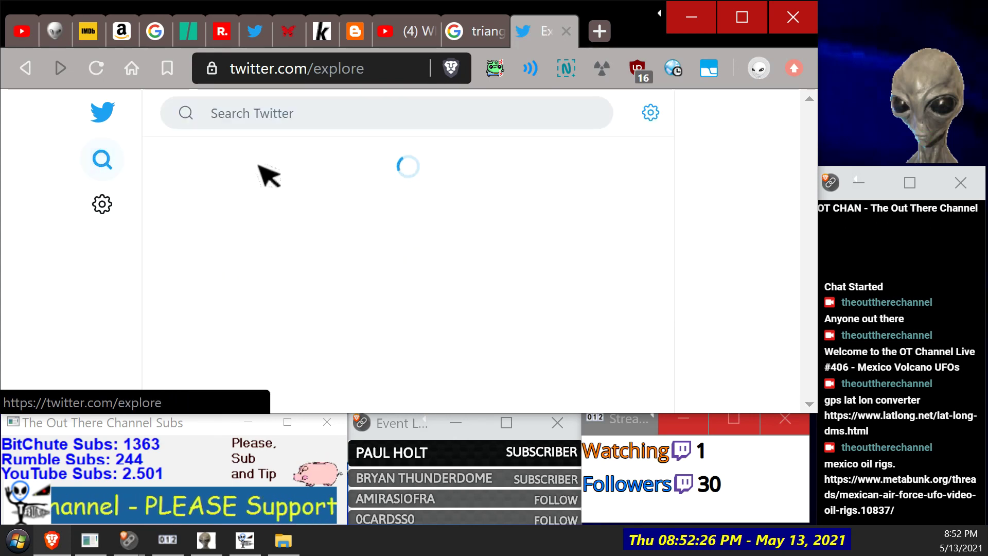
pyautogui.click(293, 112)
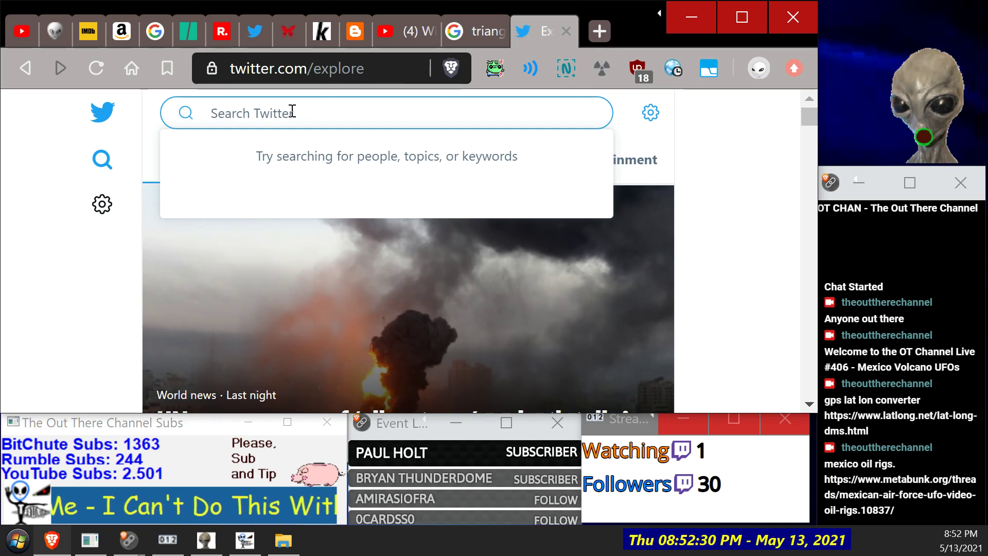
pyautogui.write('trio')
pyautogui.press('BackSpace')
pyautogui.press('BackSpace')
pyautogui.write('i')
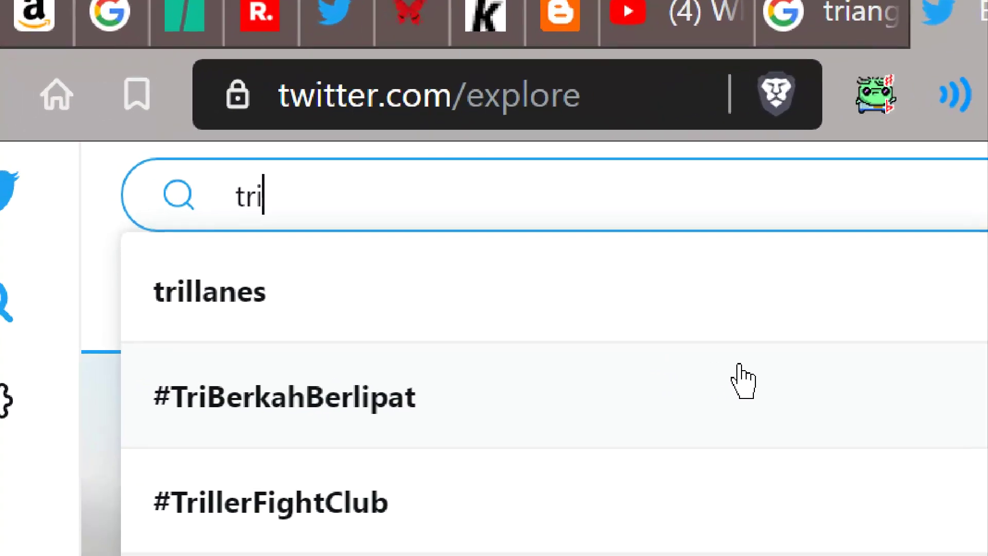
pyautogui.write('angle')
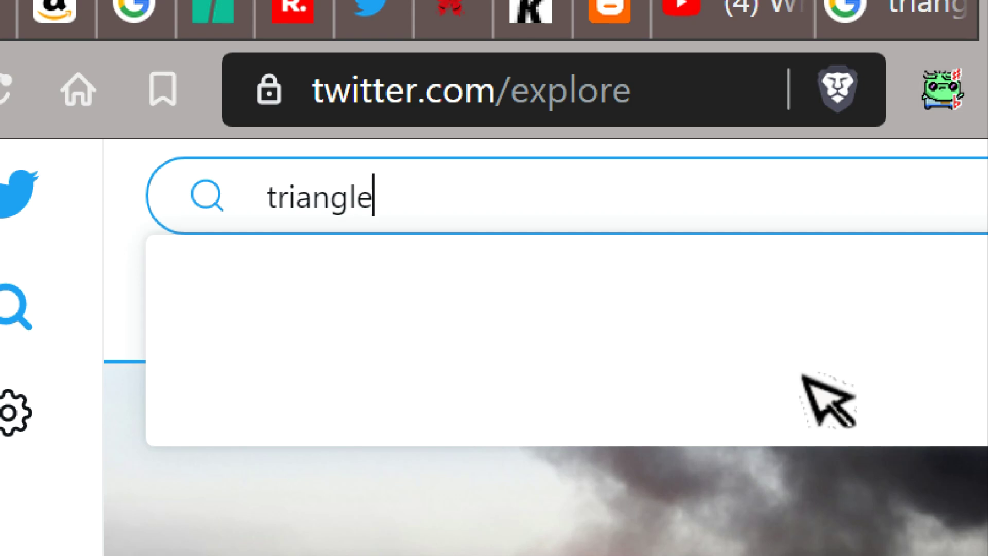
pyautogui.write('moon !')
pyautogui.press('BackSpace')
pyautogui.write('@ufoofinterest')
pyautogui.press('Return')
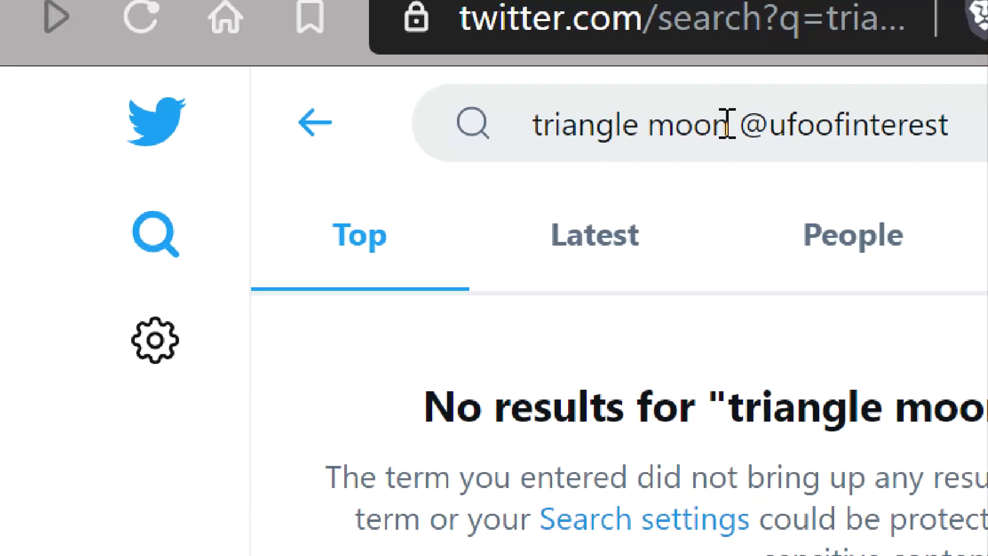
pyautogui.doubleClick(744, 128)
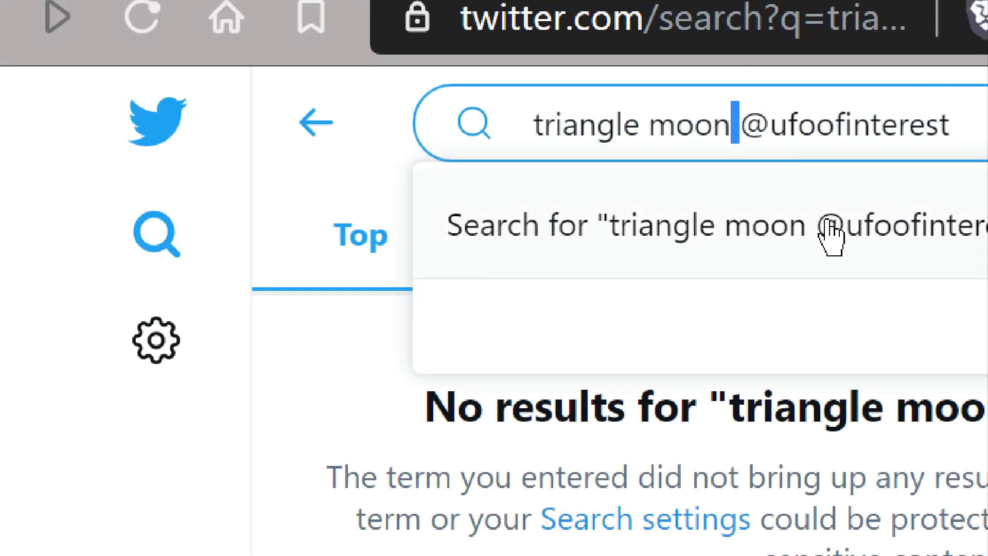
pyautogui.press('BackSpace')
pyautogui.press('BackSpace')
pyautogui.press('BackSpace')
pyautogui.press('BackSpace')
pyautogui.press('BackSpace')
pyautogui.press('BackSpace')
pyautogui.press('BackSpace')
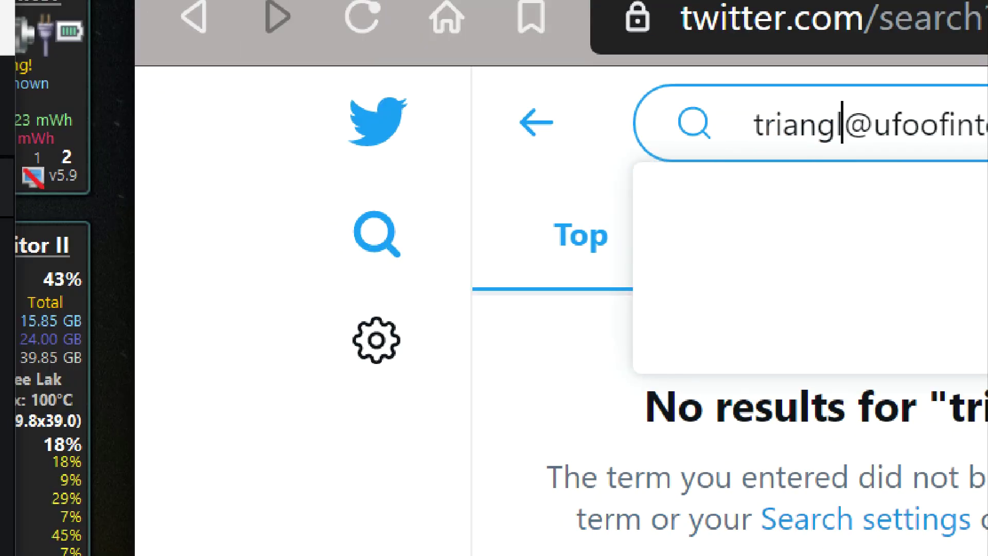
pyautogui.write('e')
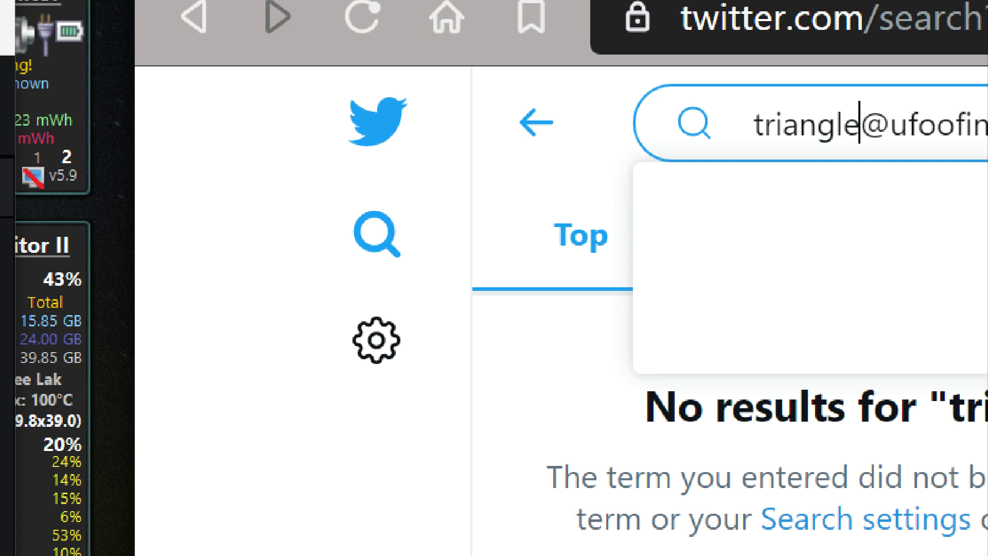
pyautogui.press('Return')
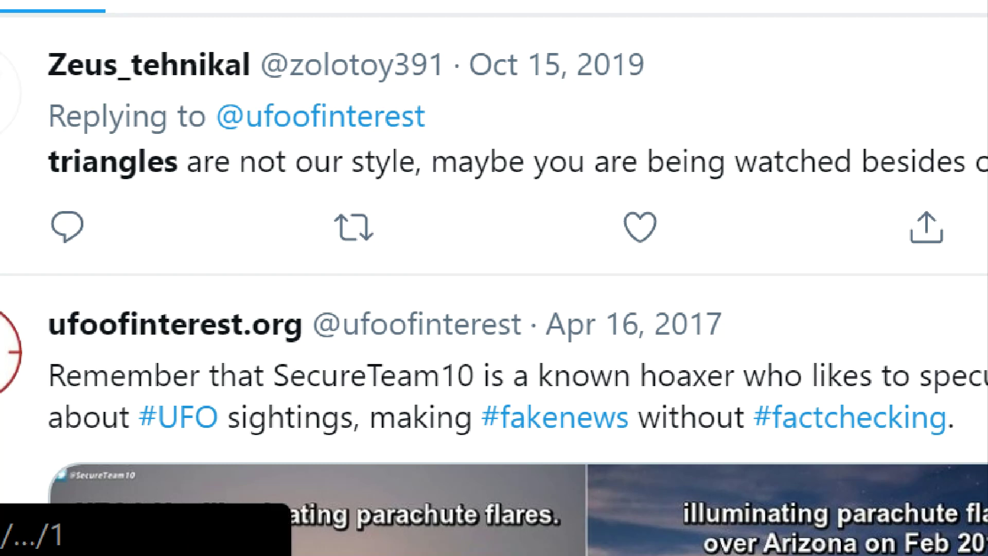
pyautogui.scroll(-6, 494, 278)
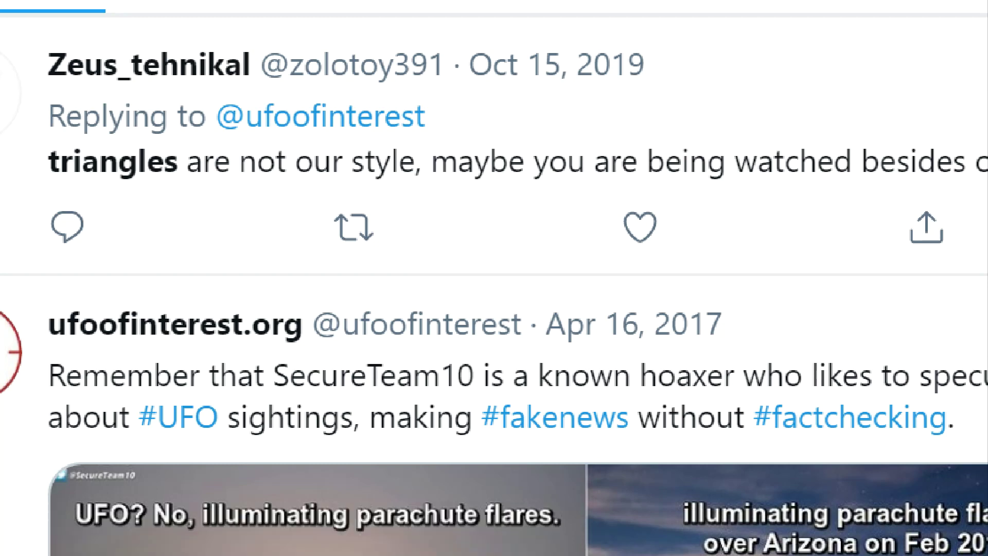
pyautogui.scroll(-5, 494, 278)
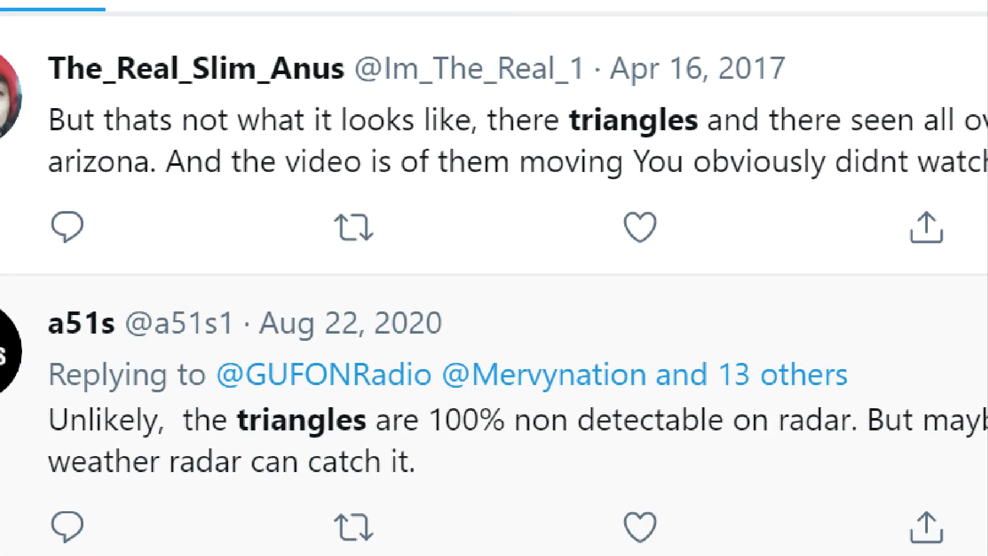
pyautogui.scroll(-5, 494, 278)
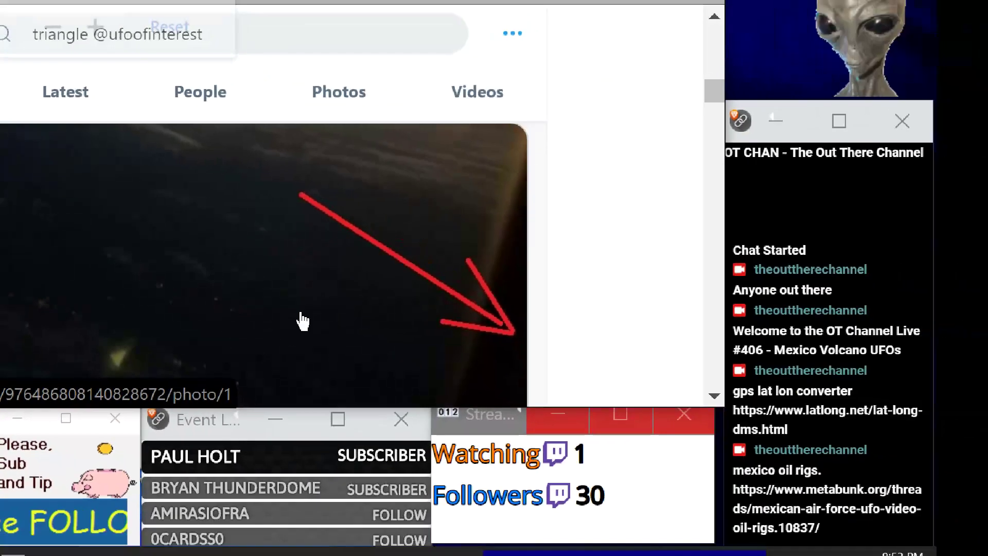
pyautogui.scroll(-5, 154, 272)
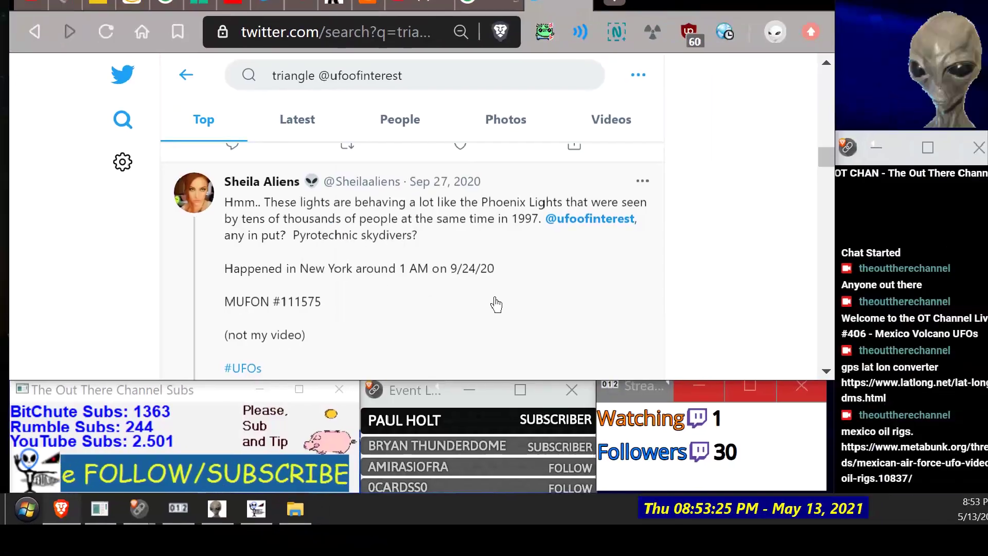
pyautogui.scroll(-10, 631, 309)
pyautogui.scroll(-10, 627, 279)
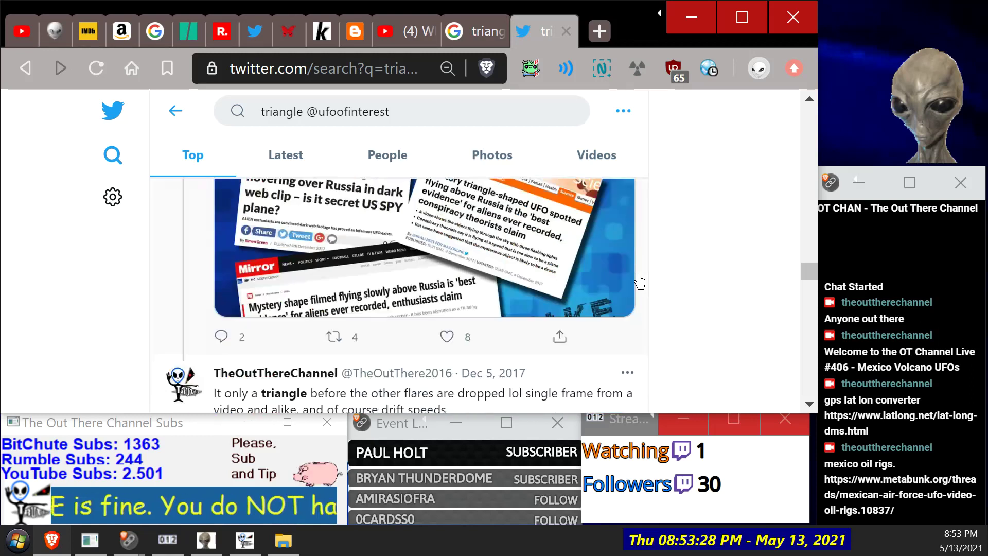
pyautogui.scroll(-5, 630, 272)
pyautogui.scroll(-10, 629, 273)
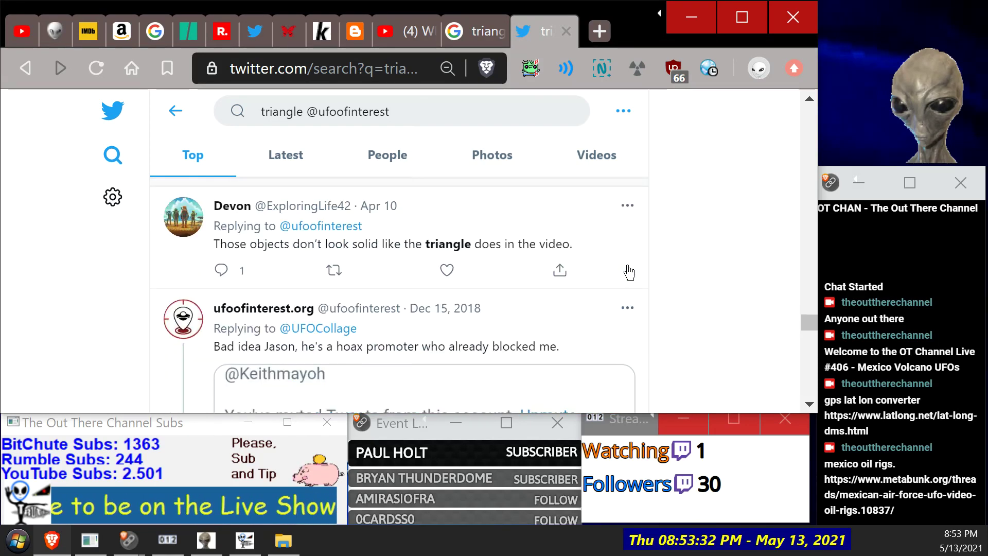
pyautogui.scroll(-5, 625, 265)
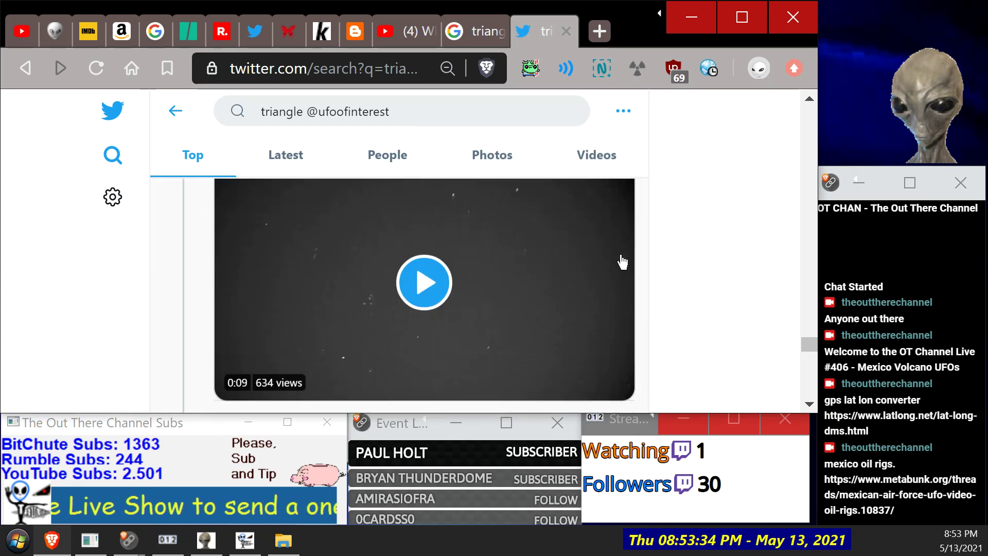
pyautogui.scroll(-5, 542, 201)
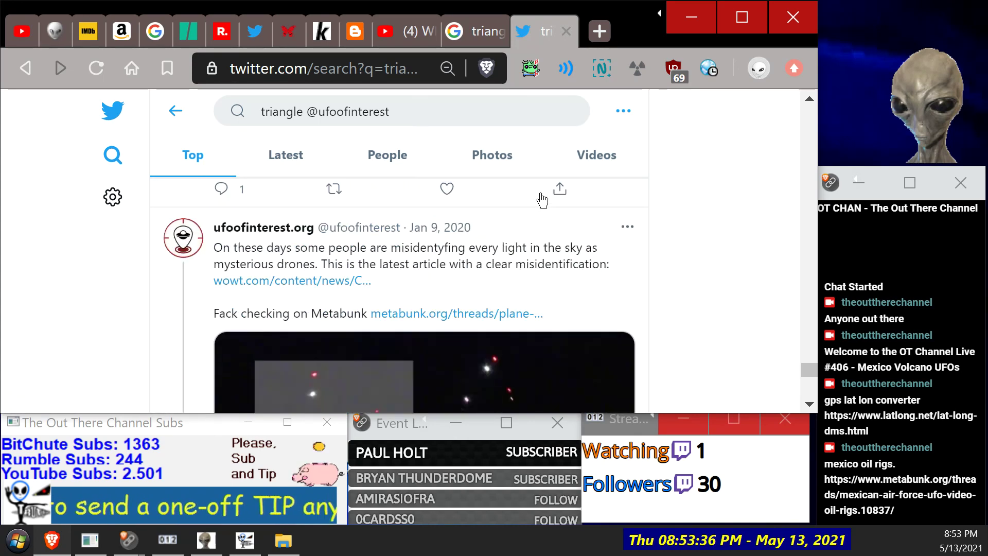
pyautogui.scroll(-3, 535, 180)
pyautogui.scroll(-2, 535, 181)
pyautogui.scroll(3, 536, 176)
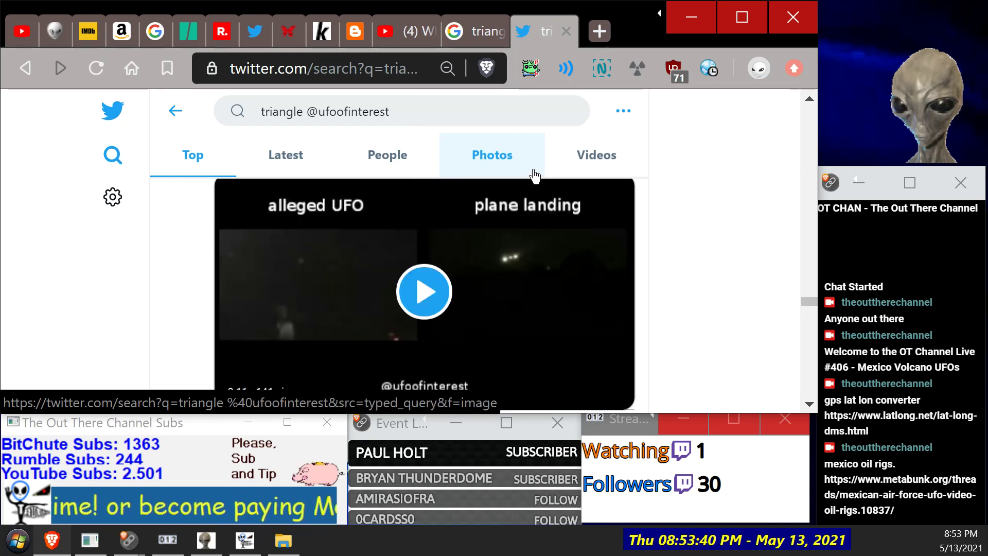
pyautogui.scroll(-10, 532, 152)
pyautogui.scroll(-3, 690, 208)
pyautogui.scroll(4, 690, 208)
pyautogui.scroll(-7, 687, 200)
pyautogui.scroll(-8, 671, 181)
pyautogui.scroll(-10, 661, 157)
pyautogui.scroll(-1, 646, 110)
pyautogui.scroll(-3, 706, 187)
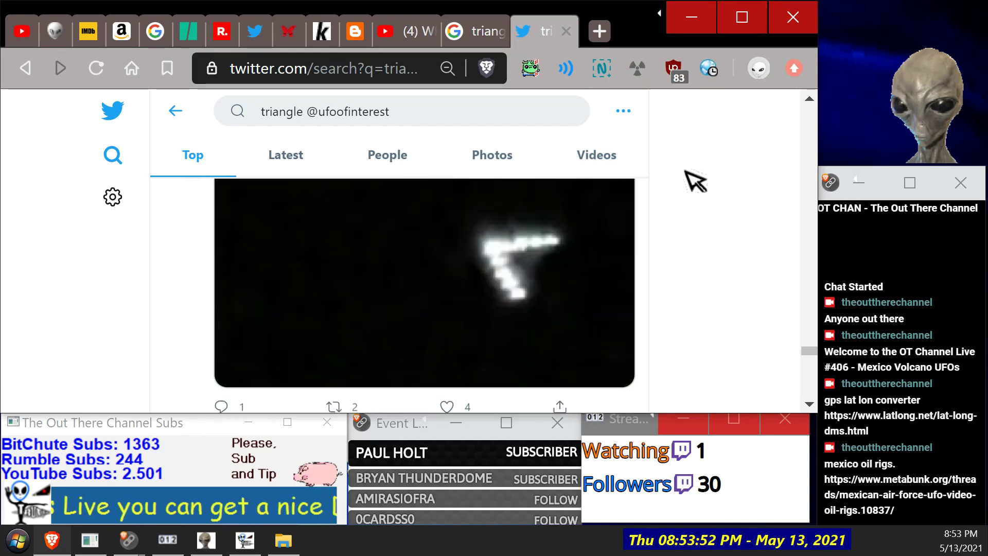
# Step: Examine ufoofinterest.org's Aug 15, 2018 tweet and photo about SecureTeam10's alleged triangle UFO over Austin
pyautogui.scroll(1, 696, 181)
pyautogui.scroll(-4, 696, 181)
pyautogui.scroll(3, 696, 181)
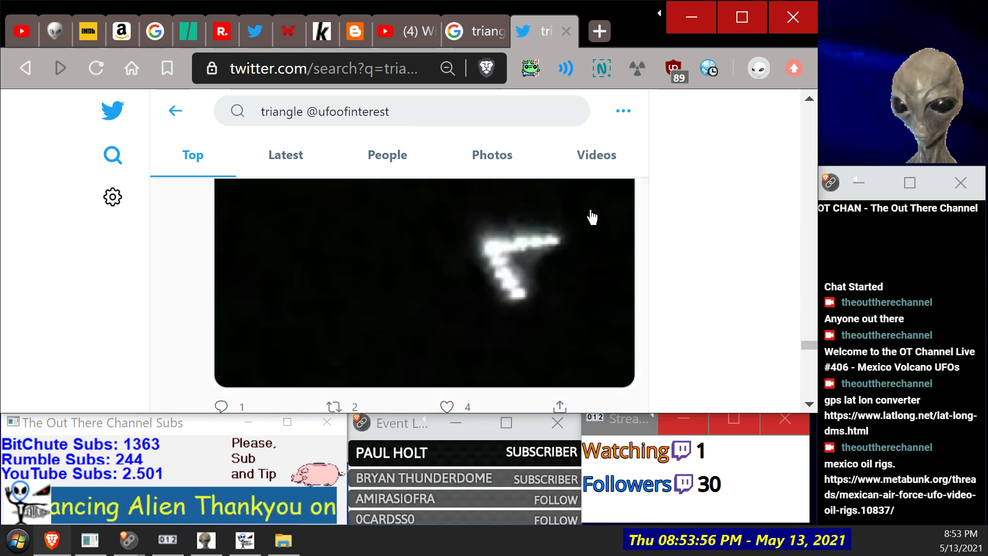
pyautogui.scroll(1, 663, 266)
pyautogui.scroll(1, 662, 266)
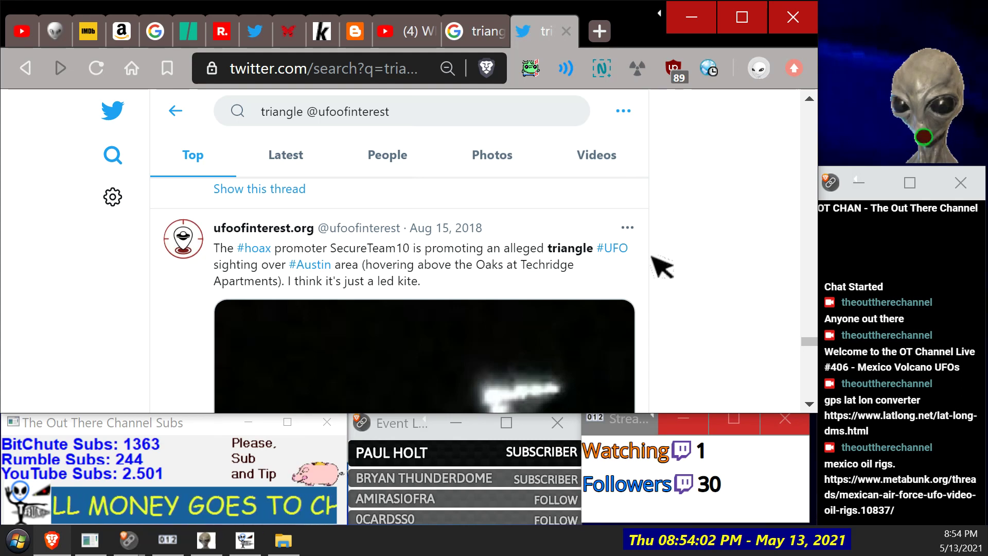
pyautogui.scroll(-1, 664, 345)
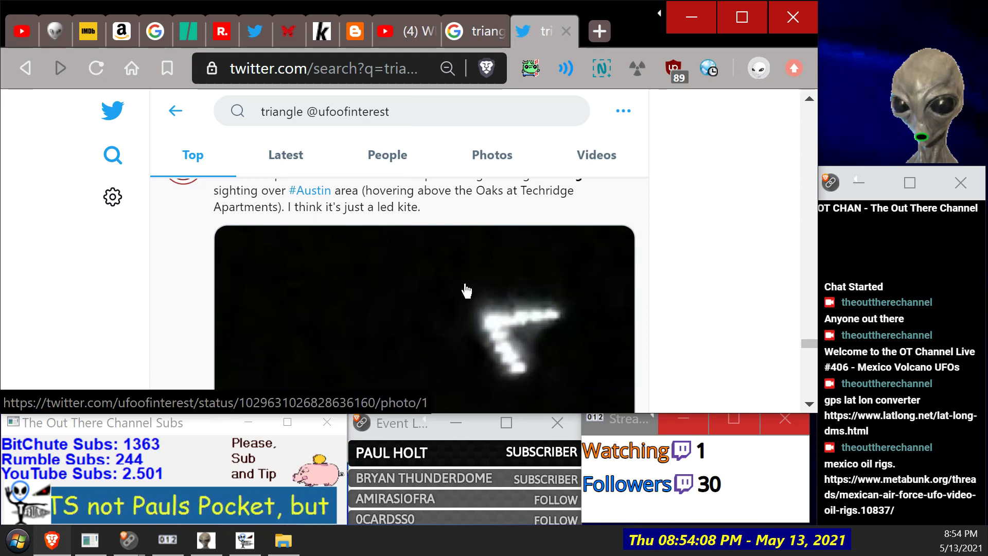
pyautogui.scroll(1, 489, 234)
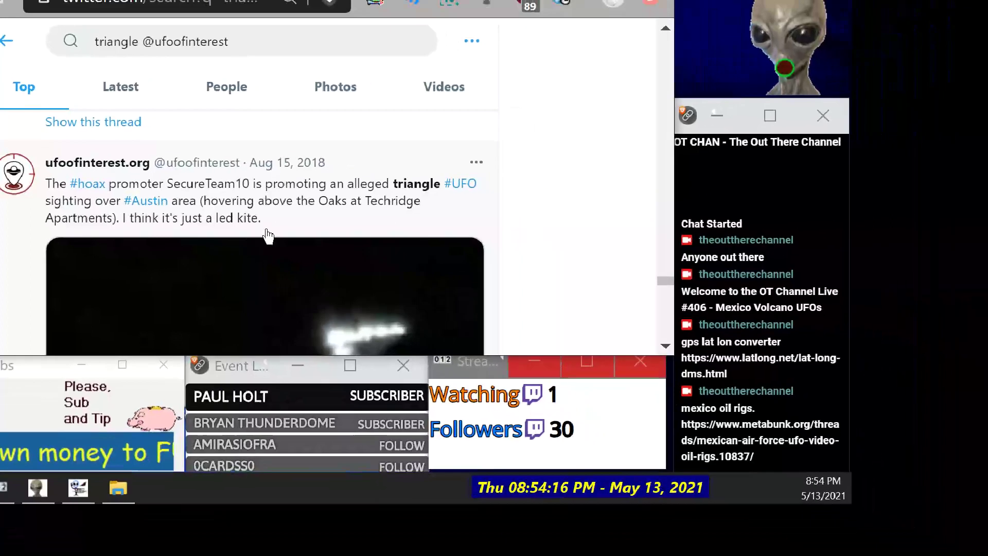
# Step: Look further down the triangle tweets and read ufoofinterest.org's Apr 24 post about Thirdphaseofmoon's leaked military video
pyautogui.scroll(-6, 432, 119)
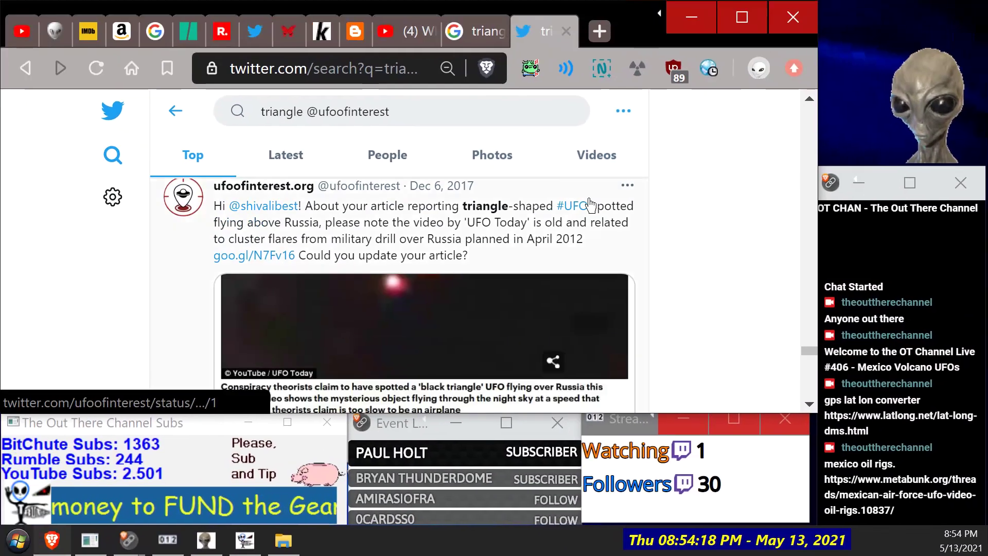
pyautogui.scroll(-10, 587, 206)
pyautogui.scroll(-4, 595, 205)
pyautogui.scroll(3, 595, 205)
pyautogui.scroll(-3, 594, 203)
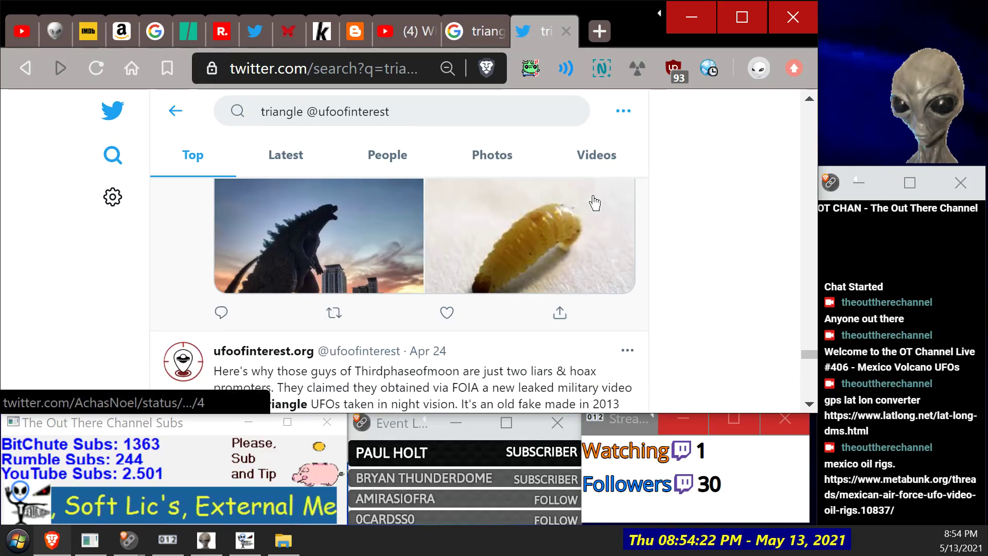
pyautogui.scroll(-4, 595, 204)
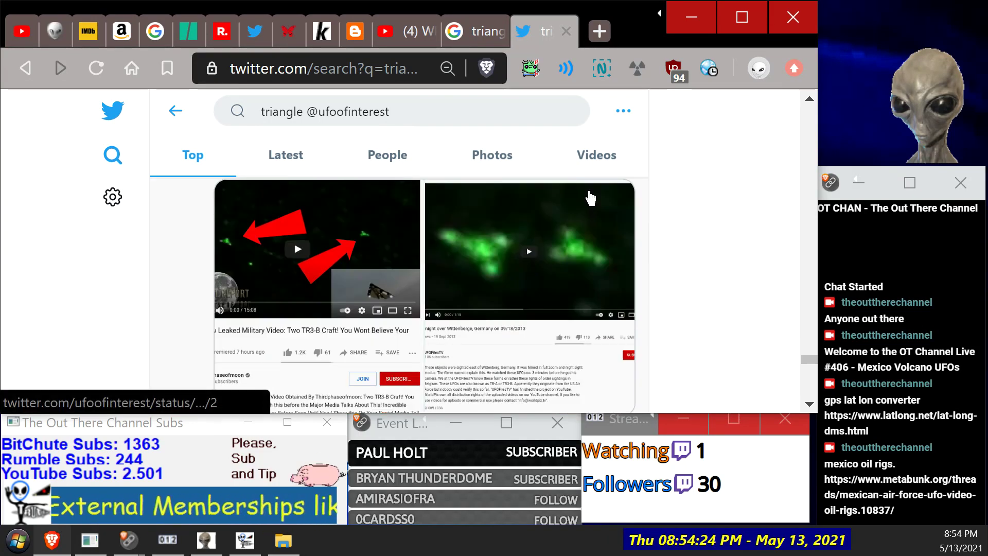
pyautogui.scroll(1, 591, 198)
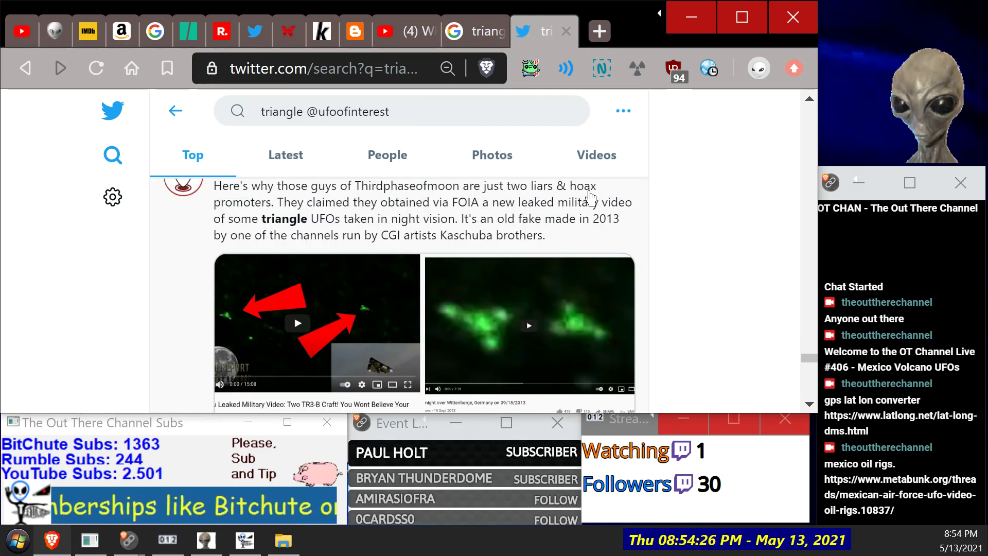
pyautogui.scroll(-6, 591, 197)
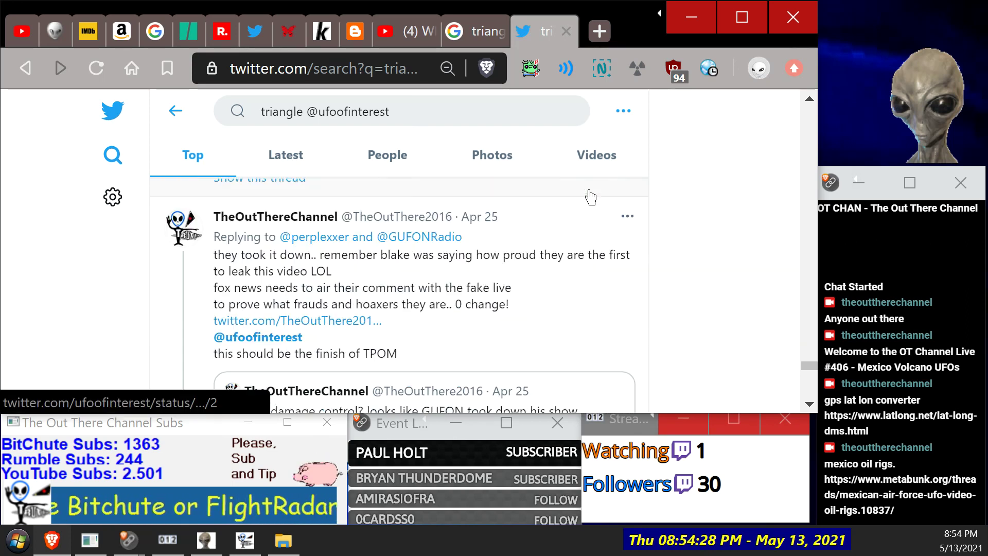
pyautogui.scroll(-2, 589, 194)
pyautogui.scroll(4, 589, 195)
pyautogui.scroll(-7, 589, 195)
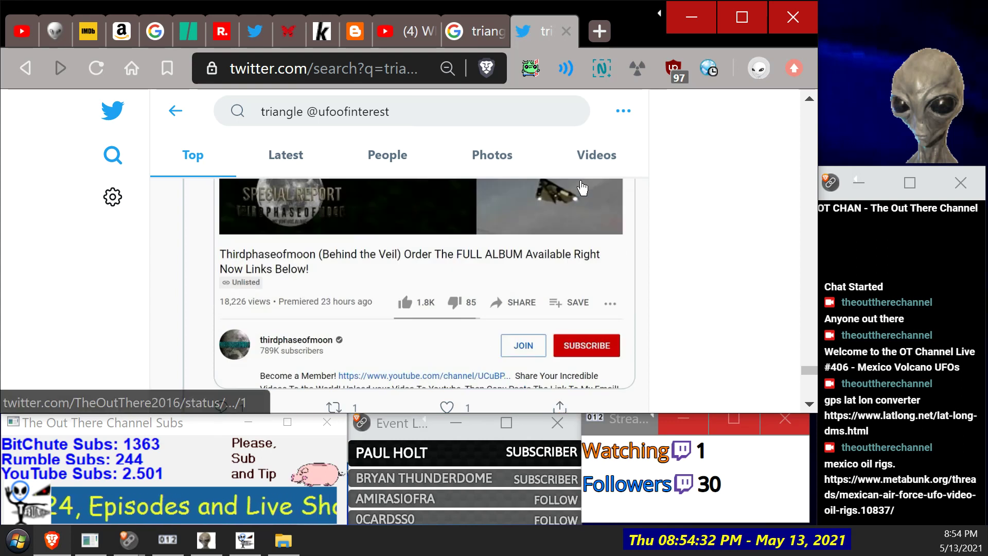
pyautogui.scroll(-10, 582, 188)
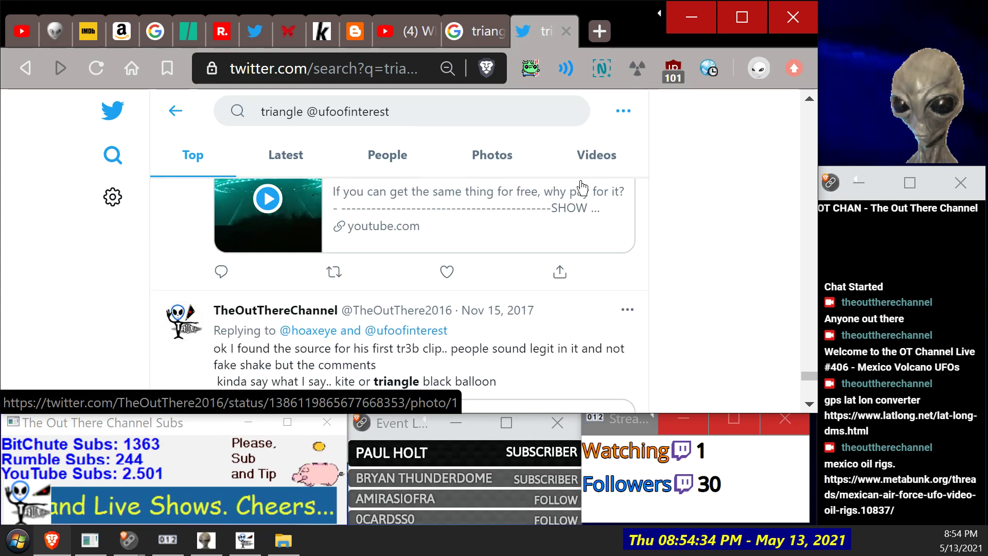
pyautogui.scroll(3, 582, 188)
pyautogui.scroll(-15, 582, 188)
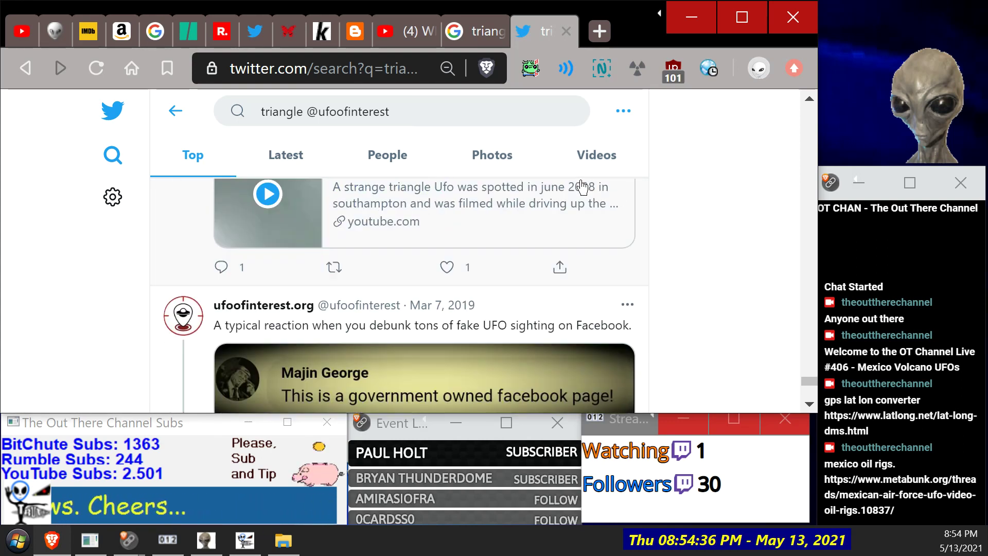
pyautogui.scroll(4, 582, 180)
pyautogui.scroll(-12, 582, 178)
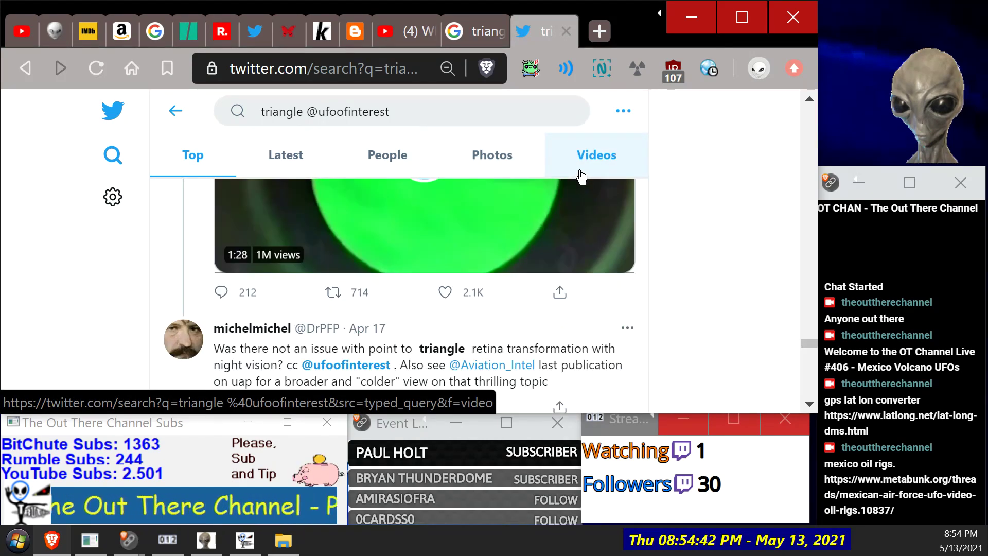
pyautogui.scroll(-3, 582, 176)
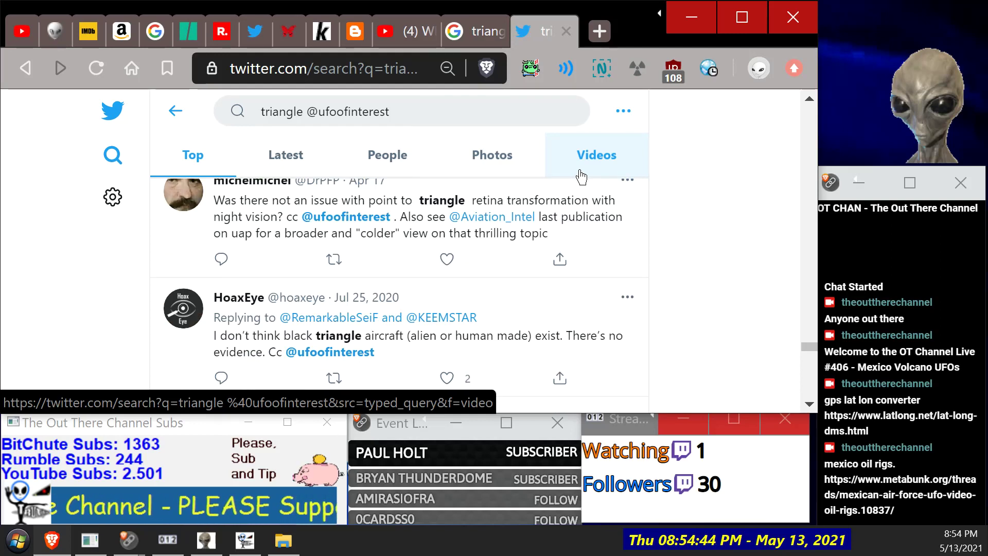
pyautogui.scroll(-12, 583, 195)
pyautogui.scroll(-10, 633, 281)
pyautogui.scroll(3, 633, 273)
pyautogui.scroll(-6, 630, 271)
pyautogui.scroll(4, 629, 270)
pyautogui.scroll(3, 627, 269)
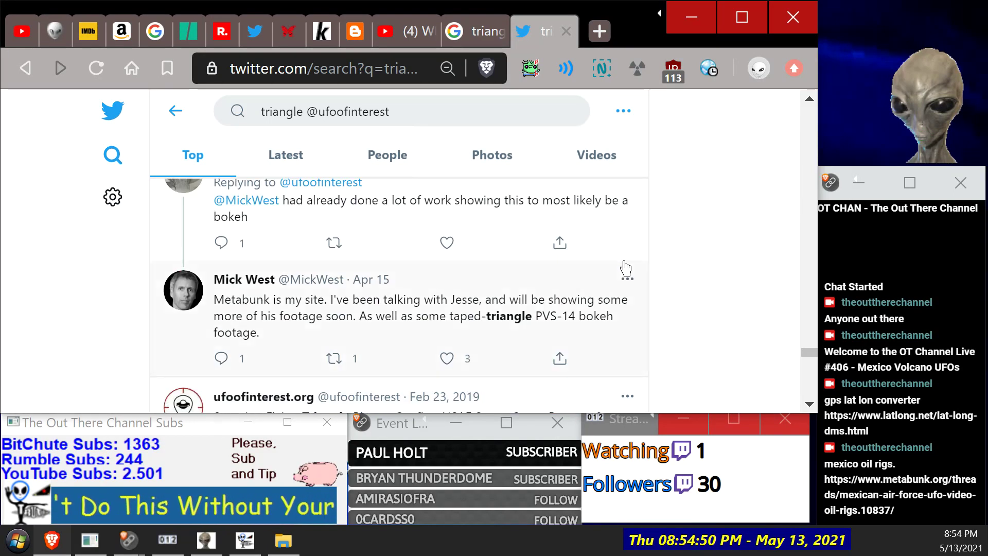
pyautogui.scroll(-10, 626, 268)
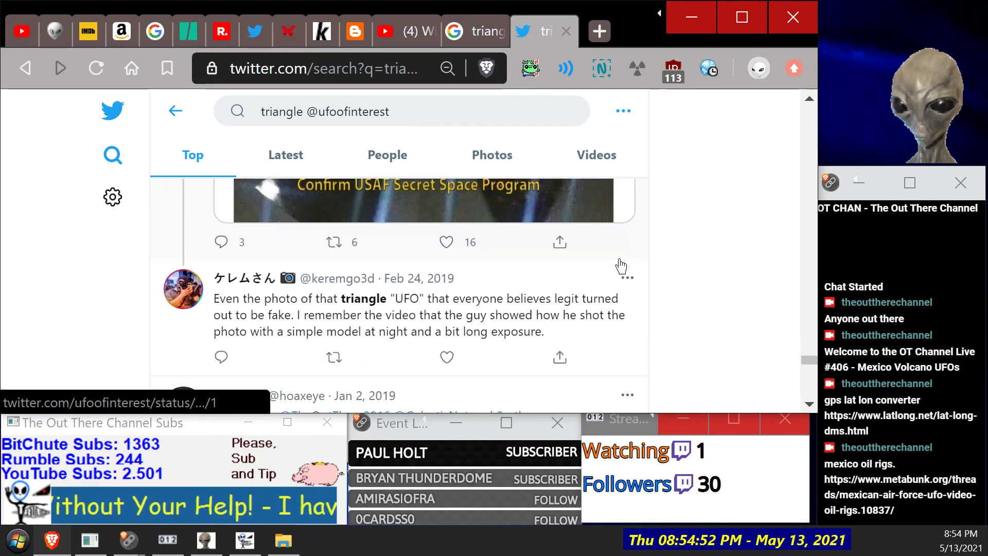
pyautogui.scroll(-4, 620, 266)
pyautogui.scroll(-4, 620, 266)
pyautogui.scroll(-11, 621, 266)
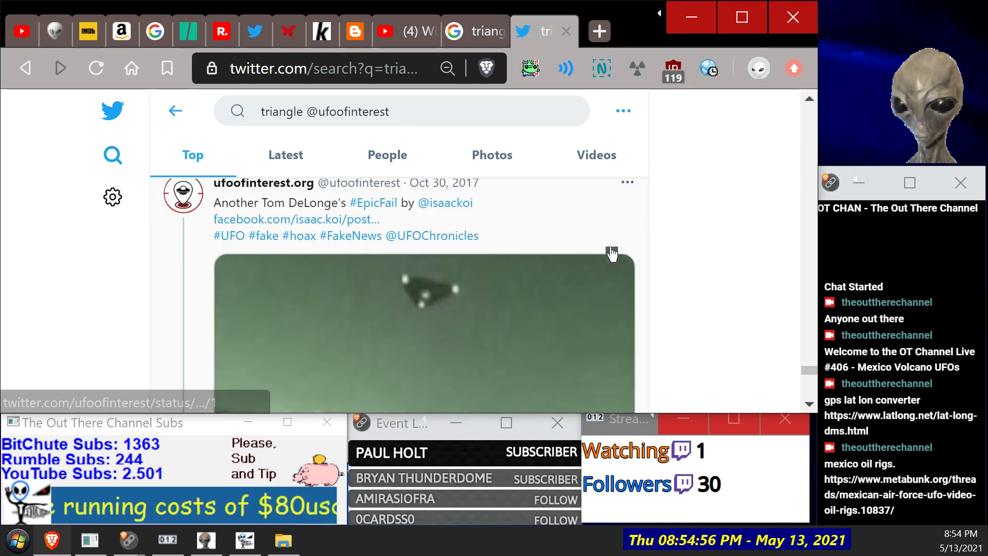
# Step: Check the final triangle tweets, including the Arizona radar post and ufoofinterest.org's Apr 10 triangle bokeh clip, for the moon triangle
pyautogui.scroll(-10, 599, 232)
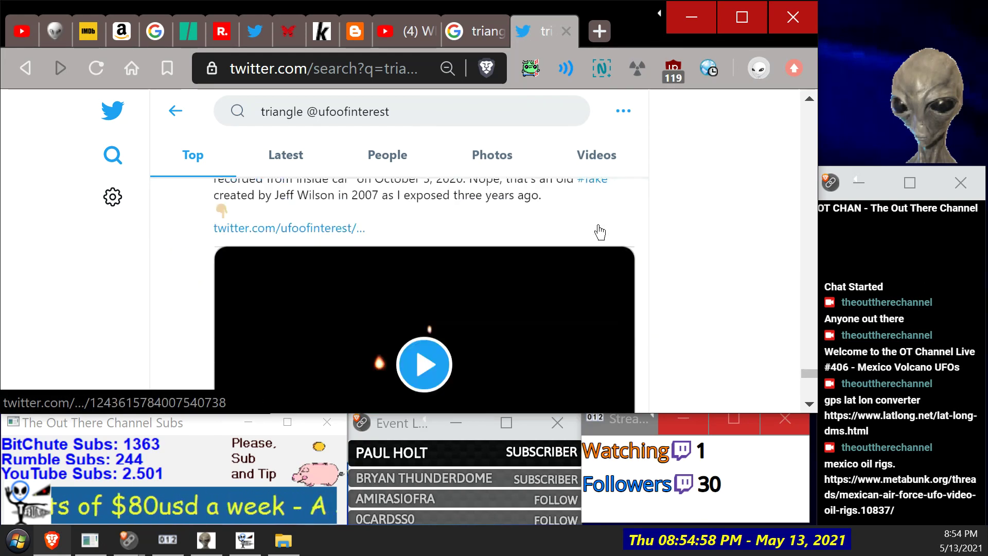
pyautogui.scroll(-5, 599, 232)
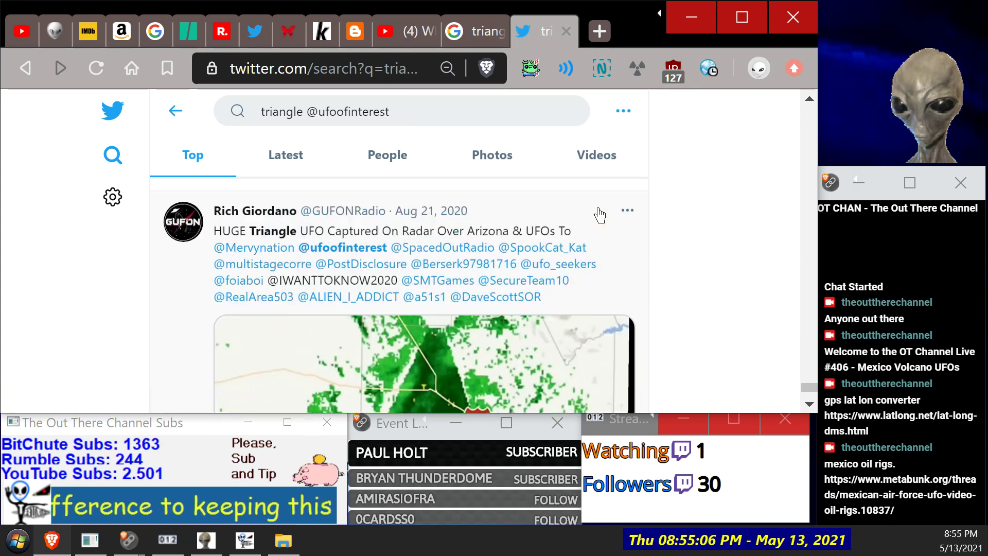
pyautogui.scroll(-4, 600, 216)
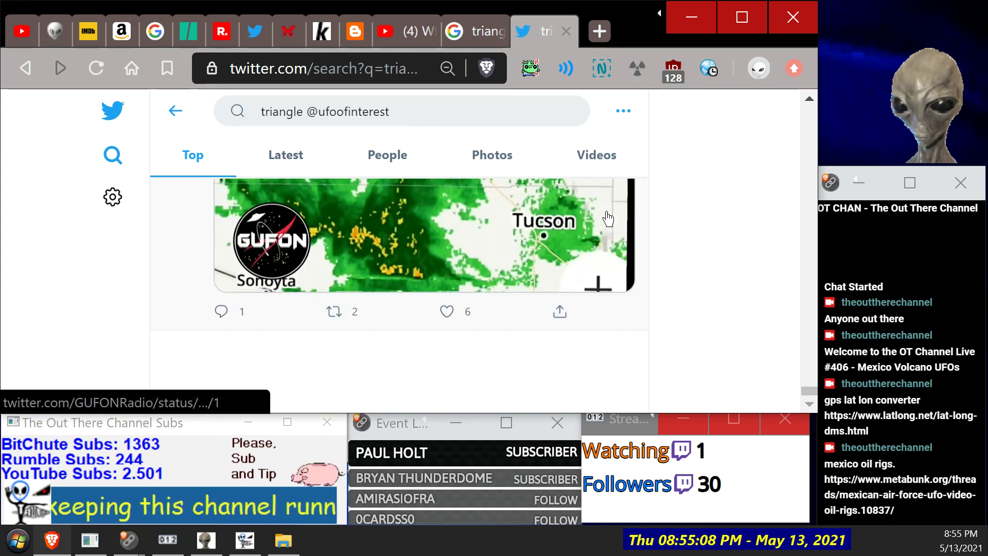
pyautogui.scroll(6, 599, 215)
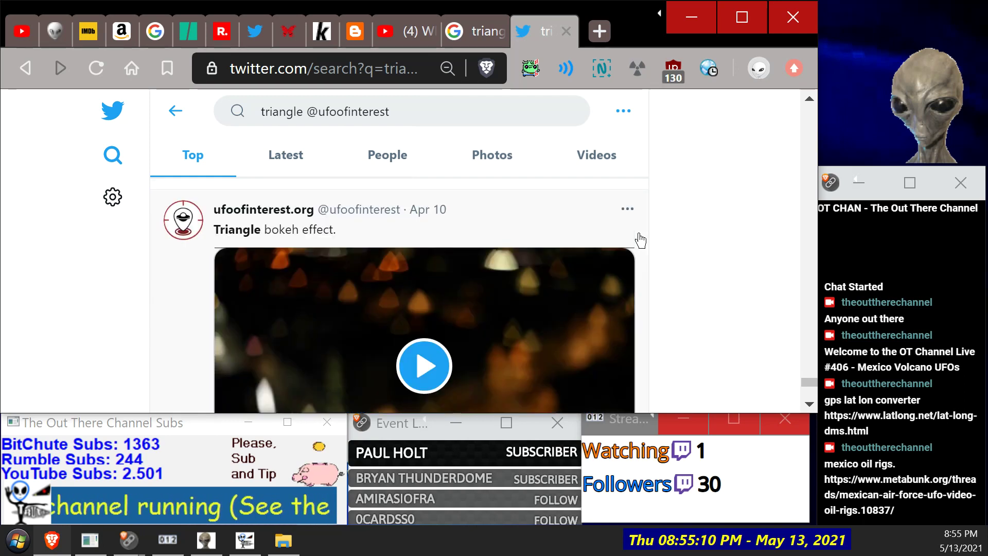
pyautogui.scroll(7, 641, 240)
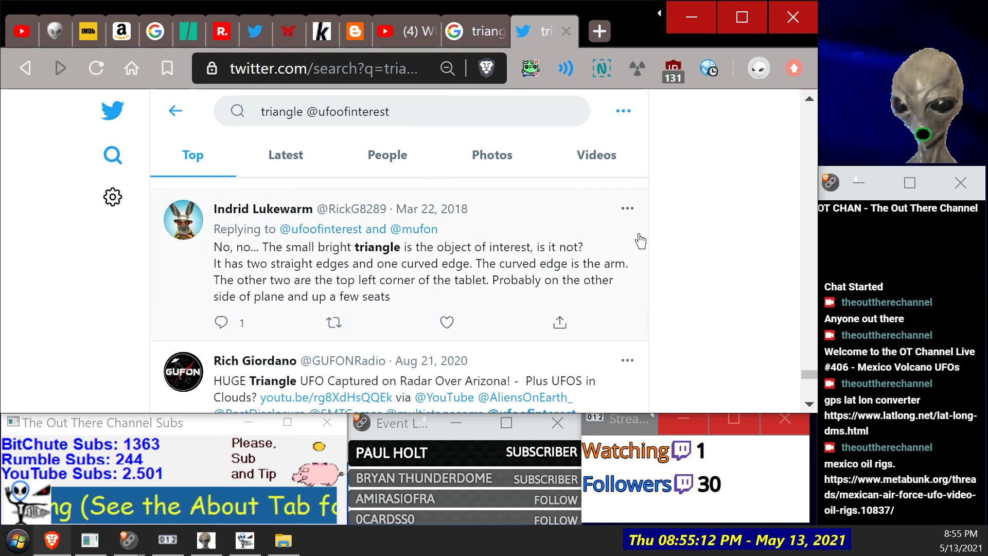
pyautogui.scroll(10, 641, 241)
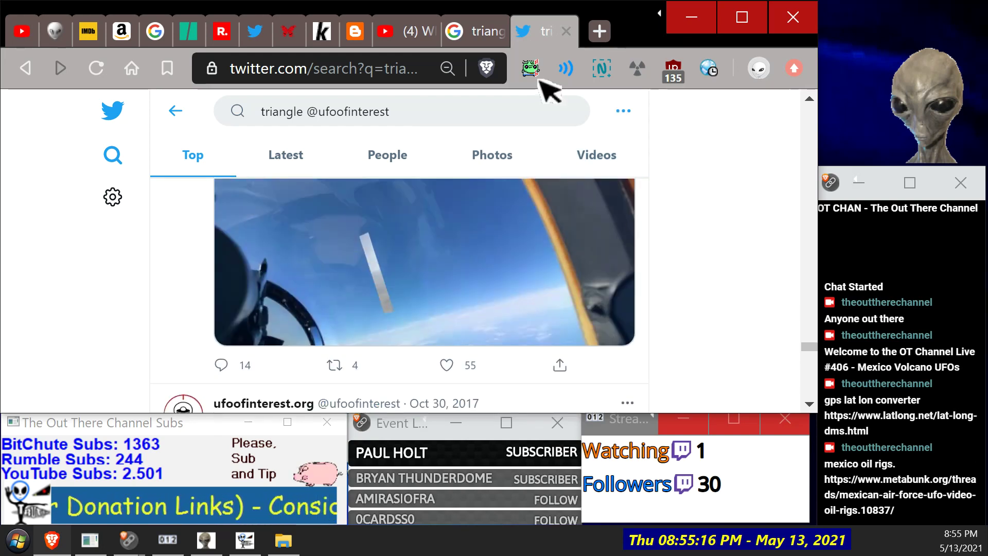
# Step: Close the Twitter search and look further through the "triangle moon ufo edge crater" image results for the triangle picture
pyautogui.click(566, 32)
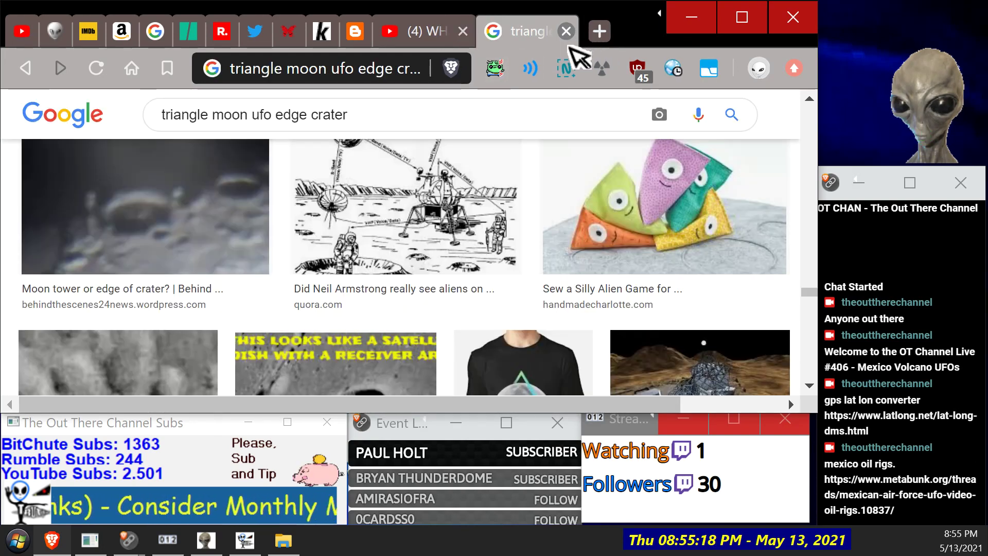
pyautogui.scroll(-4, 276, 186)
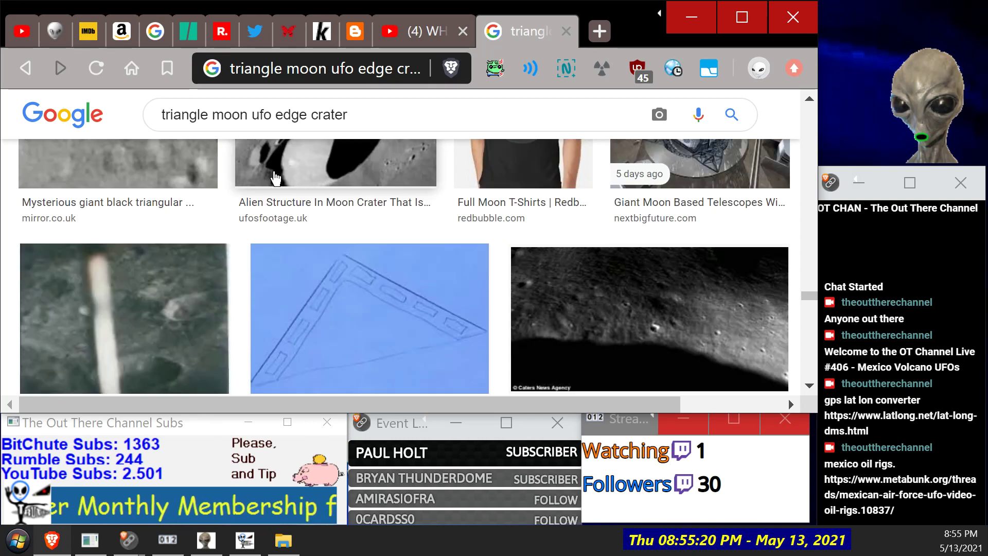
pyautogui.scroll(-6, 268, 177)
pyautogui.scroll(-7, 259, 175)
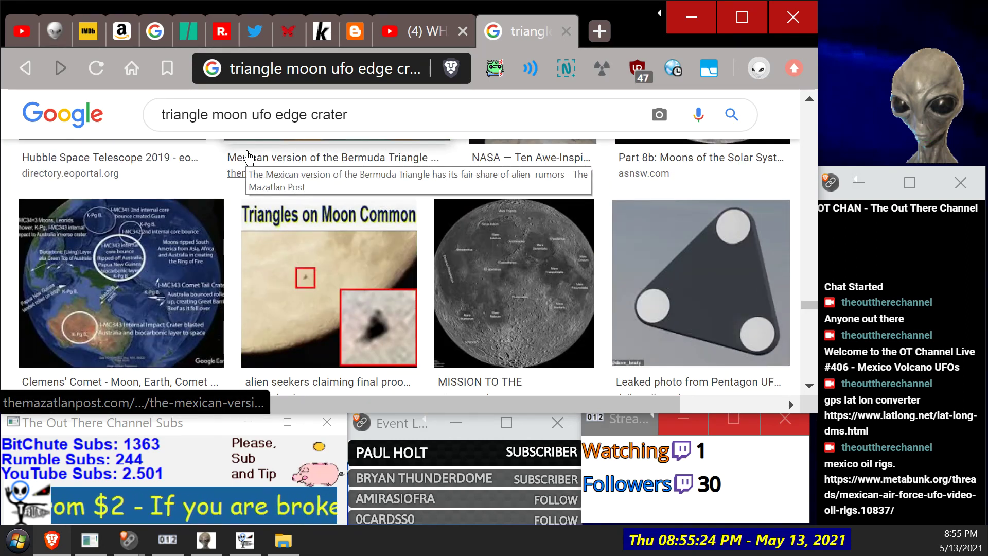
pyautogui.scroll(-6, 248, 157)
pyautogui.scroll(-7, 249, 157)
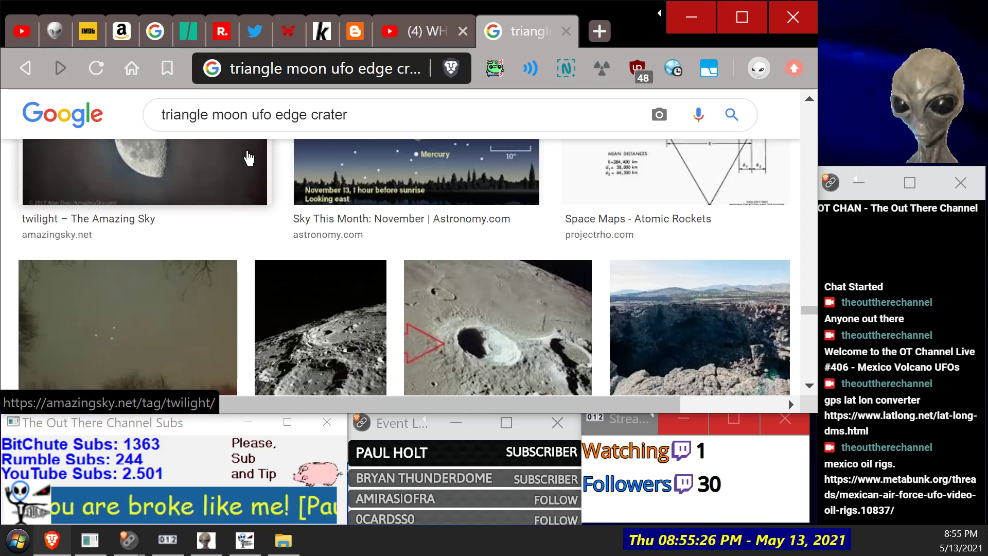
pyautogui.scroll(1, 249, 152)
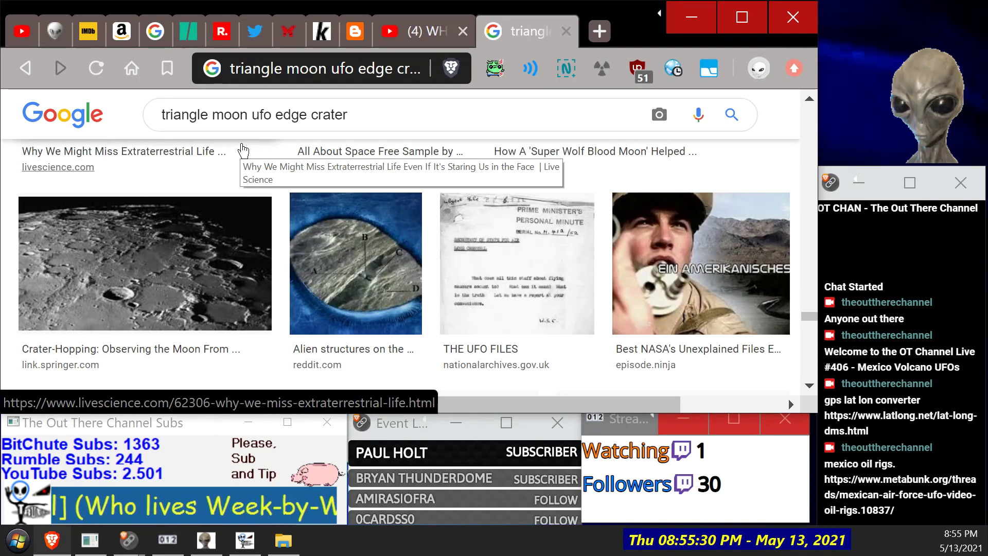
# Step: Extend the image search to "triangle moon ufo edge crater rc wing" and run it
pyautogui.click(355, 117)
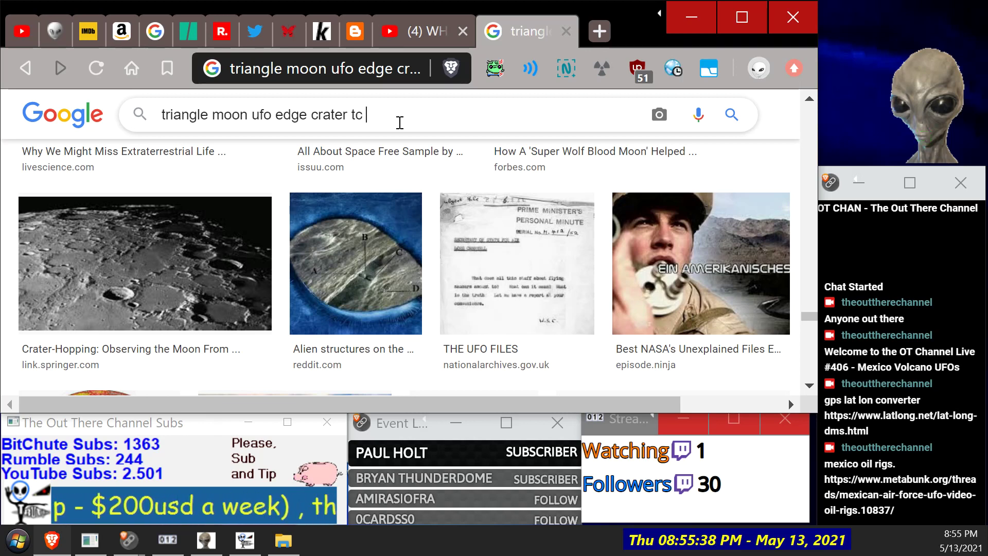
pyautogui.write('tc win')
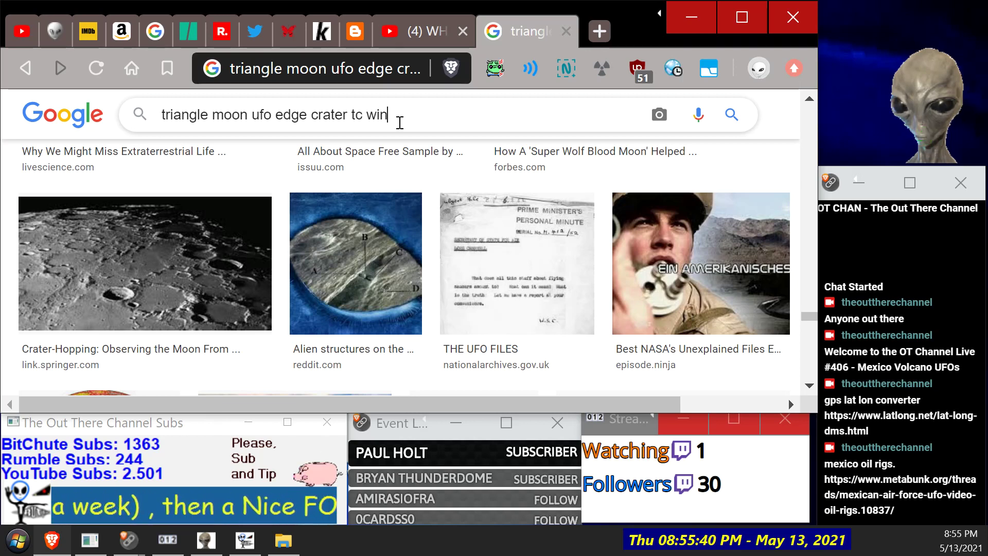
pyautogui.write('g')
pyautogui.press('Return')
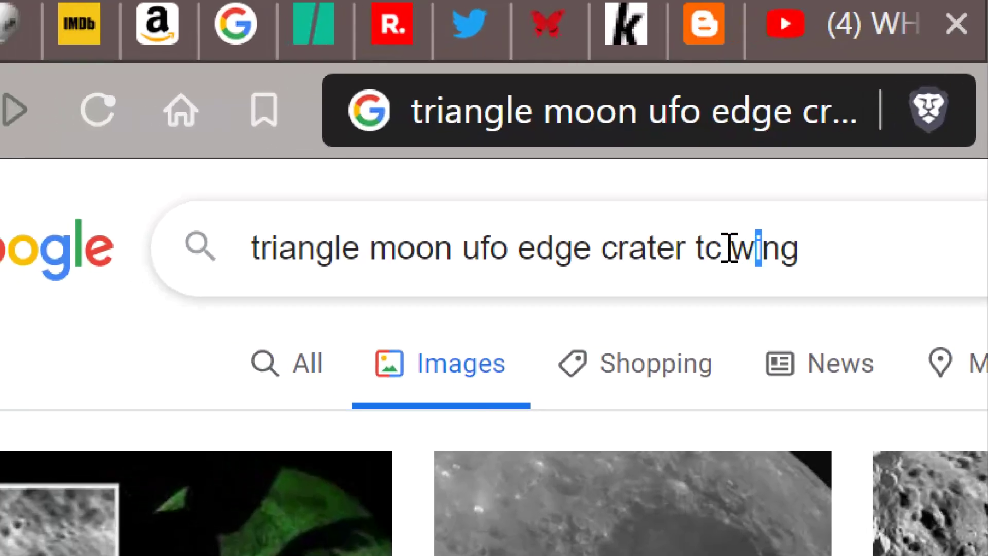
pyautogui.press('BackSpace')
pyautogui.write('re')
pyautogui.press('Return')
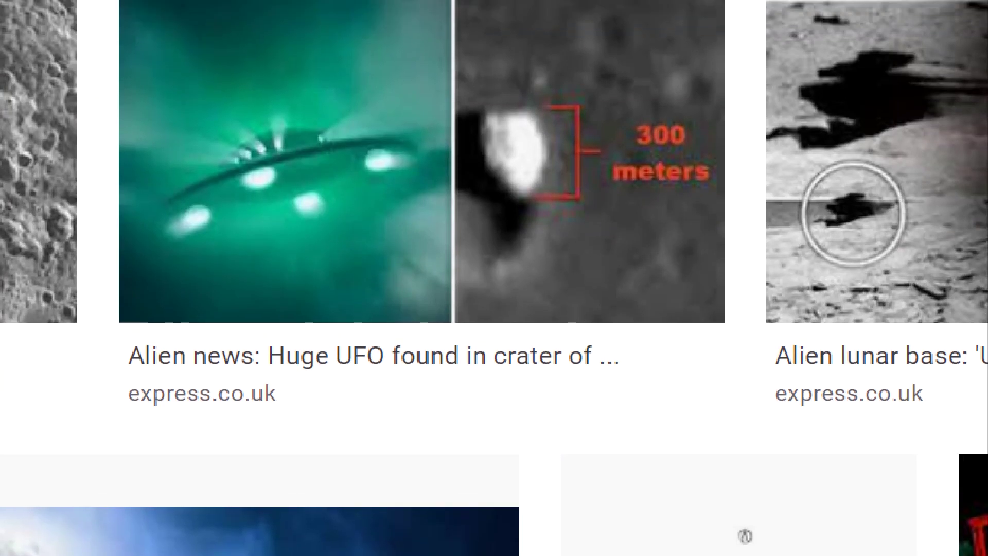
# Step: Look through all the "rc wing" moon triangle image results for a matching picture and return to the first ones
pyautogui.scroll(-10, 692, 190)
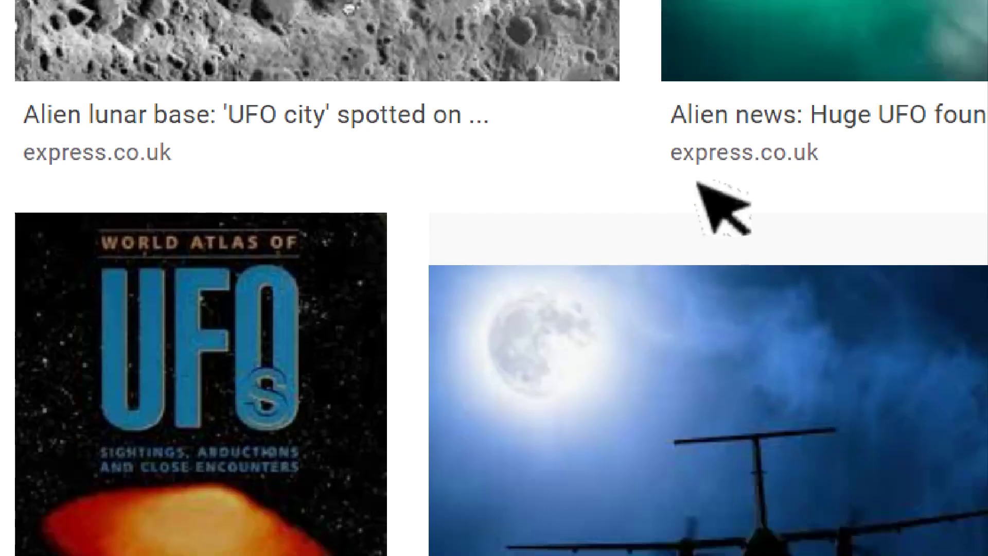
pyautogui.scroll(-15, 945, 80)
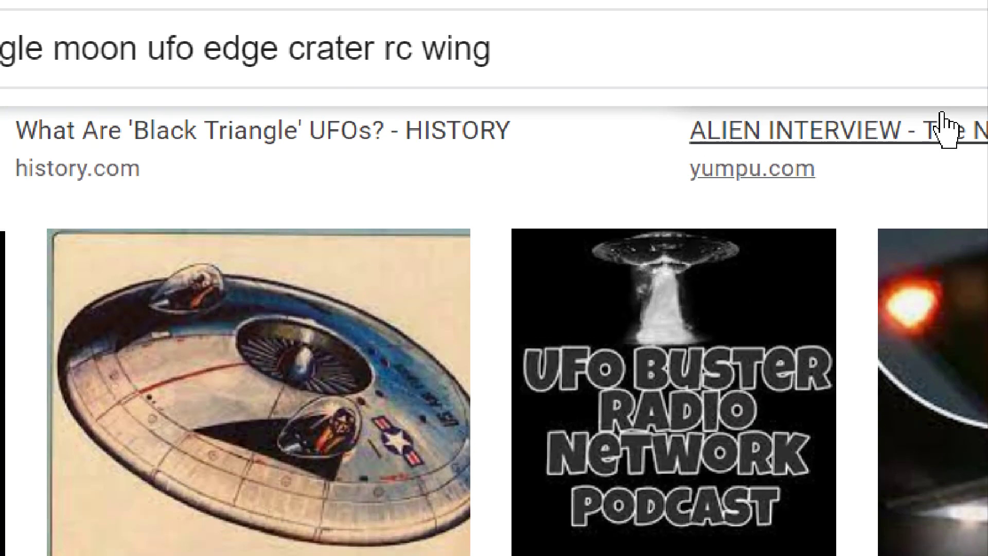
pyautogui.scroll(-8, 822, 104)
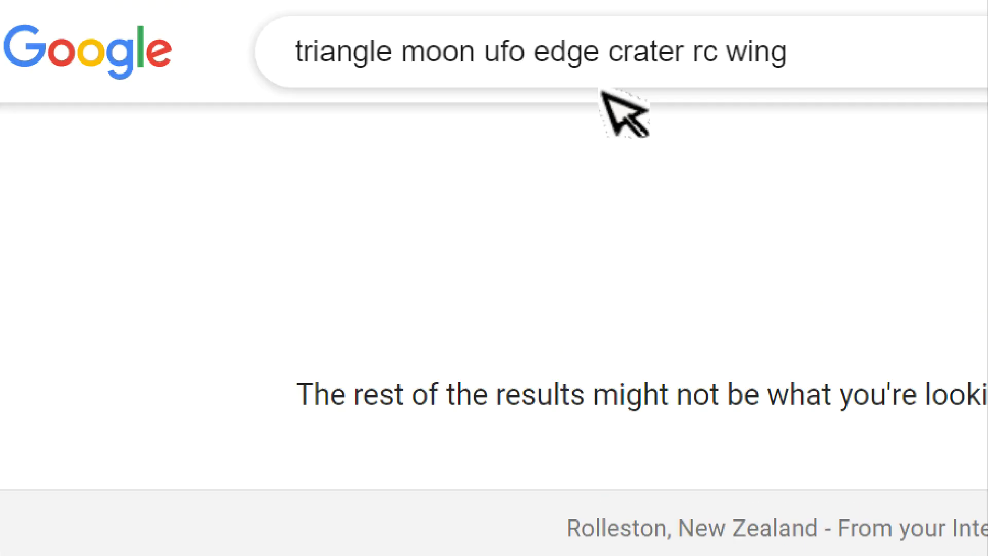
pyautogui.scroll(10, 197, 192)
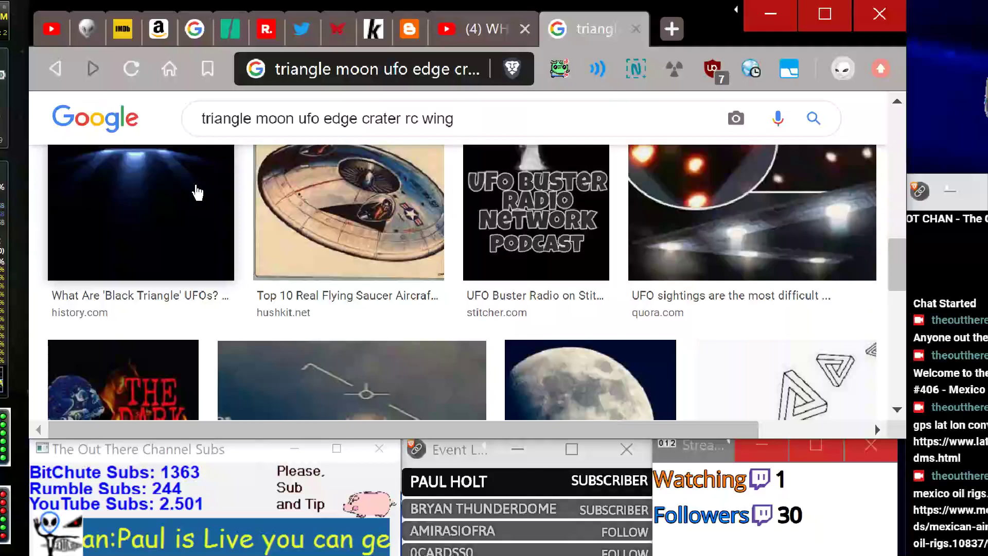
pyautogui.scroll(5, 197, 192)
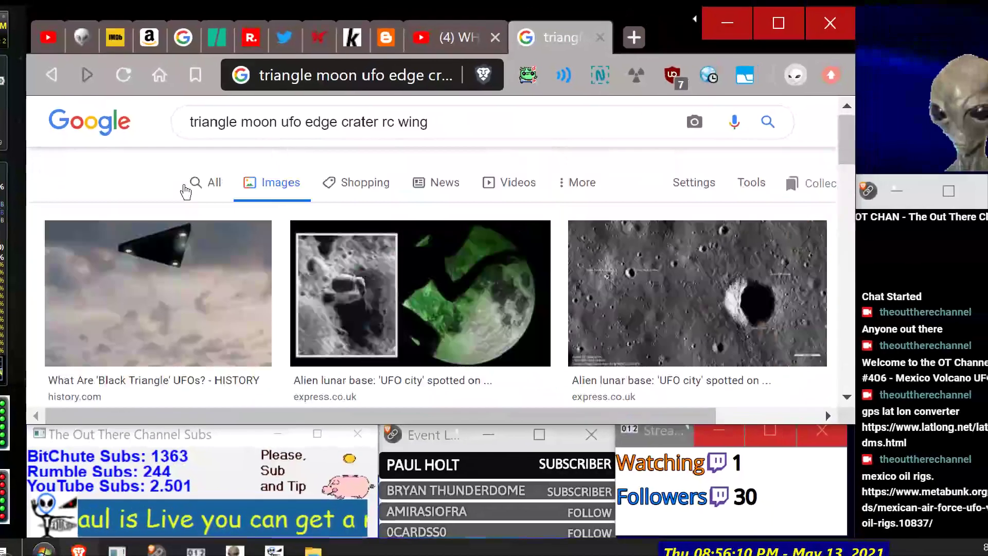
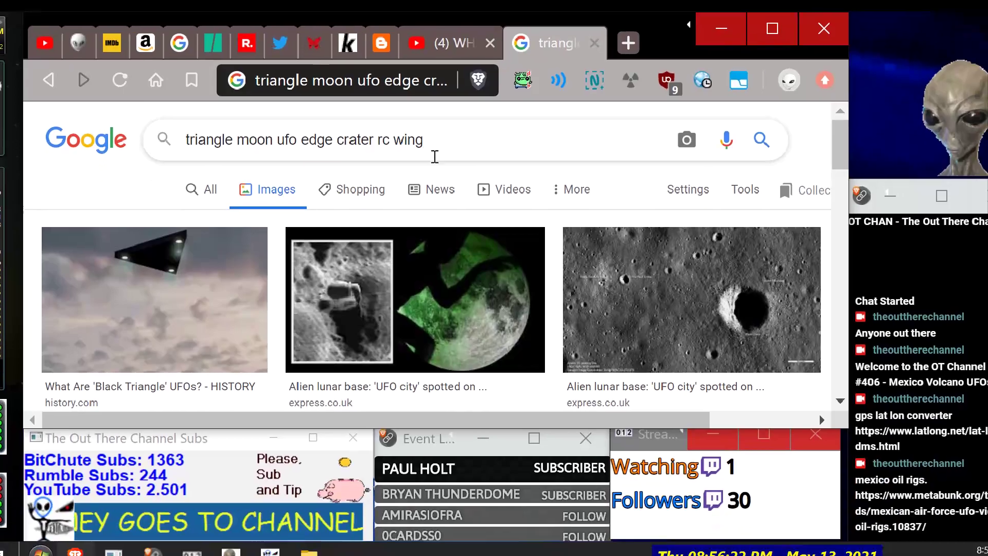
# Step: Replace the image search query with "rc flying wing" and run it
pyautogui.tripleClick(150, 81)
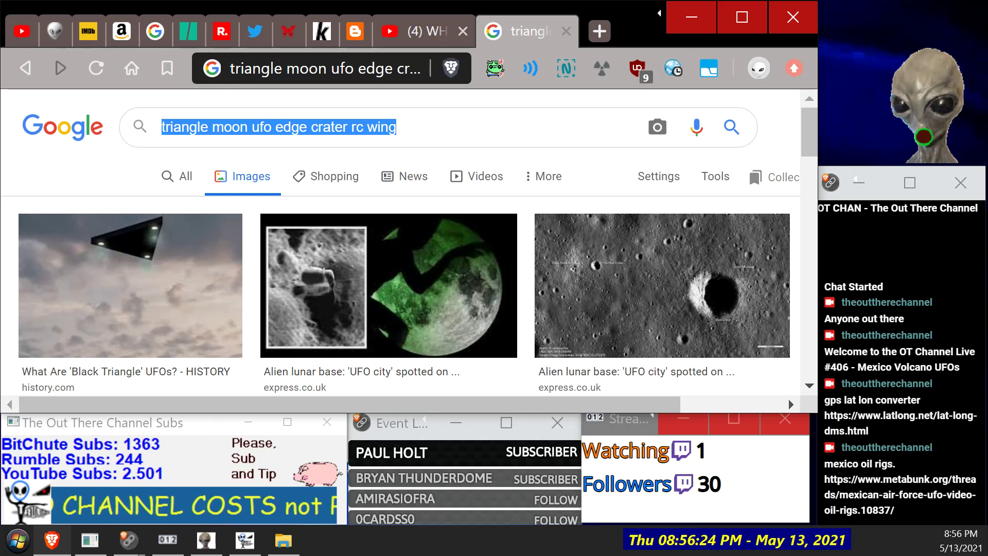
pyautogui.write('rc ')
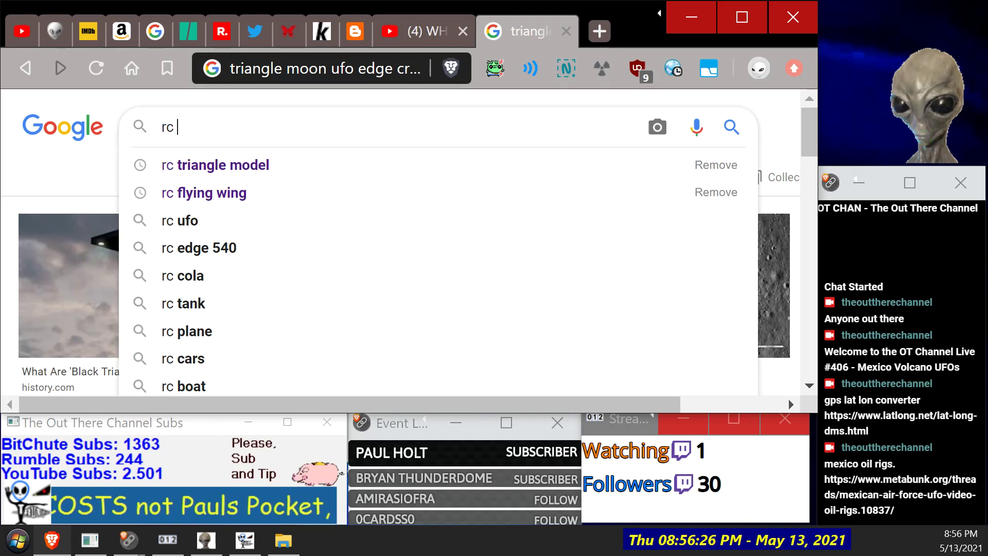
pyautogui.write('flyin wing')
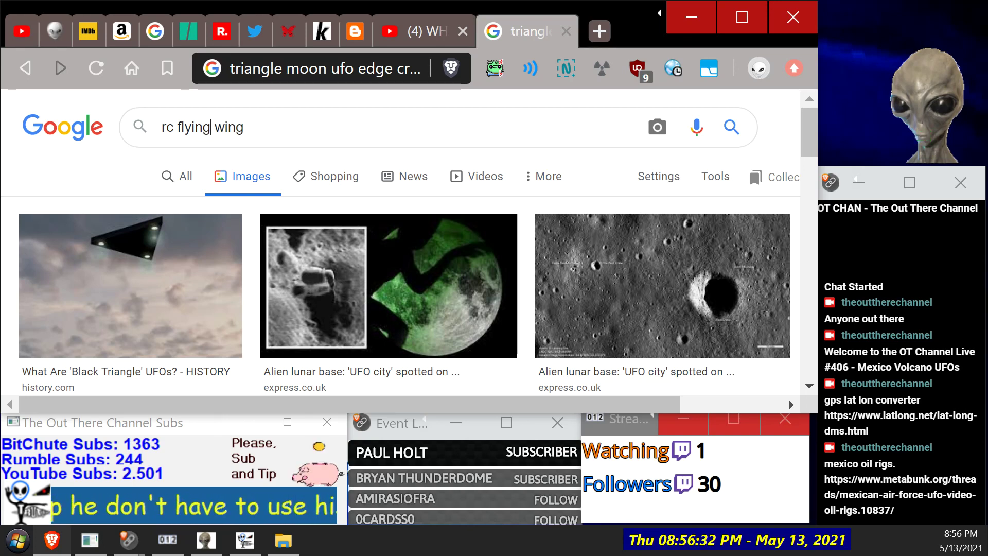
pyautogui.press('Return')
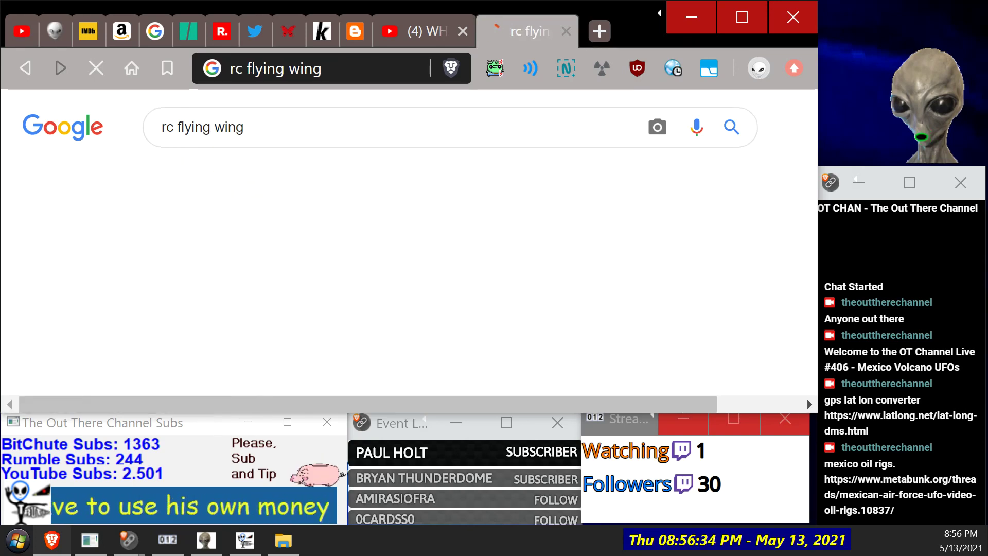
# Step: Browse the "rc flying wing" image results for model aircraft shaped like the triangle in the video
pyautogui.scroll(-3, 216, 90)
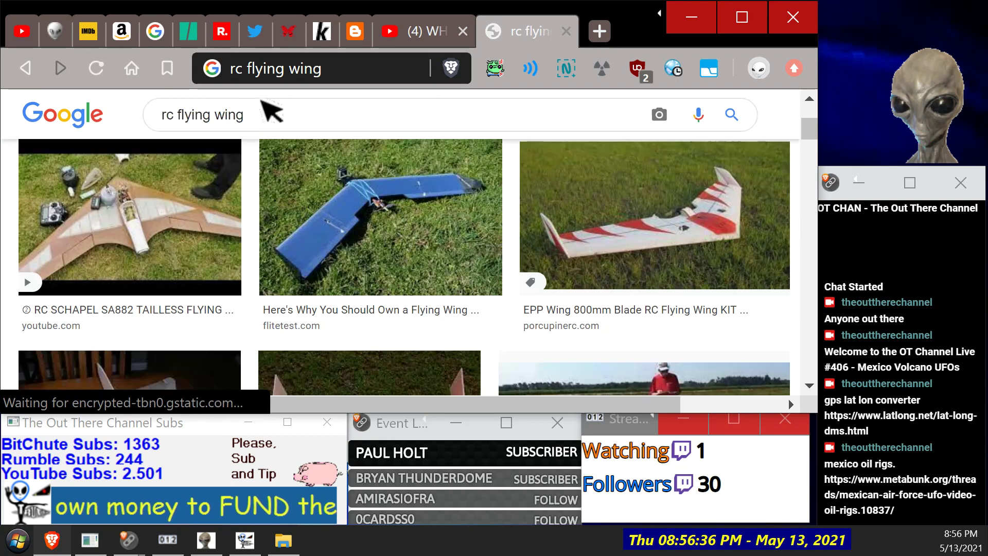
pyautogui.scroll(-3, 631, 268)
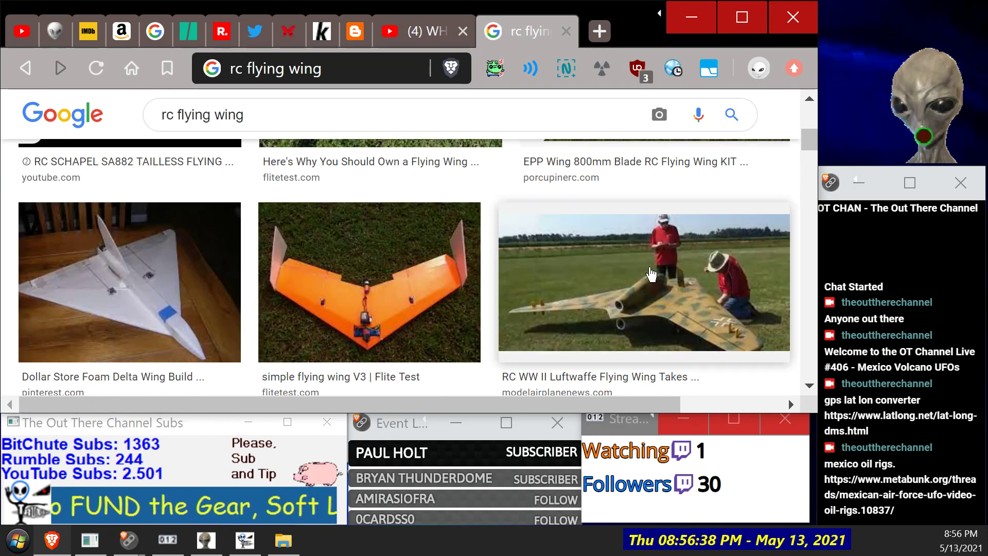
pyautogui.scroll(-9, 630, 268)
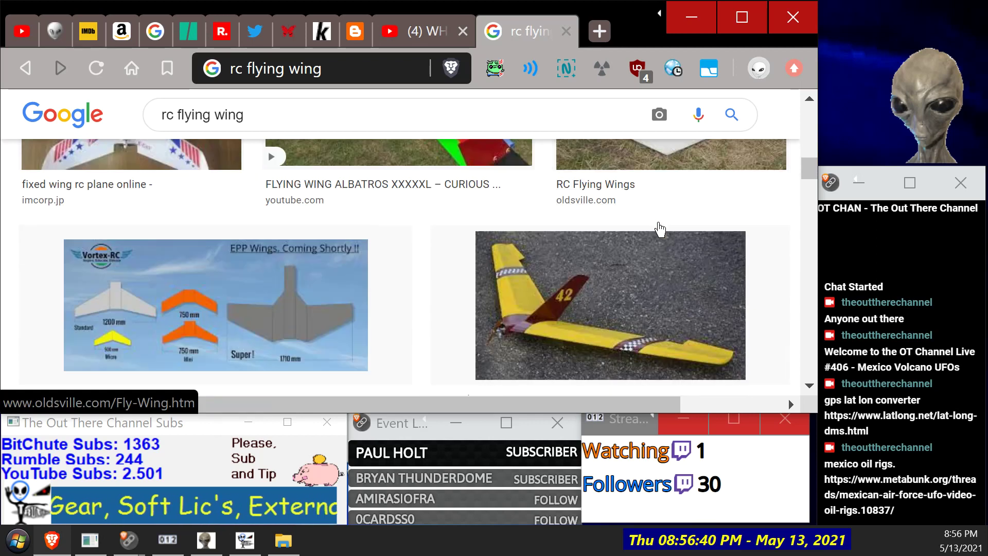
pyautogui.scroll(-5, 347, 249)
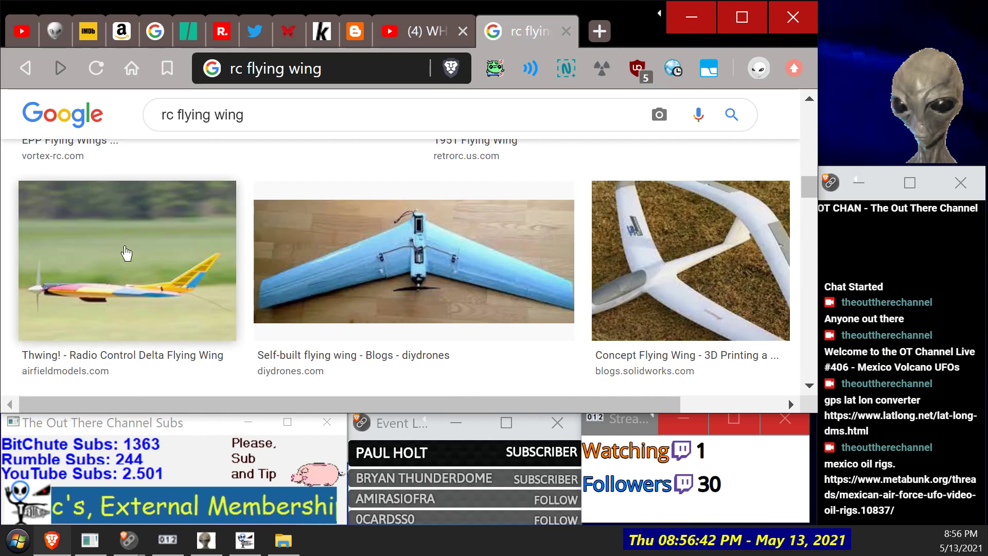
pyautogui.scroll(-8, 129, 247)
pyautogui.scroll(3, 132, 243)
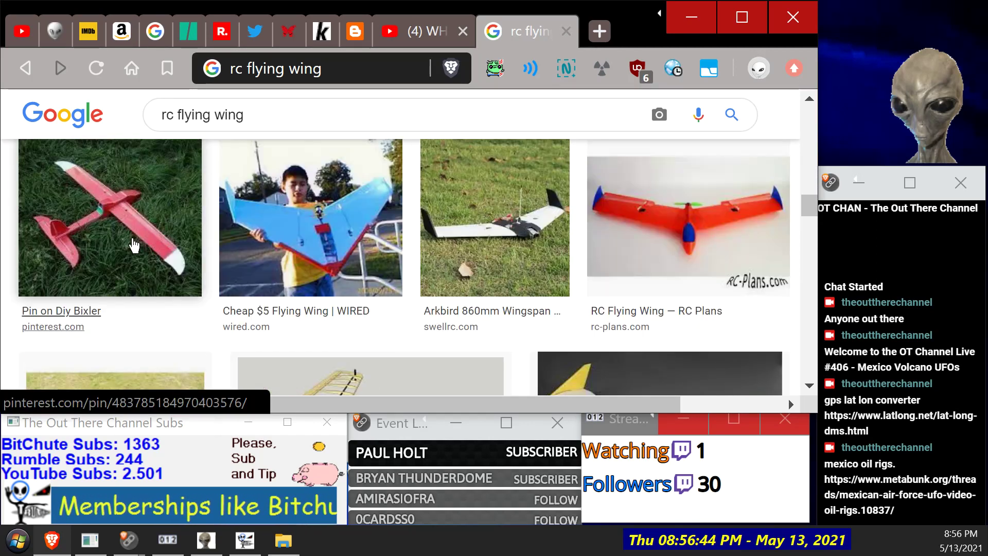
pyautogui.scroll(-10, 133, 246)
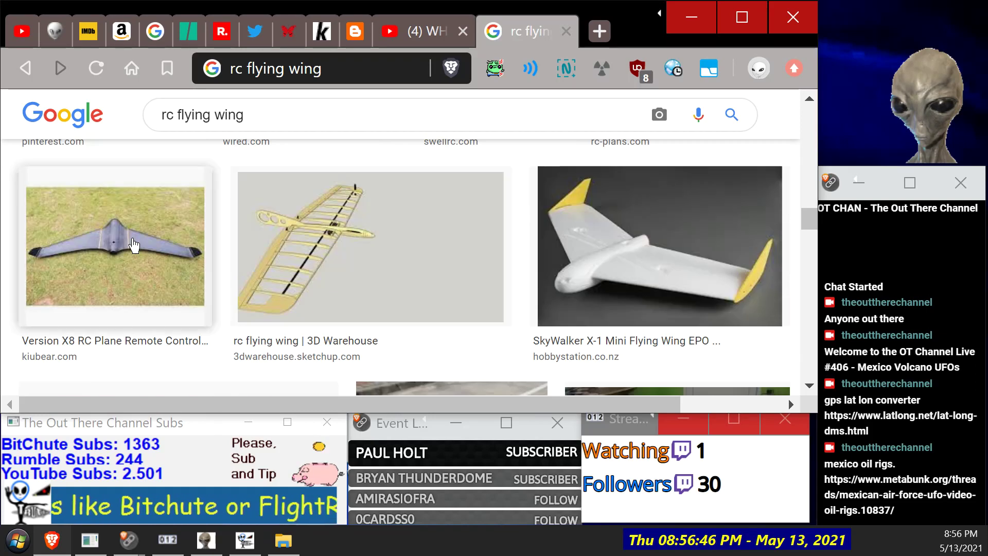
pyautogui.scroll(-7, 134, 246)
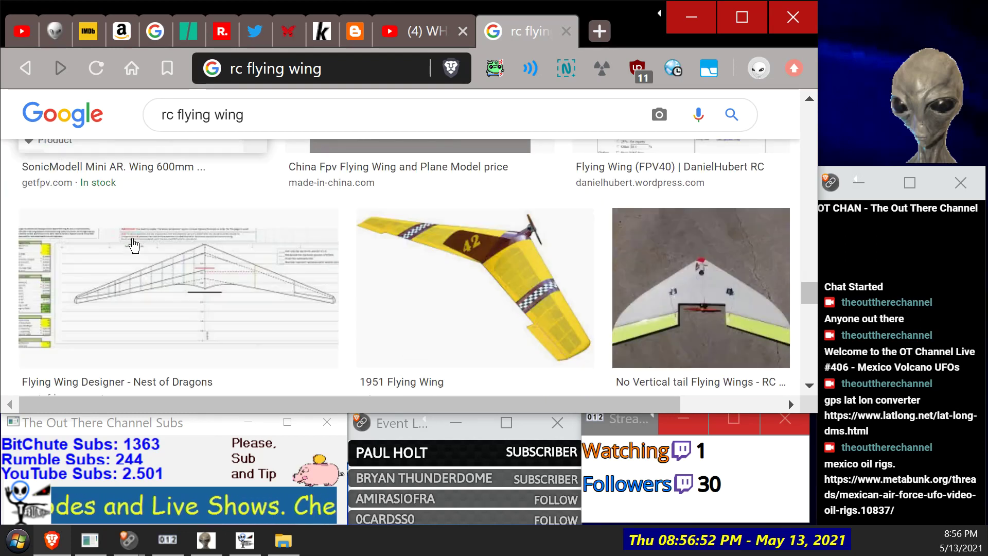
# Step: Examine the wing shapes further down the "rc flying wing" image results for a design matching the moon triangle
pyautogui.scroll(-5, 134, 246)
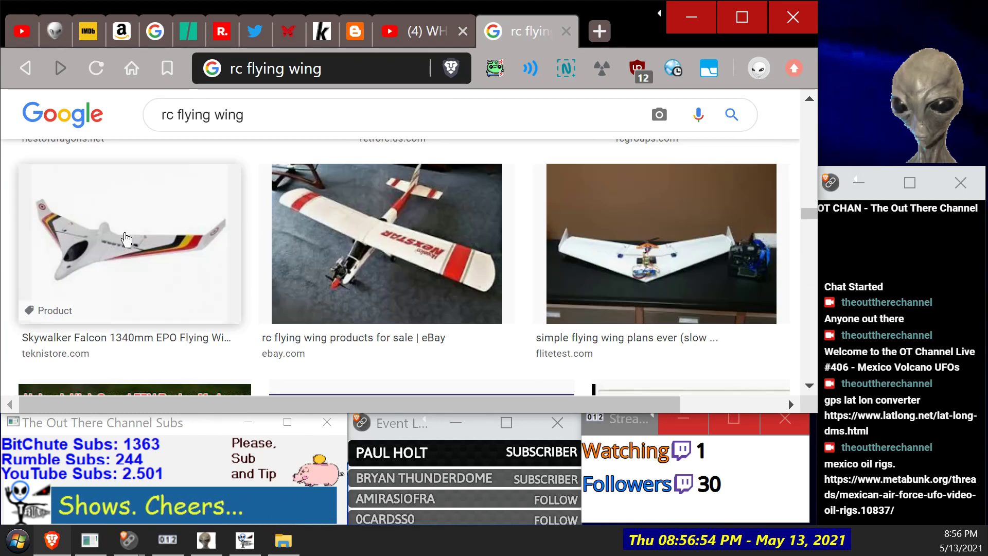
pyautogui.scroll(-3, 126, 240)
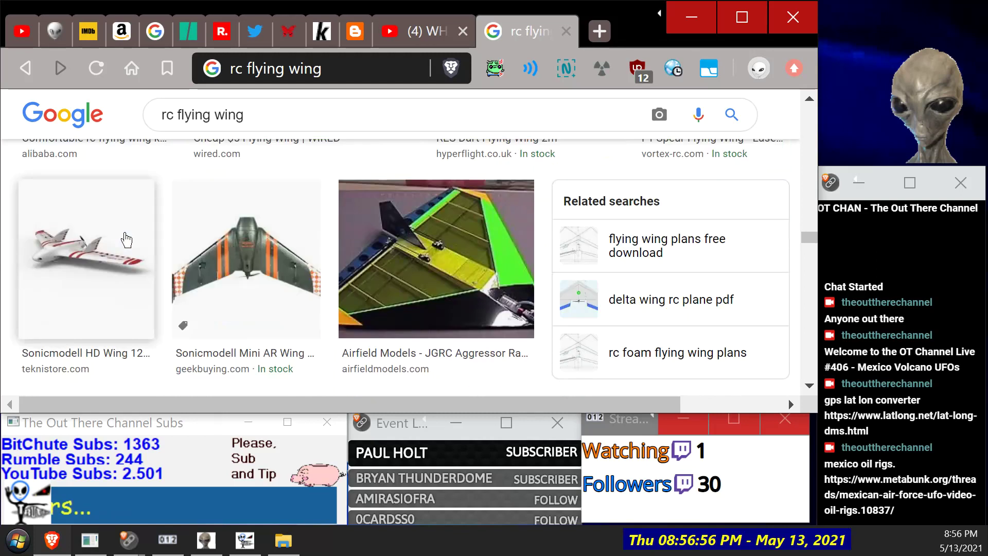
pyautogui.scroll(-10, 122, 235)
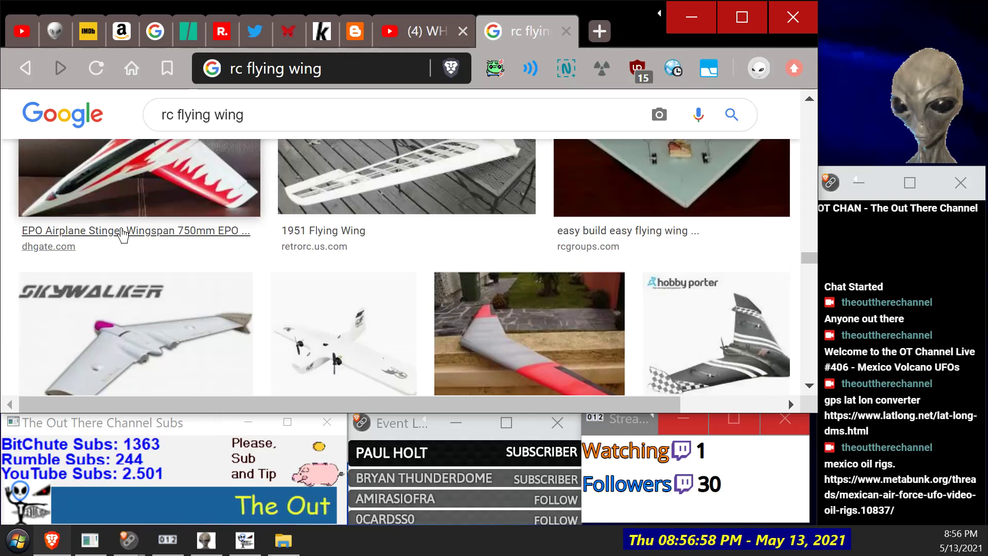
pyautogui.scroll(-7, 122, 235)
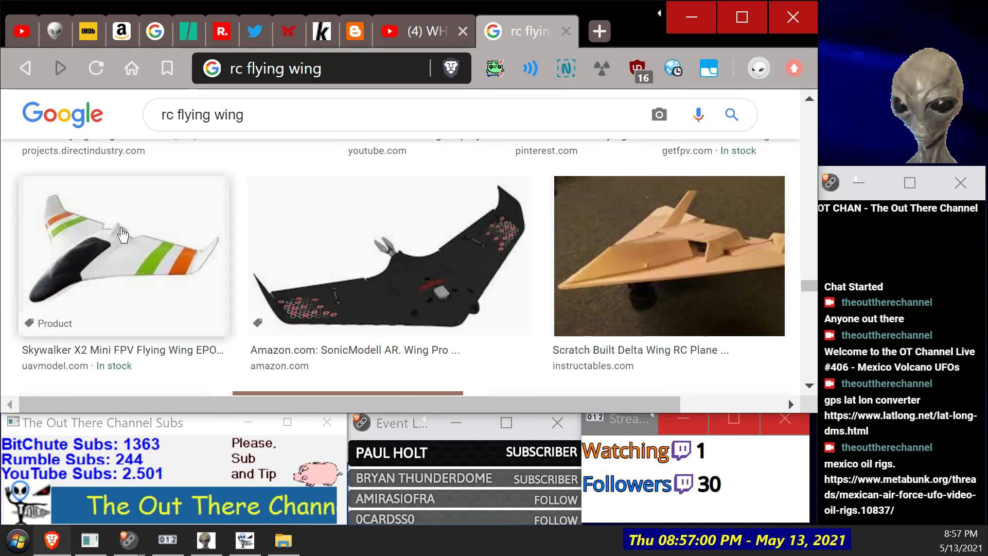
pyautogui.scroll(-15, 123, 234)
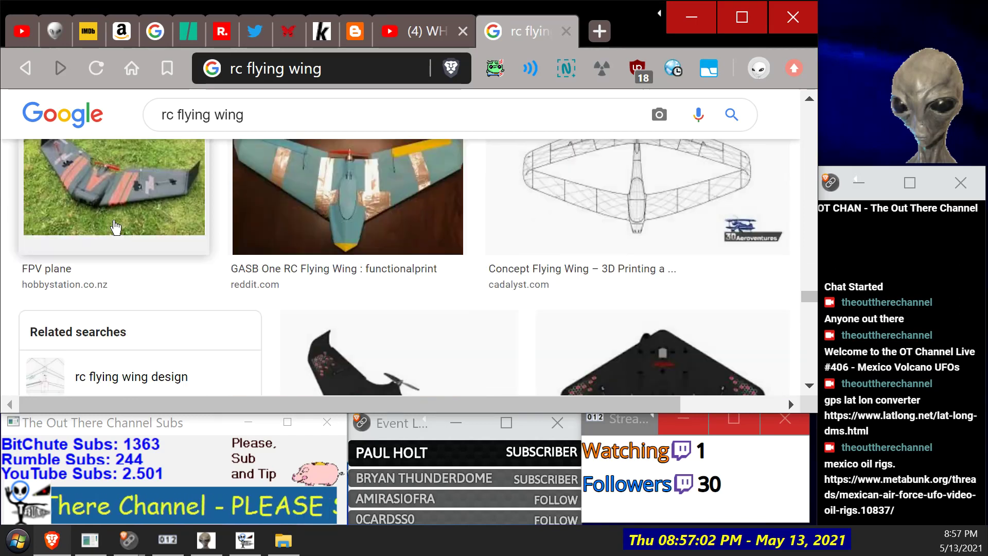
pyautogui.scroll(-6, 100, 218)
pyautogui.scroll(6, 103, 219)
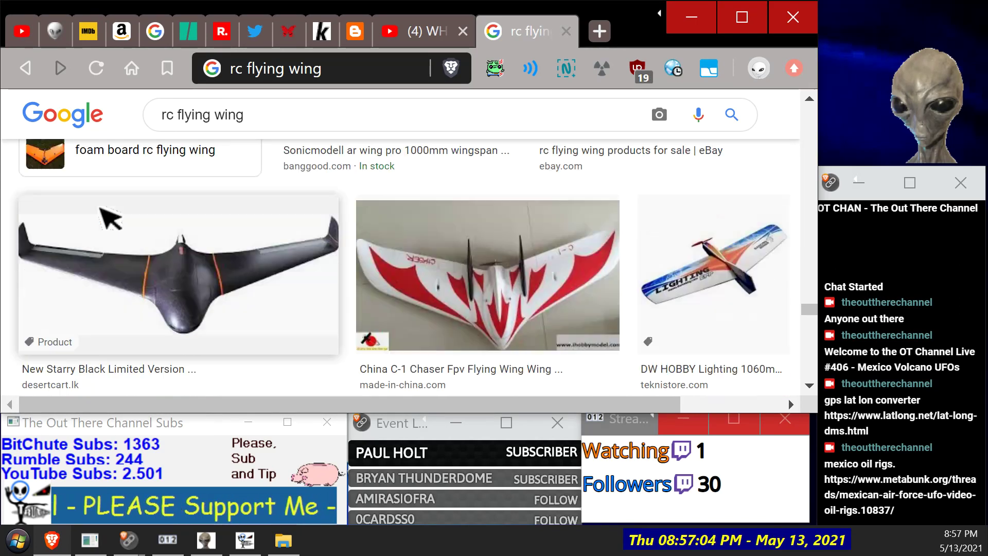
pyautogui.scroll(-10, 103, 212)
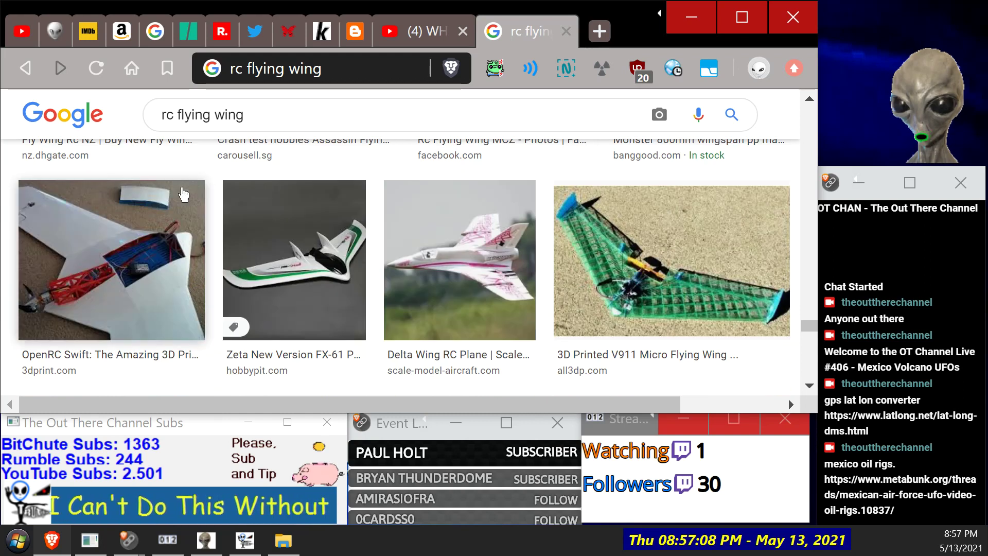
pyautogui.scroll(-6, 183, 195)
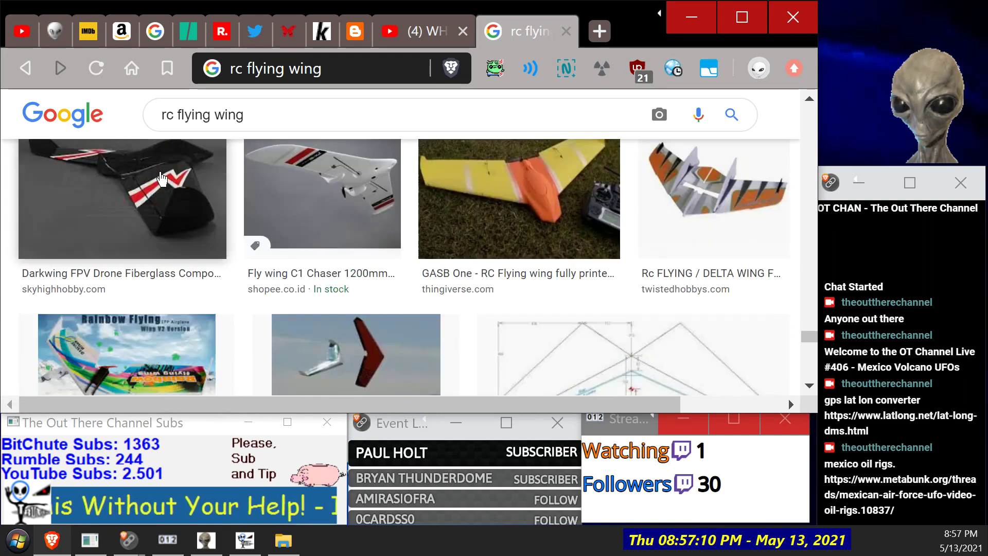
pyautogui.scroll(-2, 163, 179)
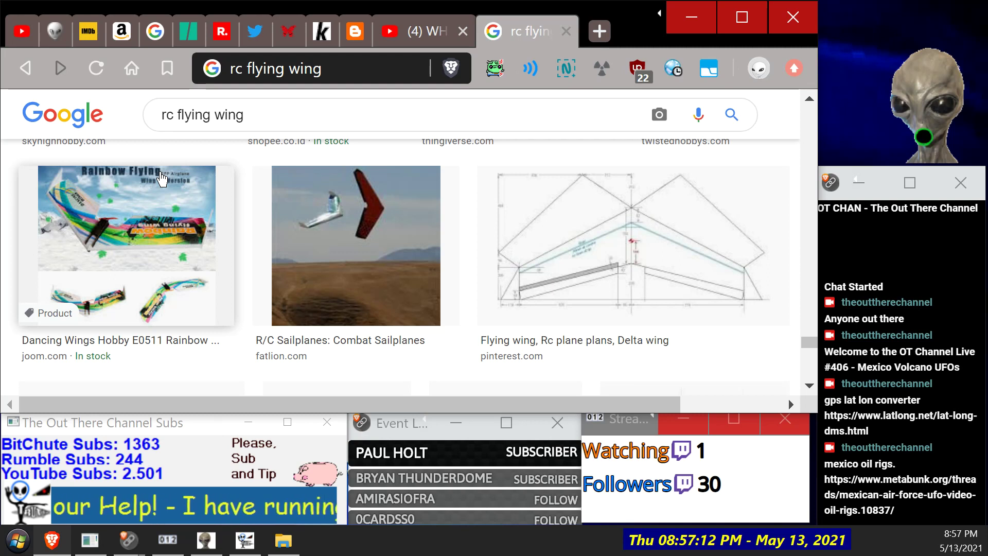
pyautogui.scroll(-8, 162, 179)
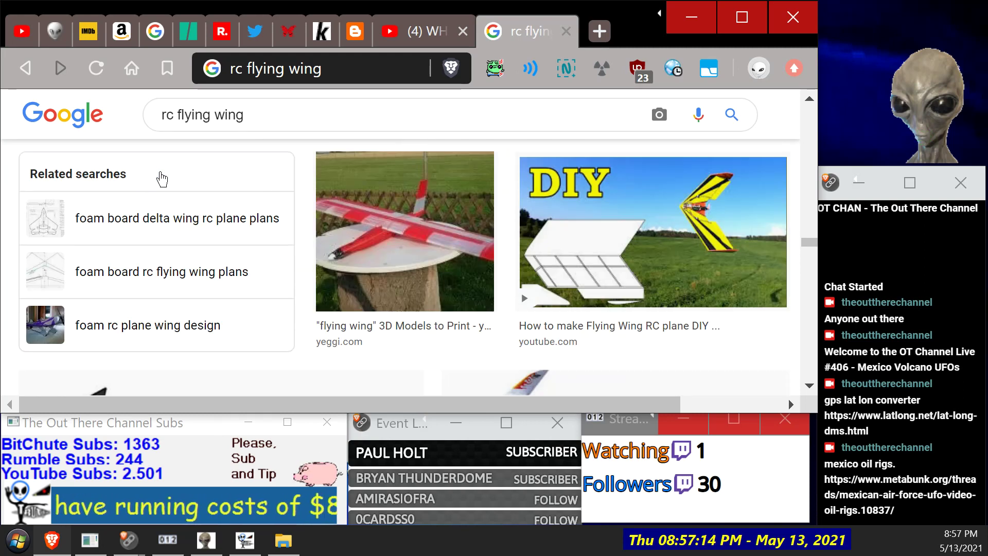
pyautogui.scroll(-4, 162, 179)
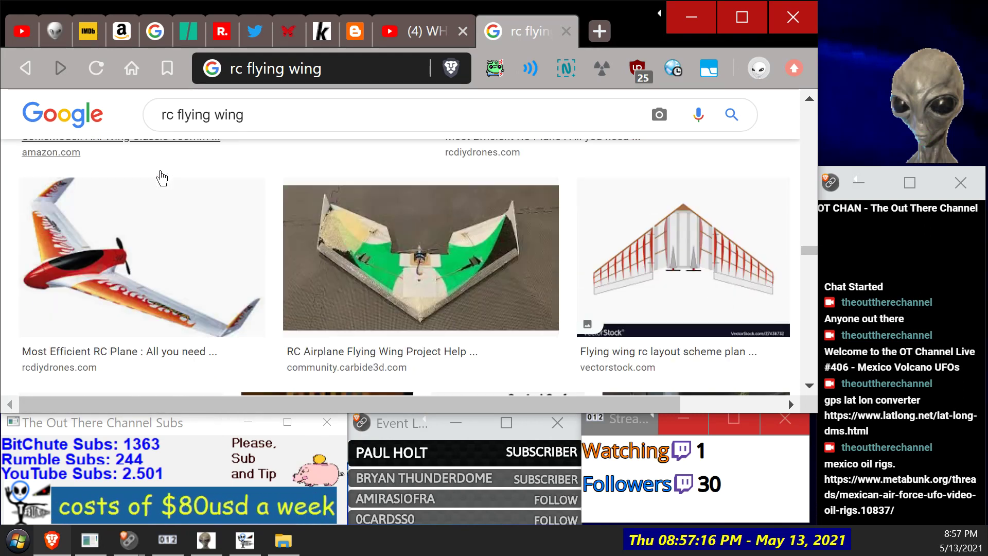
pyautogui.scroll(-3, 163, 175)
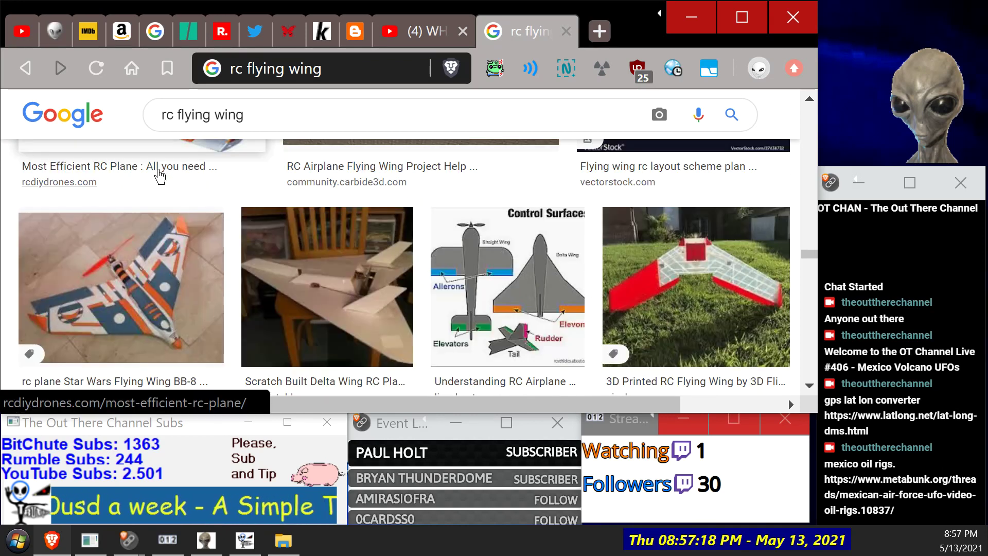
pyautogui.scroll(-8, 160, 176)
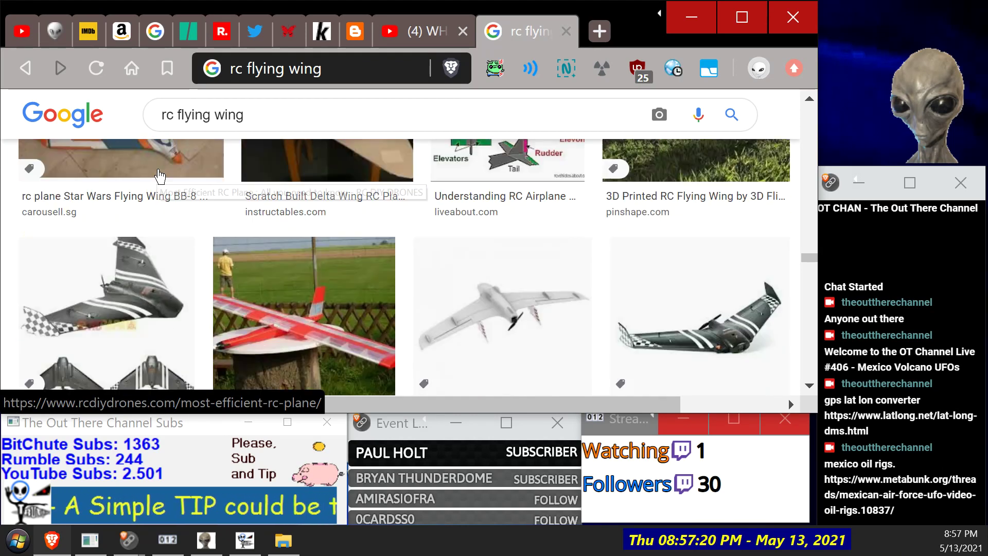
pyautogui.scroll(-1, 161, 176)
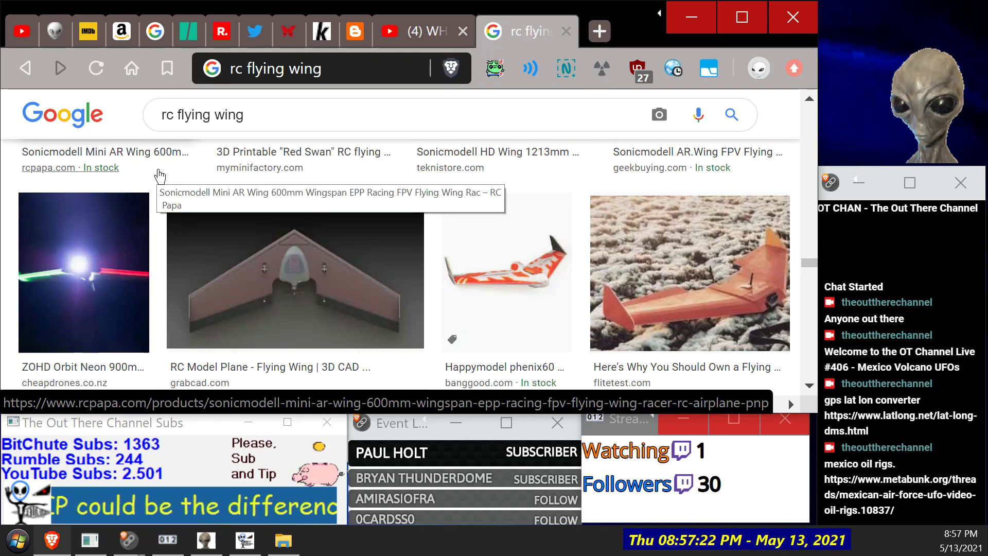
pyautogui.scroll(-7, 160, 176)
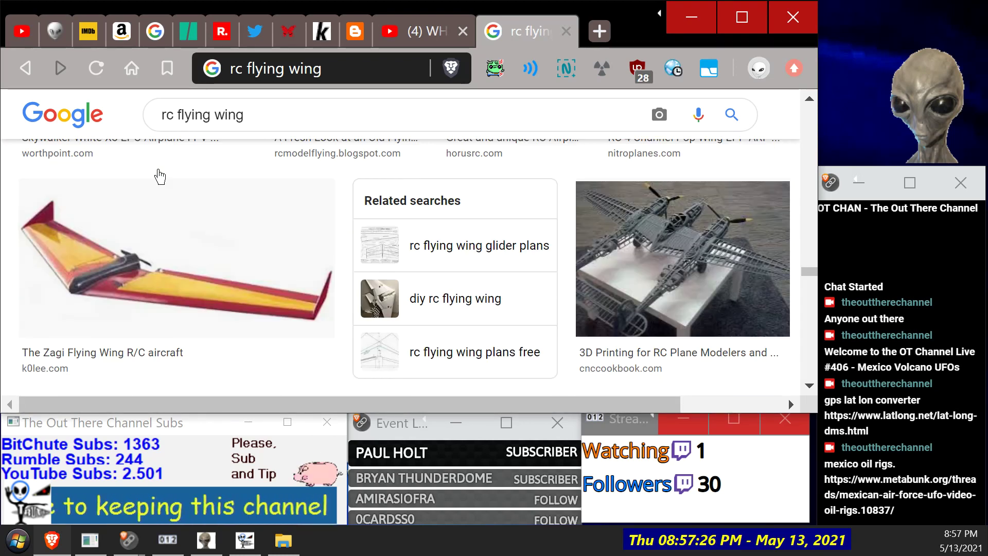
pyautogui.scroll(-6, 160, 176)
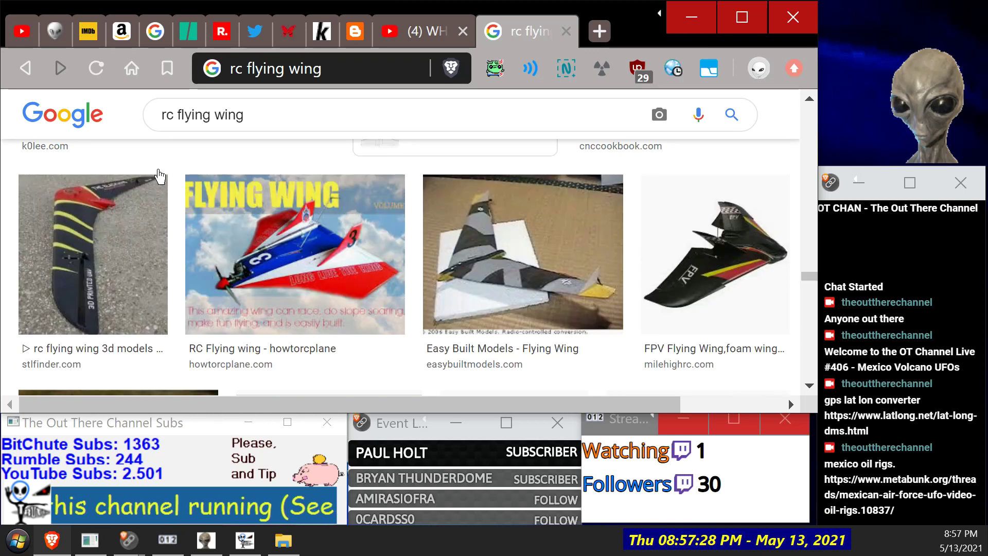
pyautogui.scroll(-5, 160, 172)
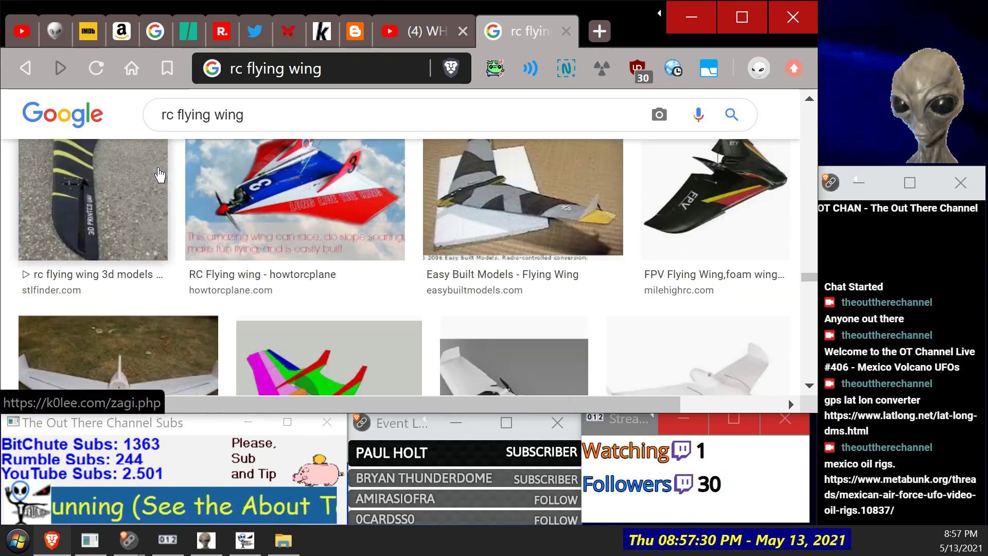
pyautogui.scroll(-1, 160, 176)
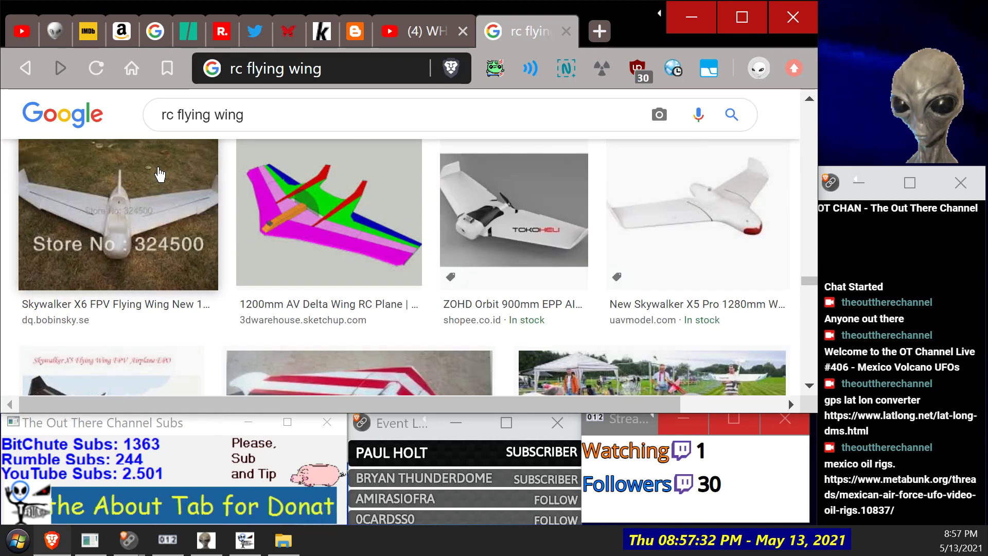
# Step: Look over the flying wing model photos around the Skywalker and ZETA FX-79 image results
pyautogui.scroll(1, 160, 176)
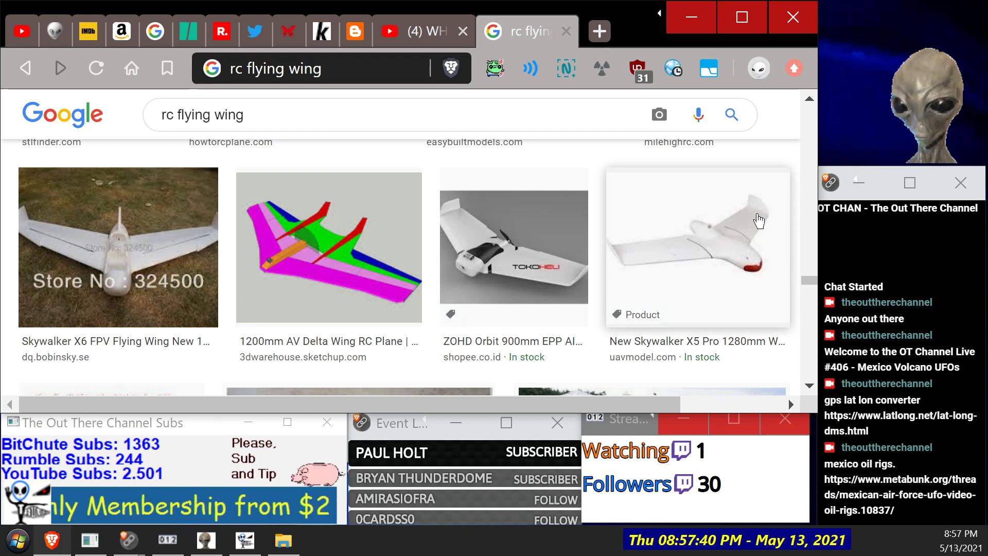
pyautogui.scroll(-5, 759, 221)
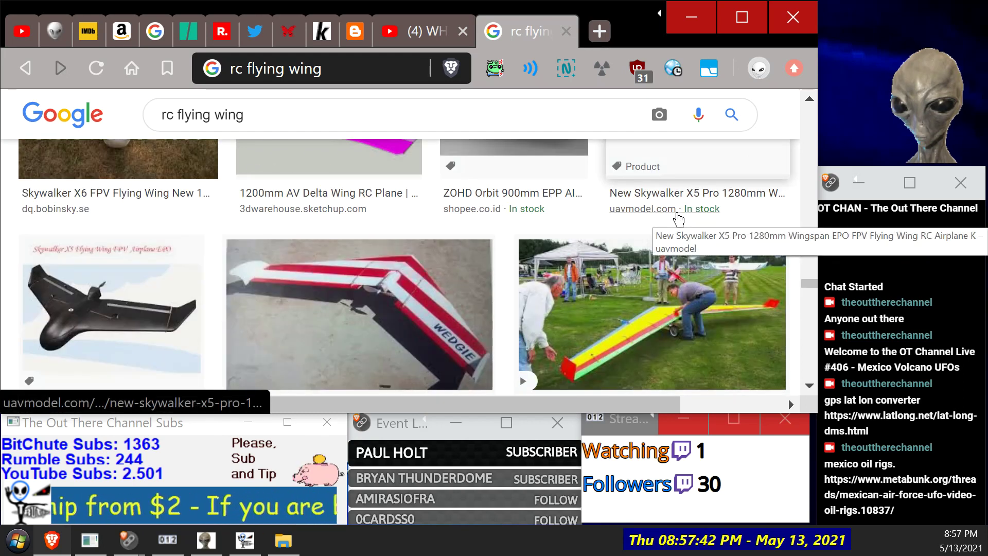
pyautogui.scroll(-2, 673, 218)
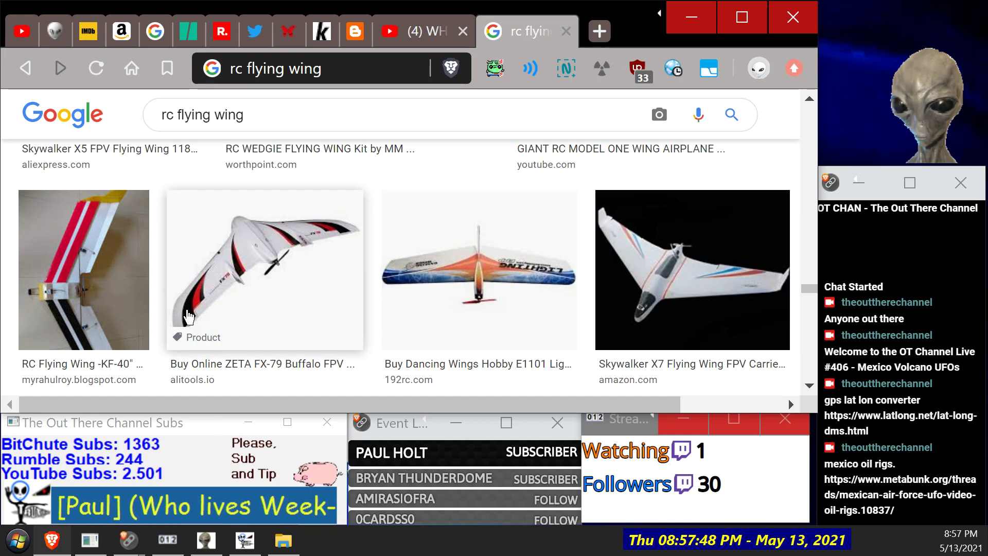
# Step: Switch to the YouTube video "WHAT Did We Just Find On Antarctica?" and jump back to 3:54
pyautogui.click(424, 37)
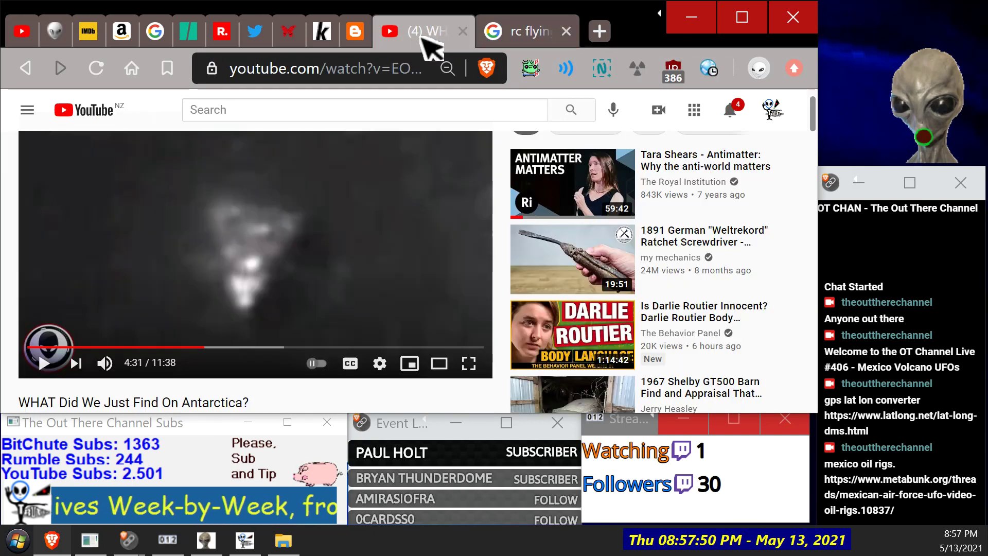
pyautogui.click(181, 348)
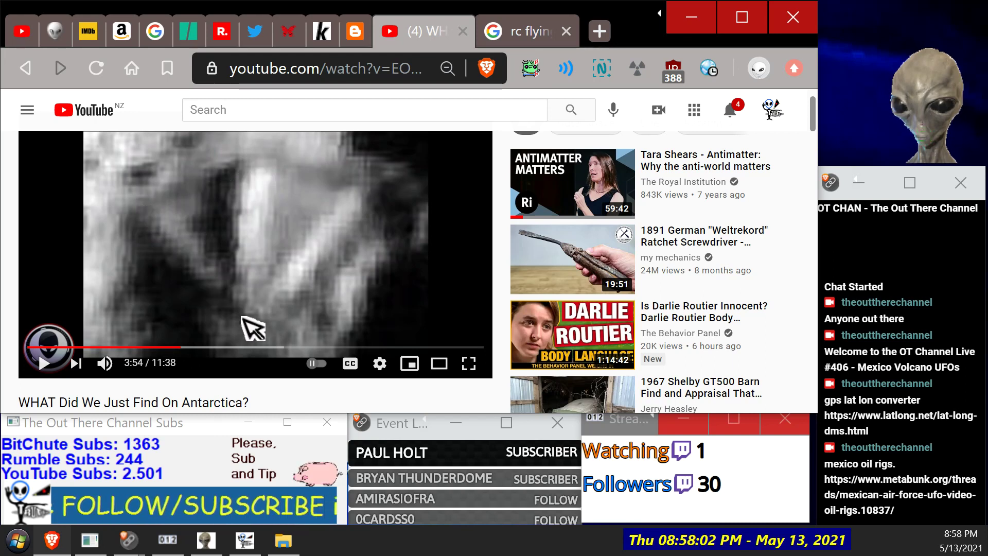
# Step: Return to the "rc flying wing" image results and examine the shapes and sizes of the models further down
pyautogui.click(489, 25)
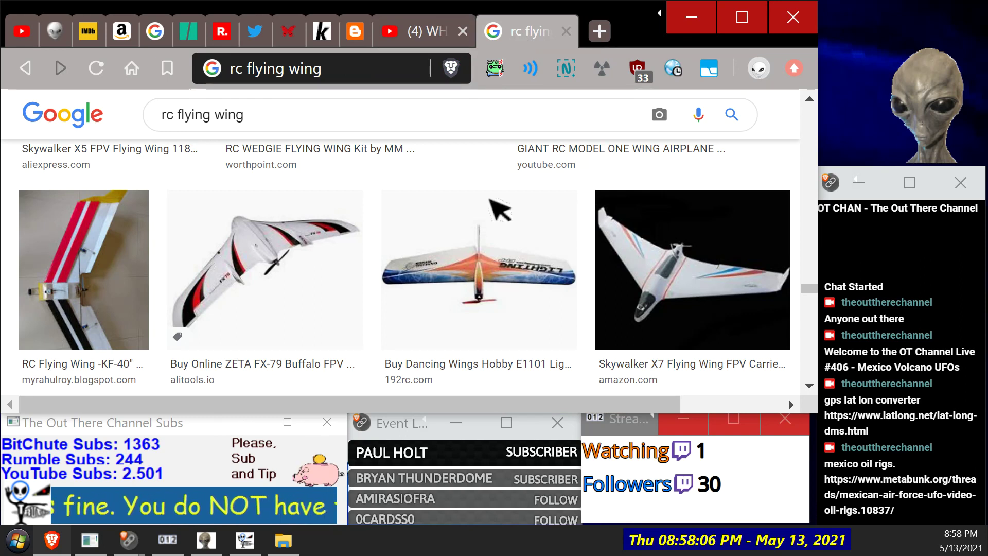
pyautogui.scroll(-4, 452, 221)
pyautogui.scroll(-3, 452, 218)
pyautogui.scroll(-2, 452, 219)
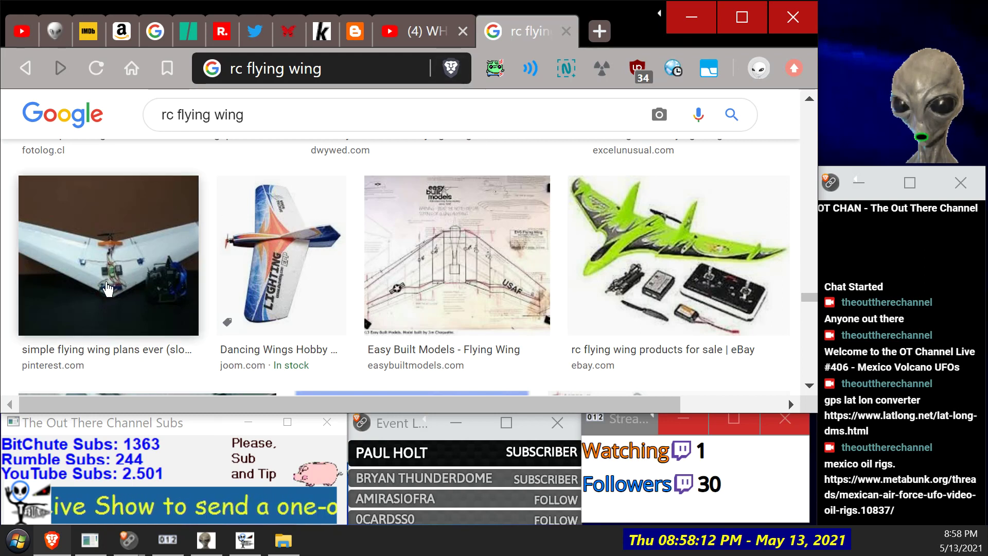
pyautogui.scroll(-7, 364, 314)
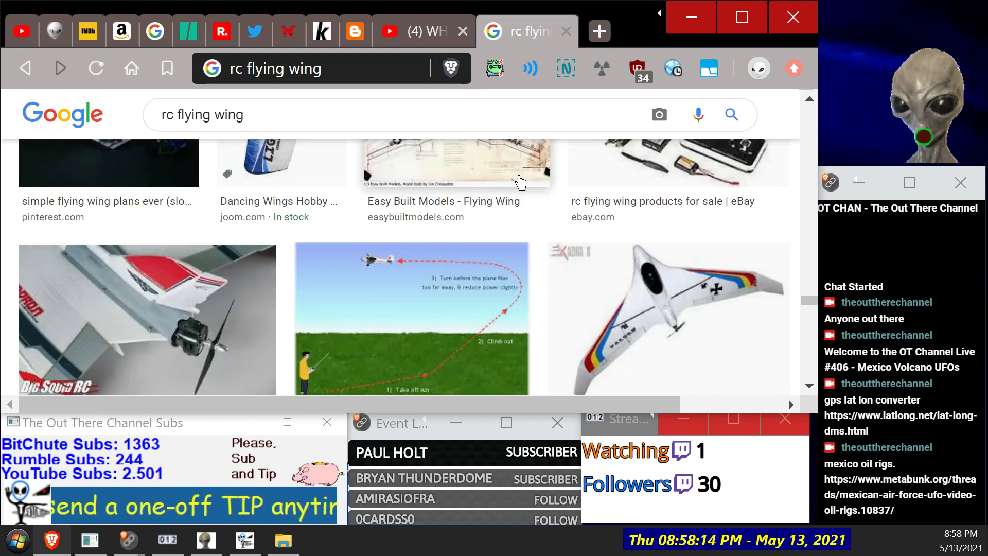
pyautogui.scroll(-6, 521, 182)
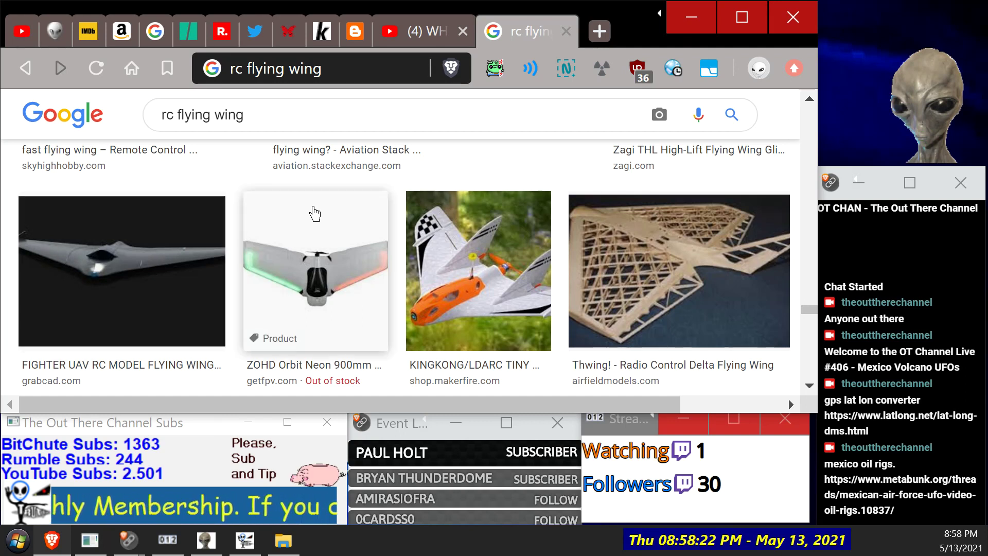
pyautogui.scroll(-5, 314, 214)
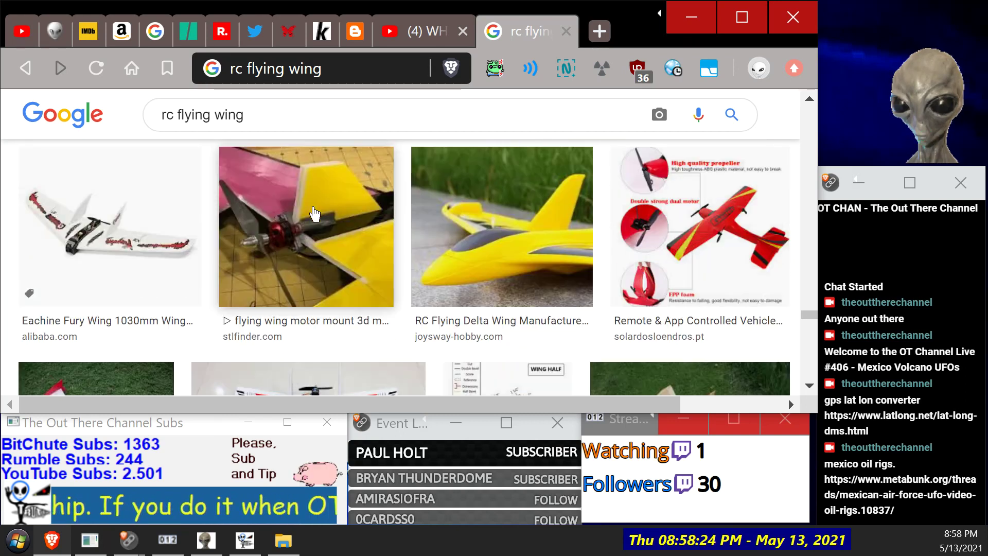
pyautogui.scroll(-4, 314, 213)
pyautogui.scroll(-1, 314, 214)
pyautogui.scroll(-10, 315, 214)
pyautogui.scroll(-10, 307, 202)
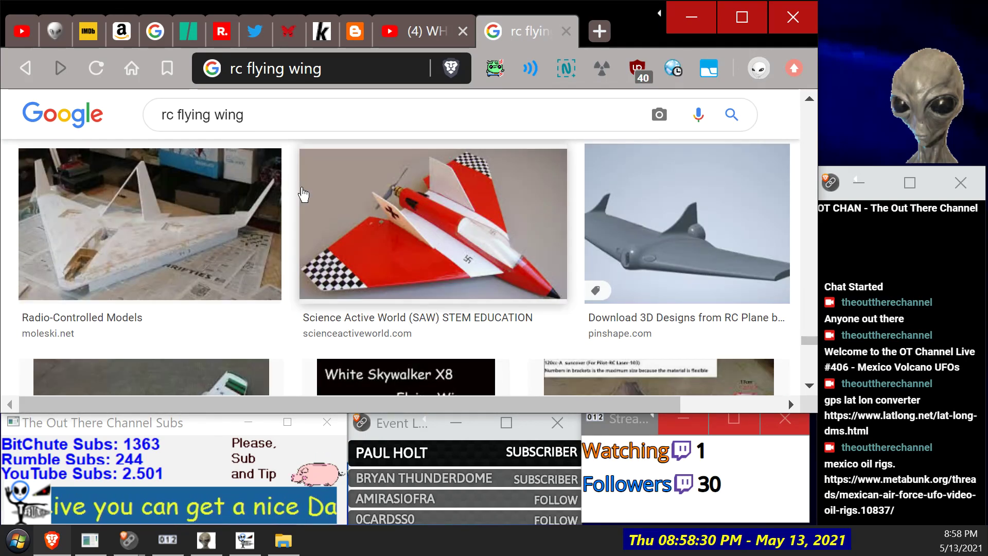
pyautogui.scroll(-10, 304, 194)
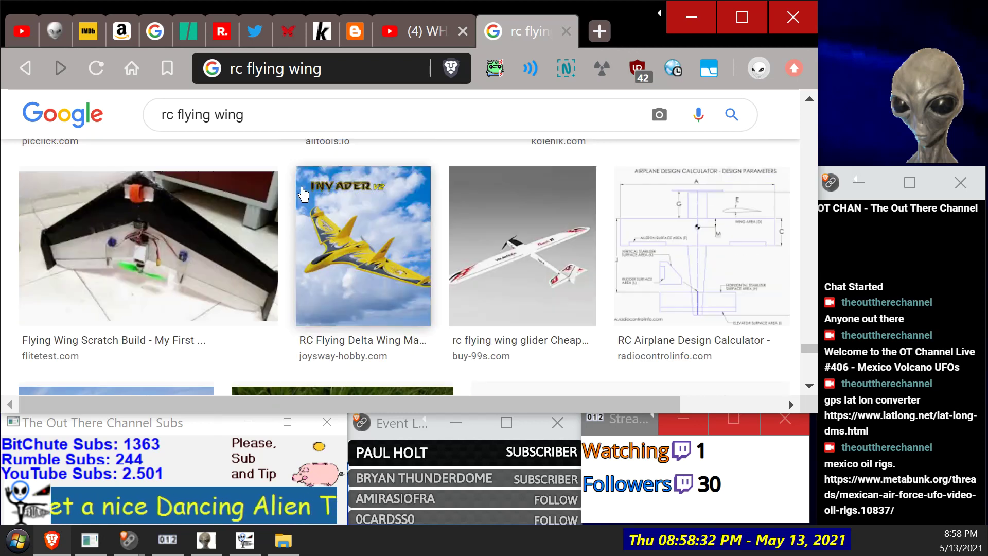
pyautogui.scroll(-4, 304, 189)
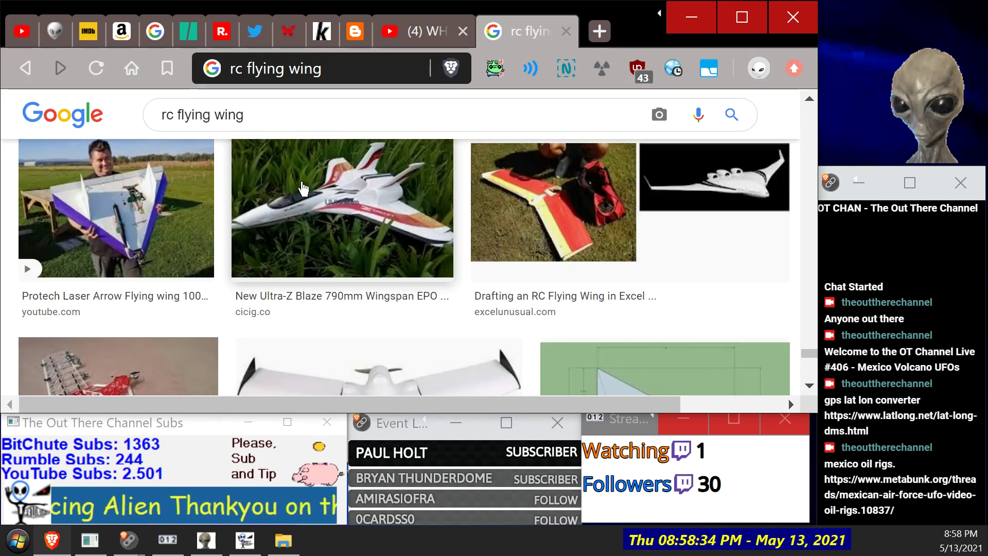
pyautogui.scroll(-2, 303, 189)
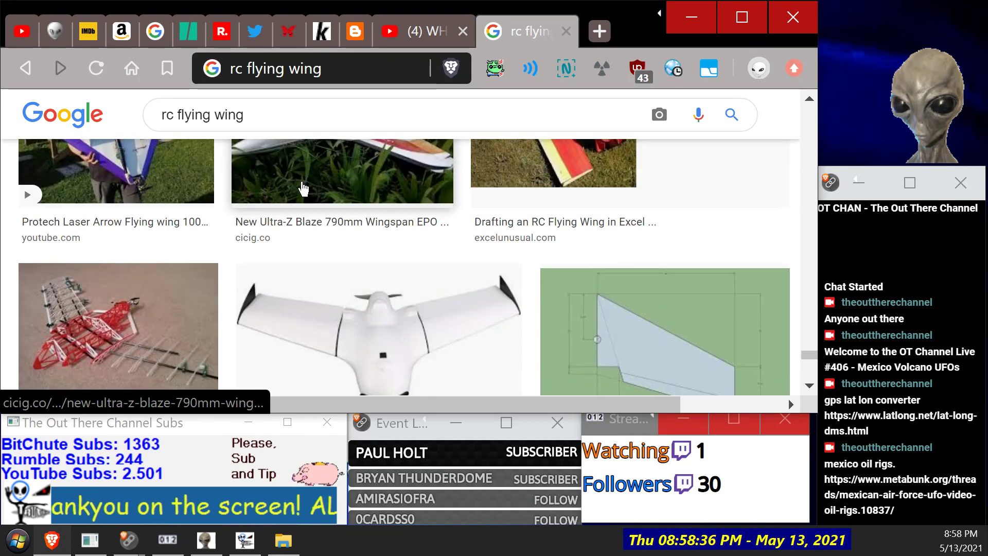
pyautogui.scroll(-10, 304, 189)
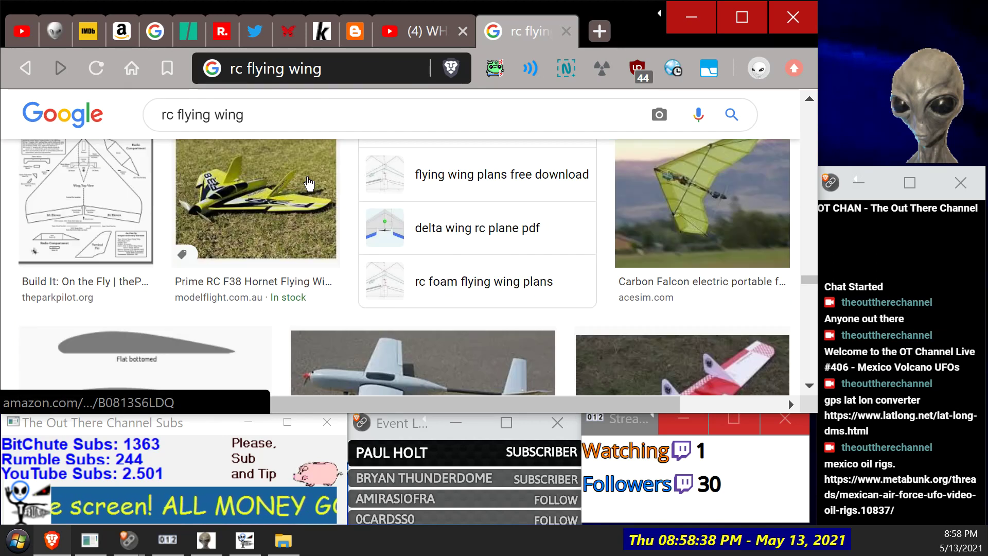
pyautogui.scroll(-10, 309, 184)
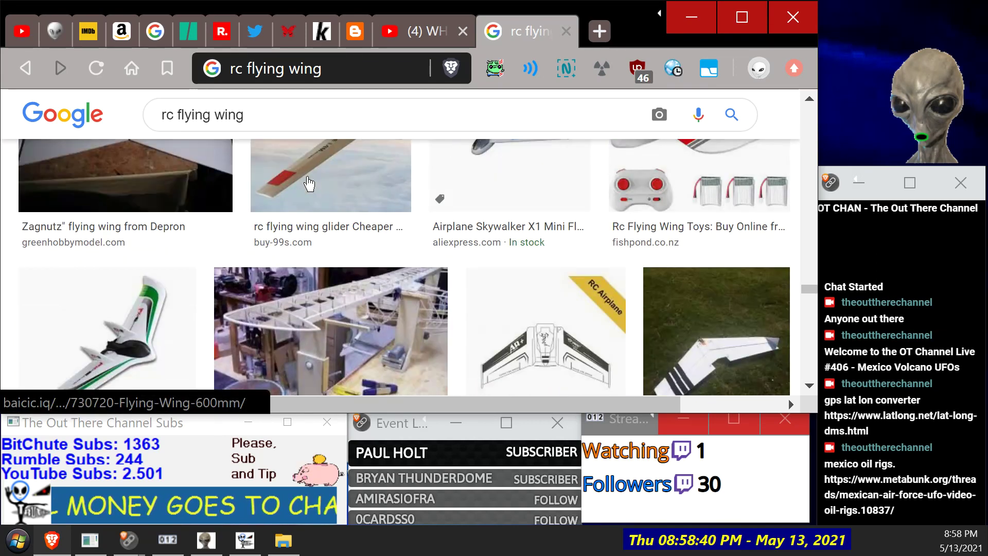
pyautogui.scroll(-10, 309, 184)
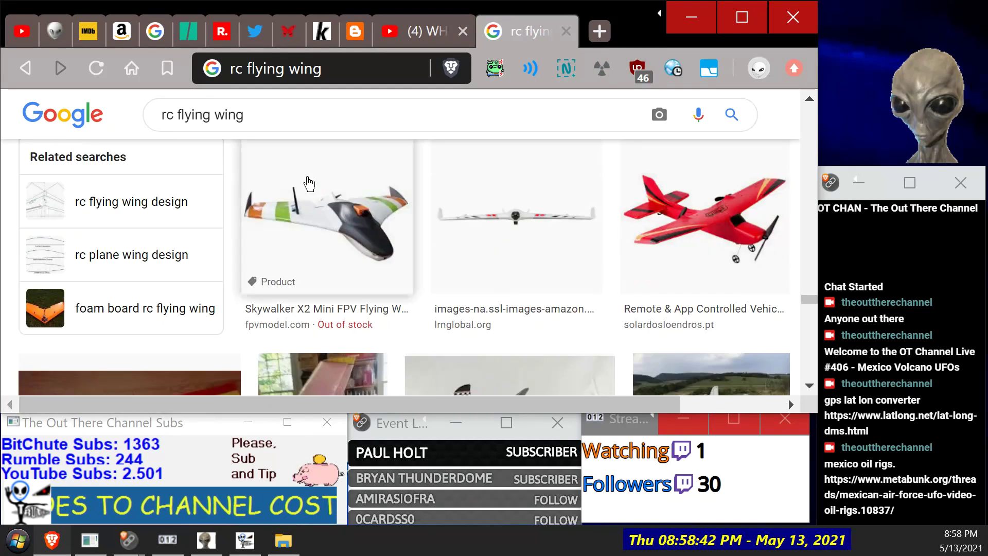
# Step: Extend the address bar query to "rc flying wingmnan size" and run the web search
pyautogui.click(346, 71)
pyautogui.click(347, 72)
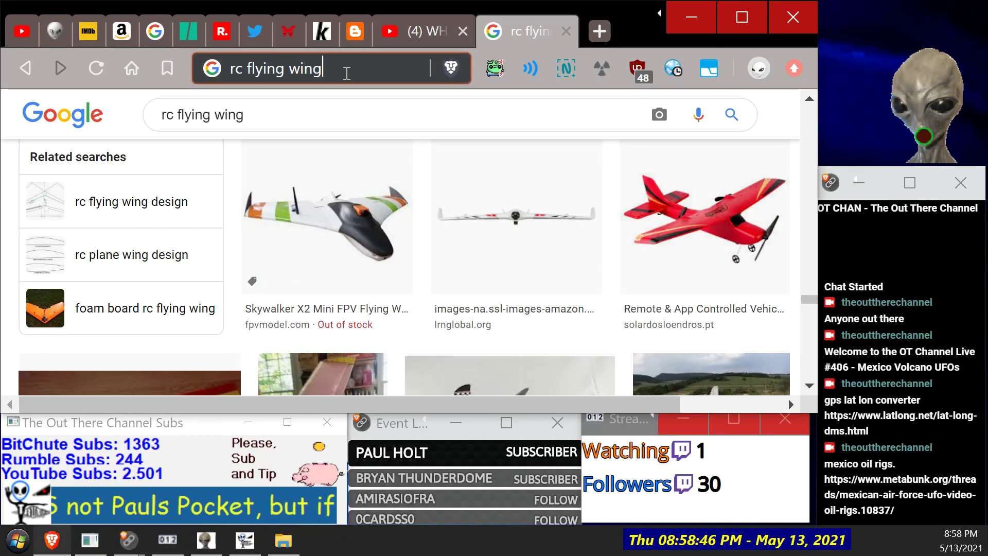
pyautogui.write('mnan size')
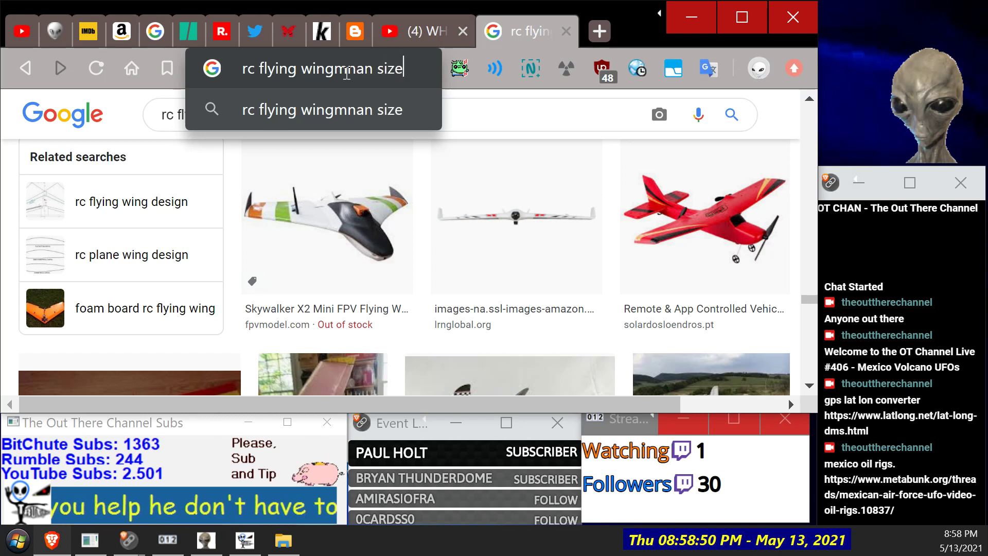
pyautogui.press('Return')
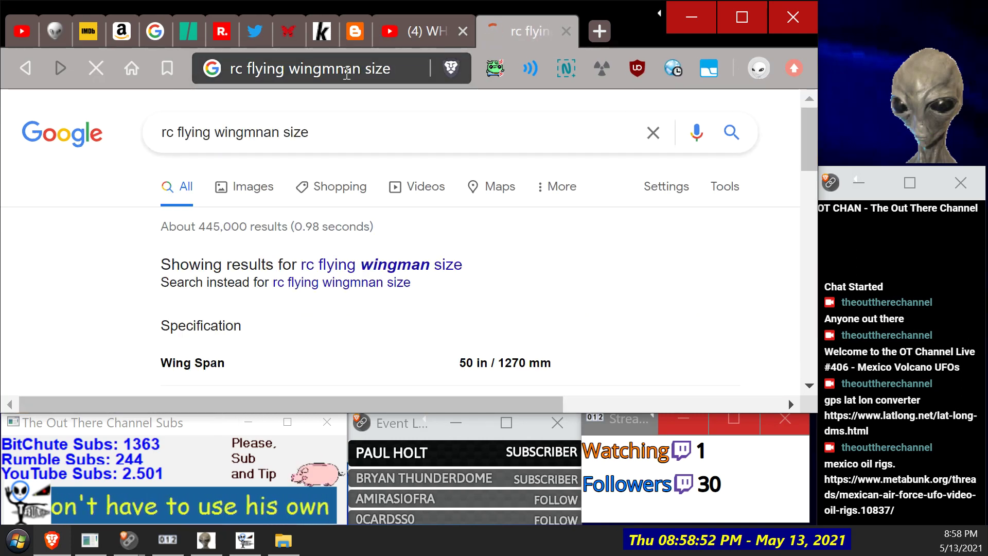
# Step: Examine the web results for the wingman size query, including the videos, articles and the specification snippet
pyautogui.scroll(-10, 512, 172)
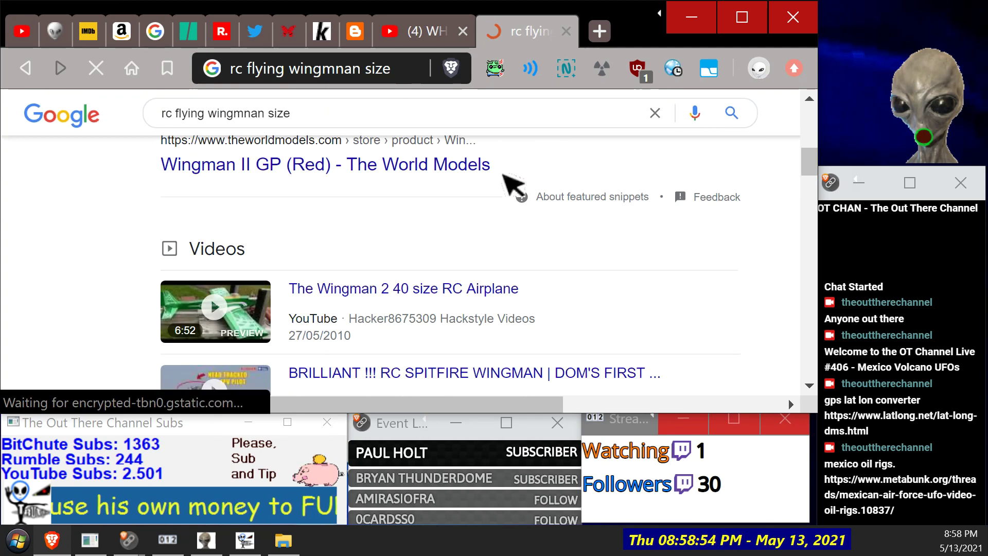
pyautogui.scroll(5, 510, 183)
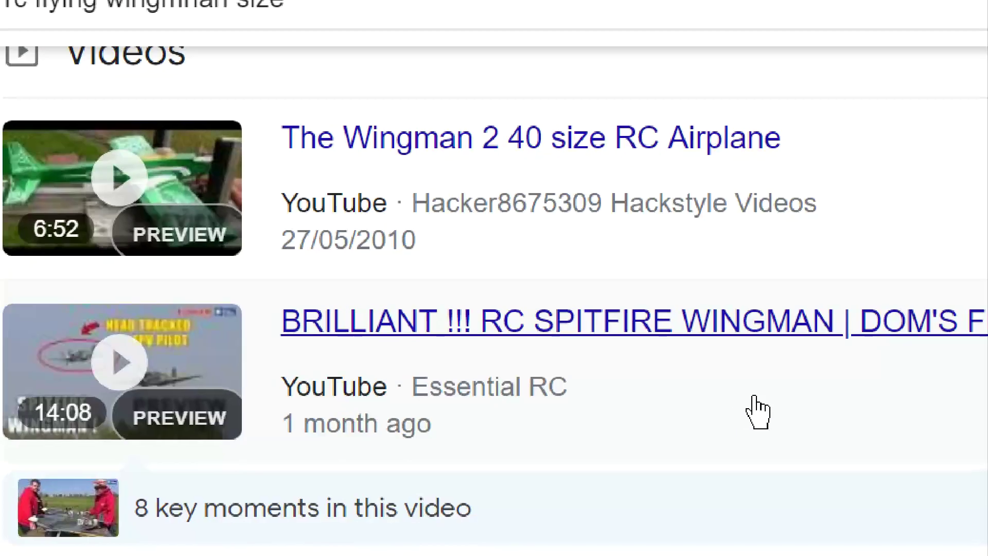
pyautogui.scroll(-3, 346, 348)
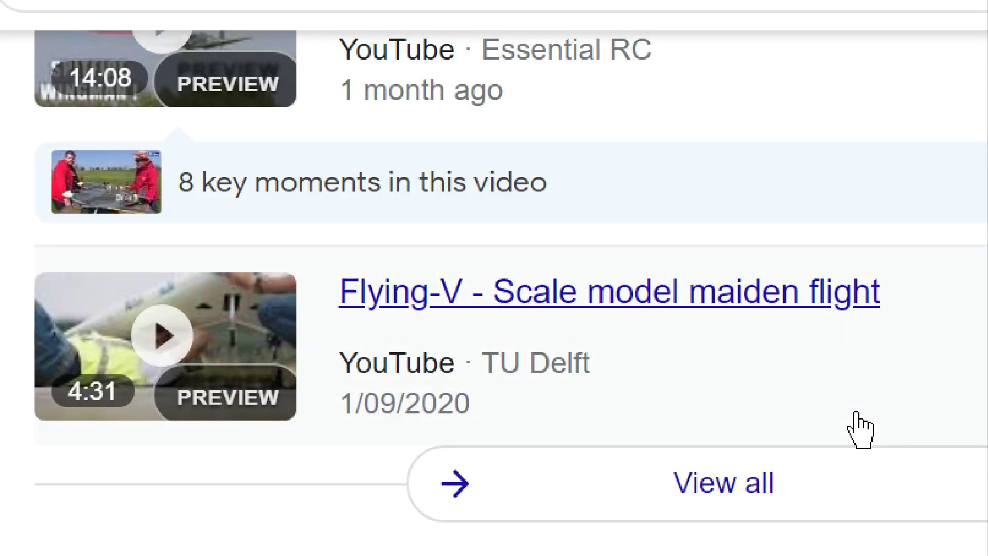
pyautogui.scroll(2, 860, 429)
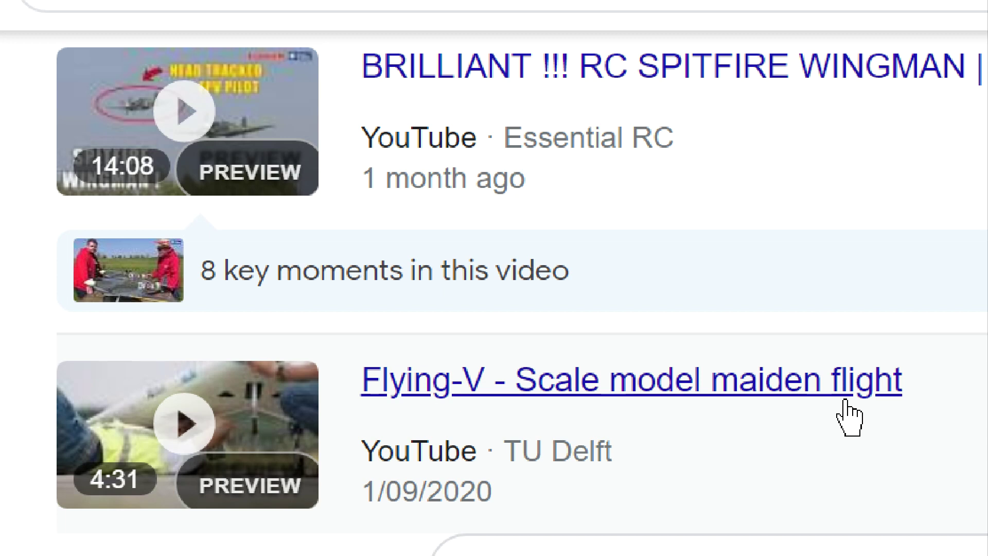
pyautogui.scroll(10, 803, 380)
pyautogui.scroll(-2, 813, 378)
pyautogui.scroll(-20, 814, 316)
pyautogui.scroll(-15, 814, 316)
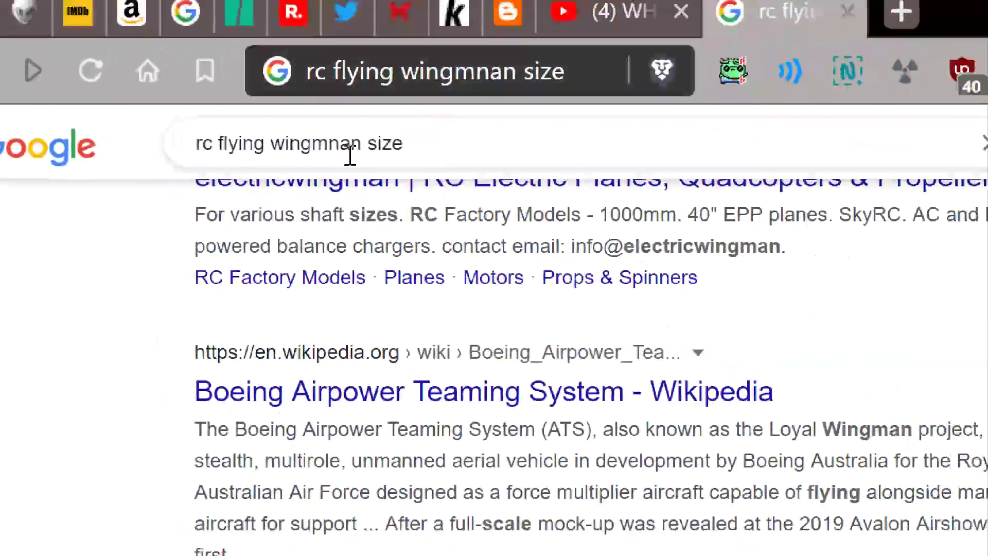
pyautogui.scroll(6, 366, 129)
pyautogui.scroll(8, 222, 214)
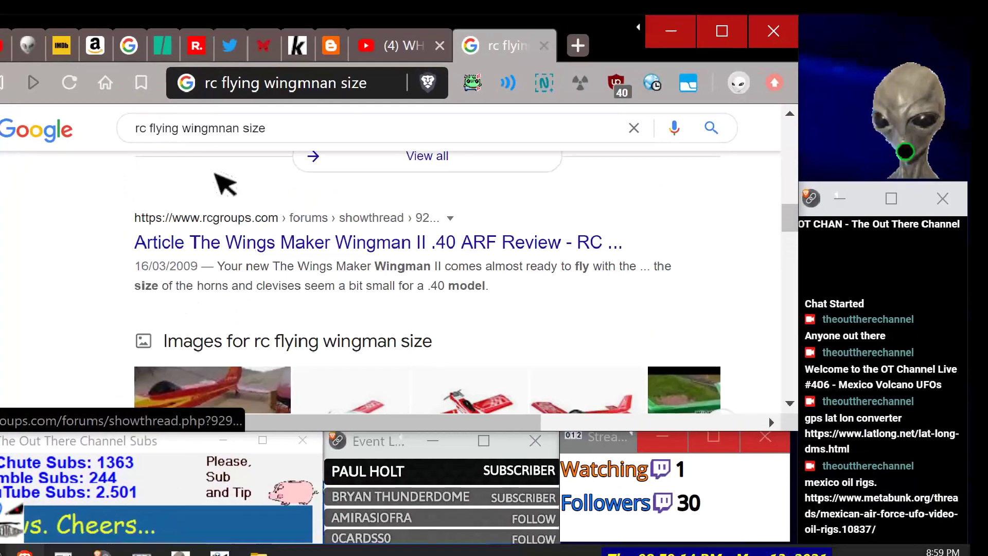
pyautogui.scroll(12, 225, 184)
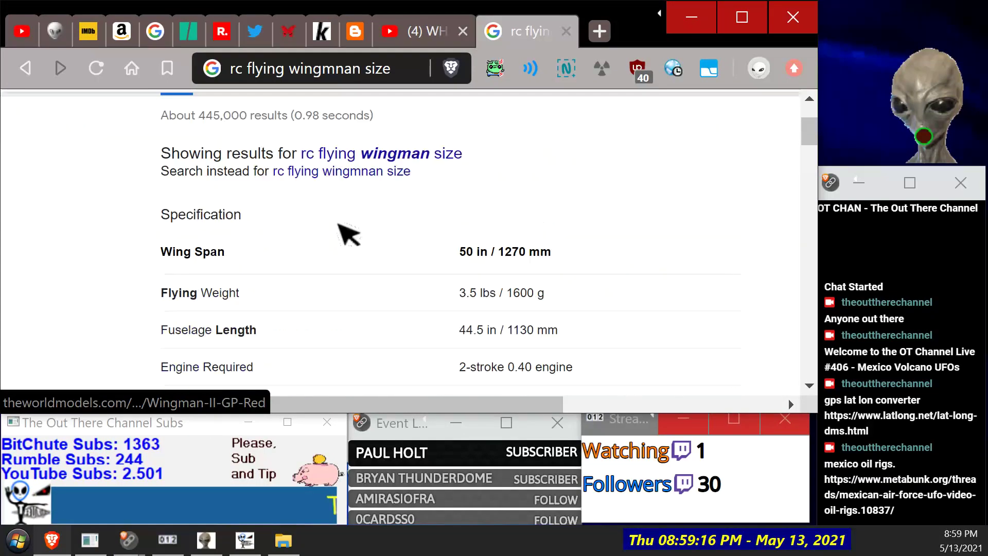
# Step: Show the image results for "rc flying wingman size" and look through the aircraft photos
pyautogui.scroll(3, 347, 234)
pyautogui.click(252, 195)
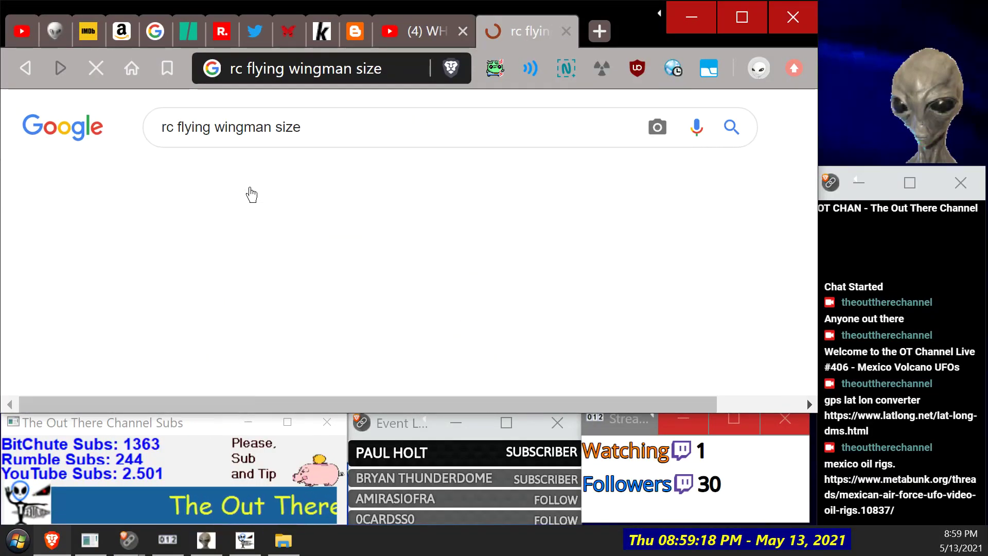
pyautogui.scroll(-5, 587, 183)
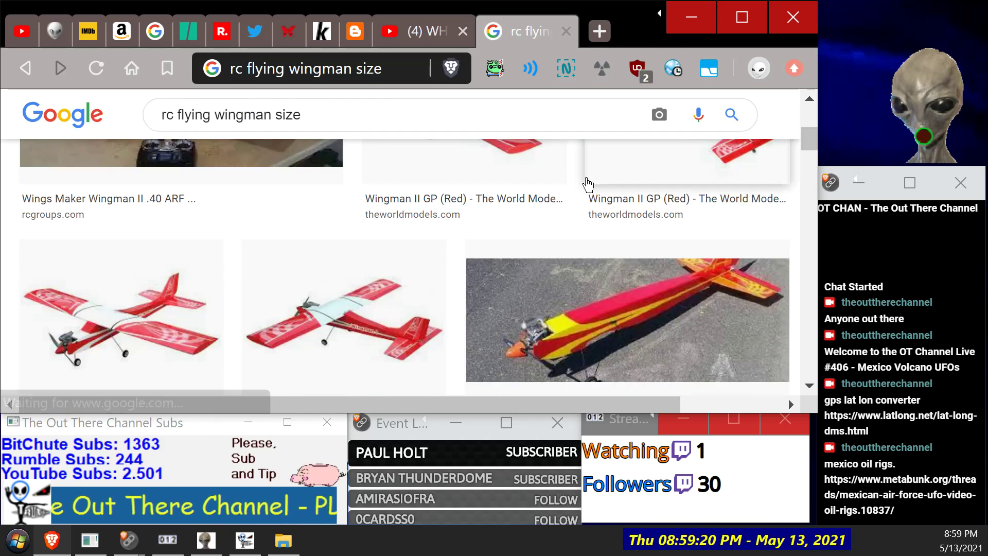
pyautogui.scroll(-3, 587, 183)
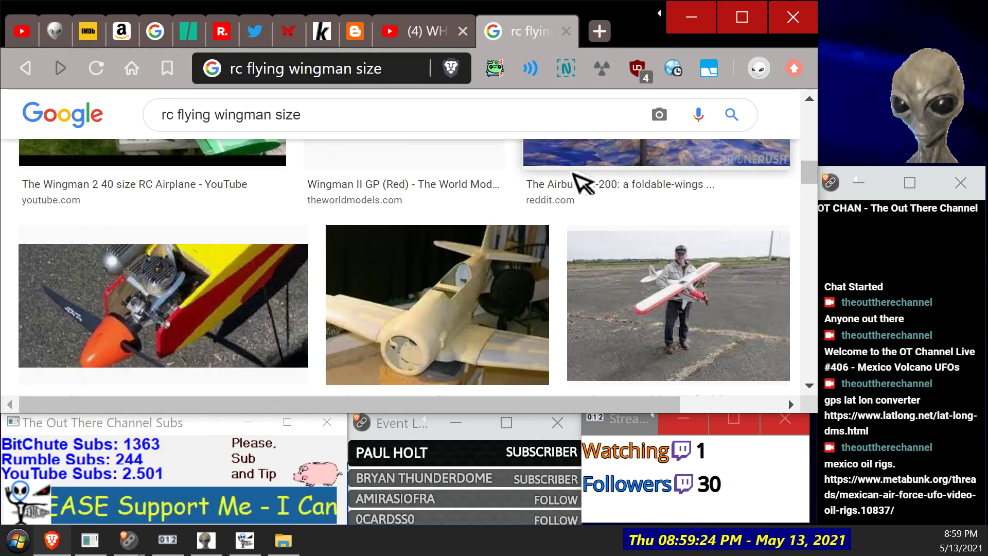
pyautogui.scroll(-4, 567, 175)
pyautogui.scroll(-8, 491, 139)
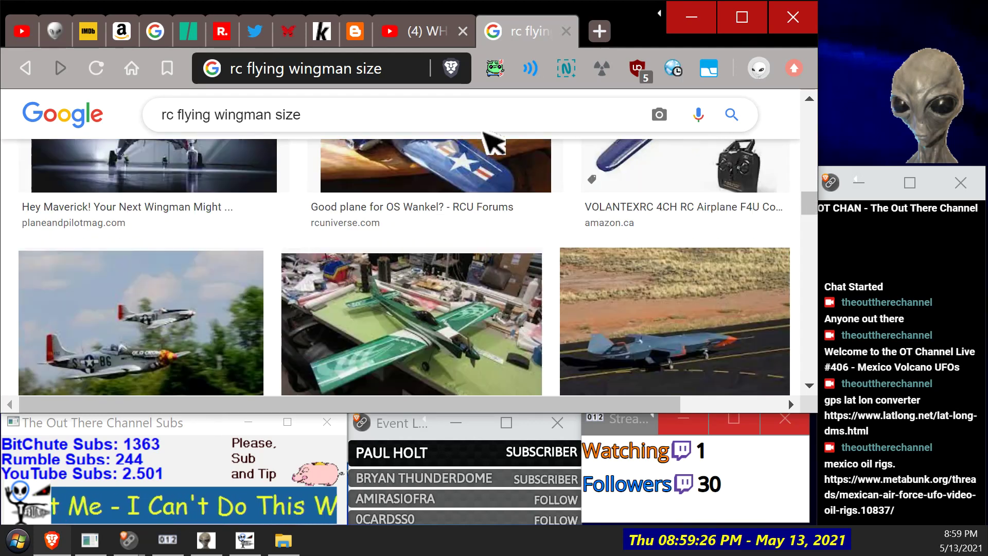
pyautogui.scroll(-10, 455, 118)
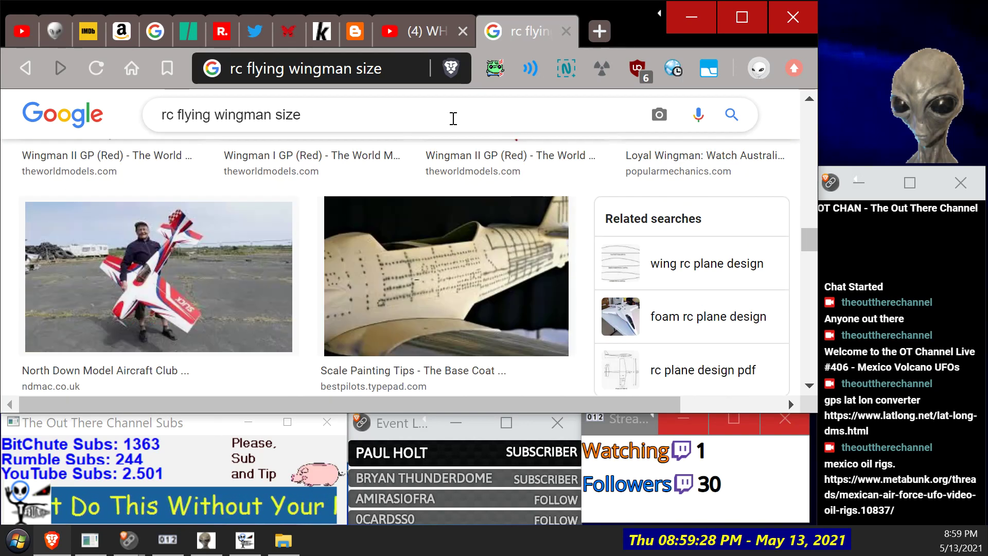
pyautogui.scroll(-3, 452, 118)
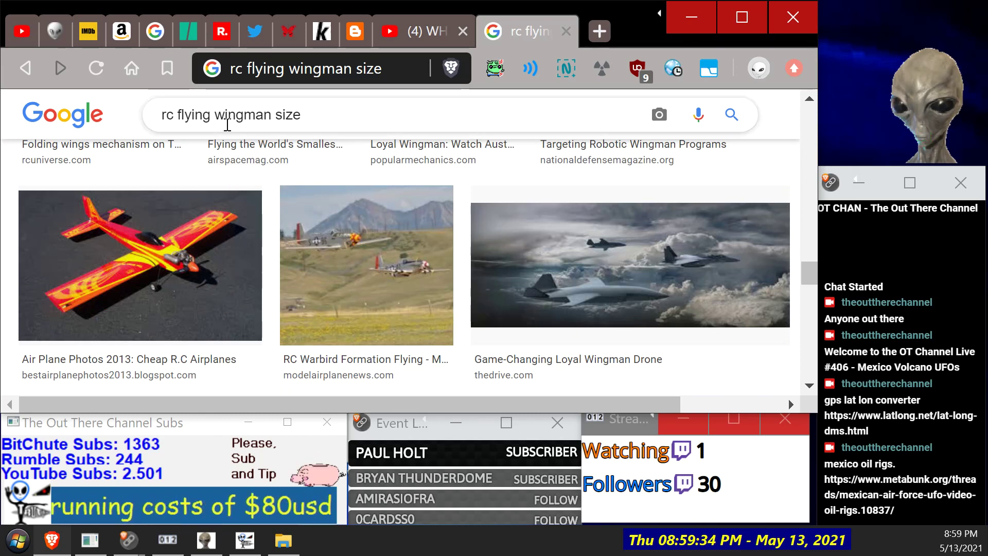
# Step: Split "wingman" into two words and search images for "rc flying wing man size"
pyautogui.click(243, 115)
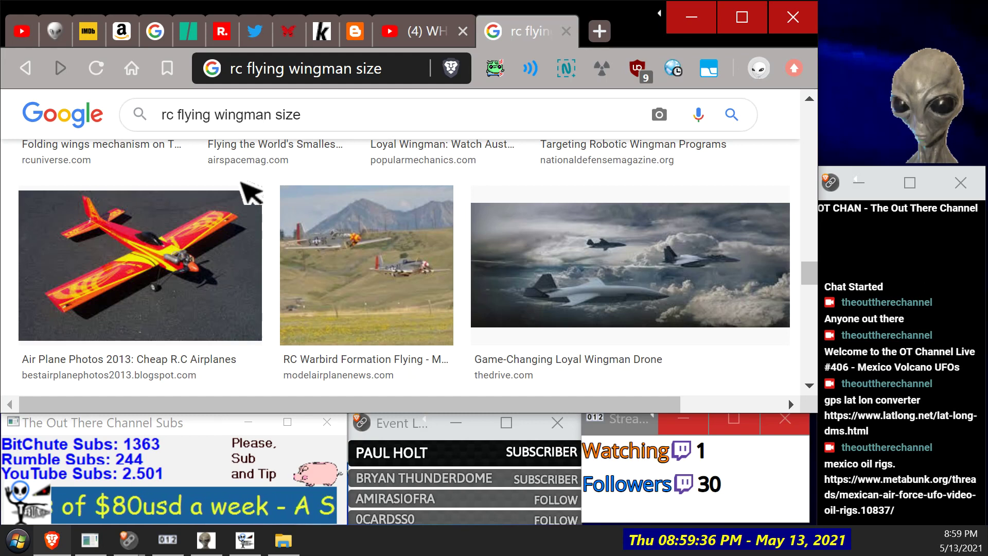
pyautogui.press('Return')
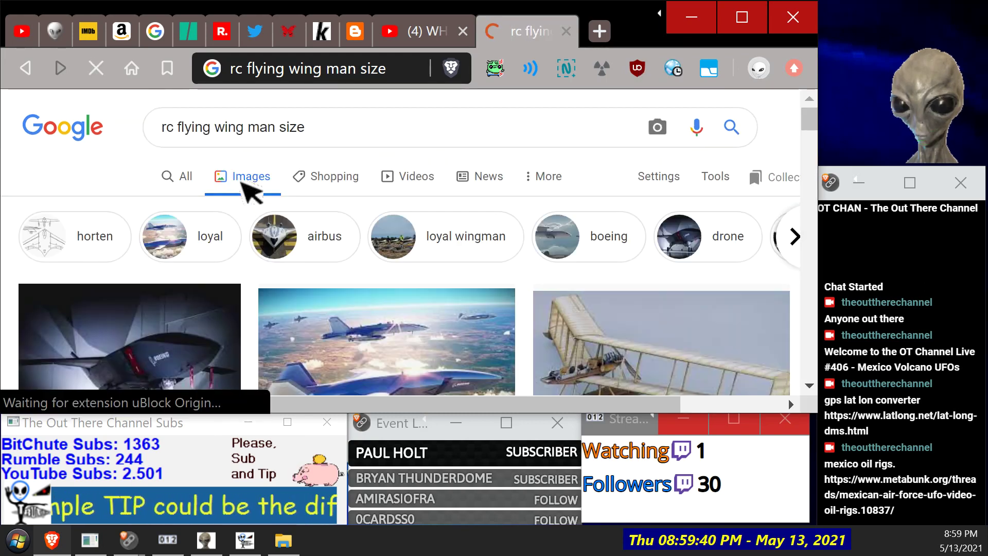
# Step: Look through the image results for "rc flying wing man size" for large RC flying wings resembling the object in the Antarctica video
pyautogui.scroll(-2, 251, 192)
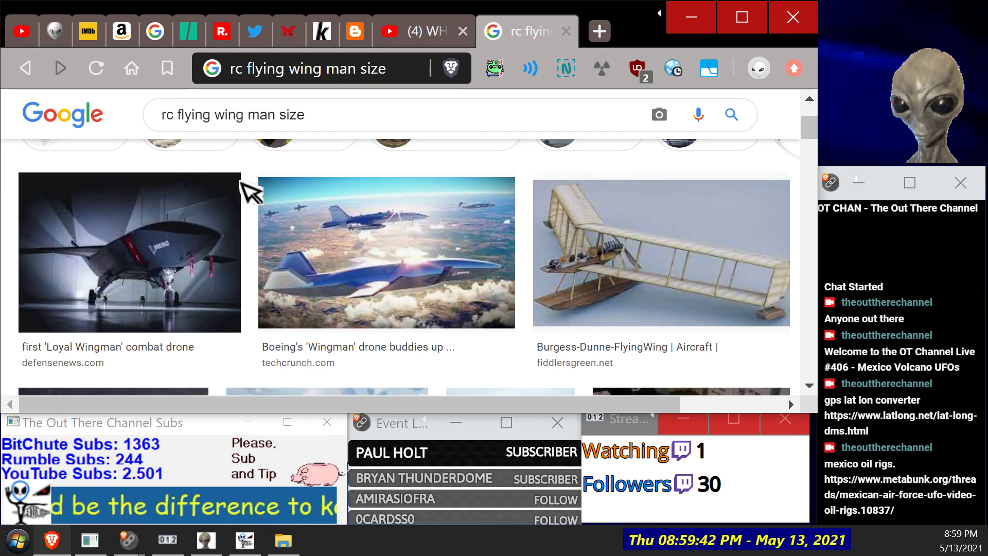
pyautogui.scroll(-3, 251, 191)
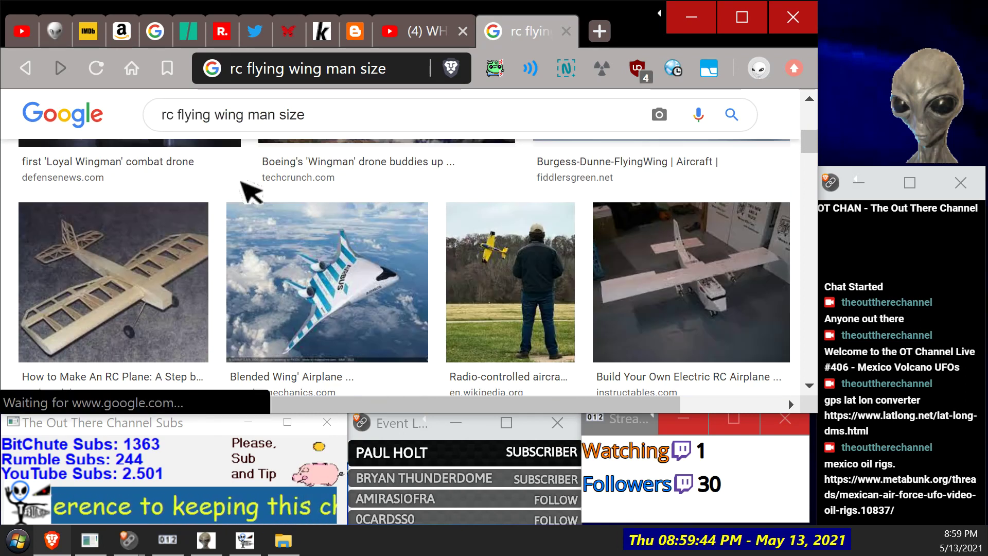
pyautogui.scroll(-7, 251, 192)
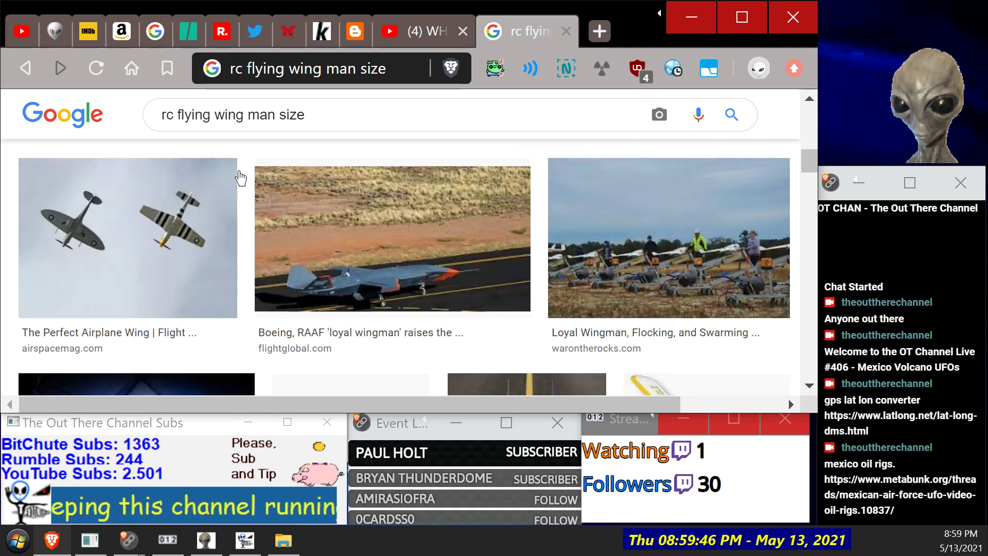
pyautogui.scroll(-3, 242, 174)
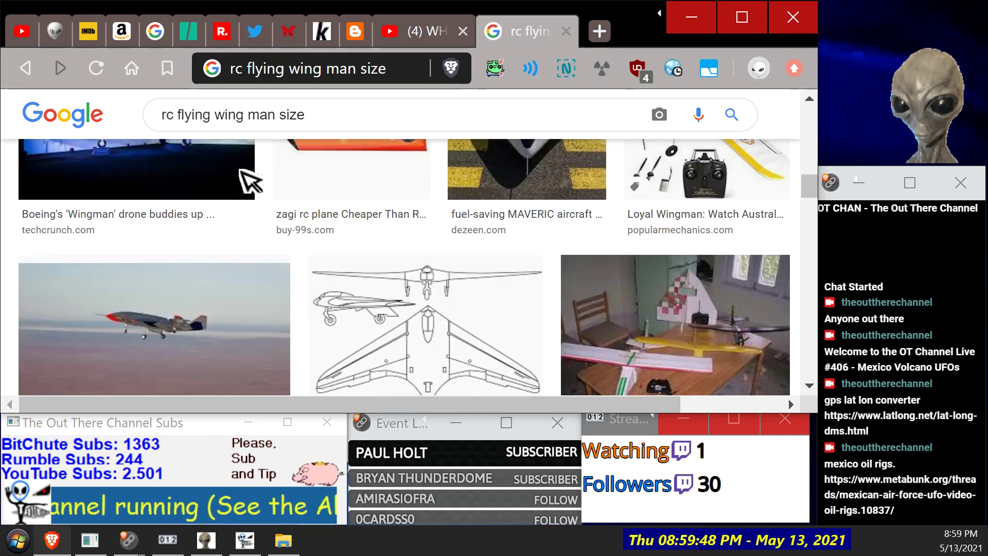
pyautogui.scroll(-3, 239, 176)
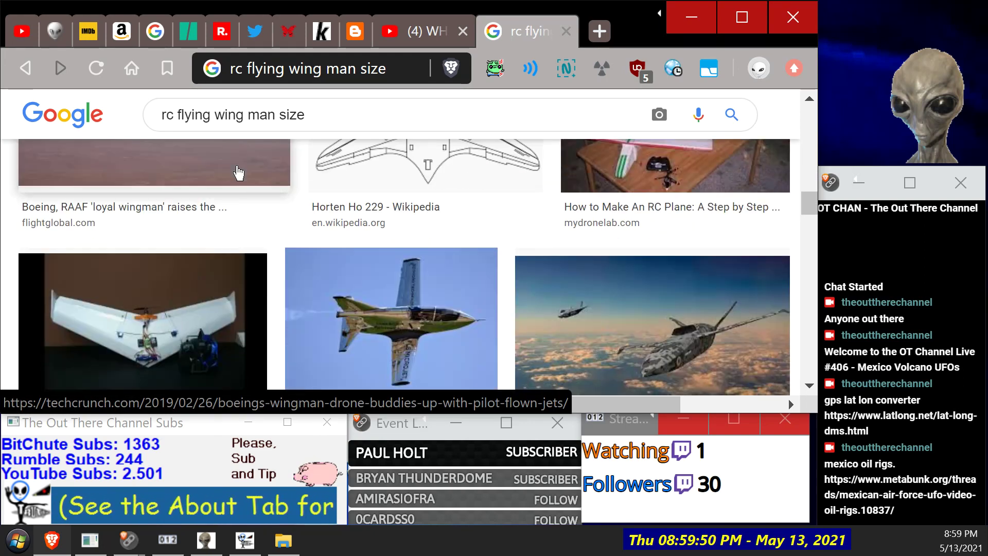
pyautogui.scroll(-4, 239, 173)
pyautogui.scroll(-3, 238, 172)
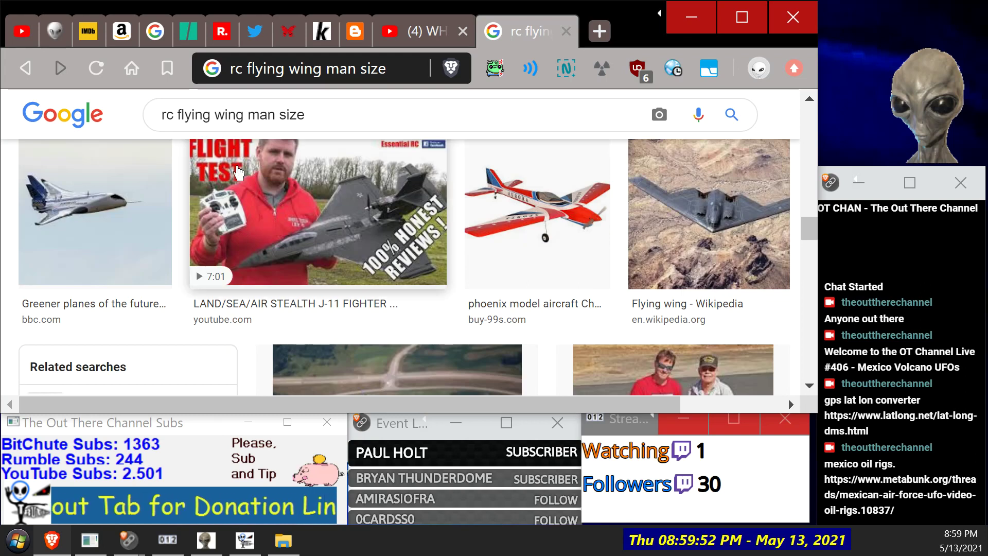
pyautogui.scroll(-3, 234, 161)
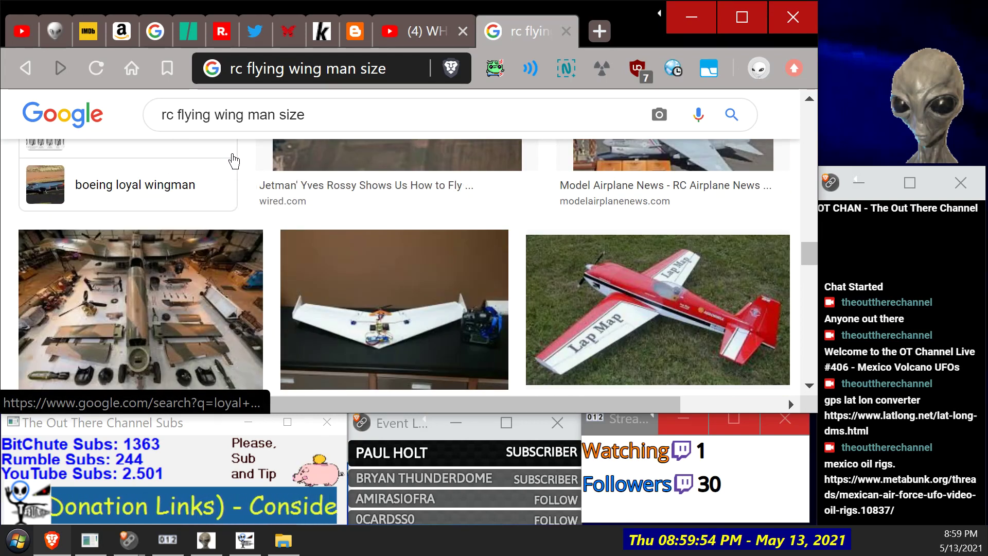
pyautogui.scroll(-10, 233, 158)
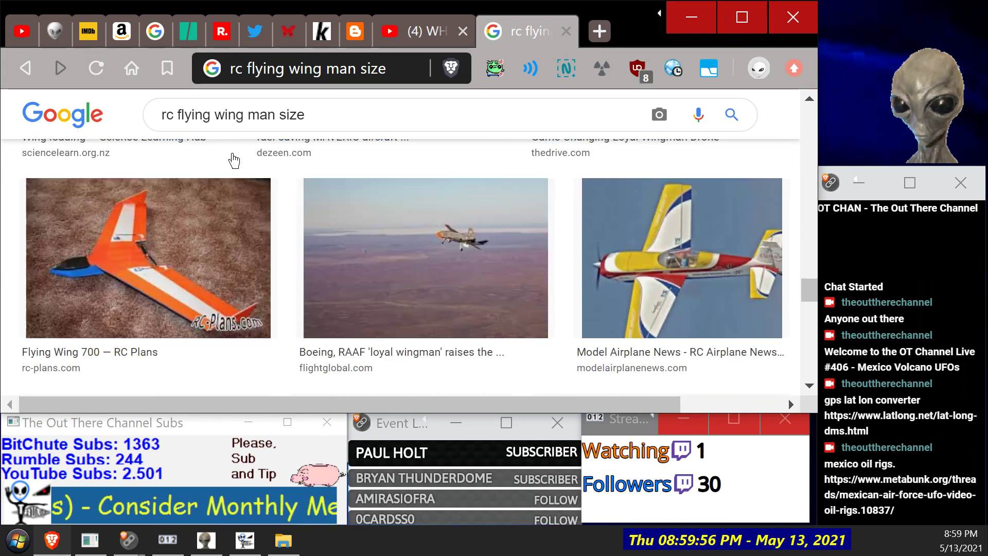
pyautogui.scroll(-10, 234, 144)
pyautogui.scroll(2, 229, 126)
pyautogui.scroll(2, 229, 127)
pyautogui.scroll(-5, 229, 126)
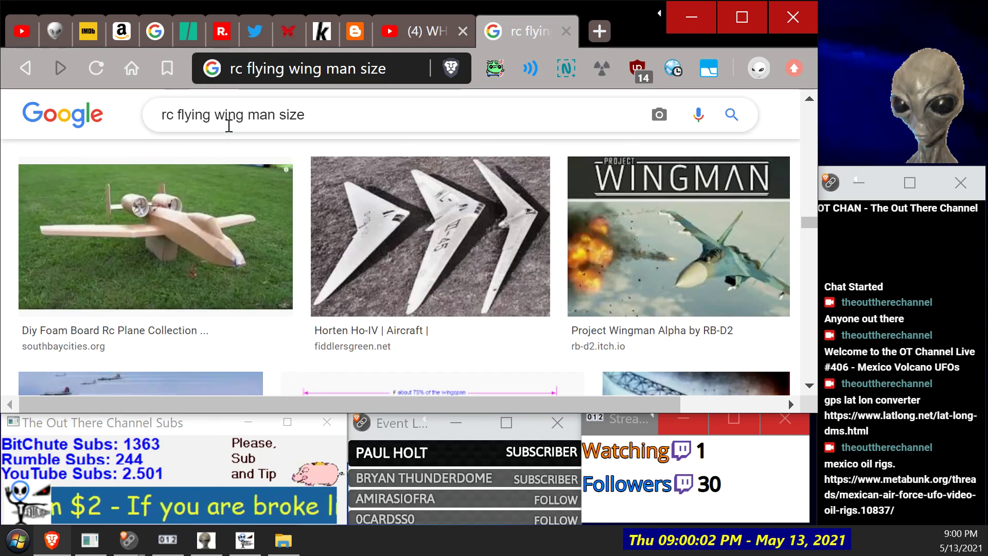
pyautogui.scroll(-3, 229, 126)
pyautogui.scroll(-15, 229, 126)
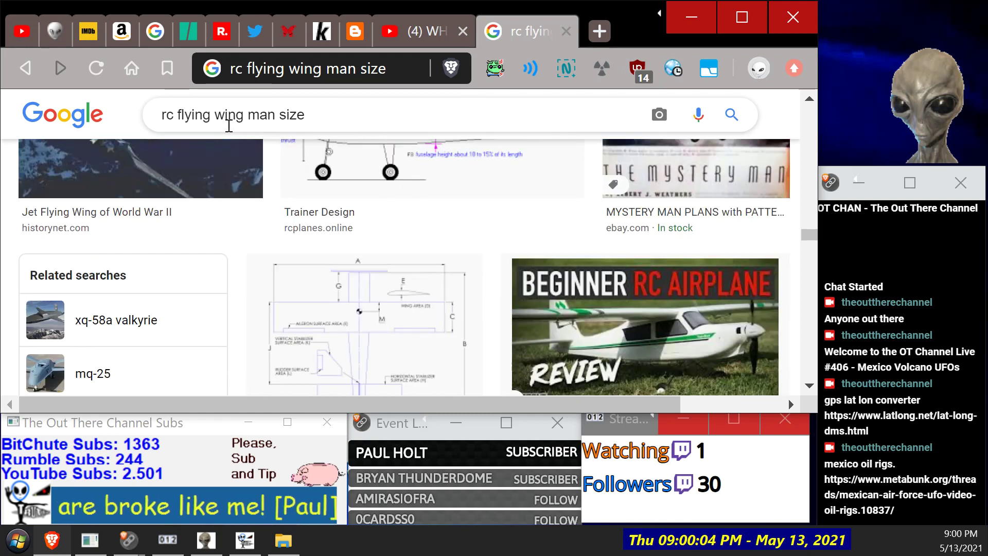
pyautogui.scroll(-4, 228, 126)
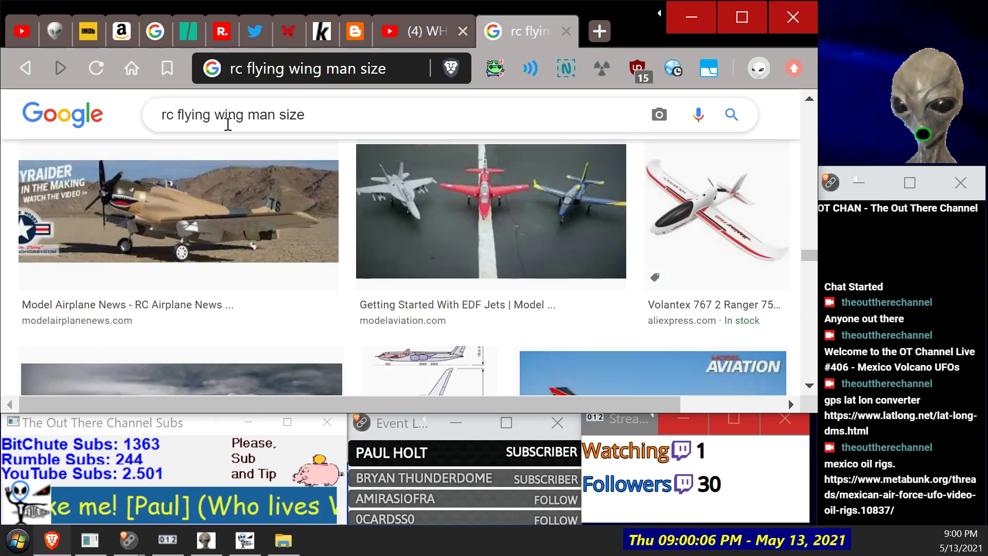
pyautogui.scroll(-7, 229, 125)
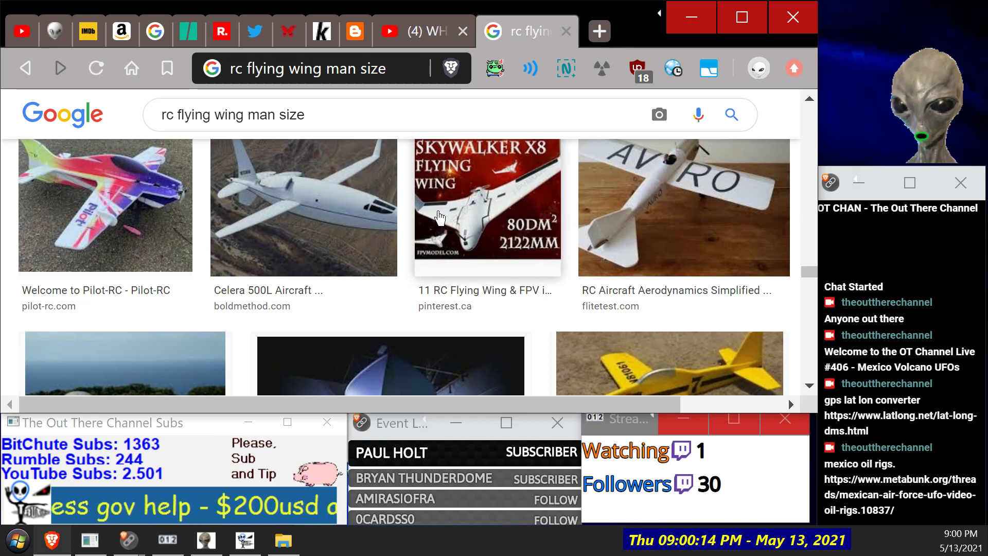
pyautogui.scroll(-8, 453, 165)
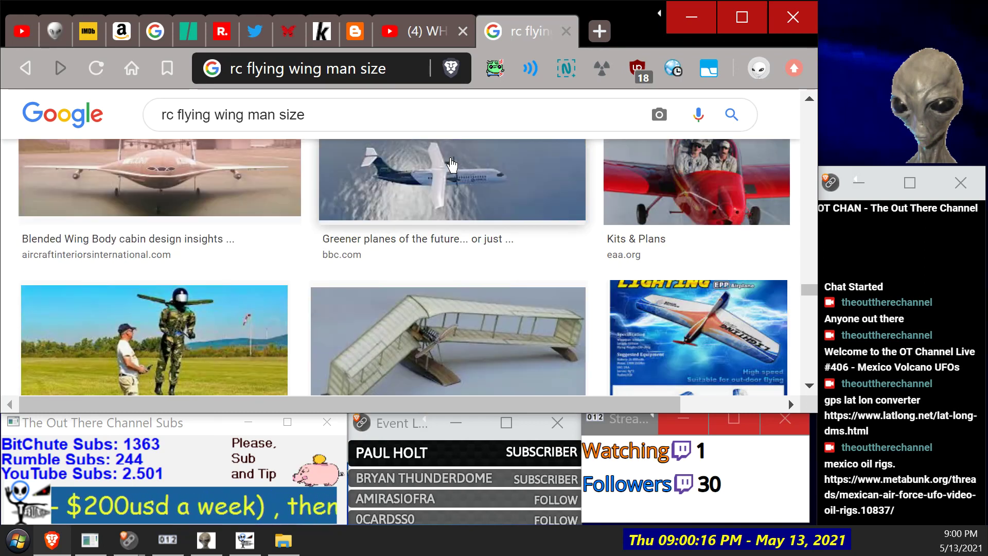
pyautogui.scroll(-10, 453, 165)
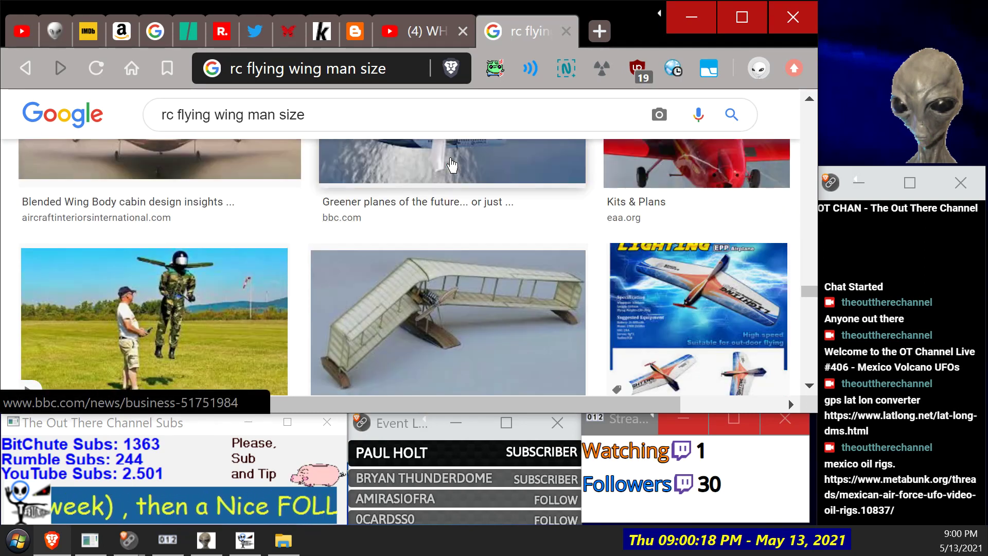
pyautogui.scroll(-2, 434, 159)
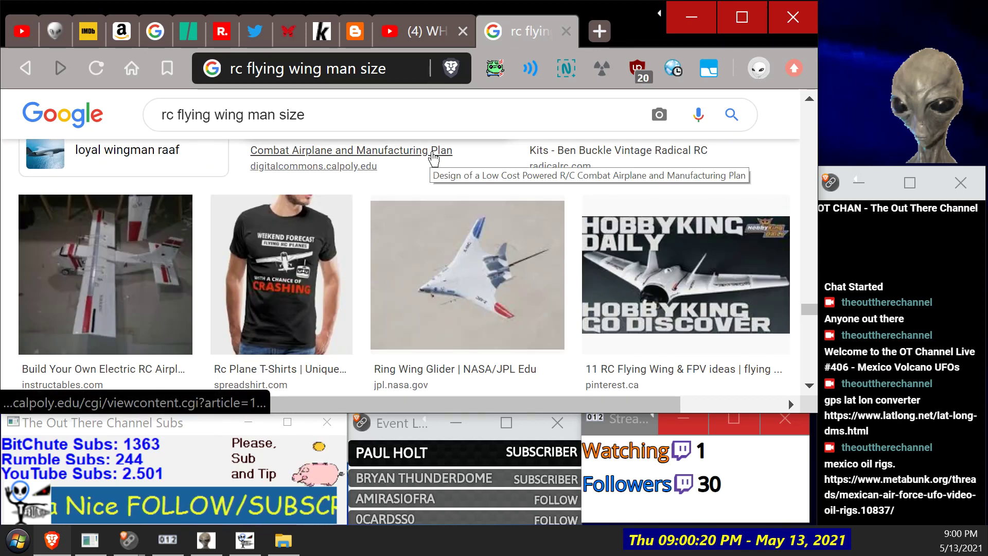
pyautogui.scroll(-4, 434, 154)
pyautogui.scroll(-4, 423, 154)
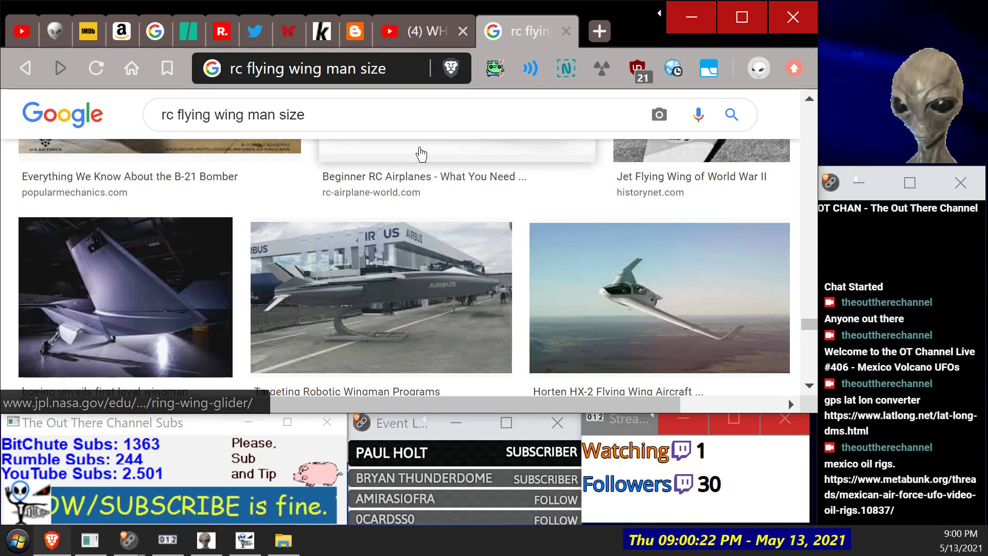
pyautogui.scroll(-4, 420, 153)
pyautogui.scroll(-10, 420, 154)
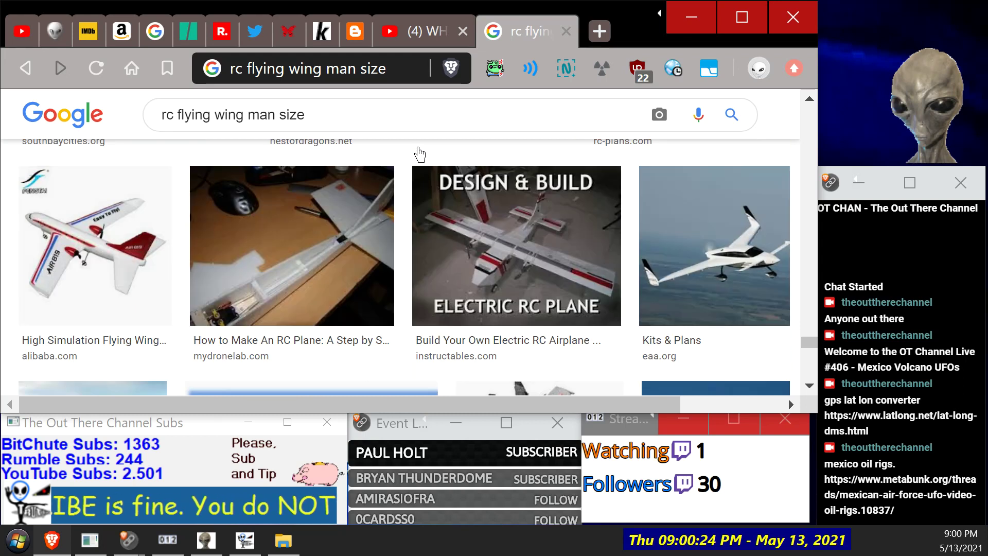
pyautogui.scroll(-10, 420, 152)
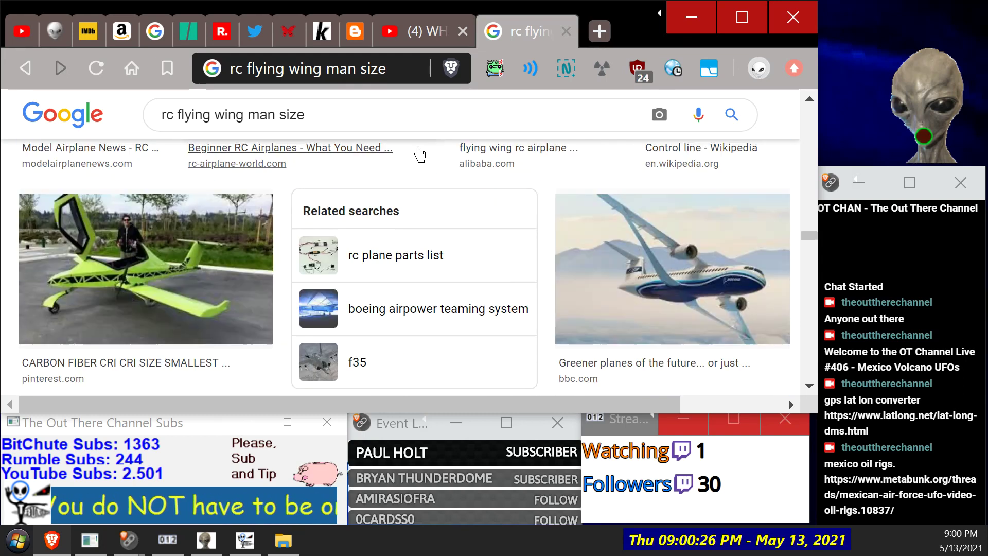
pyautogui.scroll(-3, 420, 153)
pyautogui.scroll(6, 418, 153)
pyautogui.scroll(-5, 416, 152)
pyautogui.scroll(-10, 417, 152)
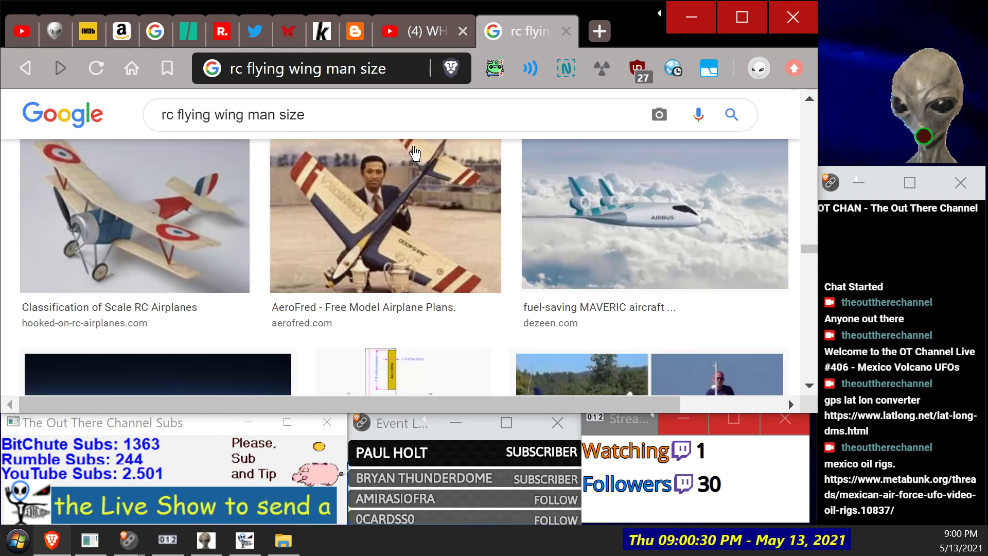
pyautogui.scroll(-2, 417, 151)
pyautogui.scroll(1, 415, 154)
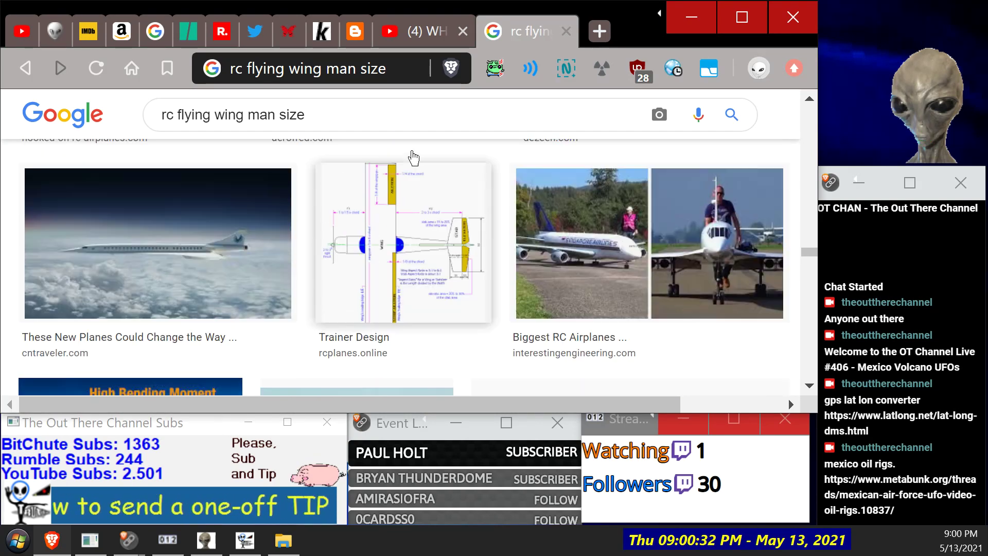
pyautogui.scroll(-5, 415, 152)
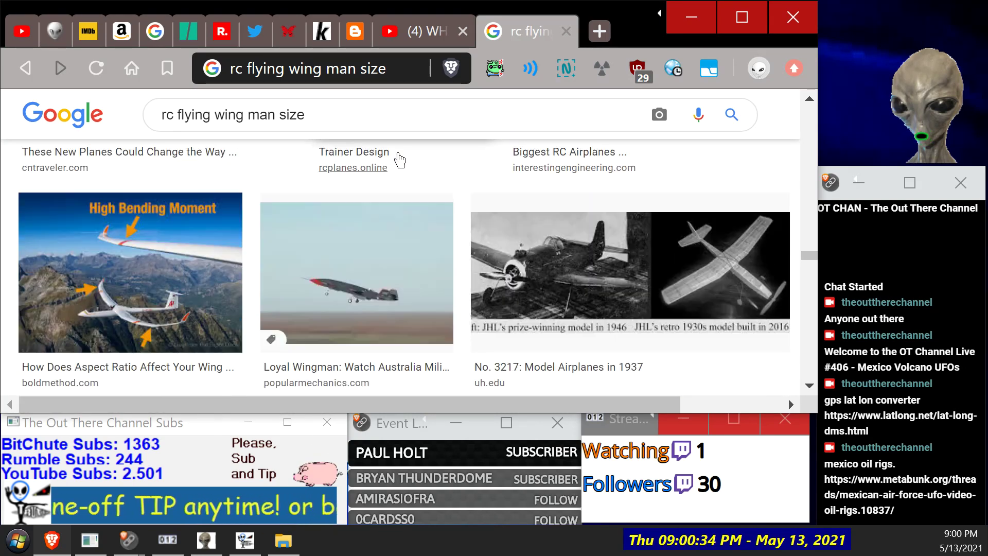
pyautogui.scroll(-6, 399, 160)
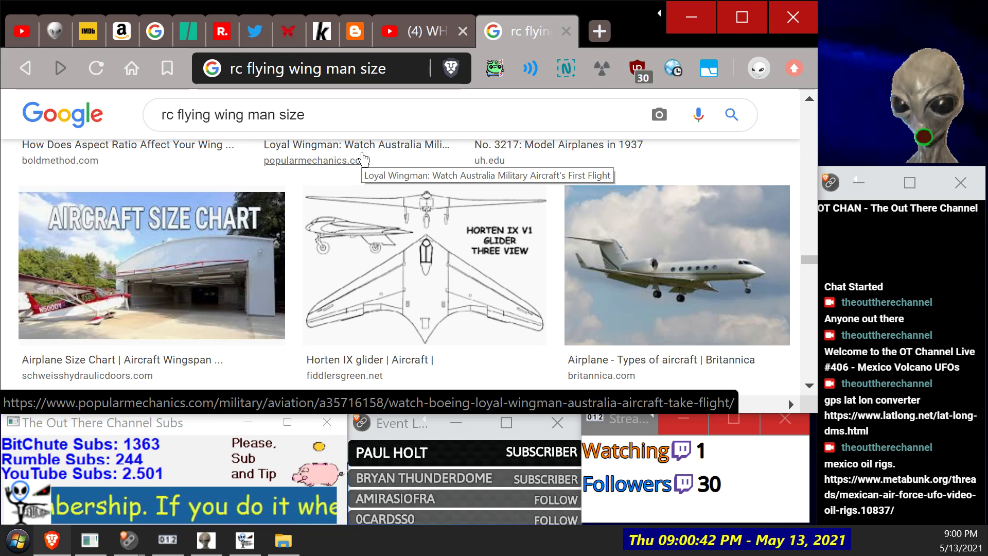
pyautogui.scroll(-1, 363, 160)
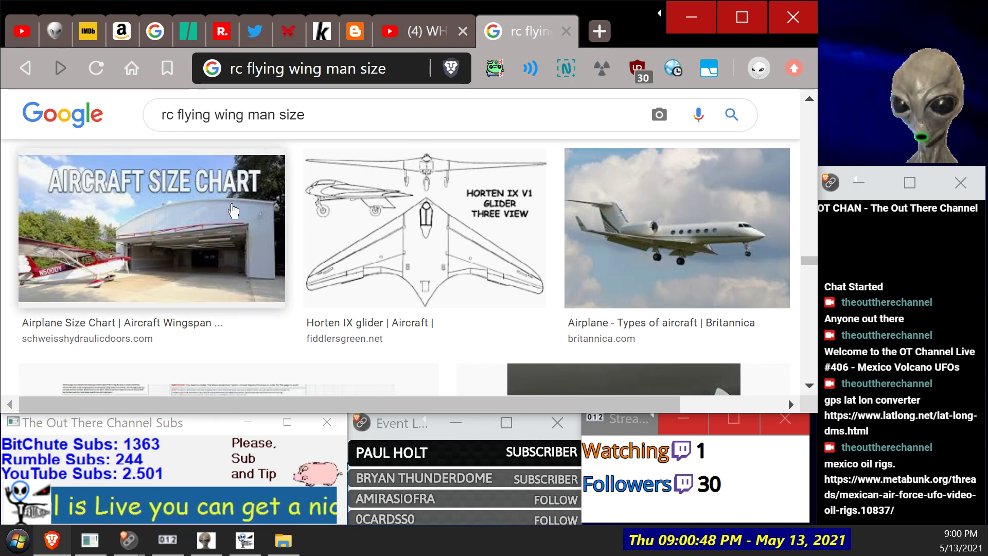
pyautogui.scroll(-5, 547, 229)
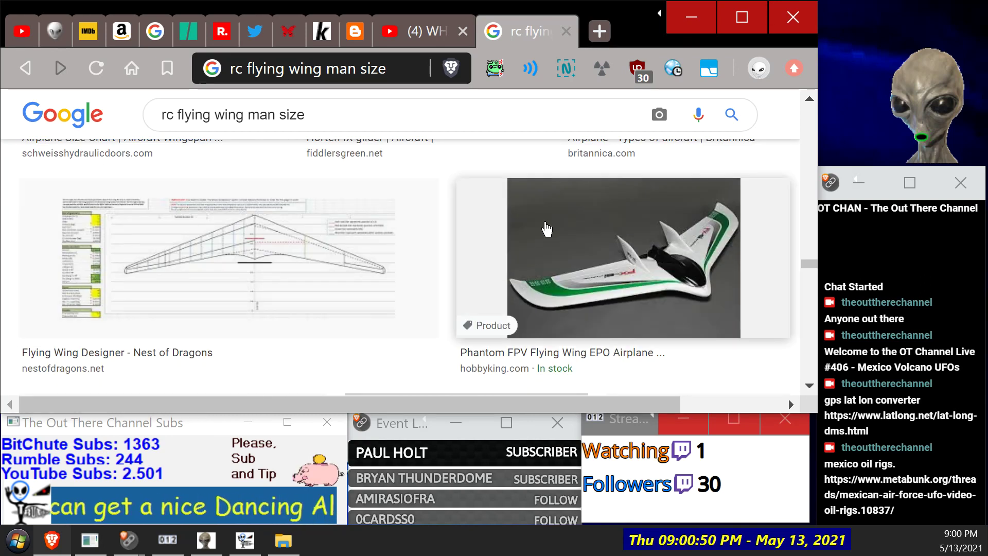
pyautogui.scroll(-5, 386, 265)
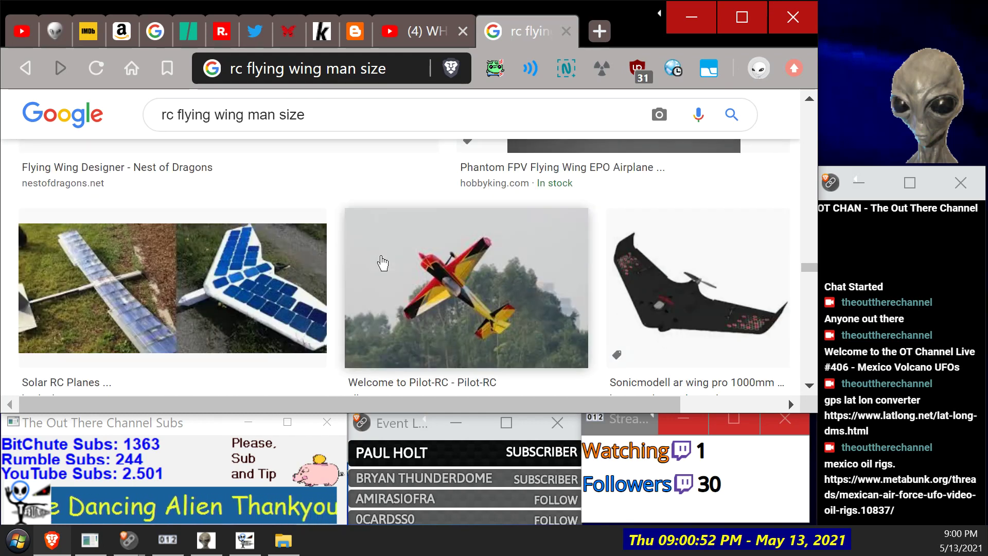
pyautogui.scroll(-10, 383, 264)
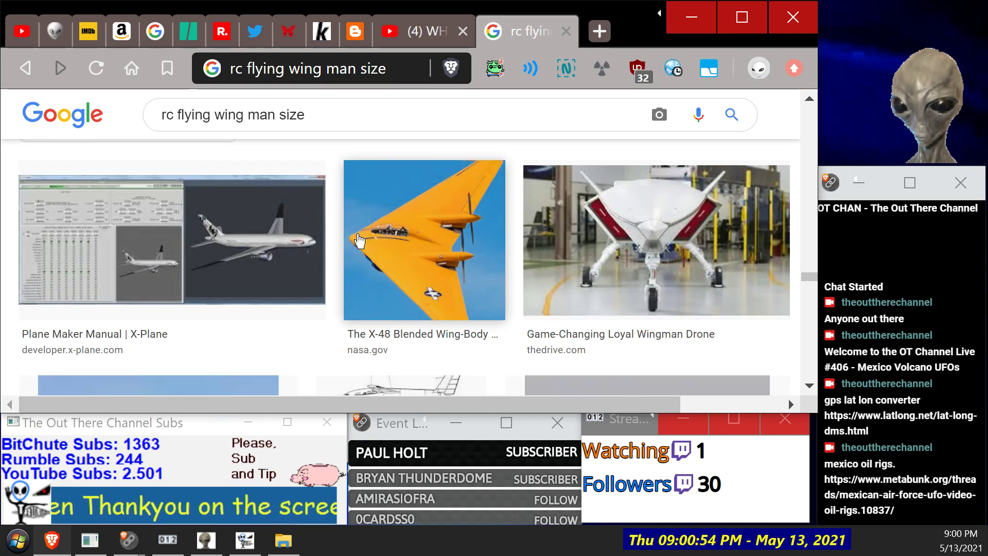
pyautogui.scroll(-12, 342, 221)
pyautogui.scroll(6, 314, 185)
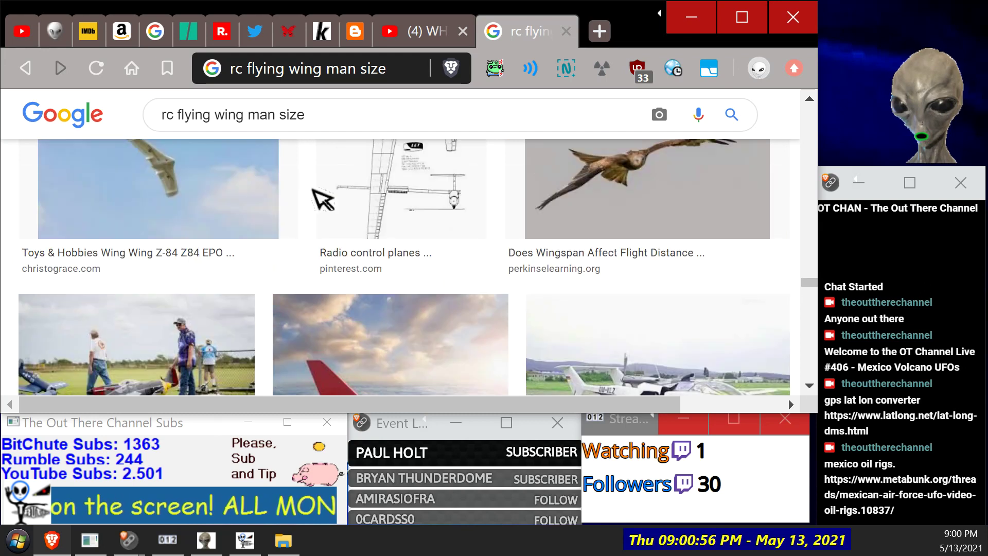
pyautogui.scroll(-8, 323, 200)
pyautogui.scroll(-5, 323, 196)
pyautogui.scroll(1, 309, 180)
pyautogui.scroll(-15, 307, 178)
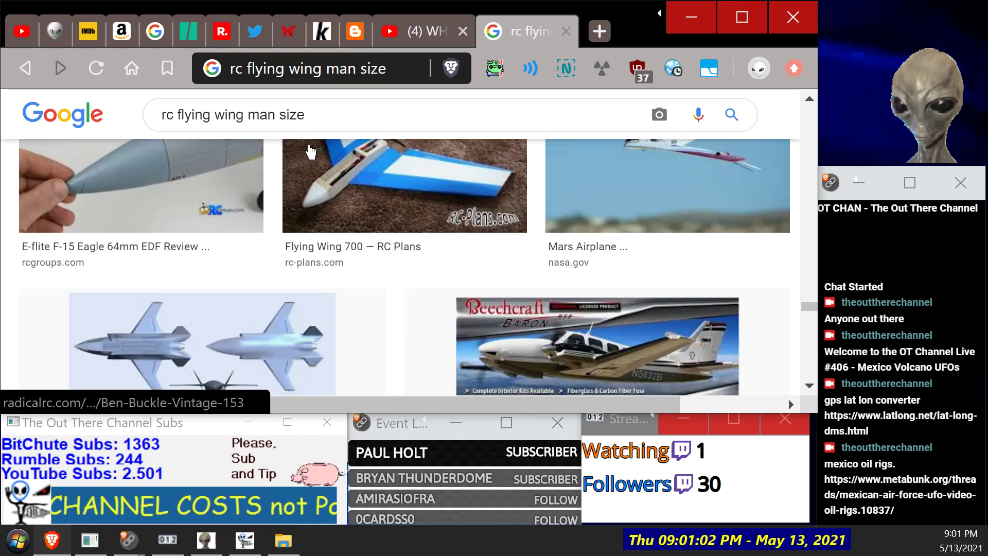
pyautogui.scroll(-10, 311, 151)
pyautogui.scroll(-15, 310, 152)
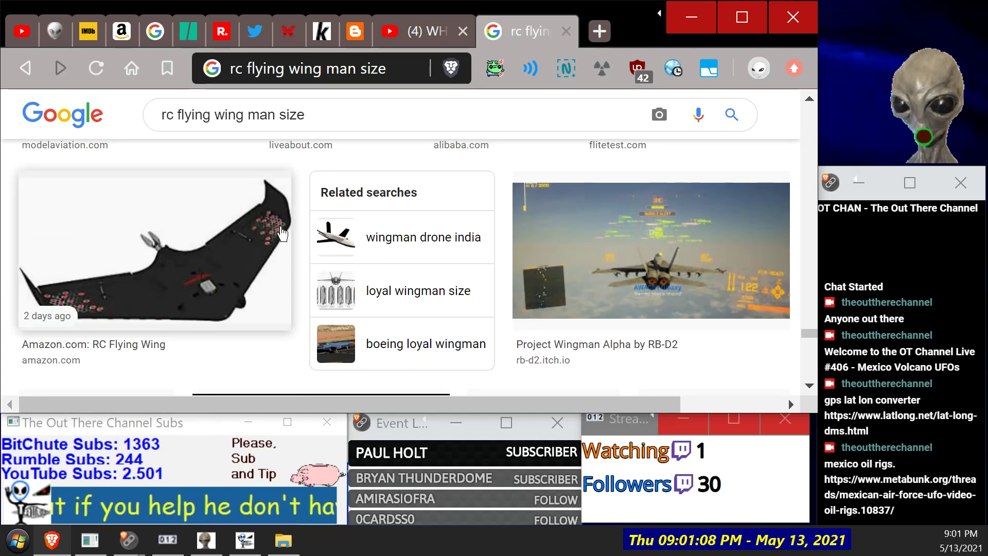
pyautogui.scroll(-5, 258, 245)
pyautogui.scroll(5, 259, 245)
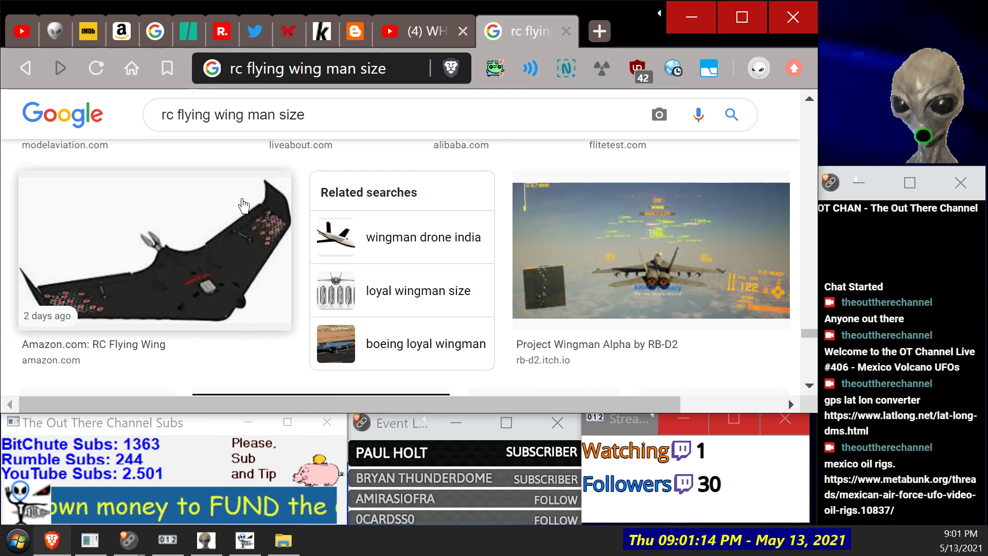
pyautogui.scroll(-10, 286, 172)
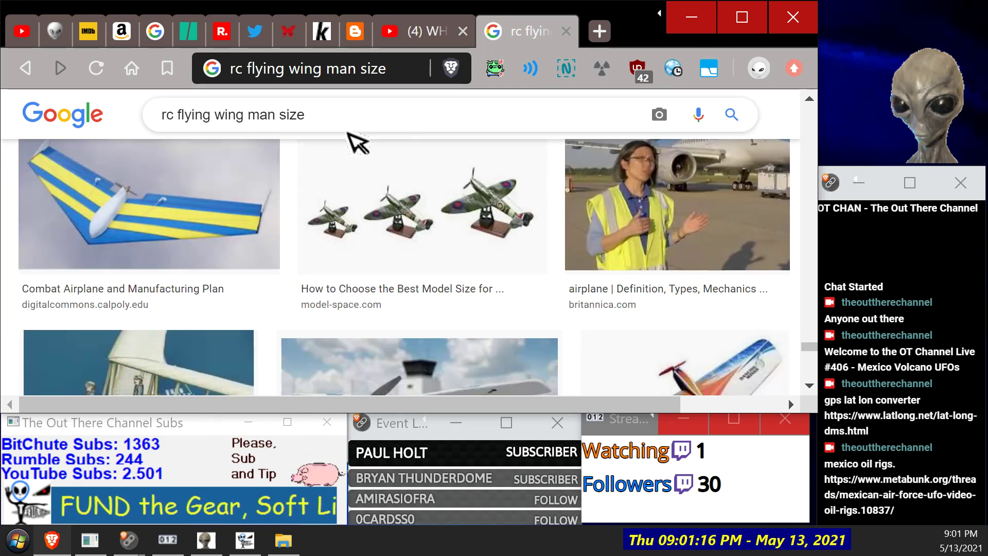
pyautogui.scroll(-10, 357, 143)
pyautogui.scroll(-5, 507, 212)
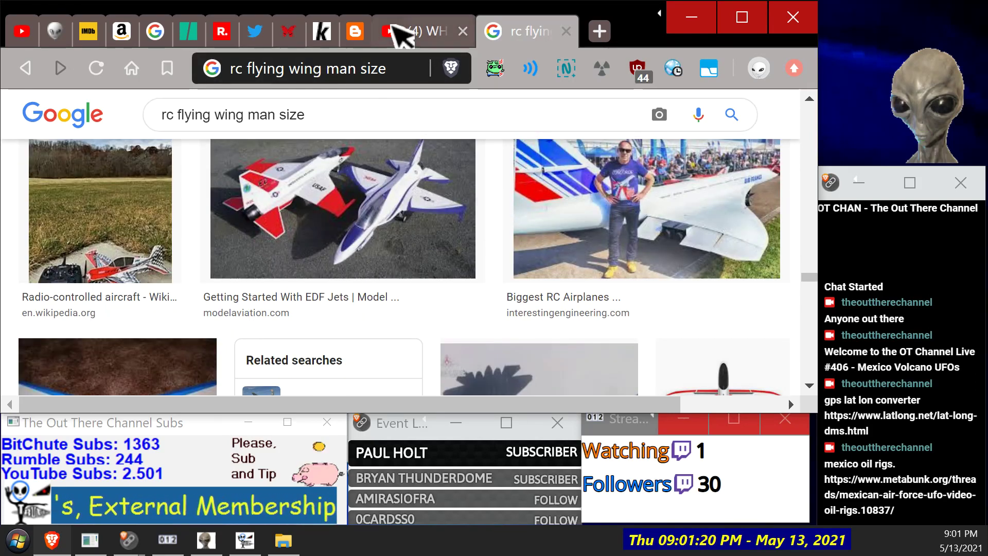
# Step: Check the object in the paused Antarctica YouTube video, and return to the flying wing image results to look through further aircraft
pyautogui.click(413, 37)
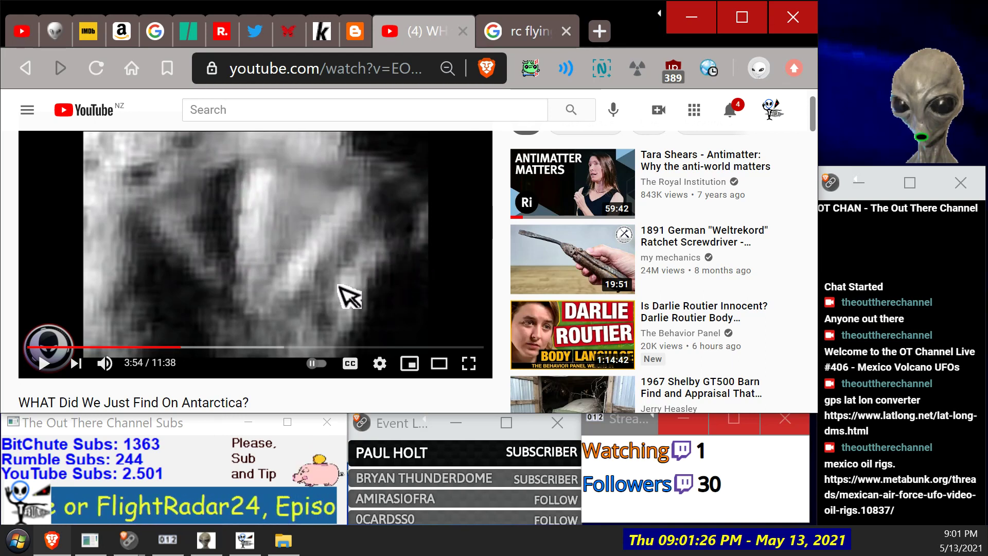
pyautogui.click(535, 32)
pyautogui.scroll(-5, 628, 227)
pyautogui.scroll(-5, 628, 227)
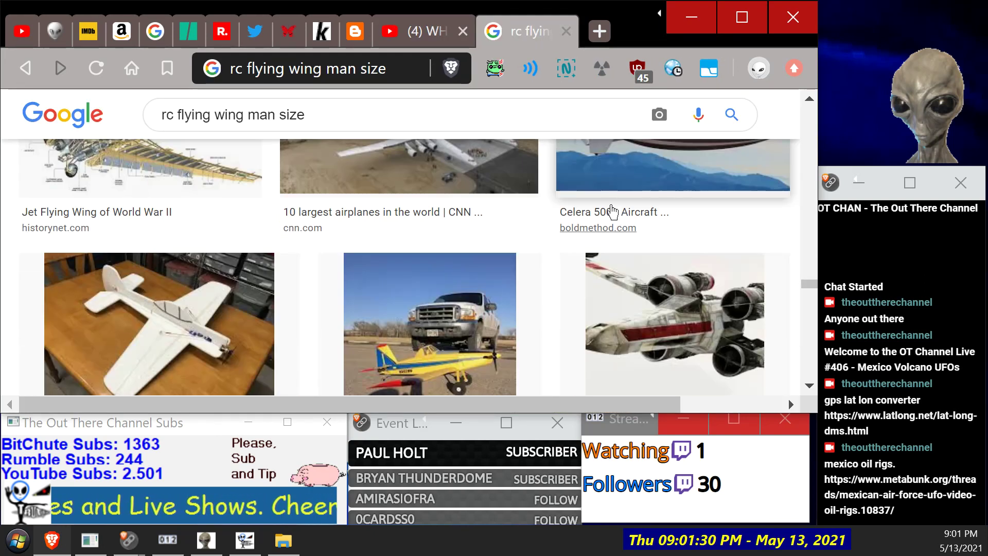
pyautogui.scroll(-2, 612, 210)
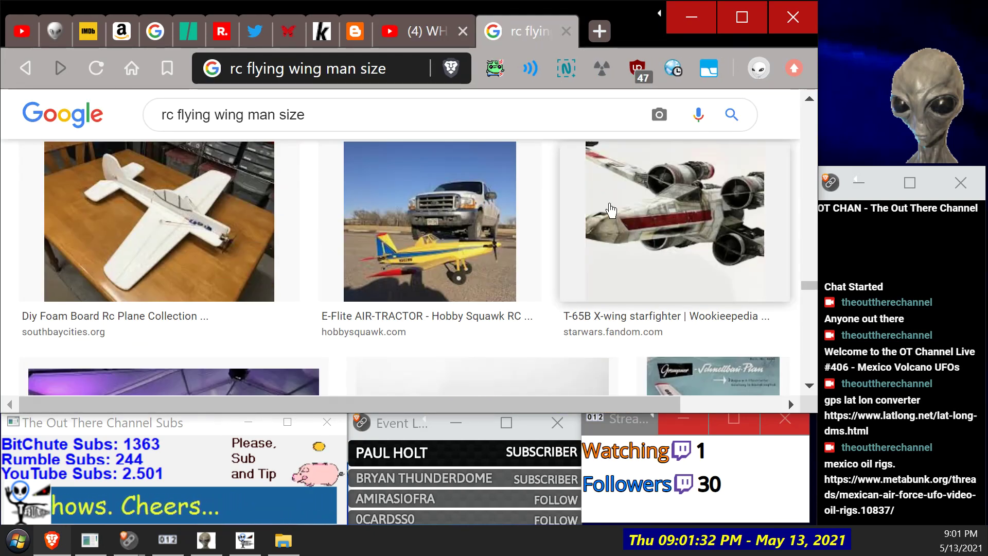
# Step: Look further through the "rc flying wing man size" image results for flying wings resembling the Antarctica object
pyautogui.scroll(-10, 612, 210)
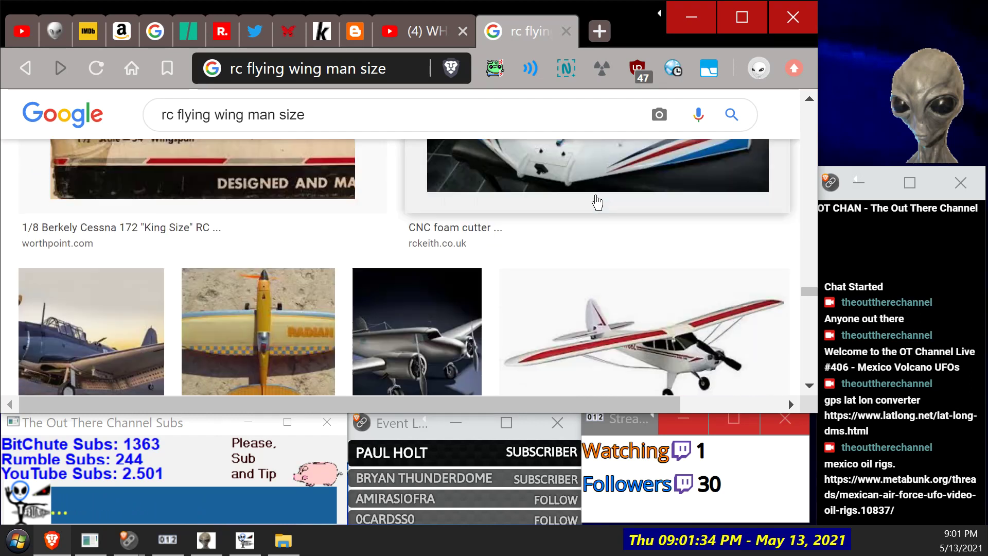
pyautogui.scroll(-10, 597, 202)
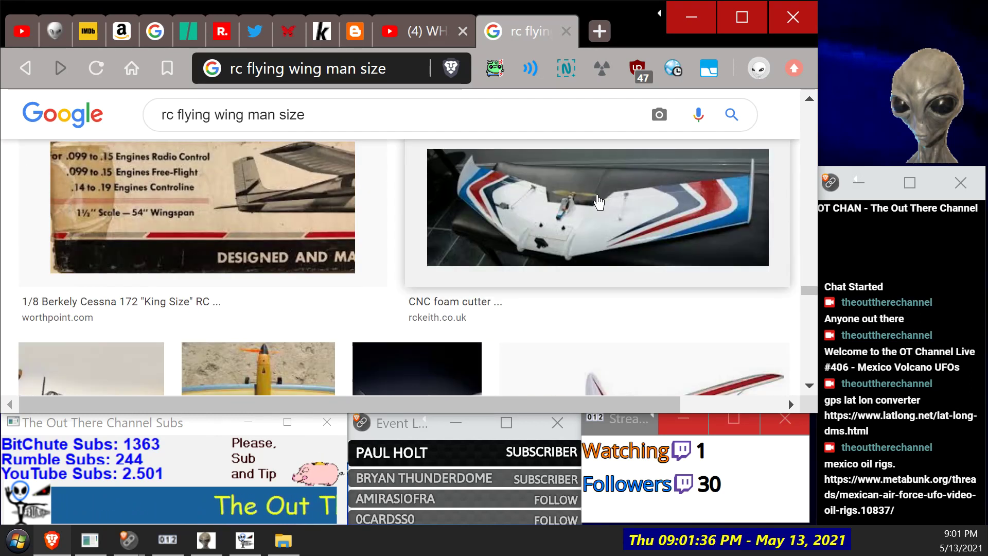
pyautogui.scroll(-10, 581, 180)
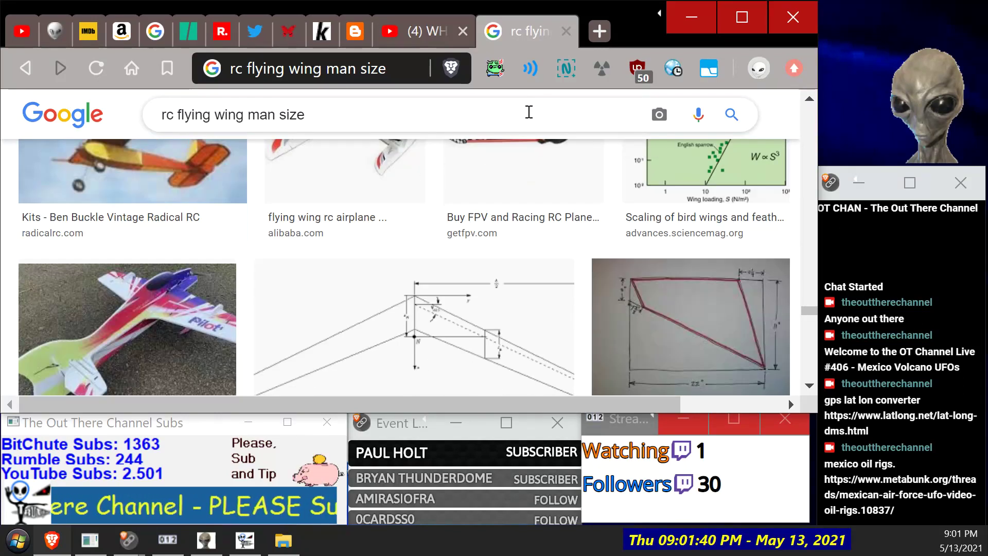
pyautogui.scroll(-2, 528, 113)
pyautogui.scroll(1, 529, 113)
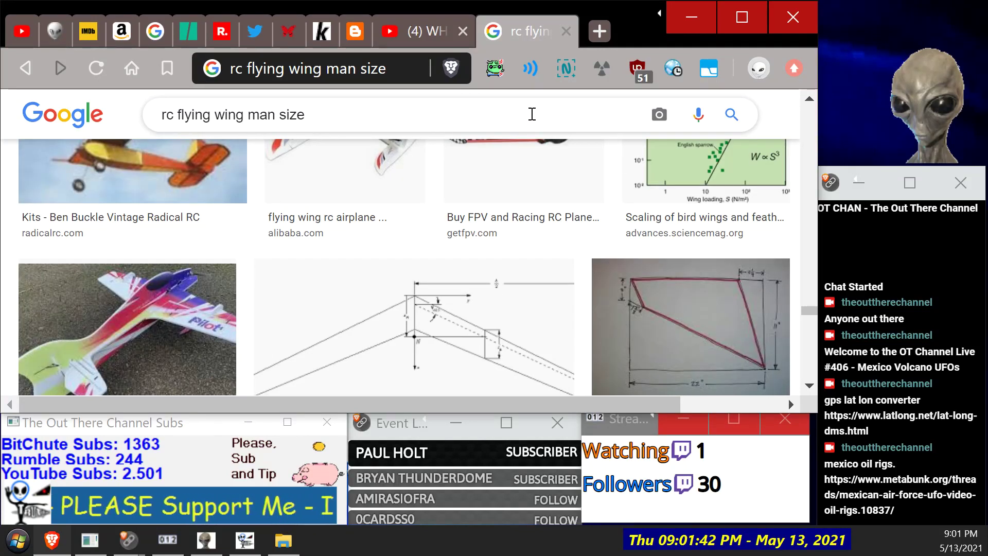
pyautogui.scroll(-3, 441, 138)
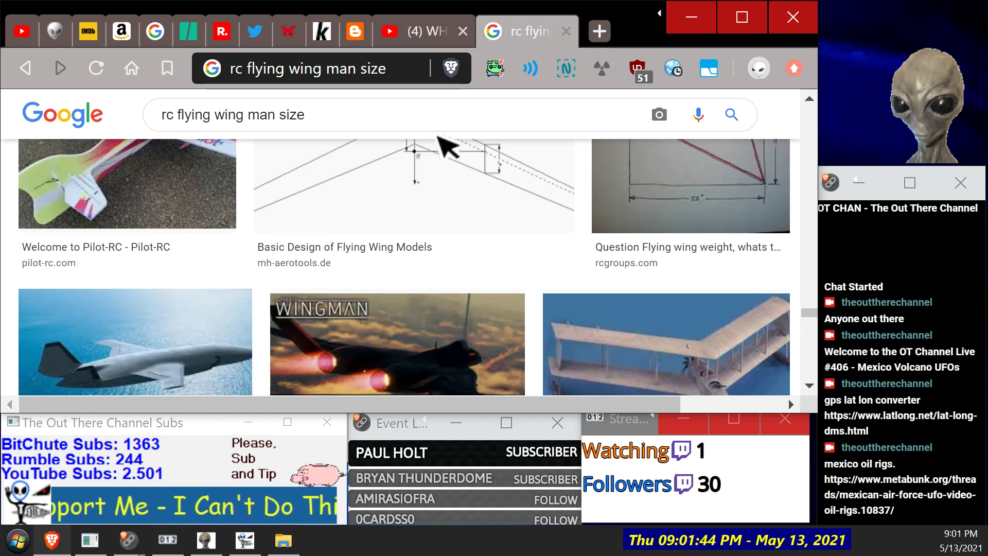
pyautogui.scroll(-10, 448, 147)
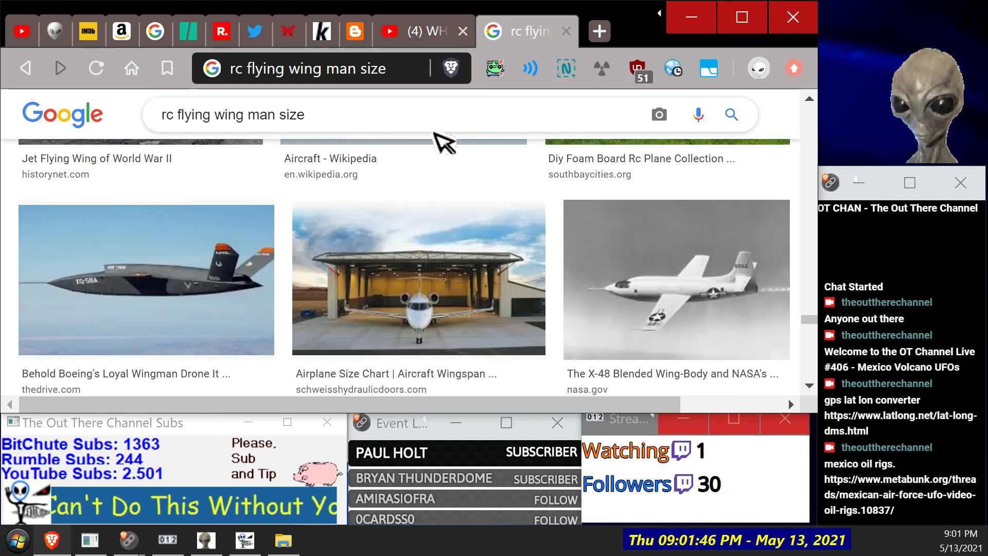
pyautogui.scroll(-10, 442, 142)
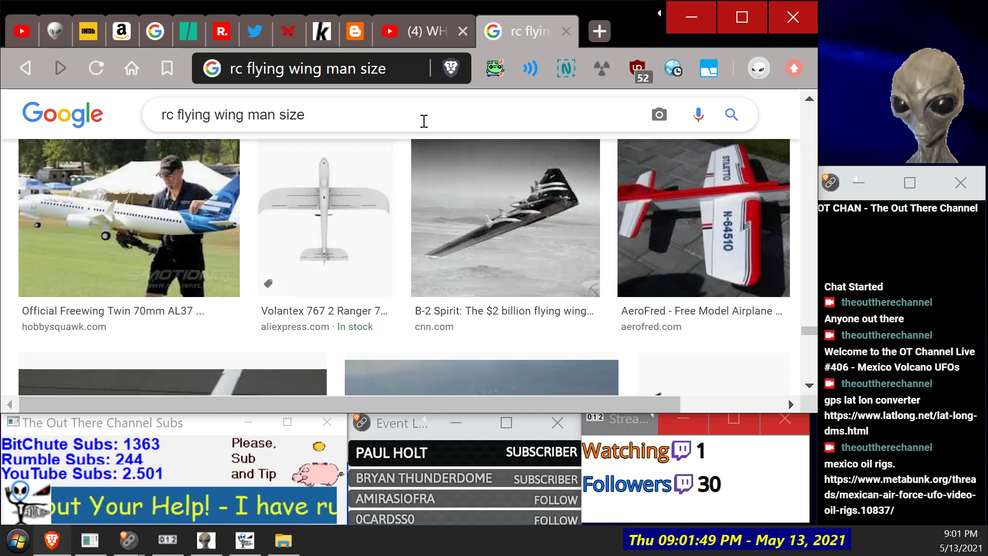
# Step: Show the home page of TheOutThereChannel on YouTube and browse the videos in The Real Truth of SecureTeam section
pyautogui.click(23, 37)
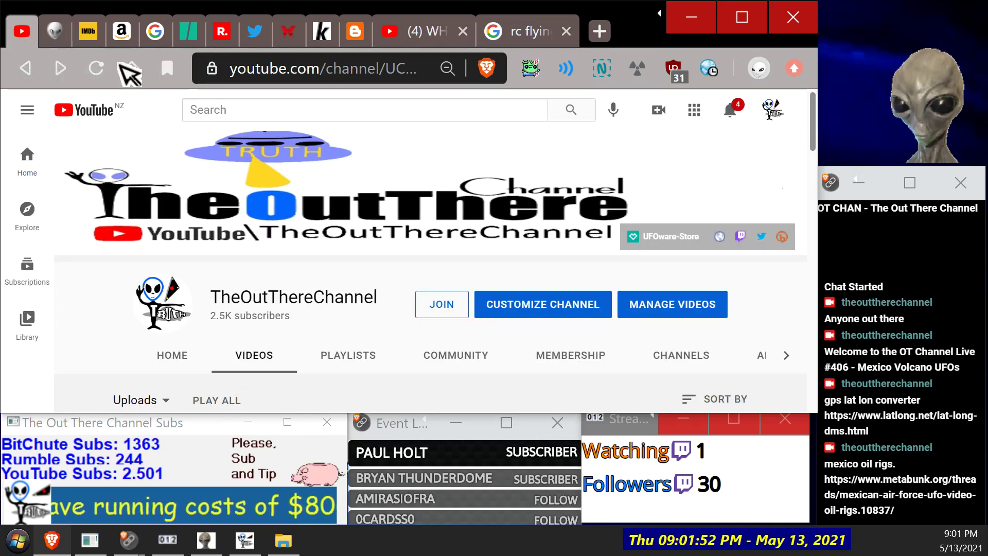
pyautogui.scroll(-3, 255, 278)
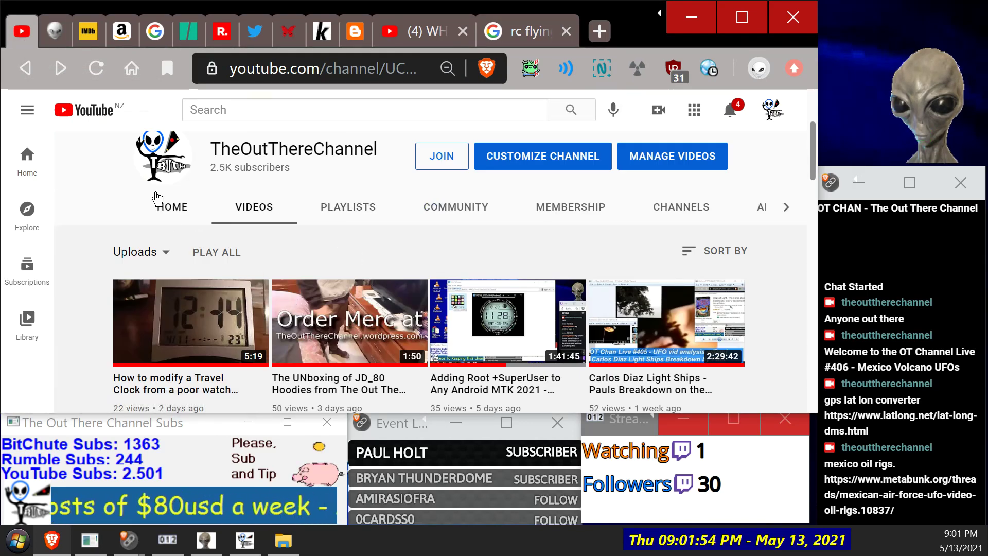
pyautogui.click(183, 212)
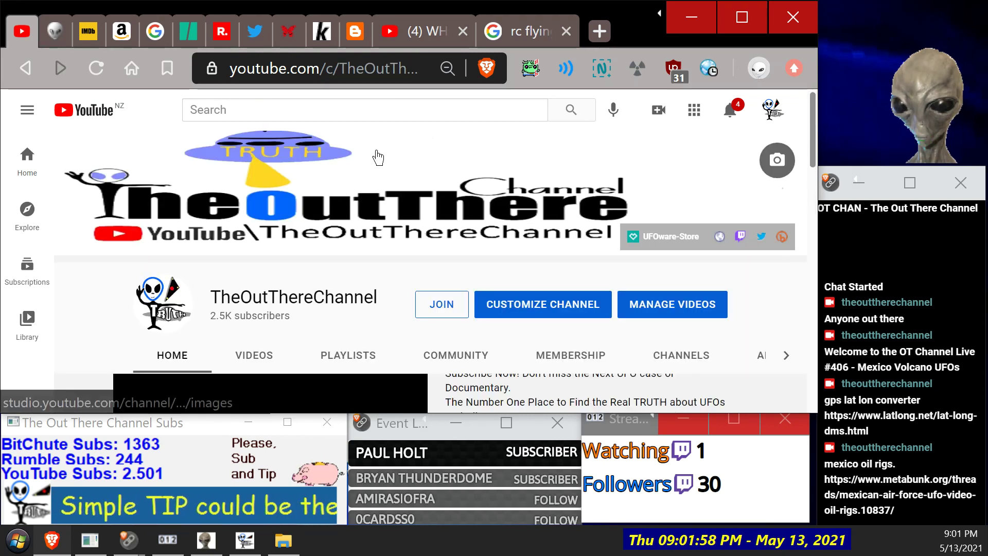
pyautogui.scroll(-3, 366, 149)
pyautogui.scroll(-5, 322, 193)
pyautogui.scroll(1, 330, 194)
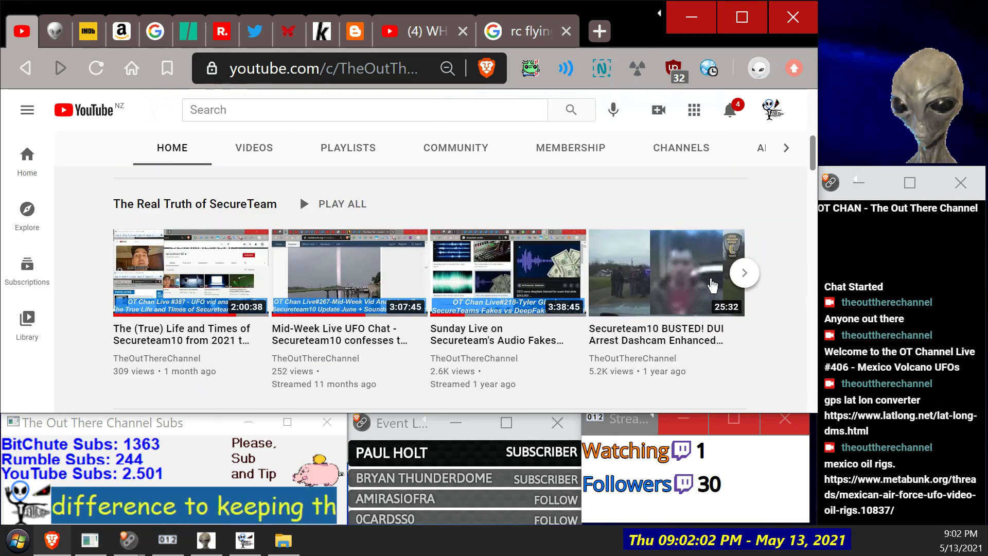
pyautogui.click(753, 272)
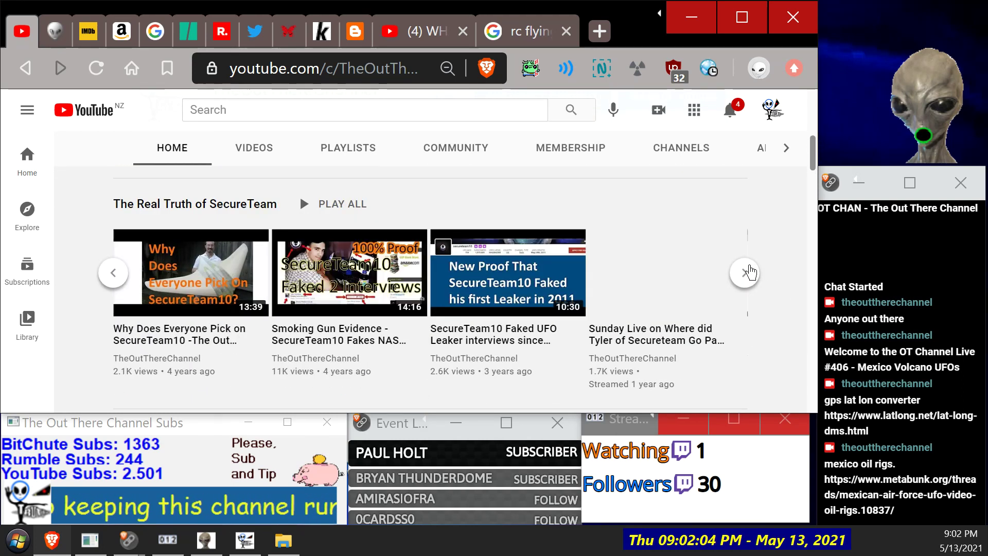
pyautogui.click(751, 272)
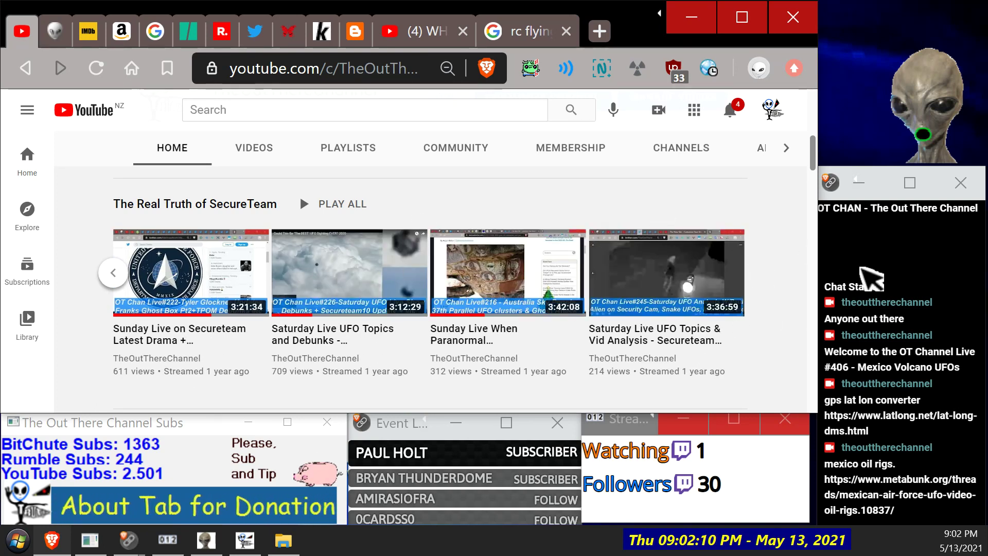
# Step: Look over the channel's home page sections and open the full playlist The Real Truth of SecureTeam
pyautogui.scroll(-5, 628, 293)
pyautogui.scroll(7, 638, 283)
pyautogui.scroll(-9, 650, 271)
pyautogui.scroll(-10, 627, 247)
pyautogui.scroll(4, 610, 229)
pyautogui.scroll(8, 620, 238)
pyautogui.scroll(4, 619, 238)
pyautogui.scroll(7, 558, 183)
pyautogui.scroll(-5, 617, 249)
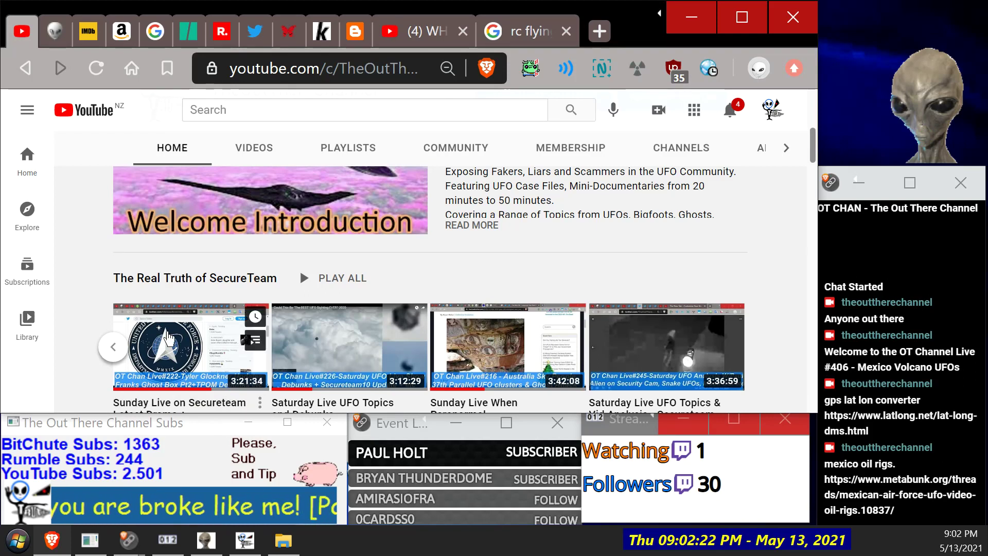
pyautogui.click(183, 282)
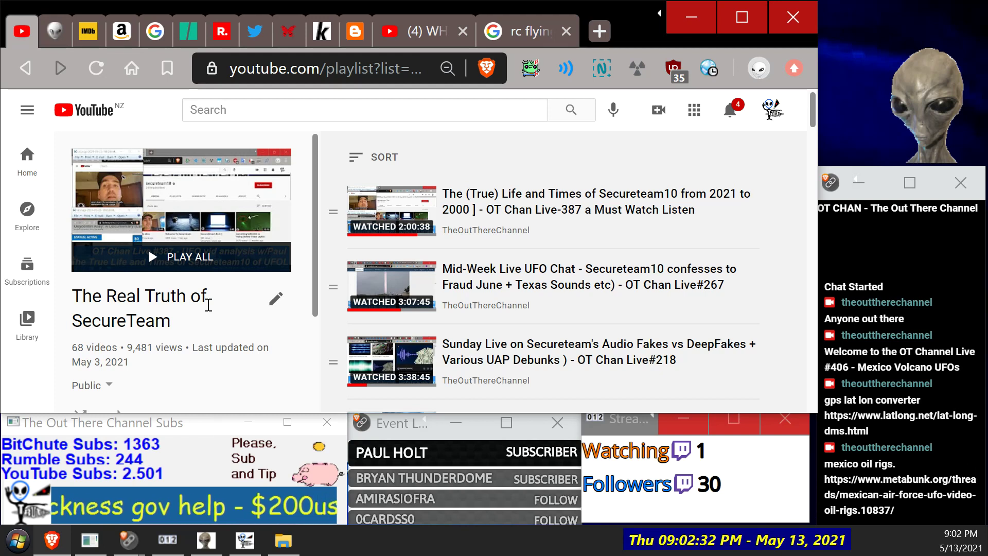
# Step: Open the playlist video "Why Does Everyone Pick on SecureTeam10" and reload its page to show the flying wing thumbnail
pyautogui.rightClick(233, 303)
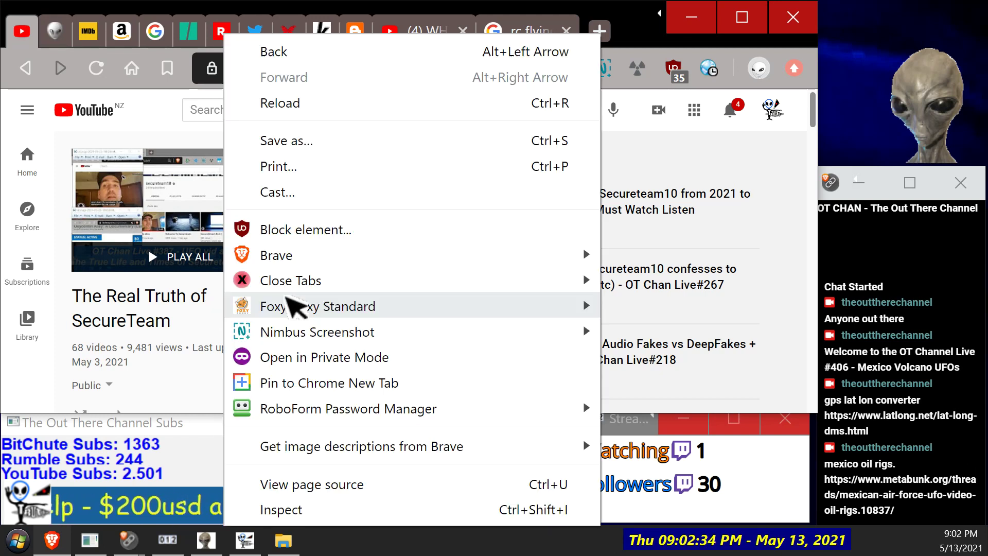
pyautogui.click(784, 157)
pyautogui.scroll(-3, 788, 159)
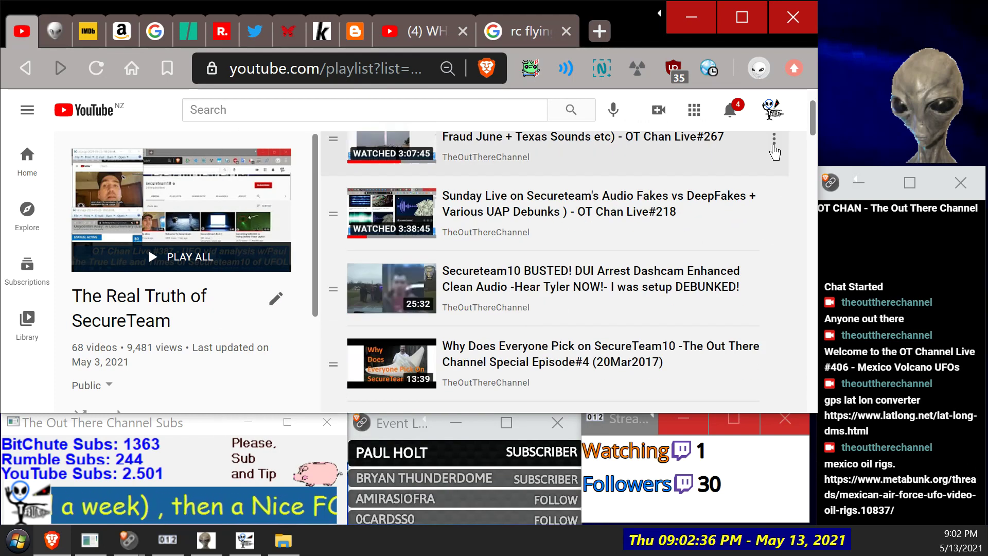
pyautogui.click(403, 375)
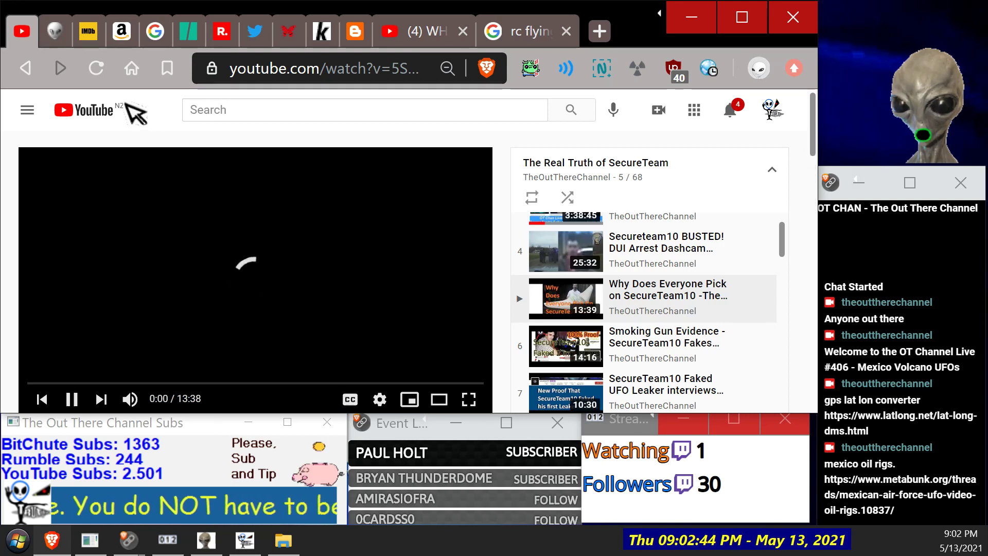
pyautogui.click(96, 67)
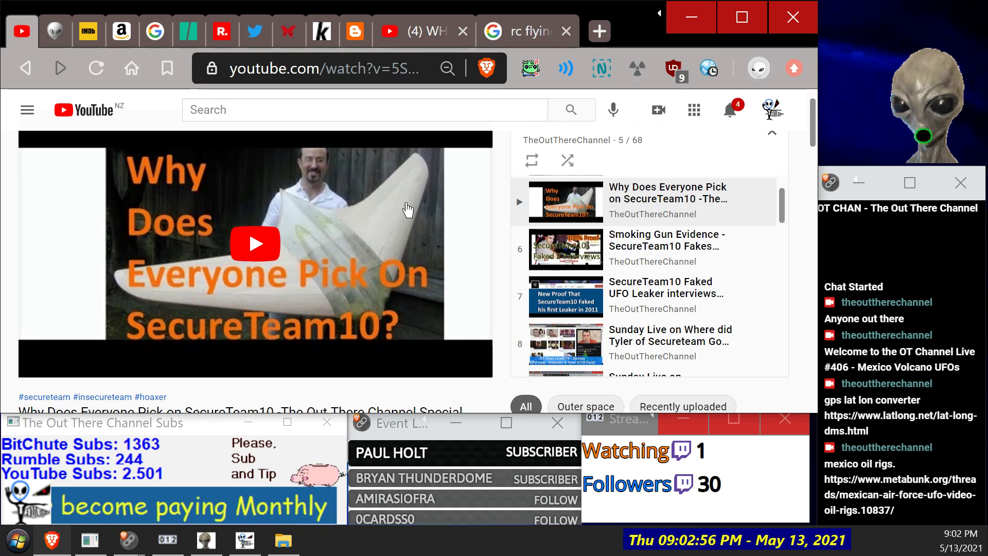
pyautogui.scroll(-1, 399, 253)
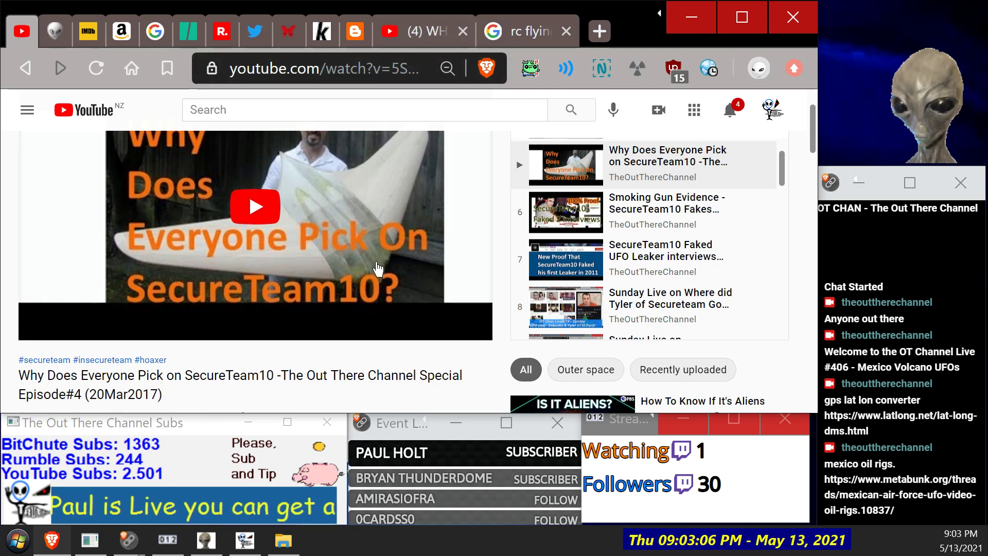
# Step: Compare the flying wing in the SecureTeam10 thumbnail with the object in the Antarctica video, briefly playing and pausing that video
pyautogui.click(398, 24)
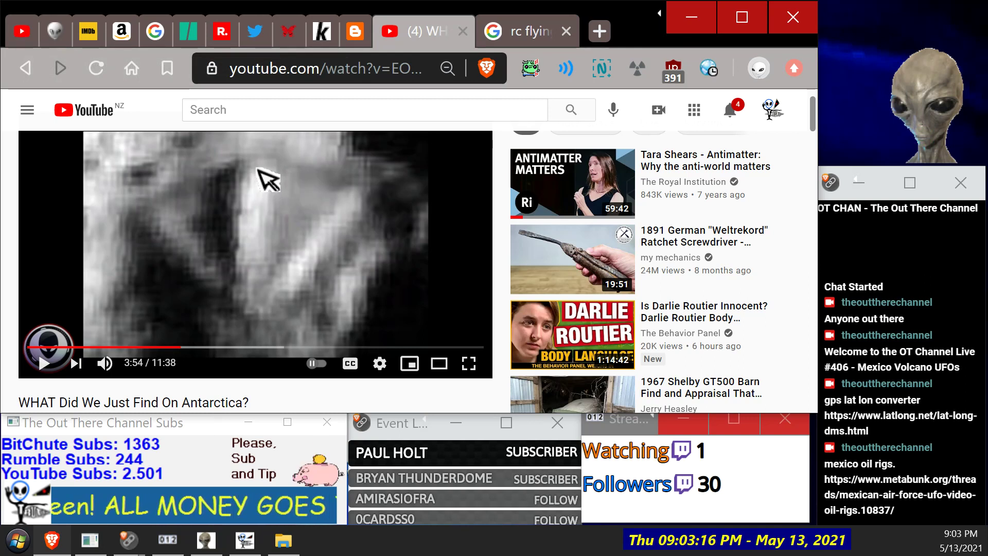
pyautogui.click(22, 30)
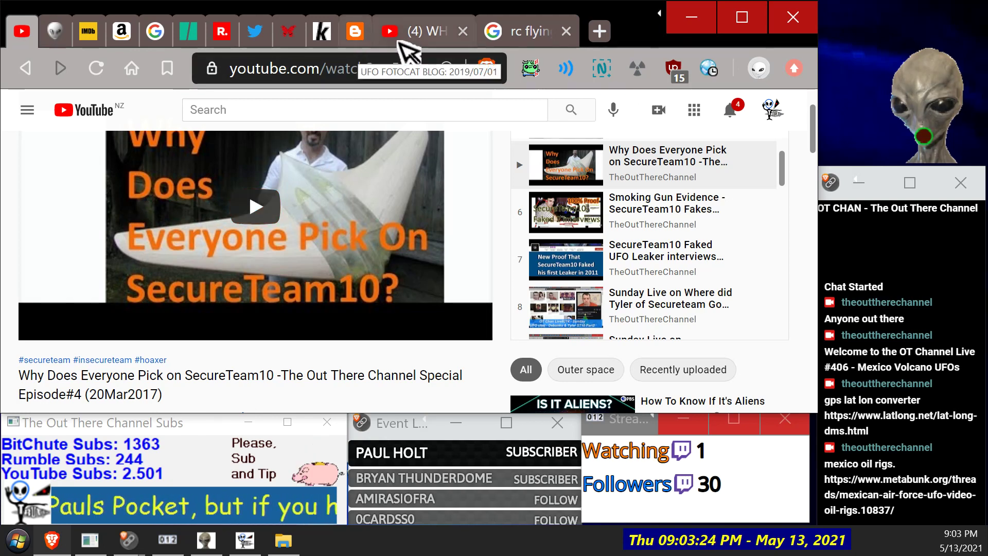
pyautogui.click(433, 37)
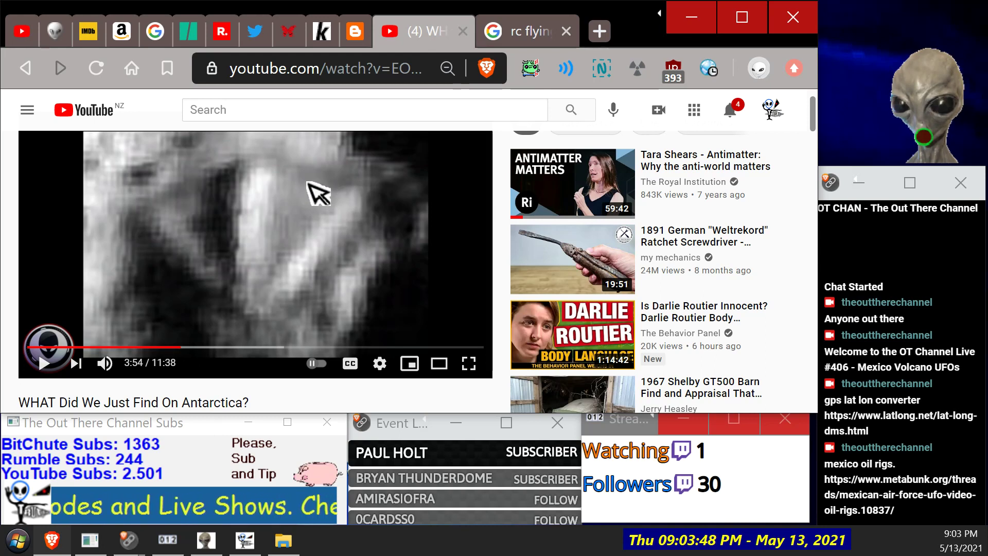
pyautogui.click(247, 237)
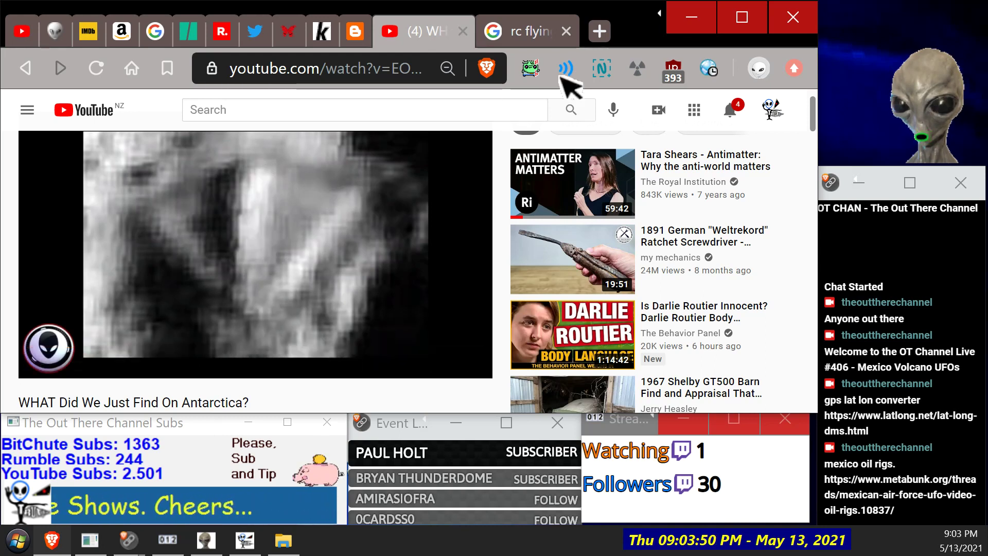
pyautogui.click(317, 202)
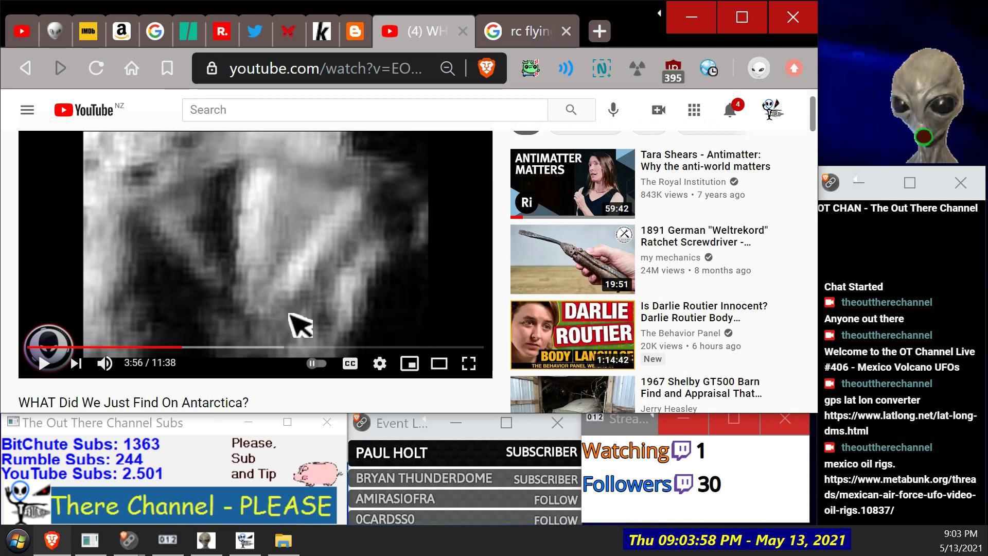
pyautogui.click(29, 30)
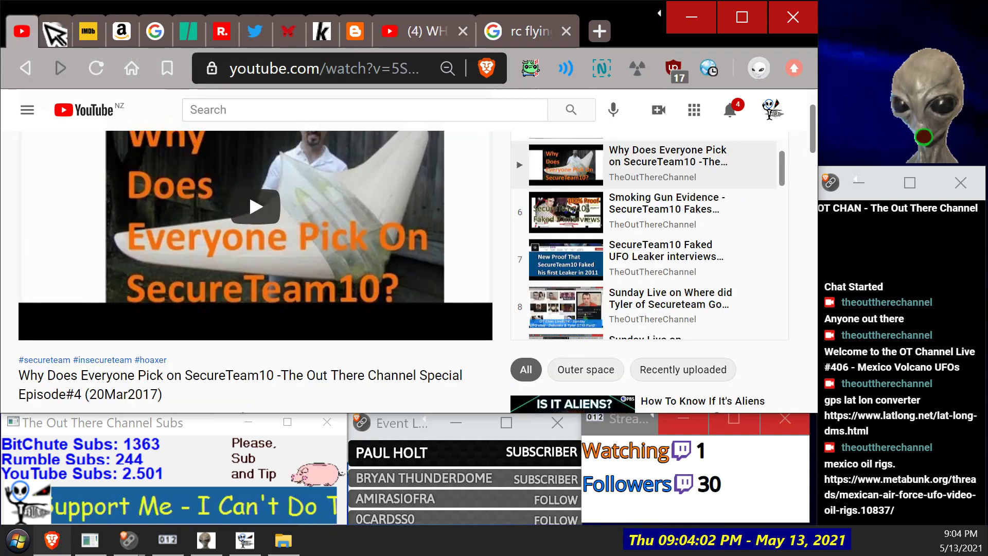
pyautogui.click(54, 30)
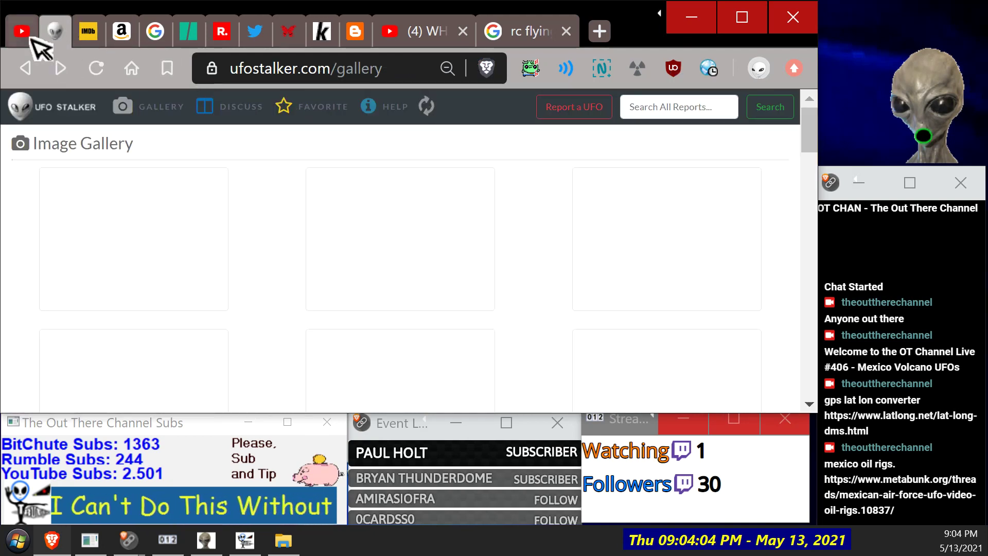
pyautogui.click(26, 30)
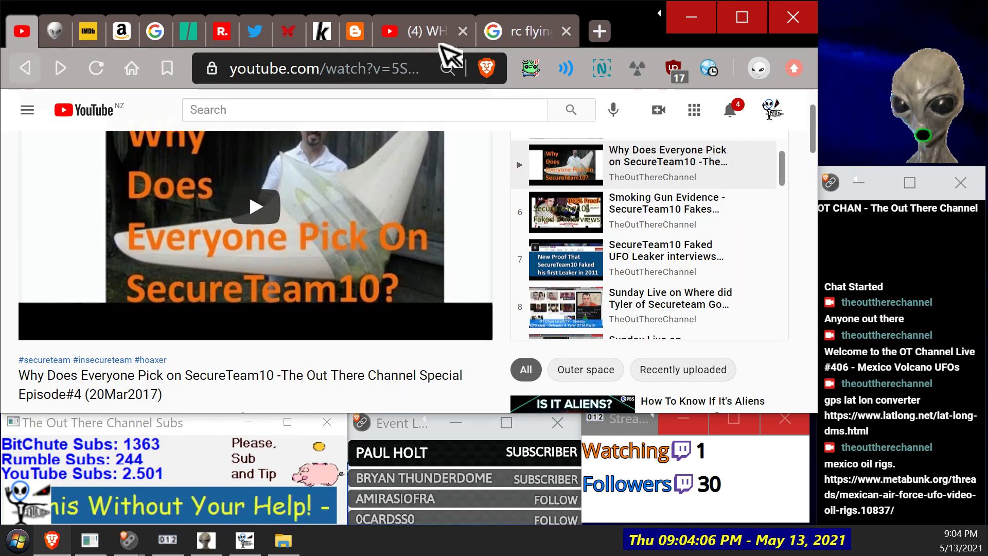
# Step: Return to the "rc flying wing man size" image results and examine the remaining aircraft for a comparably large flying wing
pyautogui.click(522, 30)
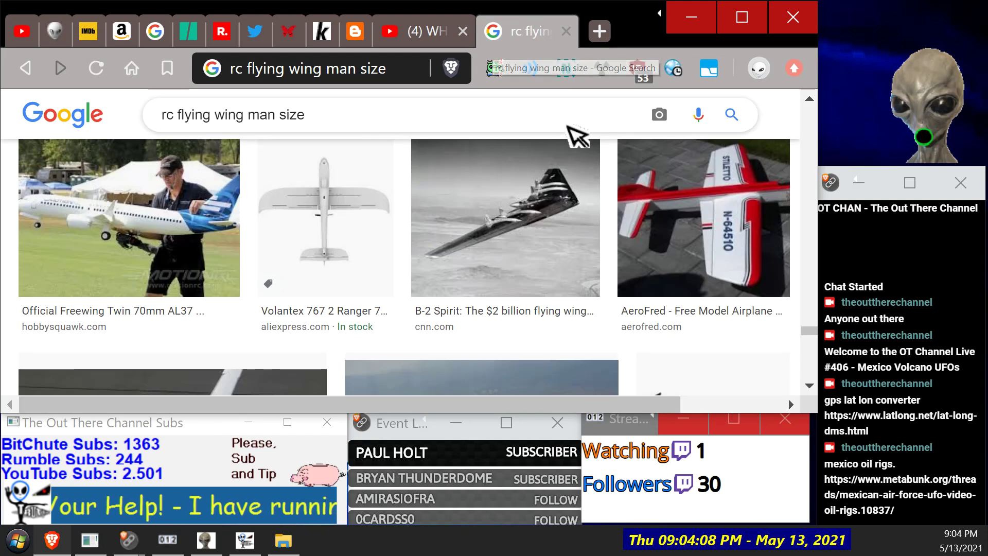
pyautogui.scroll(-5, 556, 265)
pyautogui.scroll(-3, 505, 247)
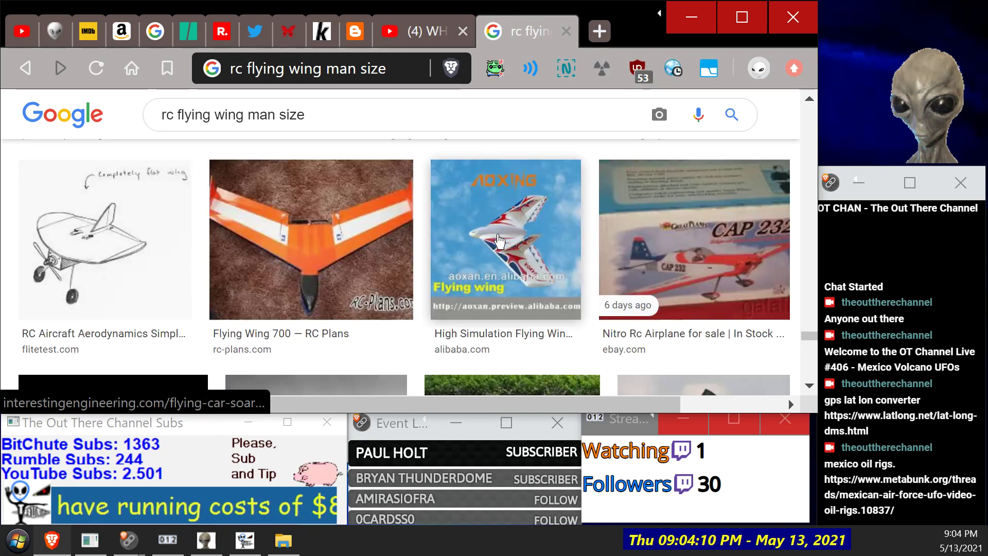
pyautogui.scroll(-3, 499, 241)
pyautogui.scroll(-3, 481, 200)
pyautogui.scroll(-3, 463, 218)
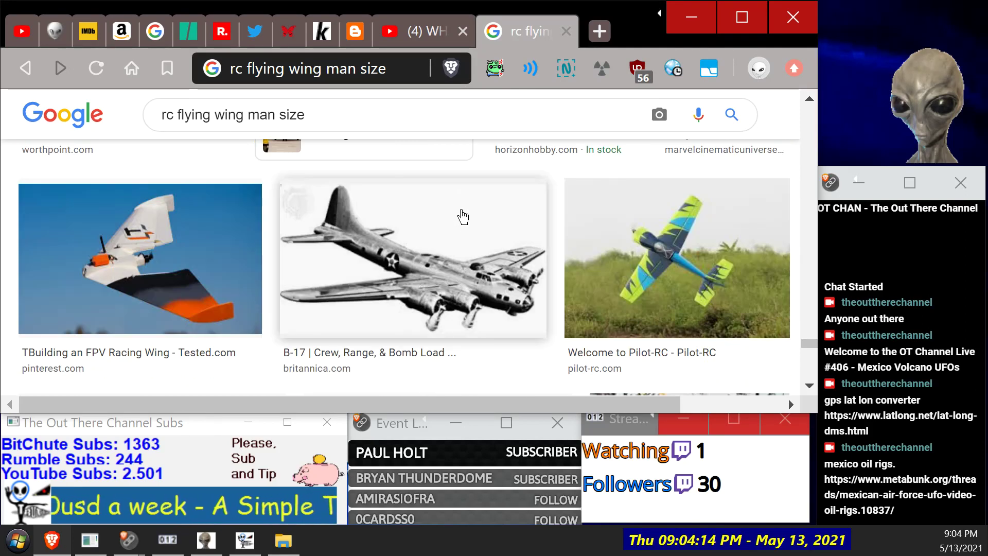
pyautogui.scroll(-6, 448, 196)
pyautogui.scroll(-4, 360, 154)
pyautogui.scroll(-6, 348, 127)
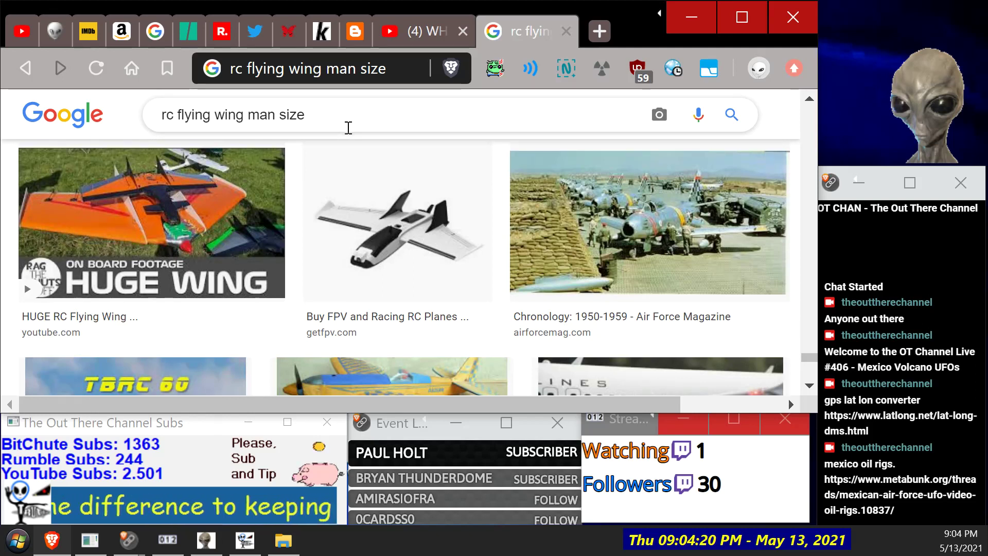
pyautogui.scroll(1, 348, 129)
pyautogui.scroll(-8, 348, 130)
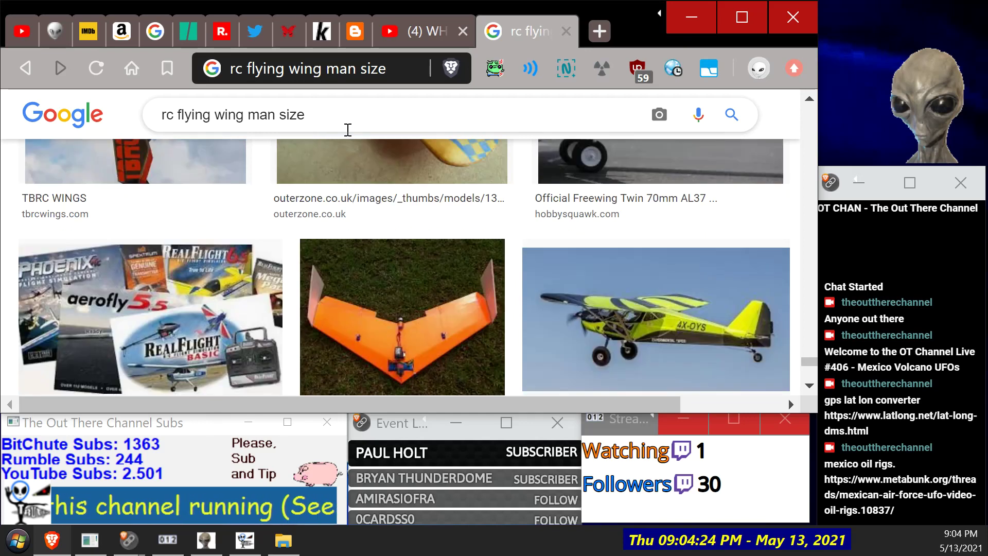
pyautogui.scroll(-4, 348, 130)
pyautogui.scroll(2, 348, 130)
pyautogui.scroll(1, 348, 129)
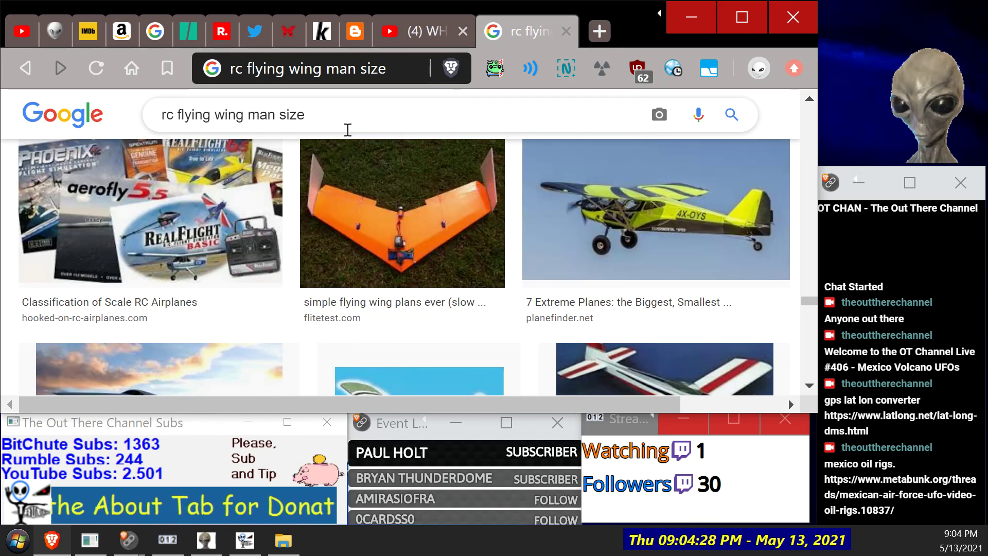
pyautogui.scroll(-5, 348, 130)
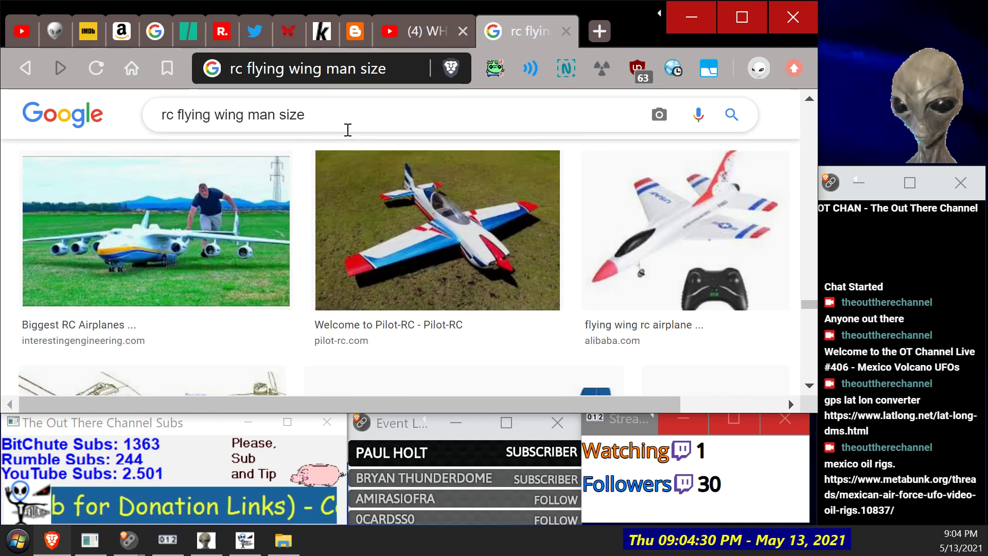
# Step: Examine the remaining "rc flying wing man size" image results for large flying wings resembling the object in the Antarctica video
pyautogui.scroll(1, 348, 130)
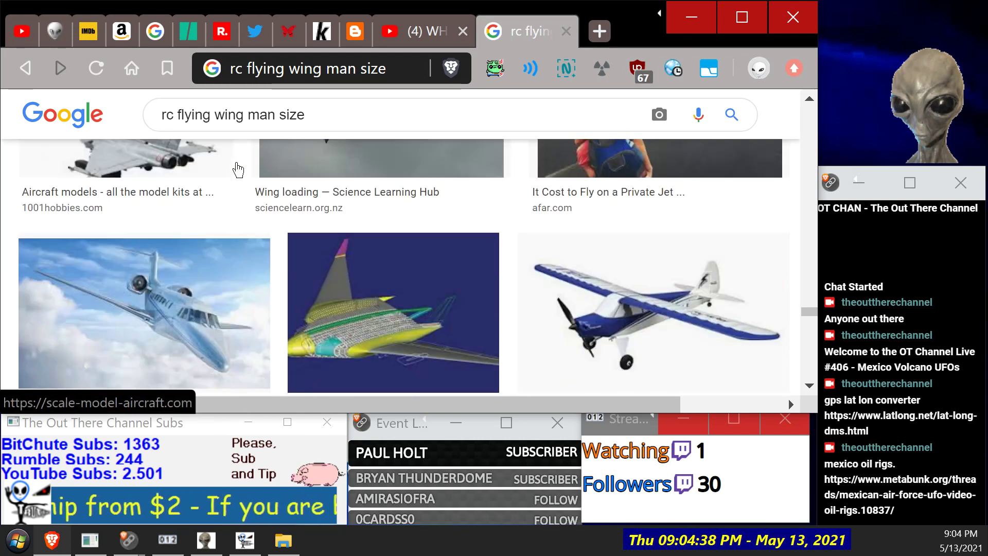
pyautogui.scroll(-3, 250, 173)
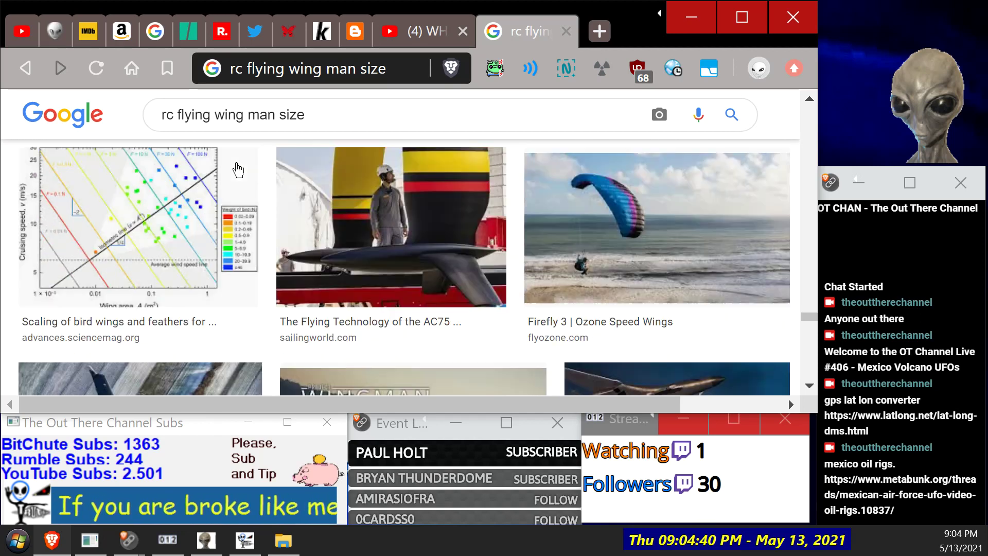
pyautogui.scroll(-10, 238, 170)
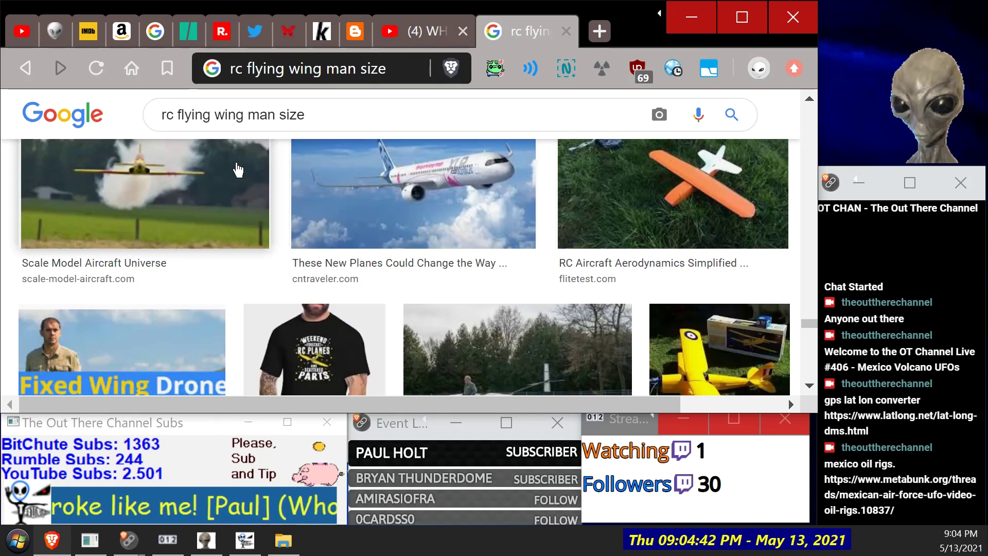
pyautogui.scroll(-2, 248, 173)
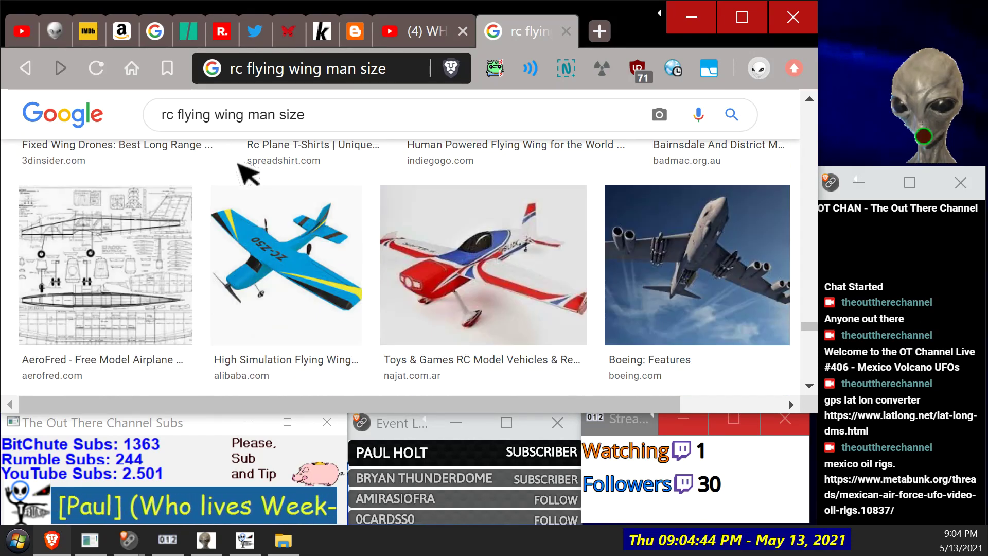
pyautogui.scroll(-5, 309, 196)
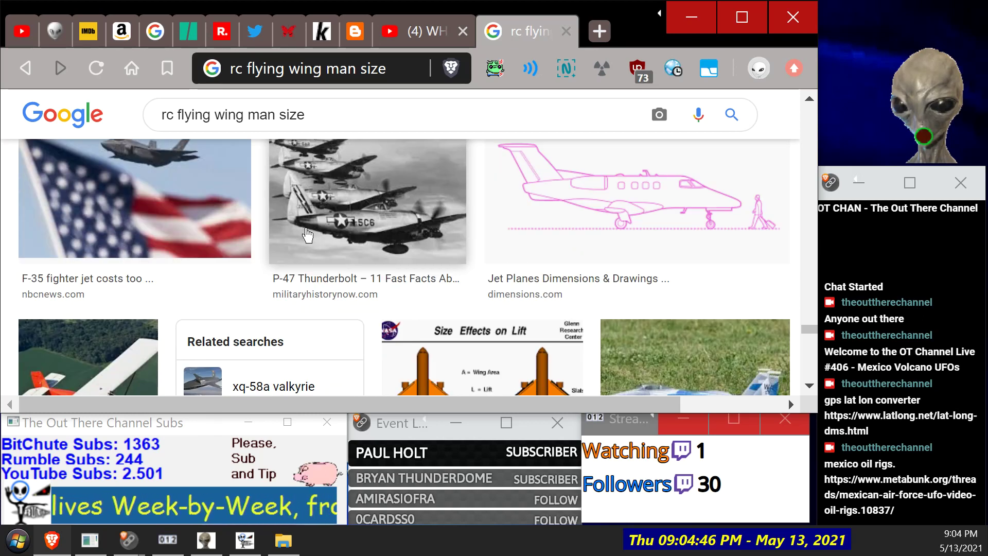
pyautogui.scroll(-3, 305, 235)
pyautogui.scroll(-5, 212, 231)
pyautogui.scroll(-5, 211, 231)
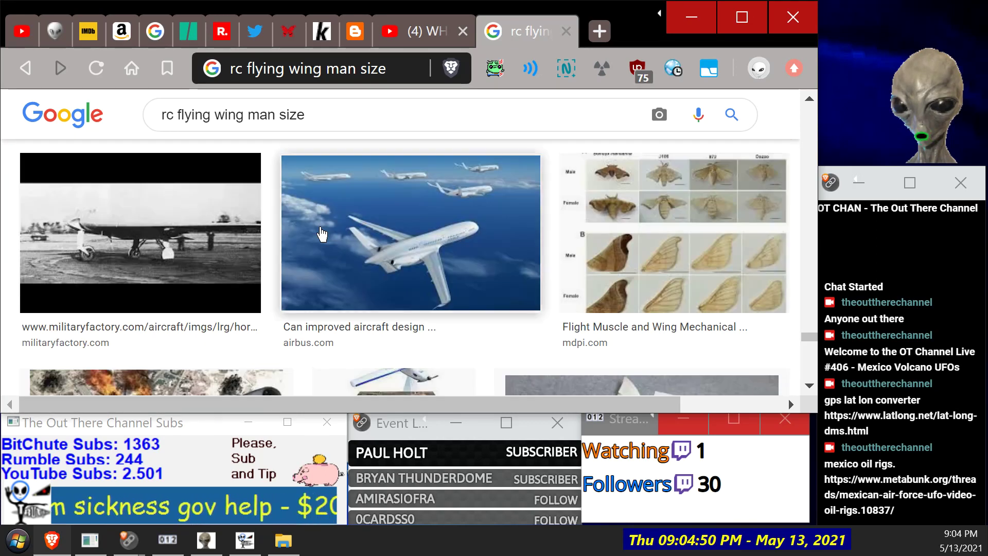
pyautogui.scroll(-4, 323, 235)
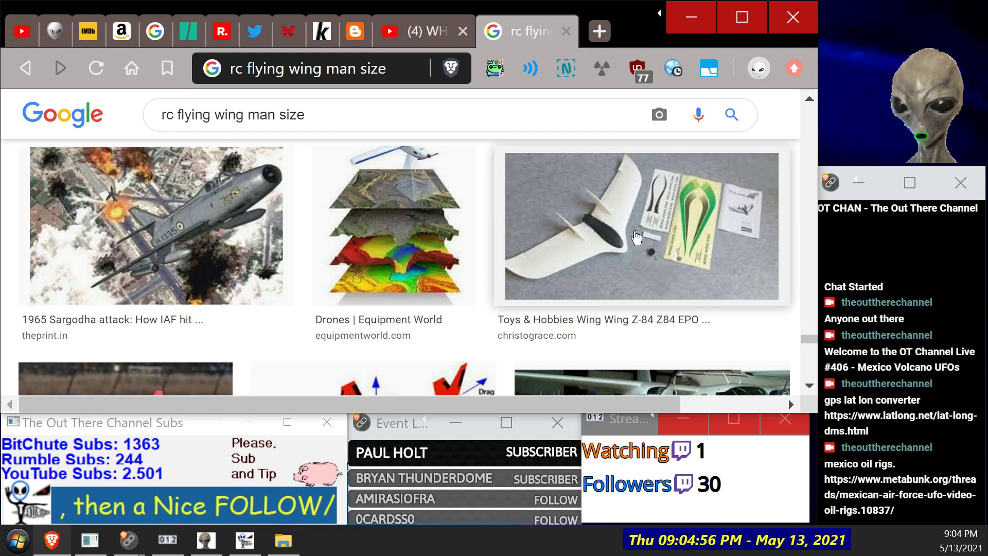
pyautogui.scroll(-2, 412, 232)
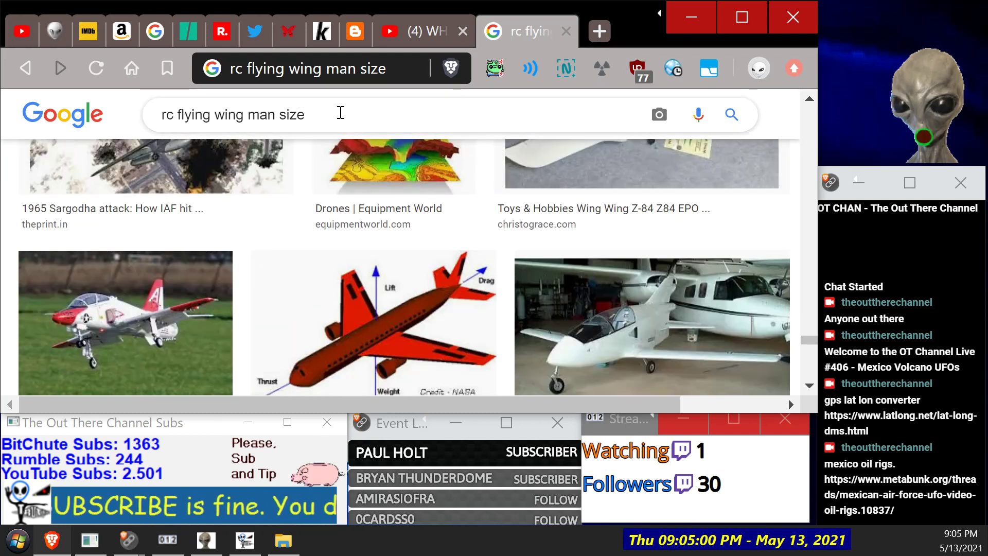
# Step: Refine the image search to "rc flying wing man size triangle"
pyautogui.write('i')
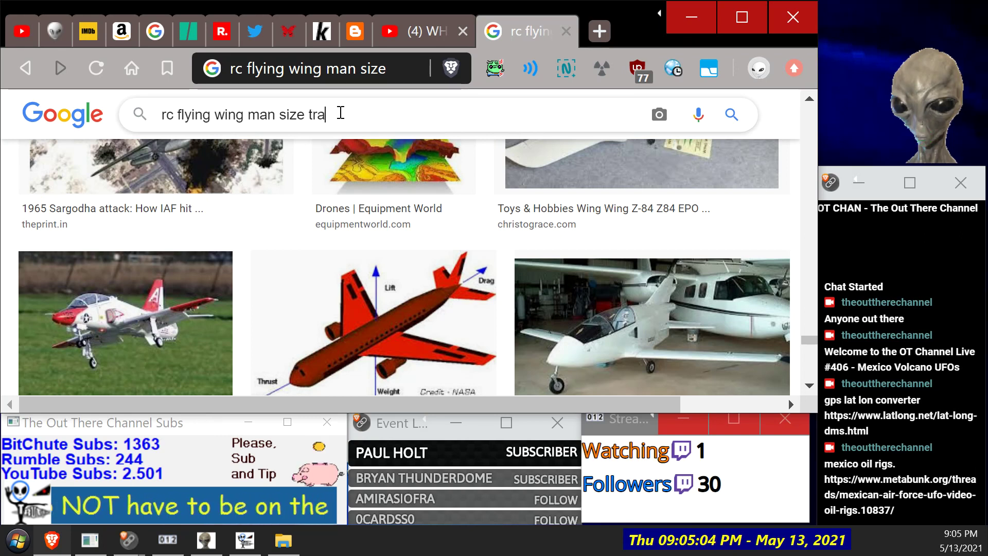
pyautogui.press('BackSpace')
pyautogui.write('a')
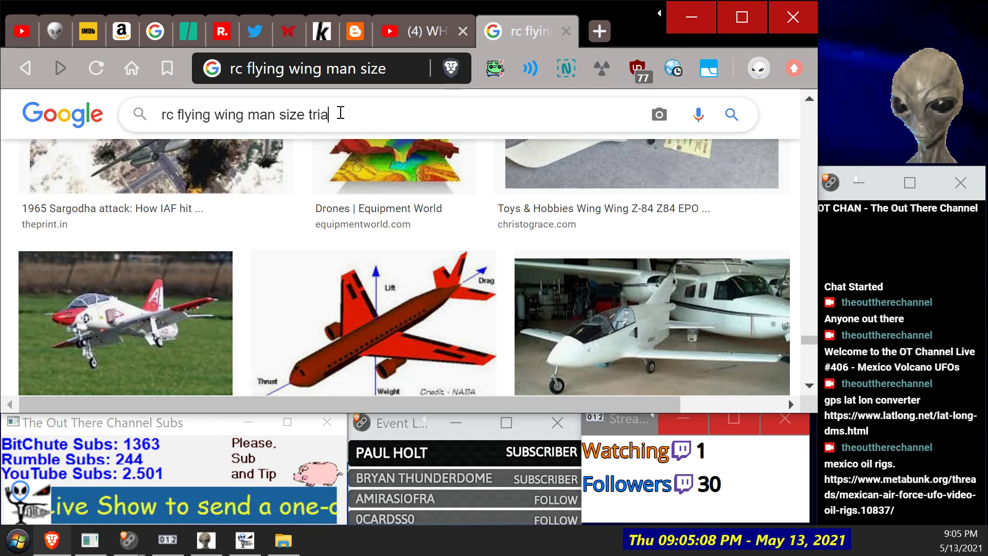
pyautogui.write('ngle')
pyautogui.press('Return')
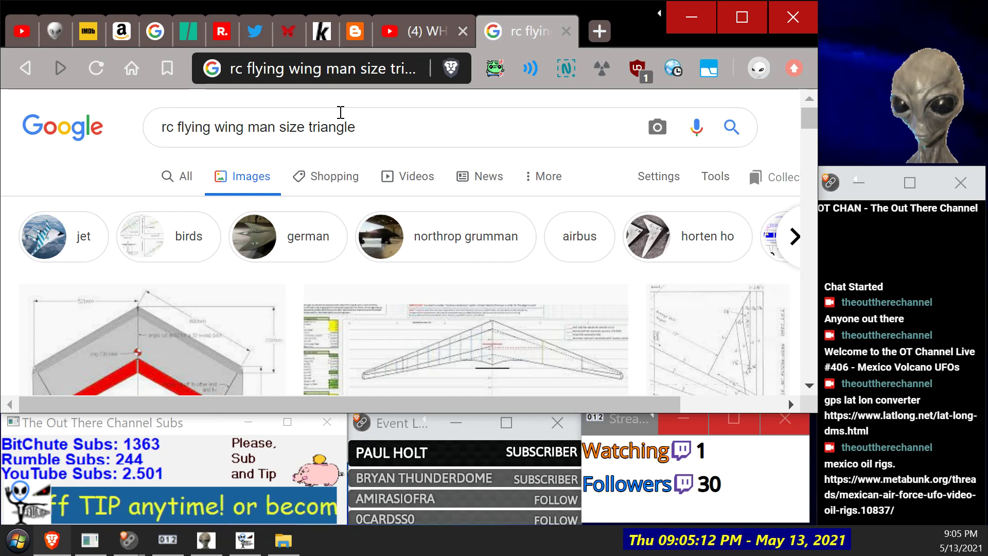
# Step: Look through the triangle image results and open the BBC picture of the WW2 flying wing
pyautogui.scroll(-5, 360, 143)
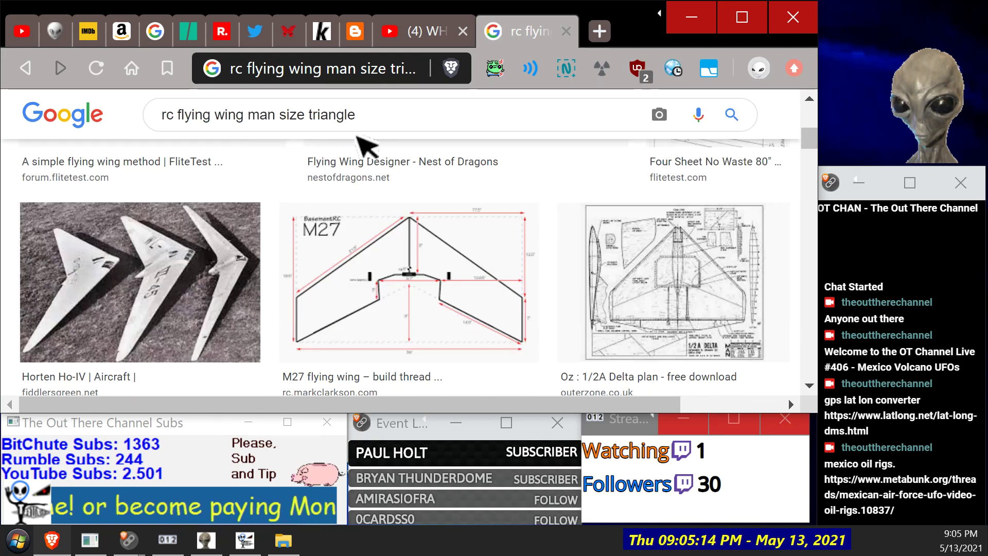
pyautogui.click(181, 278)
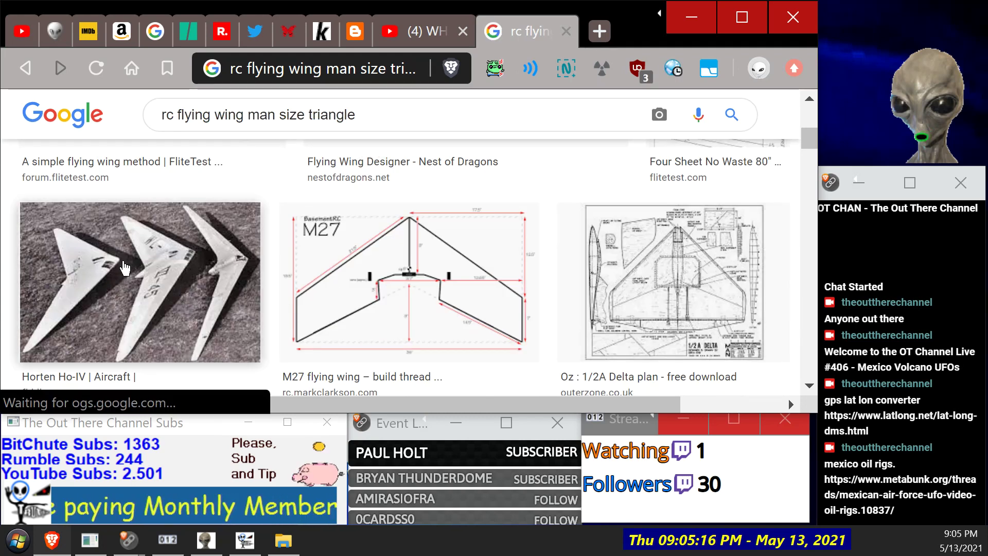
pyautogui.scroll(-7, 149, 273)
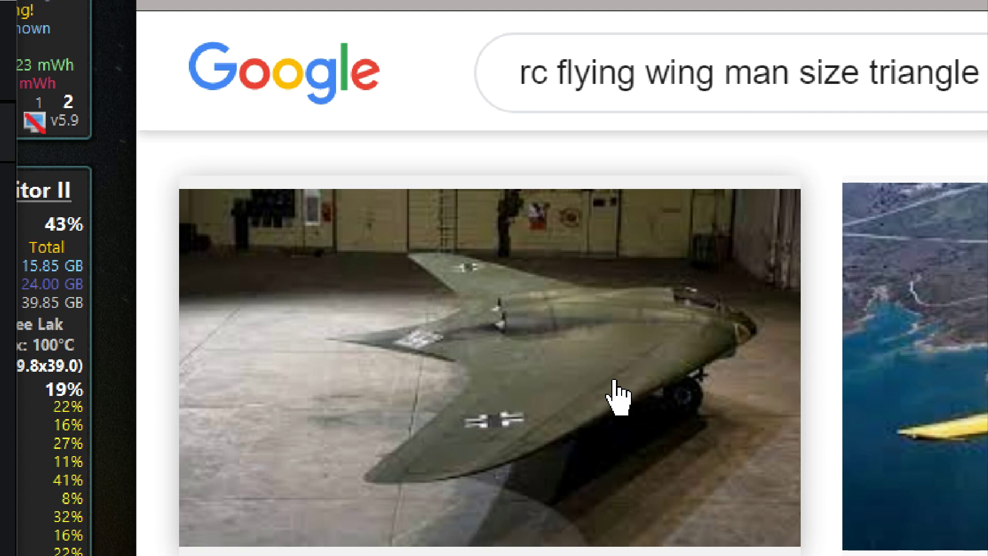
pyautogui.click(618, 397)
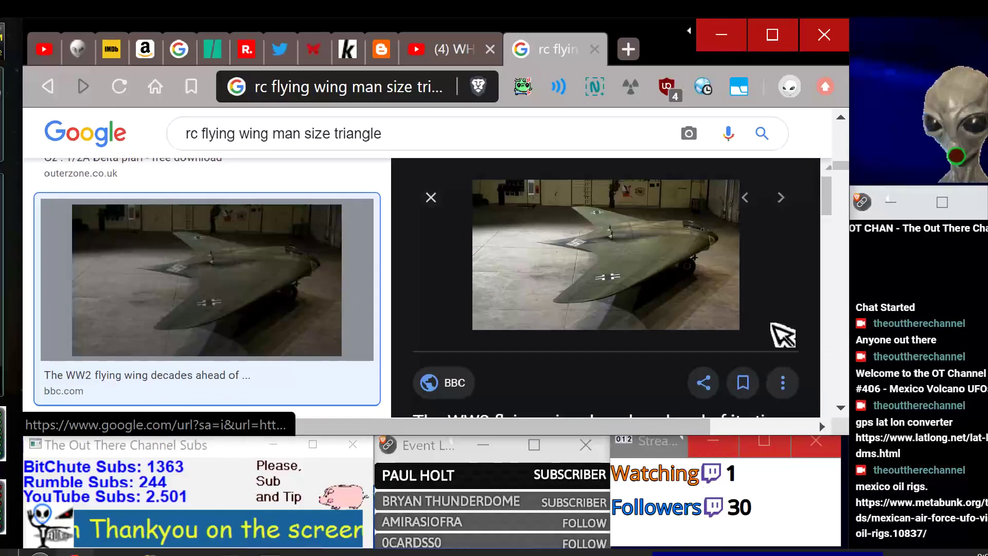
# Step: Open the related Wallpaperflare picture of the Nazi flying wing mock-up and look over its related images
pyautogui.scroll(-4, 815, 328)
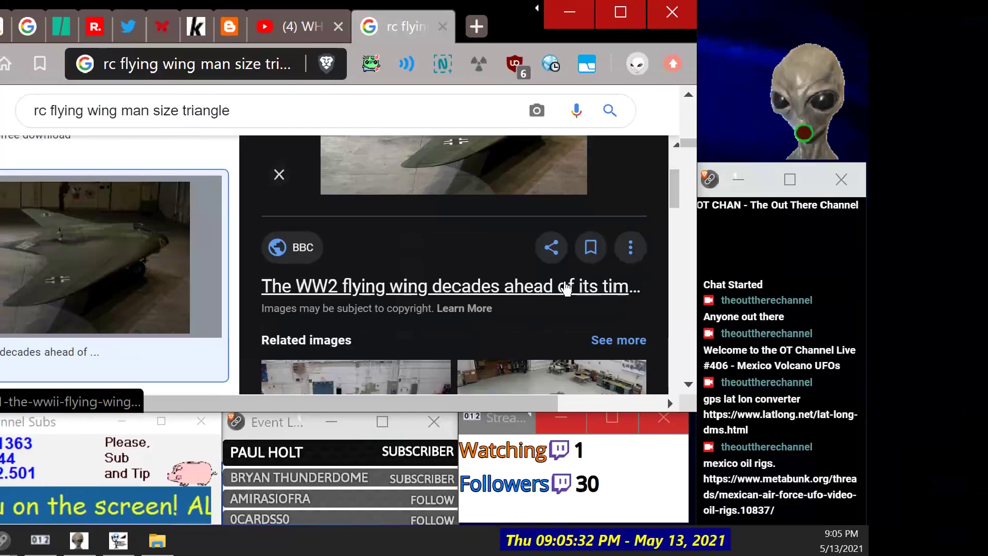
pyautogui.scroll(-2, 565, 289)
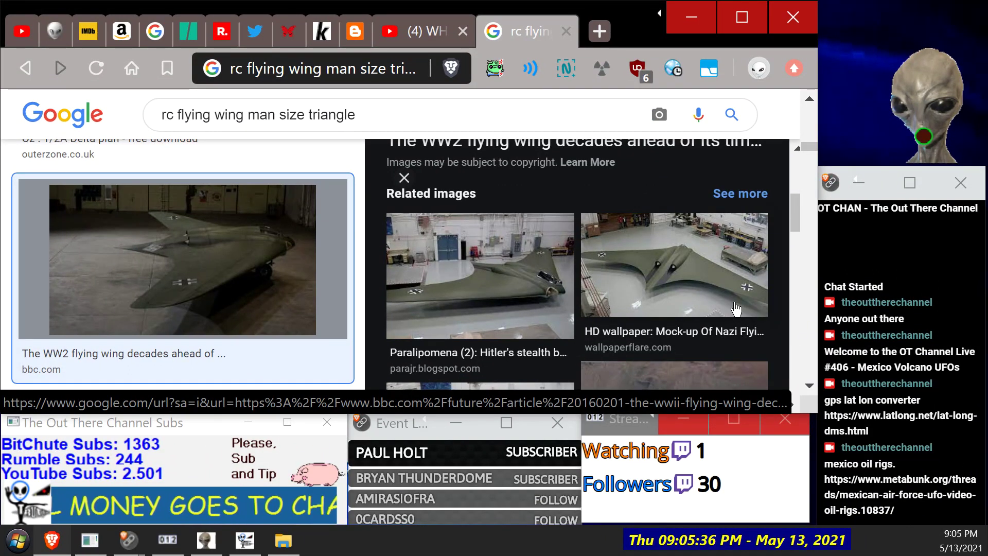
pyautogui.click(707, 292)
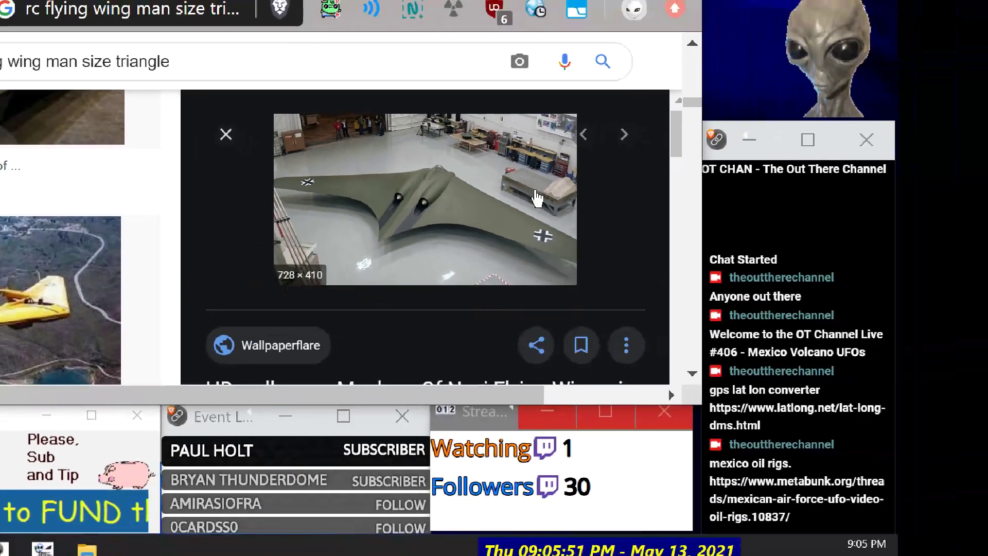
pyautogui.scroll(-3, 716, 226)
pyautogui.scroll(-3, 413, 175)
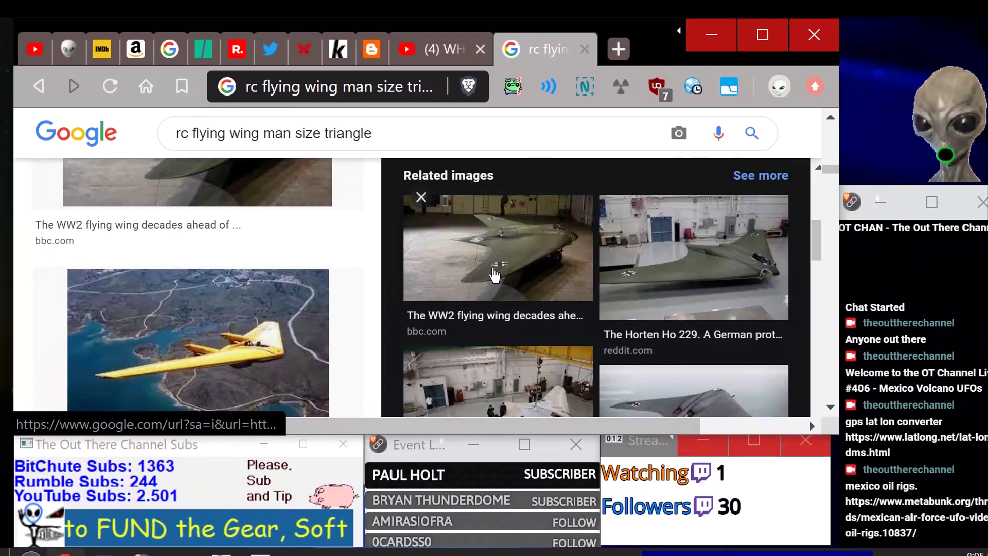
# Step: Reopen the BBC flying wing picture and examine its related images for similarly shaped aircraft
pyautogui.click(276, 207)
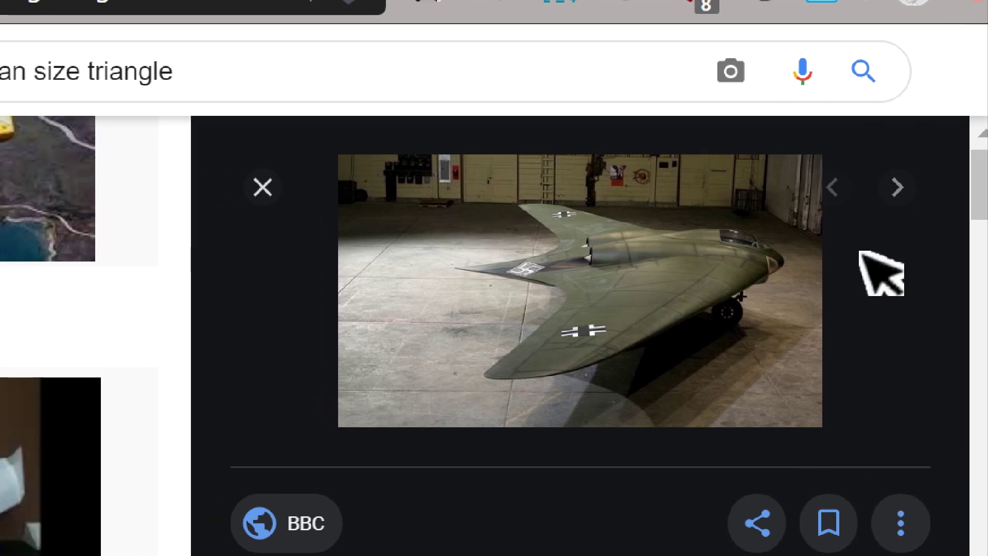
pyautogui.scroll(-5, 867, 271)
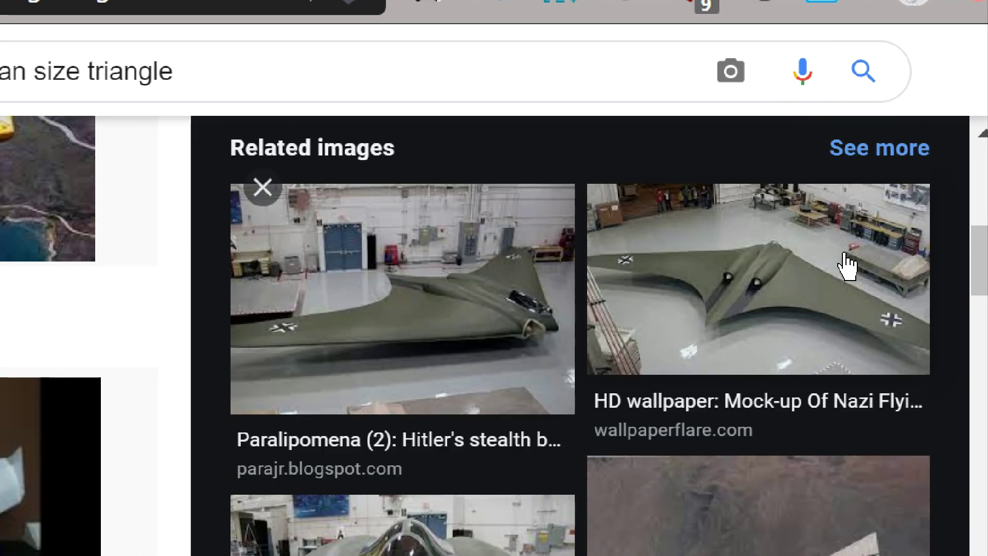
pyautogui.scroll(-4, 847, 266)
pyautogui.scroll(-5, 846, 255)
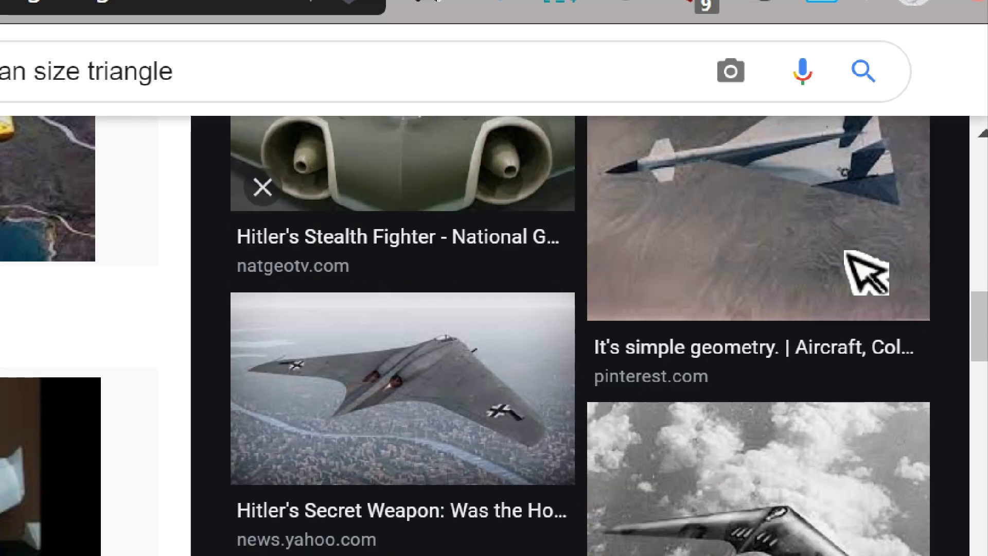
pyautogui.scroll(-1, 845, 260)
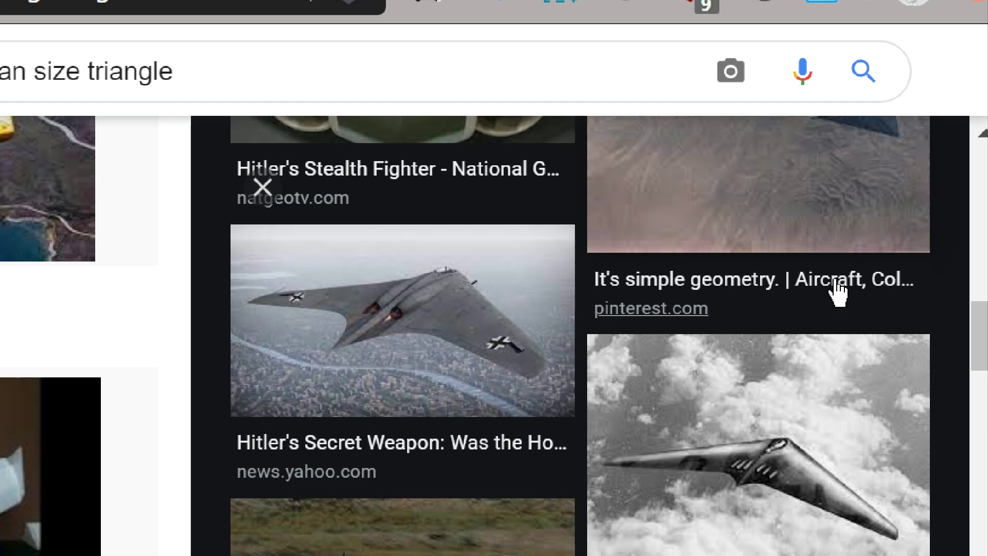
pyautogui.scroll(-8, 703, 281)
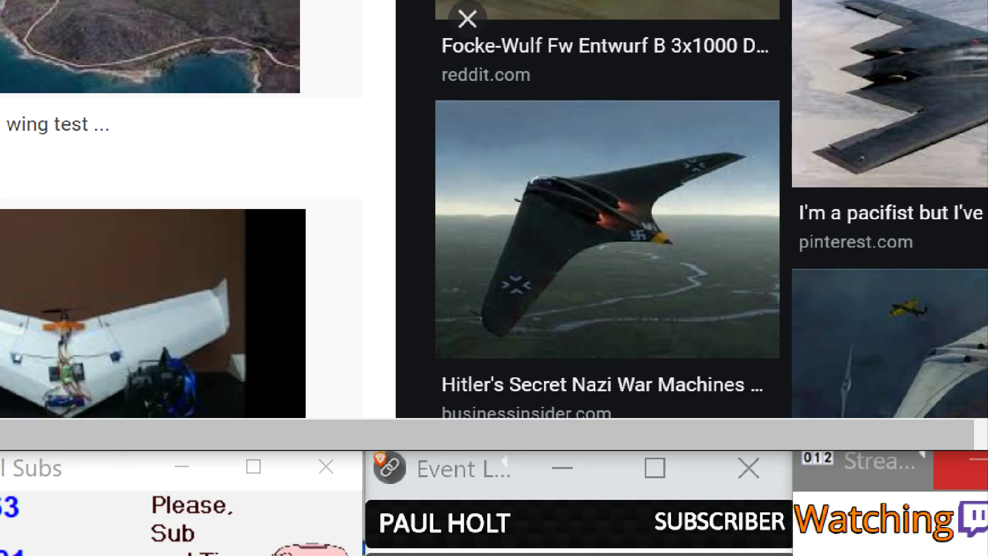
pyautogui.scroll(-1, 706, 263)
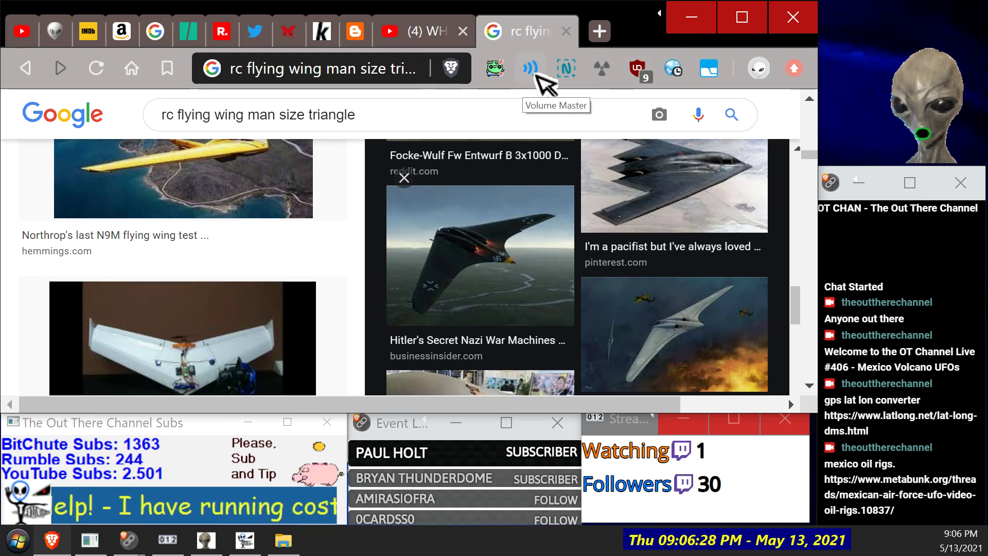
# Step: Return to the paused Antarctica video and select the picture area showing the object with Nimbus Capture's Selected area option
pyautogui.click(384, 38)
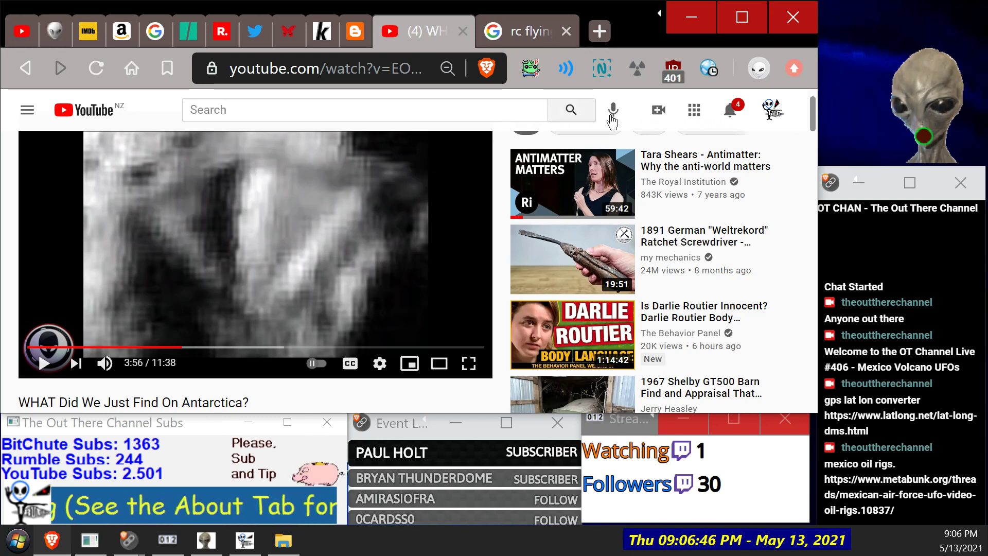
pyautogui.click(602, 68)
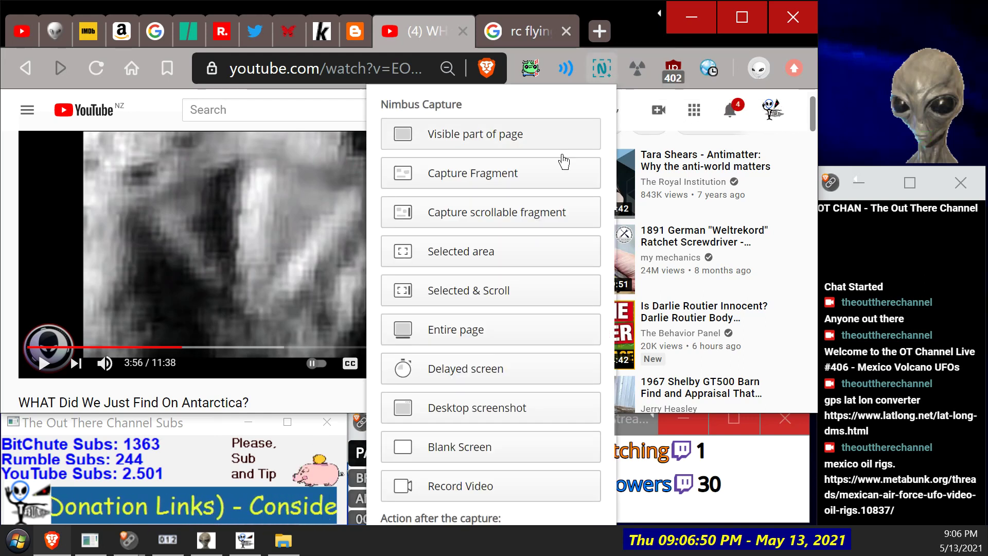
pyautogui.click(484, 254)
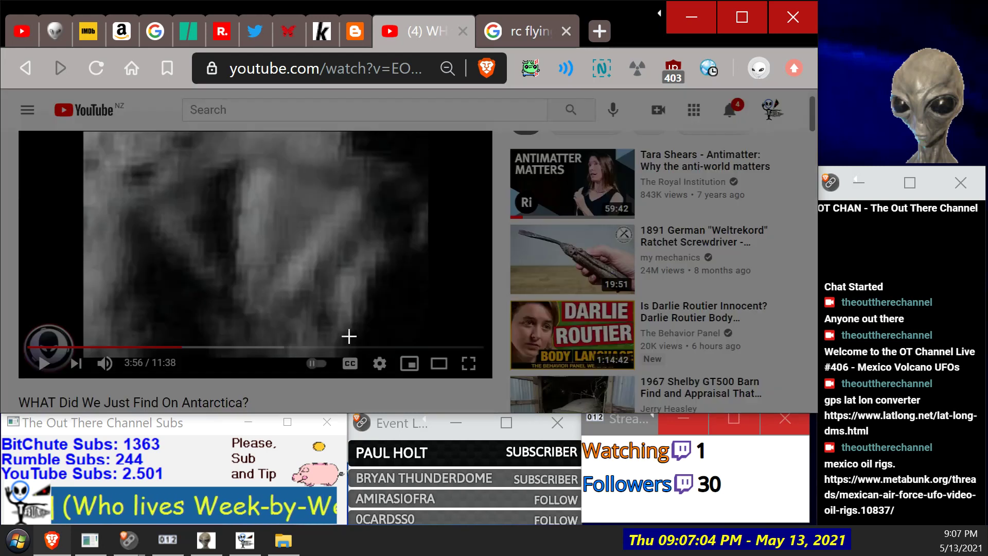
pyautogui.moveTo(358, 332); pyautogui.dragTo(170, 129)
pyautogui.click(396, 203)
pyautogui.moveTo(407, 303); pyautogui.dragTo(42, 141)
pyautogui.moveTo(434, 324); pyautogui.dragTo(61, 126)
pyautogui.click(262, 369)
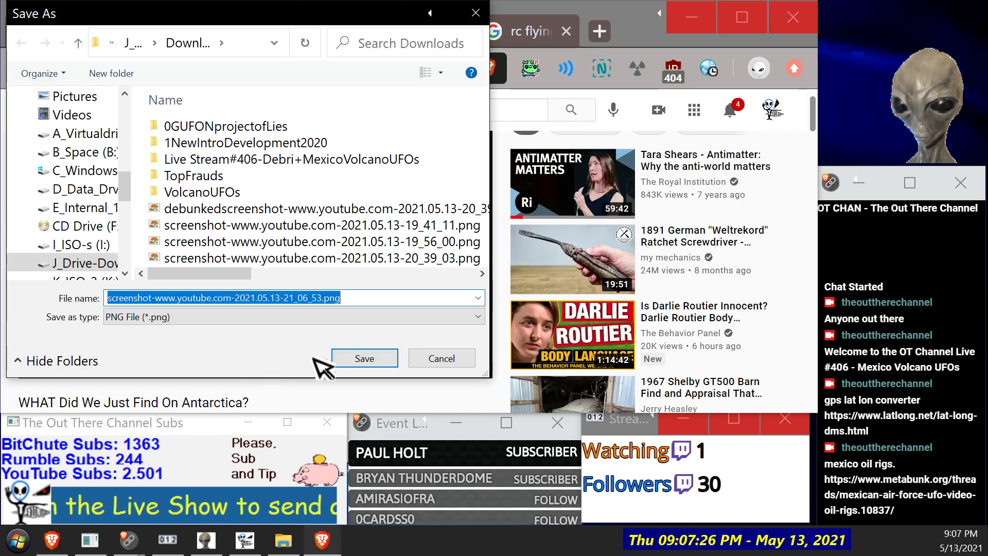
pyautogui.click(360, 358)
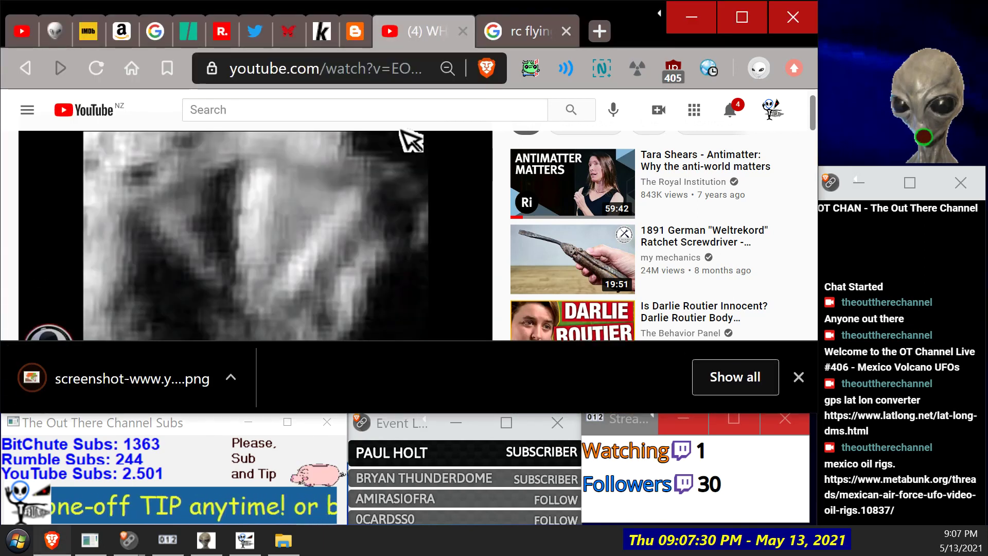
pyautogui.click(798, 378)
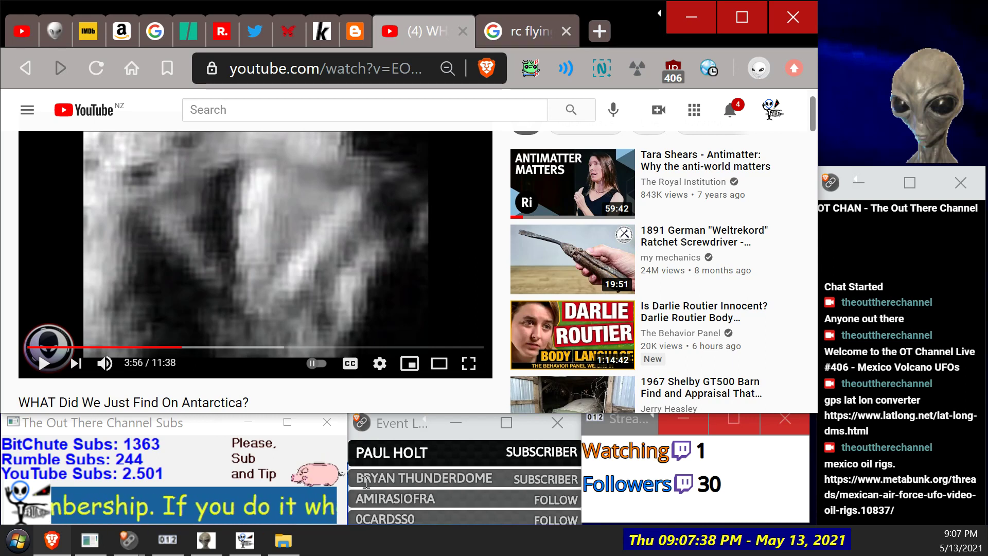
pyautogui.click(284, 540)
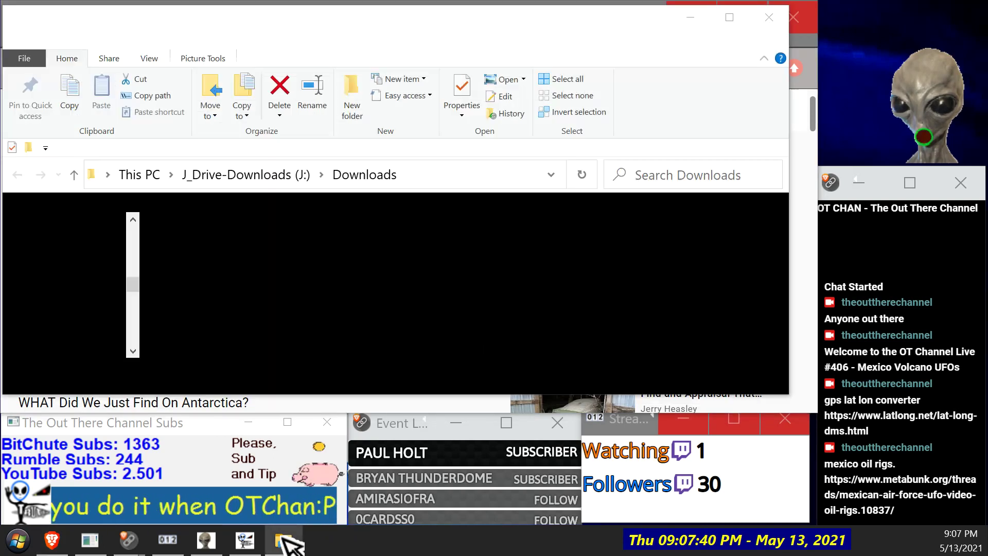
pyautogui.scroll(-1, 360, 302)
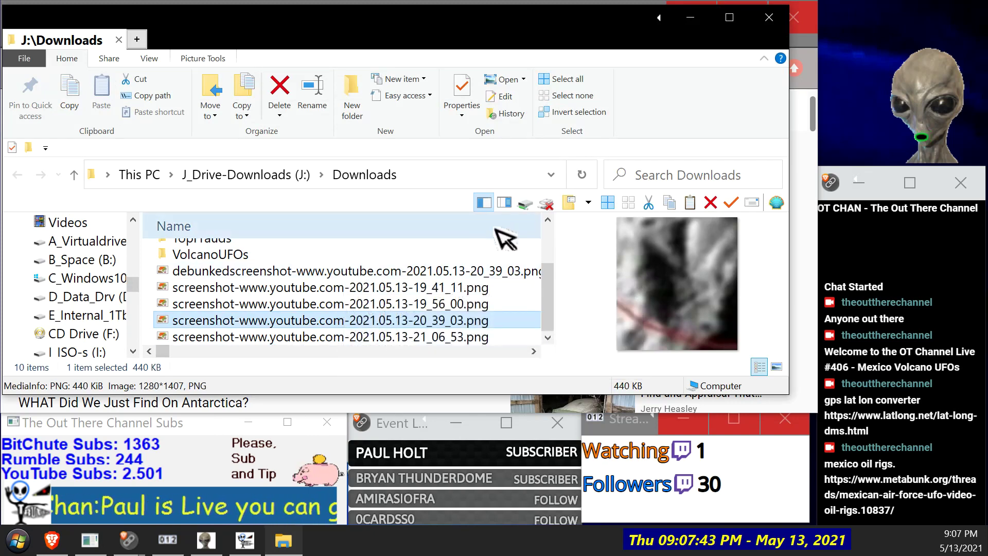
pyautogui.click(371, 336)
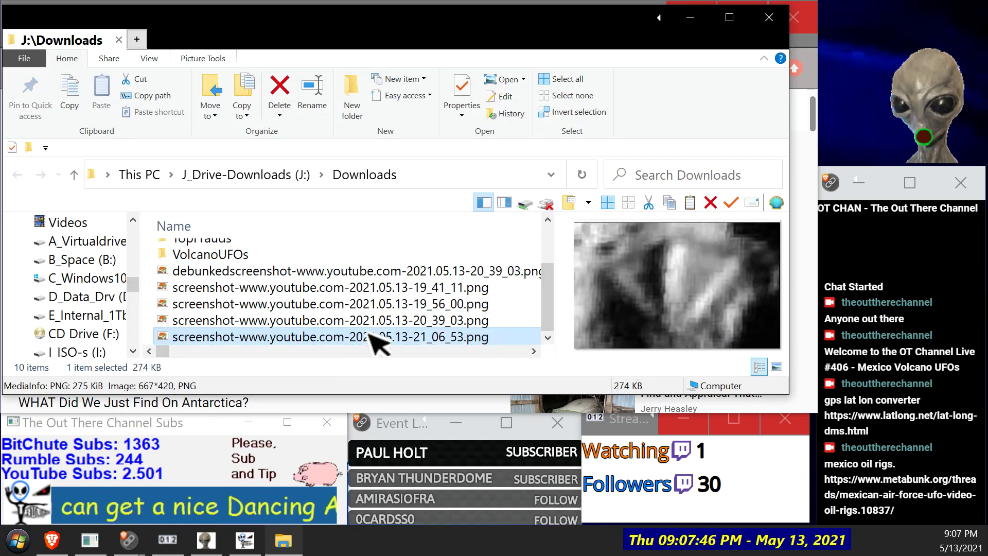
pyautogui.rightClick(378, 344)
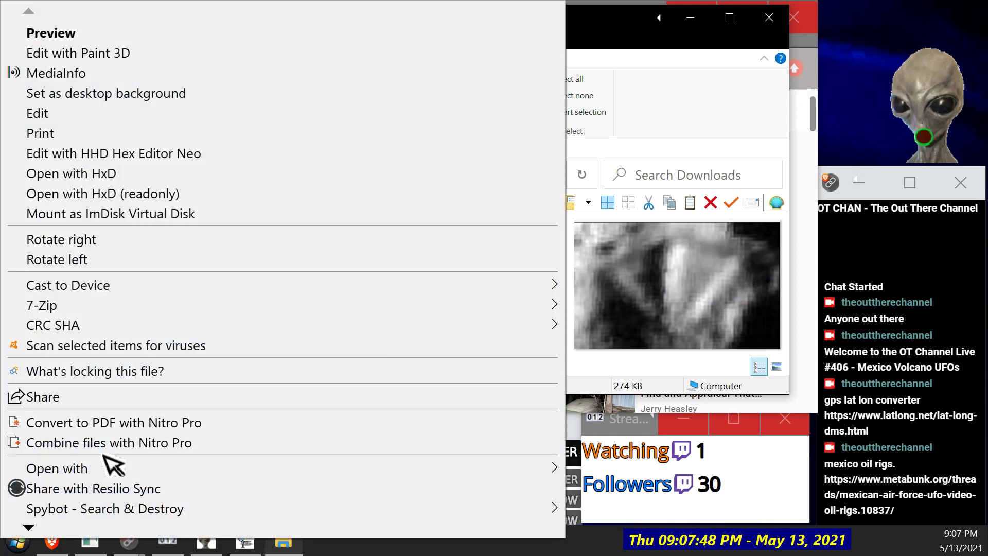
pyautogui.moveTo(97, 468)
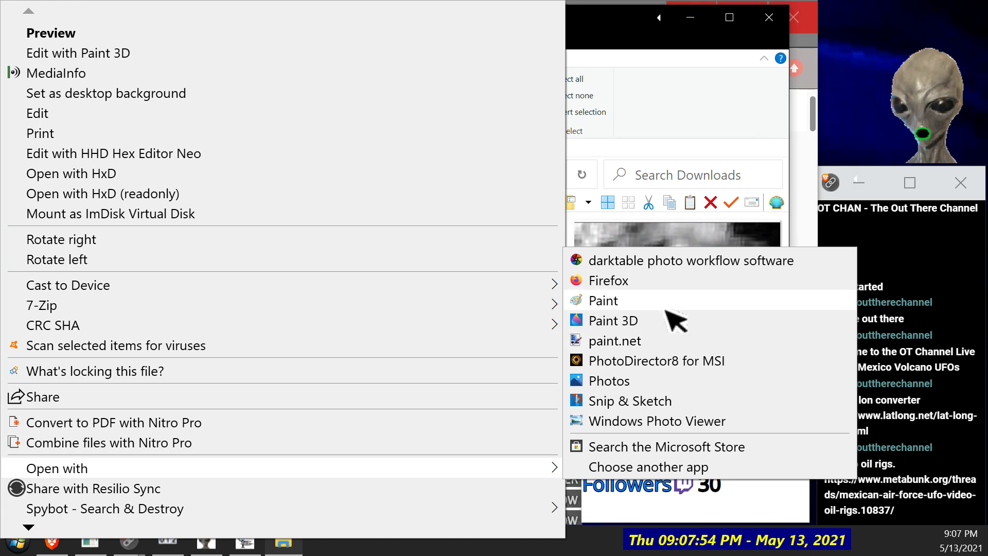
pyautogui.click(640, 342)
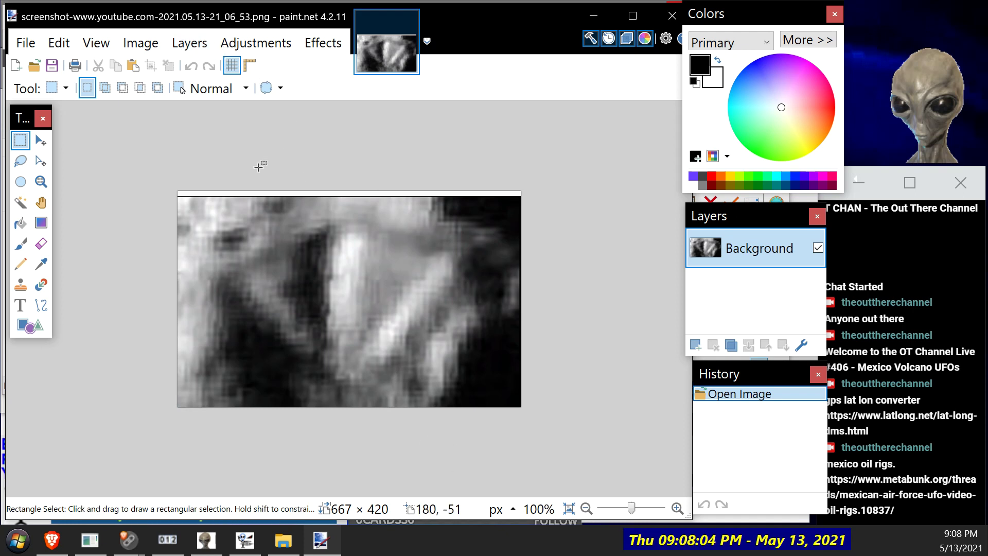
# Step: Resize the image to a width of 1280 pixels with the aspect ratio maintained
pyautogui.click(138, 47)
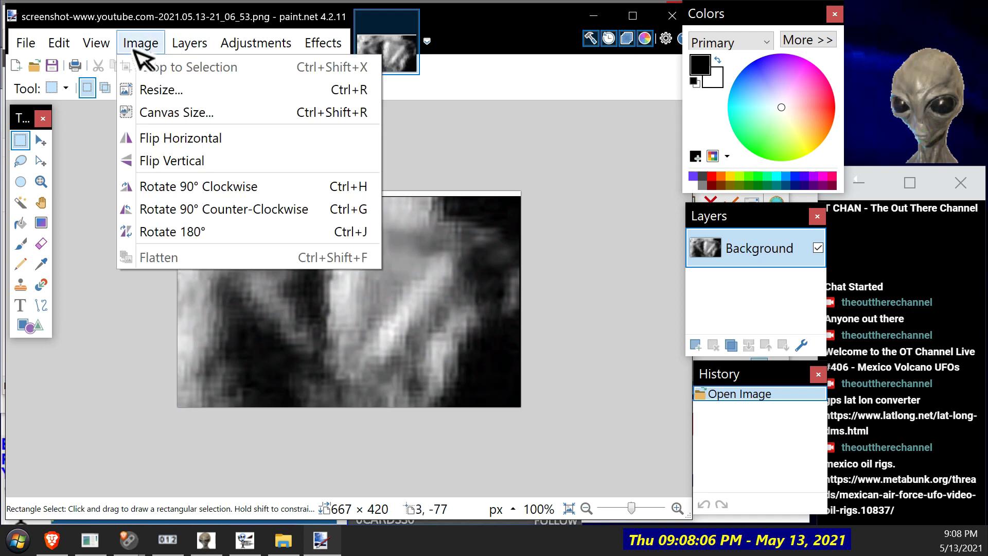
pyautogui.click(153, 90)
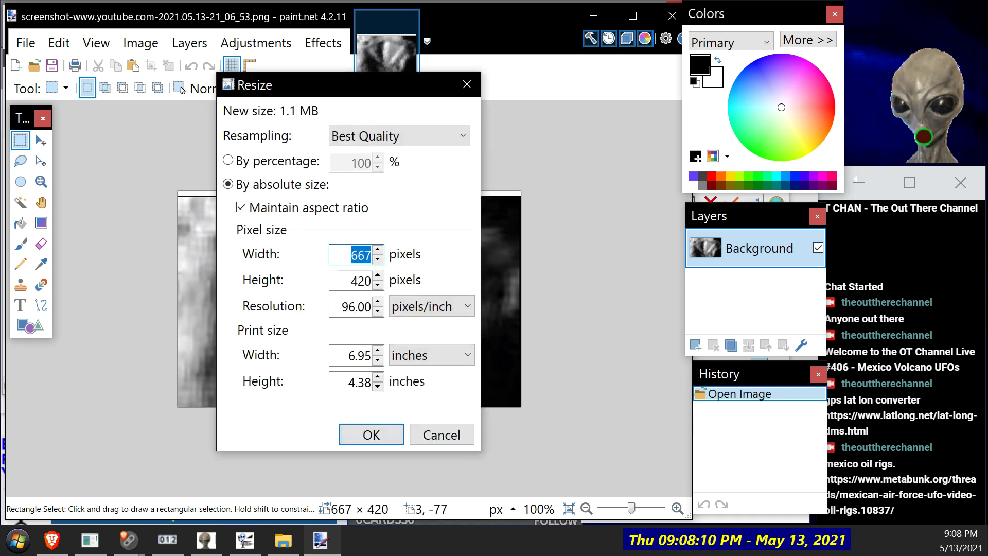
pyautogui.write('1280')
pyautogui.press('Return')
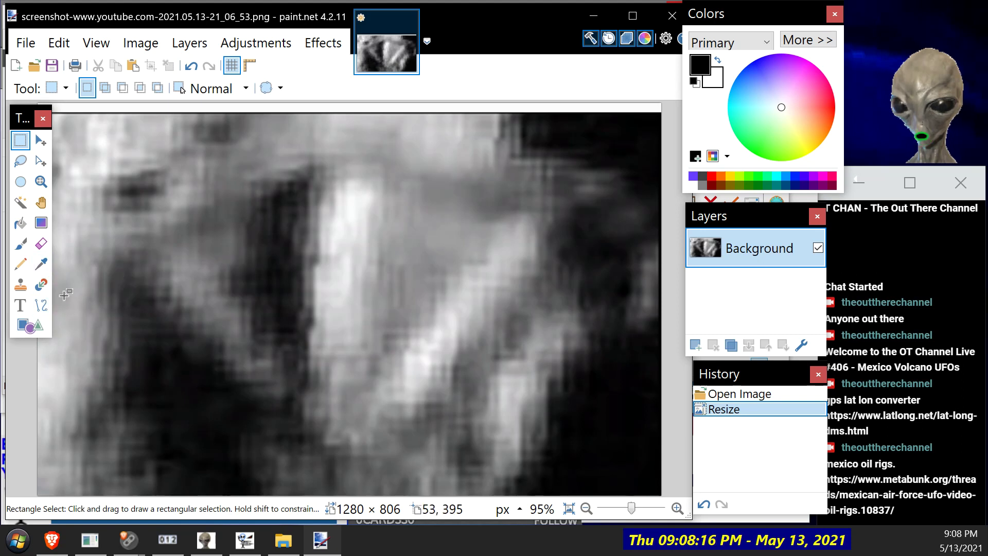
# Step: Outline the object's edges and central ridge with light red lines and curves at brush width 10
pyautogui.press('o')
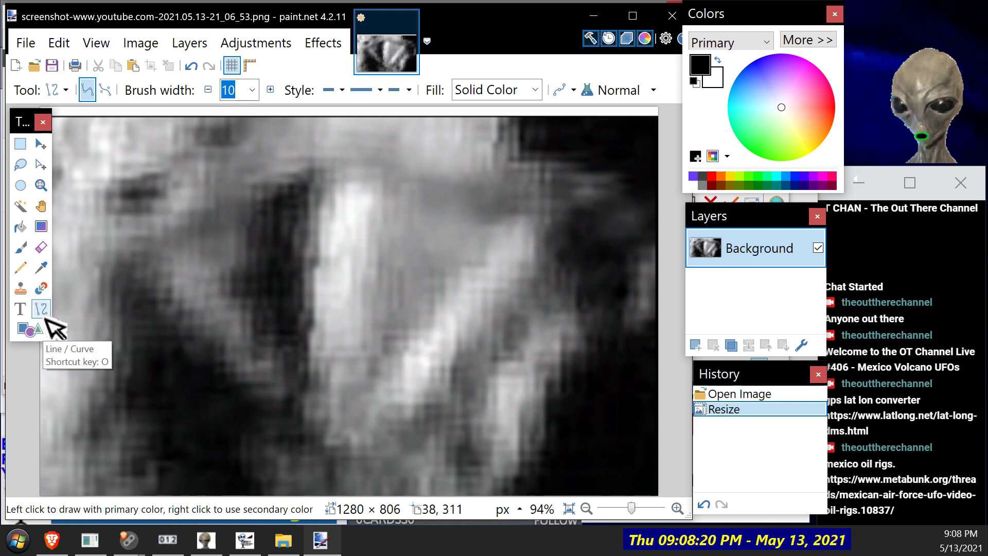
pyautogui.click(818, 106)
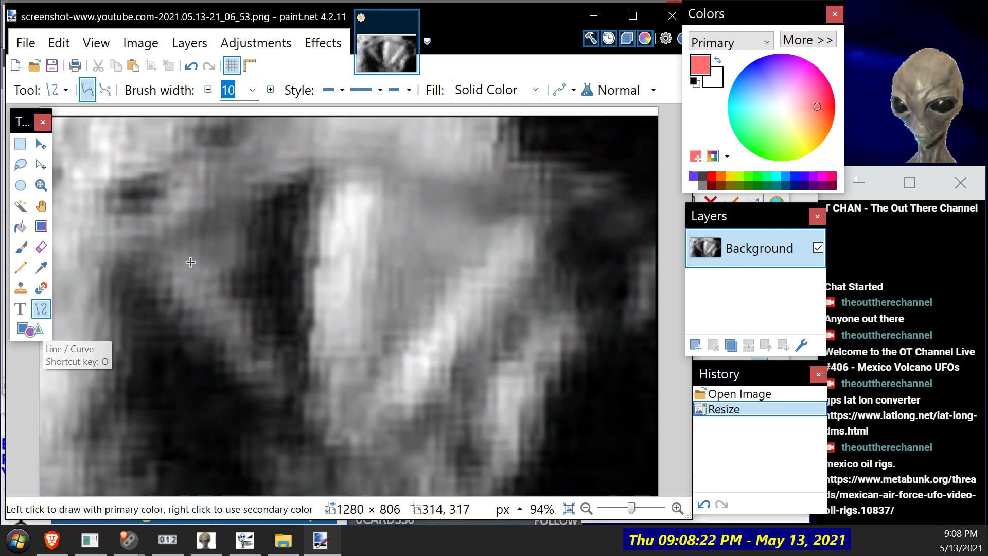
pyautogui.moveTo(133, 256)
pyautogui.mouseDown()
pyautogui.moveTo(156, 255)
pyautogui.moveTo(333, 163)
pyautogui.moveTo(545, 180)
pyautogui.moveTo(547, 249)
pyautogui.moveTo(585, 215)
pyautogui.moveTo(567, 181)
pyautogui.moveTo(552, 181)
pyautogui.moveTo(559, 211)
pyautogui.moveTo(517, 289)
pyautogui.moveTo(341, 472)
pyautogui.moveTo(370, 459)
pyautogui.moveTo(297, 416)
pyautogui.moveTo(132, 267)
pyautogui.mouseUp()
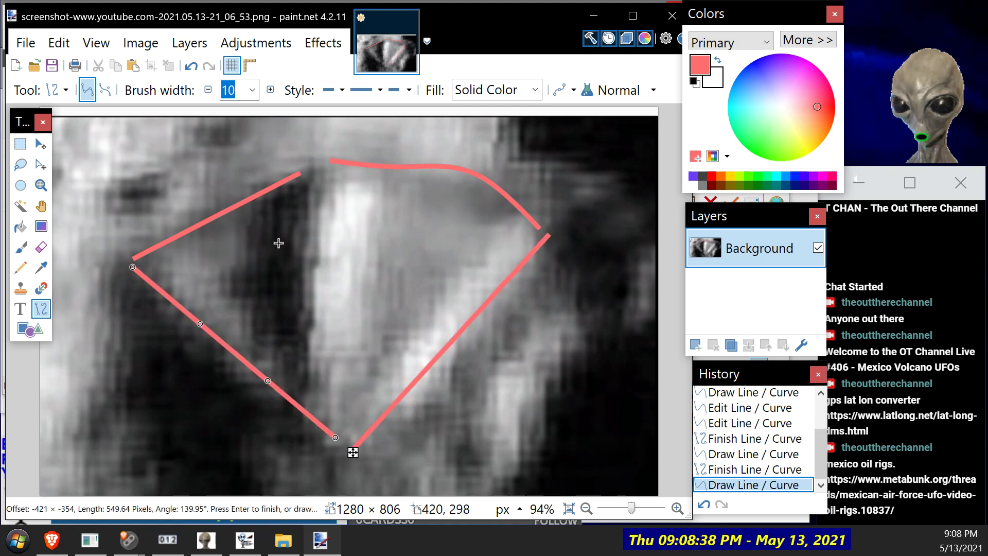
pyautogui.moveTo(339, 183)
pyautogui.mouseDown()
pyautogui.moveTo(287, 346)
pyautogui.moveTo(324, 358)
pyautogui.moveTo(303, 345)
pyautogui.moveTo(338, 330)
pyautogui.moveTo(376, 186)
pyautogui.moveTo(355, 173)
pyautogui.mouseUp()
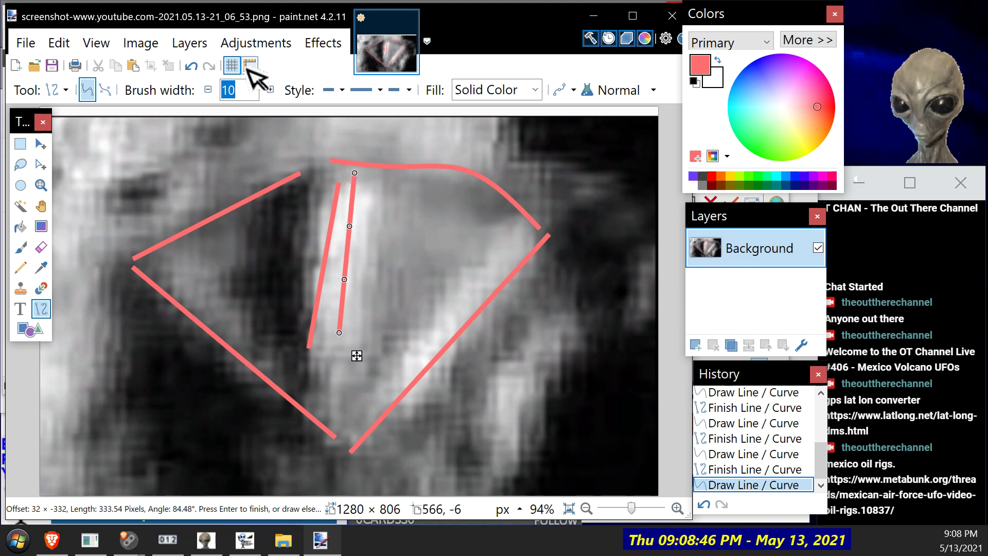
# Step: Undo all the drawn lines and curves back to the resized image
pyautogui.click(198, 67)
pyautogui.click(199, 68)
pyautogui.click(199, 69)
pyautogui.click(200, 69)
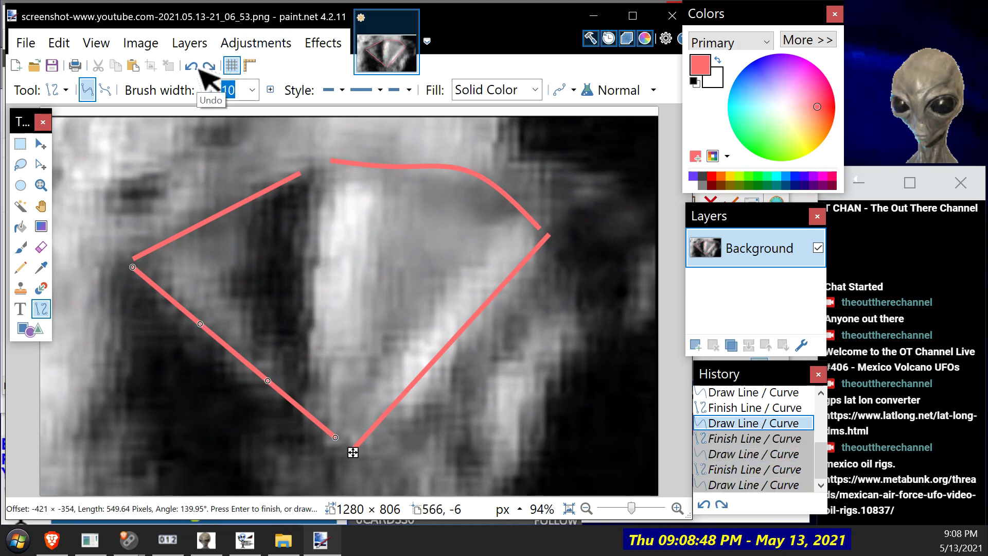
pyautogui.click(199, 69)
pyautogui.click(199, 69)
pyautogui.click(199, 69)
pyautogui.click(199, 69)
pyautogui.click(199, 69)
pyautogui.click(199, 69)
pyautogui.click(200, 69)
pyautogui.click(199, 69)
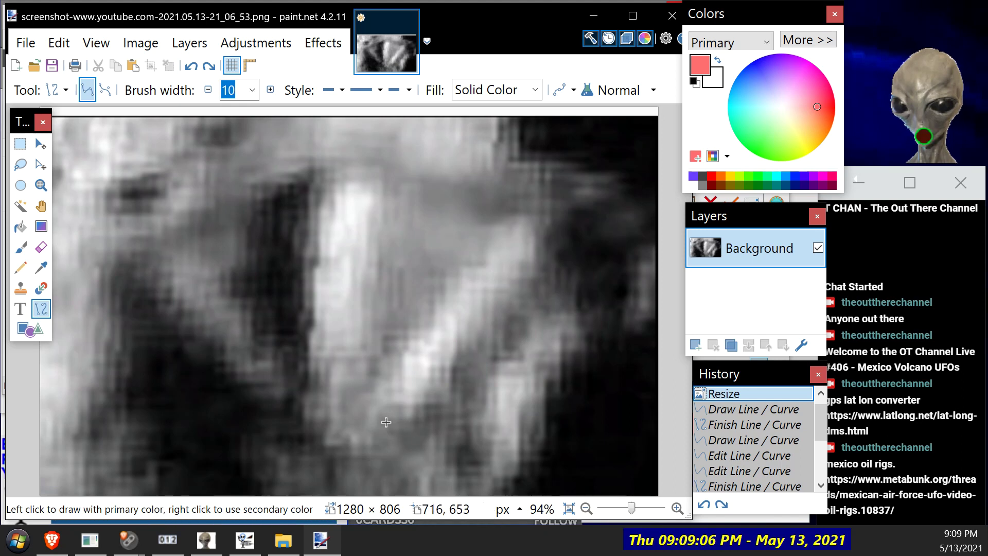
# Step: Switch to the Google flying wing results in the browser and select the Business Insider aircraft picture, about 313 × 216 pixels, with Nimbus Capture's Selected area option
pyautogui.moveTo(325, 539)
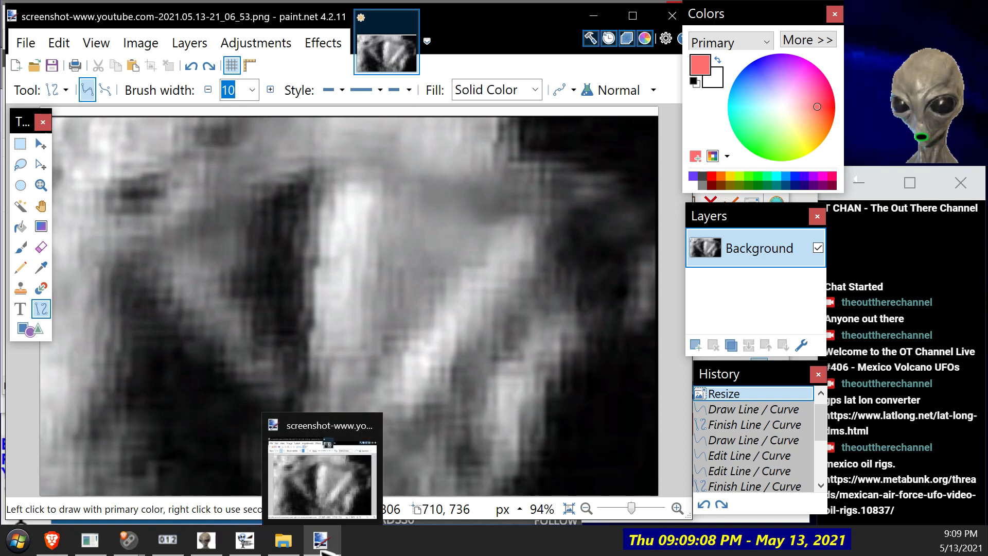
pyautogui.click(51, 540)
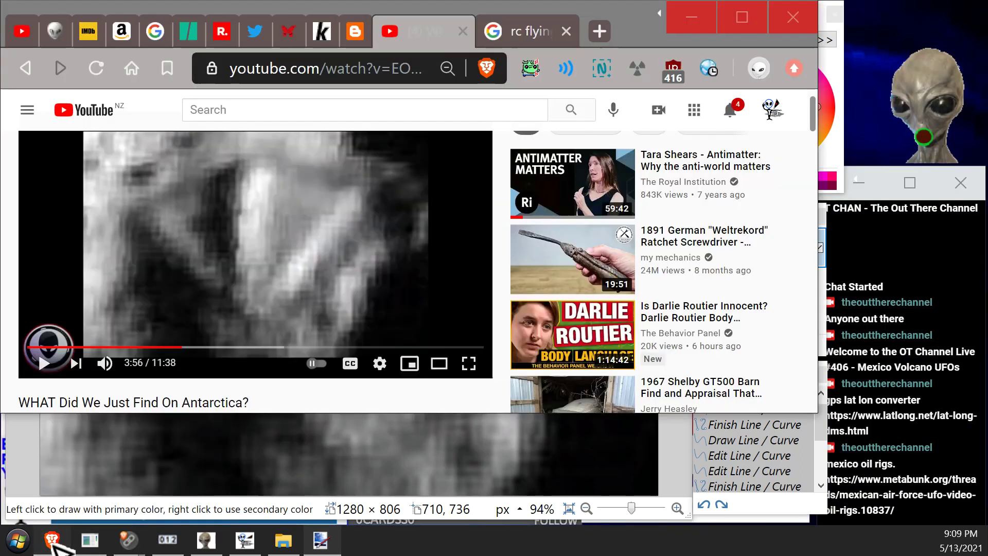
pyautogui.click(535, 32)
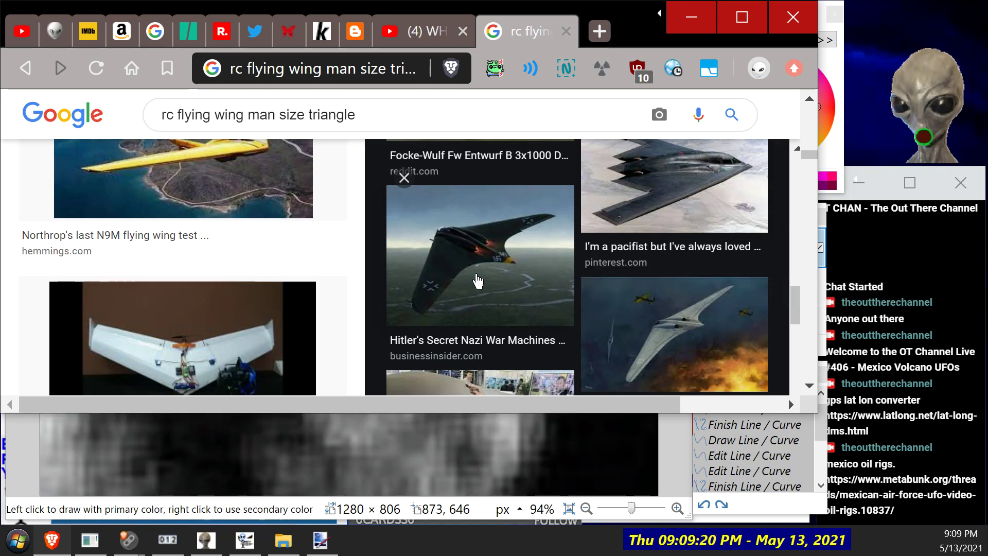
pyautogui.scroll(-3, 471, 282)
pyautogui.scroll(-6, 477, 268)
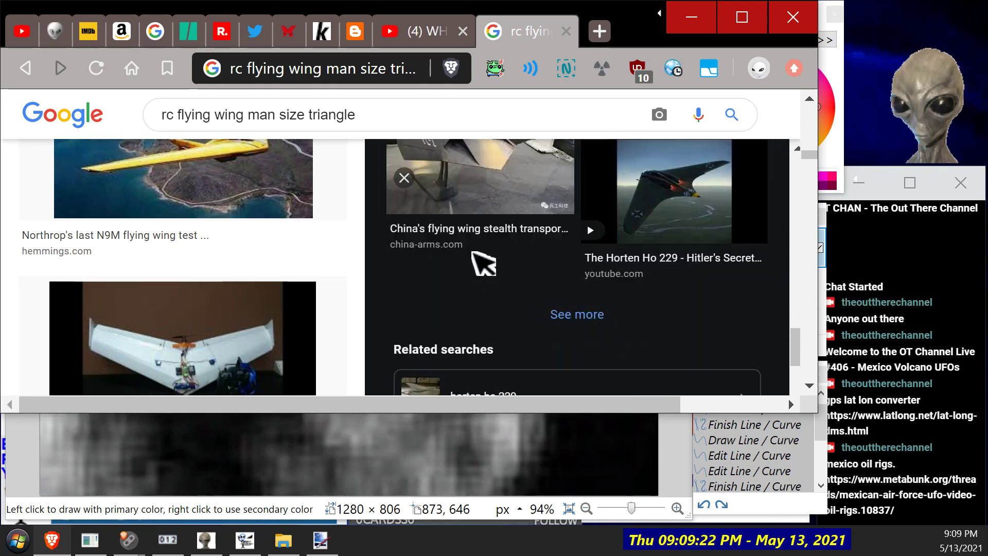
pyautogui.scroll(7, 470, 254)
pyautogui.scroll(2, 484, 265)
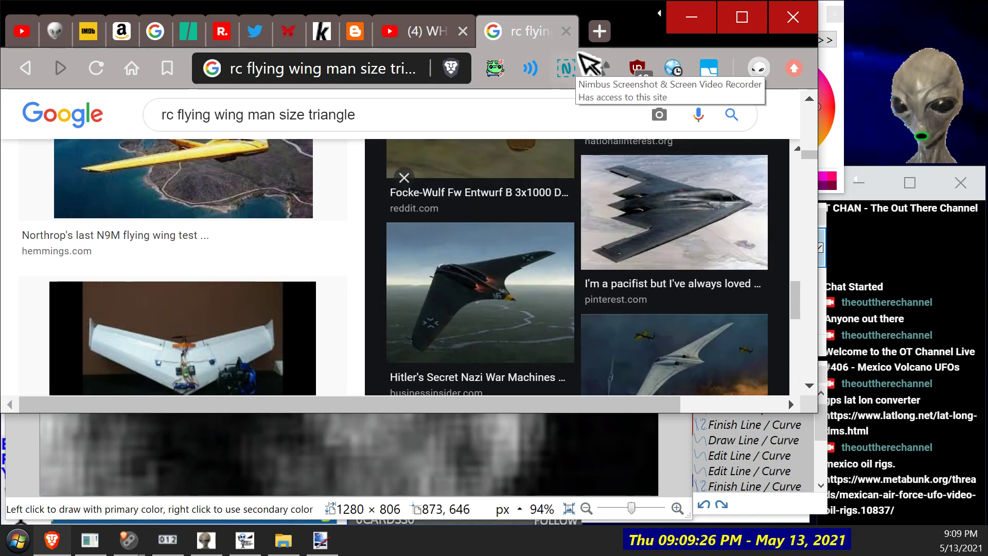
pyautogui.click(567, 68)
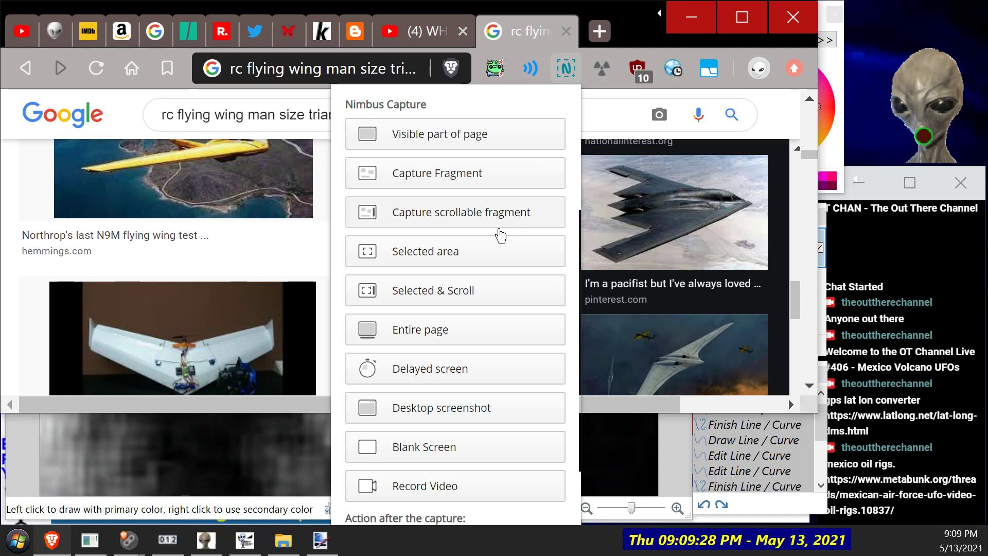
pyautogui.click(438, 253)
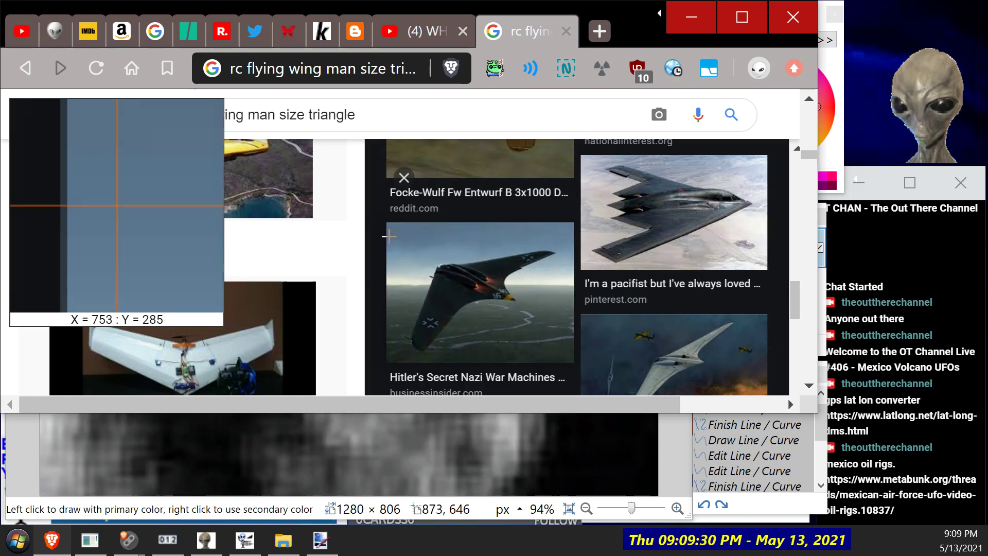
pyautogui.moveTo(402, 237); pyautogui.dragTo(564, 354)
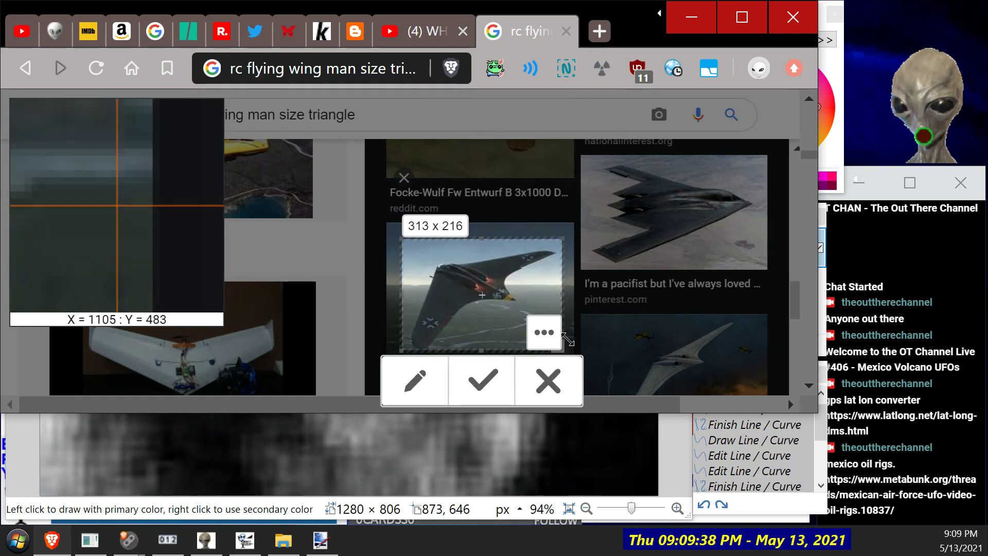
pyautogui.click(483, 380)
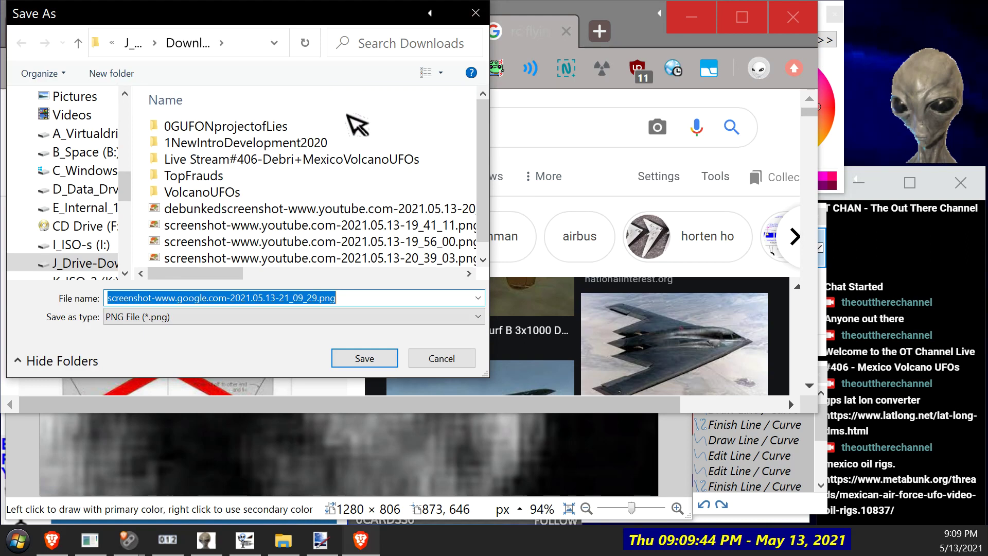
pyautogui.click(368, 359)
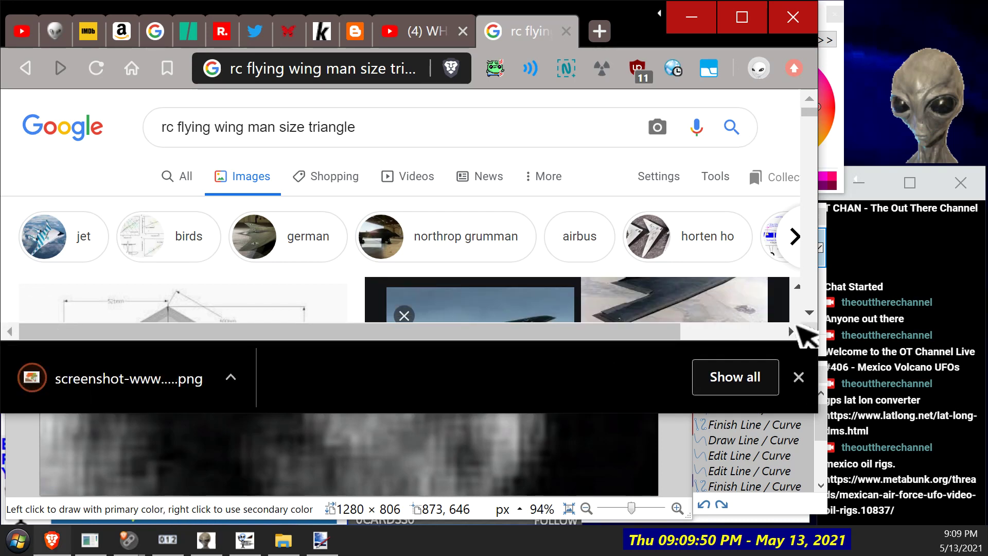
pyautogui.click(799, 378)
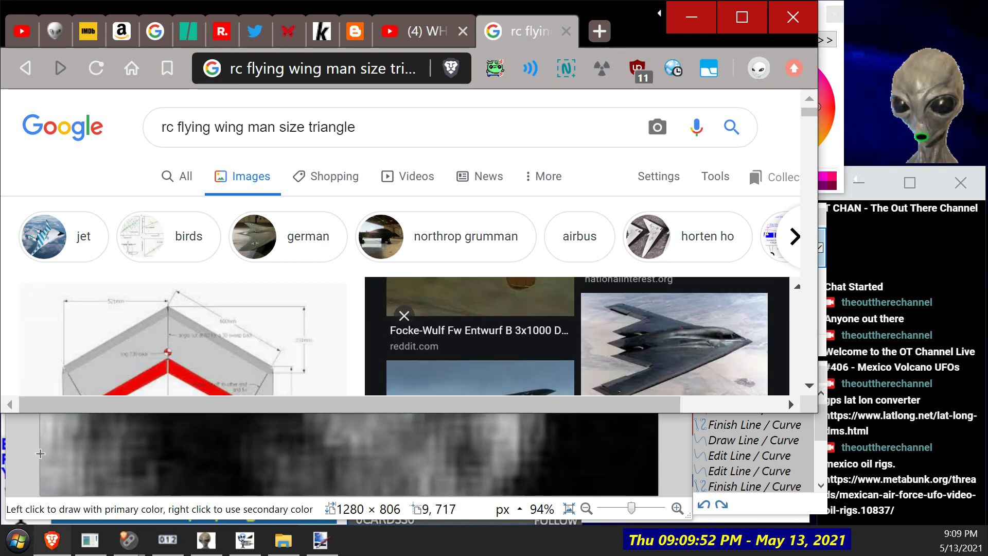
pyautogui.click(10, 454)
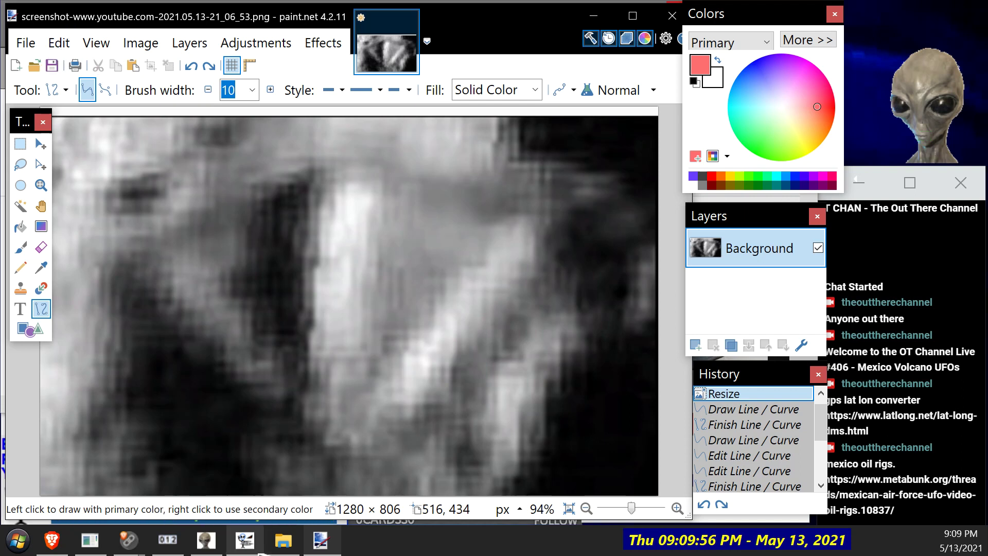
pyautogui.click(283, 541)
pyautogui.click(538, 272)
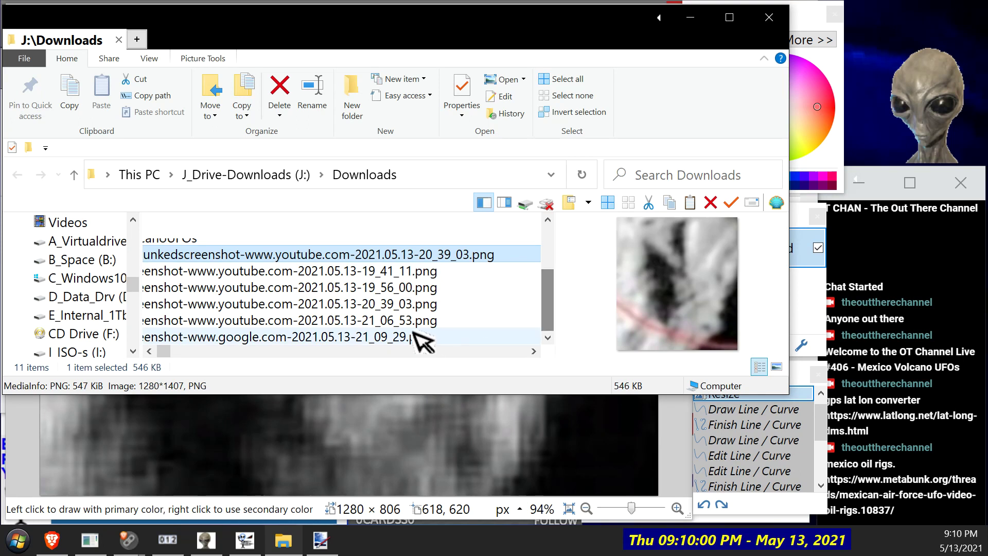
pyautogui.click(423, 341)
pyautogui.moveTo(424, 341); pyautogui.dragTo(384, 453)
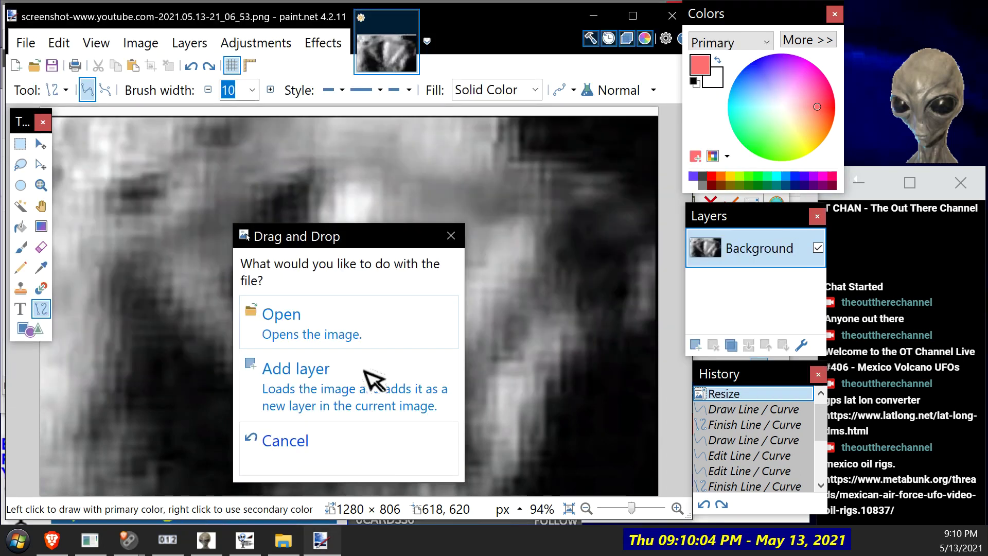
pyautogui.click(338, 378)
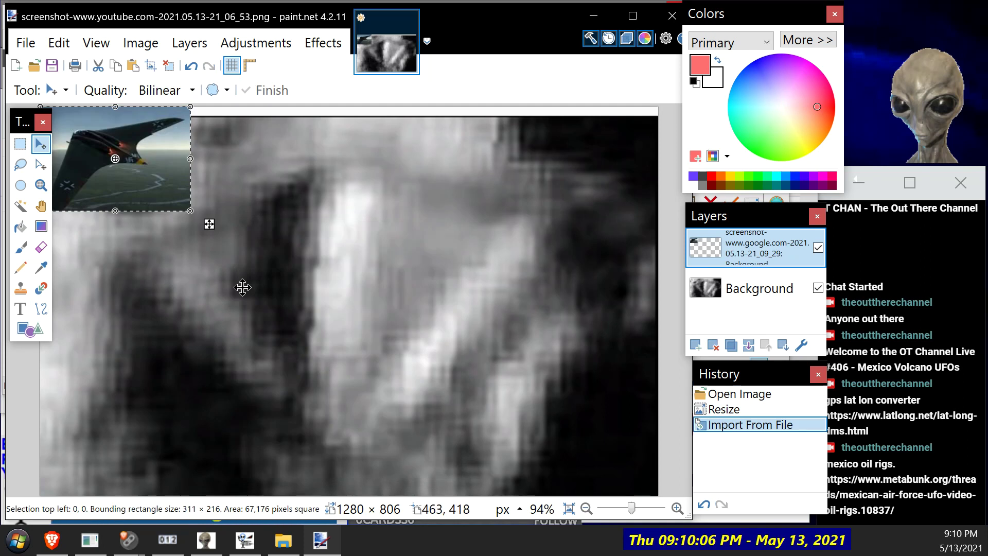
# Step: Rotate the flying wing picture until its nose points up and move it to the lower middle of the canvas
pyautogui.moveTo(142, 162); pyautogui.dragTo(226, 308)
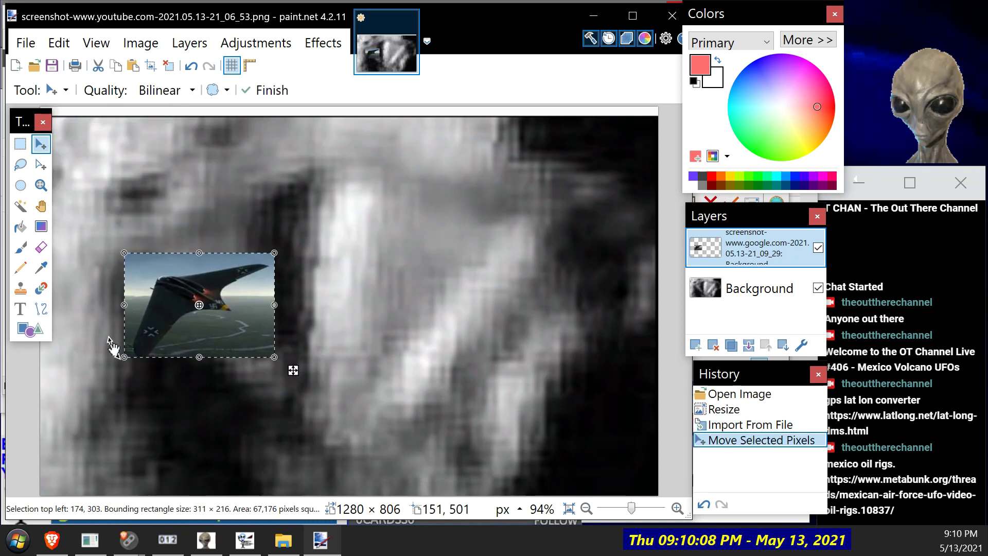
pyautogui.moveTo(102, 350); pyautogui.dragTo(296, 317)
pyautogui.moveTo(212, 340); pyautogui.dragTo(355, 433)
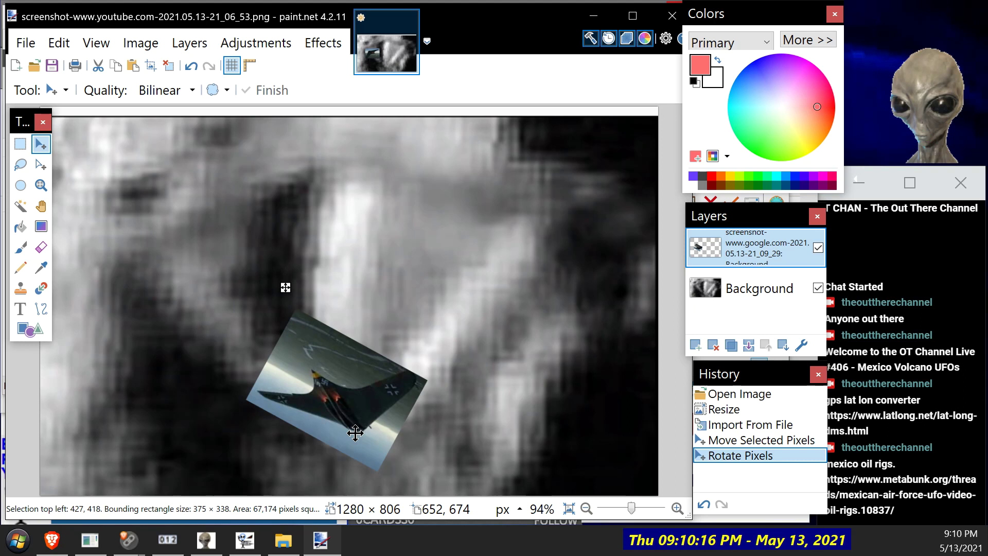
pyautogui.moveTo(355, 433); pyautogui.dragTo(346, 428)
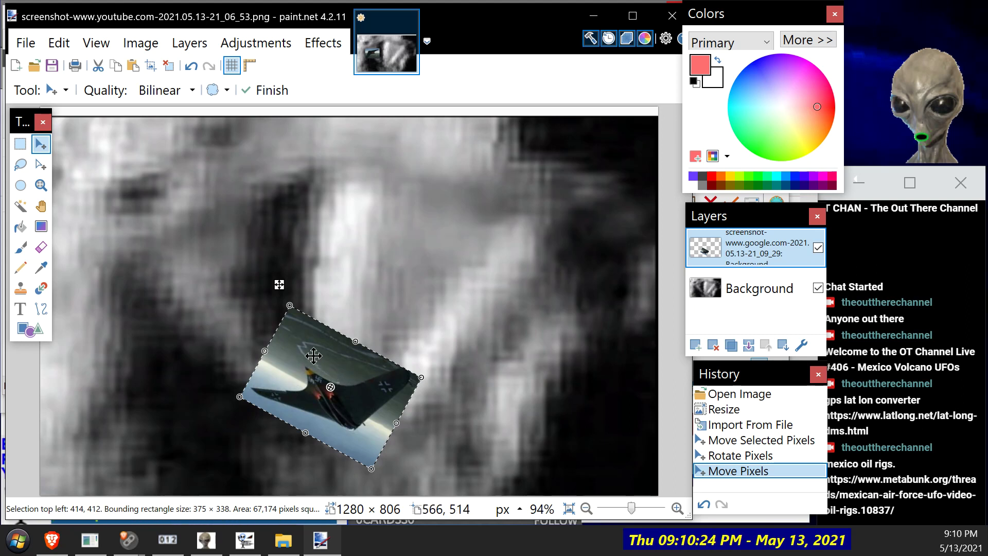
# Step: Enlarge the flying wing picture, rotate it further until its nose points straight up, and position it over the object, spanning about 830 × 830 pixels
pyautogui.moveTo(291, 307); pyautogui.dragTo(236, 99)
pyautogui.moveTo(262, 227); pyautogui.dragTo(280, 195)
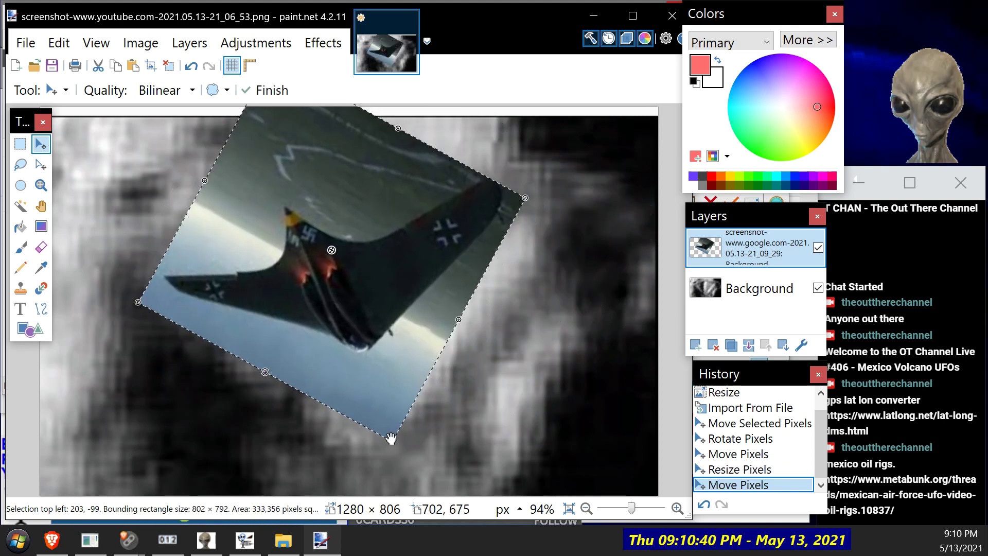
pyautogui.moveTo(413, 451); pyautogui.dragTo(352, 455)
pyautogui.moveTo(430, 208); pyautogui.dragTo(456, 205)
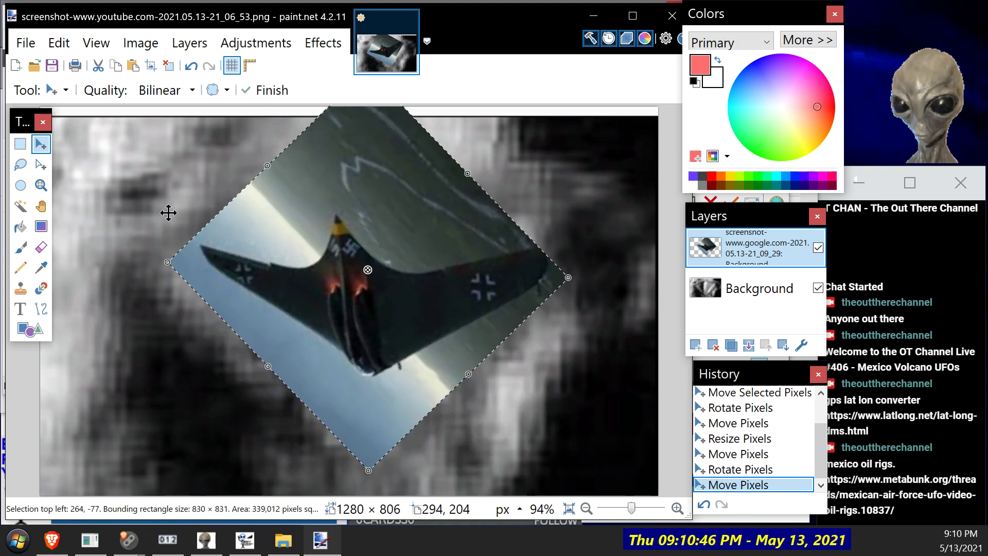
# Step: Erase the background above the flying wing's nose and left wing and below its tail with a 125 px eraser
pyautogui.click(41, 247)
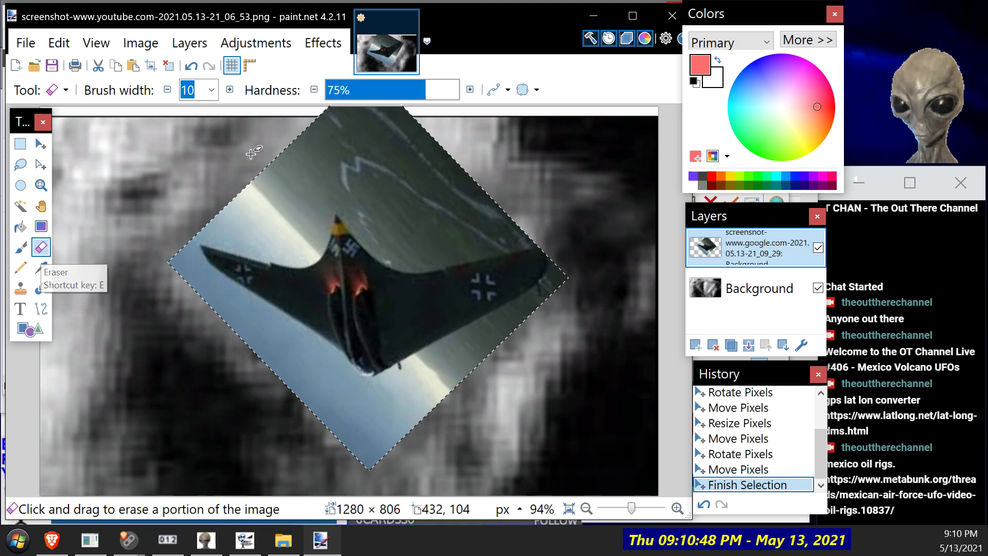
pyautogui.click(211, 90)
pyautogui.click(271, 330)
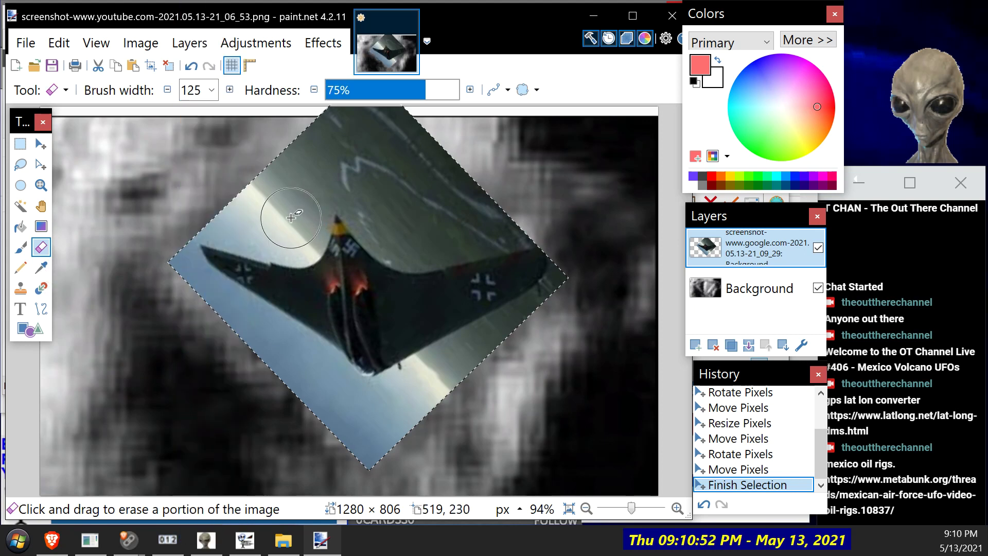
pyautogui.moveTo(290, 217)
pyautogui.mouseDown()
pyautogui.moveTo(275, 227)
pyautogui.moveTo(295, 222)
pyautogui.moveTo(328, 184)
pyautogui.moveTo(455, 152)
pyautogui.moveTo(221, 182)
pyautogui.moveTo(311, 203)
pyautogui.moveTo(265, 221)
pyautogui.moveTo(228, 215)
pyautogui.mouseUp()
pyautogui.moveTo(137, 212)
pyautogui.mouseDown()
pyautogui.moveTo(124, 201)
pyautogui.moveTo(145, 265)
pyautogui.moveTo(213, 346)
pyautogui.moveTo(316, 415)
pyautogui.moveTo(214, 316)
pyautogui.moveTo(366, 446)
pyautogui.moveTo(474, 401)
pyautogui.moveTo(355, 438)
pyautogui.mouseUp()
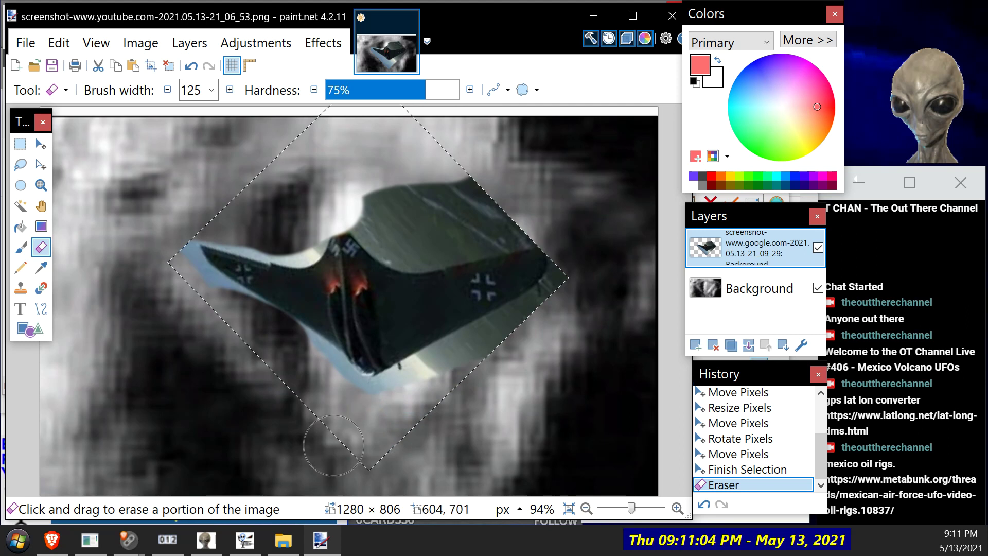
# Step: Erase the remaining background around the right wing and trim the picture's edges close to the aircraft outline
pyautogui.moveTo(459, 386)
pyautogui.mouseDown()
pyautogui.moveTo(502, 329)
pyautogui.moveTo(465, 342)
pyautogui.mouseUp()
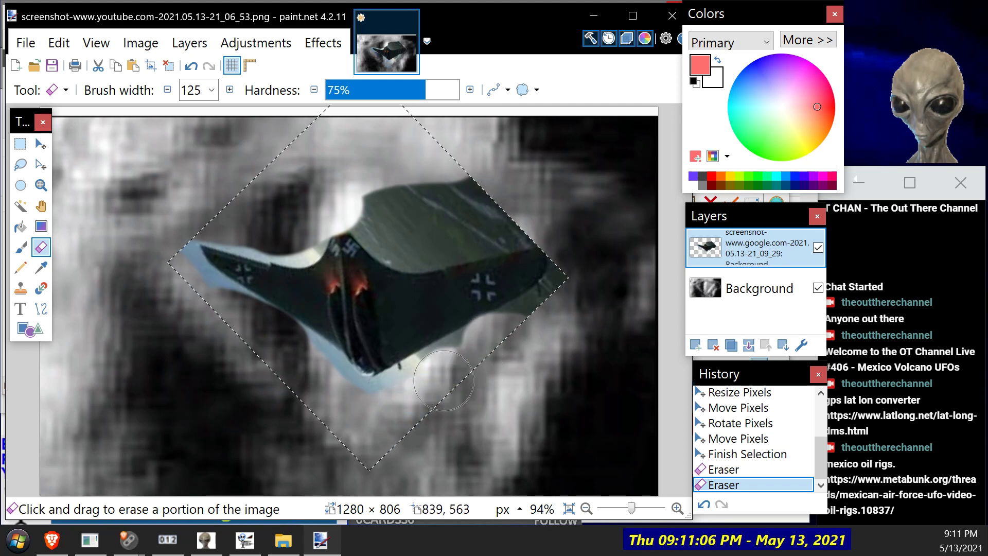
pyautogui.moveTo(515, 369); pyautogui.dragTo(535, 267)
pyautogui.moveTo(451, 229)
pyautogui.mouseDown()
pyautogui.moveTo(394, 232)
pyautogui.moveTo(371, 207)
pyautogui.moveTo(476, 205)
pyautogui.moveTo(497, 230)
pyautogui.mouseUp()
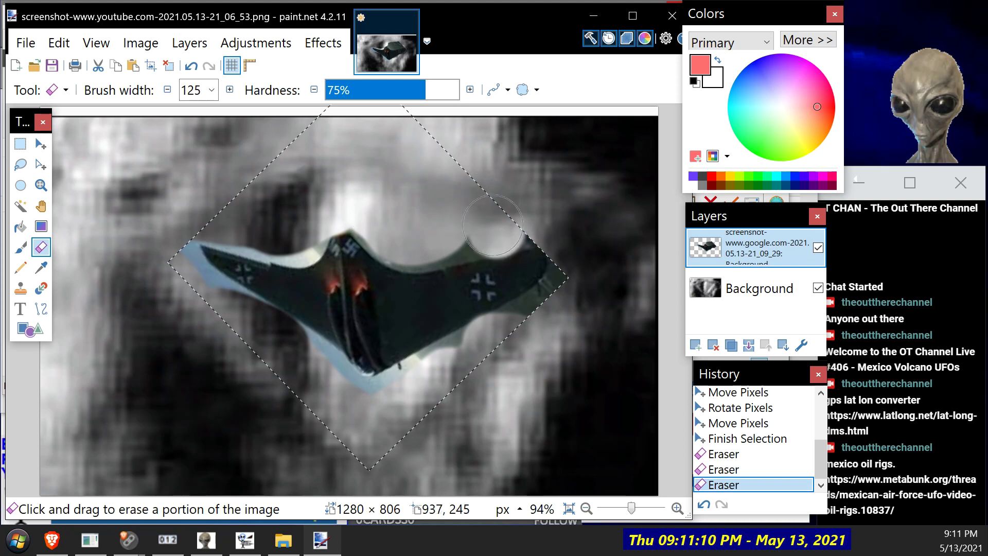
pyautogui.moveTo(392, 222); pyautogui.dragTo(383, 222)
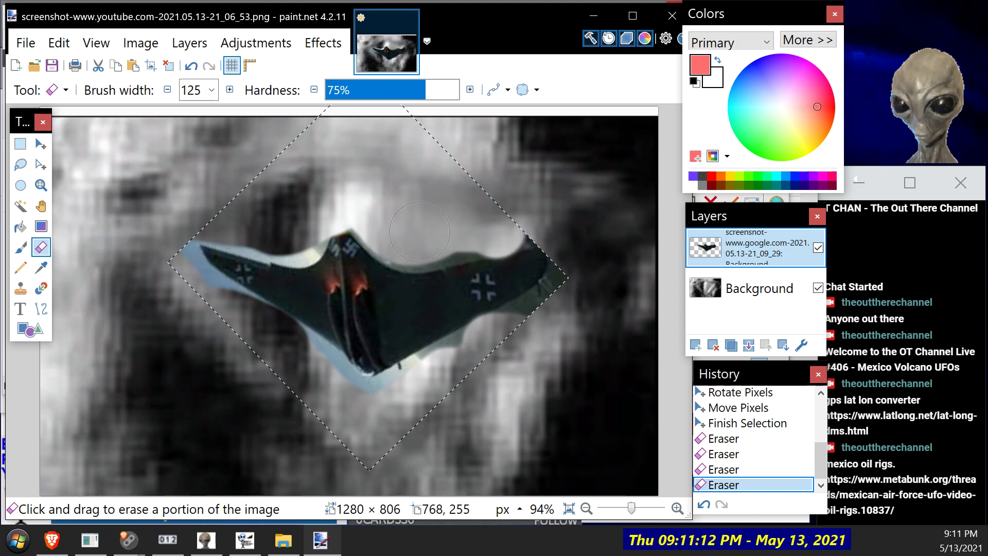
pyautogui.moveTo(501, 214); pyautogui.dragTo(471, 202)
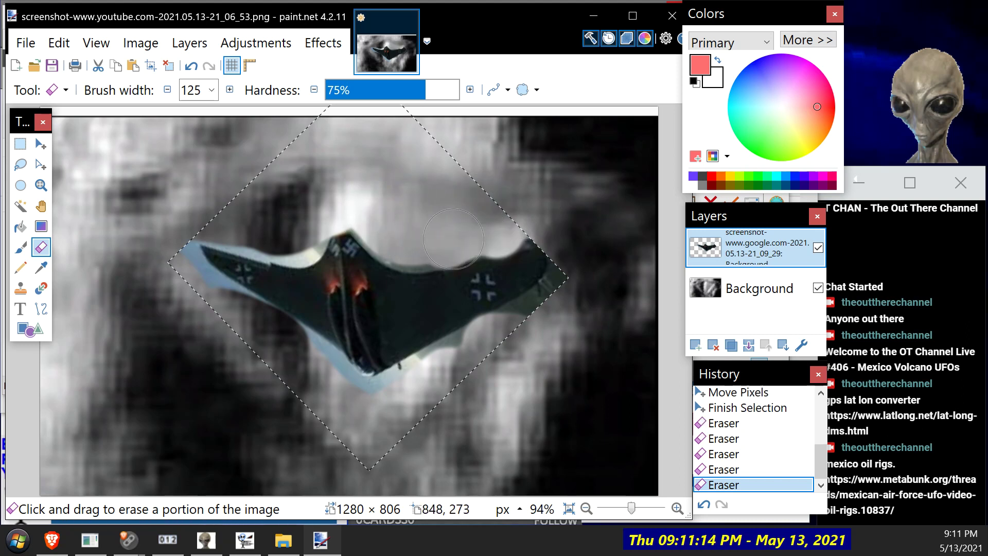
pyautogui.moveTo(678, 217); pyautogui.dragTo(824, 185)
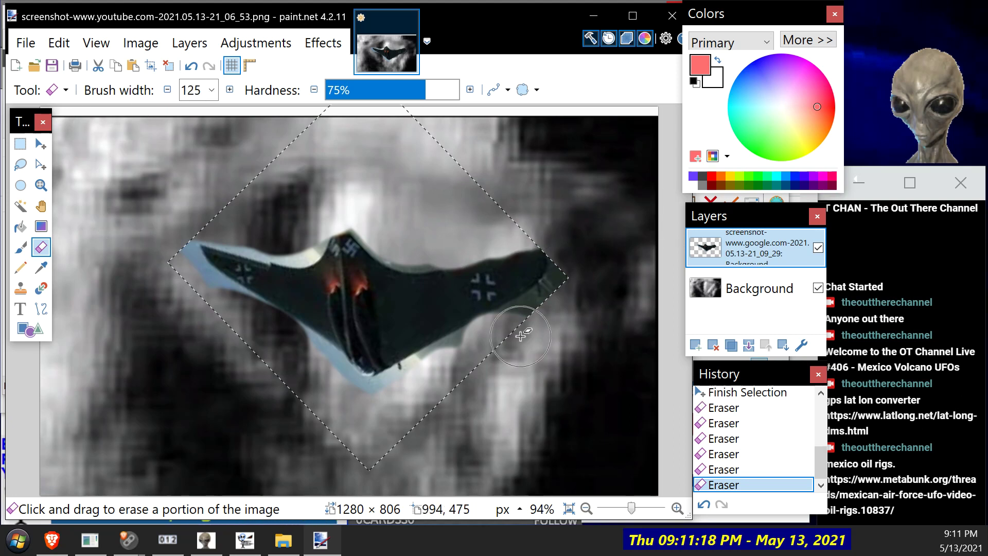
pyautogui.moveTo(592, 309); pyautogui.dragTo(603, 287)
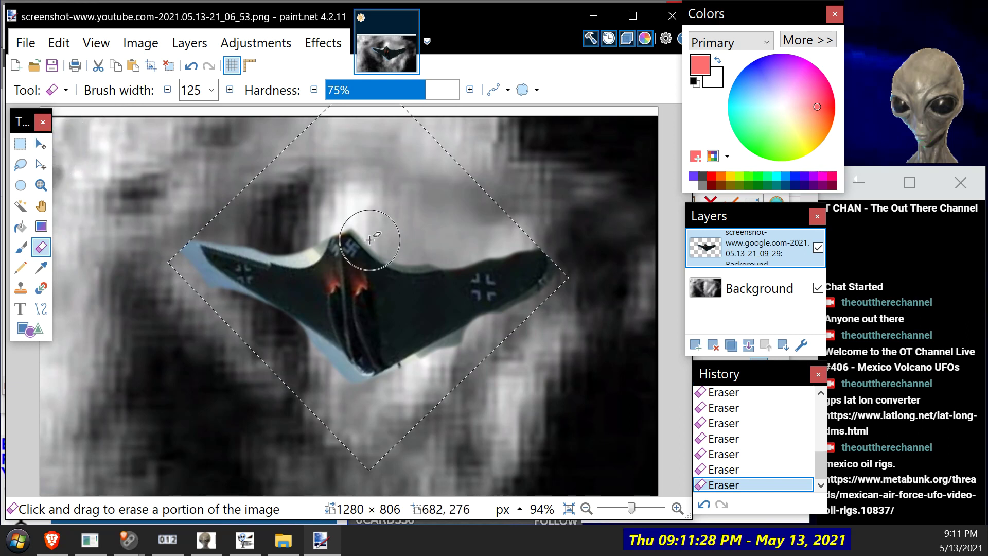
# Step: Move the cut-out flying wing down and to the left, and tilt it with Rotate / Zoom using angles 8.14 and 41.16
pyautogui.click(40, 144)
pyautogui.moveTo(314, 207)
pyautogui.mouseDown()
pyautogui.moveTo(424, 242)
pyautogui.moveTo(533, 367)
pyautogui.moveTo(391, 316)
pyautogui.moveTo(289, 154)
pyautogui.moveTo(296, 136)
pyautogui.moveTo(291, 220)
pyautogui.mouseUp()
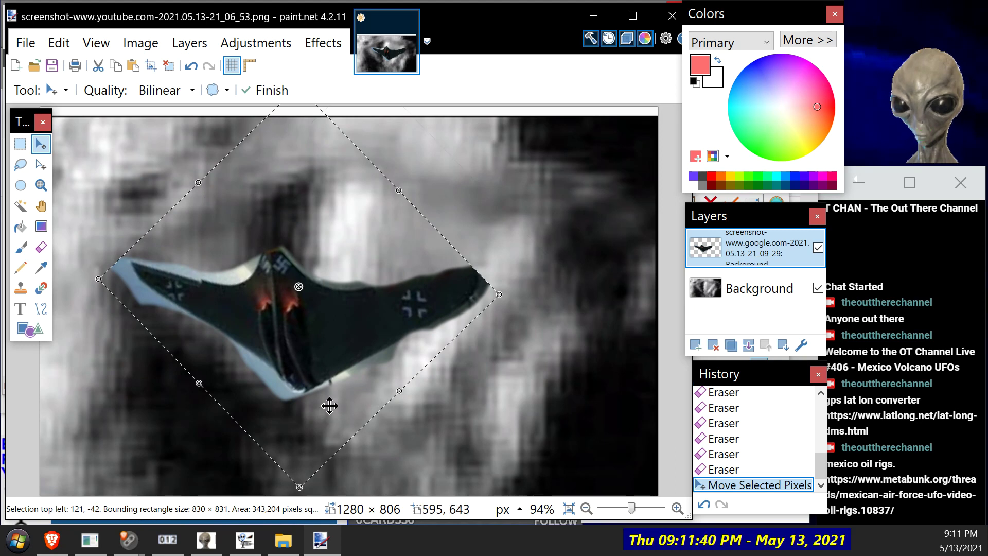
pyautogui.click(225, 44)
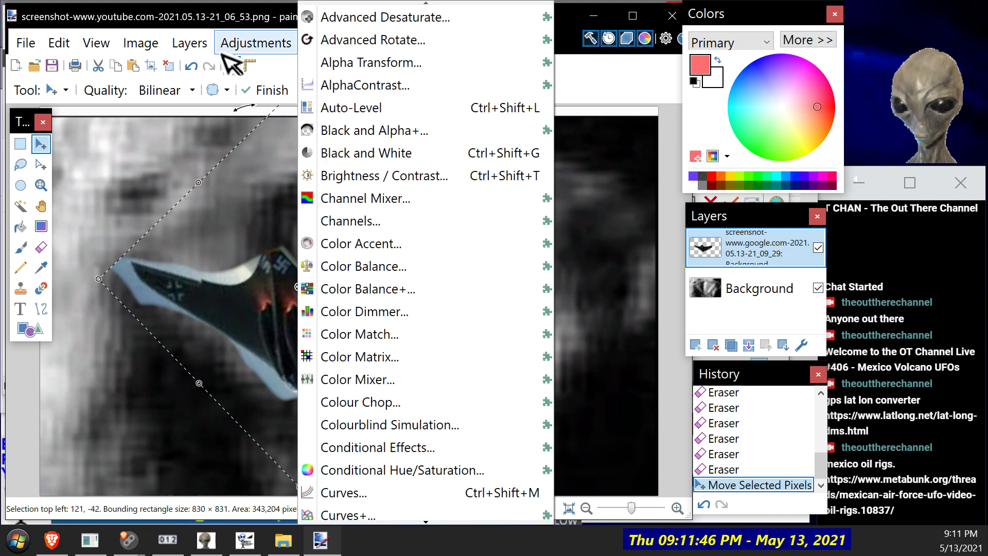
pyautogui.moveTo(191, 45)
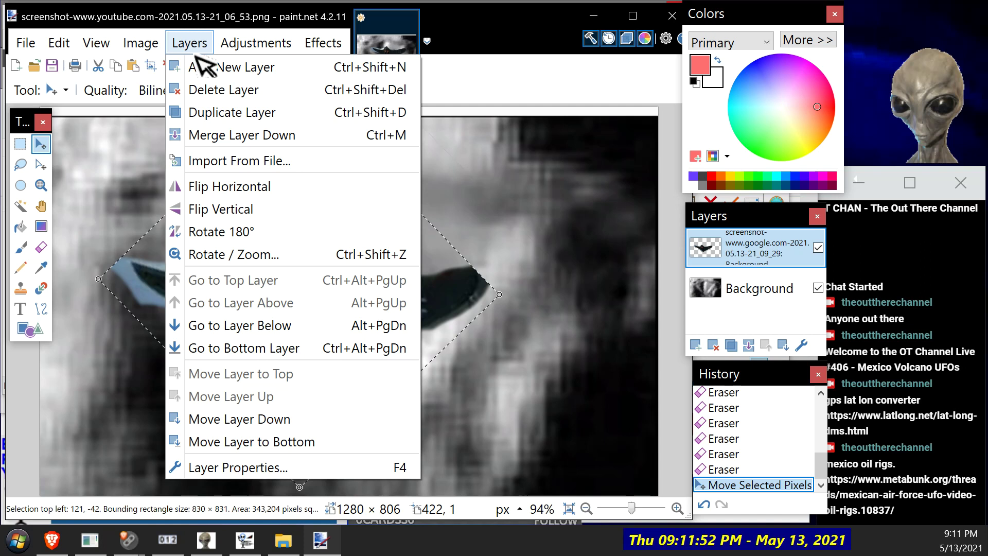
pyautogui.click(280, 254)
pyautogui.moveTo(273, 84); pyautogui.dragTo(638, 57)
pyautogui.moveTo(625, 133); pyautogui.dragTo(441, 236)
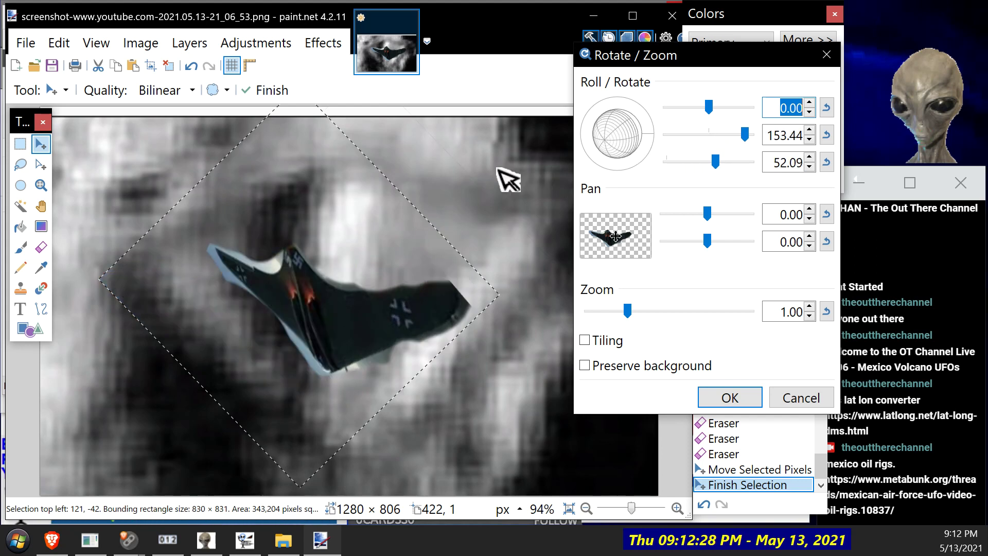
pyautogui.moveTo(613, 146); pyautogui.dragTo(637, 142)
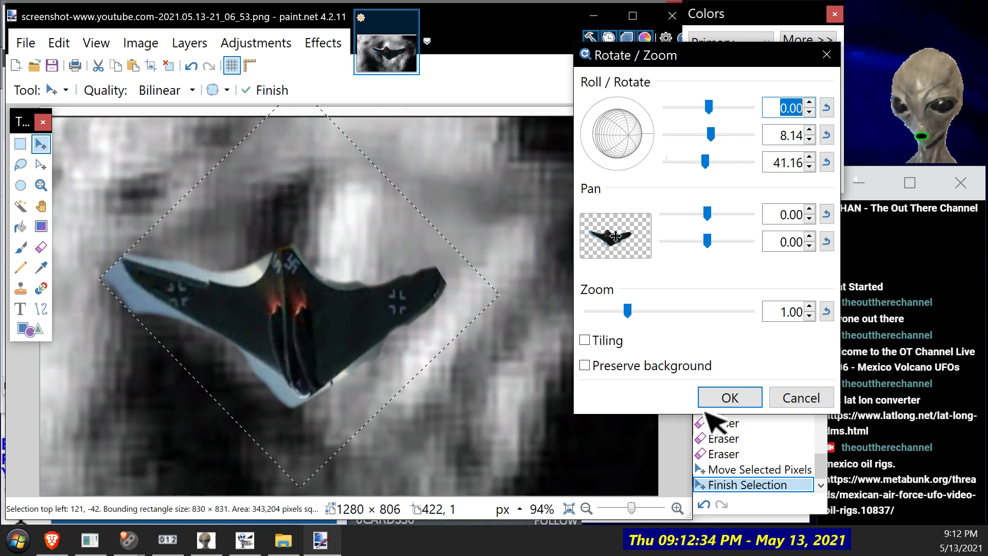
pyautogui.click(724, 399)
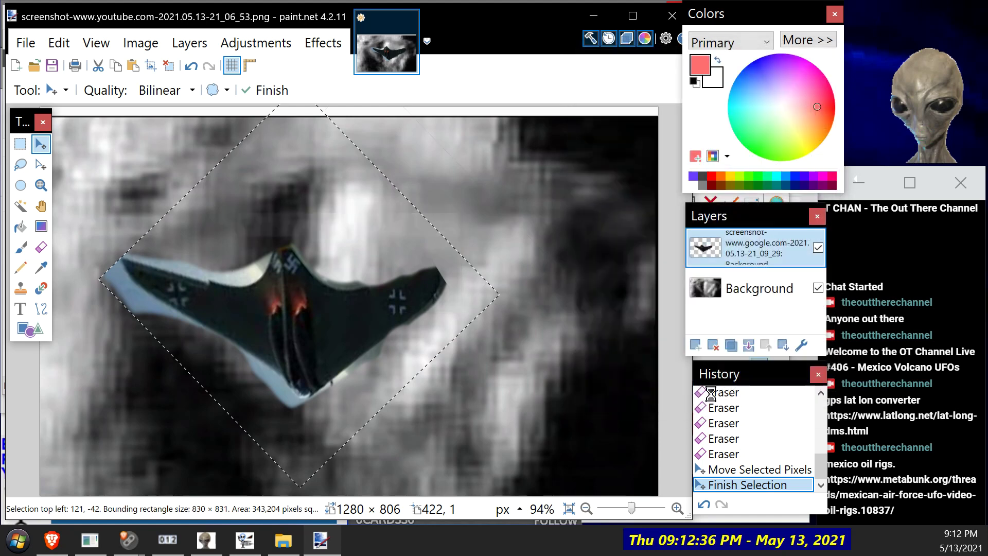
# Step: Undo the Rotate / Zoom tilt, the preceding move and the last three eraser strokes
pyautogui.hotkey('ctrl', 'z')
pyautogui.hotkey('ctrl', 'z')
pyautogui.hotkey('ctrl', 'z')
pyautogui.hotkey('ctrl', 'z')
pyautogui.hotkey('ctrl', 'z')
pyautogui.hotkey('ctrl', 'z')
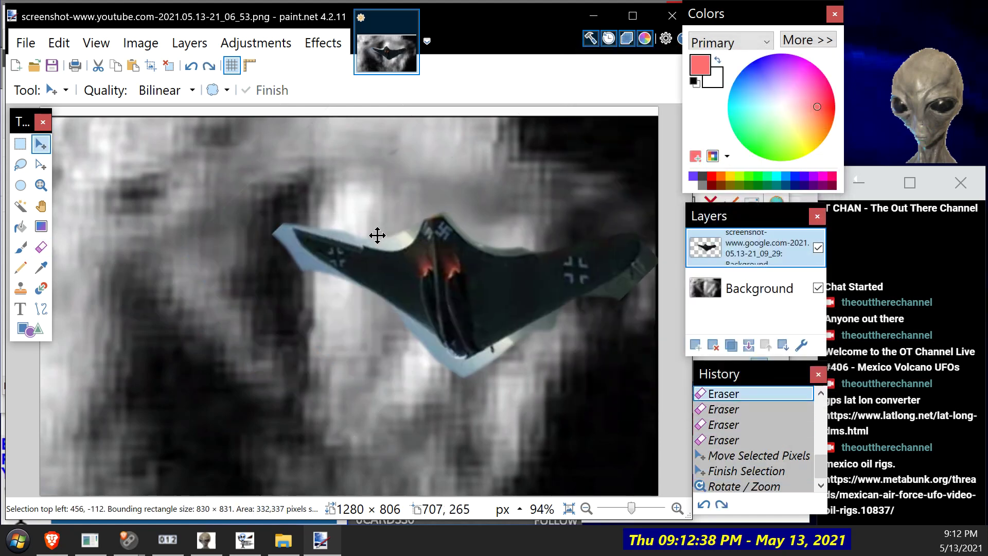
# Step: Reposition, rotate and resize the flying wing over the object, and delete it from its layer
pyautogui.moveTo(303, 261); pyautogui.dragTo(257, 270)
pyautogui.moveTo(248, 321); pyautogui.dragTo(252, 319)
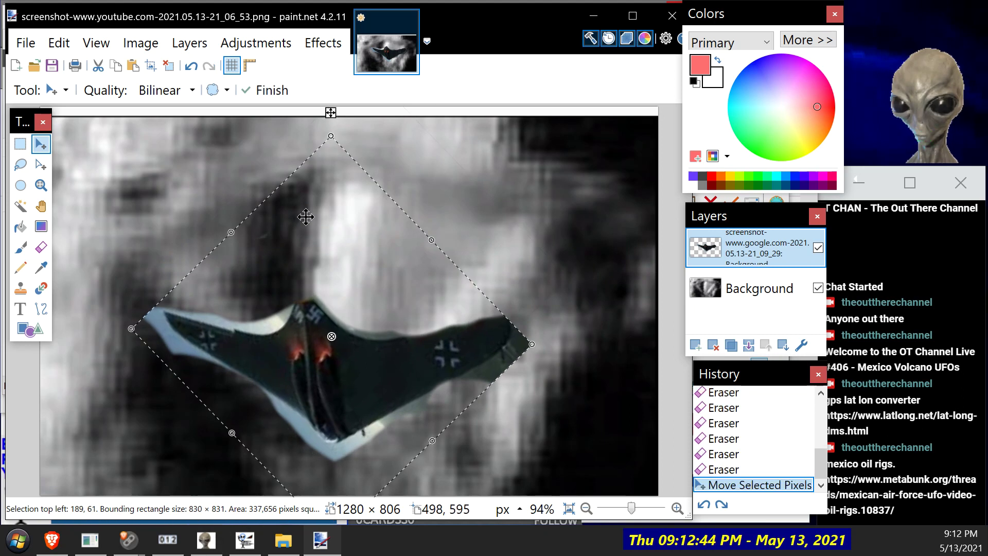
pyautogui.moveTo(213, 218); pyautogui.dragTo(172, 206)
pyautogui.moveTo(116, 309)
pyautogui.mouseDown()
pyautogui.moveTo(167, 209)
pyautogui.moveTo(120, 290)
pyautogui.mouseUp()
pyautogui.press('Delete')
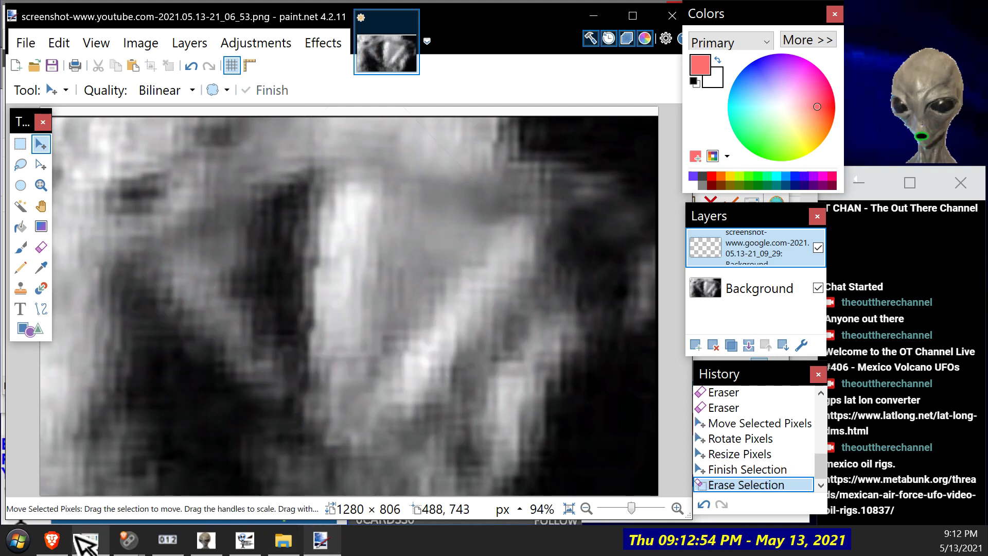
# Step: Switch to the browser and search Google Images for "ho 229"
pyautogui.click(54, 541)
pyautogui.scroll(-2, 728, 196)
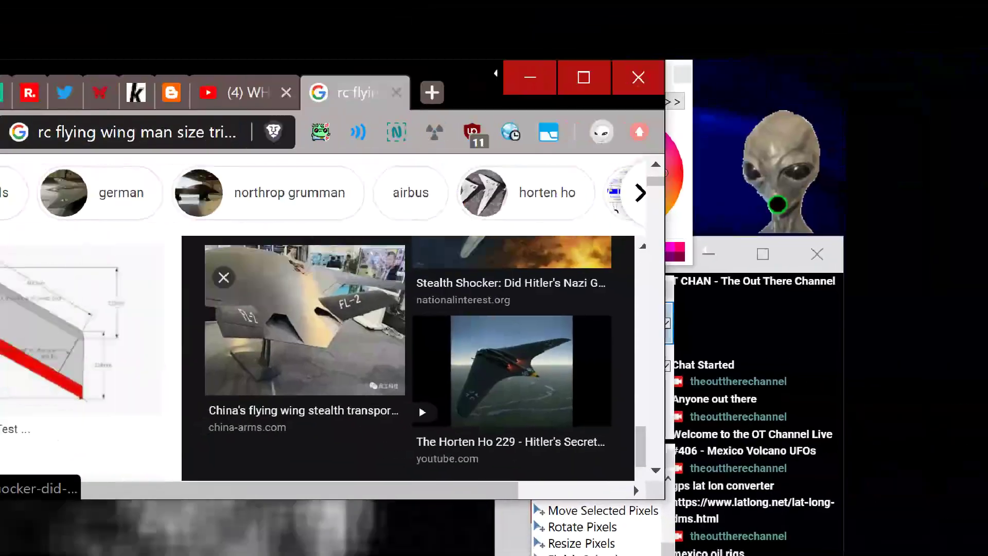
pyautogui.scroll(2, 285, 328)
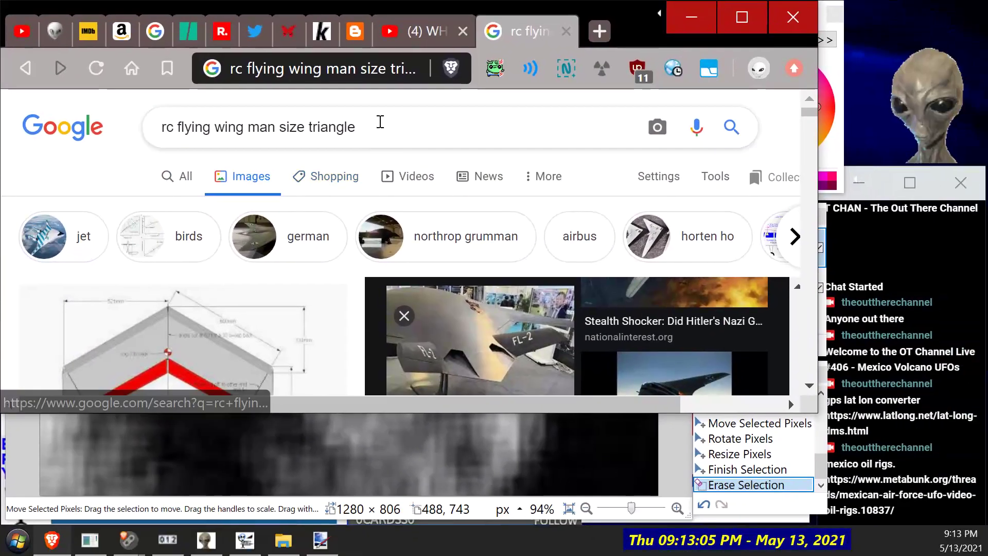
pyautogui.click(380, 122)
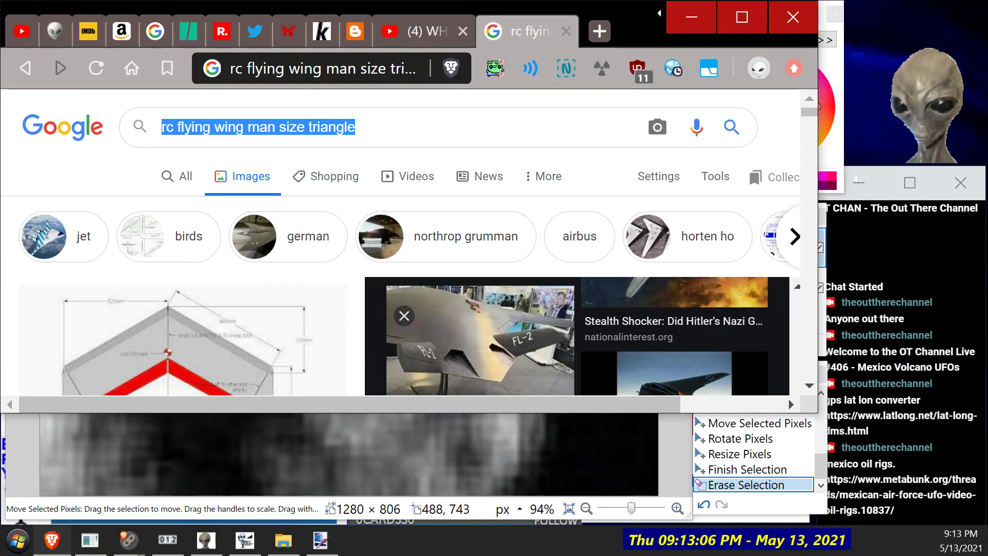
pyautogui.write('ho')
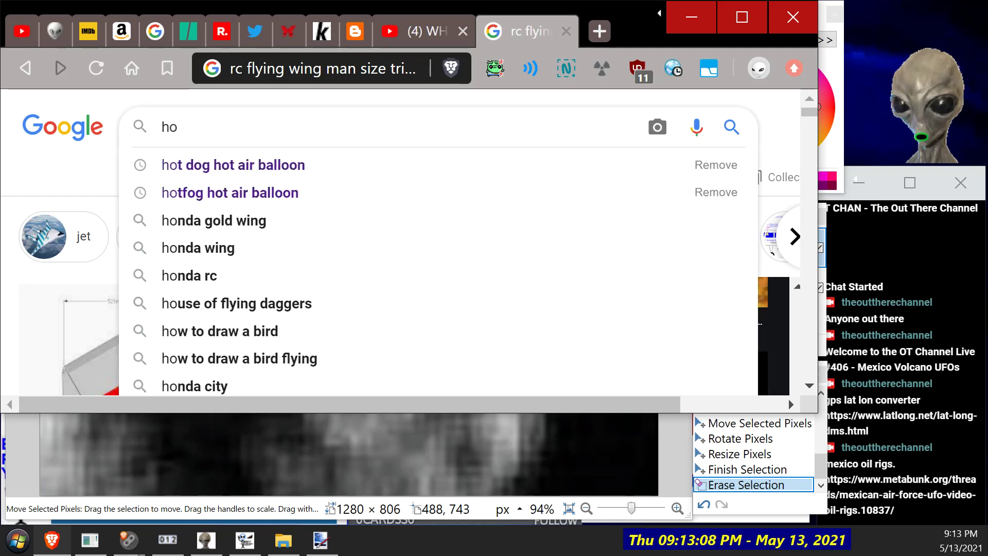
pyautogui.write(' 229')
pyautogui.press('Return')
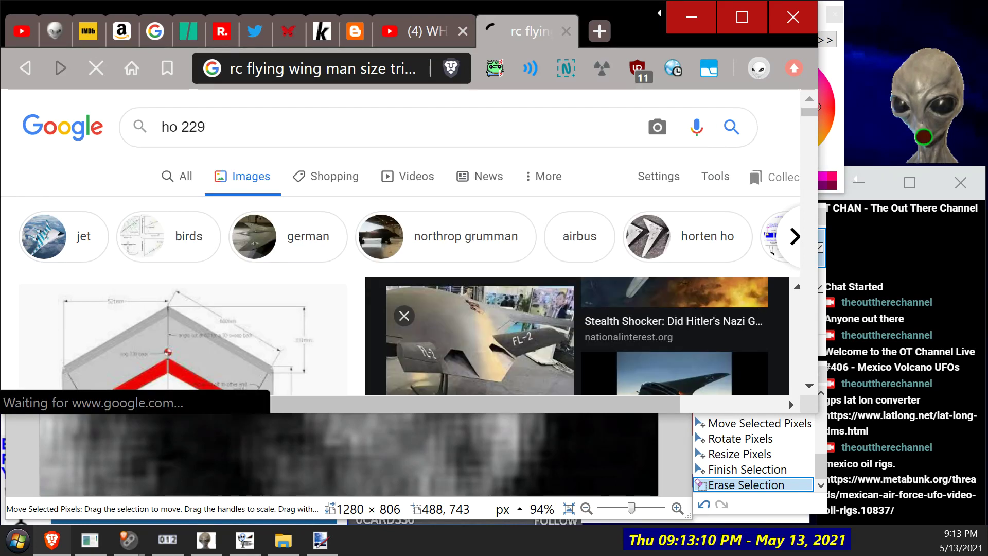
# Step: Look through the Ho 229 image results and open the preview of the Etsy Pro Built Horten Ho 229 scale model
pyautogui.scroll(-5, 360, 231)
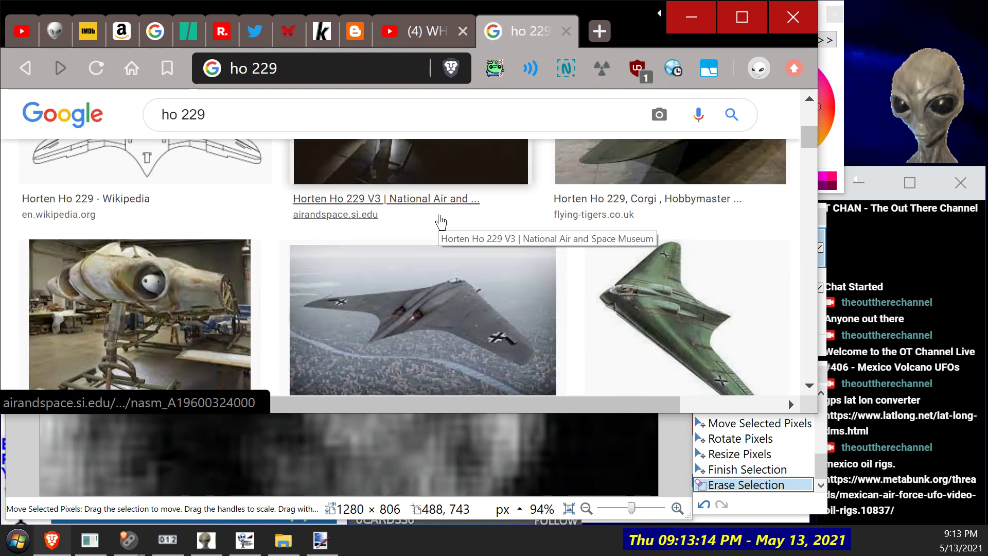
pyautogui.click(437, 340)
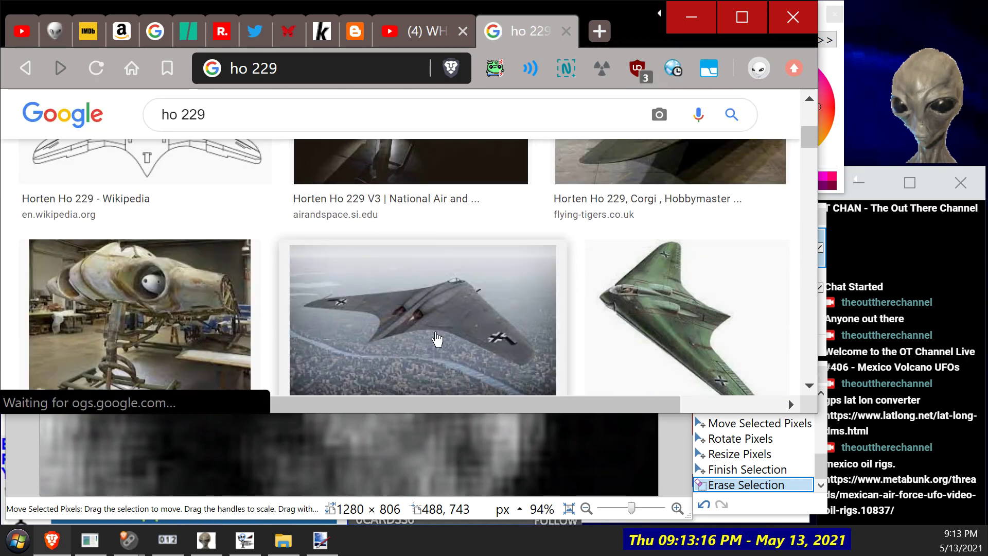
pyautogui.scroll(-2, 437, 340)
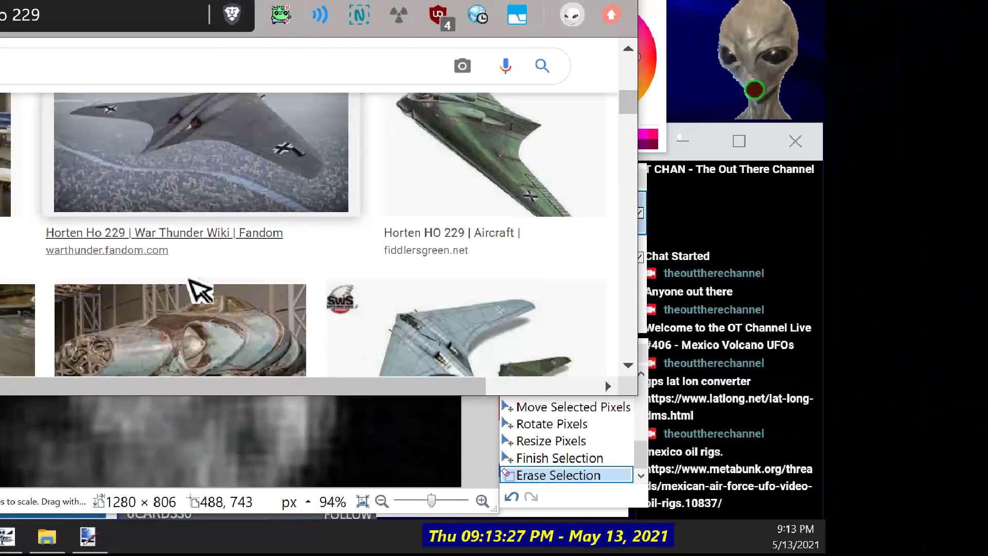
pyautogui.scroll(-3, 293, 463)
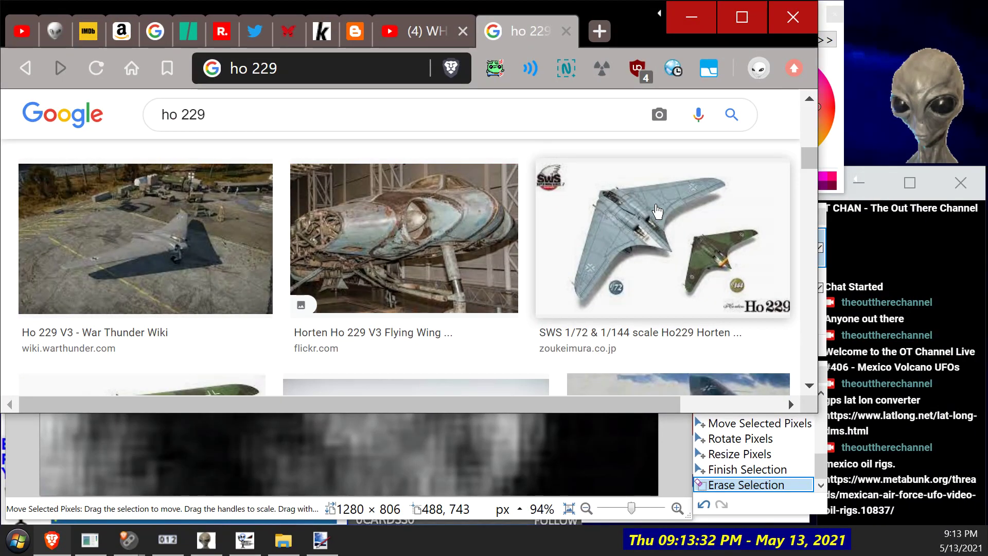
pyautogui.scroll(-3, 657, 210)
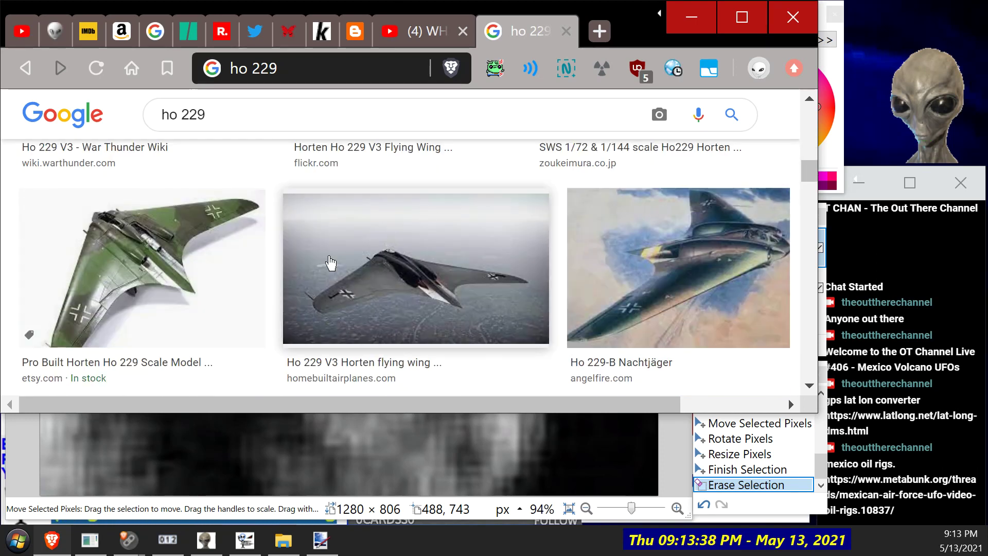
pyautogui.scroll(-4, 247, 227)
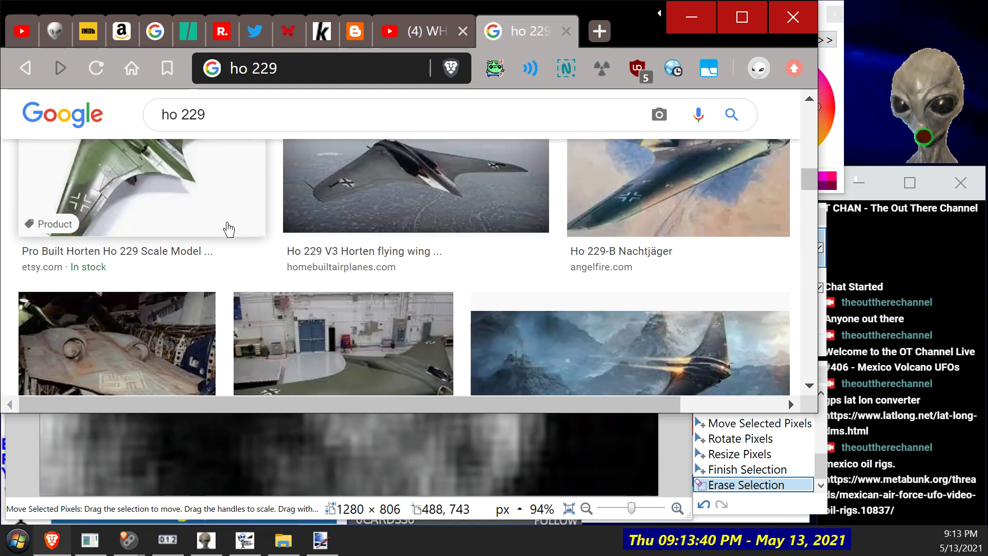
pyautogui.scroll(3, 234, 232)
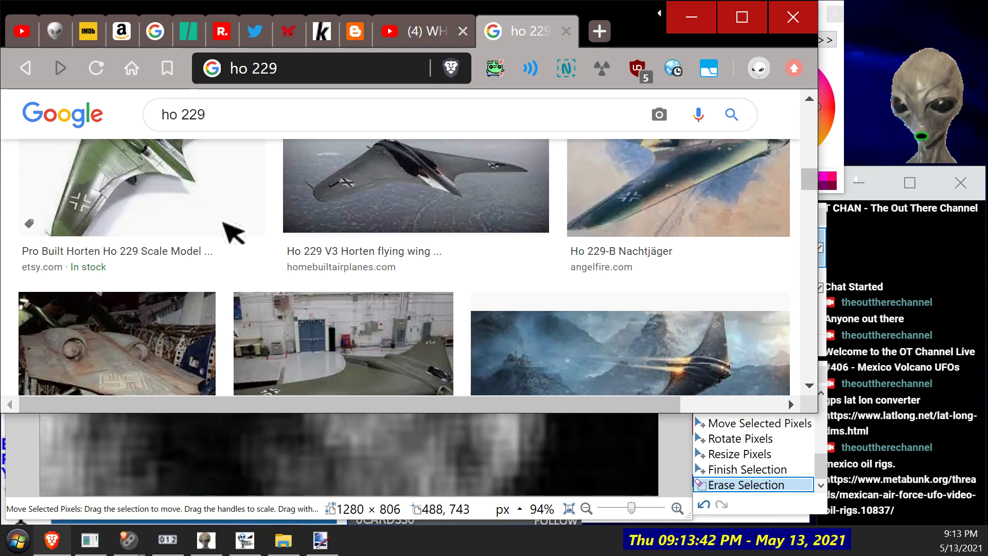
pyautogui.scroll(1, 222, 229)
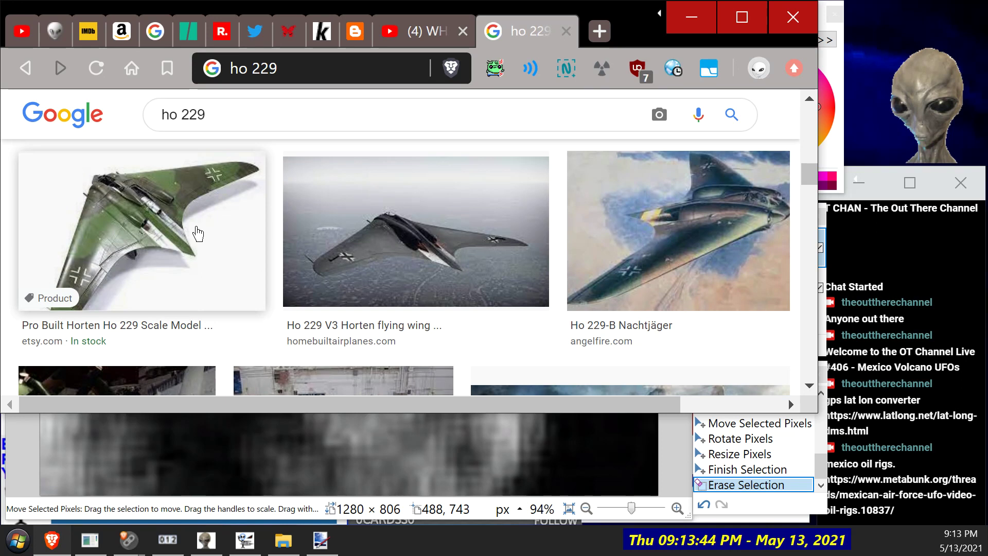
pyautogui.click(108, 222)
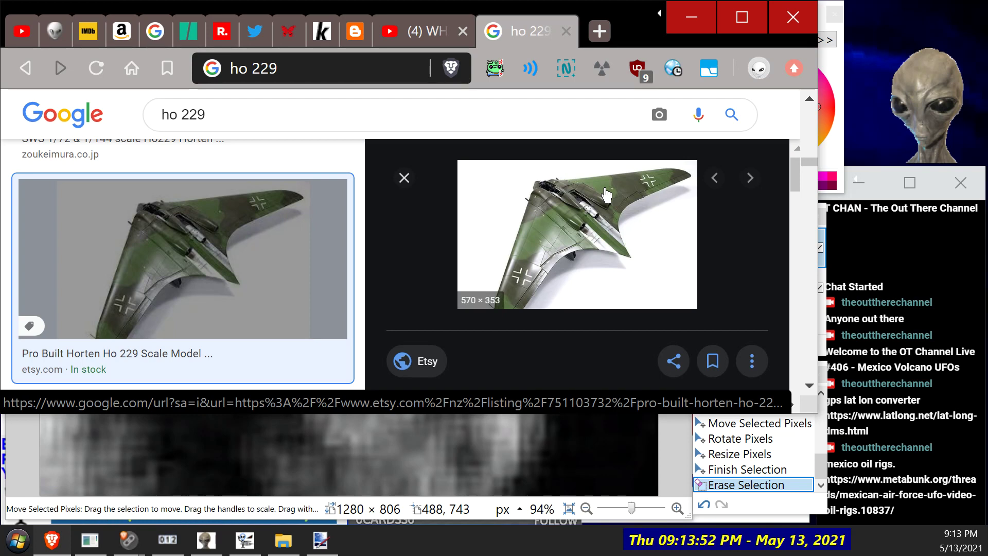
# Step: Look further through the Ho 229 image results and open the preview of DeviantArt's top-view Horten Ho 229 Flying Wing drawing
pyautogui.scroll(-8, 235, 261)
pyautogui.scroll(-8, 235, 262)
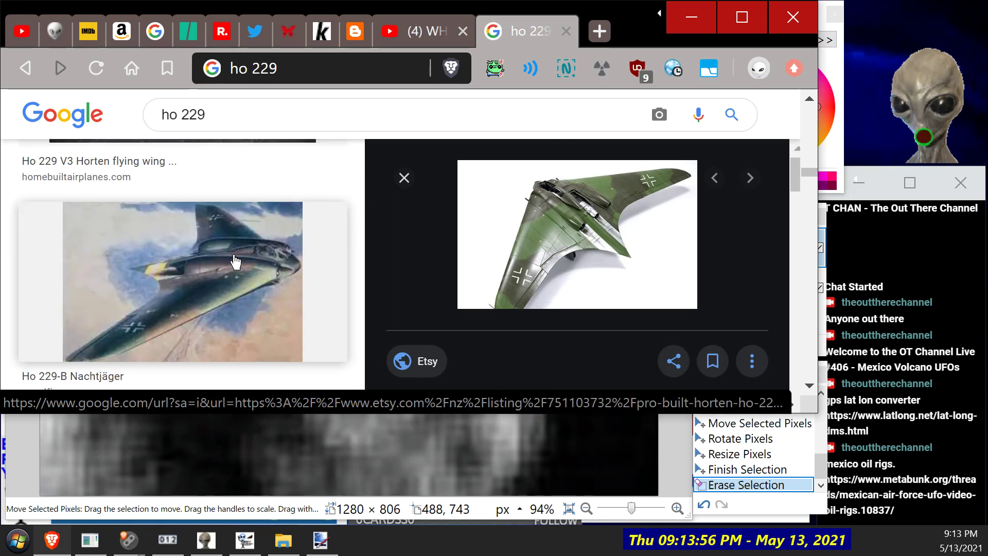
pyautogui.scroll(-5, 222, 256)
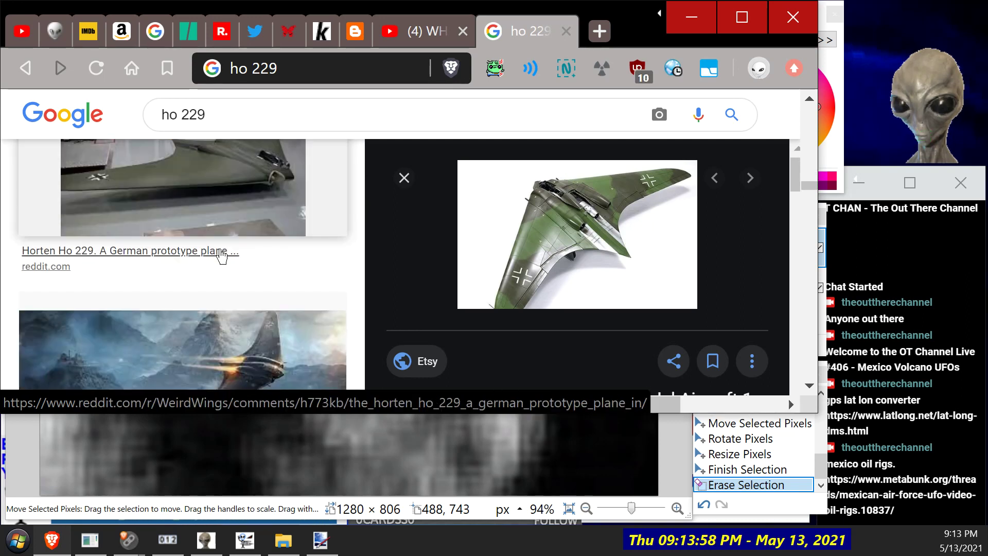
pyautogui.scroll(-4, 272, 246)
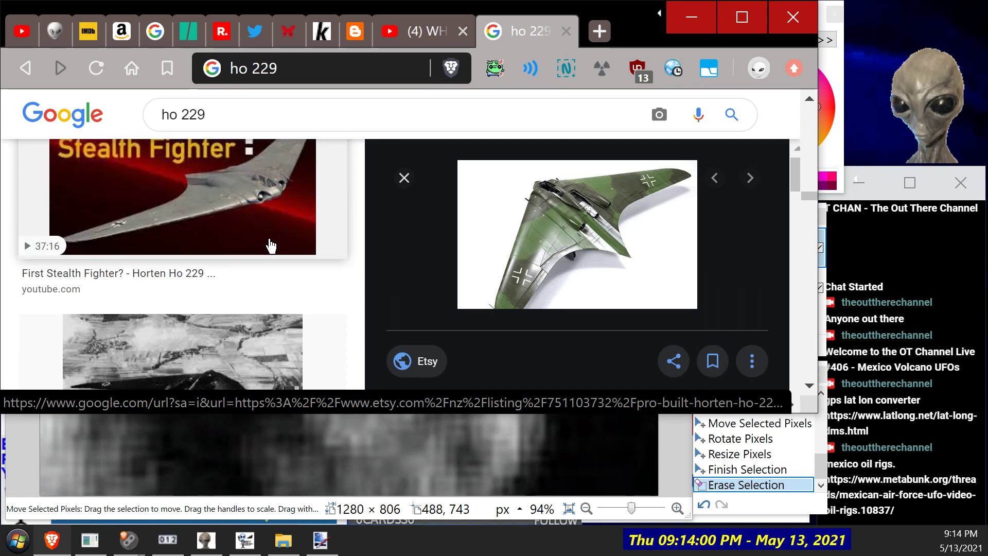
pyautogui.scroll(4, 271, 246)
pyautogui.scroll(-1, 270, 244)
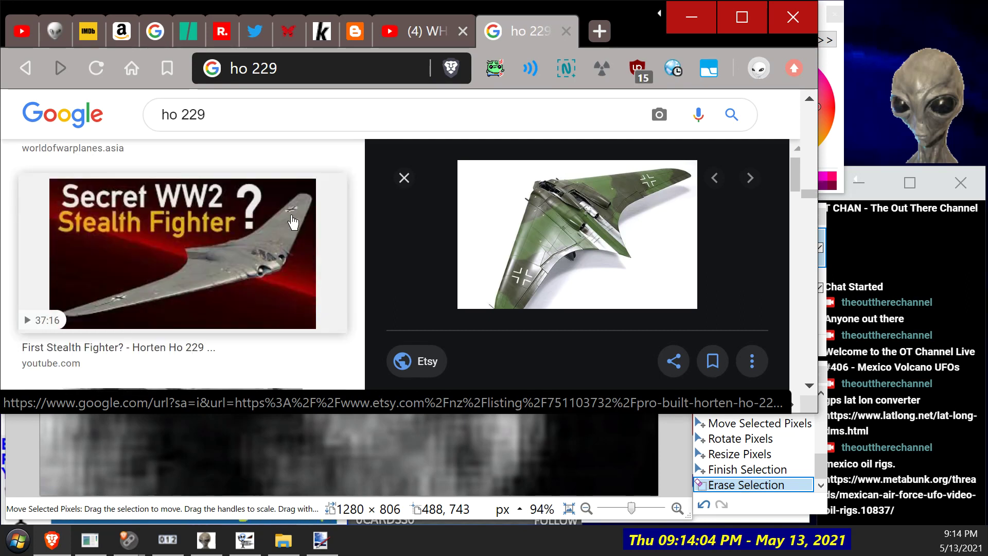
pyautogui.scroll(-4, 293, 223)
pyautogui.scroll(4, 293, 222)
pyautogui.scroll(-10, 293, 222)
pyautogui.scroll(-9, 291, 222)
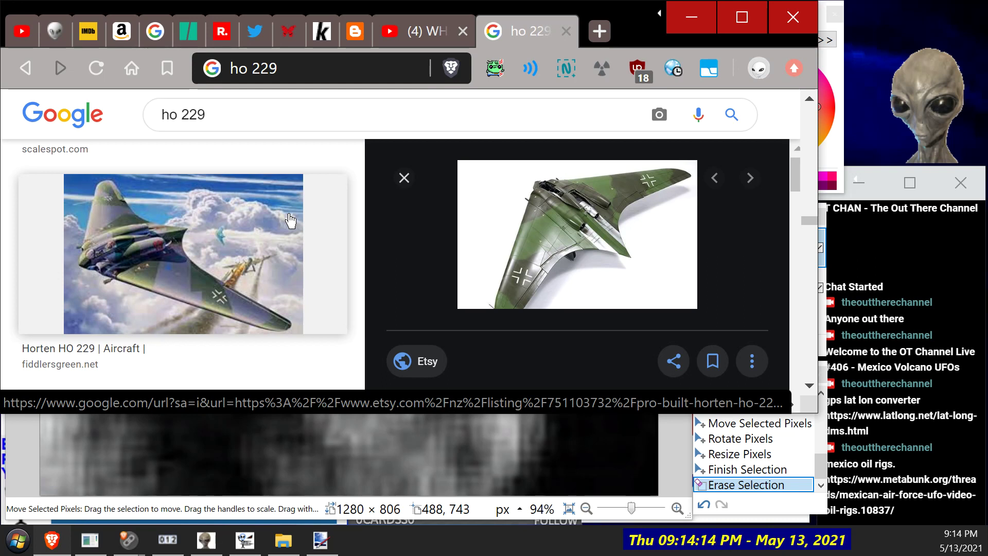
pyautogui.scroll(-8, 266, 219)
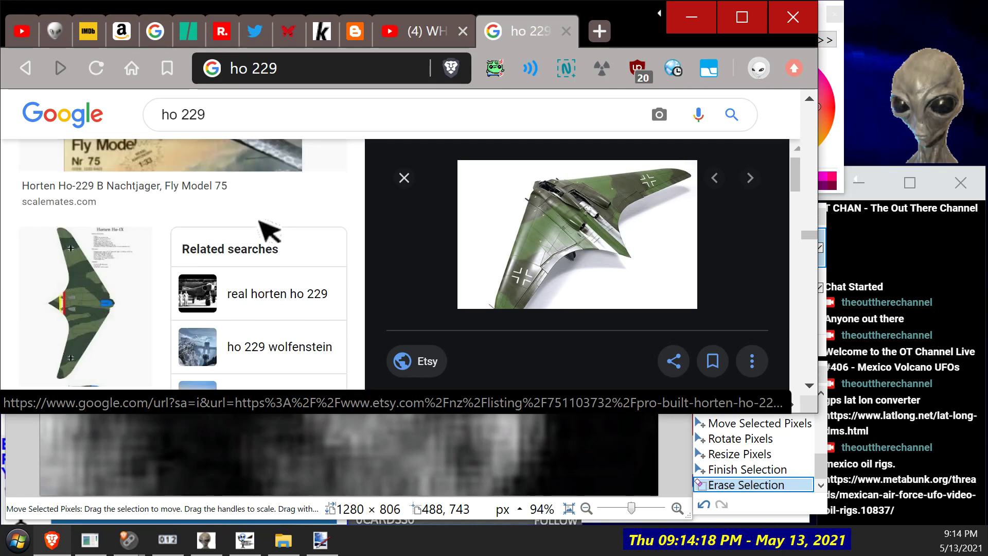
pyautogui.click(69, 323)
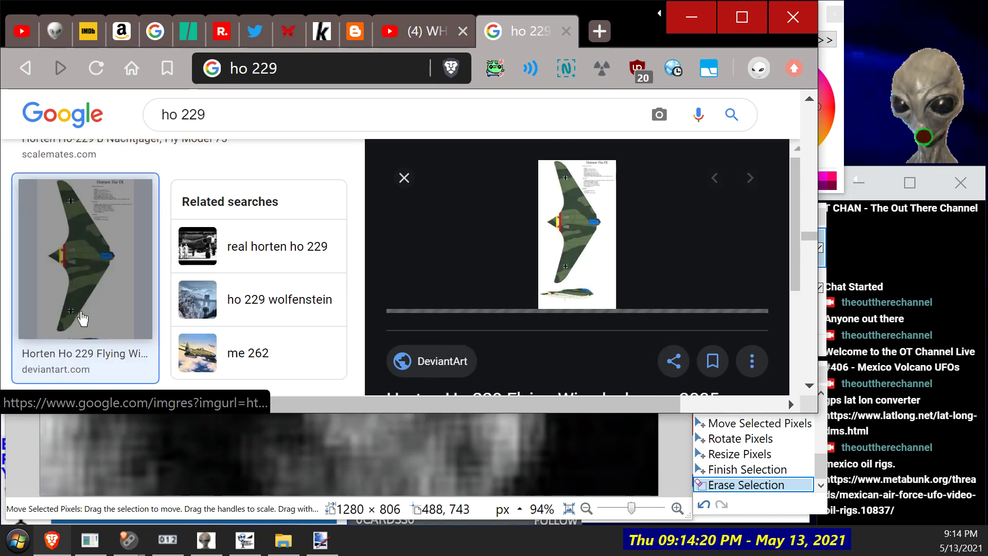
pyautogui.scroll(-2, 706, 267)
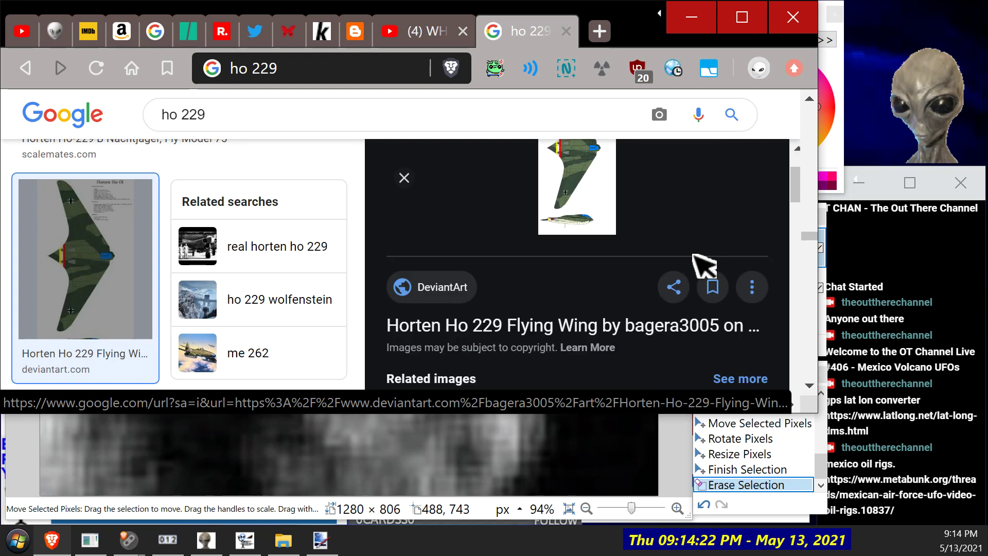
pyautogui.scroll(2, 705, 267)
# Step: Enlarge the results page and examine the remaining Ho 229 pictures for a viewing angle that resembles the object
pyautogui.hotkey('ctrl', '+')
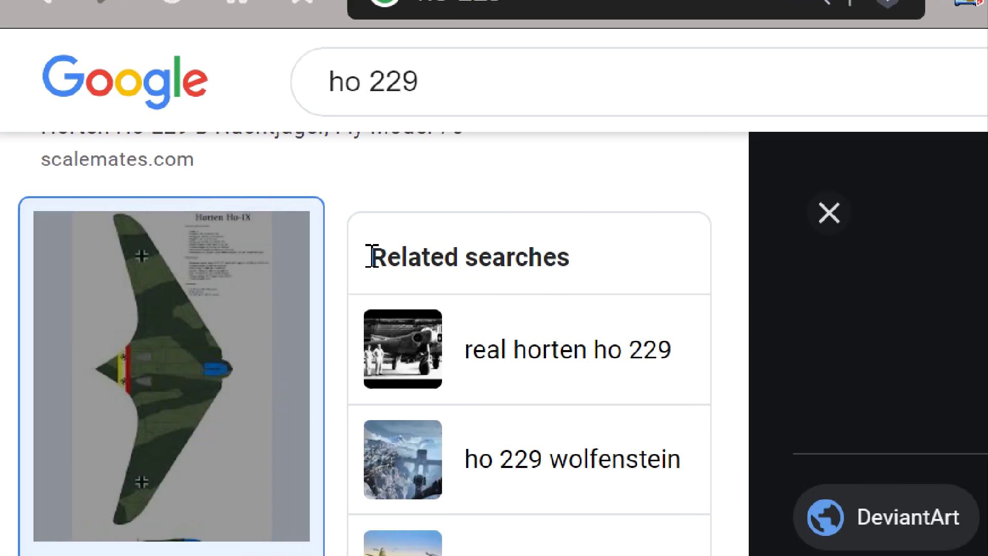
pyautogui.scroll(-4, 396, 257)
pyautogui.scroll(-10, 402, 263)
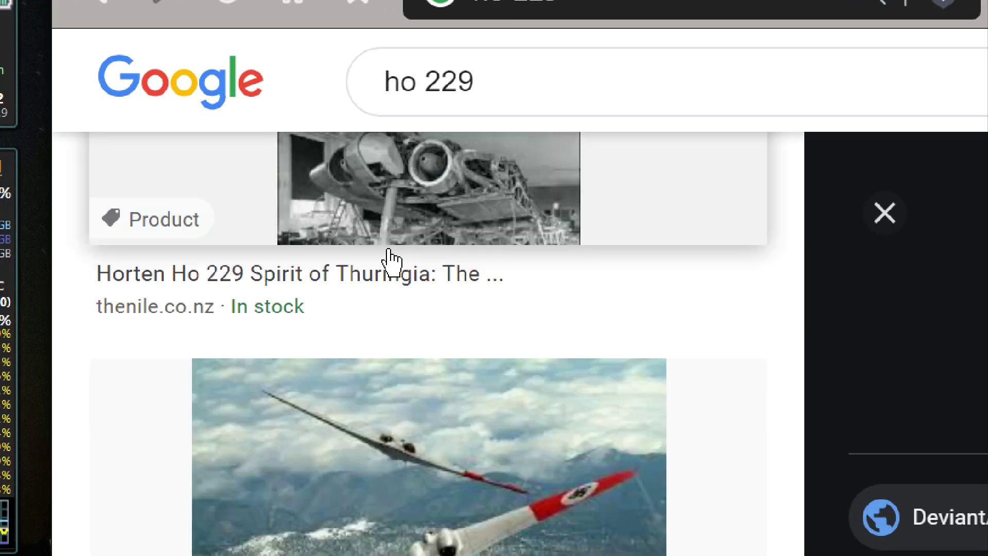
pyautogui.scroll(-3, 390, 259)
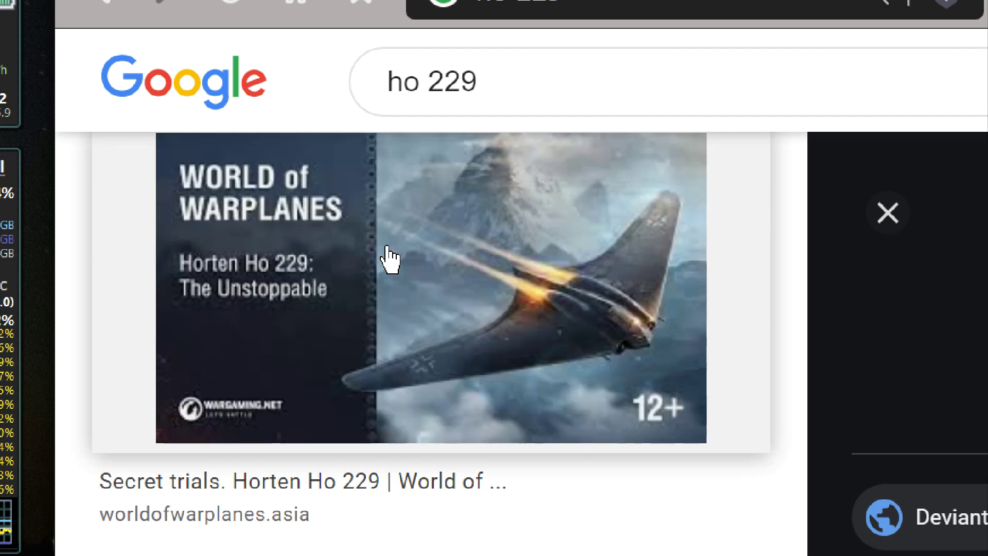
pyautogui.scroll(-5, 390, 259)
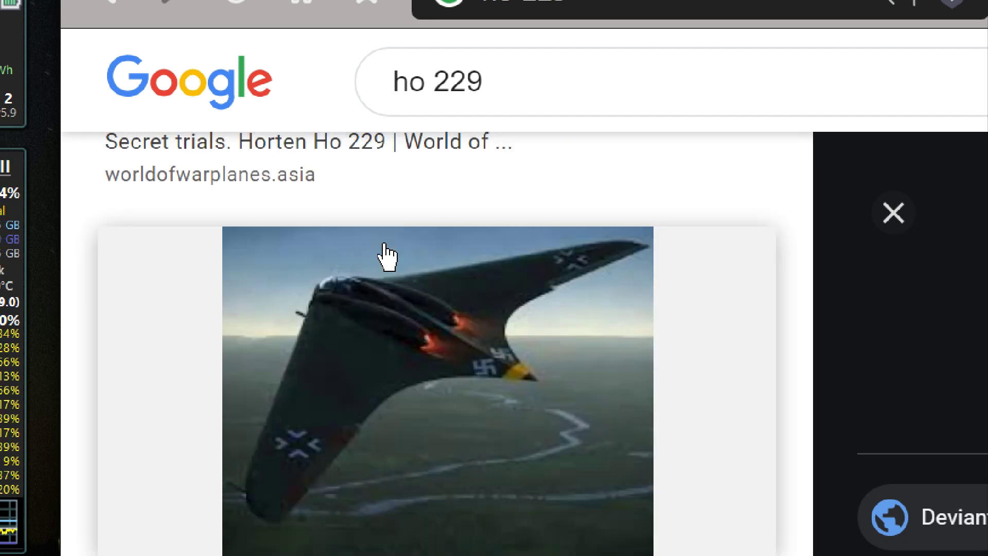
pyautogui.scroll(-8, 388, 255)
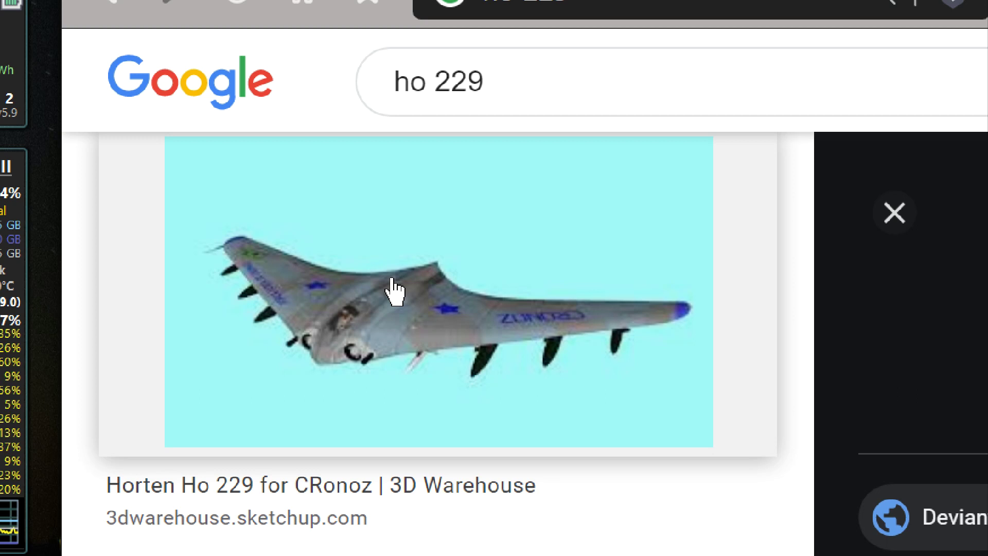
pyautogui.scroll(-5, 395, 279)
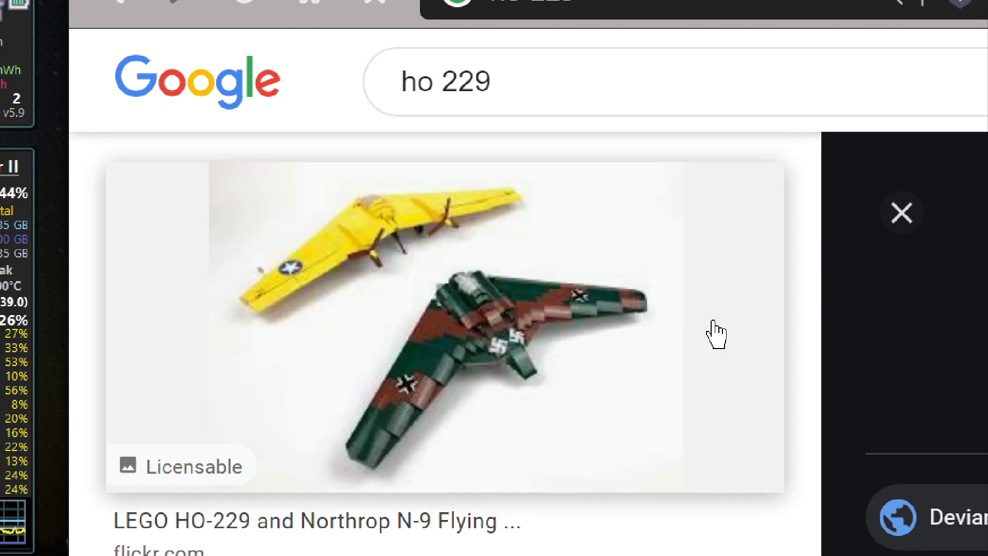
pyautogui.scroll(-6, 618, 319)
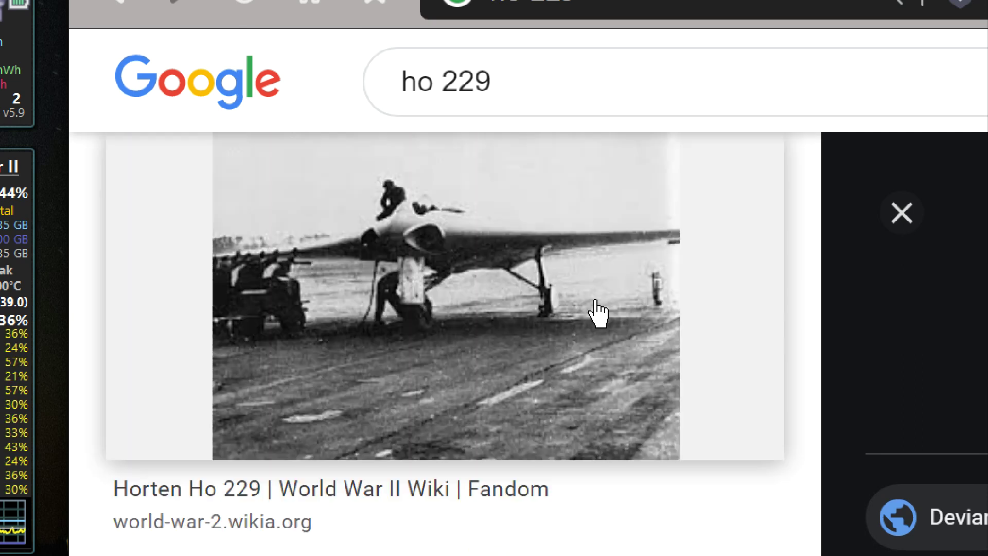
pyautogui.scroll(3, 591, 314)
pyautogui.scroll(-3, 565, 293)
pyautogui.scroll(-6, 564, 292)
pyautogui.scroll(1, 551, 283)
pyautogui.scroll(-4, 551, 283)
pyautogui.scroll(-4, 587, 291)
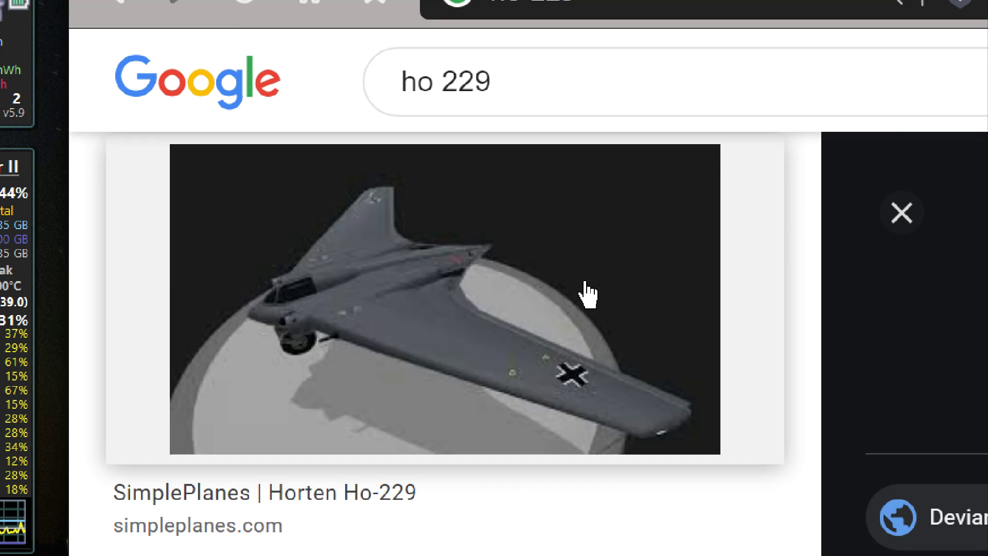
pyautogui.scroll(-8, 587, 293)
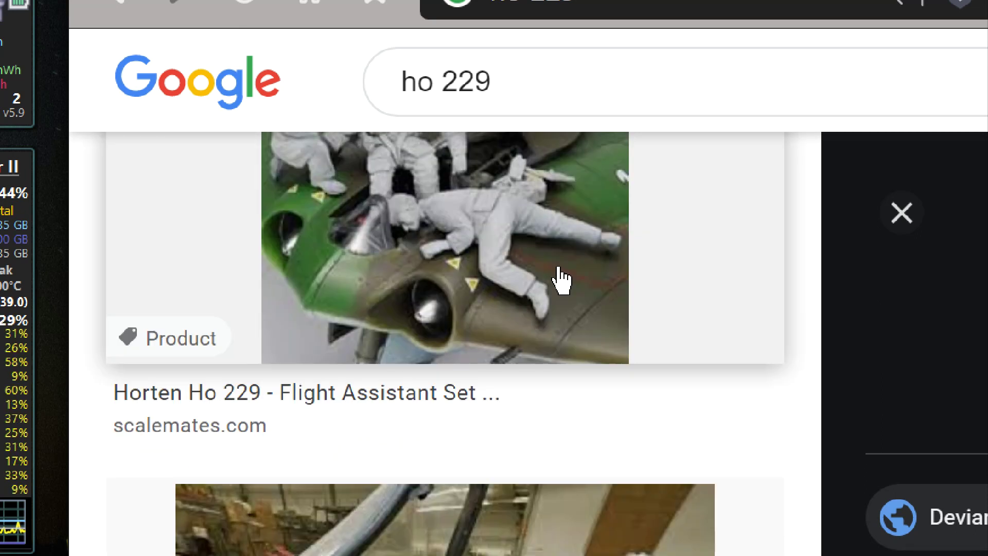
pyautogui.scroll(-10, 540, 278)
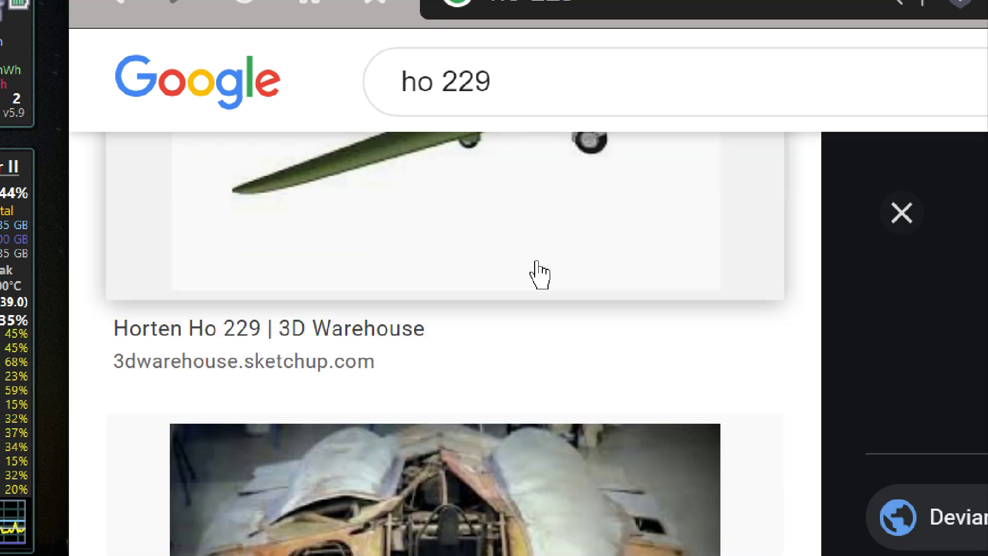
pyautogui.scroll(-9, 538, 253)
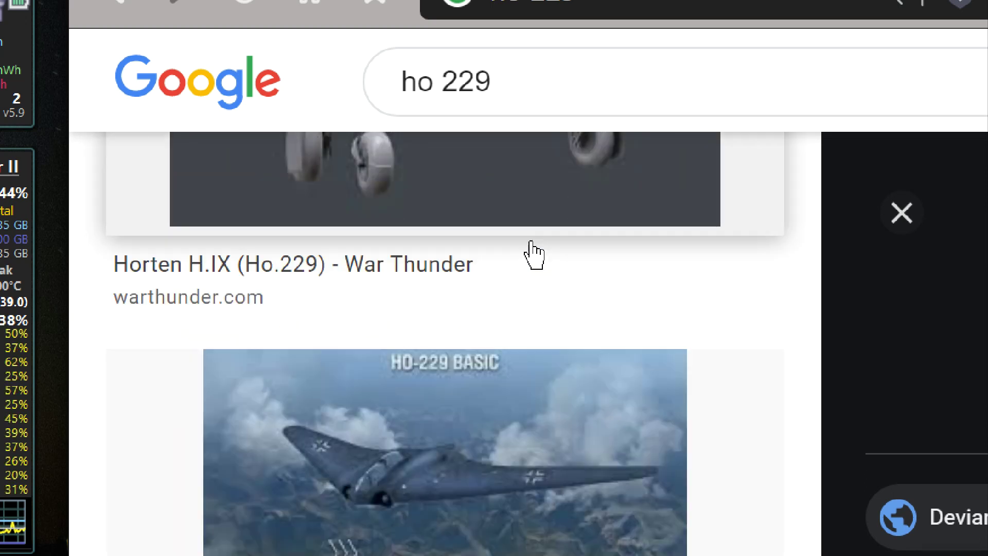
pyautogui.scroll(-8, 534, 253)
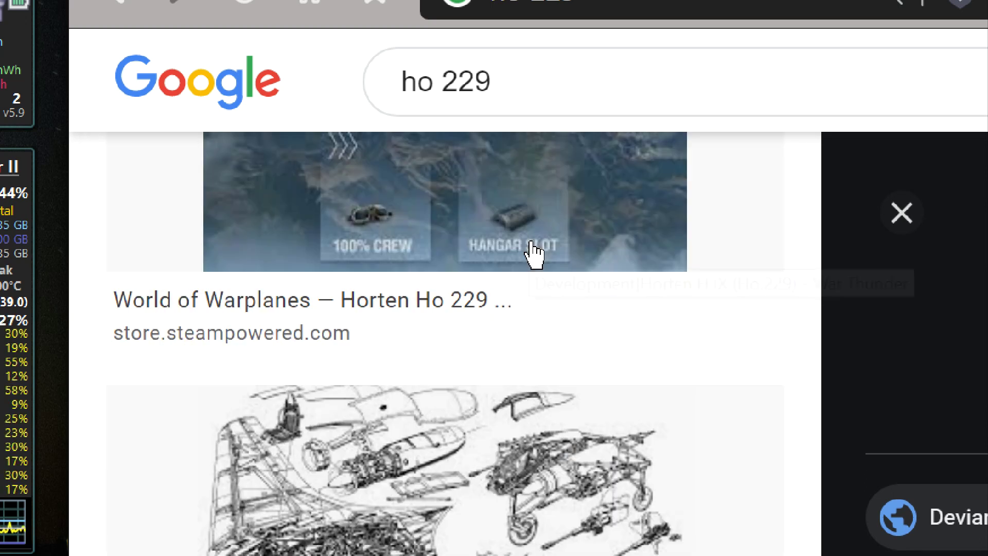
pyautogui.scroll(-8, 534, 253)
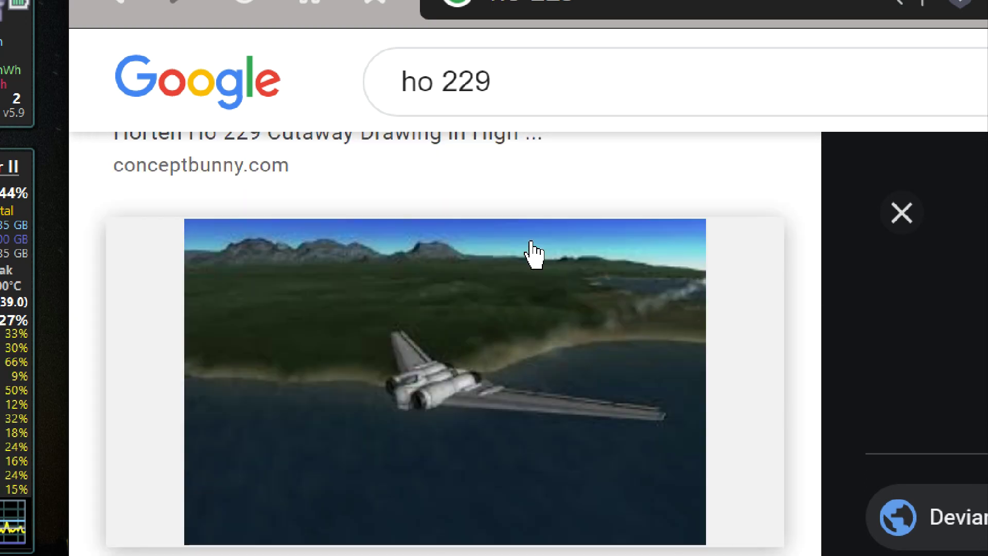
pyautogui.scroll(-4, 530, 252)
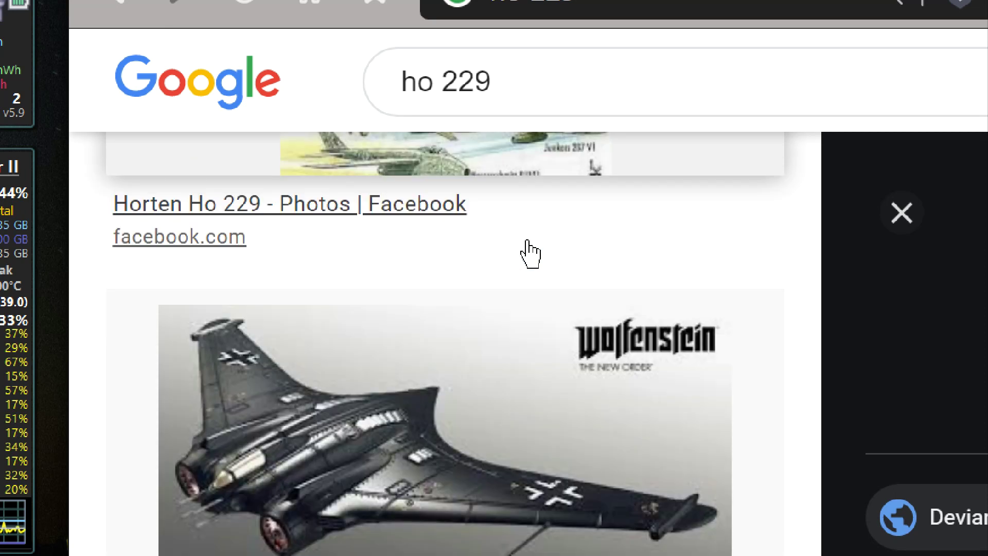
pyautogui.scroll(-1, 530, 252)
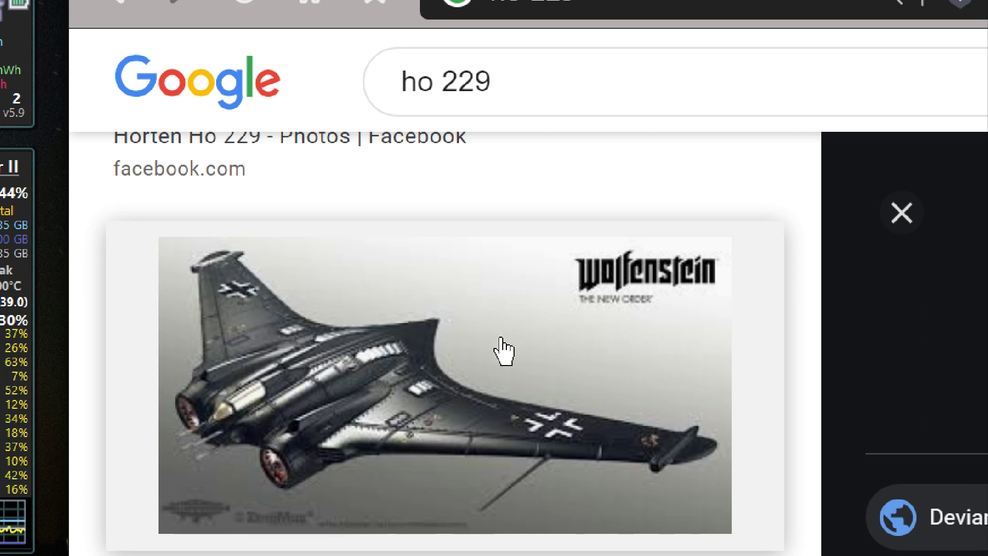
pyautogui.scroll(-5, 503, 352)
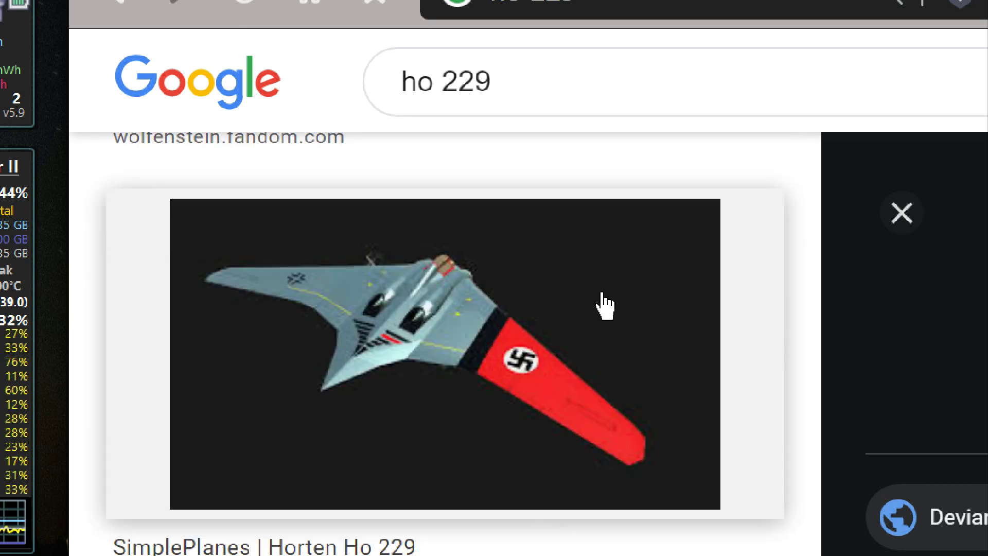
pyautogui.scroll(-3, 605, 307)
pyautogui.scroll(-5, 604, 296)
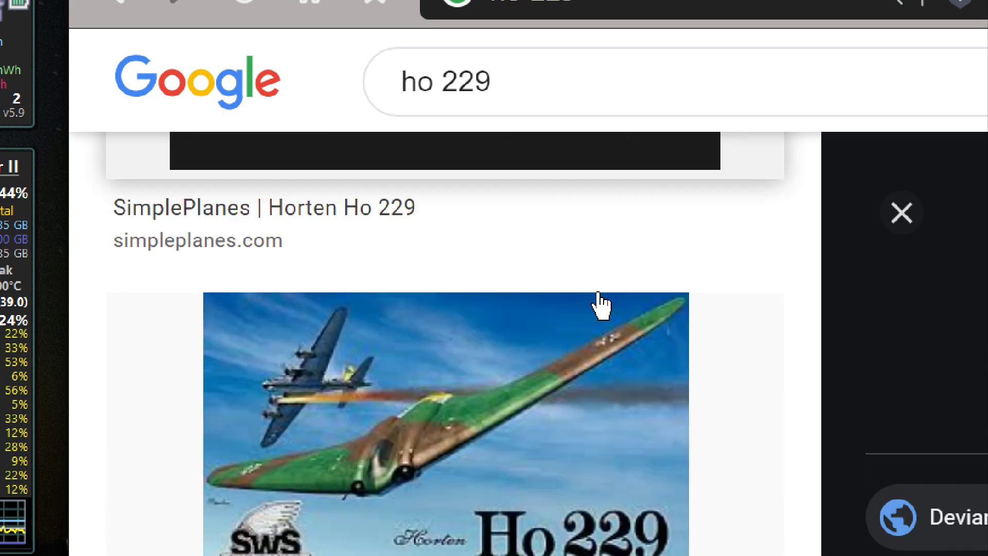
pyautogui.scroll(13, 601, 298)
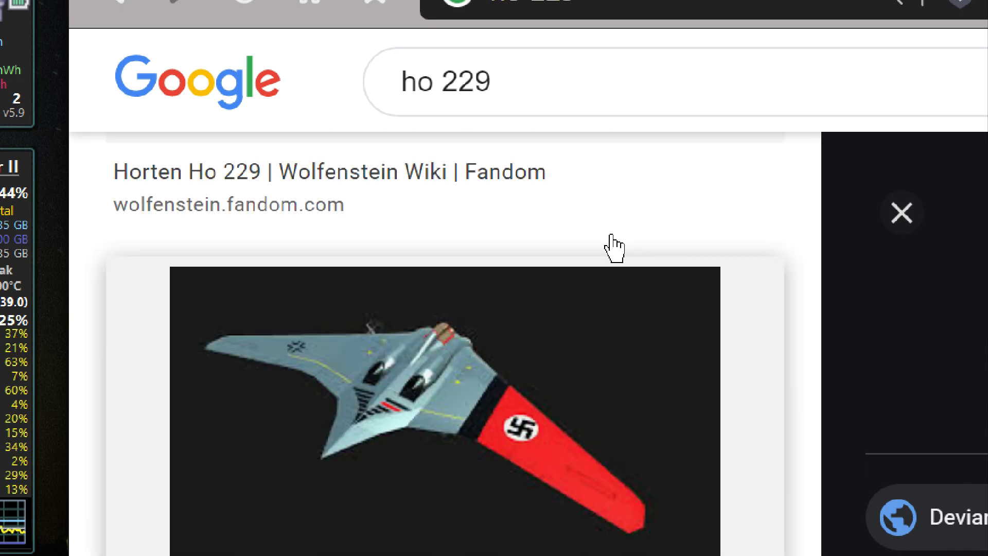
# Step: Search Google Images for "horton flying wings"
pyautogui.click(436, 94)
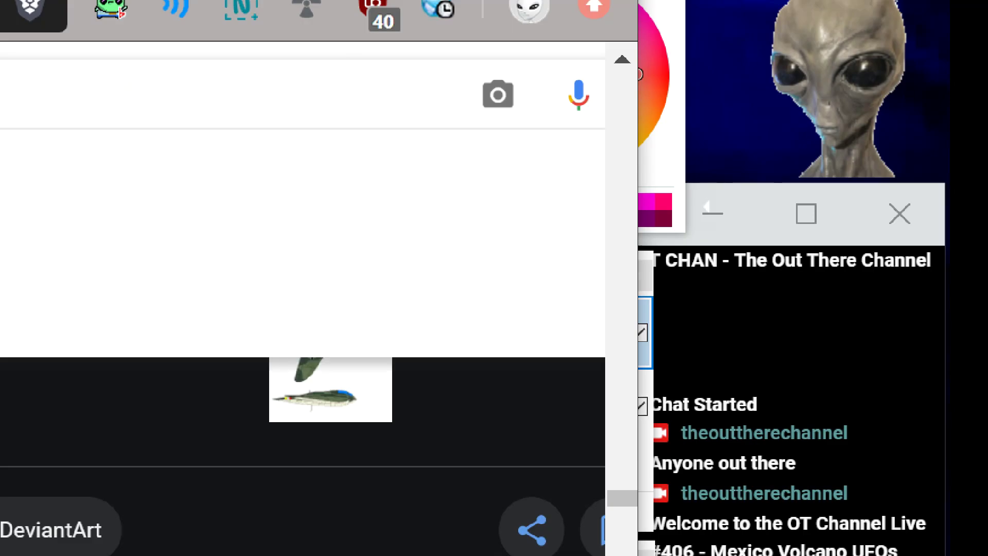
pyautogui.write('rton 229')
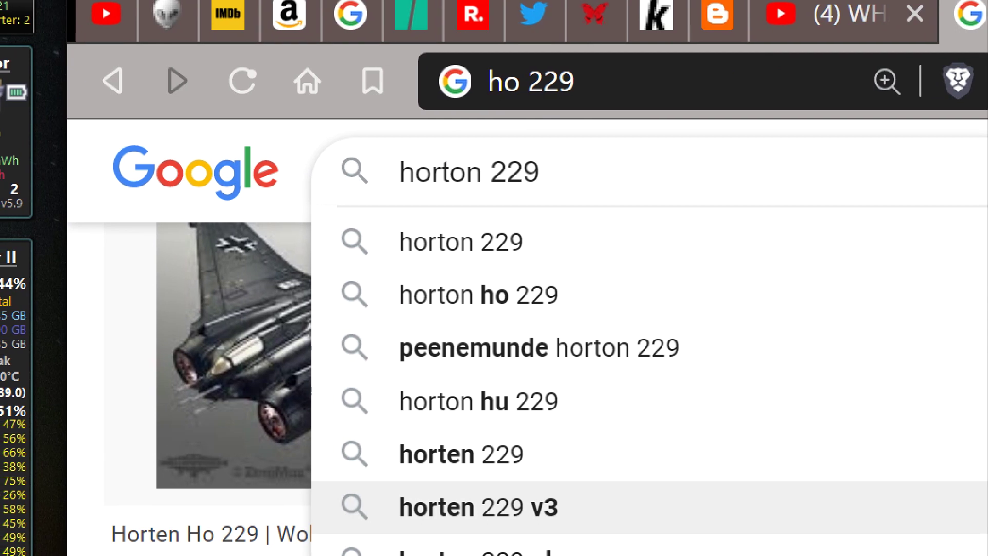
pyautogui.write(' fly')
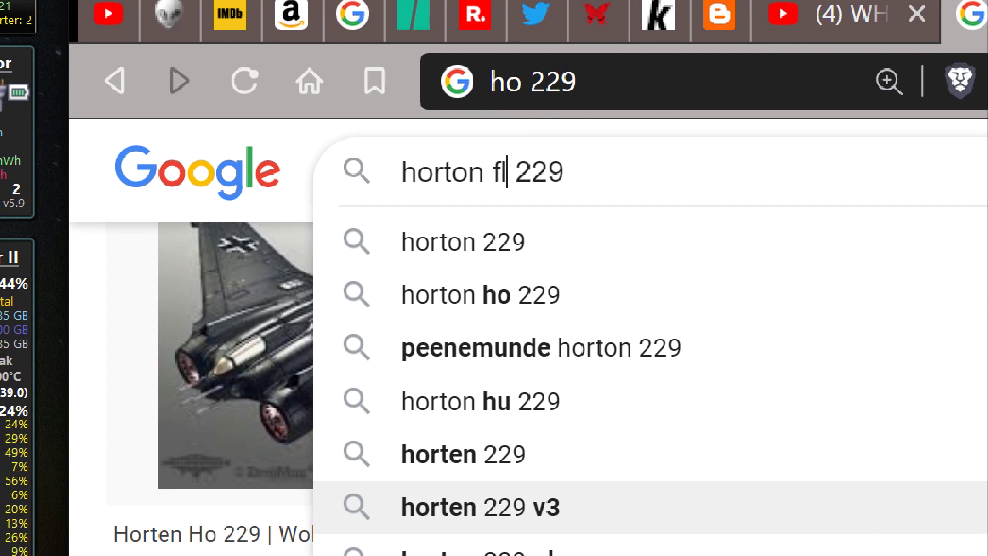
pyautogui.write('ing win')
pyautogui.write('os')
pyautogui.press('BackSpace')
pyautogui.press('BackSpace')
pyautogui.write('f')
pyautogui.press('BackSpace')
pyautogui.write('gs')
pyautogui.press('Delete')
pyautogui.press('Delete')
pyautogui.press('Return')
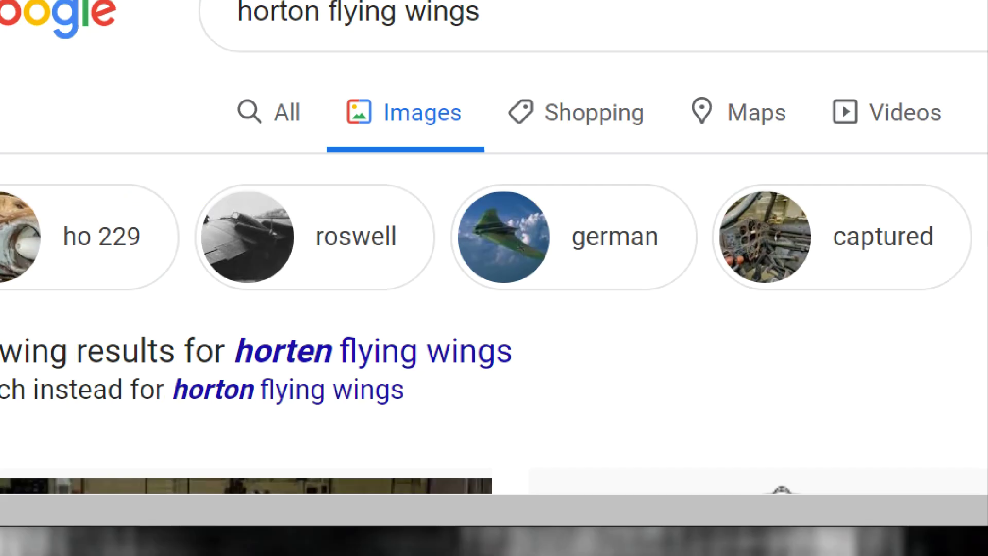
# Step: Look through the Horten flying wing image results for a picture whose shape and viewing angle resemble the object
pyautogui.scroll(-3, 547, 371)
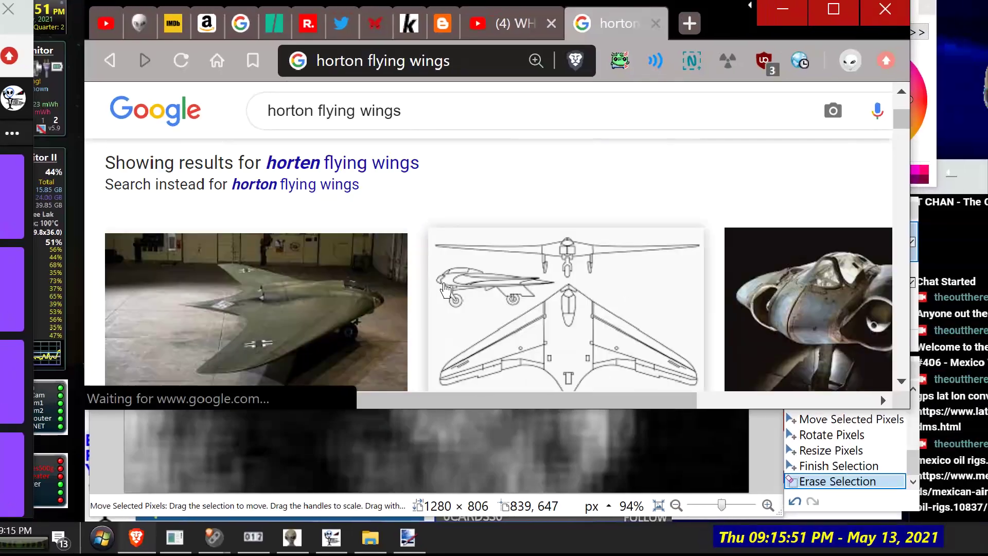
pyautogui.scroll(-7, 425, 289)
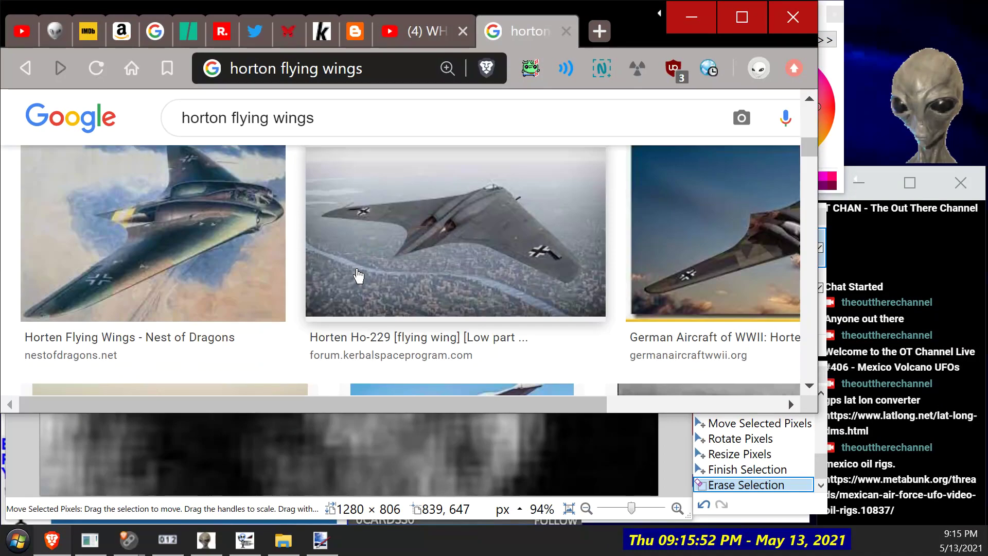
pyautogui.scroll(1, 358, 276)
pyautogui.scroll(-5, 359, 277)
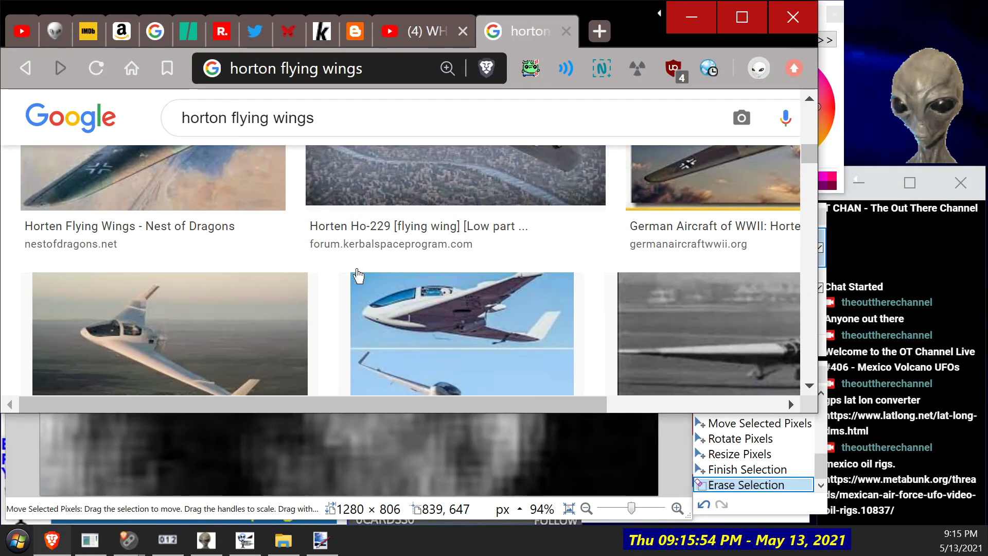
pyautogui.scroll(-5, 359, 269)
pyautogui.scroll(-2, 358, 277)
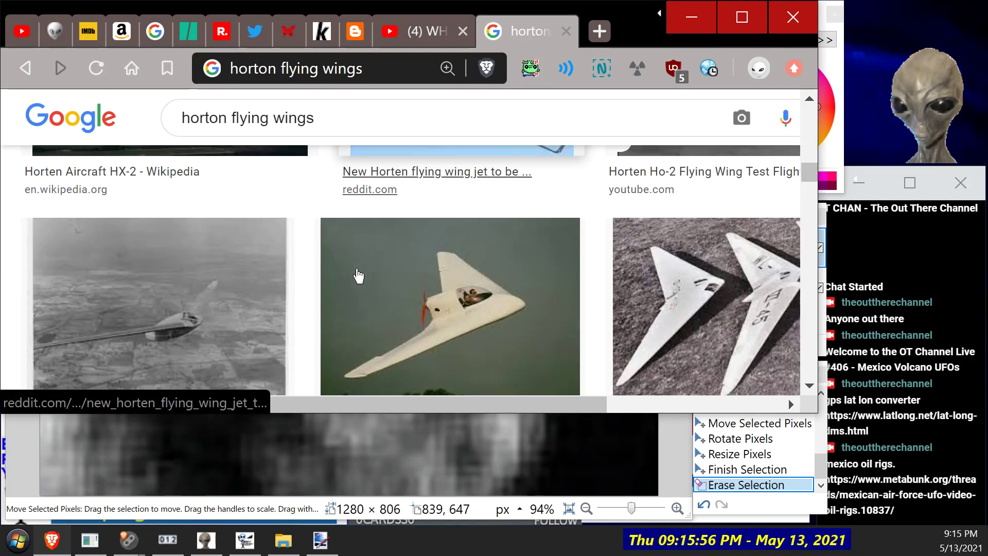
pyautogui.scroll(-4, 359, 276)
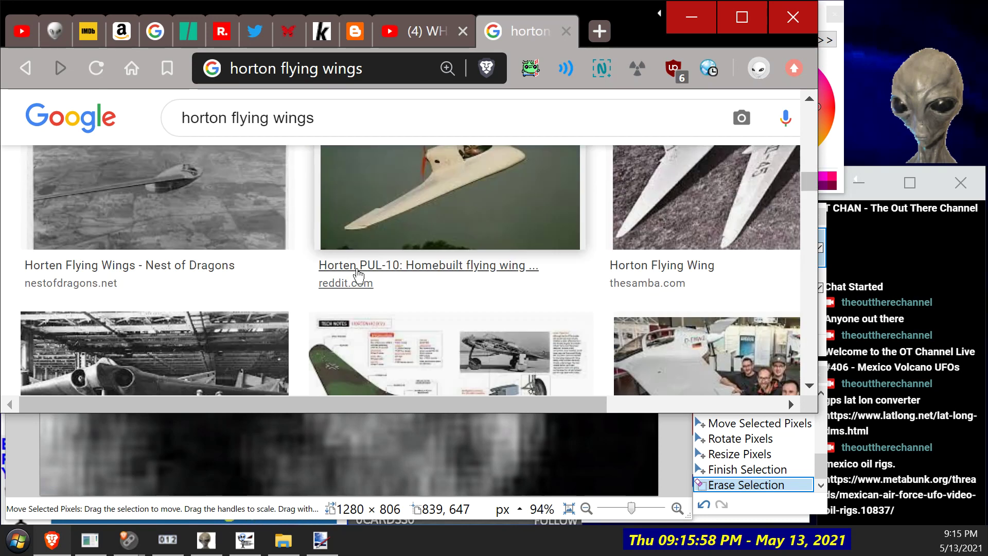
pyautogui.scroll(1, 359, 272)
pyautogui.scroll(-5, 359, 277)
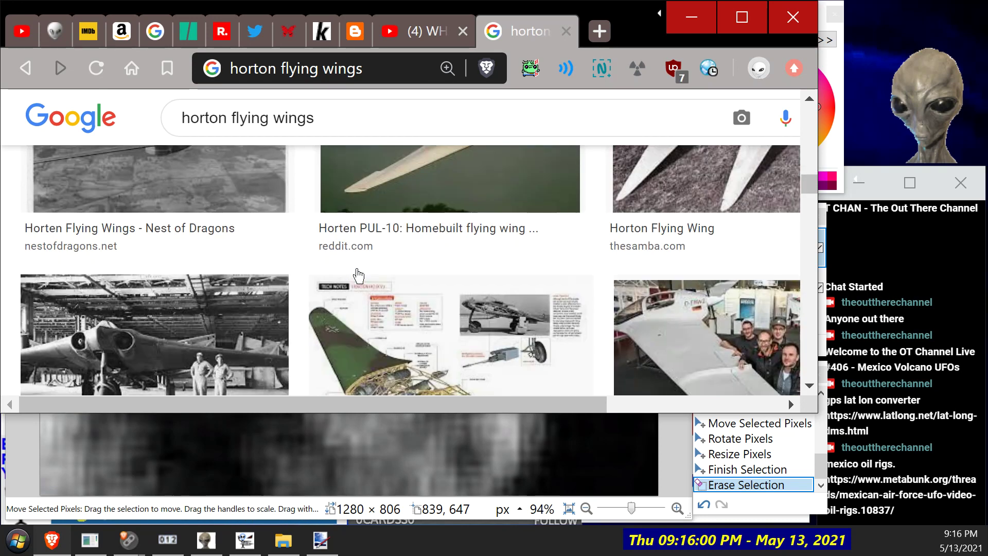
pyautogui.scroll(-4, 358, 276)
pyautogui.scroll(-4, 359, 276)
pyautogui.scroll(-3, 359, 276)
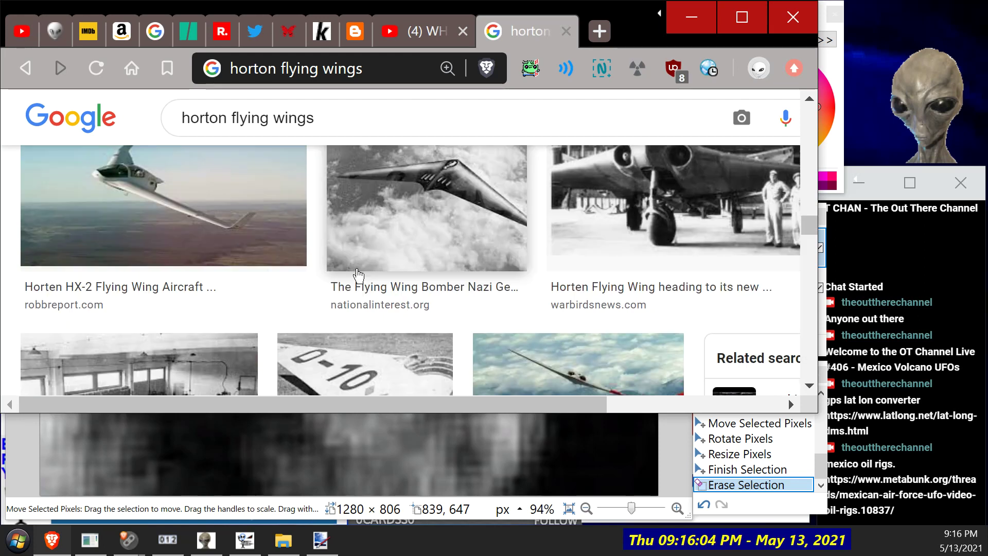
# Step: Examine the neighbouring flying wing results and open the preview of HistoryNet's "Jet Flying Wing of World War II" photo
pyautogui.scroll(1, 359, 277)
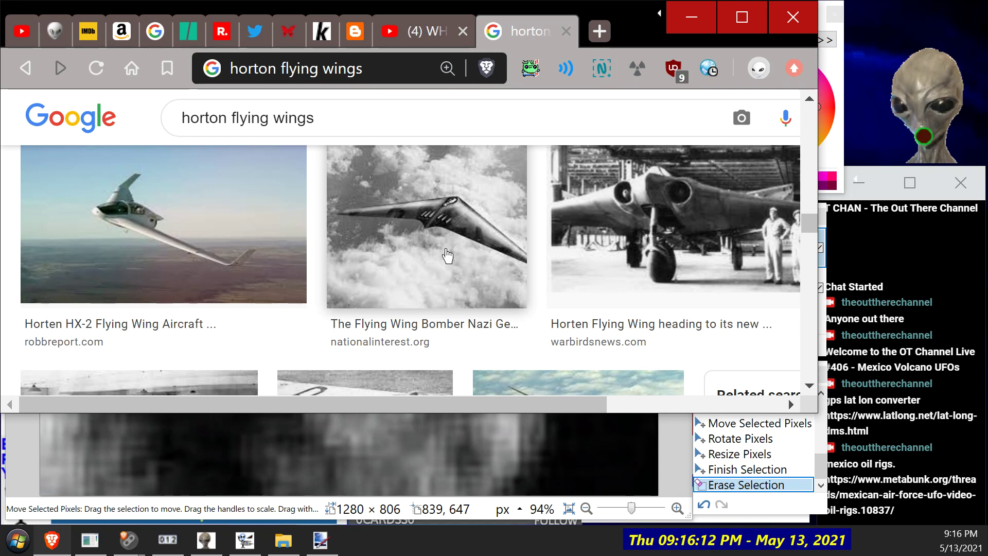
pyautogui.scroll(-5, 426, 273)
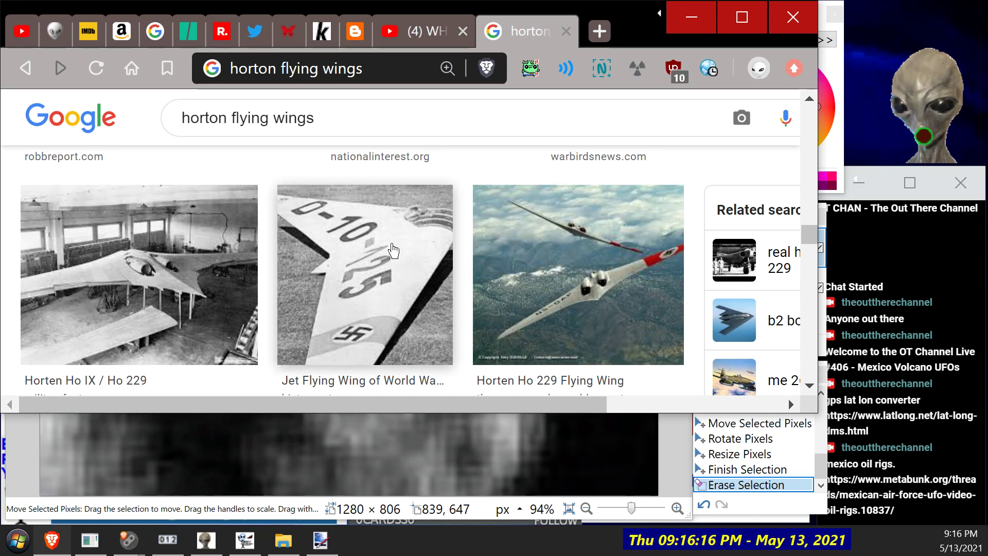
pyautogui.scroll(-2, 370, 308)
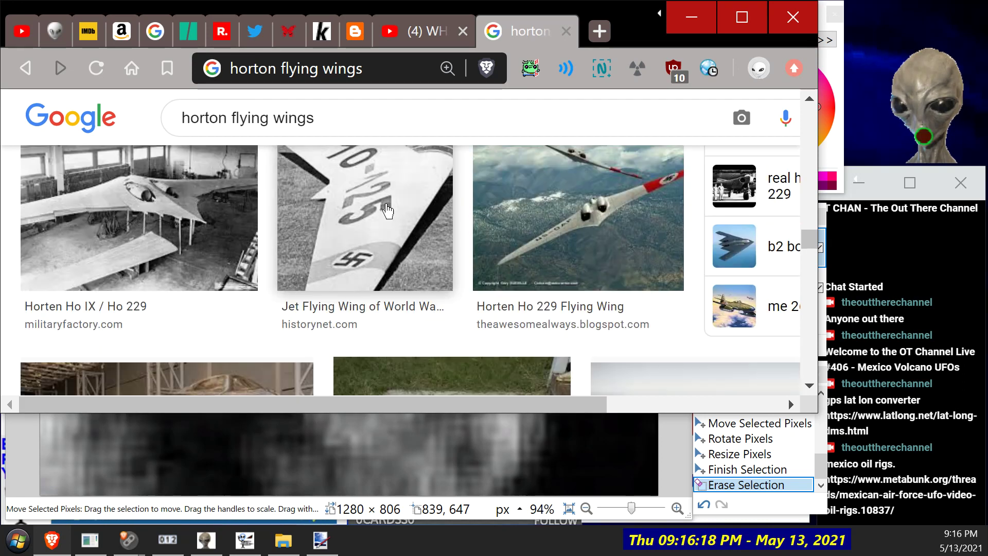
pyautogui.click(388, 209)
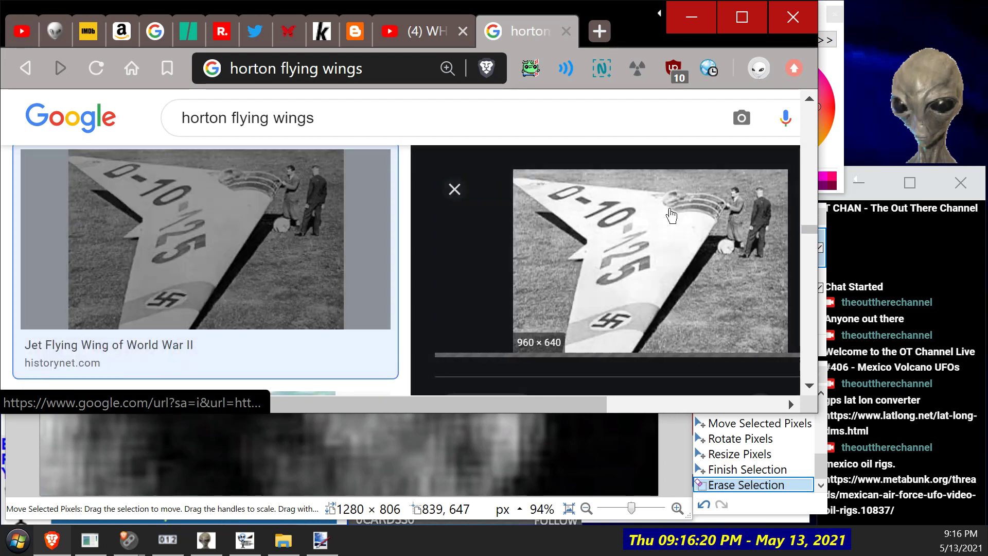
pyautogui.scroll(-2, 719, 252)
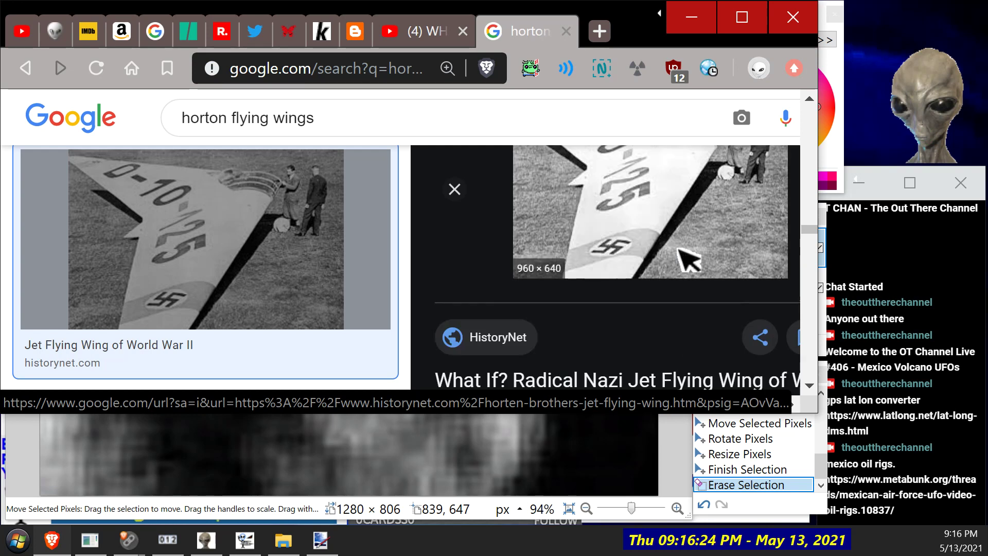
pyautogui.scroll(1, 689, 260)
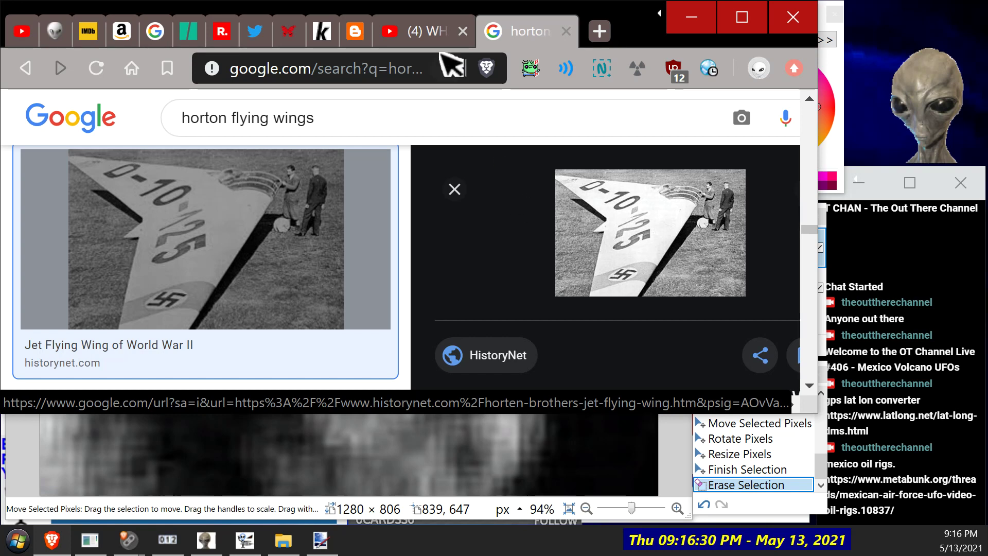
# Step: Switch to paint.net to check the object's shape in the enlarged screenshot, and return to the image results
pyautogui.click(393, 472)
pyautogui.hotkey('ctrl', 'a')
pyautogui.moveTo(393, 472); pyautogui.dragTo(392, 470)
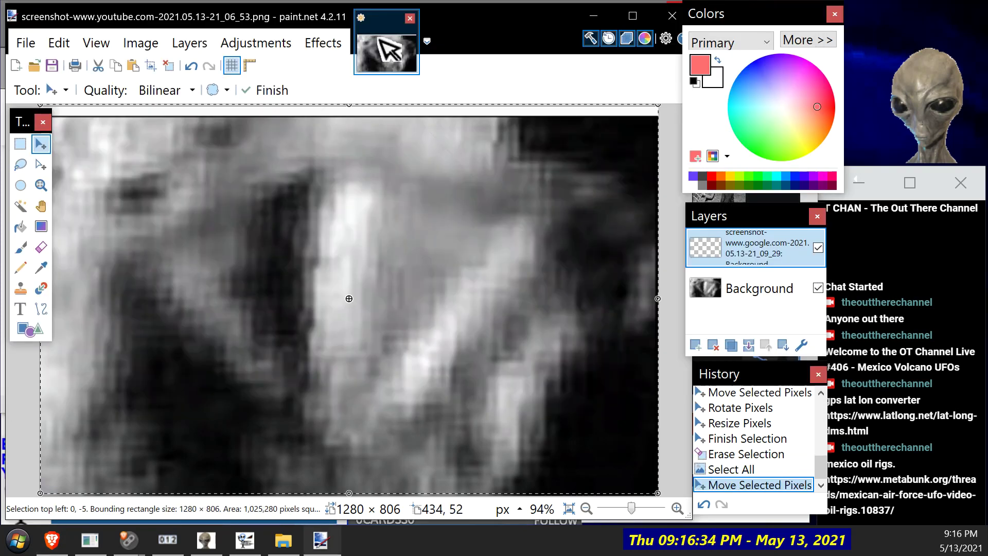
pyautogui.click(52, 540)
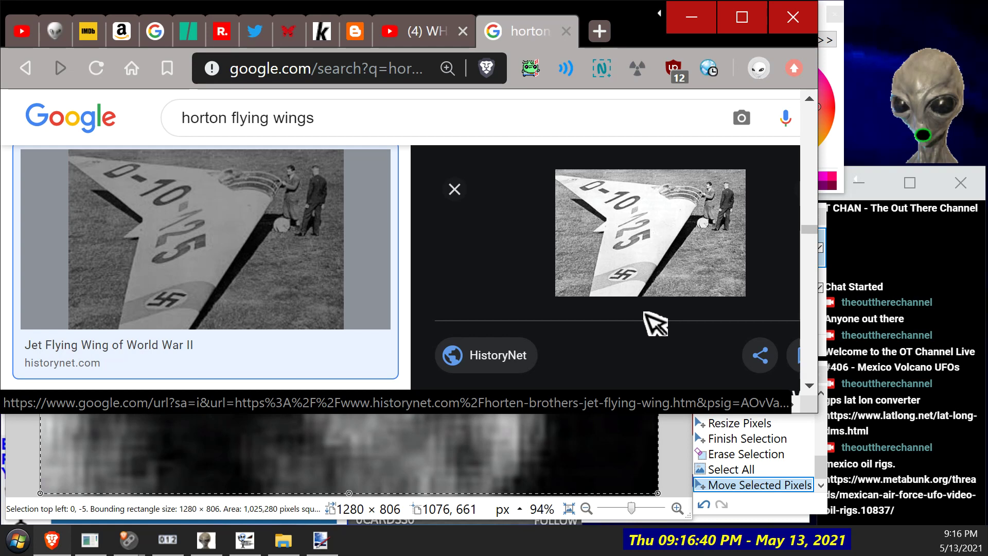
# Step: Look through the related images of the HistoryNet photo for a Horten wing that matches the object
pyautogui.scroll(1, 654, 323)
pyautogui.scroll(-5, 656, 324)
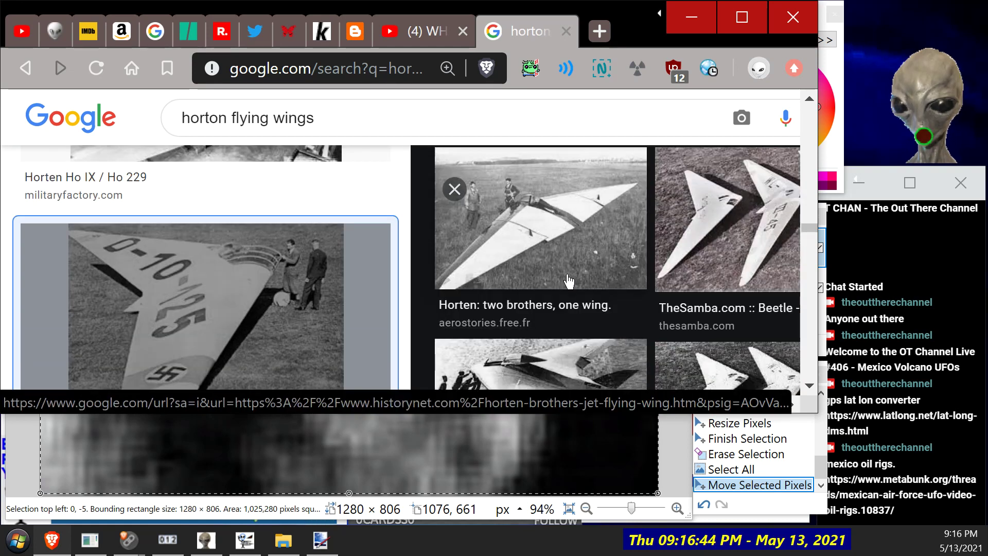
pyautogui.scroll(-2, 569, 281)
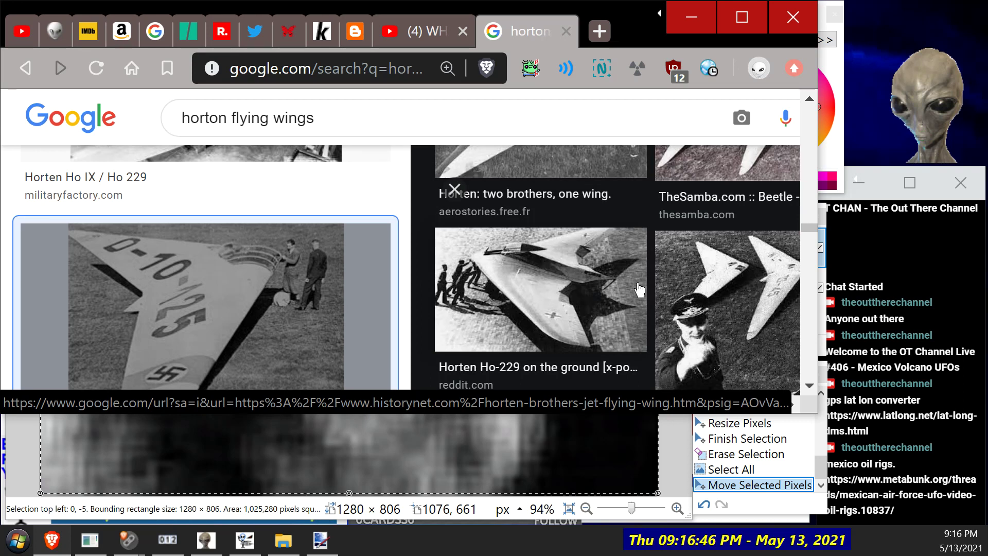
pyautogui.scroll(-2, 640, 290)
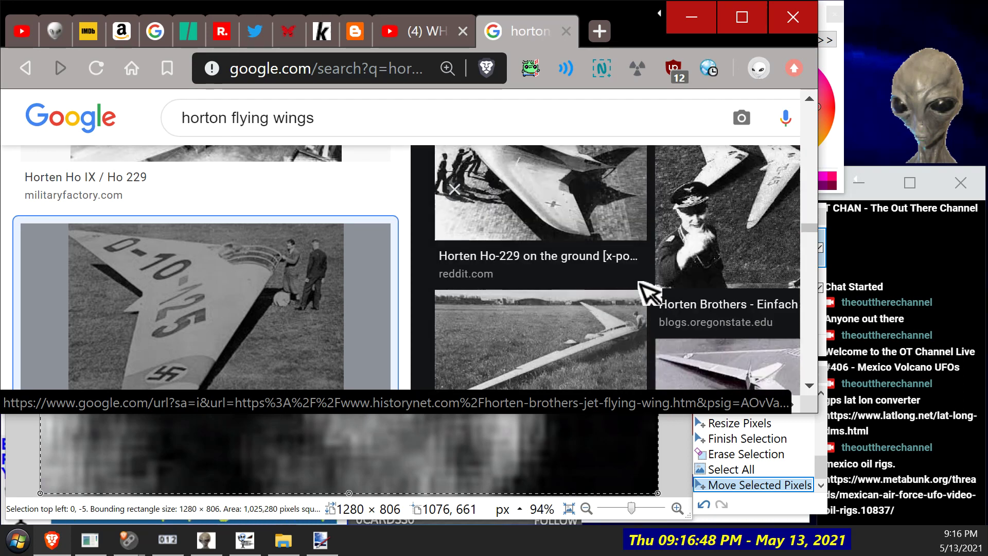
pyautogui.scroll(-10, 639, 288)
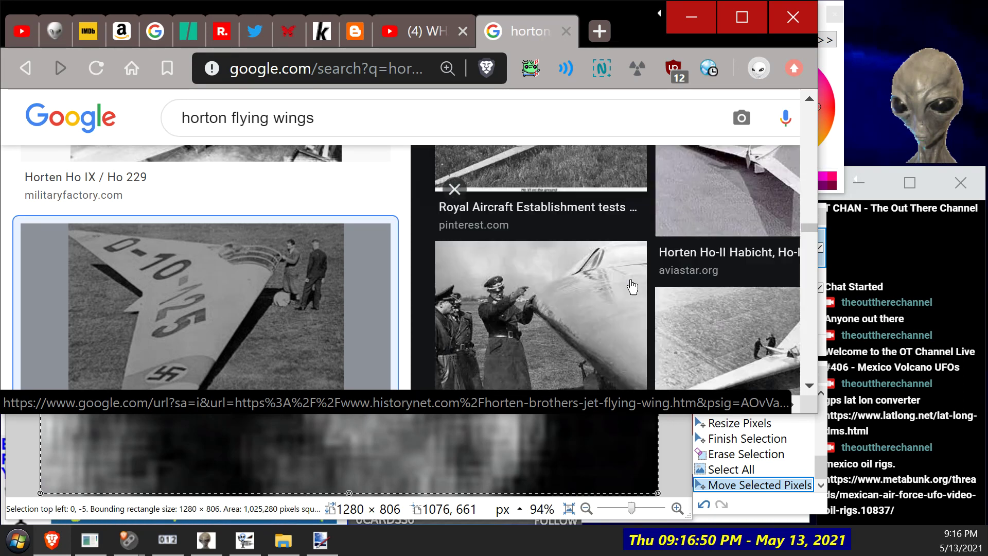
pyautogui.scroll(-6, 632, 286)
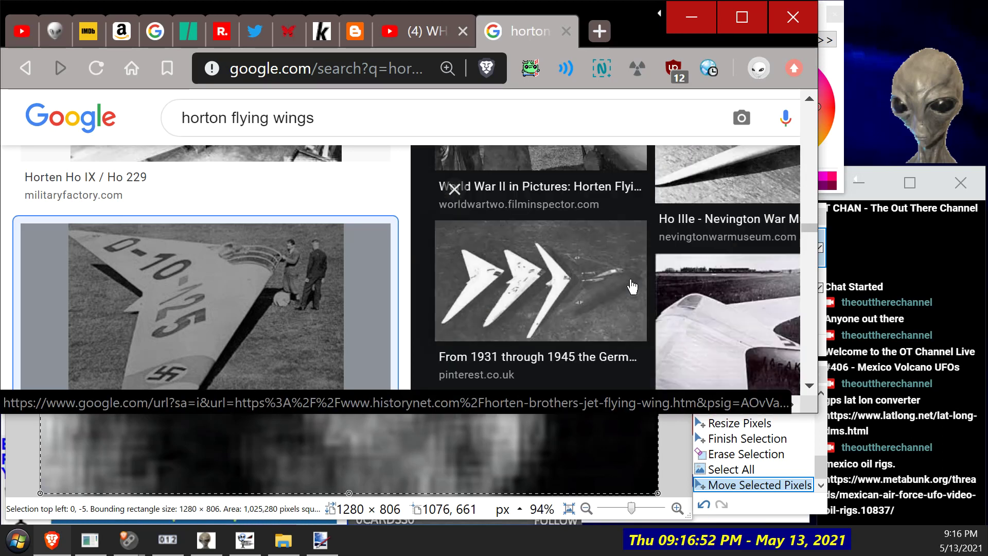
pyautogui.scroll(-3, 629, 285)
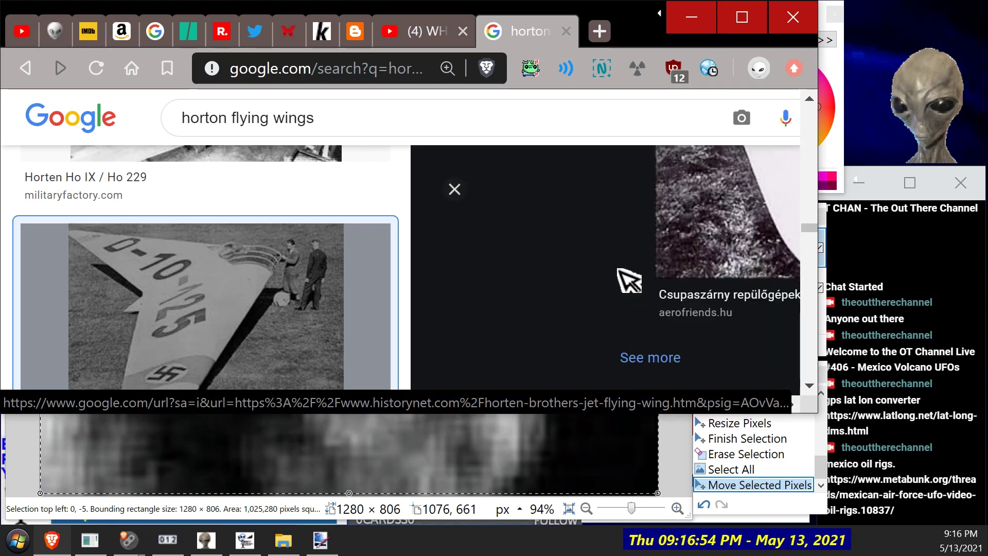
# Step: Search further down the main results and open the preview of the elpoderdelasgalaxias.wordpress.com sheet of Horten flying wing drawings
pyautogui.scroll(-10, 302, 296)
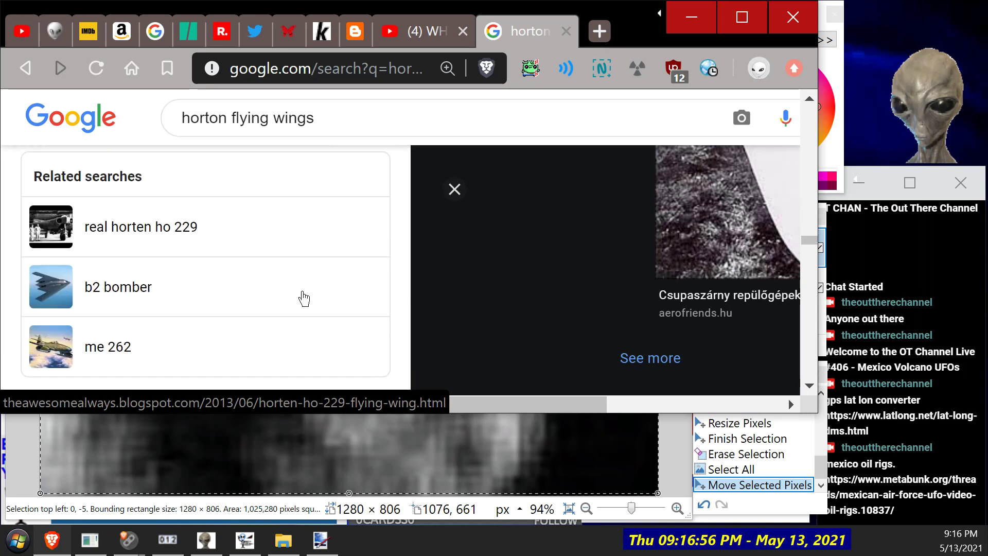
pyautogui.scroll(-5, 304, 298)
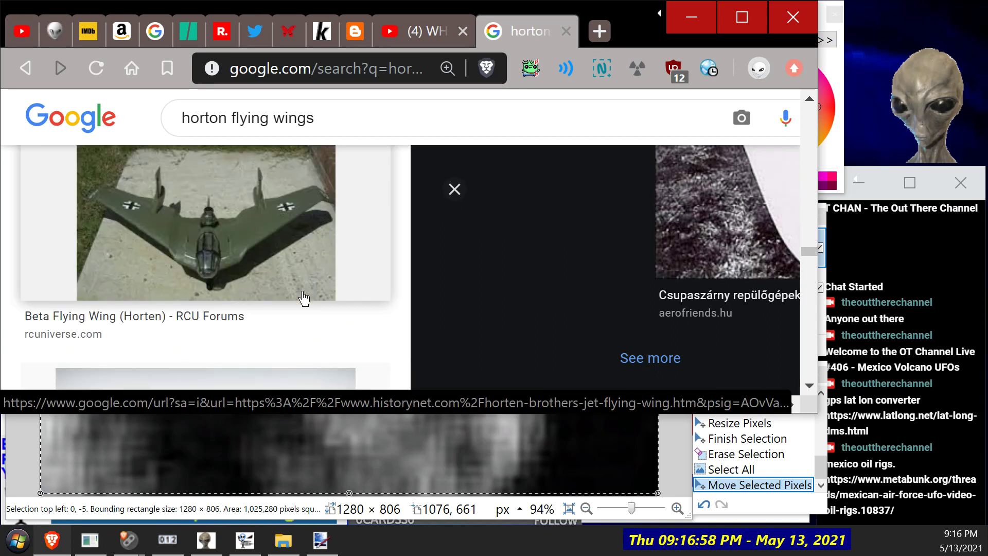
pyautogui.scroll(-3, 303, 299)
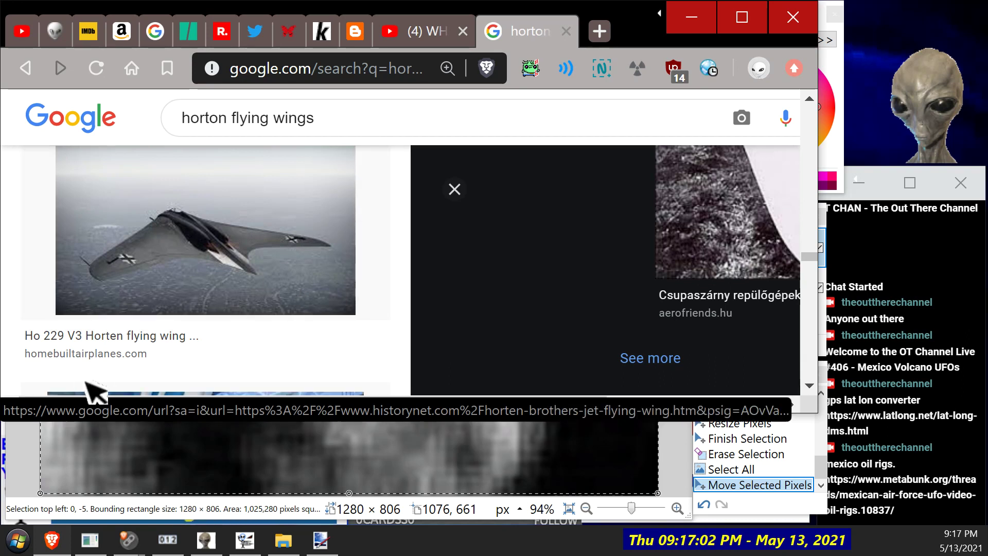
pyautogui.scroll(-3, 180, 288)
pyautogui.scroll(-4, 180, 288)
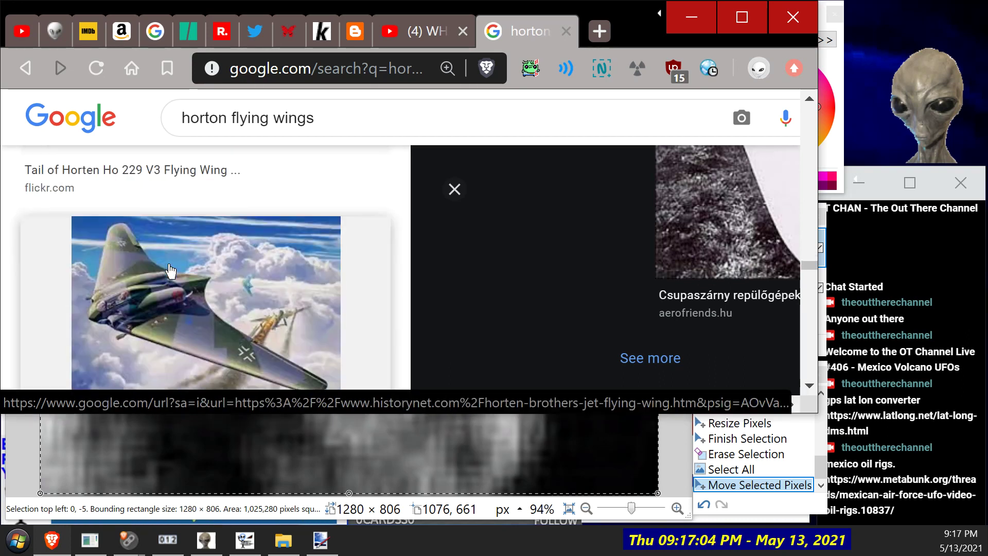
pyautogui.scroll(-10, 237, 231)
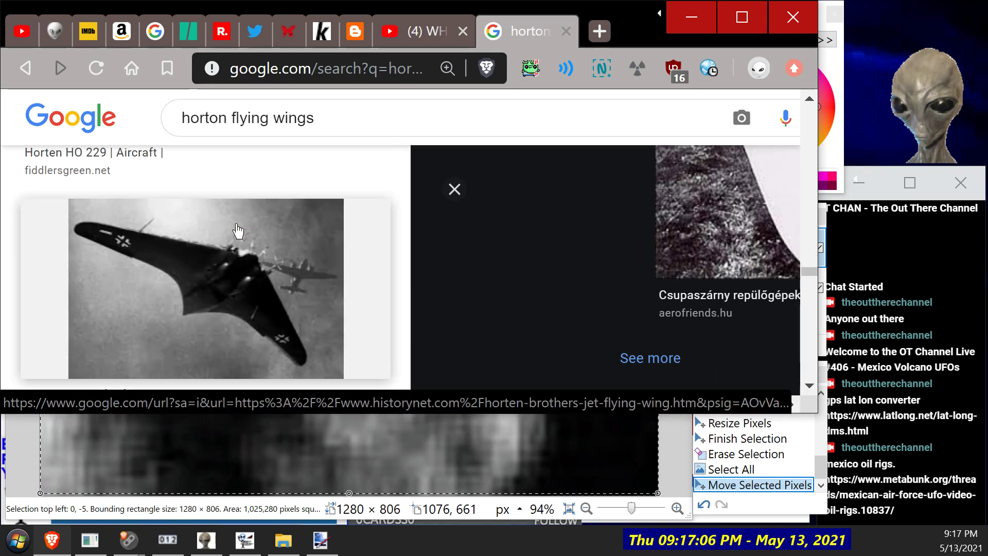
pyautogui.scroll(-10, 238, 231)
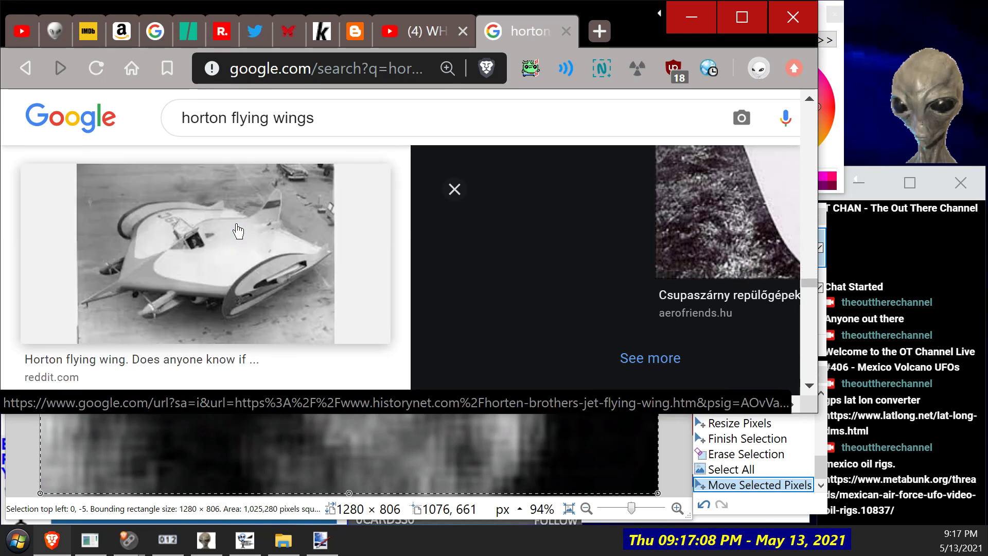
pyautogui.scroll(-3, 238, 231)
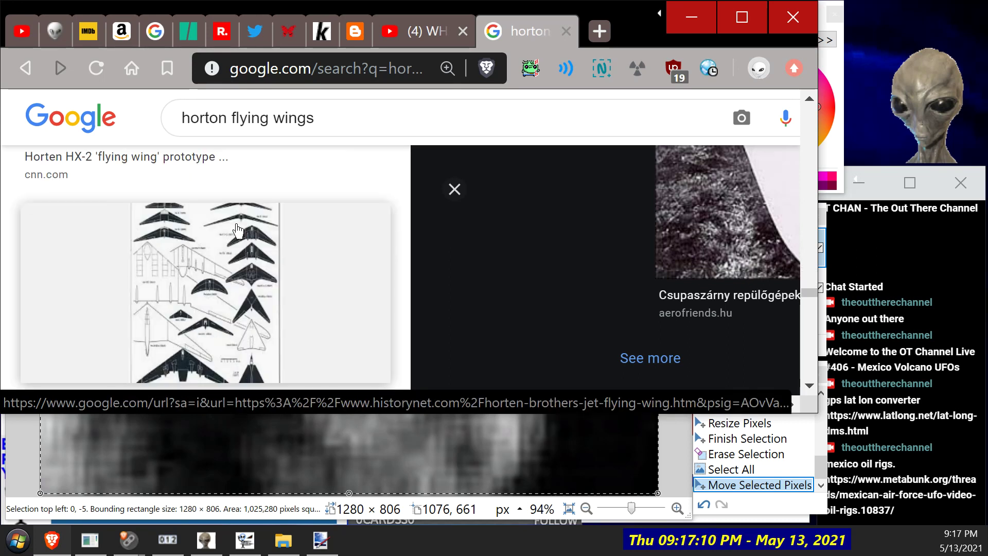
pyautogui.scroll(-2, 203, 263)
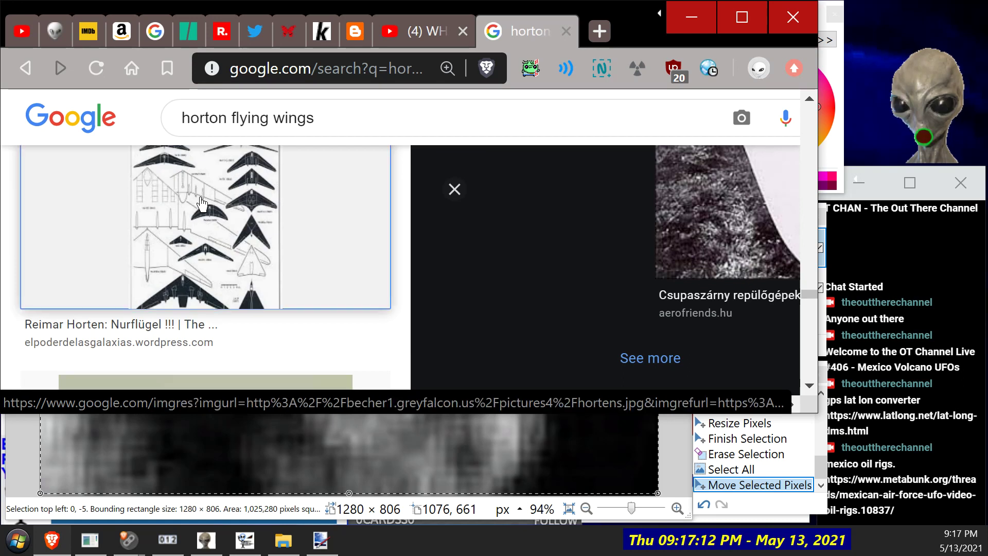
pyautogui.click(205, 307)
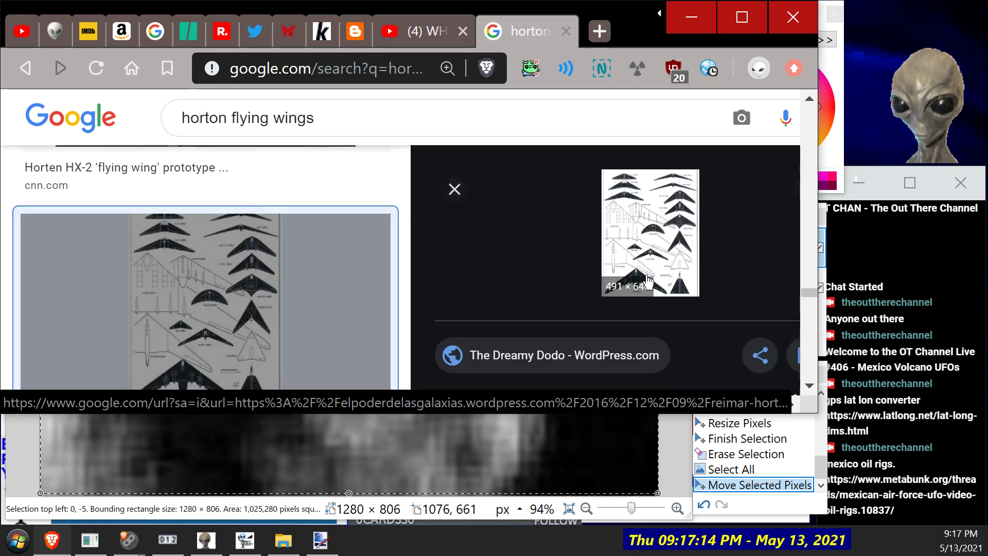
# Step: Examine the drawing sheet's related images, comparing the outlines of the various Horten wing designs
pyautogui.scroll(-5, 647, 283)
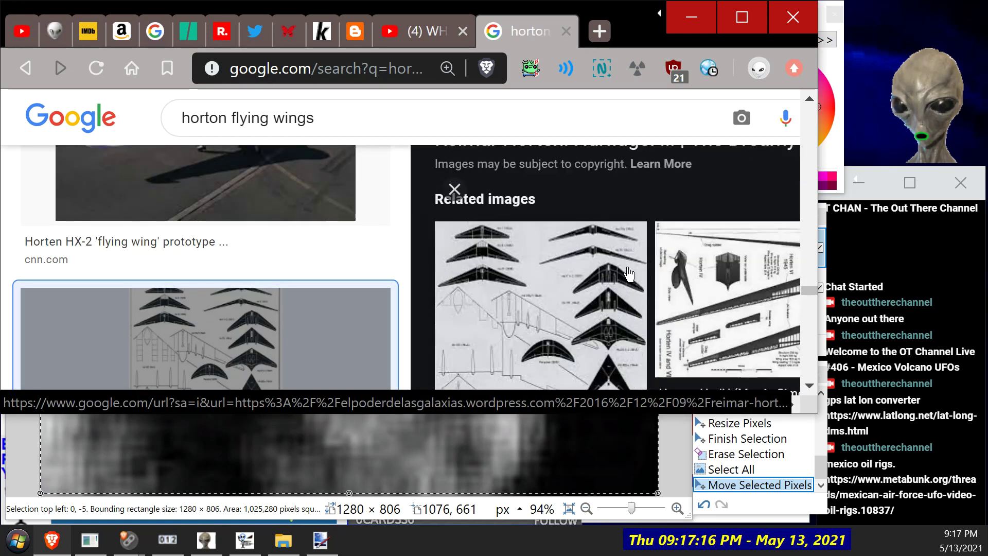
pyautogui.scroll(-1, 633, 276)
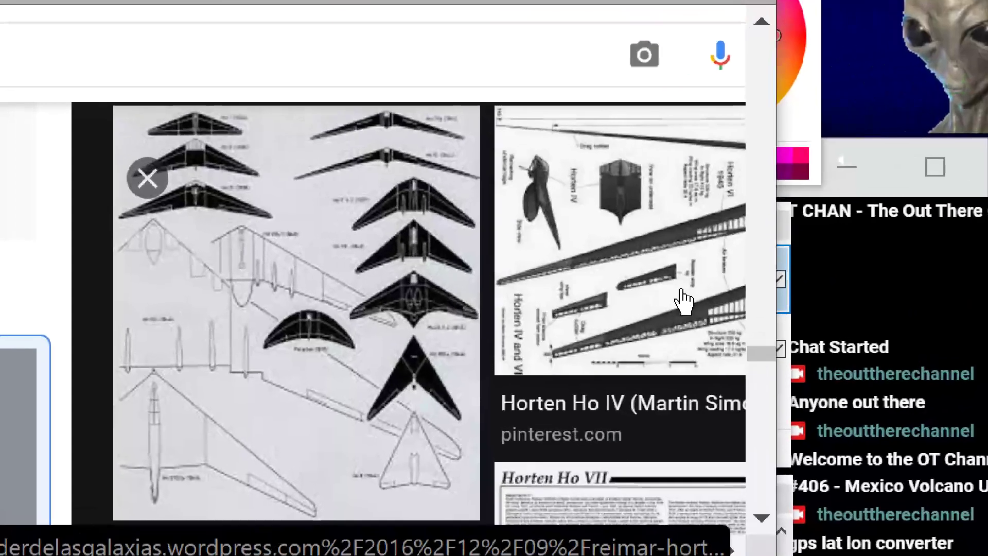
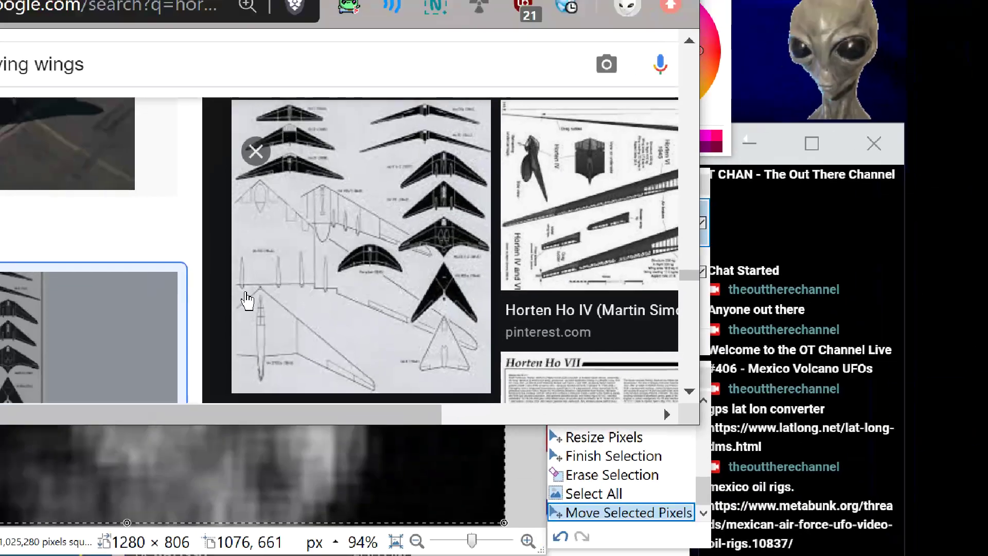
pyautogui.scroll(-5, 343, 253)
pyautogui.scroll(-10, 370, 238)
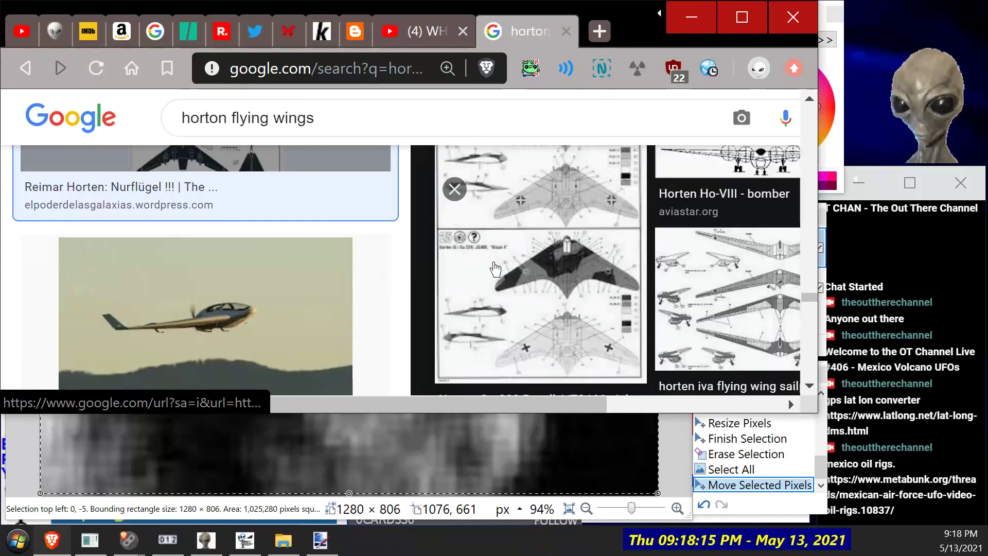
# Step: Pick the Horten Go-229 camouflage drawing from the related images and open its Model Talking source page
pyautogui.scroll(2, 496, 269)
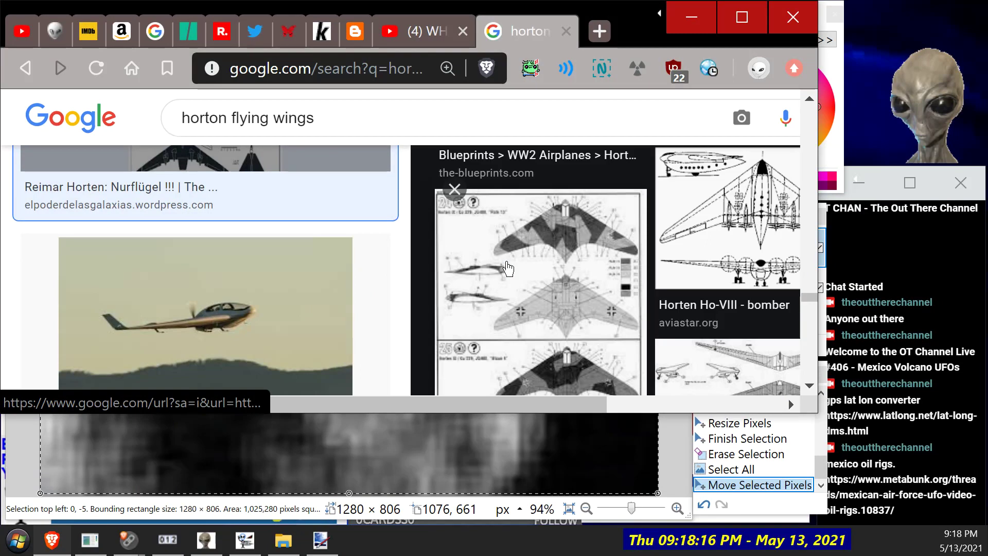
pyautogui.click(596, 254)
pyautogui.scroll(-2, 689, 267)
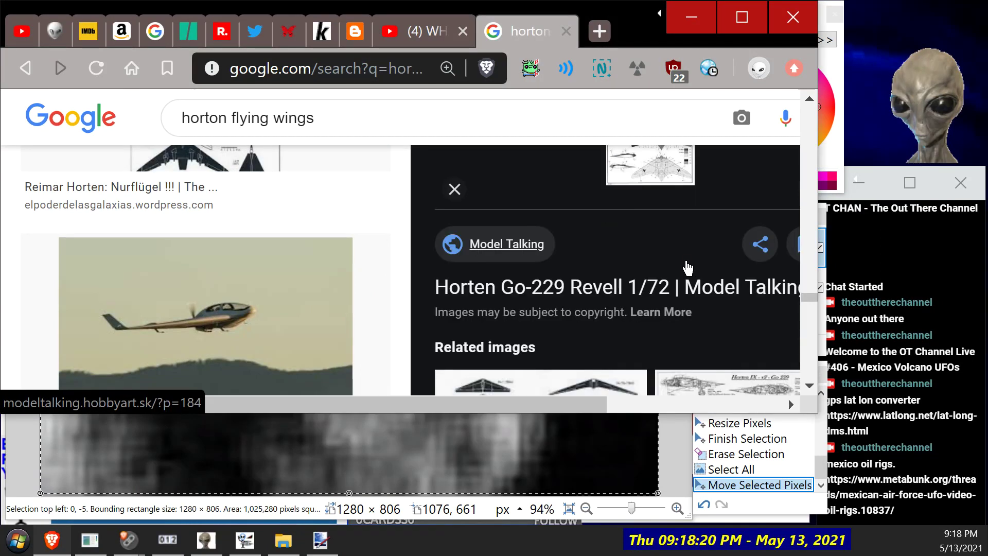
pyautogui.scroll(1, 644, 361)
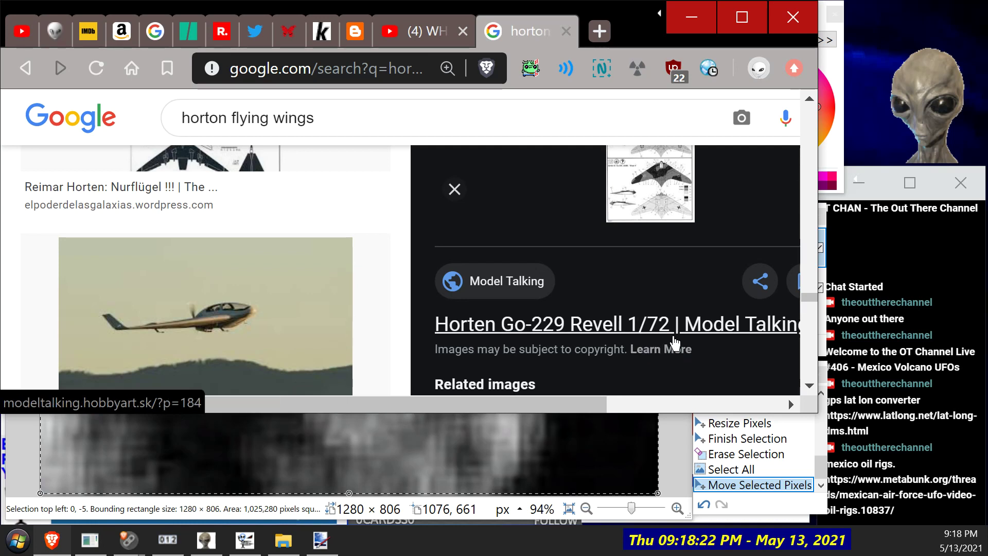
pyautogui.scroll(2, 684, 346)
pyautogui.click(644, 242)
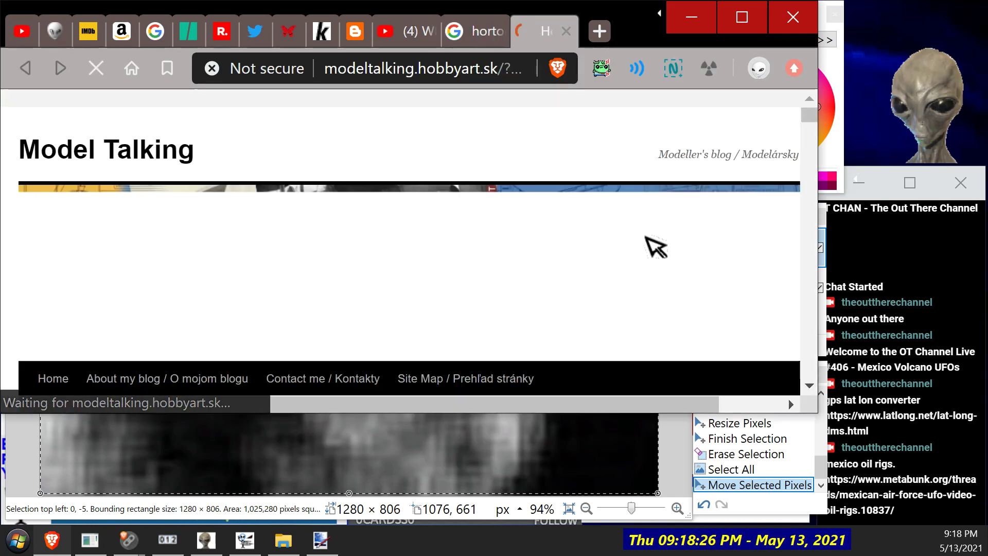
# Step: Examine the article's Horten model photos and the "Rote 13" camouflage drawing
pyautogui.scroll(-5, 472, 240)
pyautogui.scroll(-5, 472, 240)
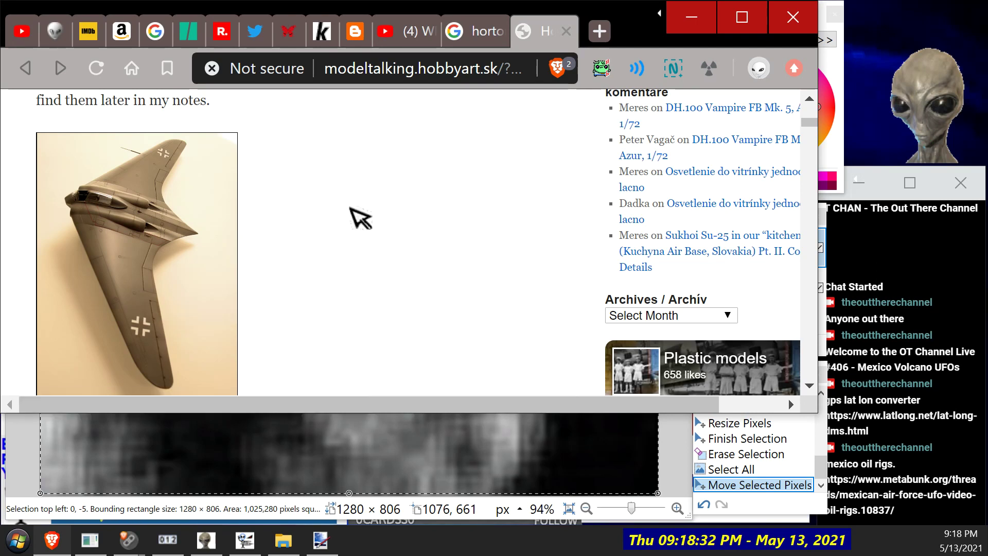
pyautogui.scroll(-5, 280, 265)
pyautogui.scroll(-6, 277, 253)
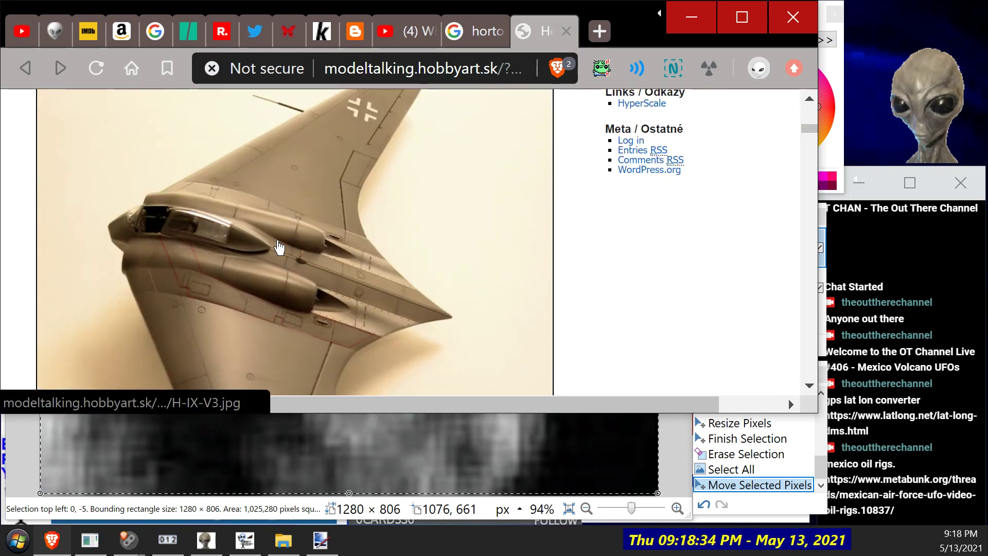
pyautogui.scroll(4, 289, 241)
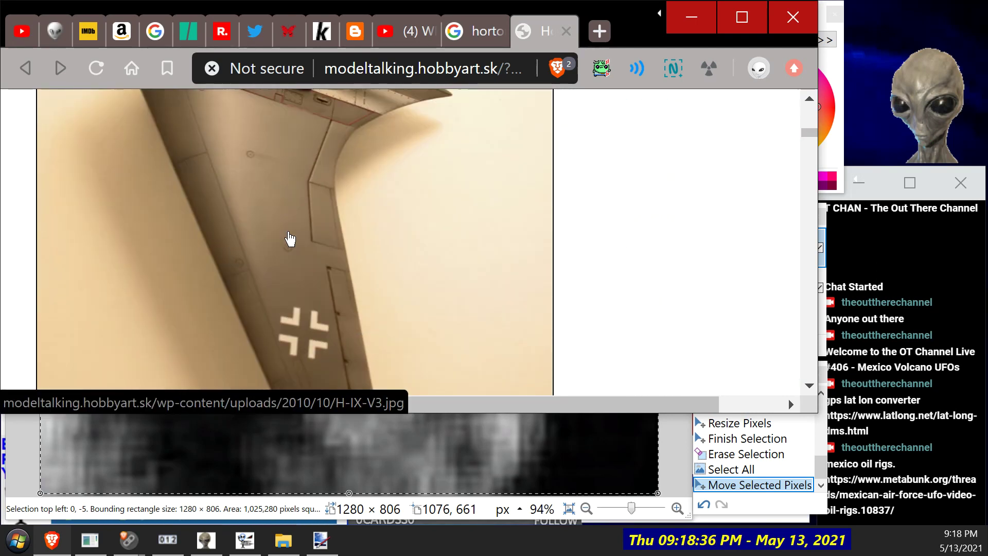
pyautogui.scroll(-10, 294, 237)
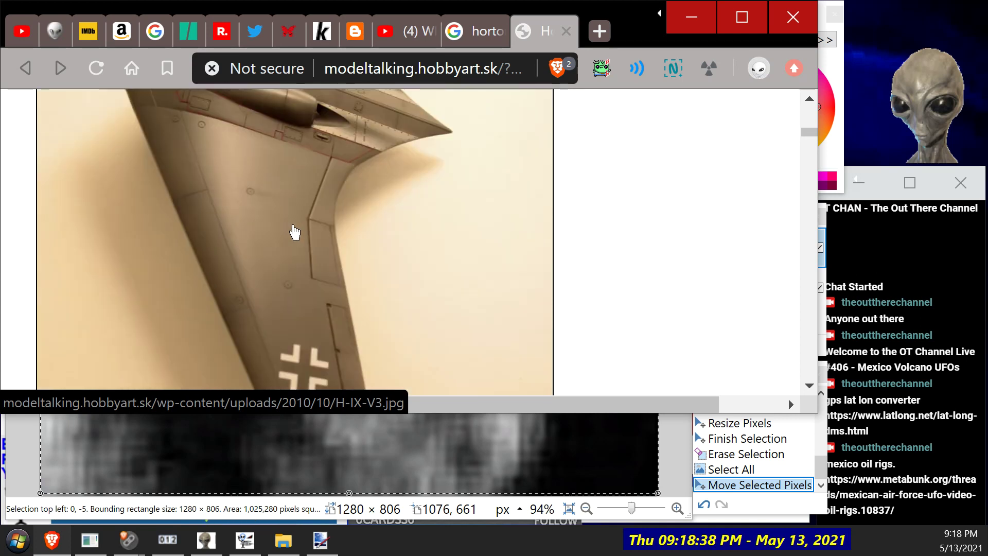
pyautogui.scroll(5, 297, 227)
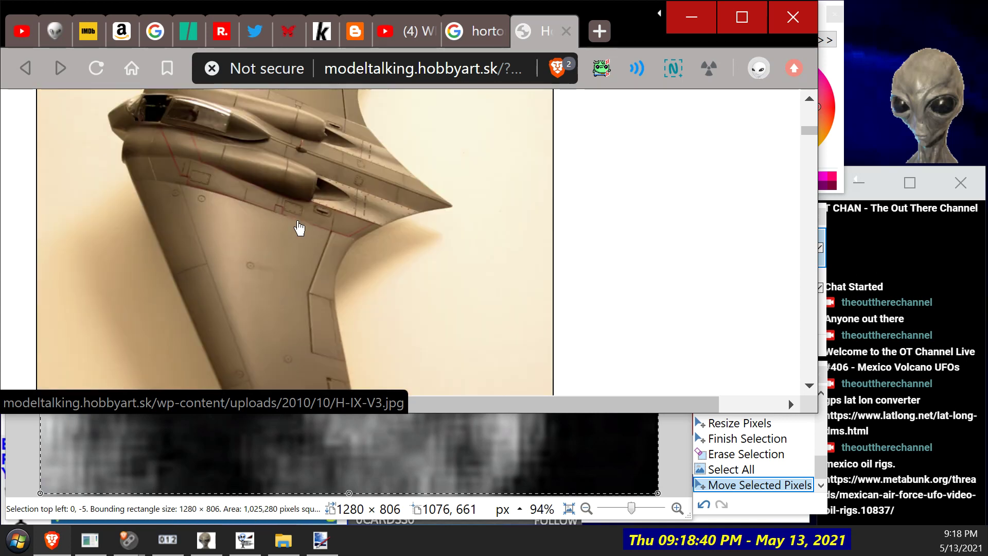
pyautogui.scroll(-7, 297, 227)
pyautogui.scroll(-1, 298, 227)
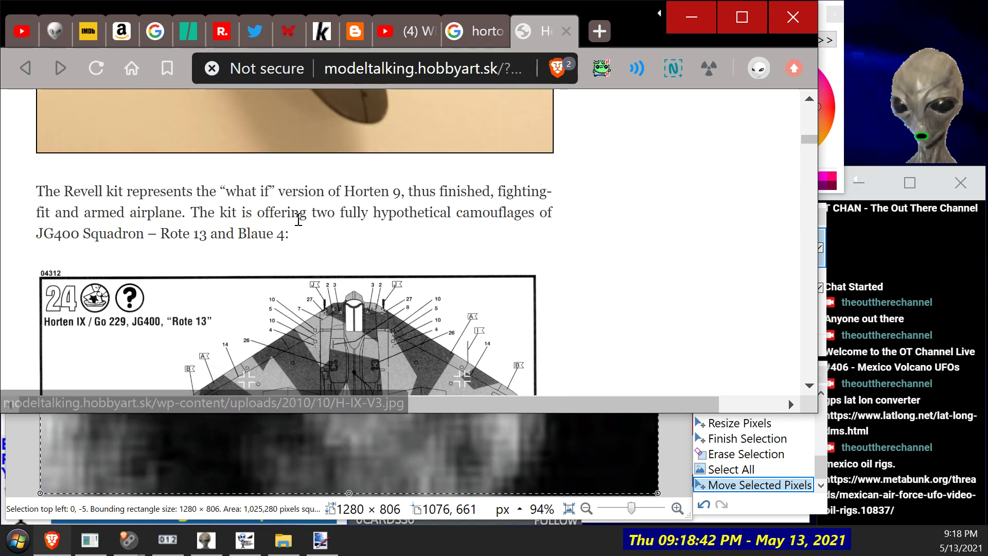
pyautogui.scroll(-4, 298, 219)
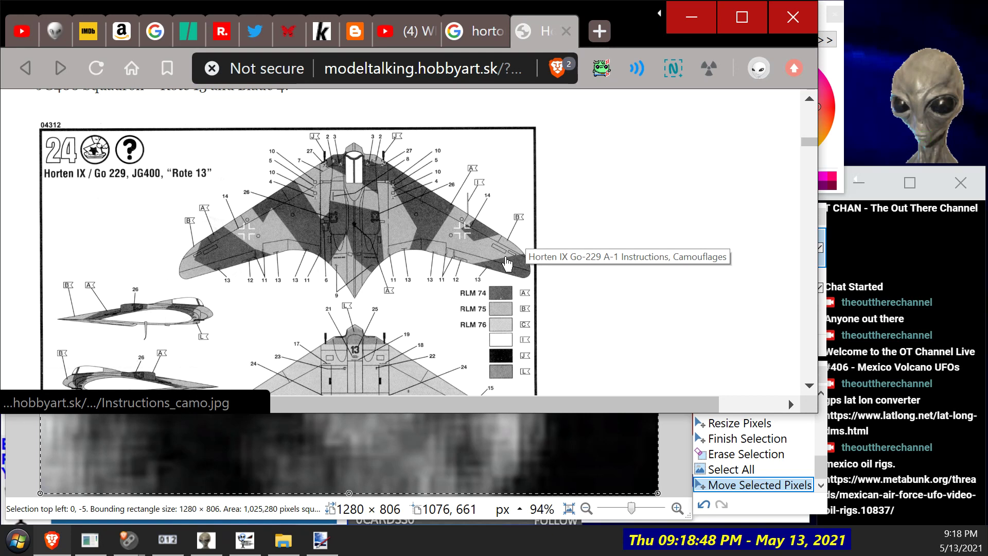
pyautogui.click(637, 76)
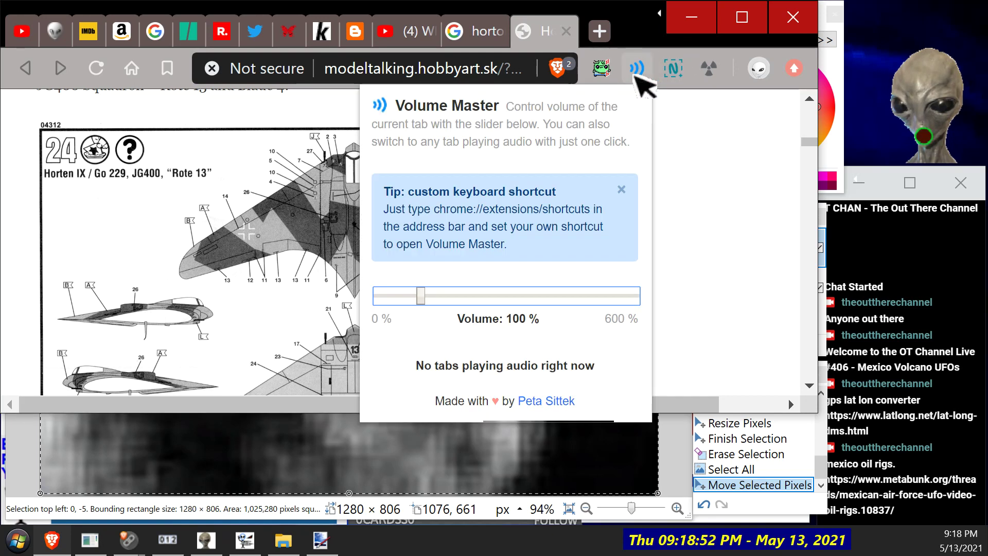
pyautogui.click(636, 73)
pyautogui.click(673, 70)
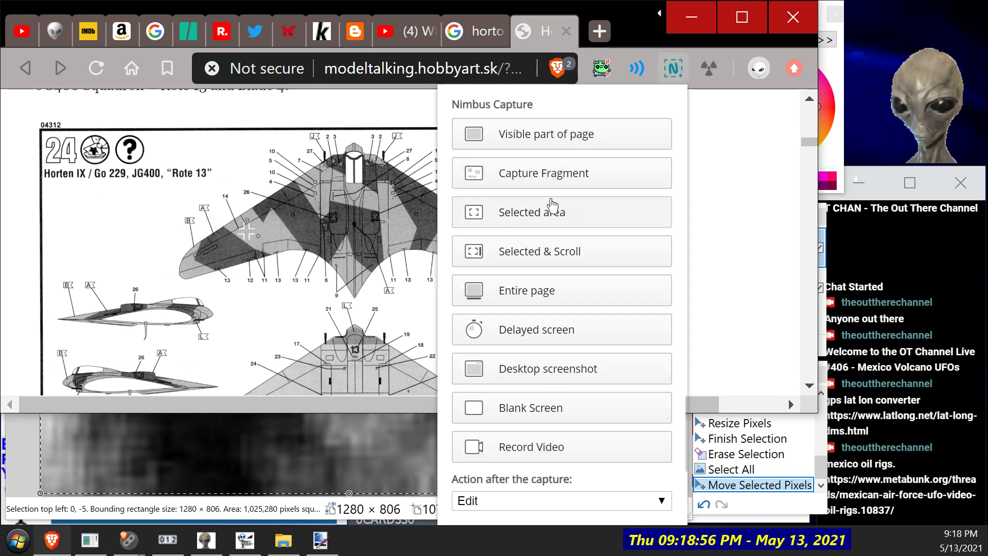
pyautogui.click(528, 206)
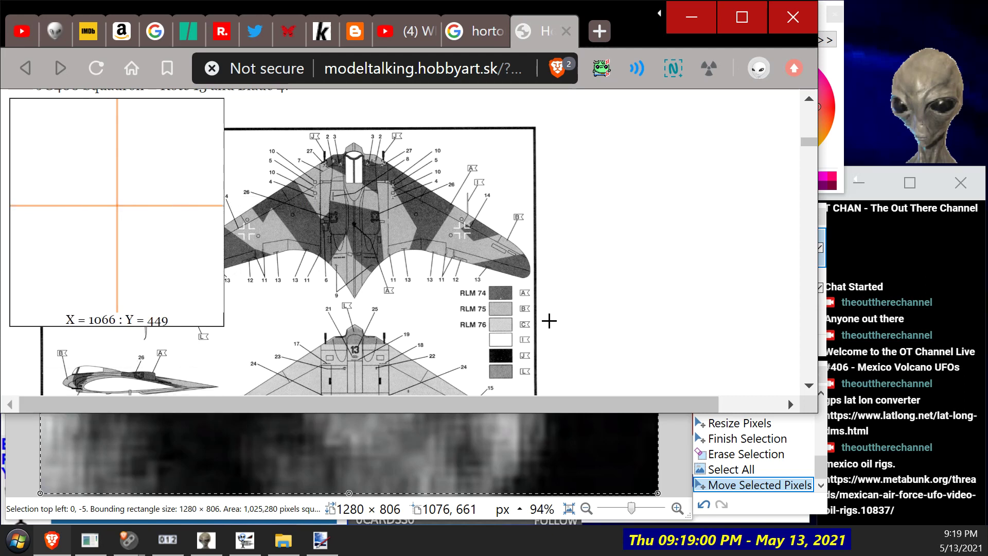
pyautogui.moveTo(528, 296); pyautogui.dragTo(530, 298)
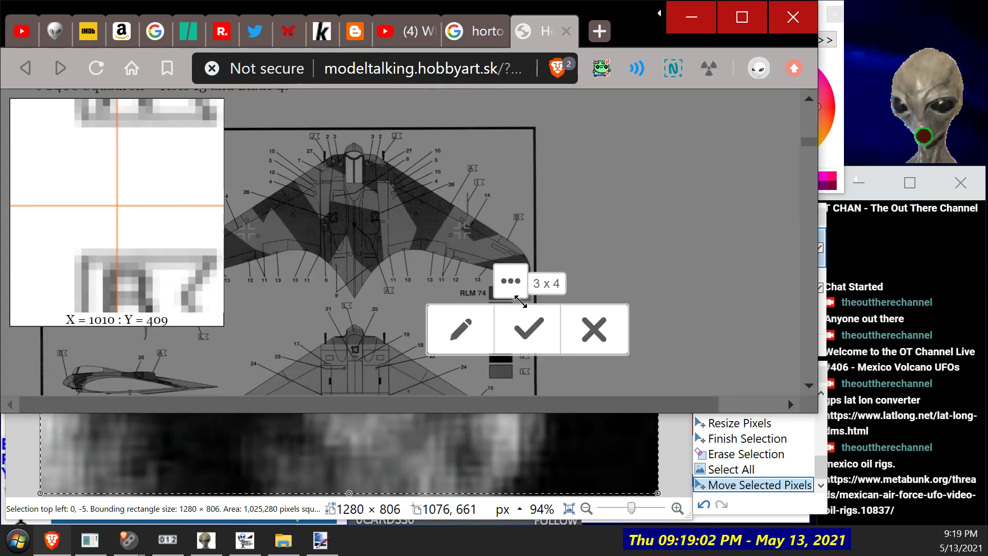
pyautogui.moveTo(403, 121)
pyautogui.mouseDown()
pyautogui.moveTo(511, 149)
pyautogui.moveTo(530, 289)
pyautogui.mouseUp()
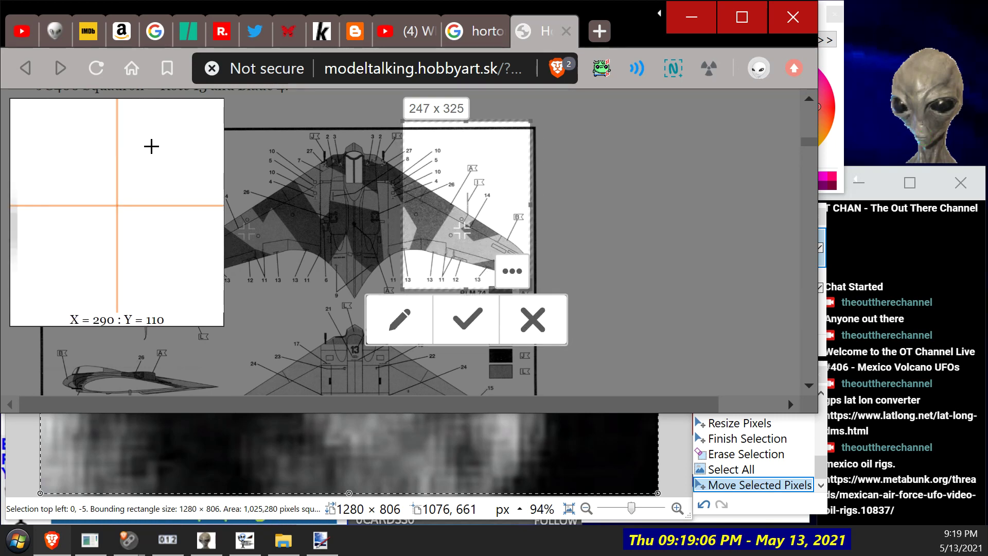
pyautogui.moveTo(143, 114); pyautogui.dragTo(347, 207)
pyautogui.moveTo(592, 356)
pyautogui.mouseDown()
pyautogui.moveTo(210, 230)
pyautogui.moveTo(37, 141)
pyautogui.moveTo(56, 91)
pyautogui.moveTo(127, 99)
pyautogui.mouseUp()
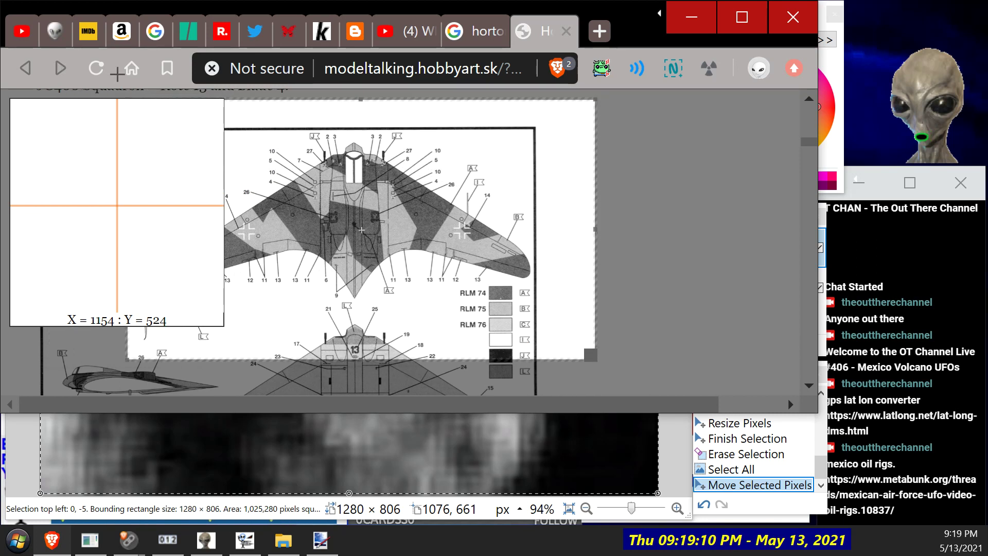
pyautogui.click(626, 302)
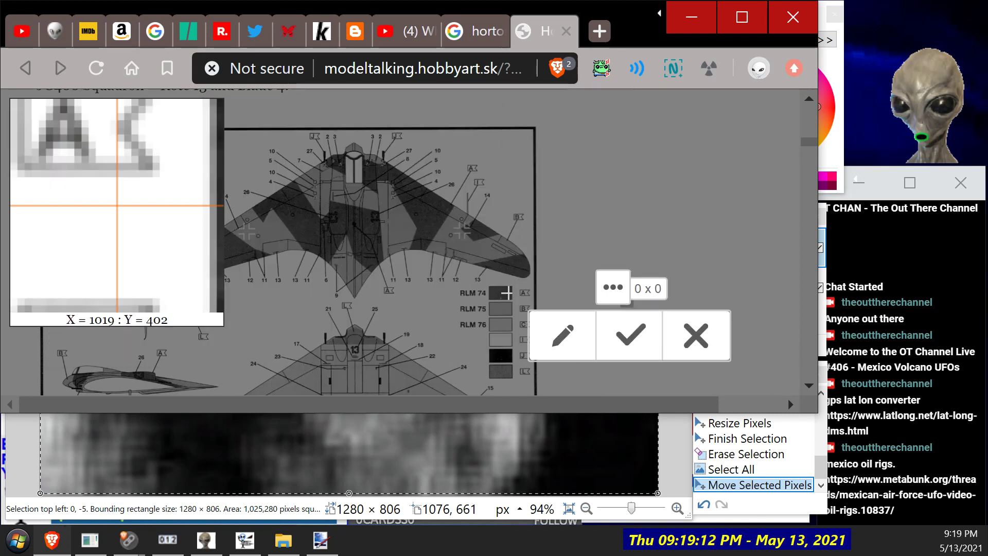
pyautogui.moveTo(490, 278); pyautogui.dragTo(27, 227)
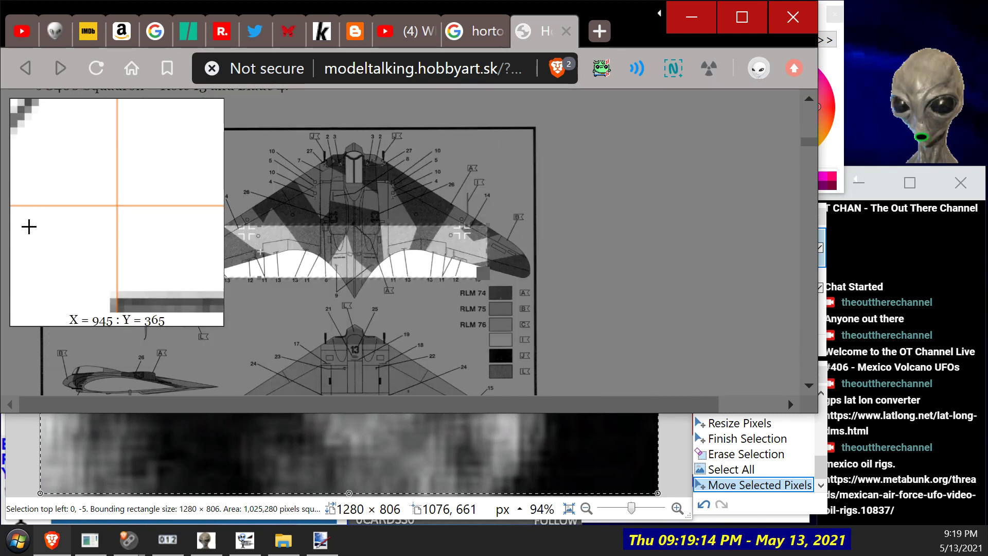
pyautogui.moveTo(542, 312); pyautogui.dragTo(2, 130)
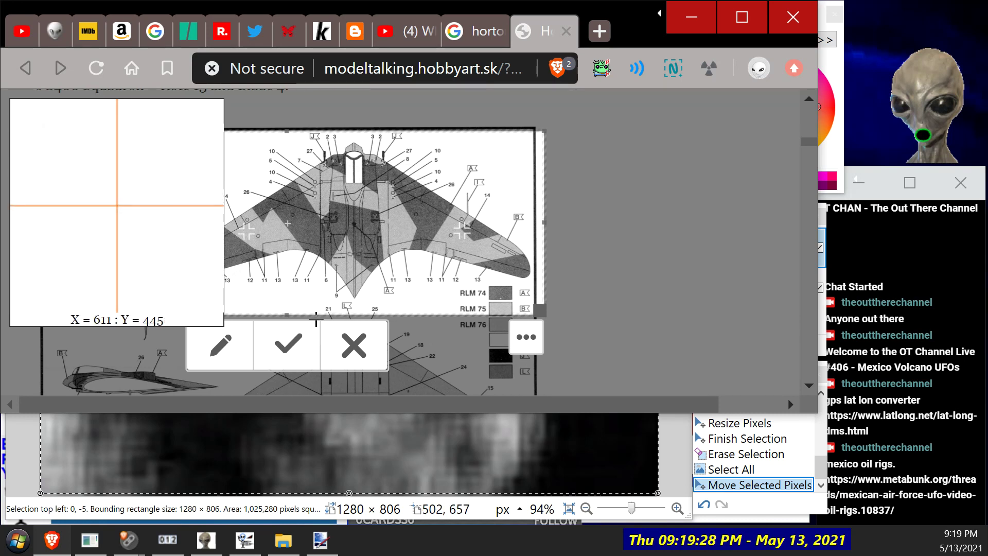
pyautogui.click(299, 341)
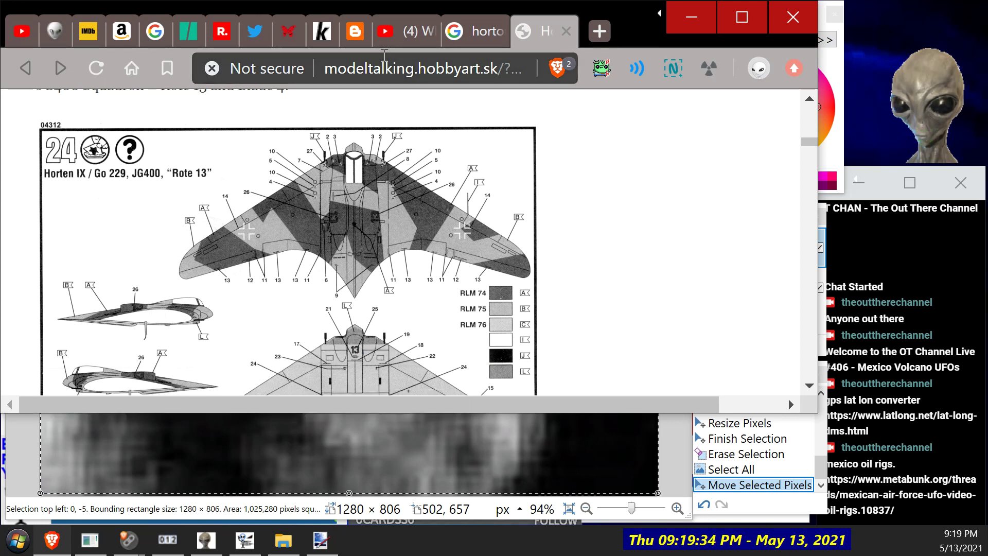
pyautogui.click(648, 75)
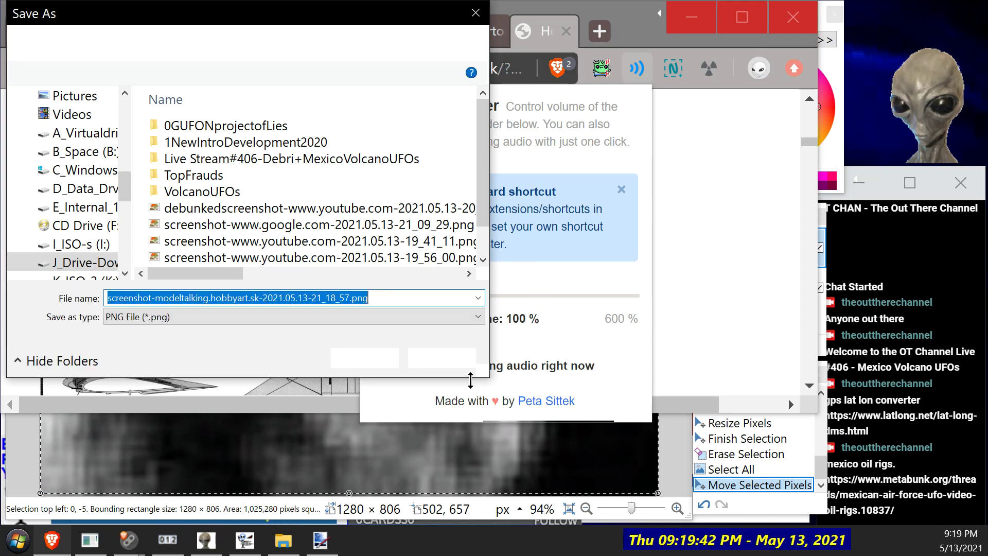
pyautogui.click(440, 360)
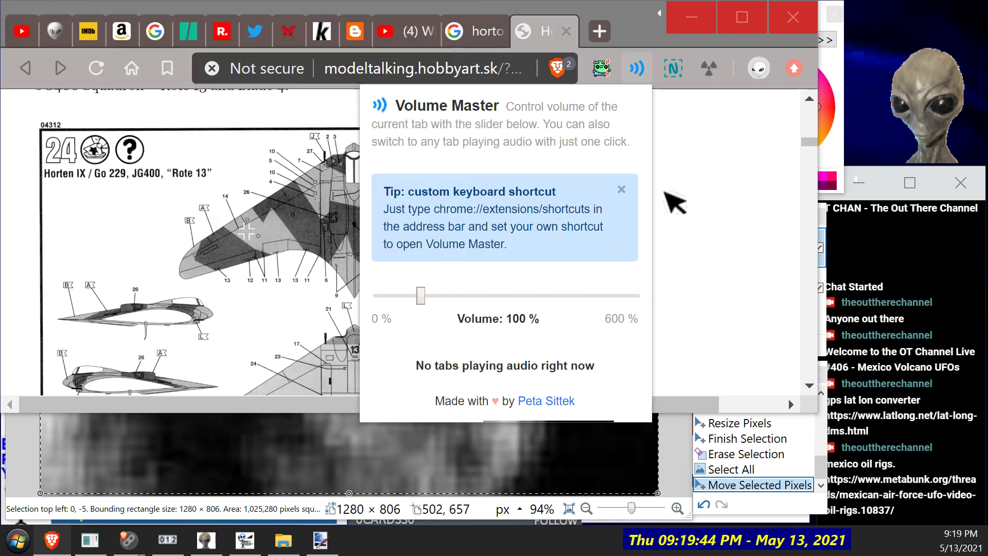
# Step: Capture the selected area around the "Rote 13" top-view drawing with Nimbus Capture and save it as a PNG in Downloads
pyautogui.click(674, 68)
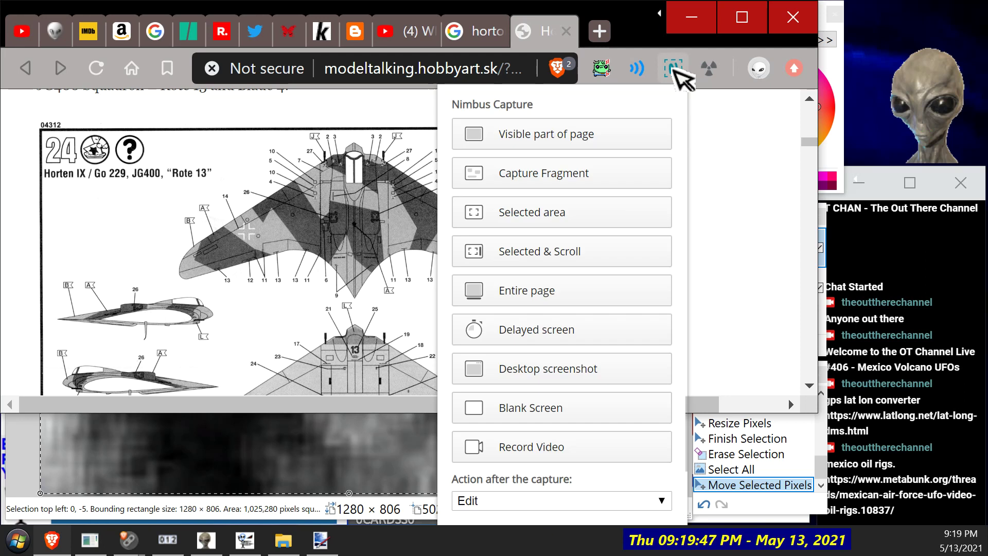
pyautogui.click(559, 230)
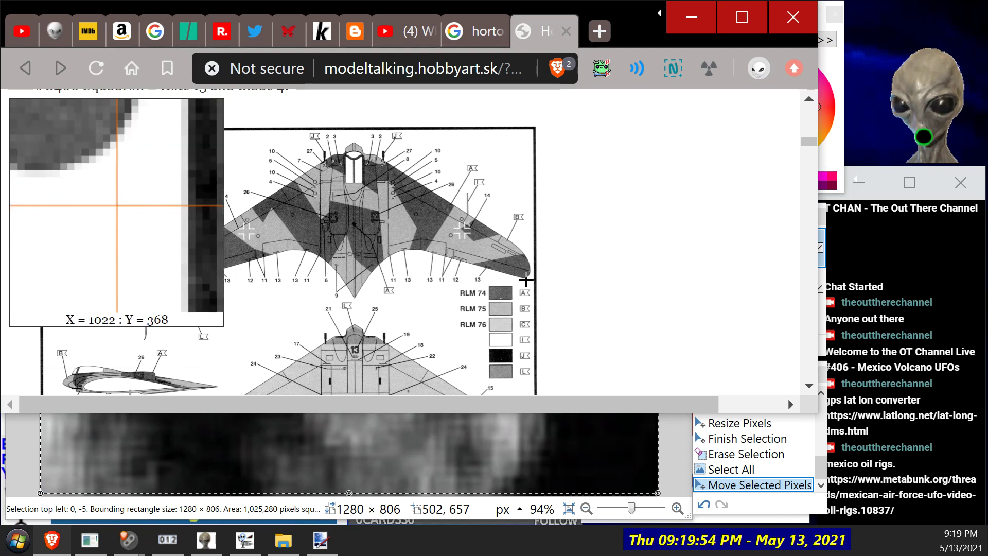
pyautogui.moveTo(529, 309)
pyautogui.mouseDown()
pyautogui.moveTo(418, 278)
pyautogui.moveTo(151, 274)
pyautogui.moveTo(119, 130)
pyautogui.mouseUp()
pyautogui.click(344, 335)
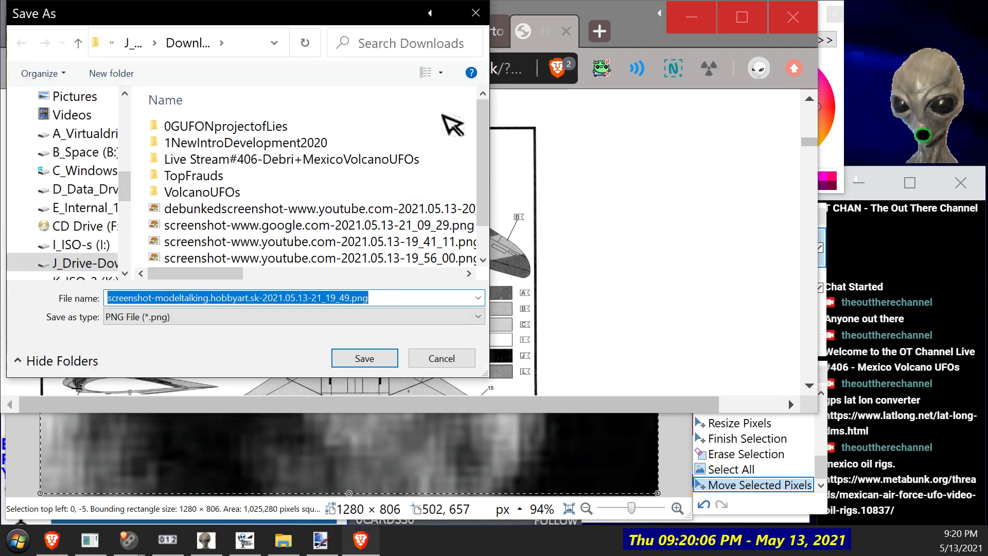
pyautogui.click(368, 357)
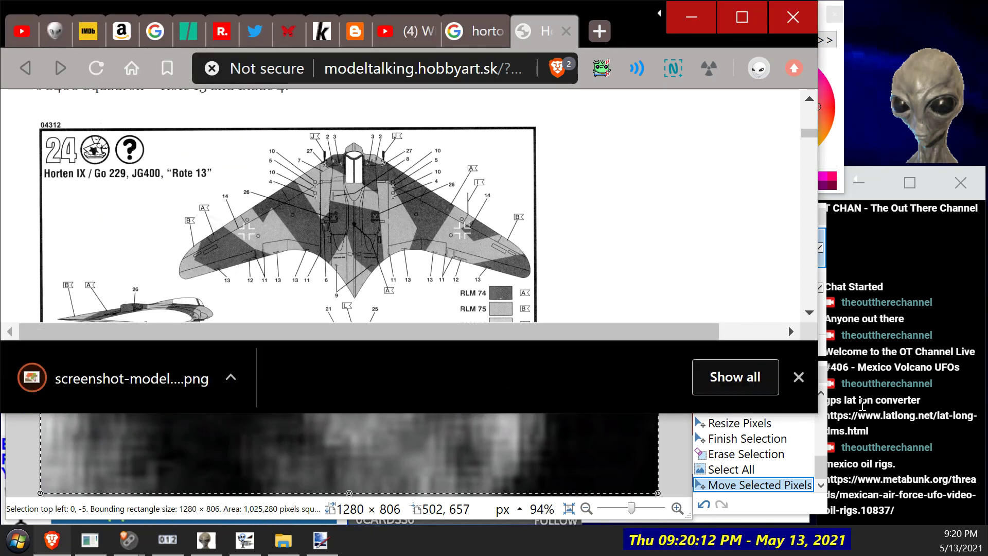
pyautogui.click(799, 377)
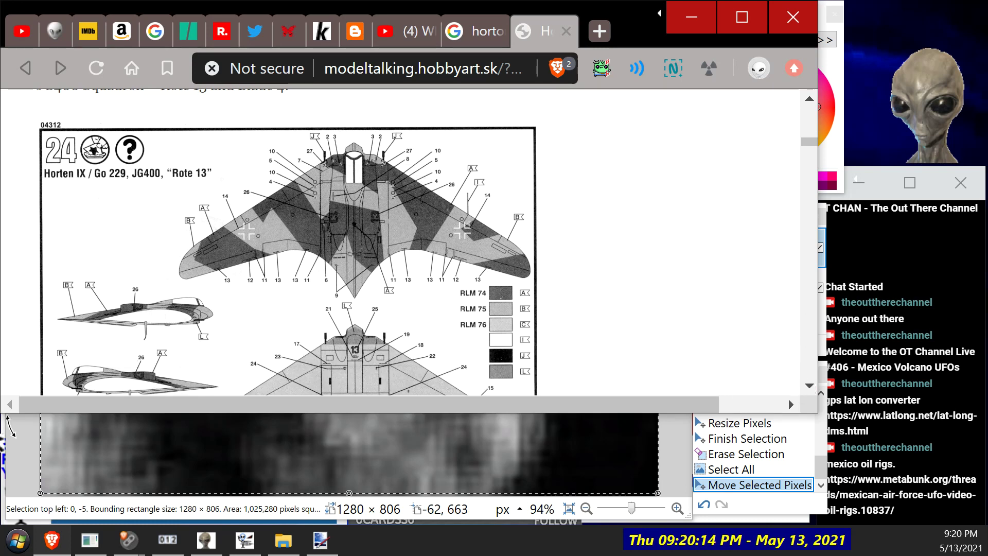
# Step: Add screenshot-modeltalking.hobbyart.sk-2021.05.13-21_19_49.png from the Downloads folder as a new layer to the image open in paint.net
pyautogui.moveTo(13, 432); pyautogui.dragTo(18, 429)
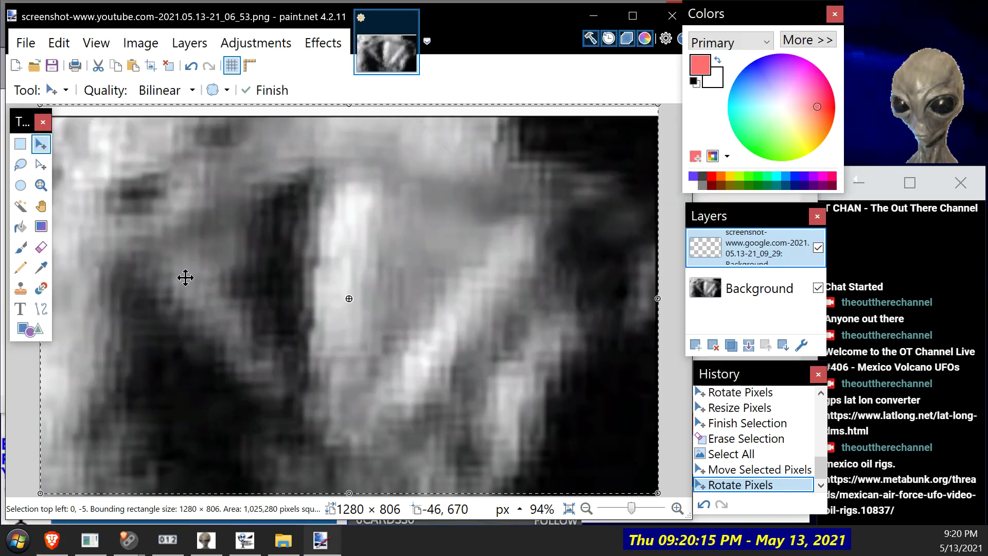
pyautogui.click(283, 541)
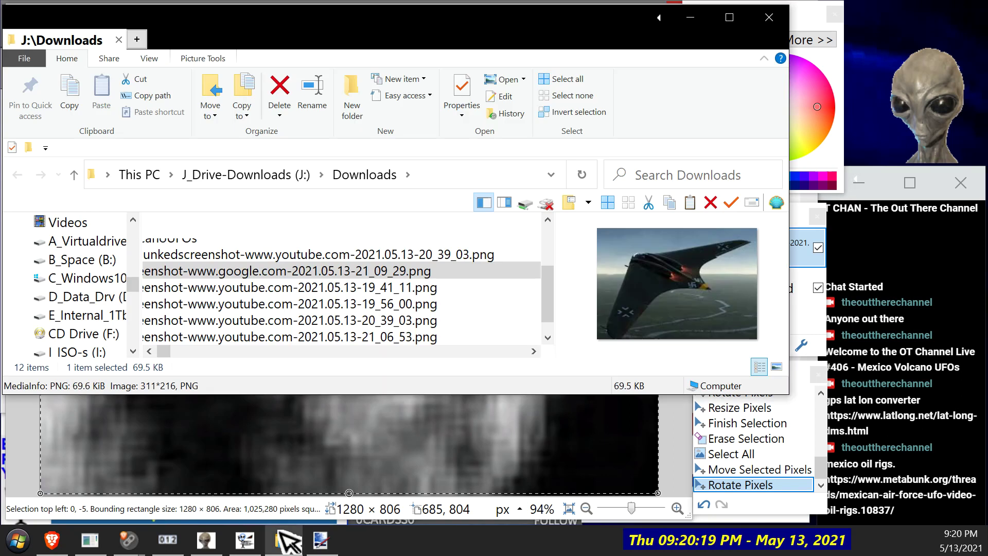
pyautogui.click(545, 266)
pyautogui.keyDown('ctrl'); pyautogui.click(540, 253); pyautogui.keyUp('ctrl')
pyautogui.scroll(2, 544, 319)
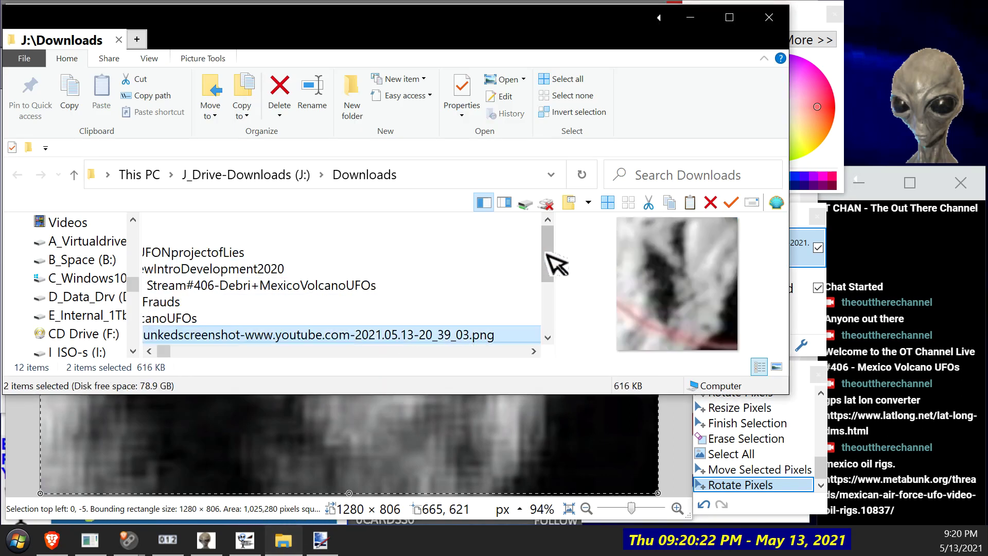
pyautogui.scroll(-3, 554, 309)
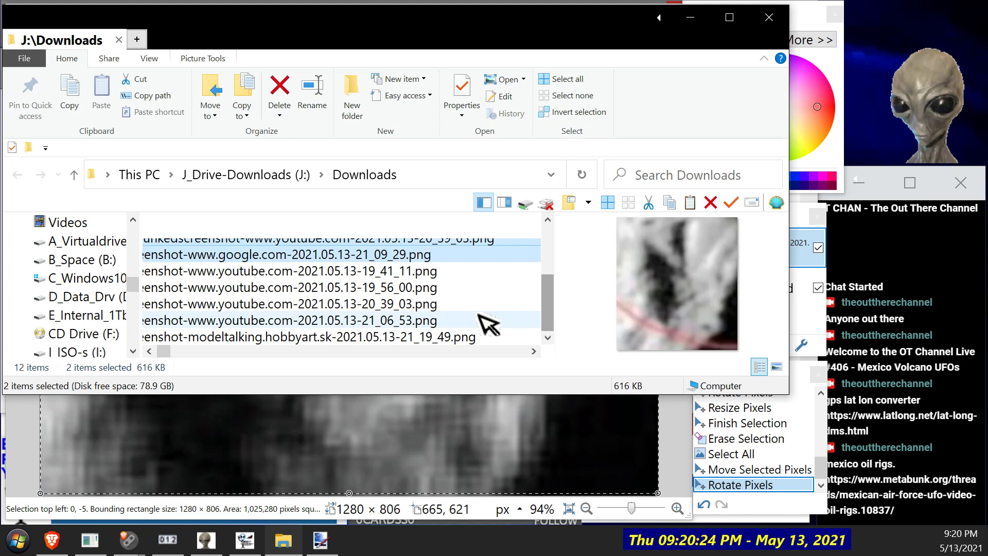
pyautogui.click(364, 339)
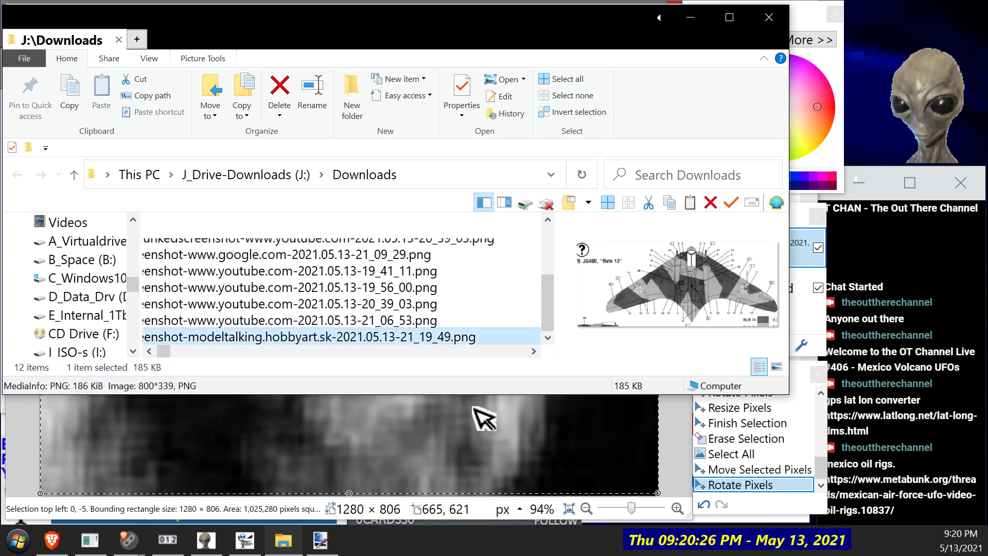
pyautogui.moveTo(390, 332)
pyautogui.mouseDown()
pyautogui.moveTo(370, 419)
pyautogui.moveTo(335, 433)
pyautogui.mouseUp()
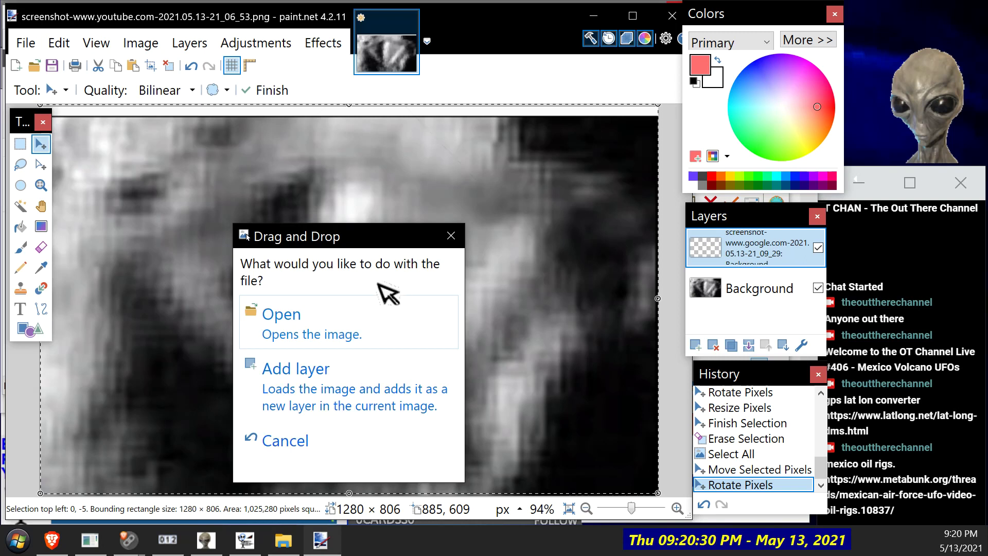
pyautogui.click(258, 376)
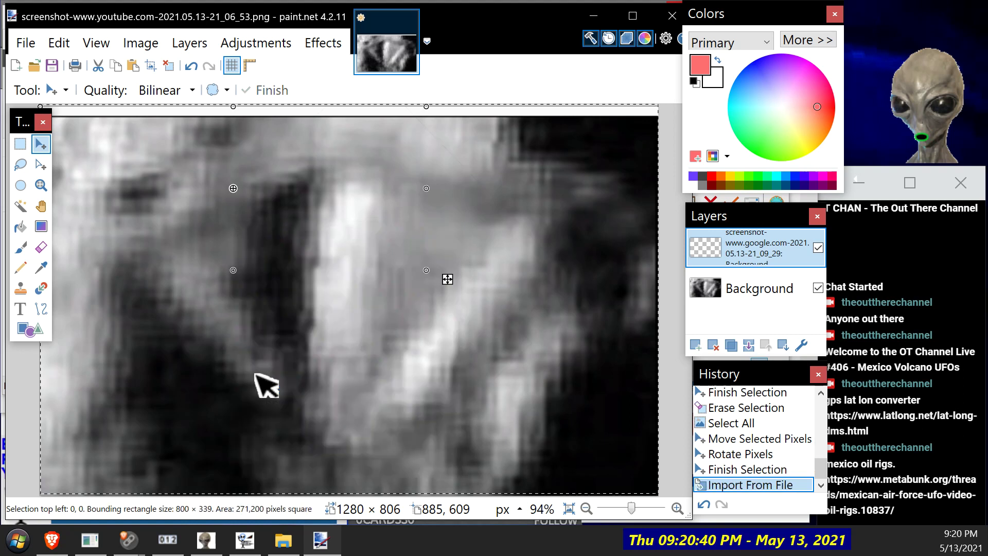
# Step: Rotate the imported wing drawing upside down and enlarge it to a bounding size of about 1195 × 732 pixels over the blurry background shape
pyautogui.moveTo(284, 178); pyautogui.dragTo(372, 307)
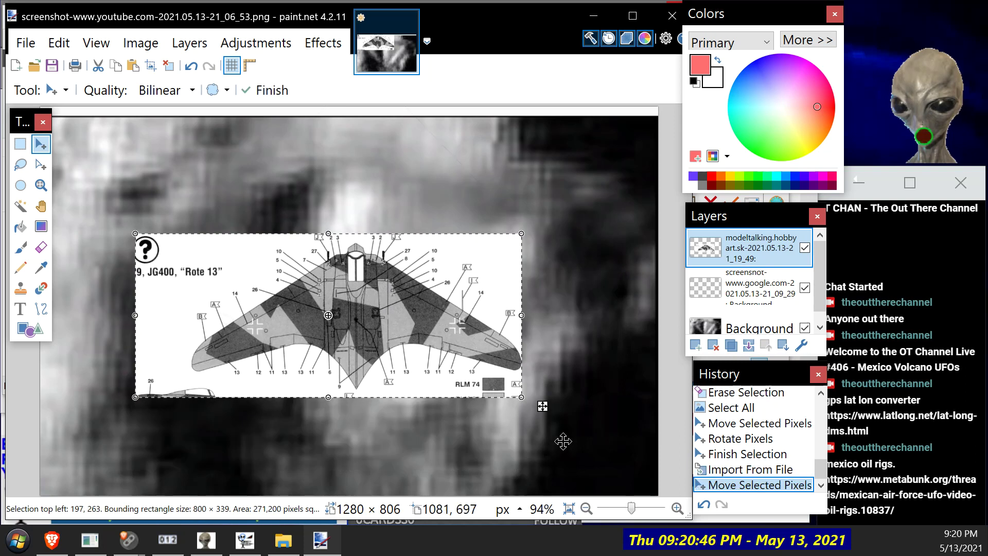
pyautogui.moveTo(538, 386); pyautogui.dragTo(139, 248)
pyautogui.moveTo(249, 290); pyautogui.dragTo(292, 323)
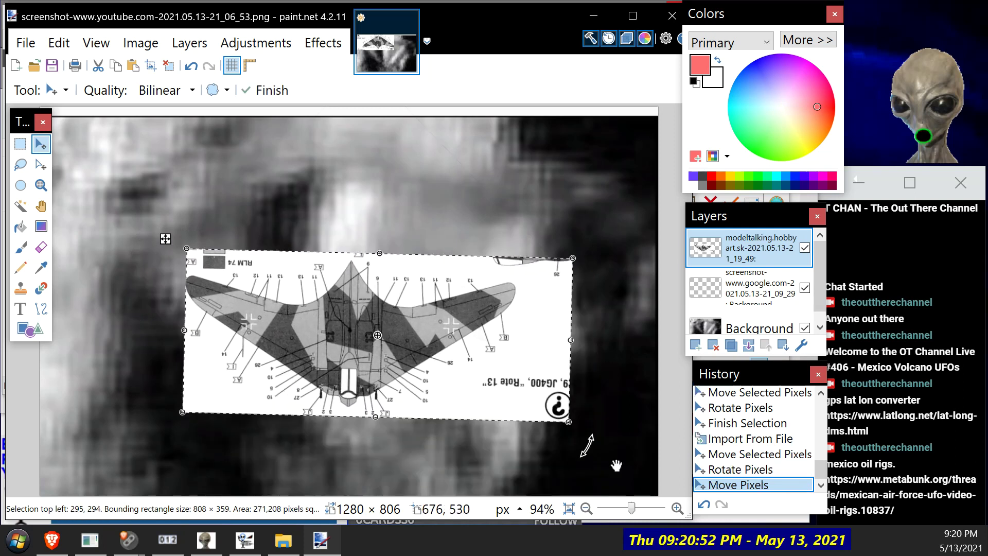
pyautogui.moveTo(566, 446)
pyautogui.mouseDown()
pyautogui.moveTo(580, 447)
pyautogui.moveTo(576, 436)
pyautogui.mouseUp()
pyautogui.moveTo(437, 384); pyautogui.dragTo(360, 267)
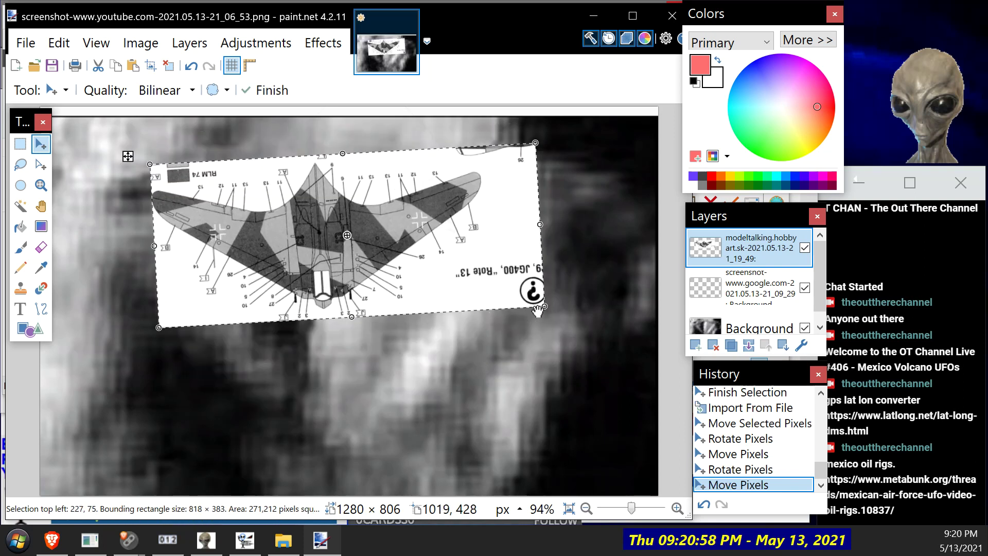
pyautogui.moveTo(544, 303); pyautogui.dragTo(732, 452)
pyautogui.moveTo(511, 316); pyautogui.dragTo(478, 312)
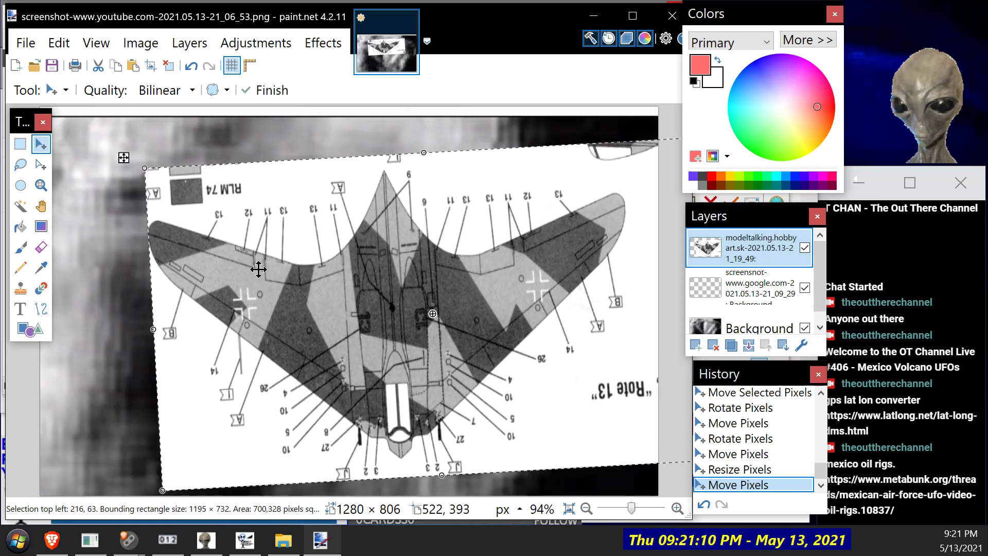
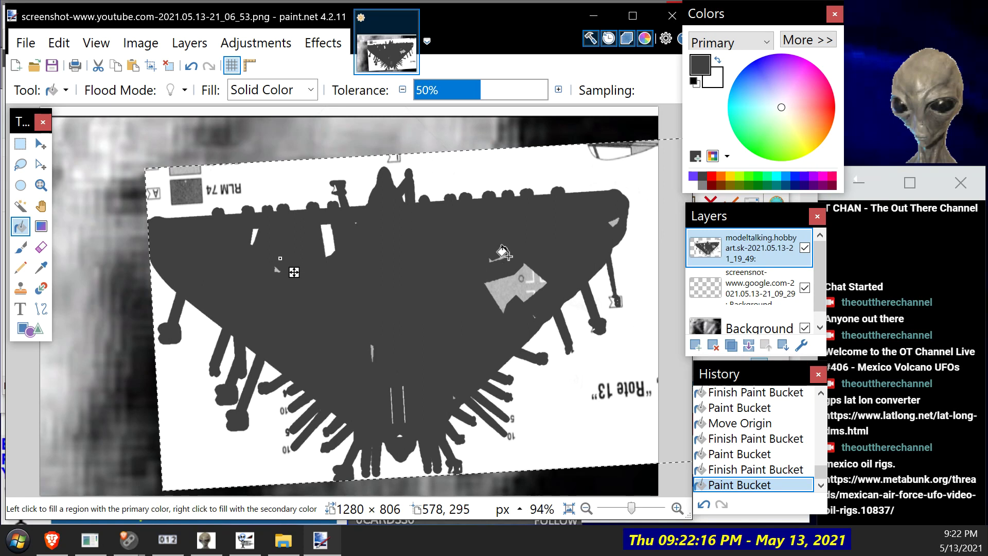
# Step: Fill the remaining light patch on the drawing's right wing with dark gray, and erase a short stroke through the leftmost callout at width 15
pyautogui.click(496, 234)
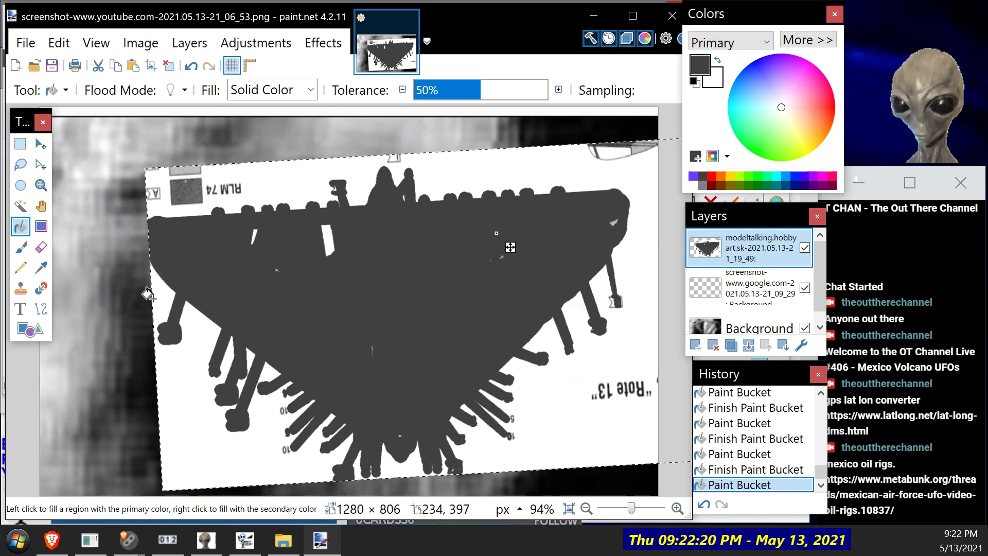
pyautogui.click(48, 247)
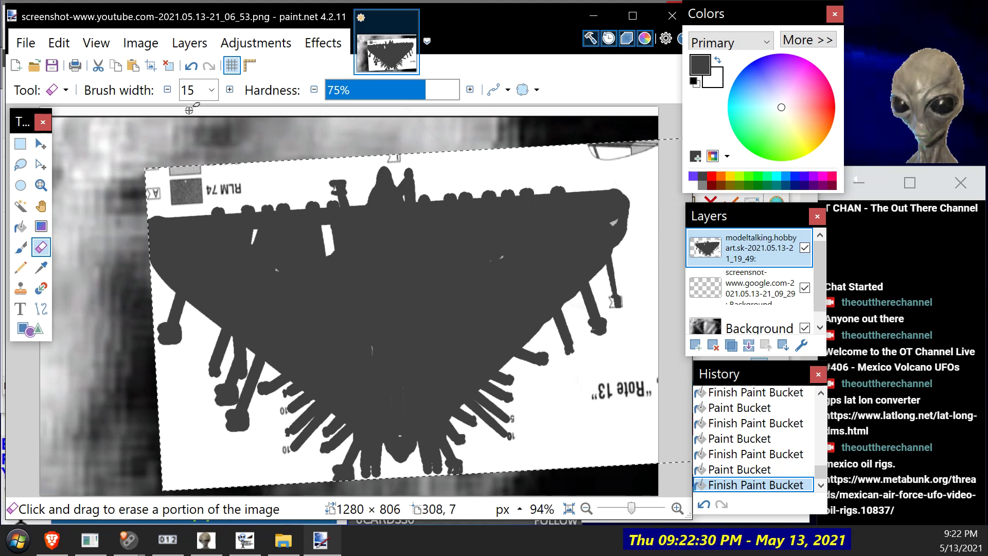
pyautogui.click(170, 315)
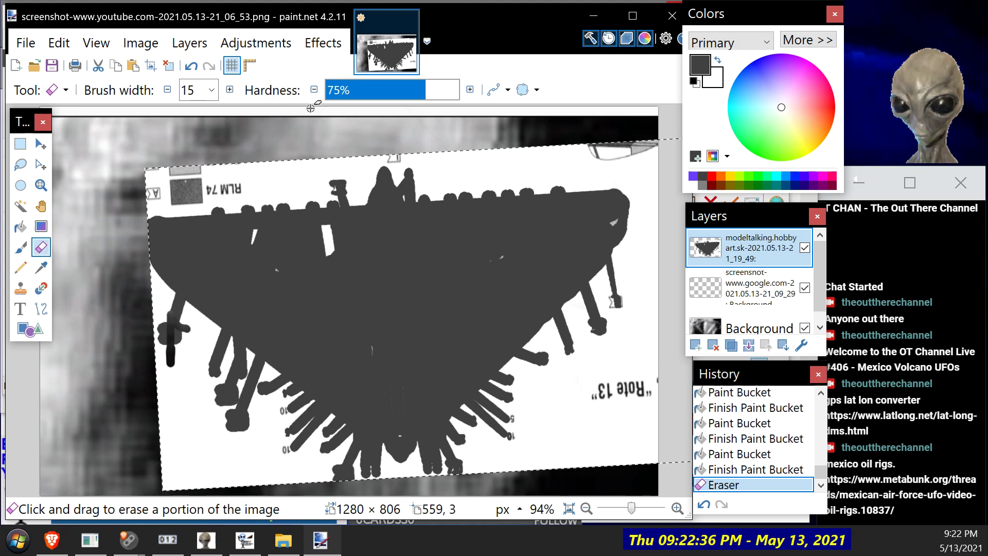
# Step: Set the eraser width to 12 and erase several thin strokes through the callout labels below the left wing
pyautogui.click(230, 90)
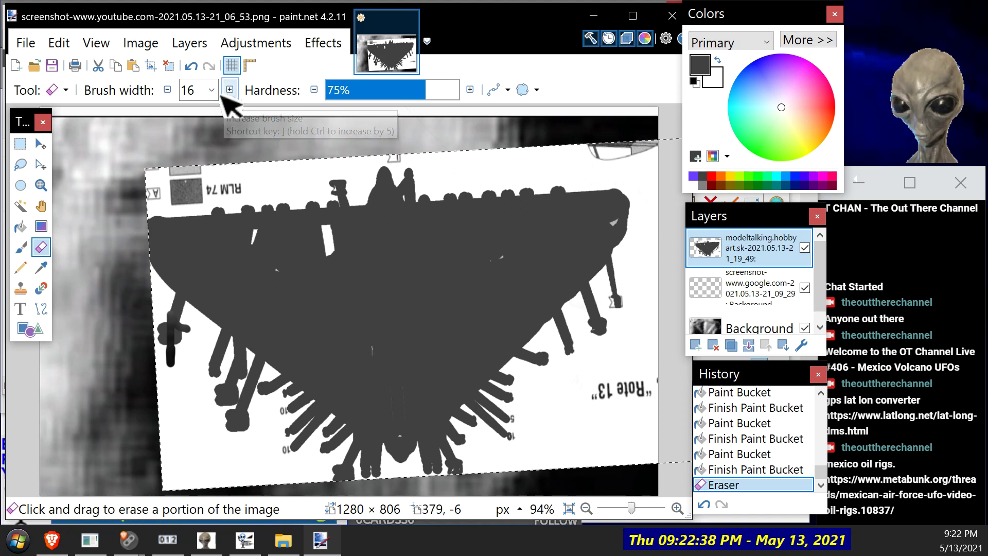
pyautogui.click(209, 90)
pyautogui.click(210, 521)
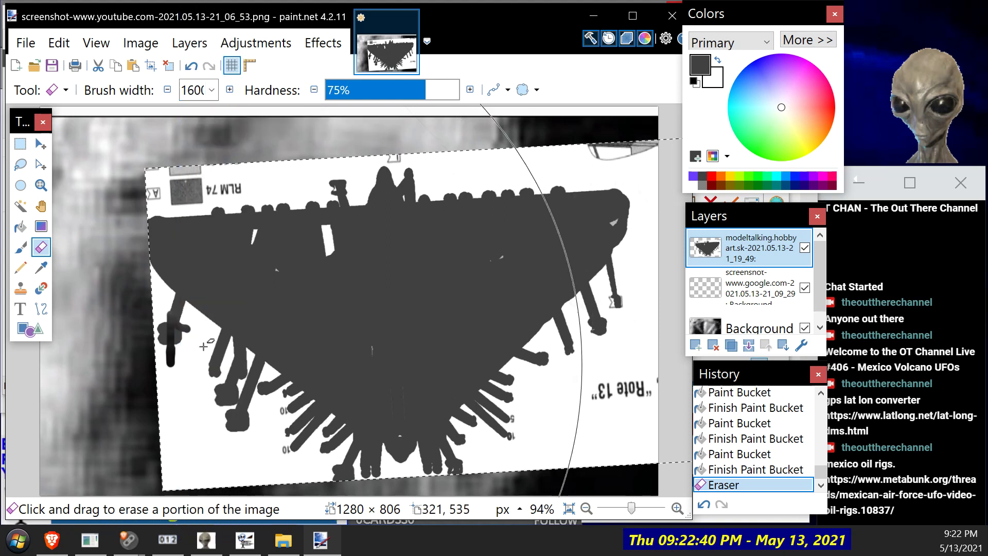
pyautogui.click(212, 91)
pyautogui.scroll(12, 211, 177)
pyautogui.click(203, 173)
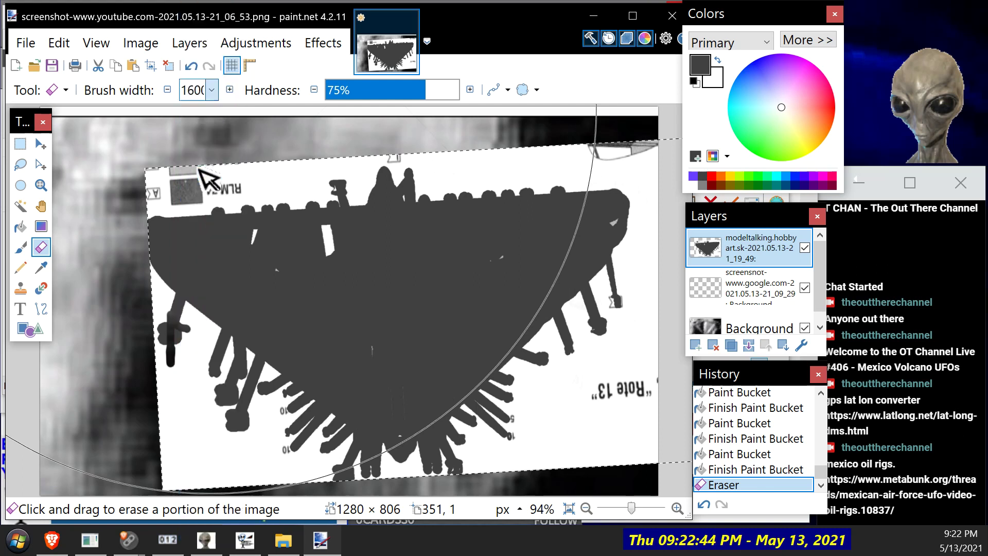
pyautogui.moveTo(172, 359); pyautogui.dragTo(205, 387)
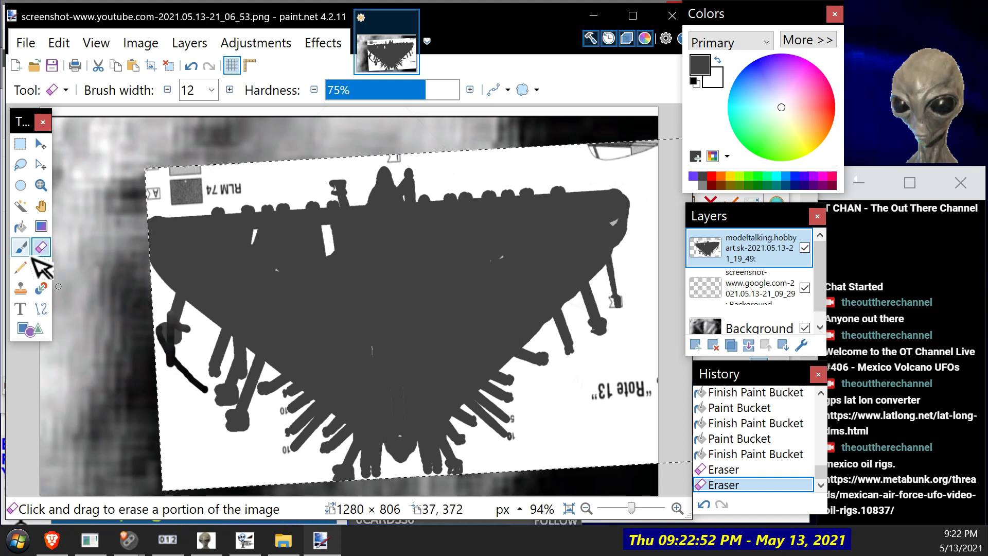
pyautogui.moveTo(171, 373); pyautogui.dragTo(274, 424)
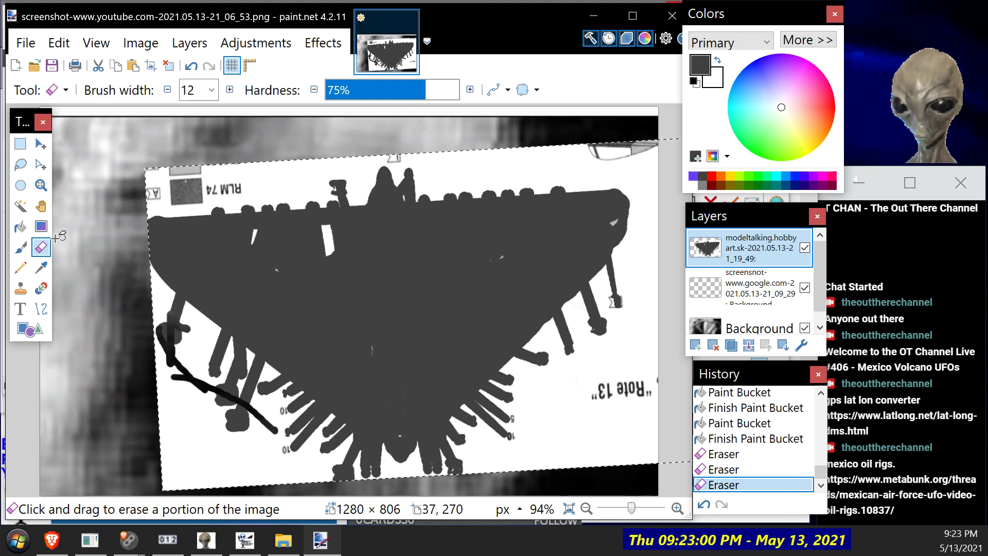
pyautogui.click(20, 227)
pyautogui.click(44, 249)
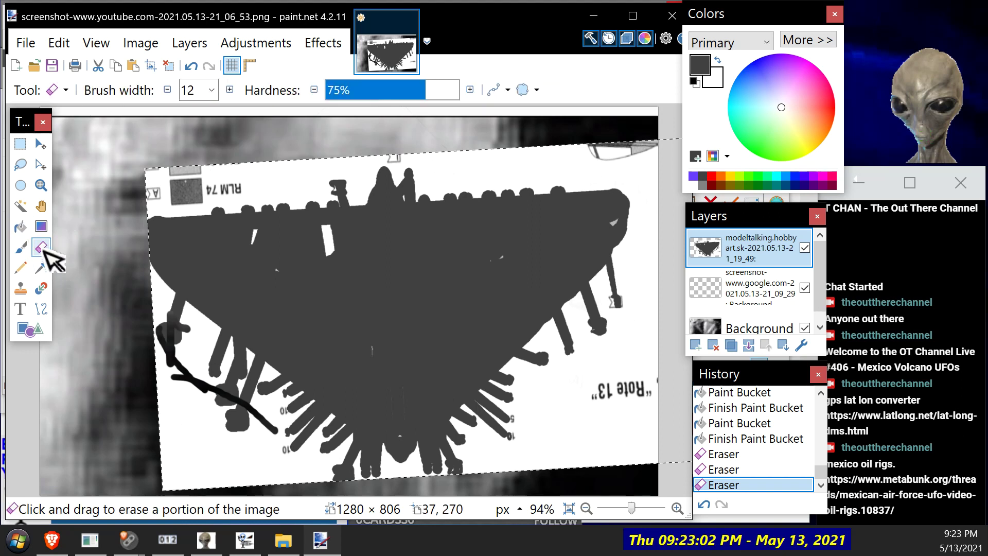
pyautogui.moveTo(179, 329); pyautogui.dragTo(252, 432)
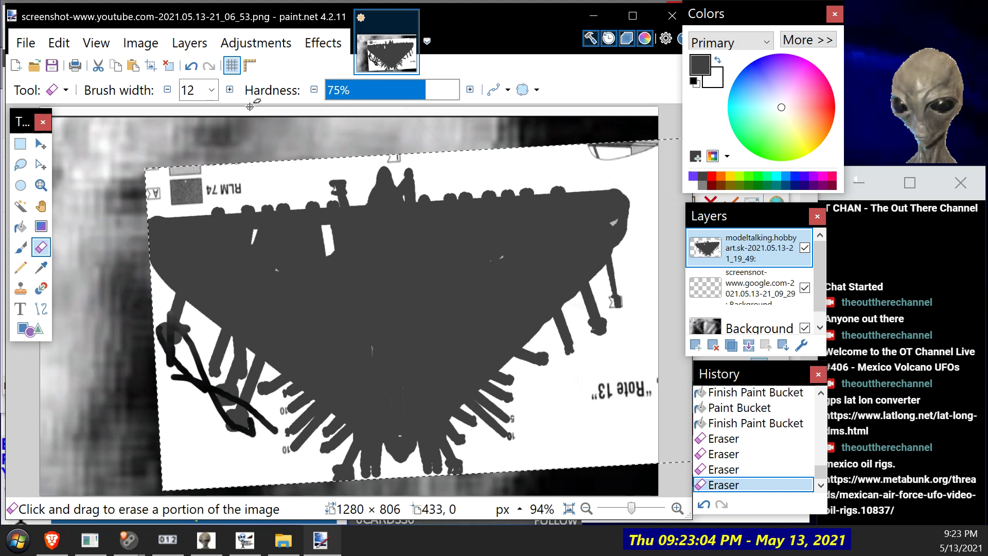
# Step: Set the eraser width to 90 and erase the callouts and white paper below the left wing down to the drawing's lower-left corner
pyautogui.click(212, 91)
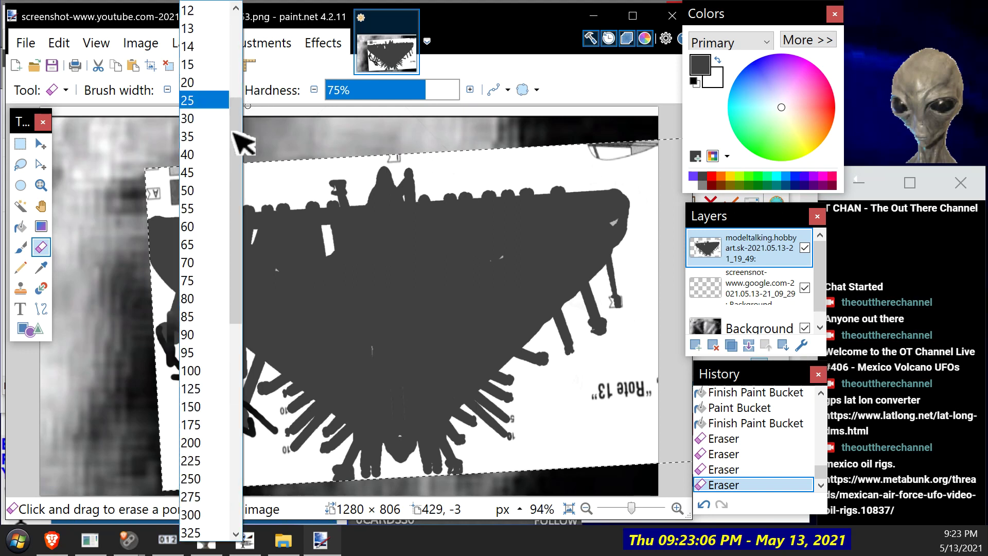
pyautogui.click(209, 335)
pyautogui.moveTo(170, 335)
pyautogui.mouseDown()
pyautogui.moveTo(168, 346)
pyautogui.moveTo(245, 418)
pyautogui.mouseUp()
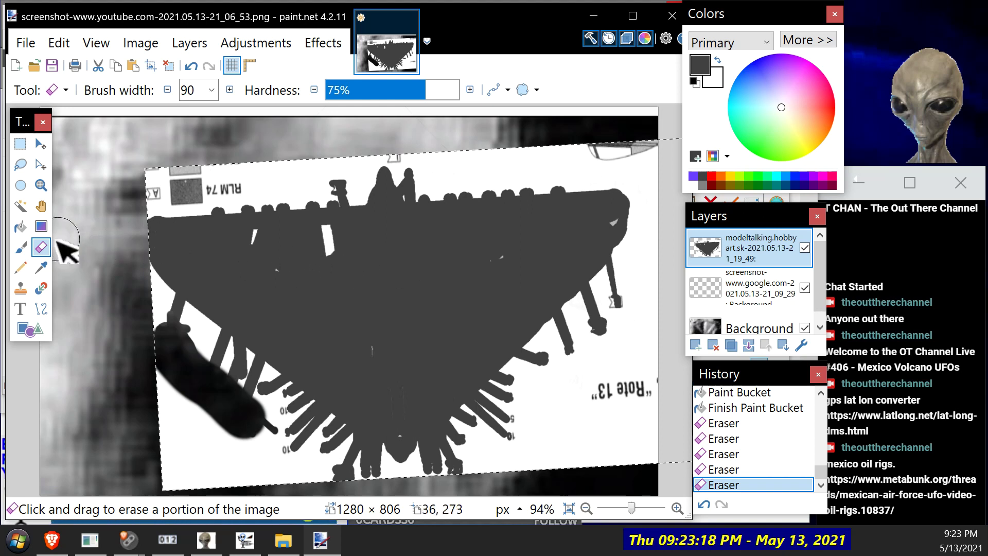
pyautogui.click(49, 272)
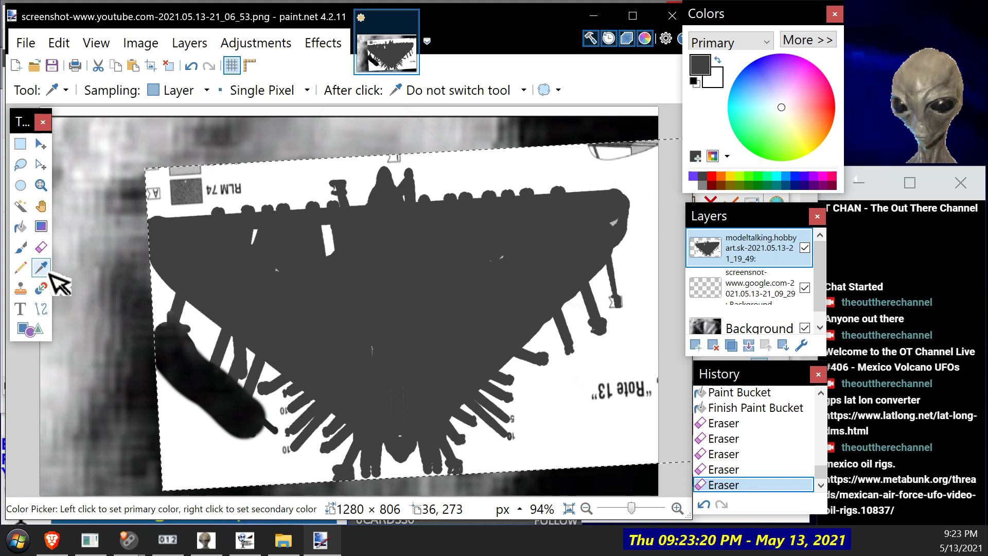
pyautogui.click(43, 250)
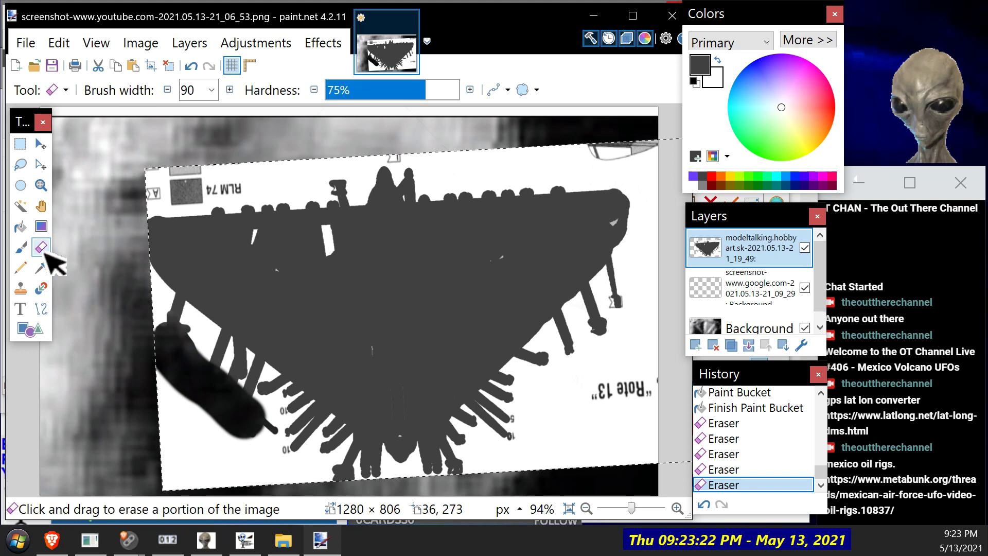
pyautogui.moveTo(222, 435)
pyautogui.mouseDown()
pyautogui.moveTo(247, 464)
pyautogui.moveTo(126, 465)
pyautogui.mouseUp()
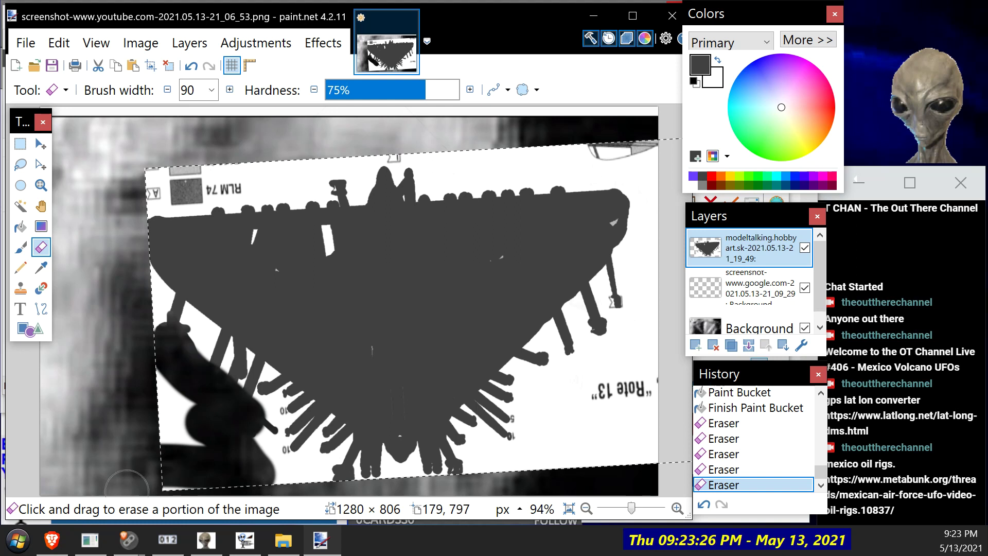
pyautogui.moveTo(231, 476); pyautogui.dragTo(233, 471)
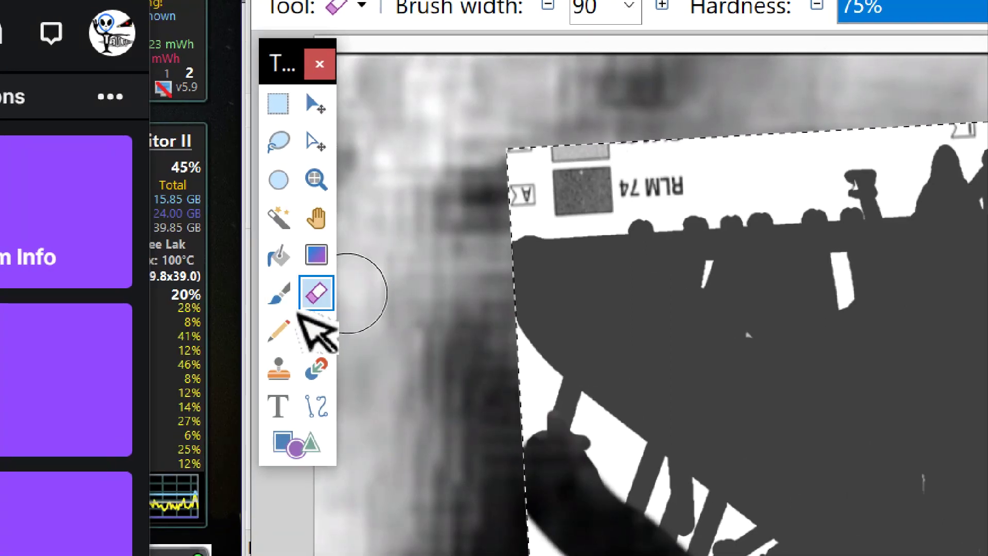
# Step: Erase the leftover white patches along the left edge and lower-left corner of the drawing
pyautogui.click(282, 328)
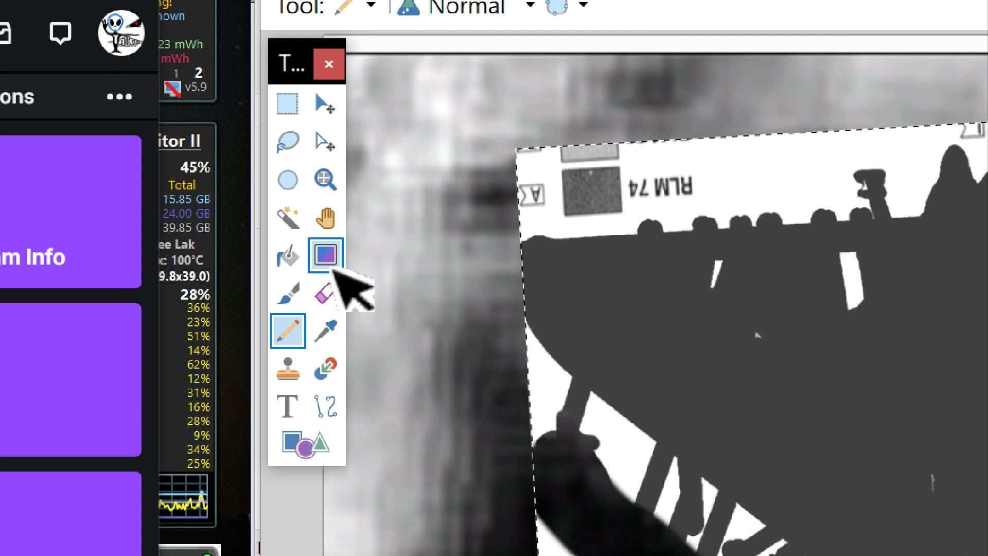
pyautogui.click(326, 255)
pyautogui.click(324, 293)
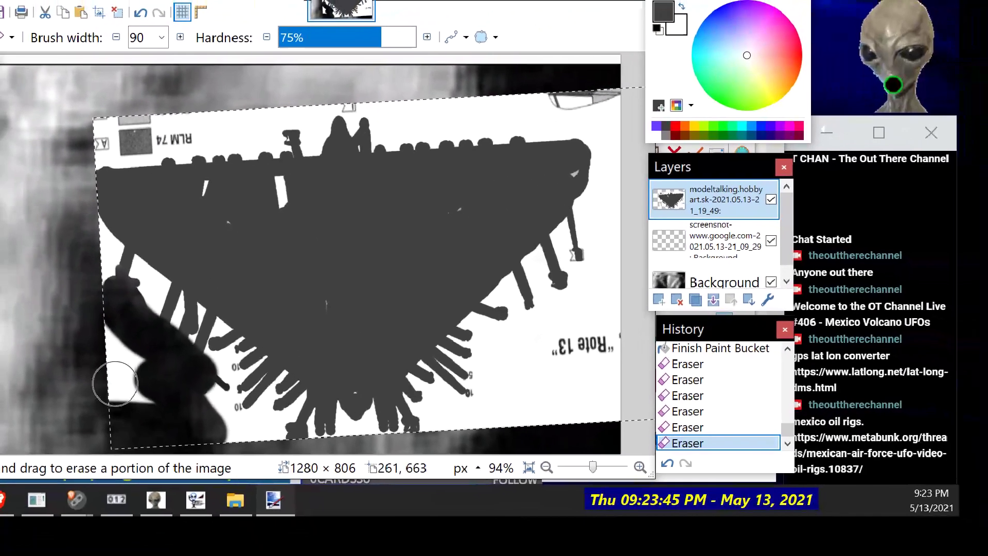
pyautogui.moveTo(193, 391); pyautogui.dragTo(201, 398)
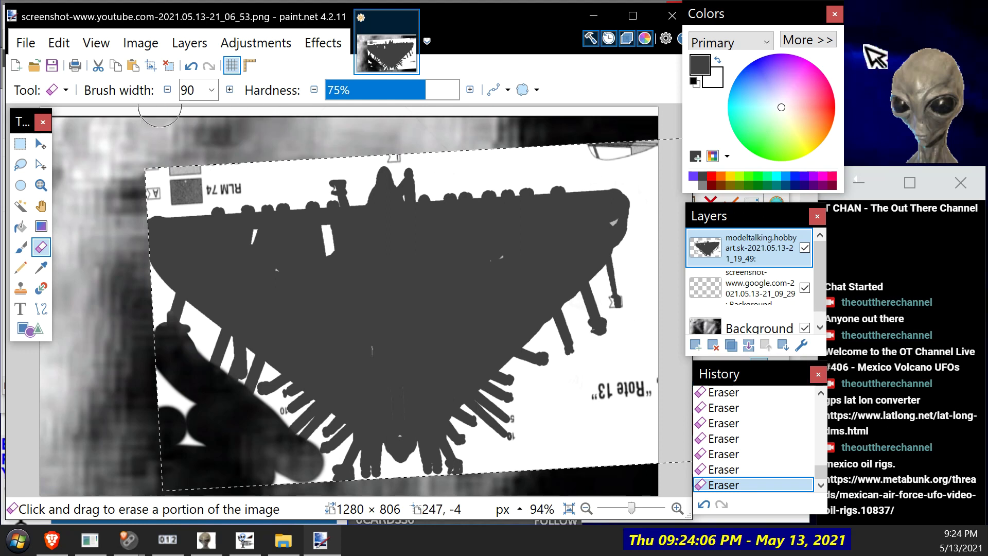
pyautogui.click(828, 41)
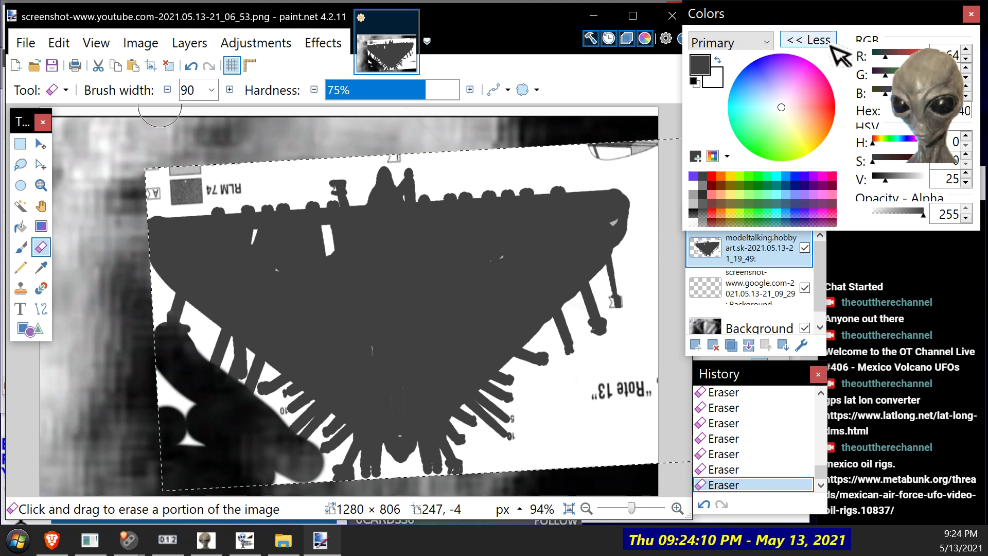
pyautogui.click(830, 41)
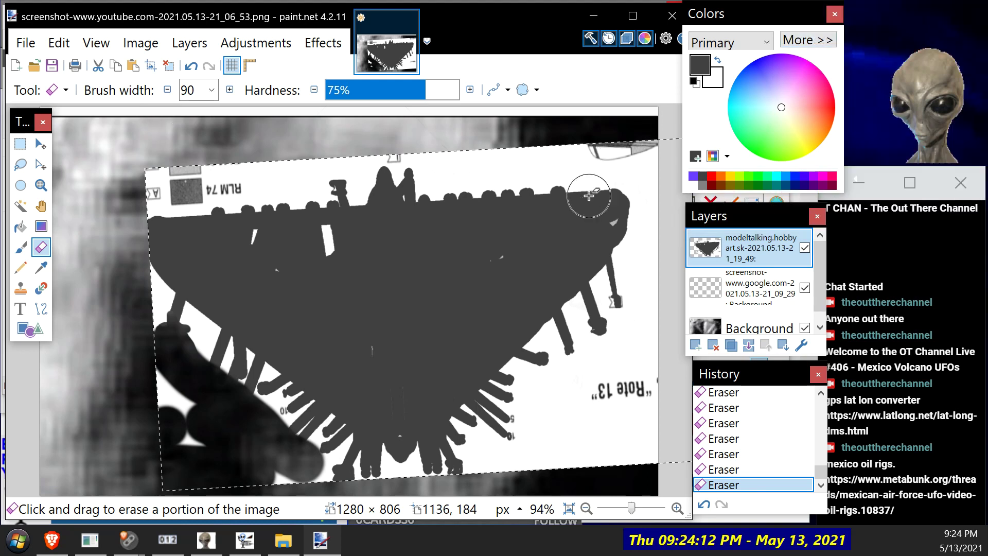
pyautogui.moveTo(147, 309)
pyautogui.mouseDown()
pyautogui.moveTo(177, 396)
pyautogui.moveTo(165, 463)
pyautogui.moveTo(161, 373)
pyautogui.mouseUp()
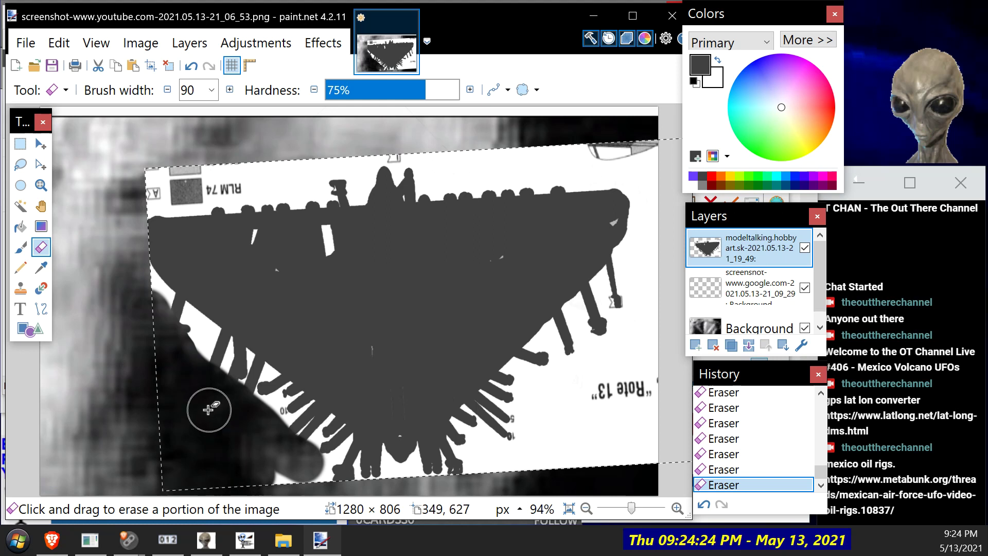
# Step: Try to erase the callout stubs close along the left wing's lower edge, and undo the last erasure
pyautogui.moveTo(198, 354)
pyautogui.mouseDown()
pyautogui.moveTo(337, 494)
pyautogui.moveTo(273, 495)
pyautogui.mouseUp()
pyautogui.moveTo(340, 479); pyautogui.dragTo(201, 325)
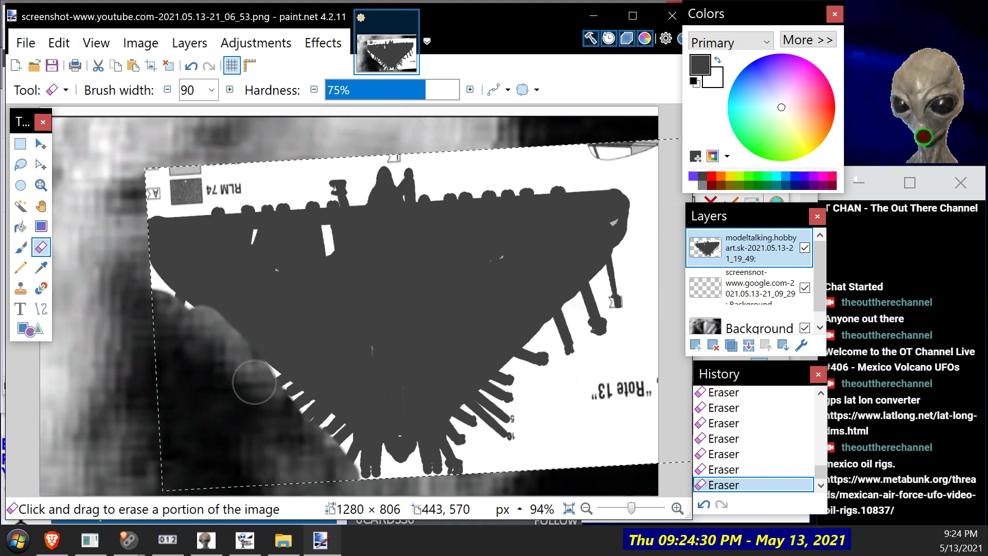
pyautogui.click(191, 65)
# Step: Erase a band of white paper and callout ends below the right wing, from the "Rote 13" text to the nose
pyautogui.moveTo(617, 378)
pyautogui.mouseDown()
pyautogui.moveTo(538, 405)
pyautogui.moveTo(411, 480)
pyautogui.mouseUp()
pyautogui.moveTo(466, 450); pyautogui.dragTo(469, 447)
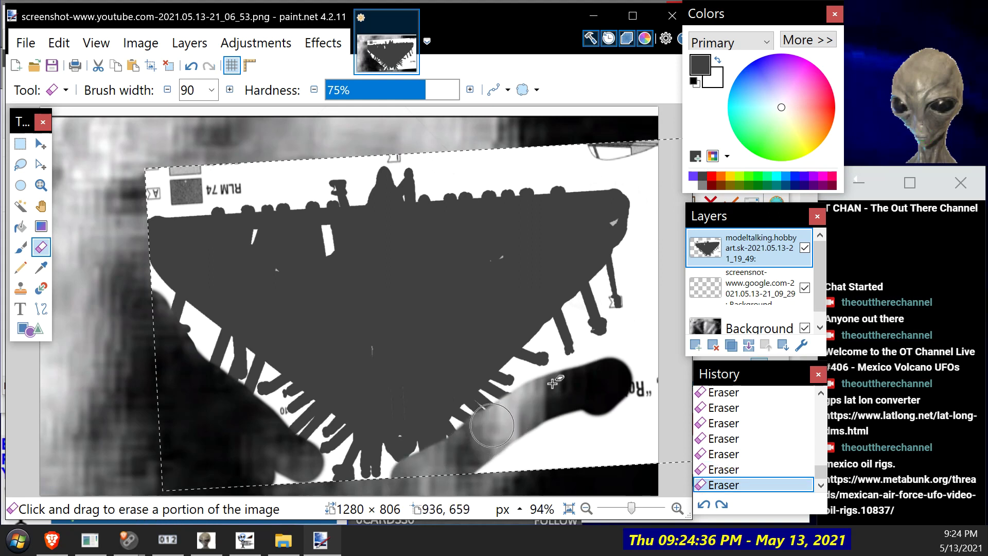
# Step: Try two erasing passes along the right wing's lower edge, undoing each one
pyautogui.moveTo(618, 284)
pyautogui.mouseDown()
pyautogui.moveTo(541, 361)
pyautogui.moveTo(478, 398)
pyautogui.moveTo(377, 487)
pyautogui.mouseUp()
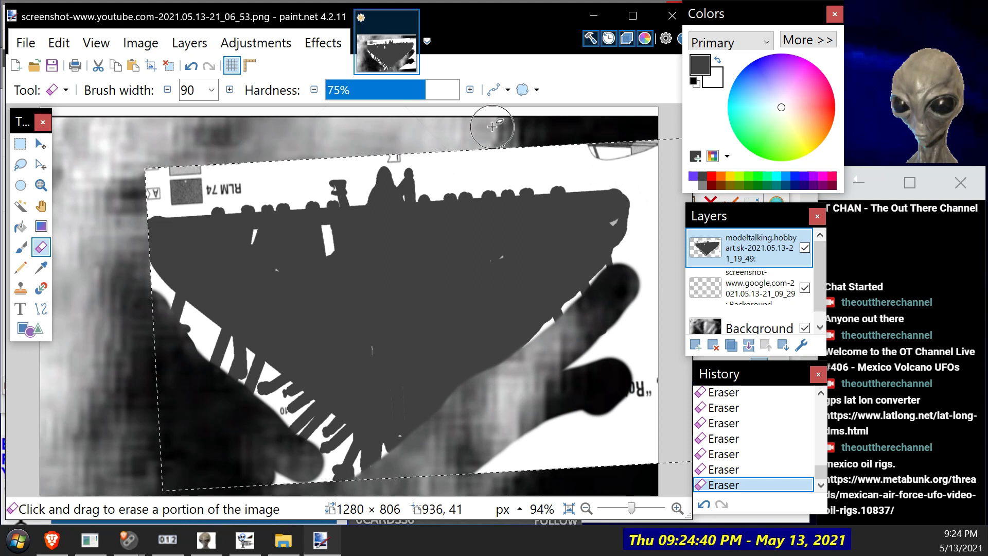
pyautogui.click(191, 66)
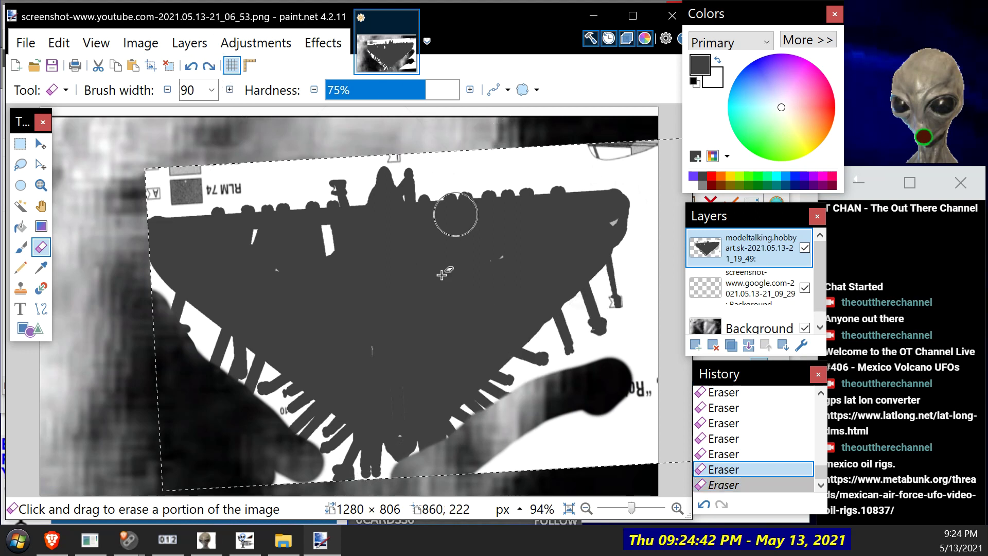
pyautogui.moveTo(641, 259); pyautogui.dragTo(507, 383)
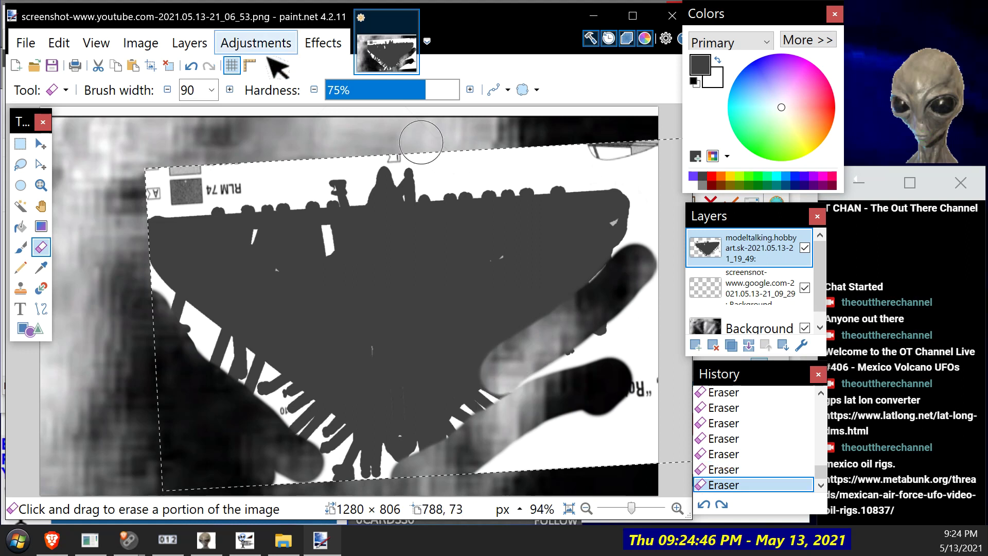
pyautogui.click(191, 66)
# Step: Erase the callouts and white paper along both lower wing edges and around the nose of the gray silhouette
pyautogui.moveTo(636, 290)
pyautogui.mouseDown()
pyautogui.moveTo(618, 280)
pyautogui.moveTo(462, 427)
pyautogui.mouseUp()
pyautogui.moveTo(422, 459)
pyautogui.mouseDown()
pyautogui.moveTo(379, 481)
pyautogui.moveTo(330, 453)
pyautogui.mouseUp()
pyautogui.moveTo(173, 294)
pyautogui.mouseDown()
pyautogui.moveTo(164, 315)
pyautogui.moveTo(159, 292)
pyautogui.moveTo(184, 348)
pyautogui.moveTo(181, 326)
pyautogui.moveTo(274, 392)
pyautogui.moveTo(327, 446)
pyautogui.moveTo(398, 487)
pyautogui.moveTo(323, 426)
pyautogui.moveTo(362, 458)
pyautogui.moveTo(509, 443)
pyautogui.moveTo(601, 304)
pyautogui.moveTo(577, 428)
pyautogui.moveTo(480, 463)
pyautogui.moveTo(193, 447)
pyautogui.moveTo(287, 487)
pyautogui.mouseUp()
# Step: Try to erase the white paper beyond the right wing and above the silhouette, and undo the last three erasures
pyautogui.moveTo(624, 474)
pyautogui.mouseDown()
pyautogui.moveTo(676, 386)
pyautogui.moveTo(547, 377)
pyautogui.moveTo(625, 357)
pyautogui.moveTo(634, 387)
pyautogui.moveTo(632, 247)
pyautogui.moveTo(661, 165)
pyautogui.moveTo(631, 174)
pyautogui.moveTo(644, 182)
pyautogui.moveTo(626, 165)
pyautogui.moveTo(536, 180)
pyautogui.moveTo(130, 188)
pyautogui.moveTo(631, 184)
pyautogui.moveTo(450, 174)
pyautogui.moveTo(162, 187)
pyautogui.moveTo(384, 187)
pyautogui.mouseUp()
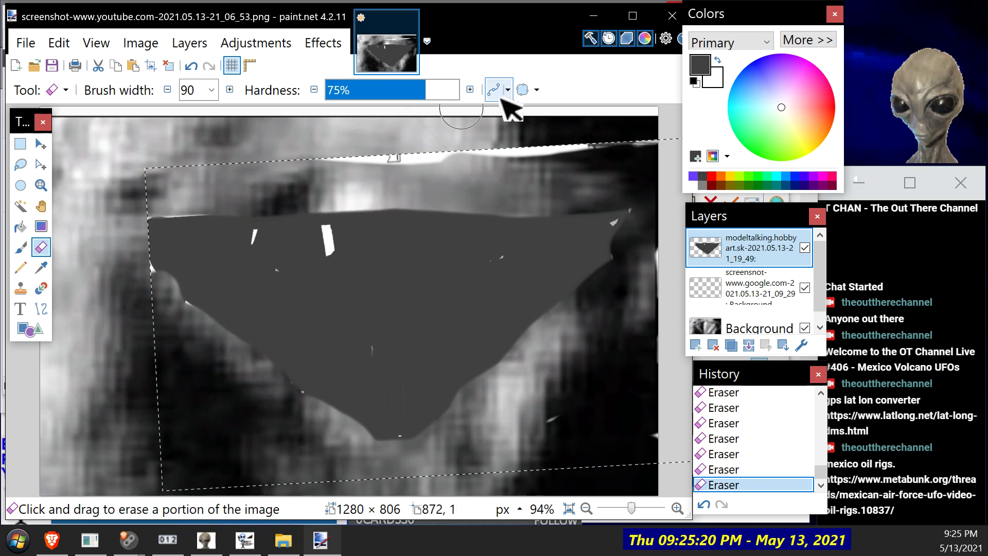
pyautogui.click(191, 65)
pyautogui.click(191, 66)
pyautogui.click(191, 65)
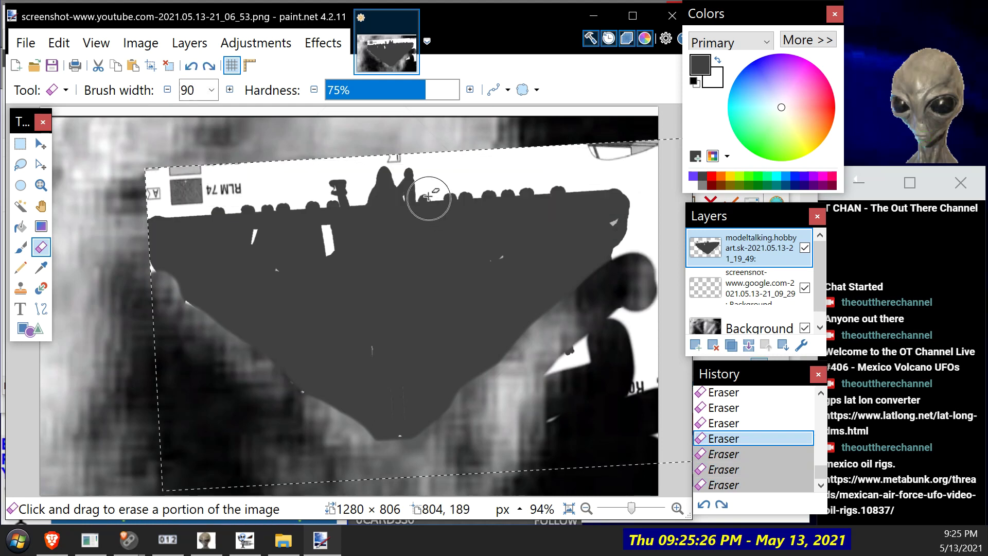
# Step: Erase the white paper, color swatch, labels and bumps above the silhouette's upper edge, and clean the left wing's lower edge
pyautogui.moveTo(417, 181)
pyautogui.mouseDown()
pyautogui.moveTo(661, 173)
pyautogui.moveTo(525, 151)
pyautogui.mouseUp()
pyautogui.moveTo(301, 182)
pyautogui.mouseDown()
pyautogui.moveTo(345, 158)
pyautogui.moveTo(392, 151)
pyautogui.mouseUp()
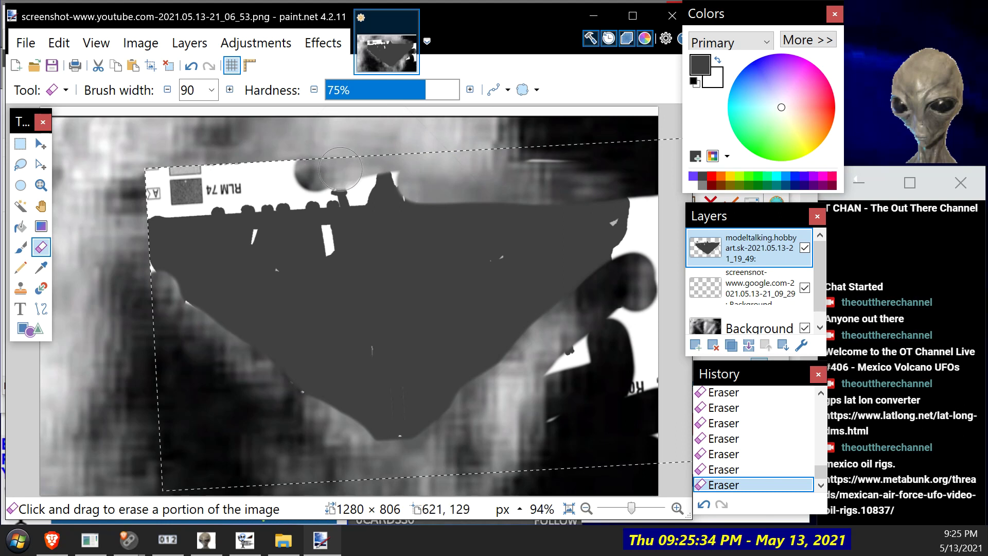
pyautogui.moveTo(349, 181)
pyautogui.mouseDown()
pyautogui.moveTo(122, 201)
pyautogui.moveTo(276, 167)
pyautogui.mouseUp()
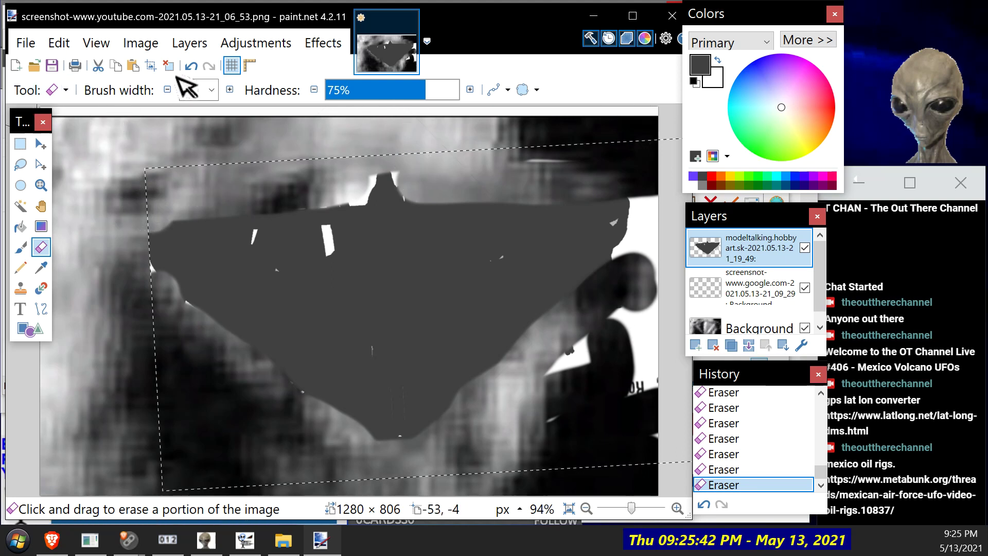
pyautogui.click(191, 66)
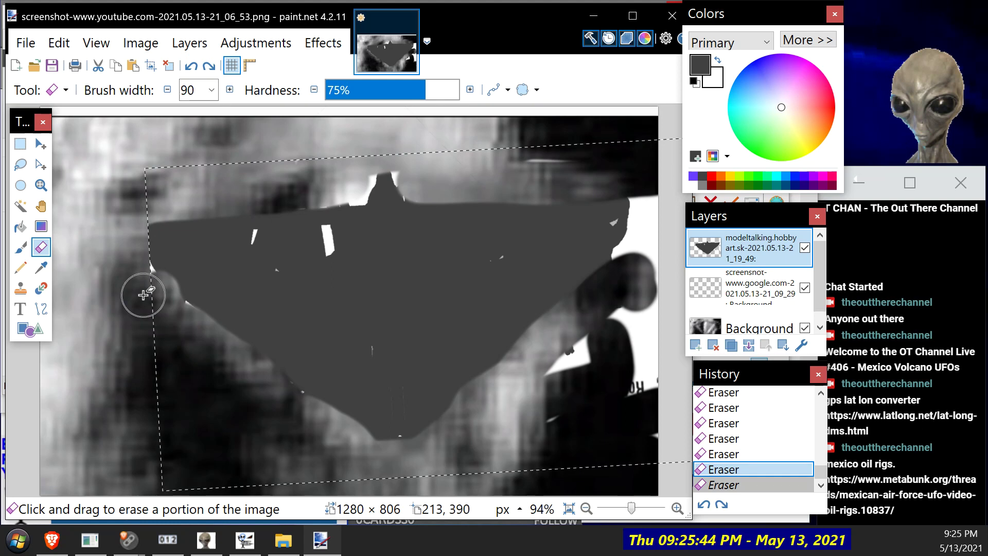
pyautogui.hotkey('ctrl', 'y')
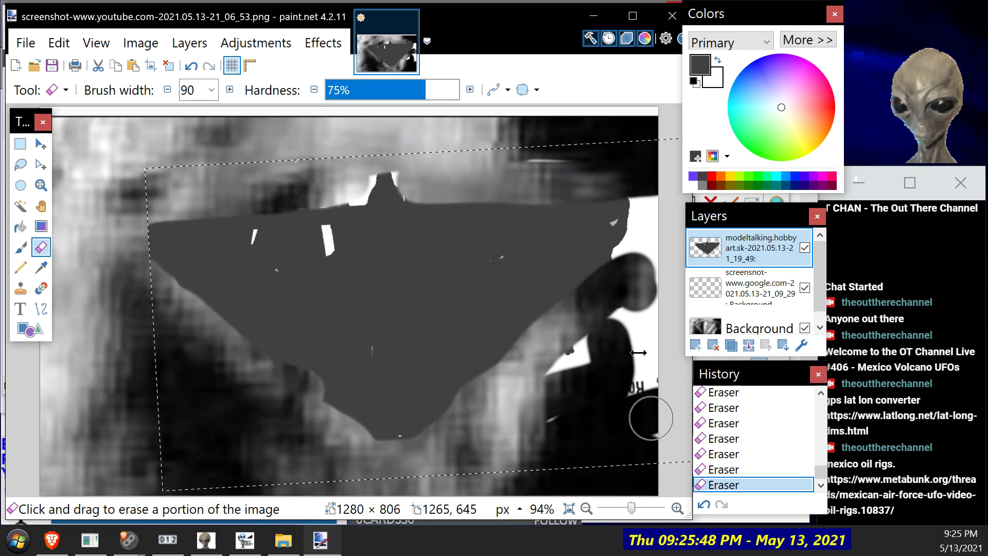
# Step: Erase the remaining white paper and lettering around the right wing tip and below the right wing
pyautogui.moveTo(687, 356); pyautogui.dragTo(636, 355)
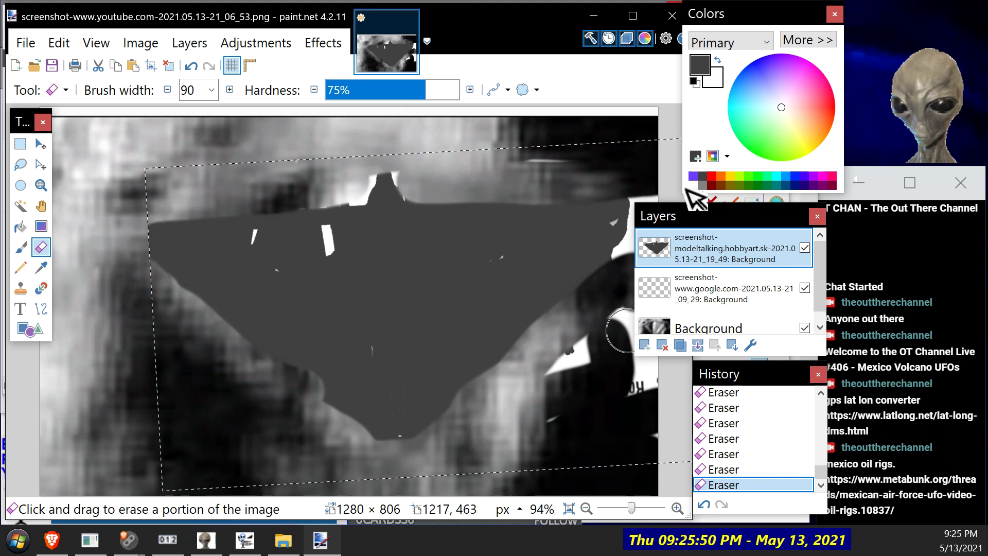
pyautogui.moveTo(637, 236); pyautogui.dragTo(677, 232)
pyautogui.moveTo(634, 298)
pyautogui.mouseDown()
pyautogui.moveTo(644, 409)
pyautogui.moveTo(601, 326)
pyautogui.mouseUp()
pyautogui.moveTo(543, 389); pyautogui.dragTo(640, 215)
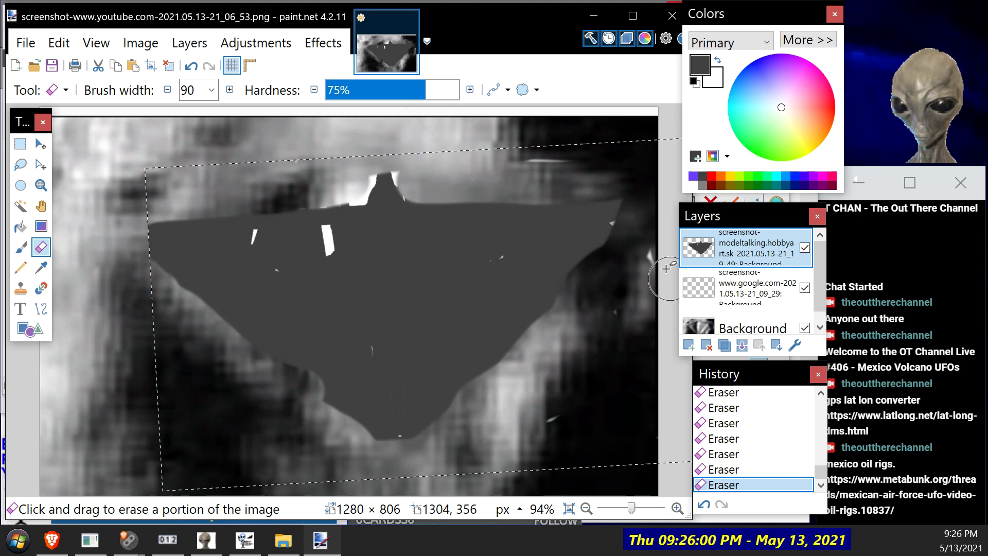
pyautogui.moveTo(559, 420); pyautogui.dragTo(579, 399)
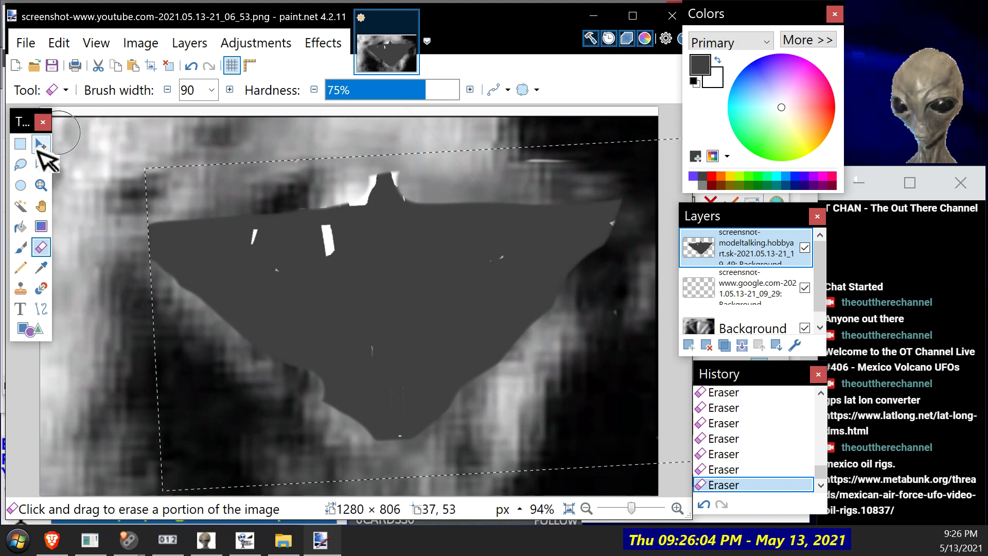
# Step: Shift the gray silhouette left and narrow it from its left side to a selection about 991 × 721 pixels
pyautogui.press('m')
pyautogui.moveTo(304, 246)
pyautogui.mouseDown()
pyautogui.moveTo(543, 429)
pyautogui.moveTo(290, 395)
pyautogui.moveTo(264, 263)
pyautogui.moveTo(272, 224)
pyautogui.moveTo(258, 132)
pyautogui.moveTo(254, 216)
pyautogui.moveTo(266, 248)
pyautogui.mouseUp()
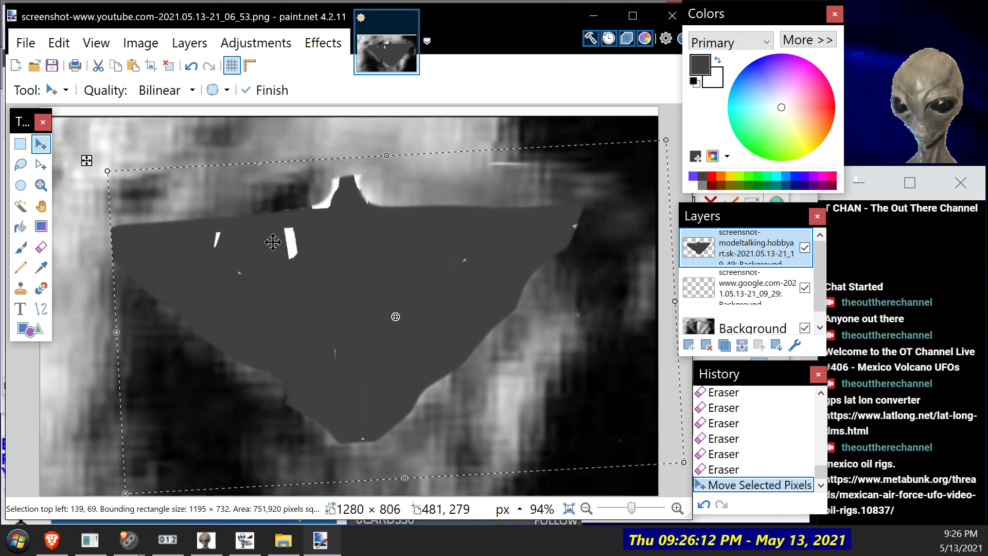
pyautogui.moveTo(114, 328); pyautogui.dragTo(215, 327)
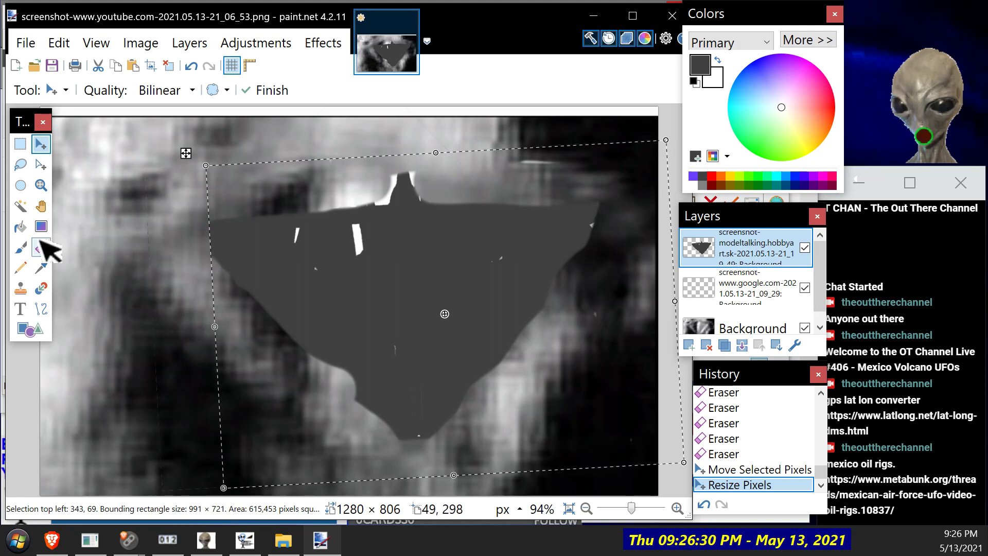
# Step: Fill the white patch beside the tail with gray and brush over the notches, white marks and edges of the silhouette at width 90
pyautogui.click(20, 226)
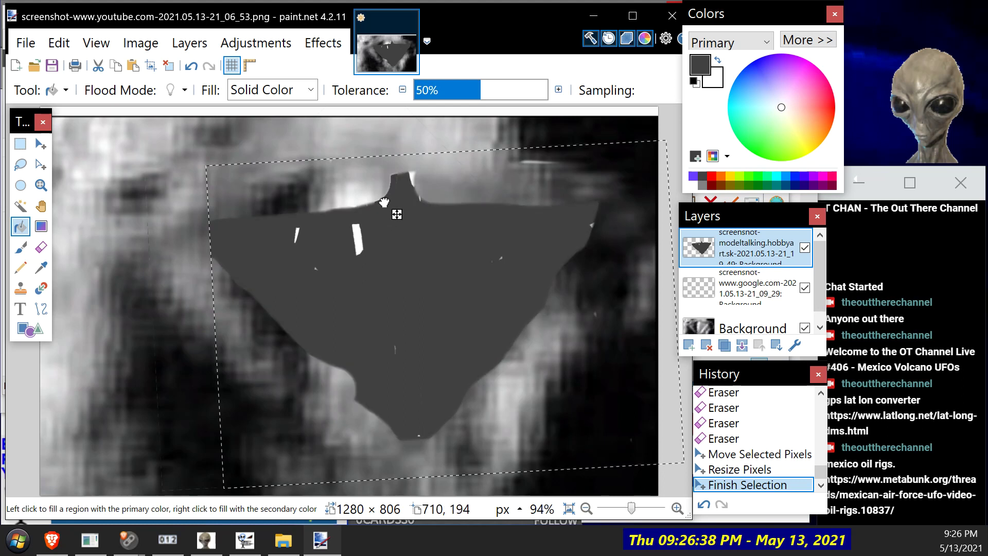
pyautogui.click(384, 203)
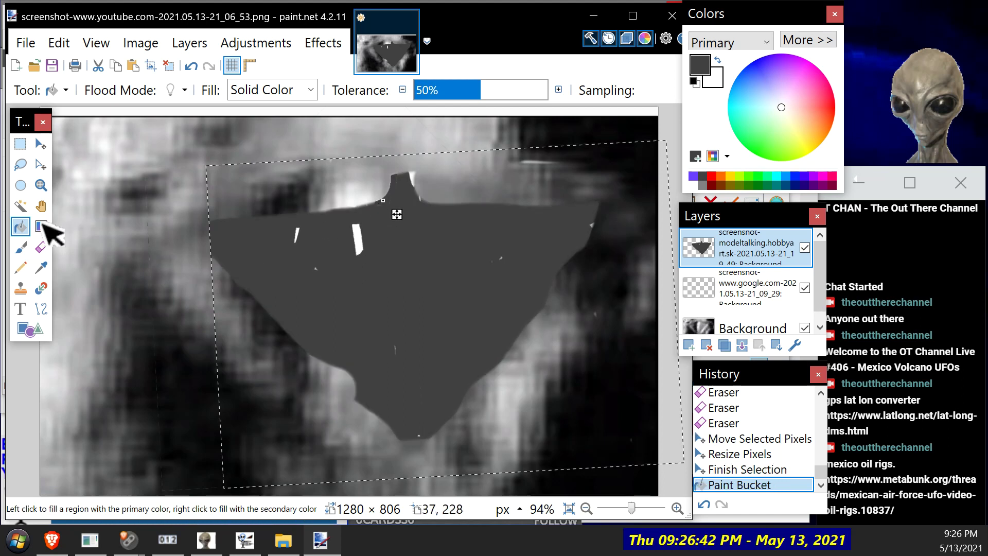
pyautogui.click(21, 248)
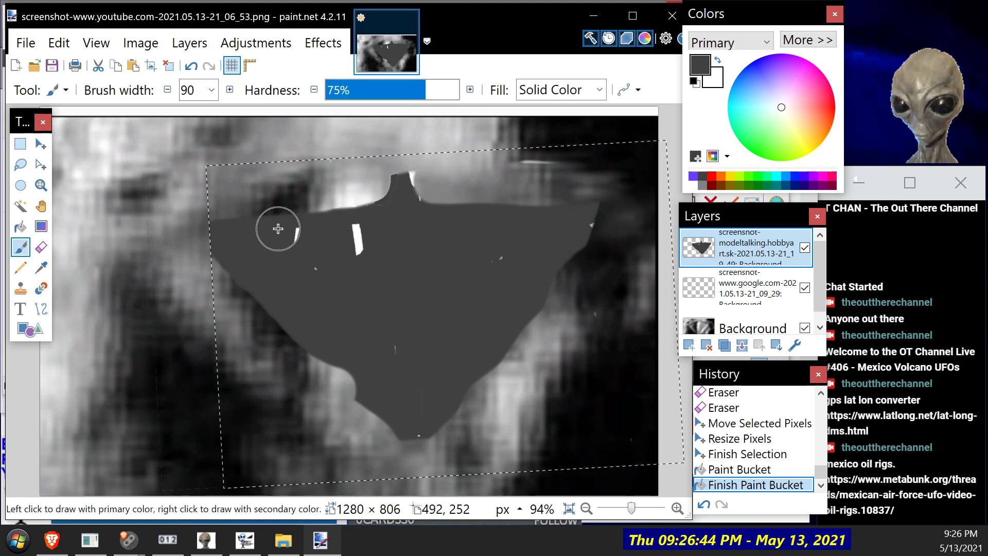
pyautogui.moveTo(285, 232)
pyautogui.mouseDown()
pyautogui.moveTo(407, 201)
pyautogui.moveTo(463, 222)
pyautogui.mouseUp()
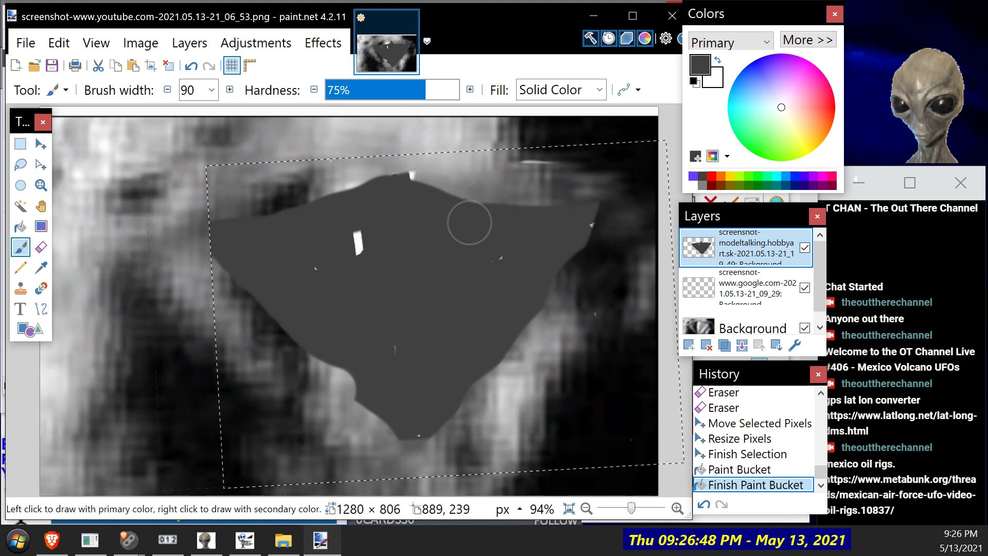
pyautogui.moveTo(547, 231); pyautogui.dragTo(536, 230)
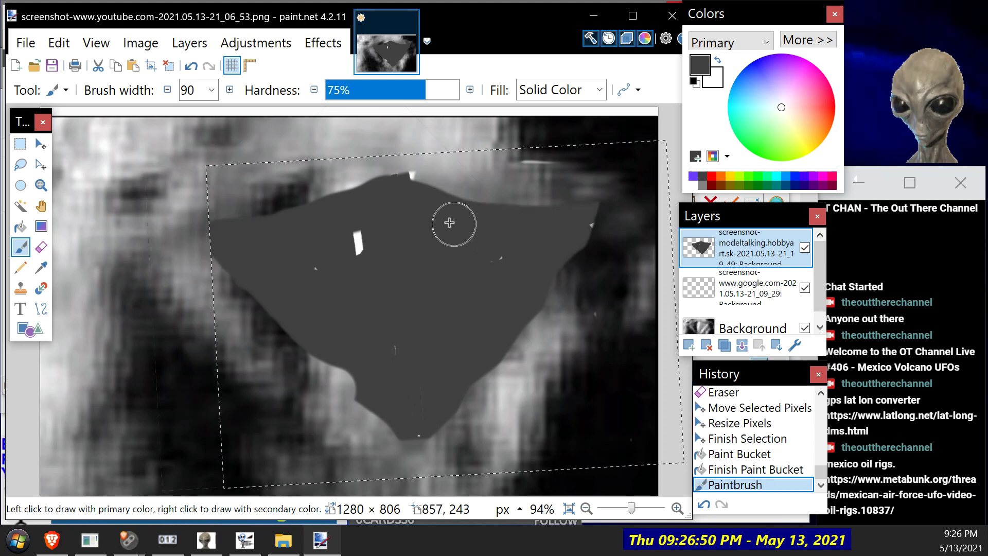
pyautogui.moveTo(406, 195); pyautogui.dragTo(568, 230)
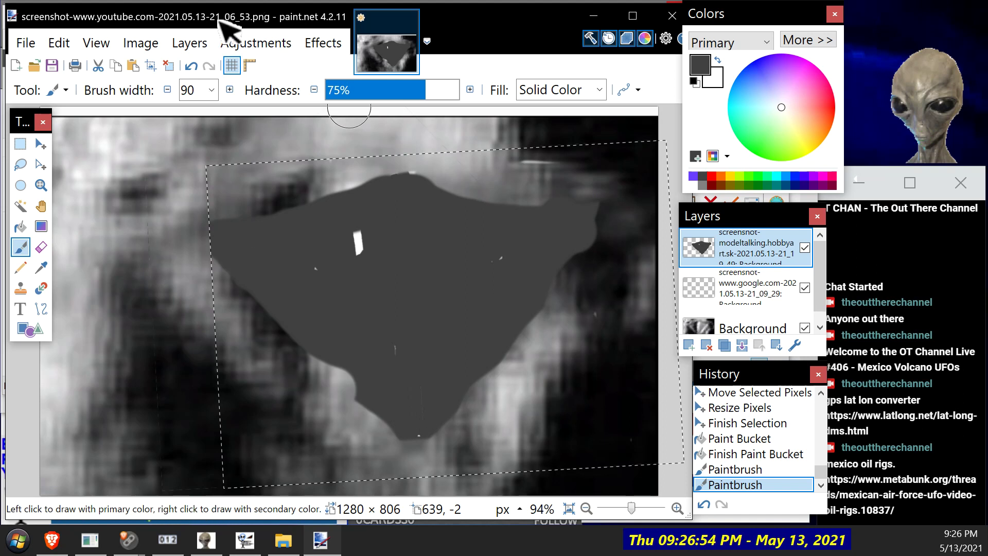
pyautogui.moveTo(347, 346); pyautogui.dragTo(372, 369)
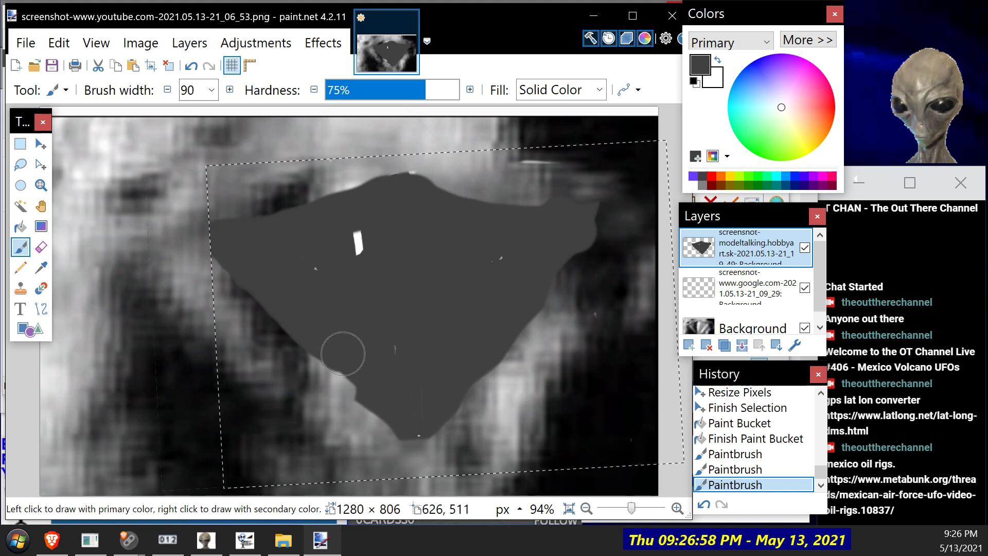
pyautogui.moveTo(382, 375); pyautogui.dragTo(418, 351)
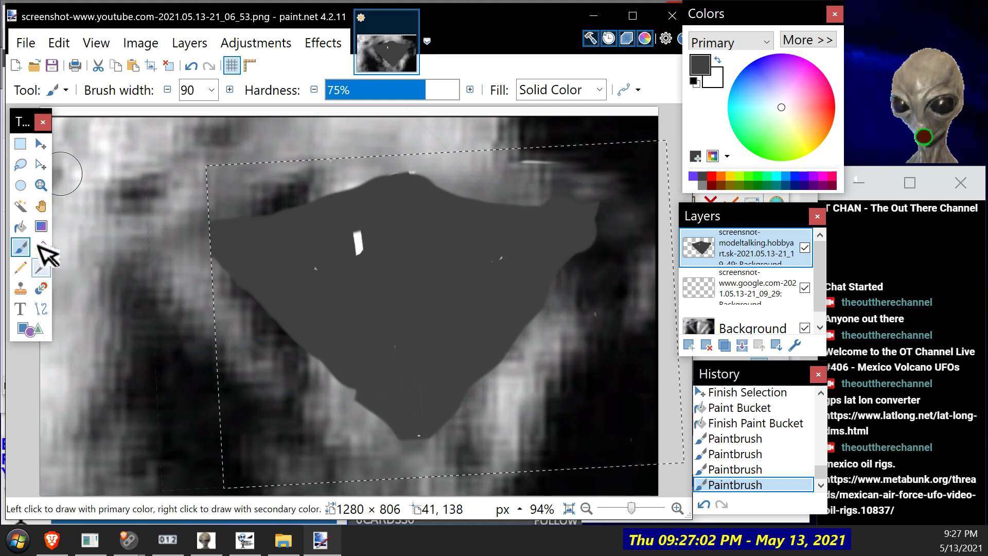
# Step: Reposition and resize the silhouette over the underlying dark shape to a selection of about 965 × 772 pixels
pyautogui.click(41, 144)
pyautogui.moveTo(417, 260); pyautogui.dragTo(349, 233)
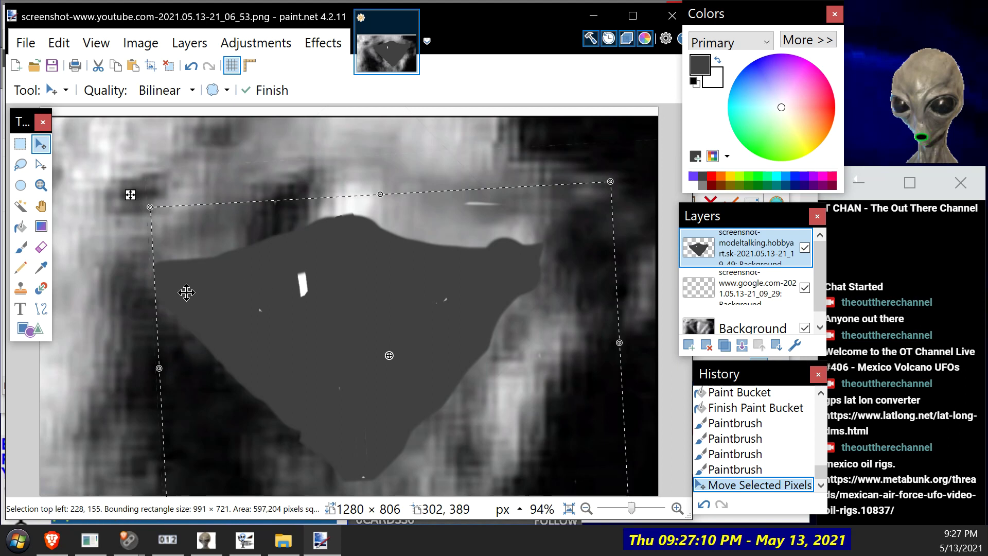
pyautogui.moveTo(266, 288); pyautogui.dragTo(283, 260)
pyautogui.moveTo(135, 187); pyautogui.dragTo(145, 159)
pyautogui.moveTo(585, 300); pyautogui.dragTo(378, 266)
# Step: Vary the silhouette layer's opacity to compare it with the image beneath, and discard the layer property changes
pyautogui.click(190, 43)
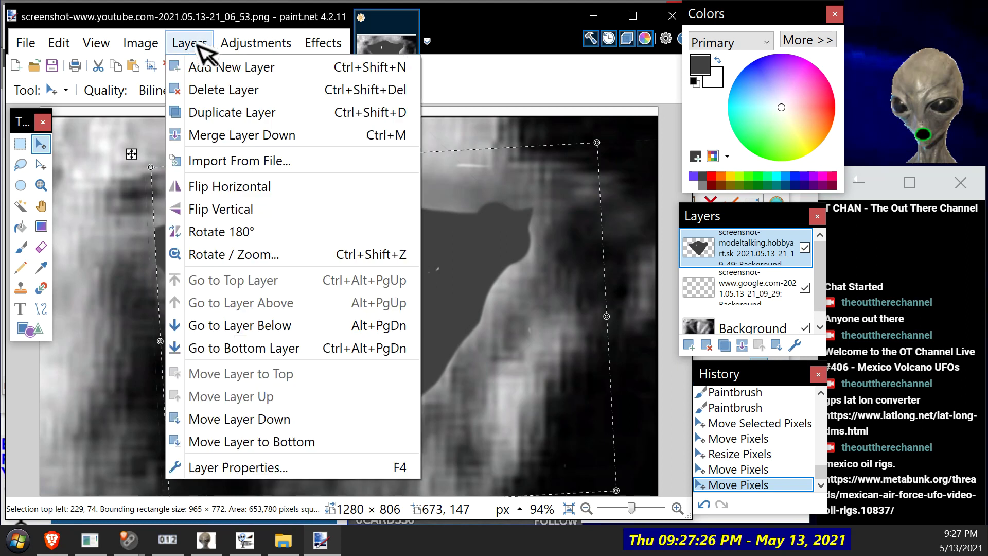
pyautogui.click(221, 467)
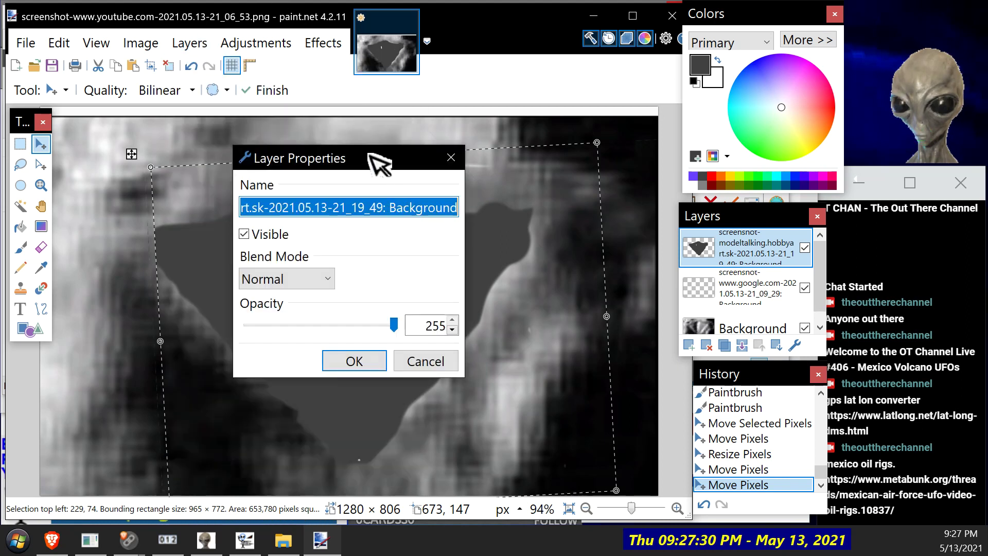
pyautogui.moveTo(374, 164); pyautogui.dragTo(717, 72)
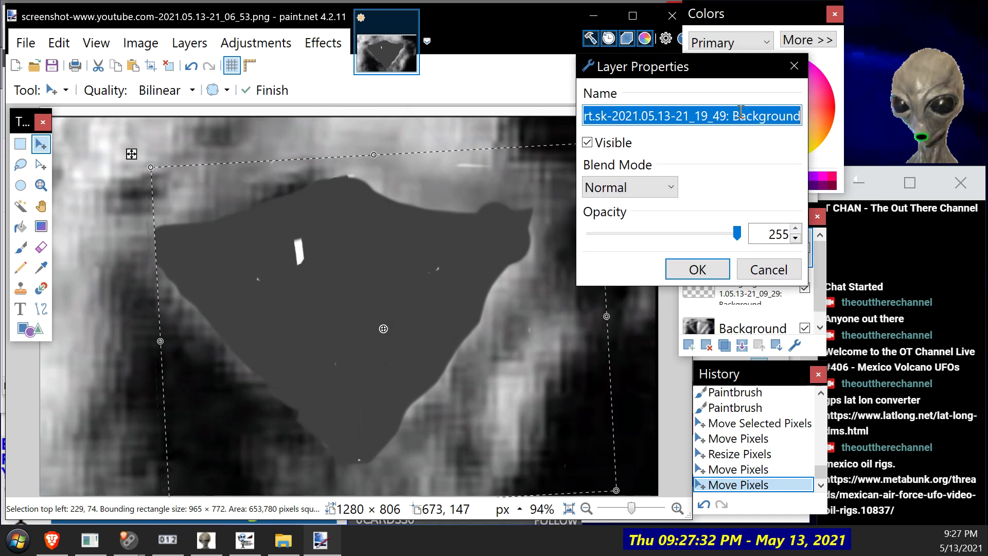
pyautogui.moveTo(736, 235)
pyautogui.mouseDown()
pyautogui.moveTo(628, 265)
pyautogui.moveTo(656, 233)
pyautogui.moveTo(717, 233)
pyautogui.moveTo(626, 237)
pyautogui.moveTo(746, 241)
pyautogui.moveTo(643, 264)
pyautogui.moveTo(713, 262)
pyautogui.moveTo(578, 264)
pyautogui.moveTo(666, 261)
pyautogui.moveTo(580, 273)
pyautogui.moveTo(690, 261)
pyautogui.moveTo(634, 276)
pyautogui.moveTo(682, 263)
pyautogui.moveTo(603, 250)
pyautogui.moveTo(726, 247)
pyautogui.moveTo(620, 247)
pyautogui.moveTo(719, 227)
pyautogui.moveTo(641, 226)
pyautogui.moveTo(719, 224)
pyautogui.moveTo(616, 221)
pyautogui.moveTo(764, 224)
pyautogui.moveTo(581, 239)
pyautogui.moveTo(746, 219)
pyautogui.mouseUp()
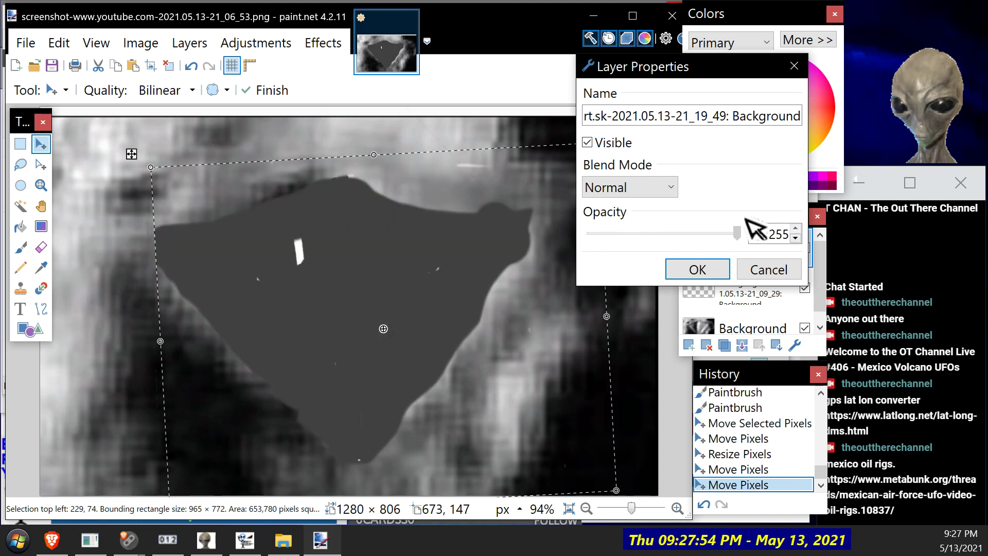
pyautogui.moveTo(652, 238); pyautogui.dragTo(811, 244)
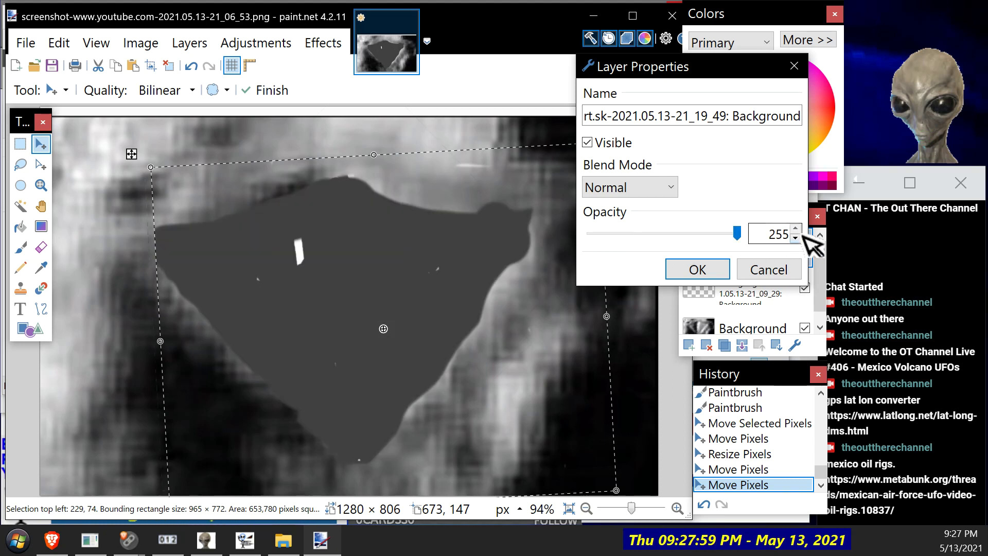
pyautogui.click(770, 270)
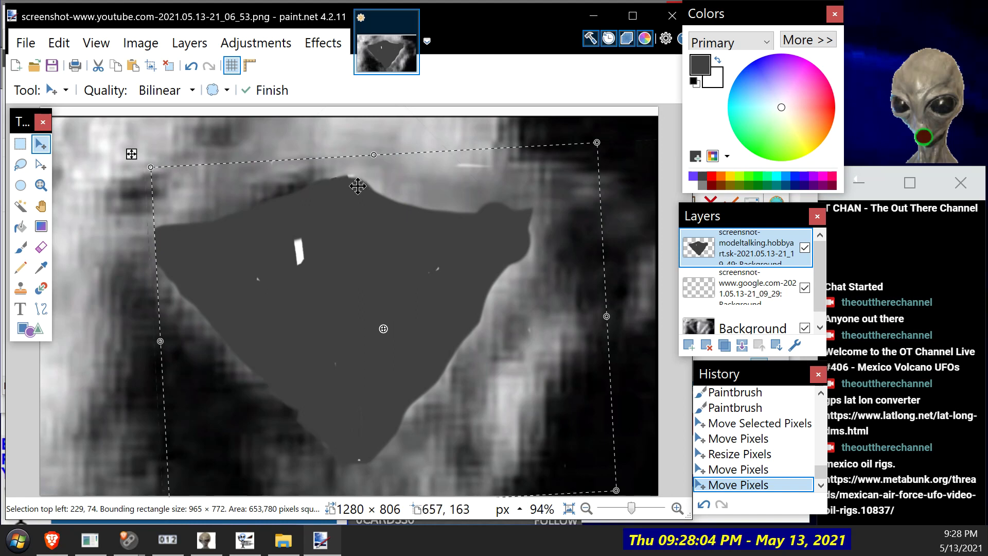
# Step: Undo the silhouette's erasing, painting, fills and line back to the original camouflage drawing, and restore its enlarged size
pyautogui.click(191, 66)
pyautogui.click(192, 66)
pyautogui.click(191, 66)
pyautogui.click(191, 66)
pyautogui.click(192, 66)
pyautogui.click(191, 66)
pyautogui.click(191, 66)
pyautogui.click(191, 66)
pyautogui.click(191, 66)
pyautogui.click(192, 66)
pyautogui.click(192, 66)
pyautogui.click(192, 66)
pyautogui.click(191, 67)
pyautogui.click(191, 67)
pyautogui.click(191, 67)
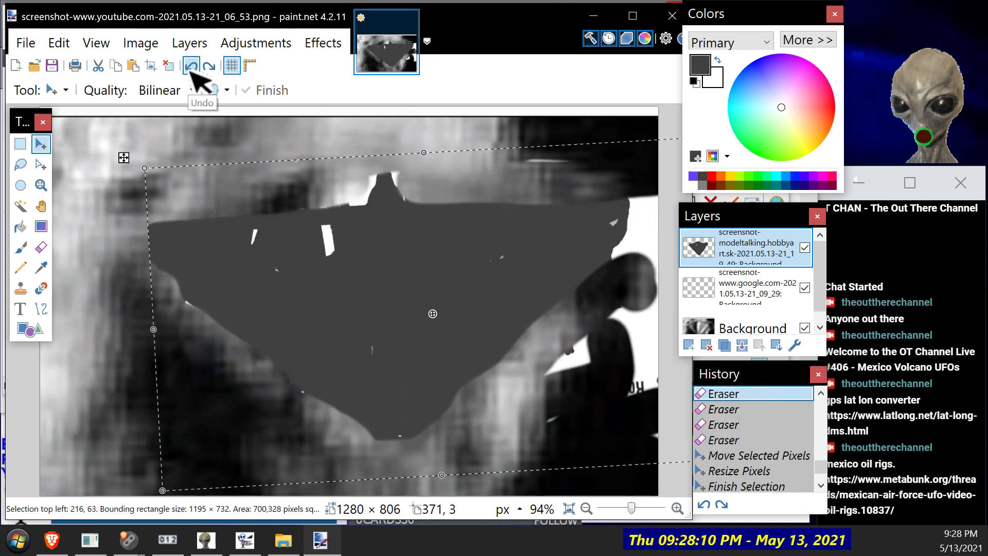
pyautogui.click(191, 67)
pyautogui.click(191, 67)
pyautogui.click(191, 67)
pyautogui.click(191, 67)
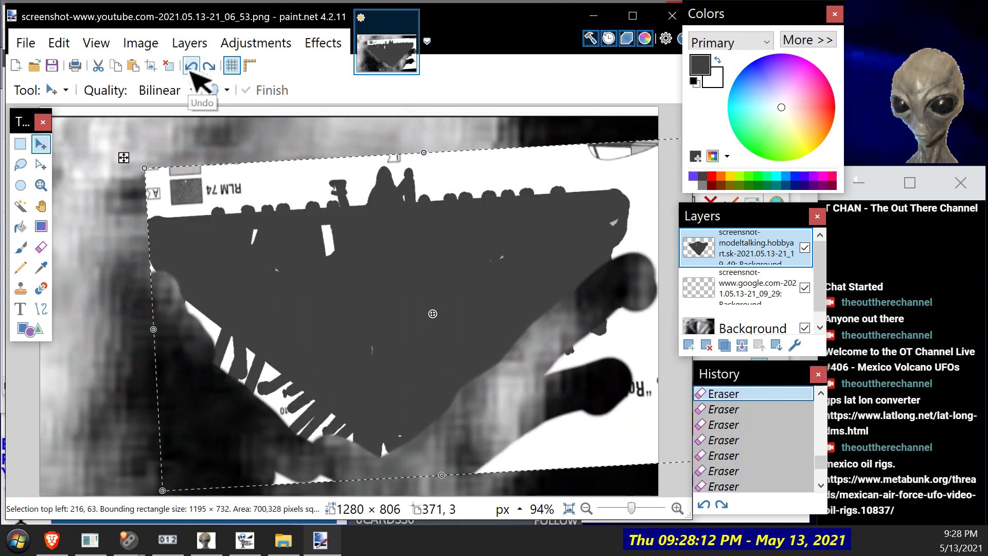
pyautogui.click(191, 67)
pyautogui.click(191, 67)
pyautogui.click(191, 67)
pyautogui.click(191, 67)
pyautogui.click(191, 67)
pyautogui.click(191, 67)
pyautogui.click(191, 67)
pyautogui.click(191, 67)
pyautogui.click(191, 67)
pyautogui.click(191, 67)
pyautogui.click(191, 67)
pyautogui.click(191, 67)
pyautogui.click(191, 67)
pyautogui.click(191, 67)
pyautogui.click(191, 67)
pyautogui.click(191, 67)
pyautogui.click(191, 67)
pyautogui.click(191, 67)
pyautogui.click(191, 67)
pyautogui.click(191, 67)
pyautogui.click(191, 67)
pyautogui.click(191, 67)
pyautogui.click(191, 67)
pyautogui.click(191, 67)
pyautogui.click(191, 66)
pyautogui.click(191, 67)
pyautogui.click(191, 67)
pyautogui.click(191, 67)
pyautogui.click(191, 67)
pyautogui.click(191, 67)
pyautogui.click(191, 67)
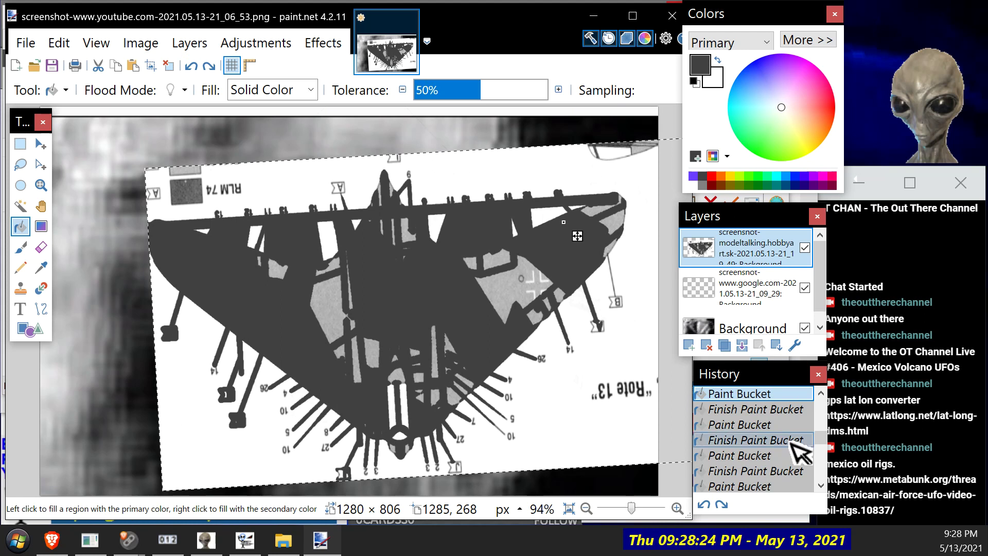
pyautogui.click(199, 72)
pyautogui.click(200, 73)
pyautogui.click(199, 72)
pyautogui.click(200, 72)
pyautogui.click(199, 72)
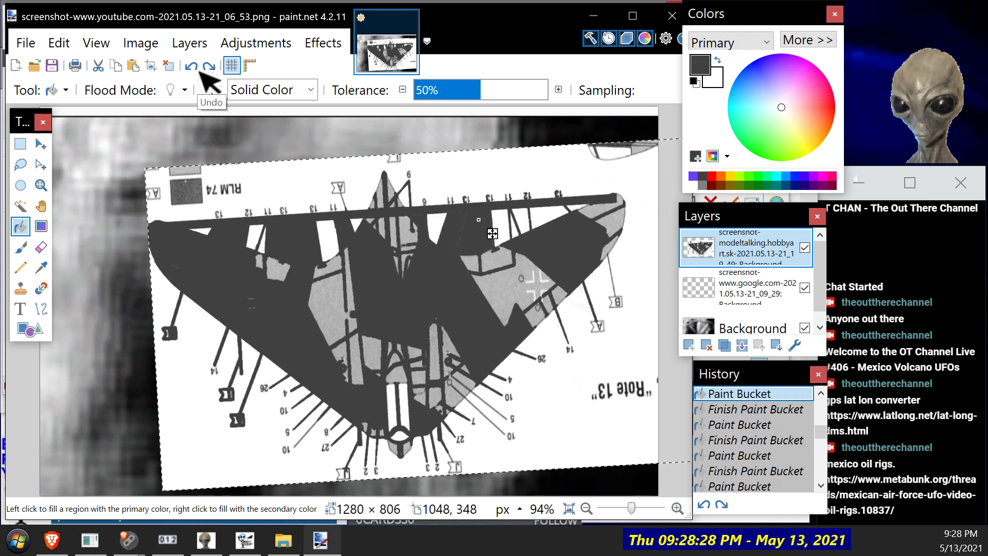
pyautogui.click(200, 72)
pyautogui.click(200, 72)
pyautogui.click(200, 72)
pyautogui.click(200, 72)
pyautogui.click(199, 72)
pyautogui.click(199, 72)
pyautogui.click(199, 72)
pyautogui.click(199, 72)
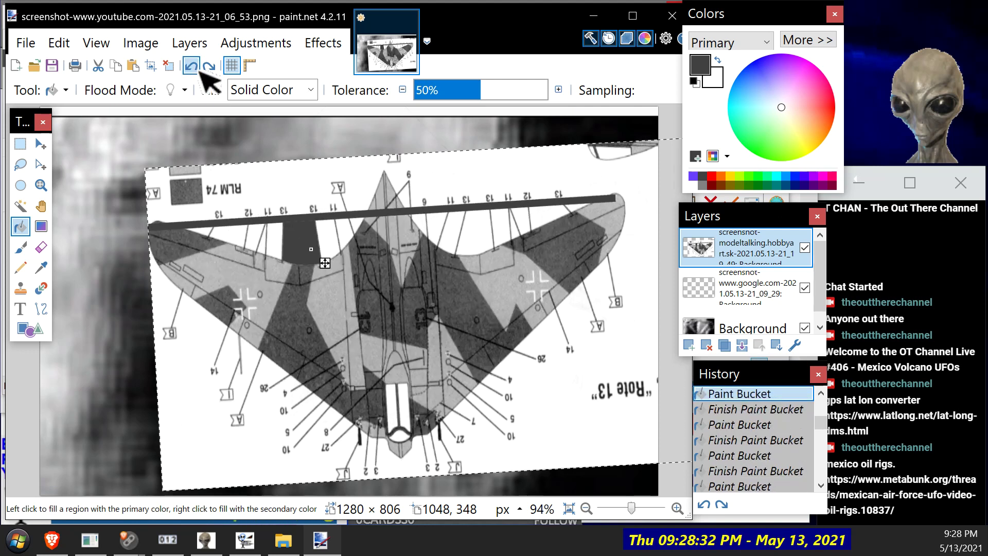
pyautogui.click(199, 72)
pyautogui.click(200, 72)
pyautogui.click(200, 72)
pyautogui.click(200, 72)
pyautogui.click(200, 72)
pyautogui.click(200, 72)
pyautogui.click(199, 72)
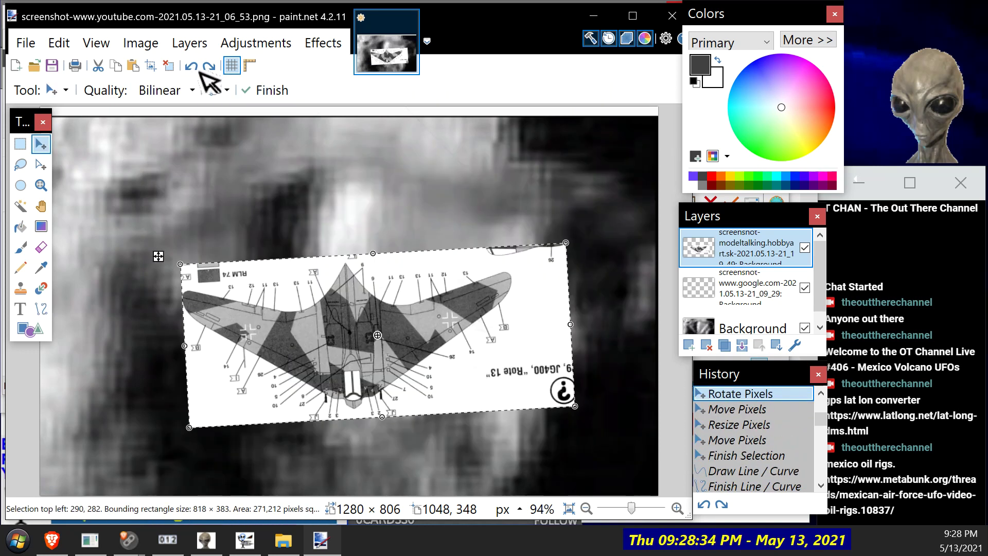
pyautogui.click(209, 67)
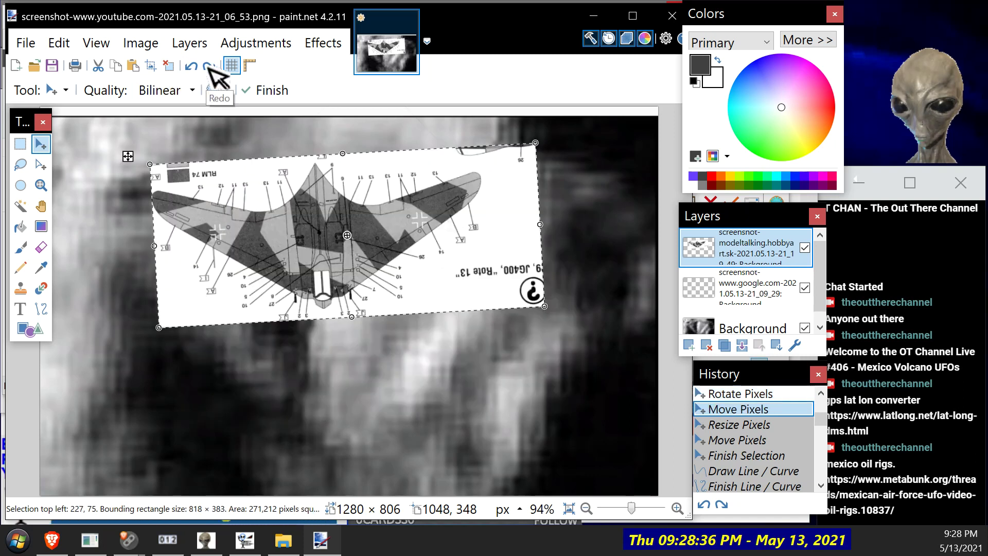
pyautogui.click(209, 67)
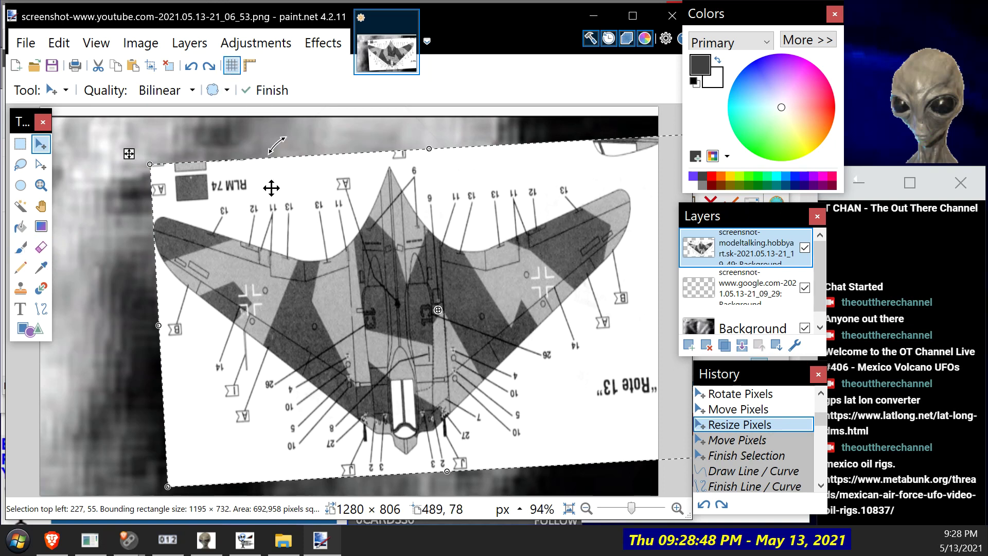
# Step: Move the enlarged aircraft drawing left and rotate it clockwise until its wings are nearly level
pyautogui.moveTo(267, 191); pyautogui.dragTo(230, 184)
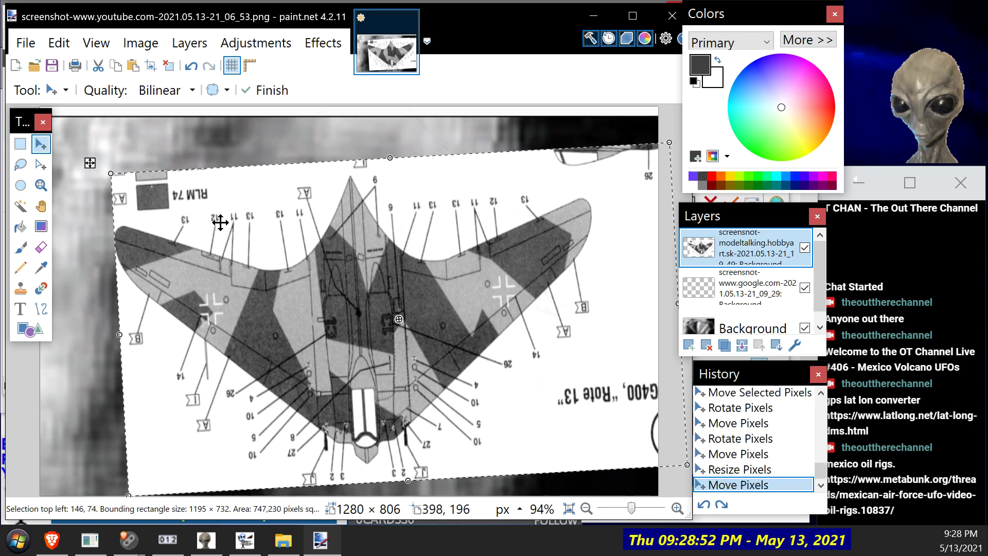
pyautogui.moveTo(103, 176); pyautogui.dragTo(119, 149)
pyautogui.moveTo(118, 150); pyautogui.dragTo(103, 220)
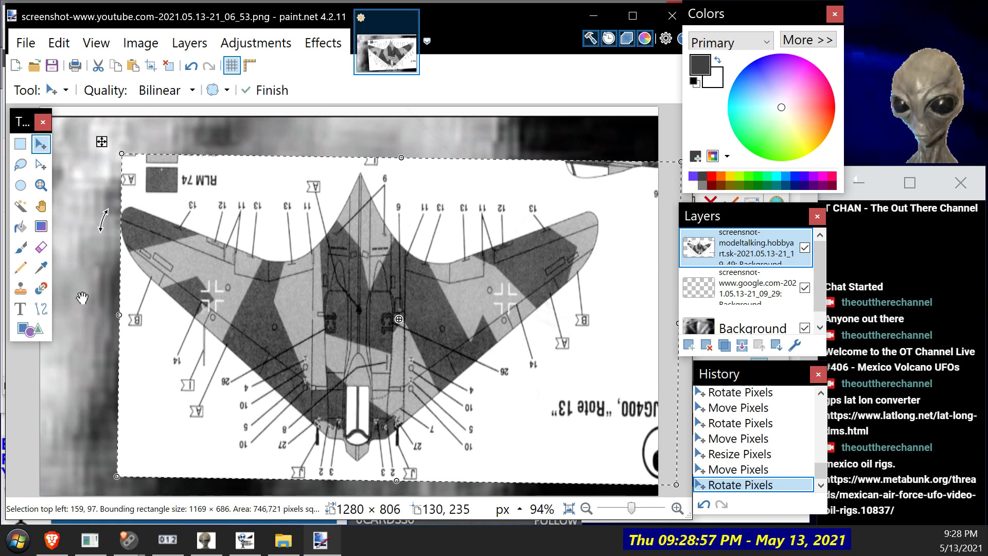
# Step: Select the white background around the camouflaged aircraft drawing with the Magic Wand at 50% tolerance
pyautogui.click(42, 248)
pyautogui.click(20, 206)
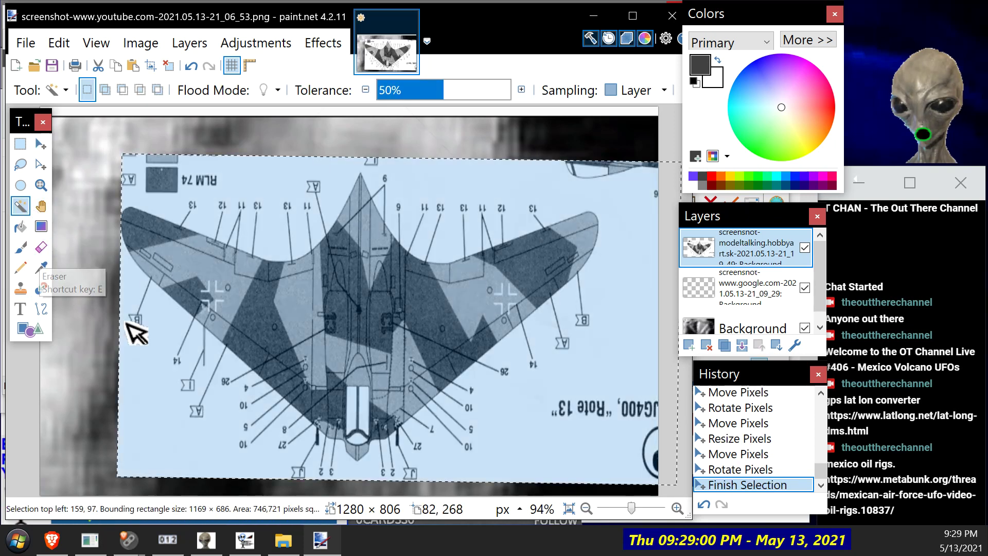
pyautogui.click(151, 334)
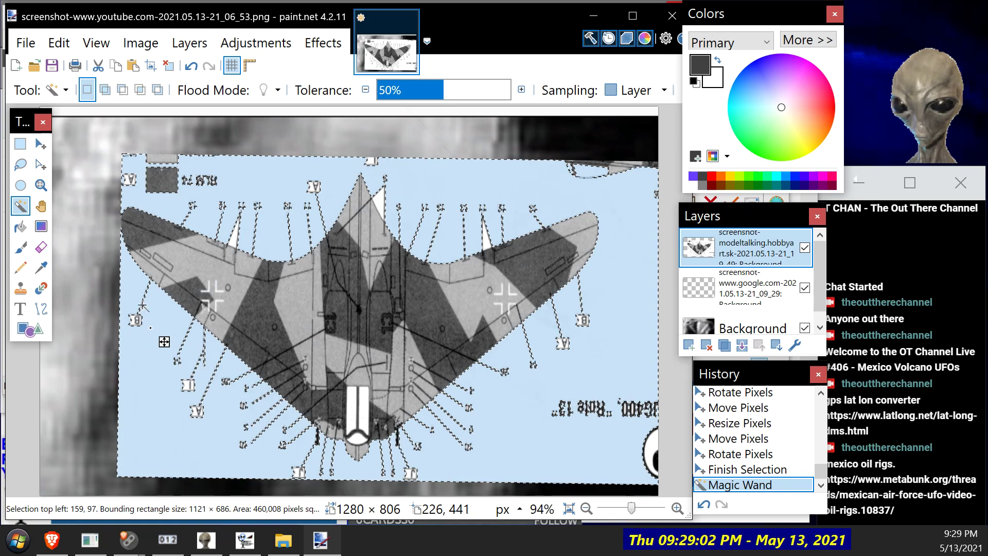
# Step: Erase the selected white background above, below and left of the aircraft with a 90-wide eraser at 75% hardness
pyautogui.click(41, 248)
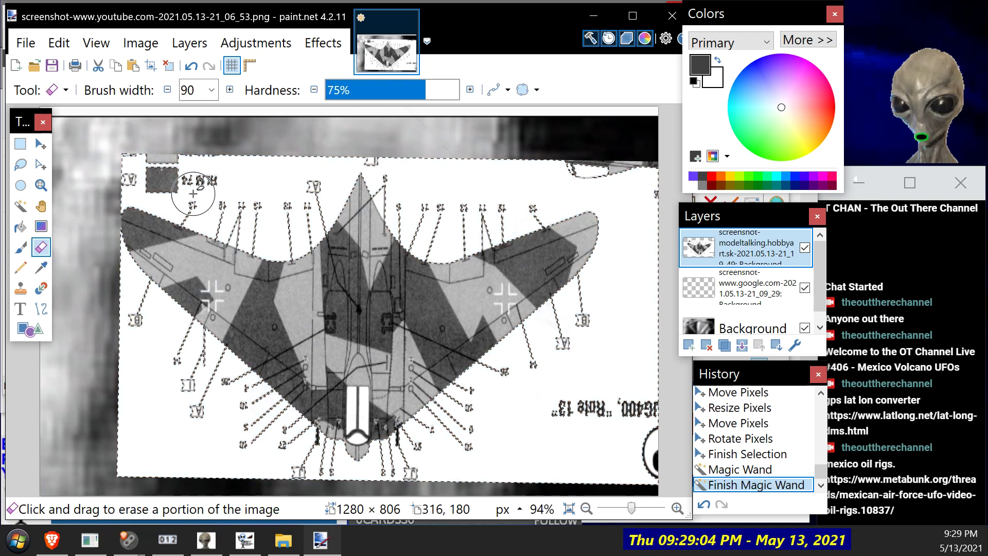
pyautogui.moveTo(180, 186)
pyautogui.mouseDown()
pyautogui.moveTo(674, 315)
pyautogui.moveTo(440, 417)
pyautogui.moveTo(367, 473)
pyautogui.moveTo(376, 441)
pyautogui.moveTo(303, 432)
pyautogui.moveTo(310, 495)
pyautogui.moveTo(383, 401)
pyautogui.moveTo(131, 311)
pyautogui.moveTo(161, 184)
pyautogui.moveTo(127, 493)
pyautogui.moveTo(191, 471)
pyautogui.moveTo(258, 381)
pyautogui.mouseUp()
pyautogui.moveTo(337, 301)
pyautogui.mouseDown()
pyautogui.moveTo(341, 152)
pyautogui.moveTo(242, 267)
pyautogui.moveTo(405, 184)
pyautogui.mouseUp()
pyautogui.moveTo(202, 220); pyautogui.dragTo(18, 181)
pyautogui.moveTo(502, 178)
pyautogui.mouseDown()
pyautogui.moveTo(535, 221)
pyautogui.moveTo(439, 199)
pyautogui.mouseUp()
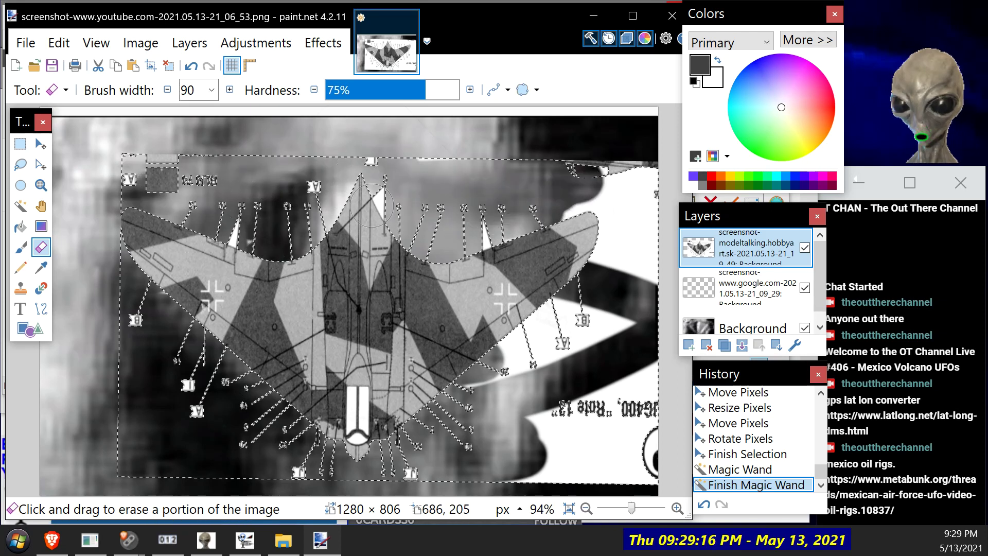
pyautogui.moveTo(263, 195); pyautogui.dragTo(139, 199)
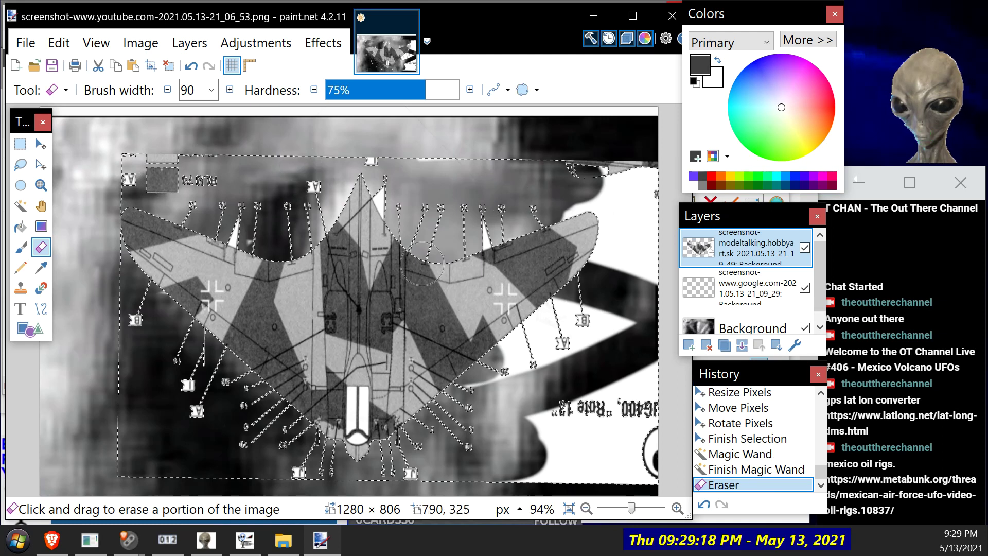
# Step: Erase the remaining selected white background to the right of the aircraft, around its right wing and the lettering
pyautogui.moveTo(580, 249)
pyautogui.mouseDown()
pyautogui.moveTo(625, 170)
pyautogui.moveTo(644, 185)
pyautogui.mouseUp()
pyautogui.moveTo(597, 156); pyautogui.dragTo(590, 160)
pyautogui.click(550, 206)
pyautogui.moveTo(617, 211)
pyautogui.mouseDown()
pyautogui.moveTo(637, 255)
pyautogui.moveTo(576, 311)
pyautogui.moveTo(487, 324)
pyautogui.moveTo(535, 342)
pyautogui.moveTo(546, 363)
pyautogui.mouseUp()
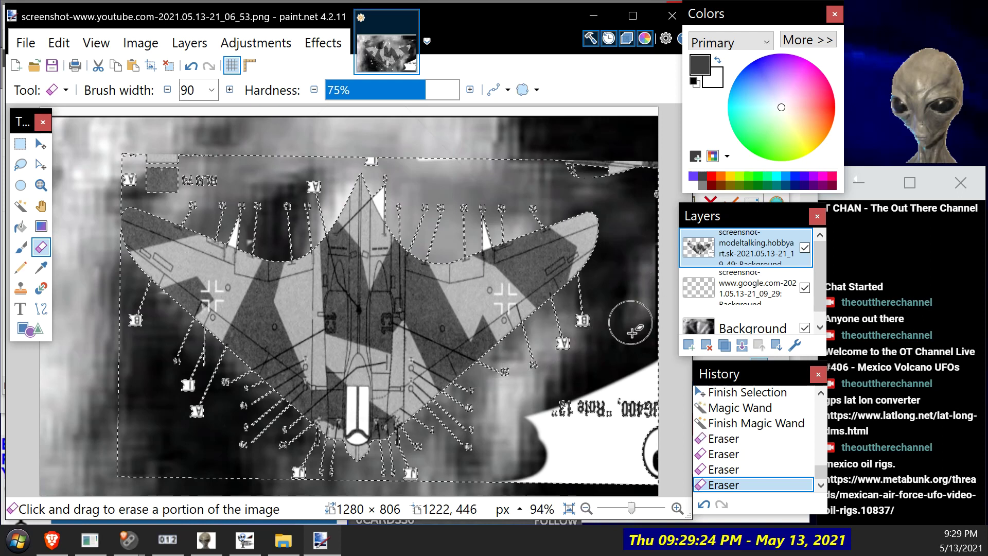
pyautogui.moveTo(632, 362); pyautogui.dragTo(632, 484)
pyautogui.moveTo(650, 449)
pyautogui.mouseDown()
pyautogui.moveTo(551, 426)
pyautogui.moveTo(570, 407)
pyautogui.moveTo(509, 394)
pyautogui.mouseUp()
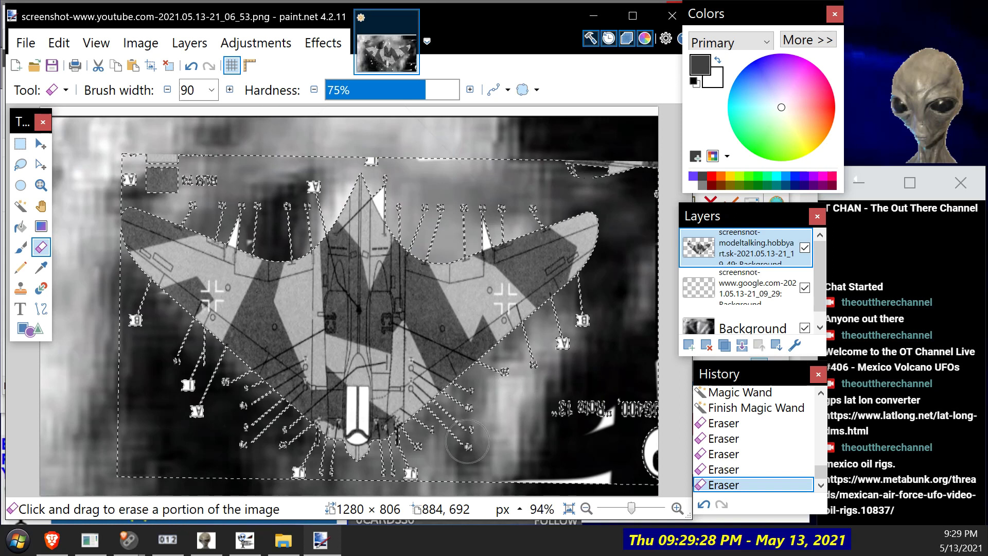
pyautogui.moveTo(469, 438); pyautogui.dragTo(538, 395)
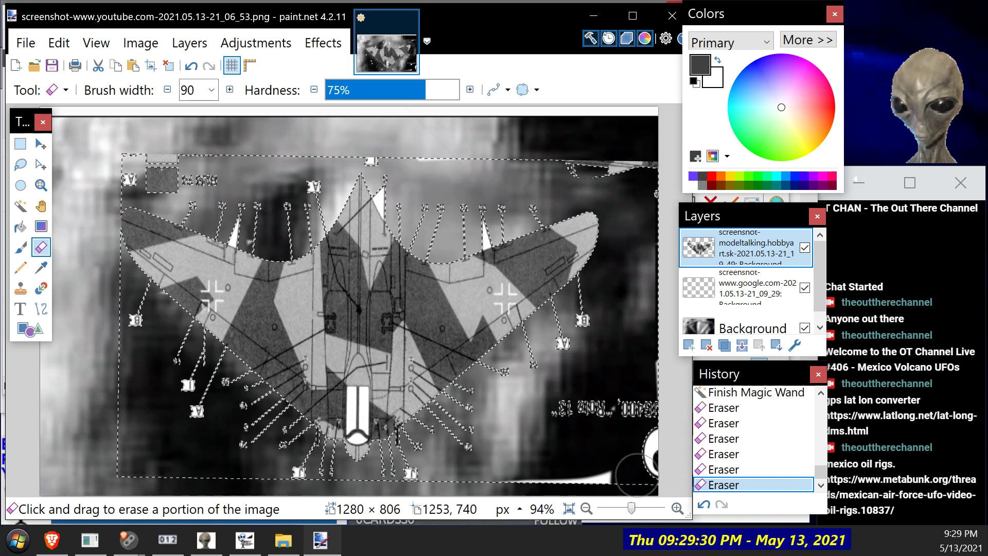
pyautogui.moveTo(634, 473); pyautogui.dragTo(583, 486)
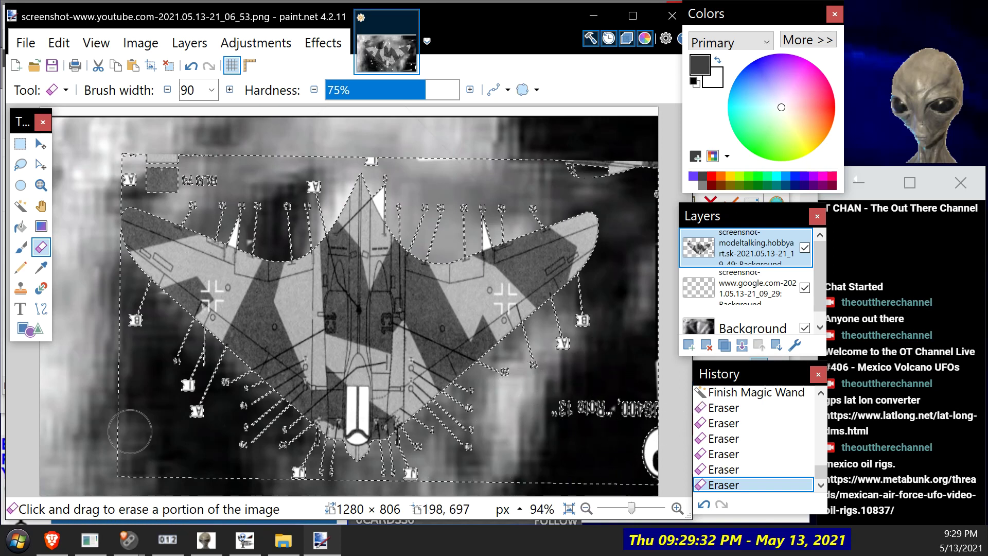
pyautogui.moveTo(137, 443); pyautogui.dragTo(138, 442)
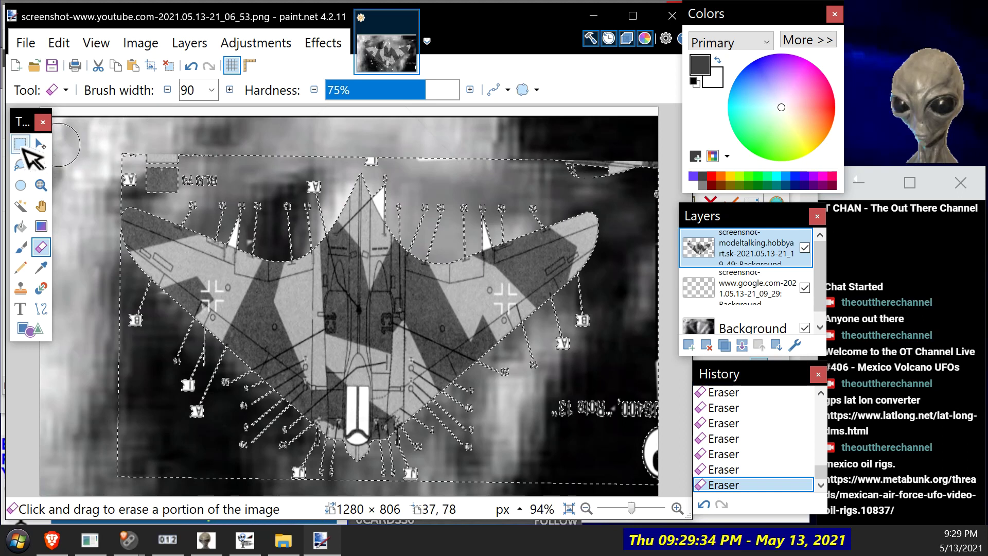
# Step: Move the selected pixels about 34 px left and 61 px down
pyautogui.click(41, 144)
pyautogui.moveTo(300, 205)
pyautogui.mouseDown()
pyautogui.moveTo(249, 305)
pyautogui.moveTo(284, 236)
pyautogui.mouseUp()
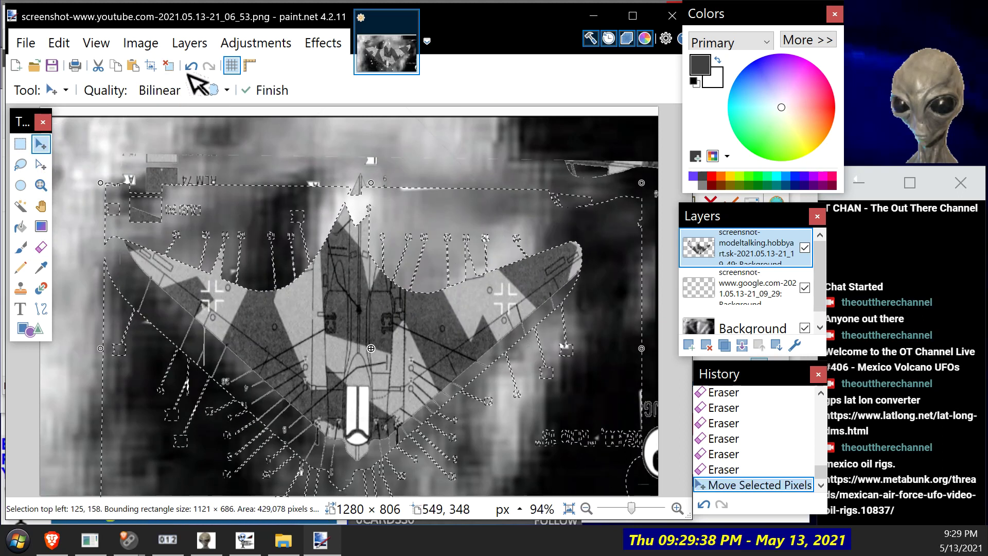
# Step: Undo the pixel move and the last three eraser strokes, and redo them all
pyautogui.click(191, 66)
pyautogui.click(191, 65)
pyautogui.click(191, 65)
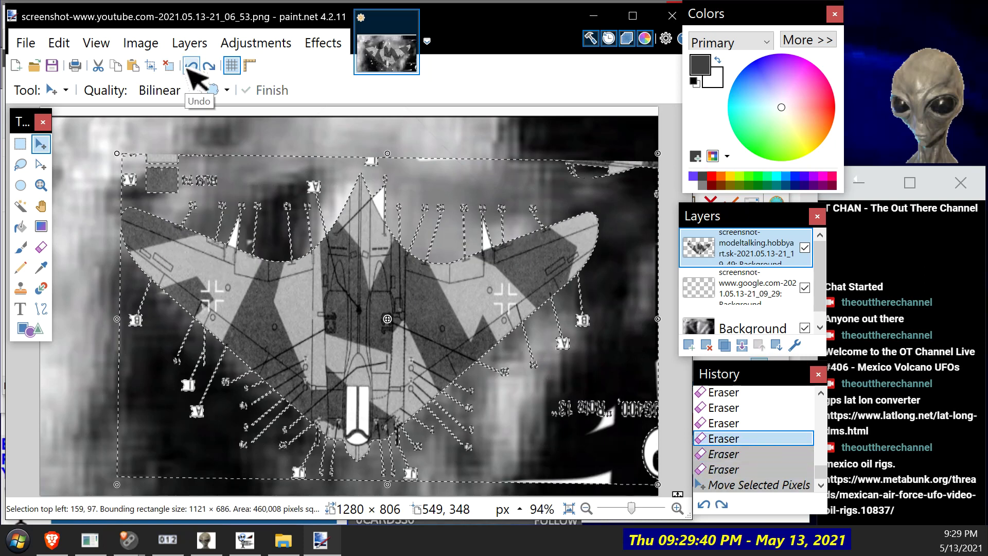
pyautogui.click(191, 66)
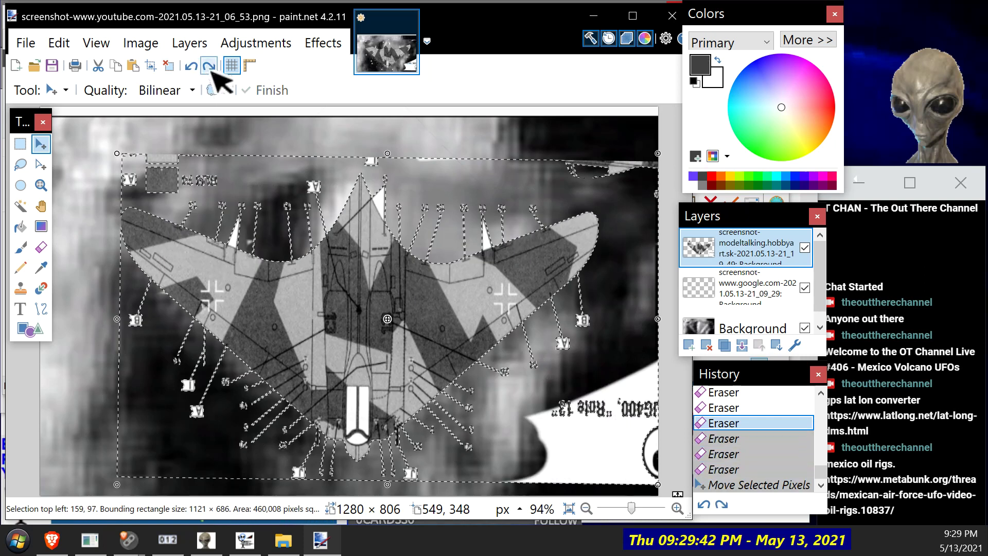
pyautogui.click(211, 69)
pyautogui.click(211, 69)
pyautogui.click(211, 69)
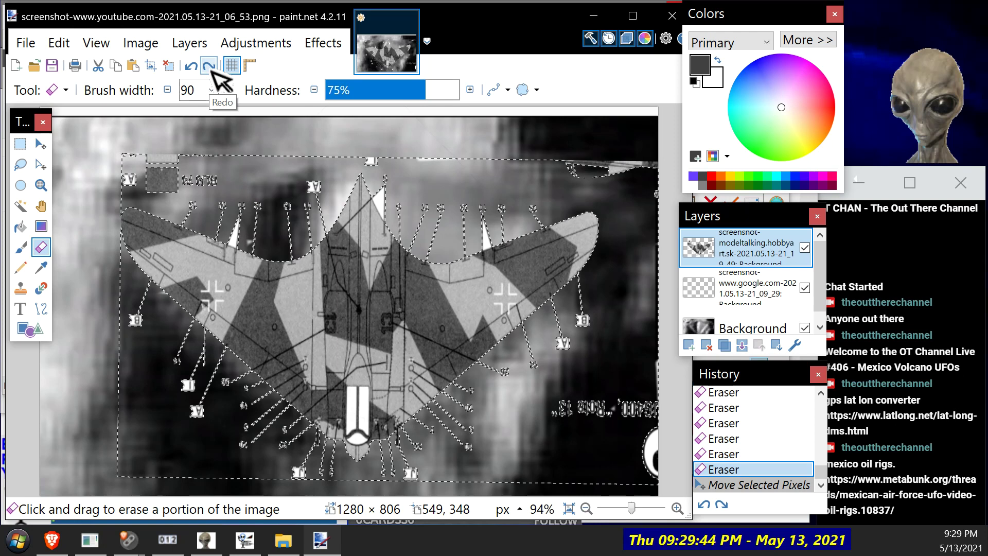
pyautogui.click(211, 70)
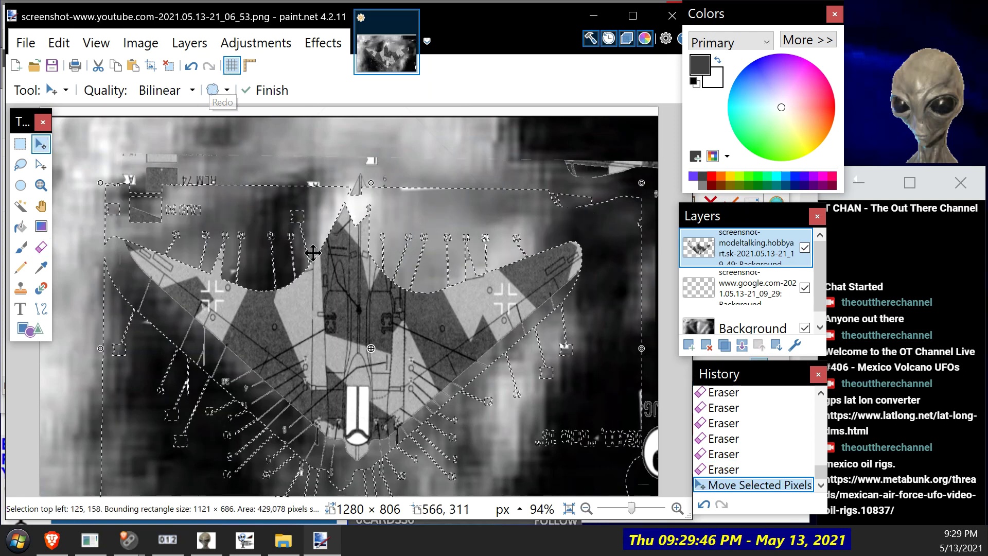
# Step: Replace the current selection with the whole drawing layer and move it down to a top-left position of about -8, 110
pyautogui.click(59, 43)
pyautogui.click(88, 394)
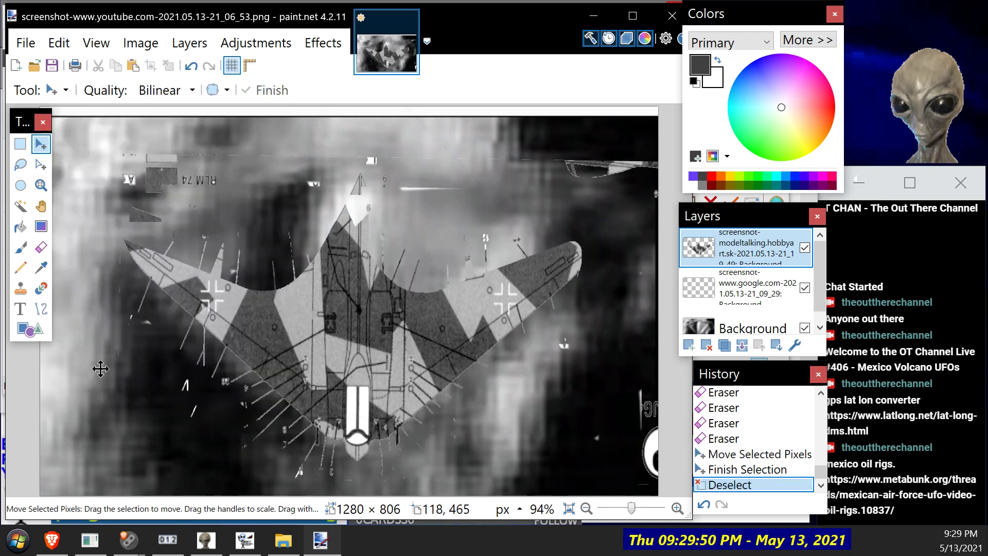
pyautogui.hotkey('ctrl', 'a')
pyautogui.moveTo(362, 246)
pyautogui.mouseDown()
pyautogui.moveTo(275, 272)
pyautogui.moveTo(332, 351)
pyautogui.moveTo(363, 261)
pyautogui.moveTo(357, 232)
pyautogui.moveTo(403, 129)
pyautogui.moveTo(339, 210)
pyautogui.moveTo(340, 283)
pyautogui.moveTo(355, 253)
pyautogui.mouseUp()
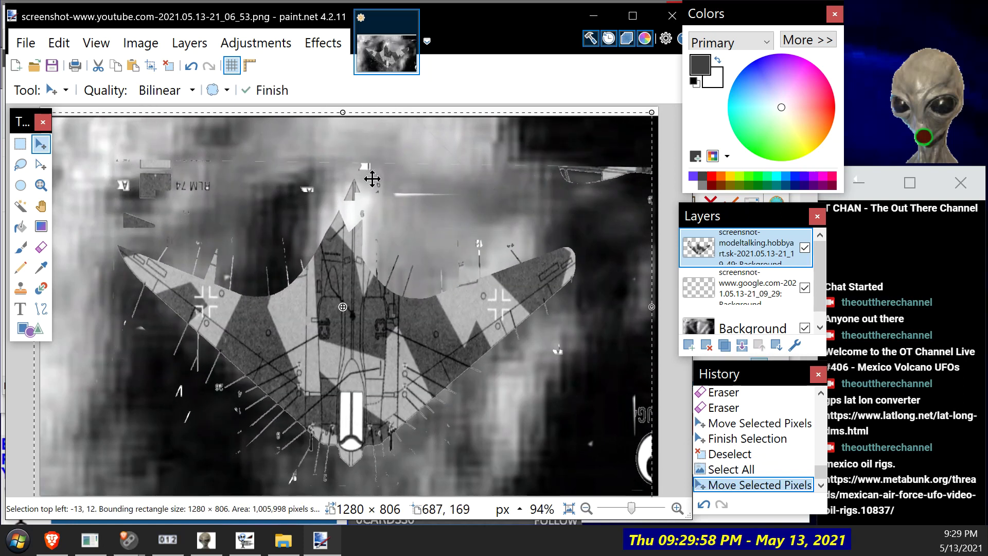
pyautogui.moveTo(357, 162); pyautogui.dragTo(351, 248)
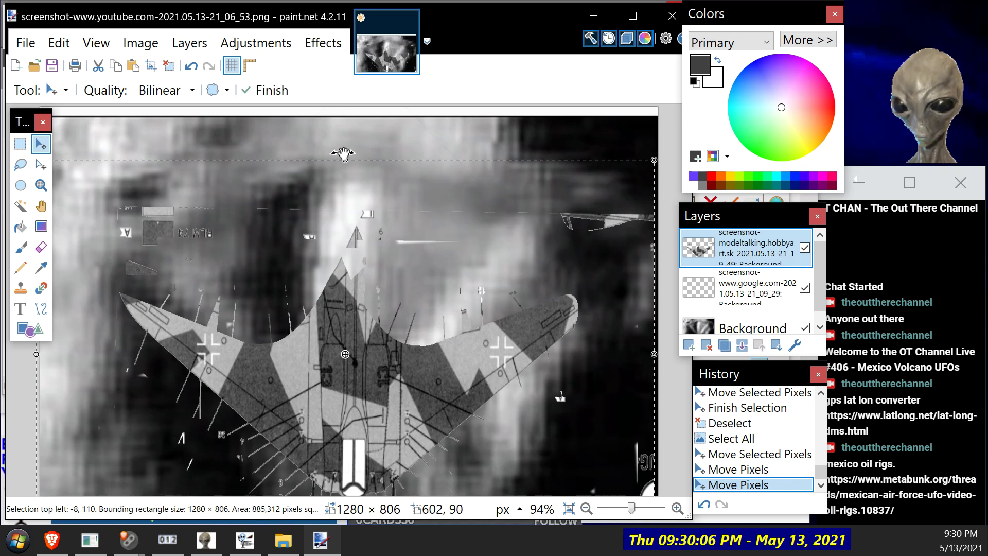
# Step: Stretch the aircraft layer vertically to about 1280 × 1130 pixels and reposition it to a top-left of about 27, -236
pyautogui.moveTo(344, 155); pyautogui.dragTo(399, 0)
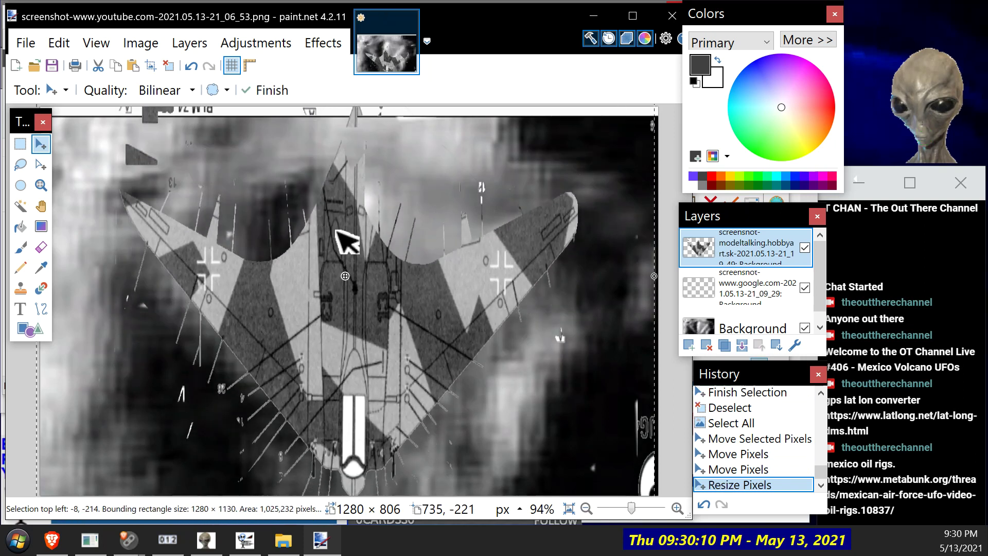
pyautogui.moveTo(442, 296); pyautogui.dragTo(259, 263)
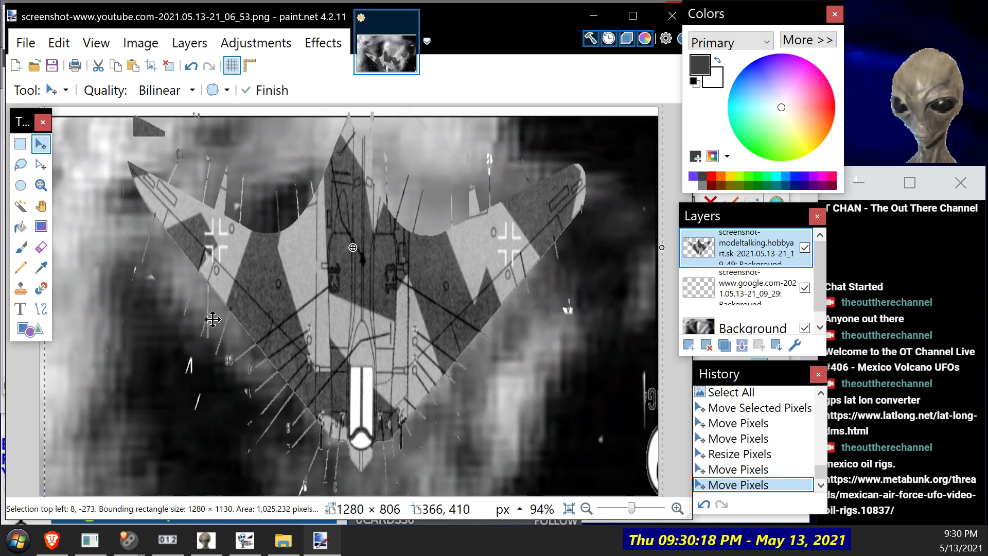
pyautogui.moveTo(267, 304); pyautogui.dragTo(293, 288)
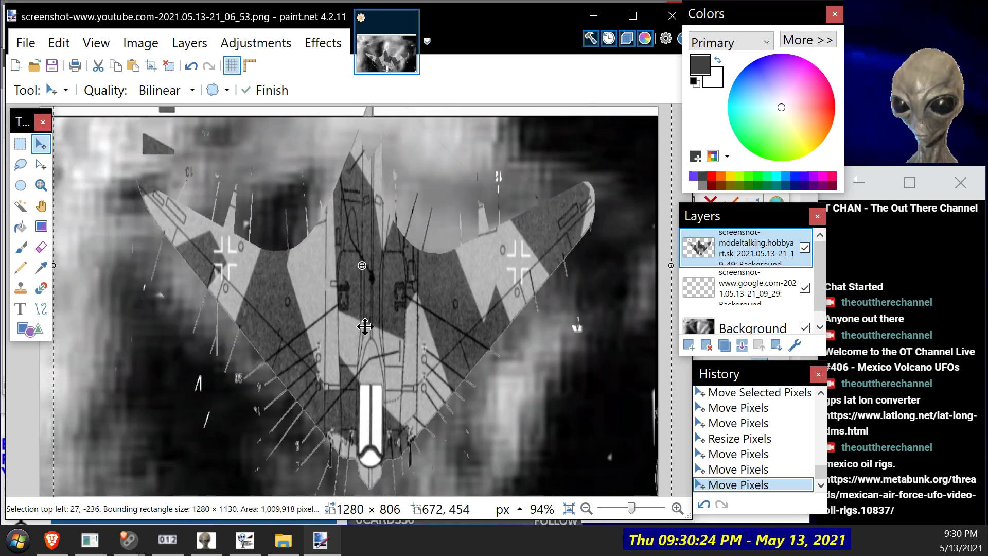
# Step: Widen the aircraft layer to about 1388 × 1130 pixels and reposition it to a top-left of about -59, -294
pyautogui.click(87, 43)
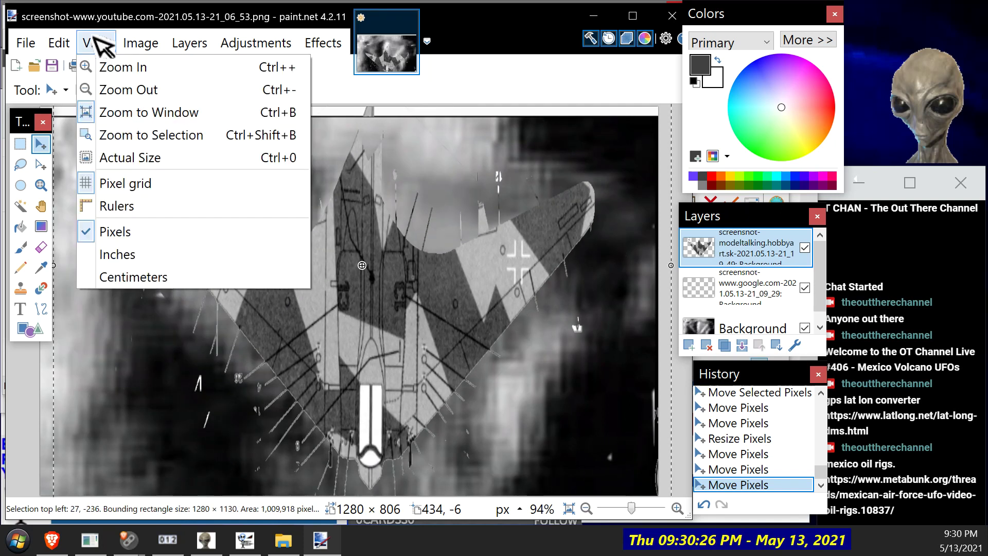
pyautogui.click(109, 88)
pyautogui.click(96, 45)
pyautogui.click(109, 87)
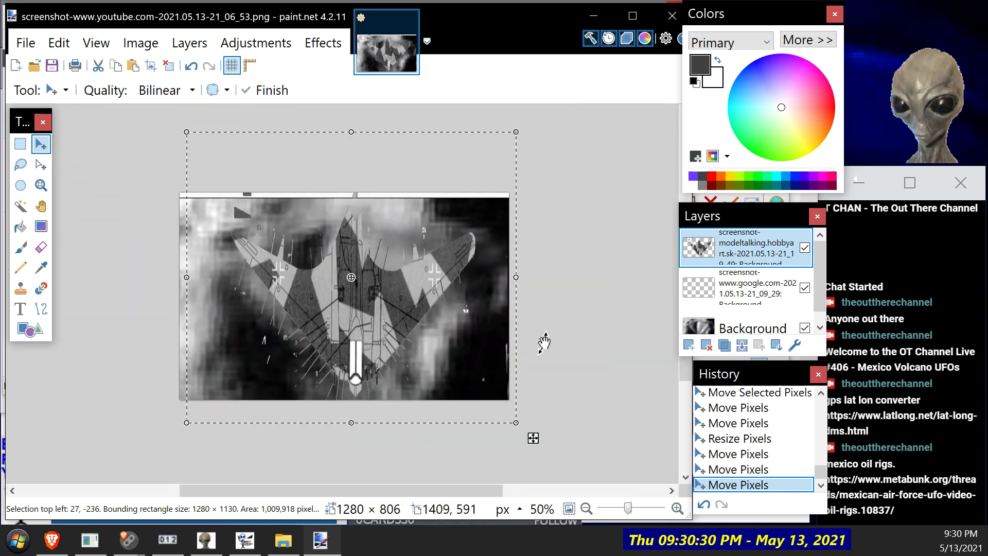
pyautogui.moveTo(510, 316)
pyautogui.mouseDown()
pyautogui.moveTo(534, 313)
pyautogui.moveTo(490, 329)
pyautogui.moveTo(506, 321)
pyautogui.mouseUp()
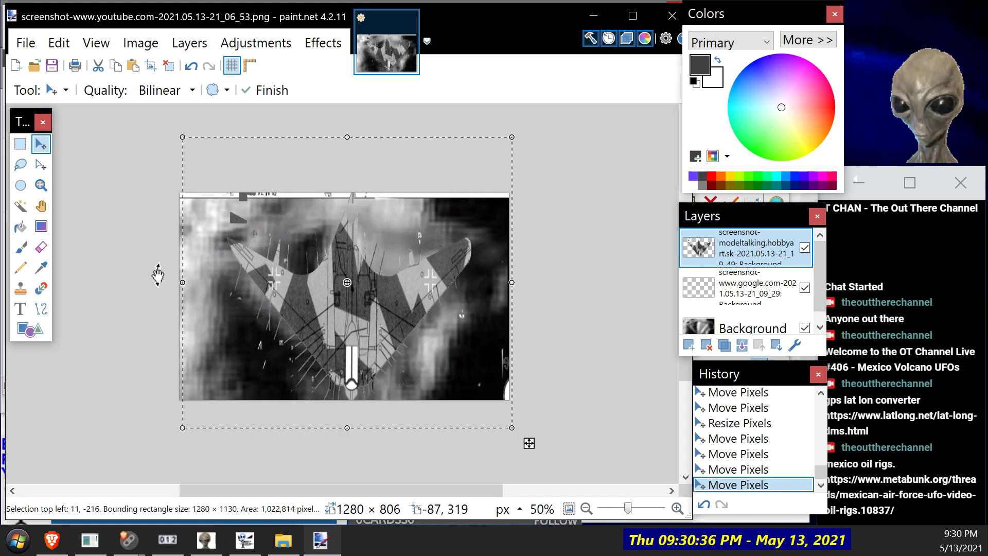
pyautogui.moveTo(184, 271); pyautogui.dragTo(157, 273)
pyautogui.moveTo(338, 349); pyautogui.dragTo(338, 326)
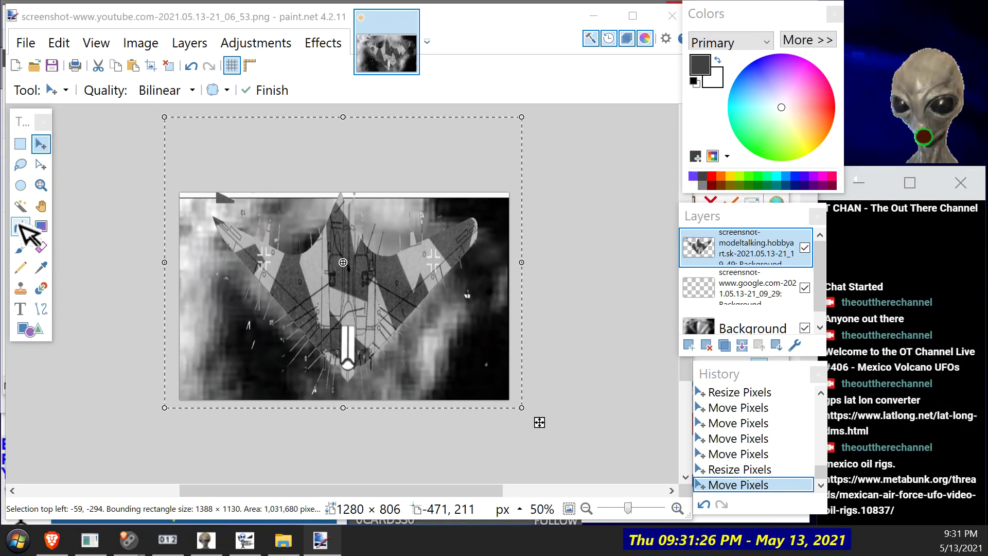
# Step: Try a line about 126 px long beside the aircraft's nose with brush width 6, and undo it
pyautogui.click(21, 247)
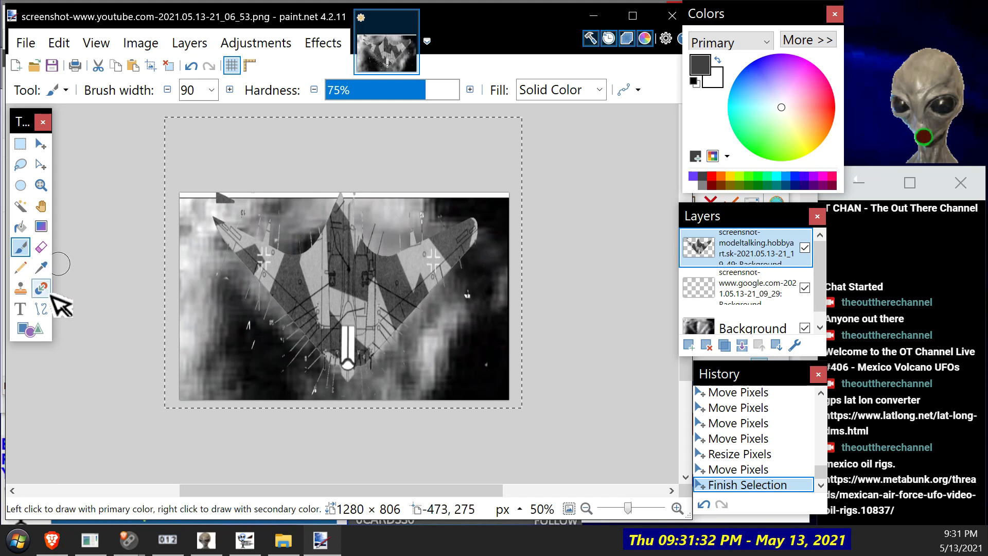
pyautogui.click(41, 309)
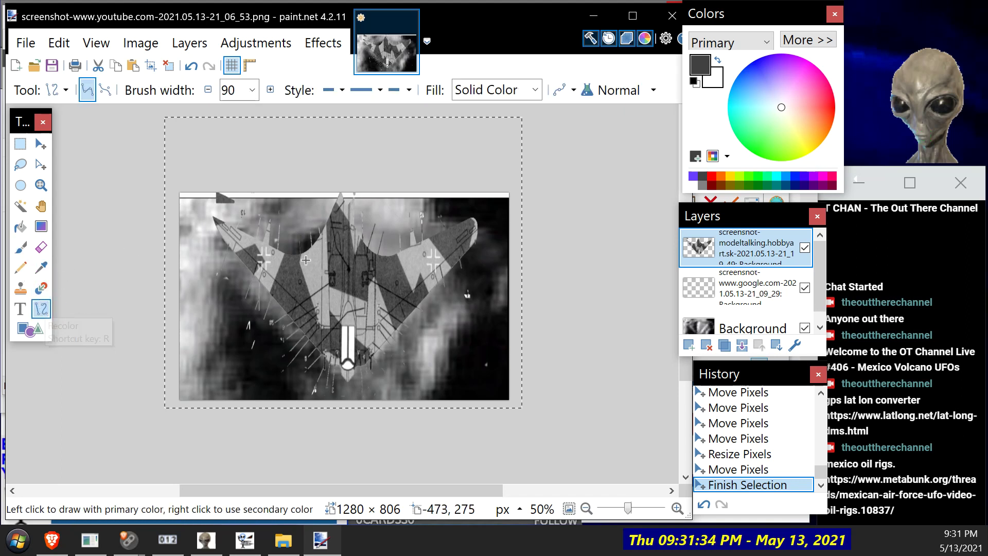
pyautogui.moveTo(347, 210); pyautogui.dragTo(378, 220)
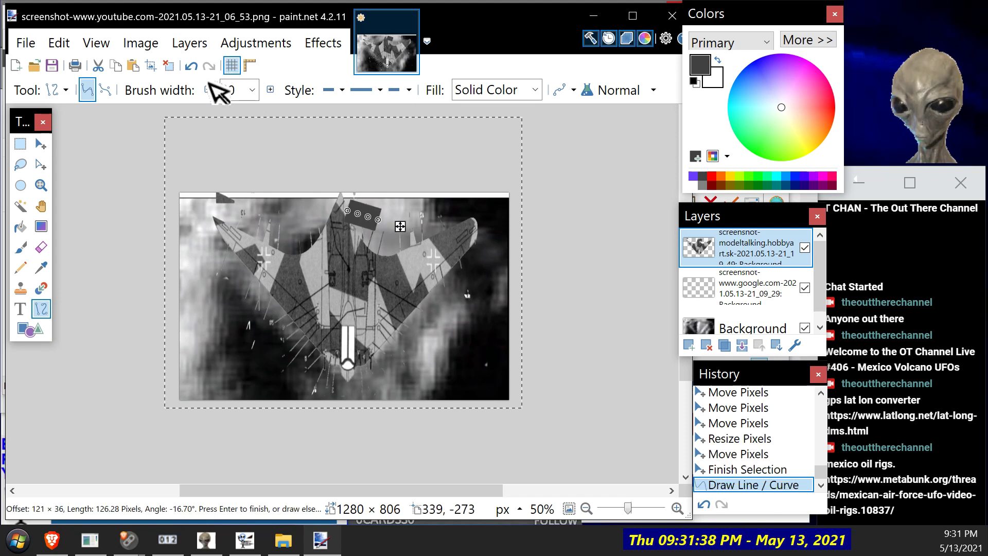
pyautogui.click(253, 91)
pyautogui.scroll(9, 261, 98)
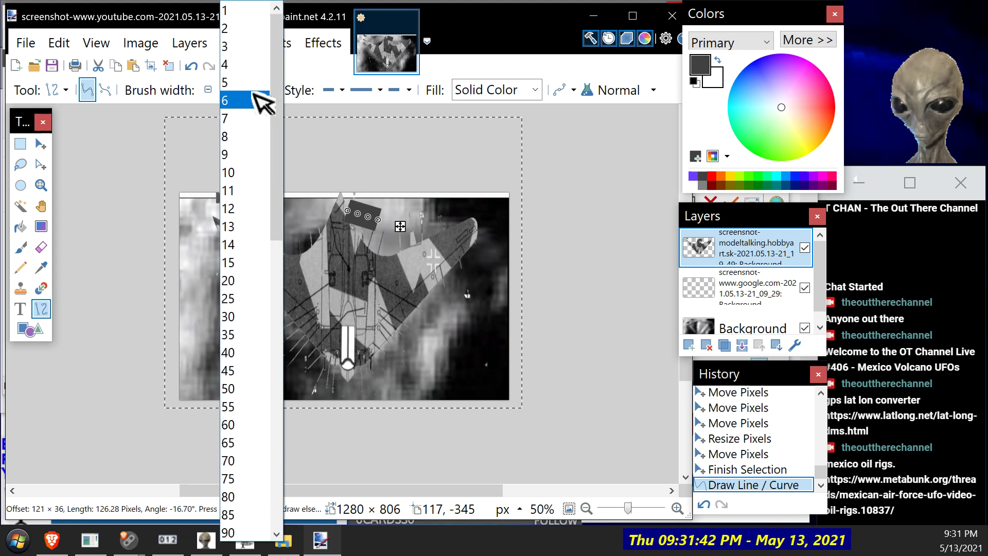
pyautogui.click(253, 94)
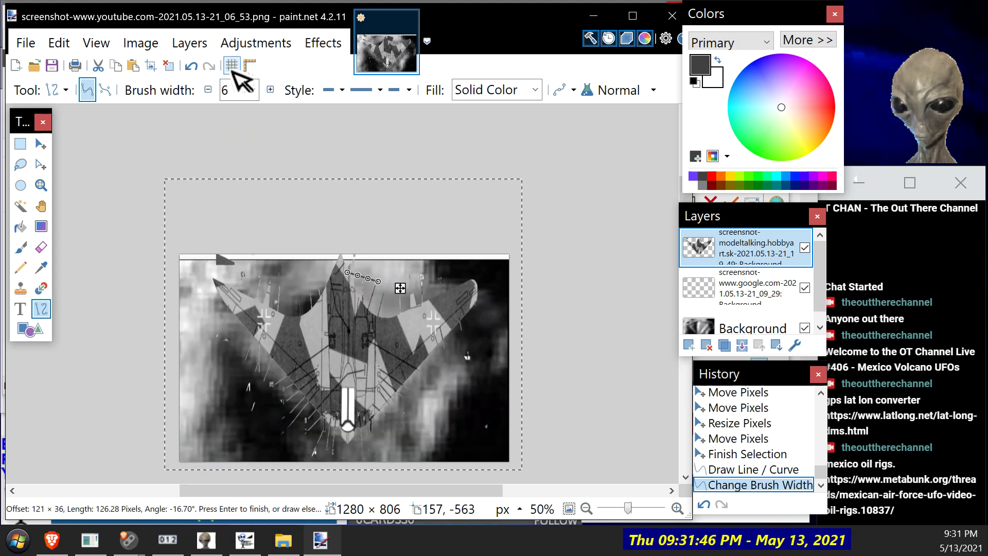
pyautogui.click(192, 66)
pyautogui.click(193, 66)
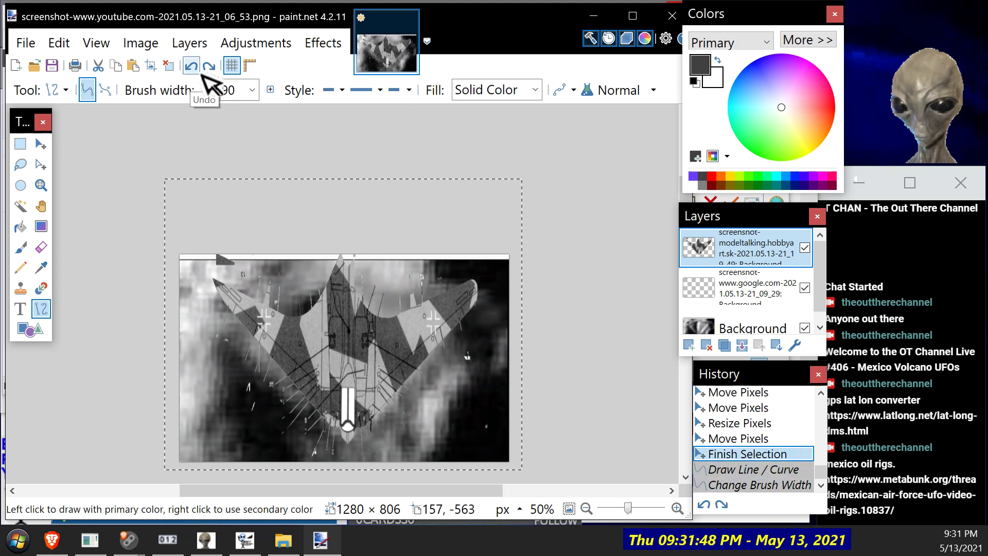
# Step: Draw a line about 402 px long from the aircraft's nose toward the right wingtip and set its brush width to 5
pyautogui.moveTo(345, 270)
pyautogui.mouseDown()
pyautogui.moveTo(396, 294)
pyautogui.moveTo(444, 299)
pyautogui.mouseUp()
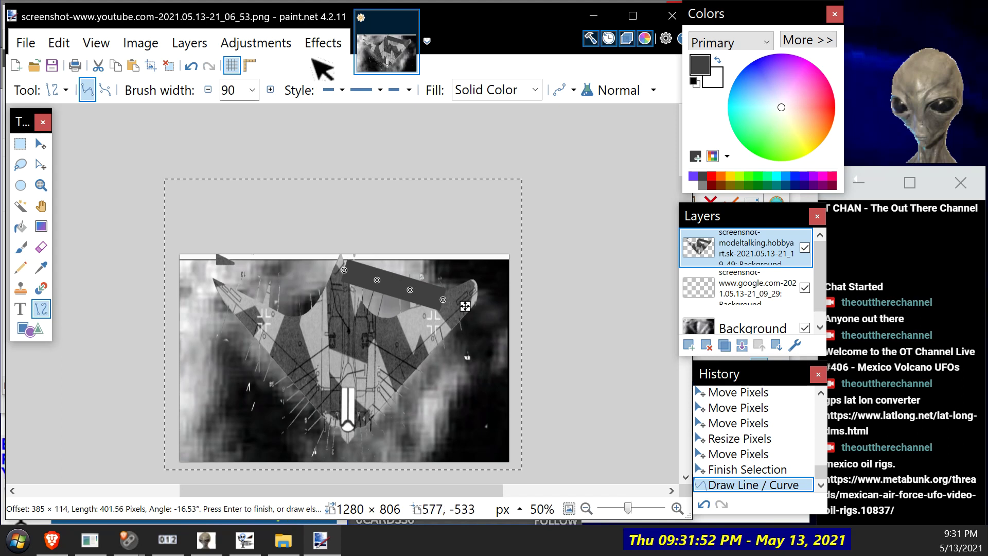
pyautogui.doubleClick(247, 88)
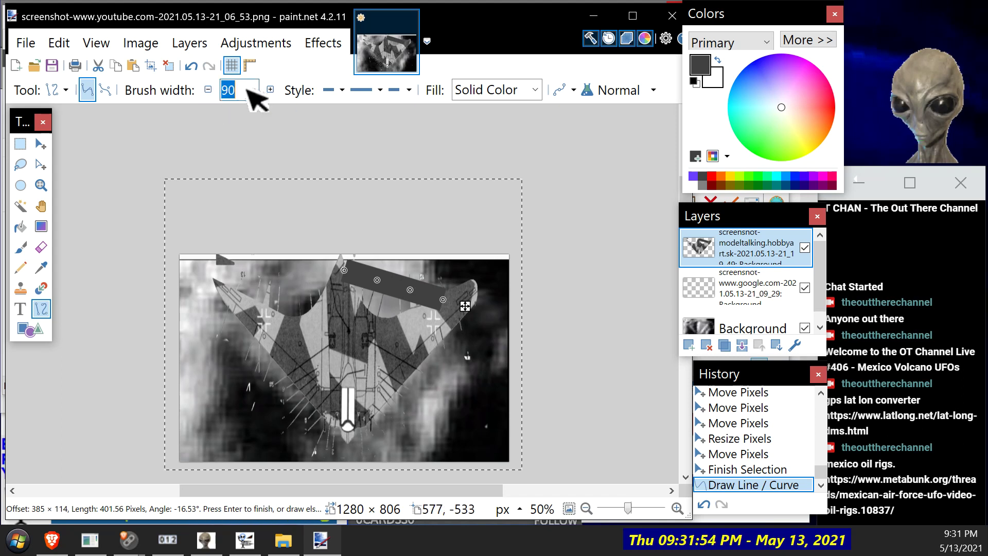
pyautogui.click(253, 89)
pyautogui.scroll(10, 253, 89)
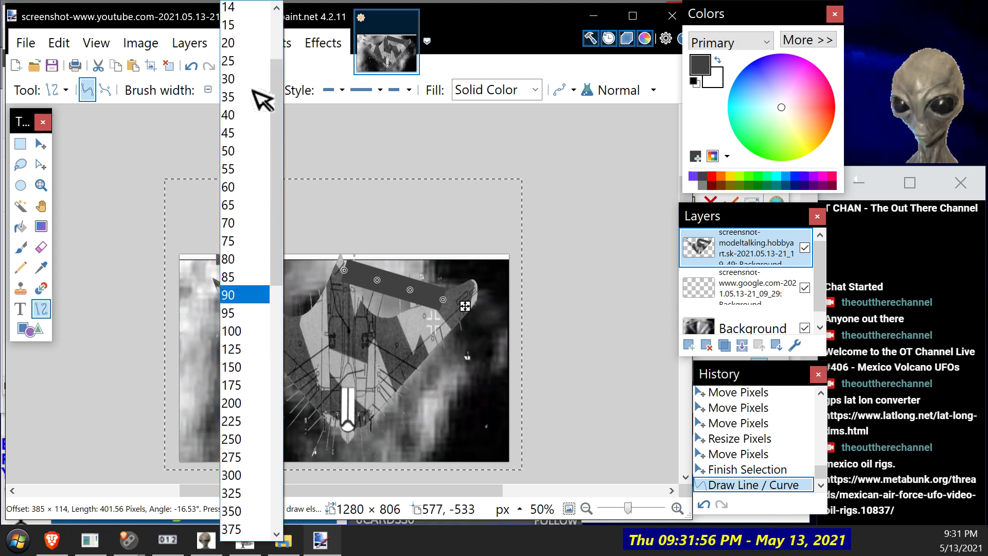
pyautogui.click(263, 82)
pyautogui.scroll(3, 261, 159)
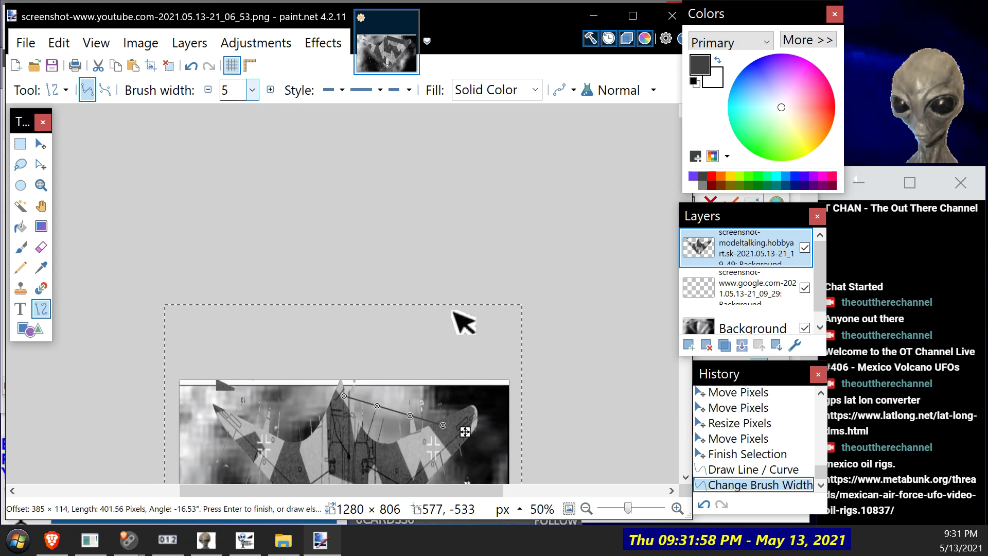
# Step: Finish the right-wing line and draw a curve about 514 px long from the aircraft's nose to beyond the left wingtip
pyautogui.scroll(-6, 486, 305)
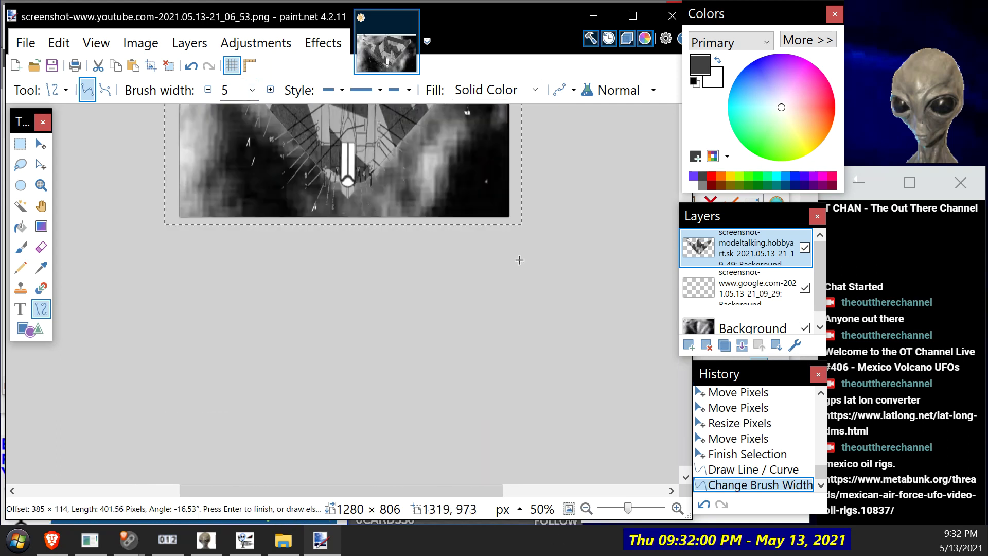
pyautogui.scroll(3, 519, 259)
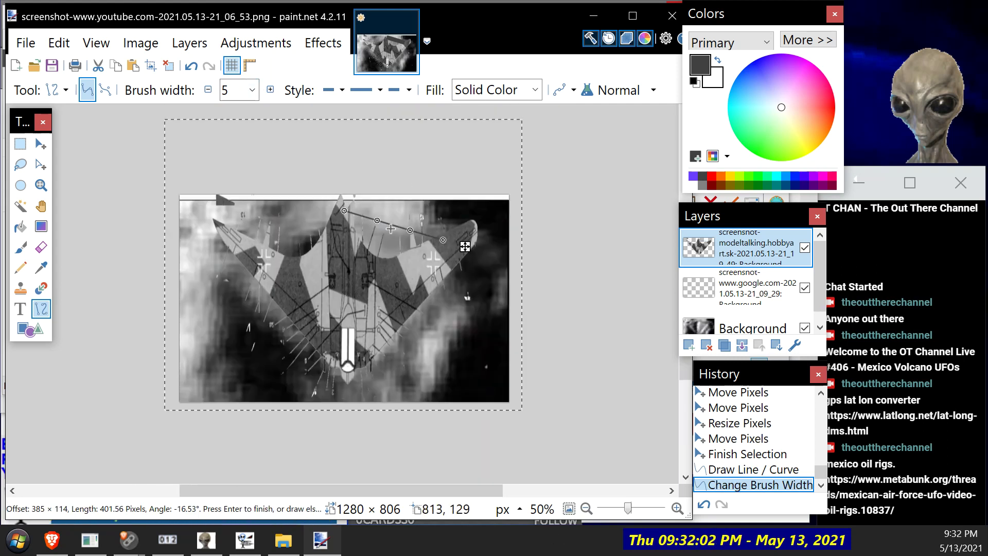
pyautogui.press('Return')
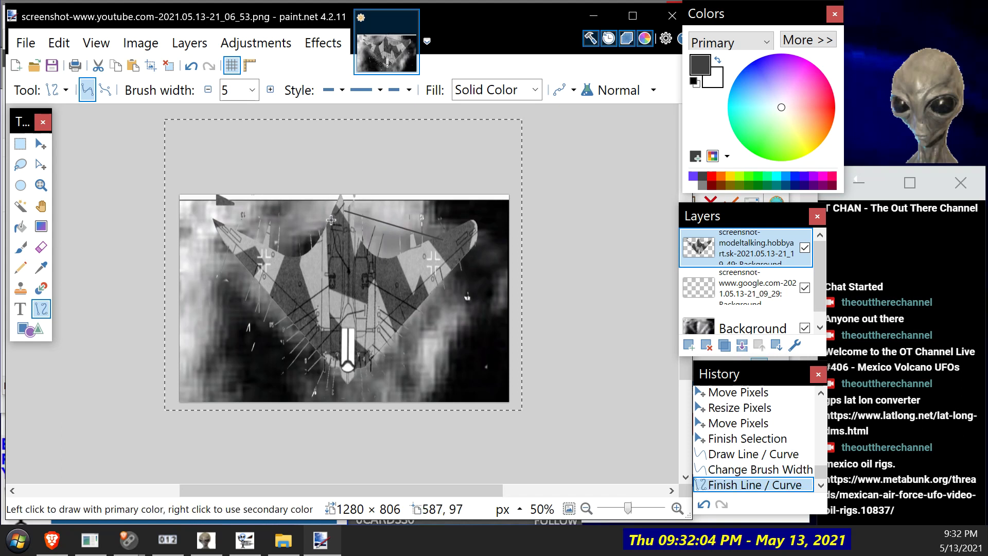
pyautogui.moveTo(326, 209)
pyautogui.mouseDown()
pyautogui.moveTo(275, 233)
pyautogui.moveTo(235, 232)
pyautogui.mouseUp()
pyautogui.moveTo(295, 216)
pyautogui.mouseDown()
pyautogui.moveTo(312, 229)
pyautogui.moveTo(203, 222)
pyautogui.mouseUp()
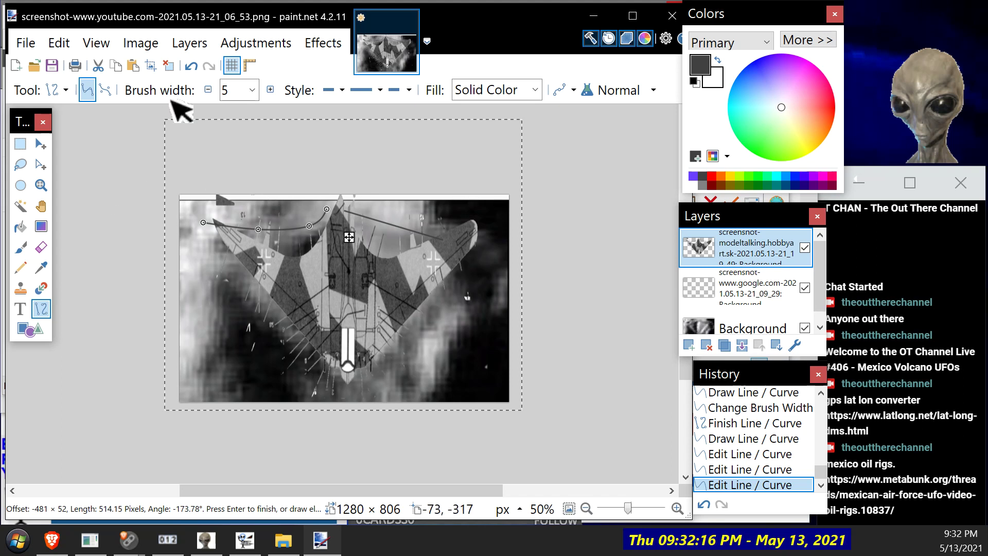
# Step: Undo both the left-wing curve and the right-wing line
pyautogui.click(197, 66)
pyautogui.click(201, 66)
pyautogui.click(201, 66)
pyautogui.click(201, 65)
pyautogui.click(200, 66)
pyautogui.click(201, 66)
pyautogui.click(201, 66)
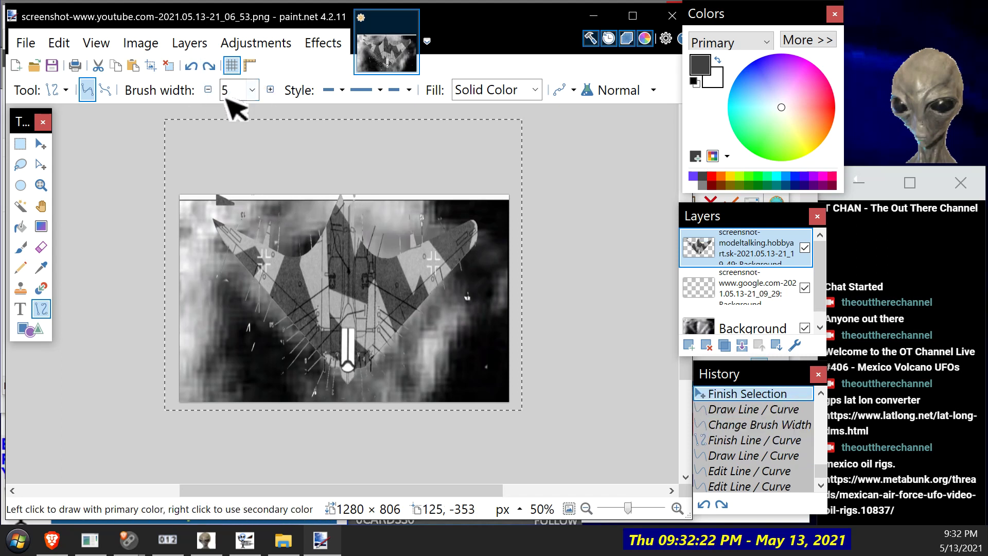
# Step: Draw a line about 433 px long from the aircraft's nose toward the right wingtip and bend it into a sagging curve
pyautogui.moveTo(343, 216)
pyautogui.mouseDown()
pyautogui.moveTo(415, 241)
pyautogui.moveTo(451, 234)
pyautogui.mouseUp()
pyautogui.moveTo(366, 223); pyautogui.dragTo(362, 235)
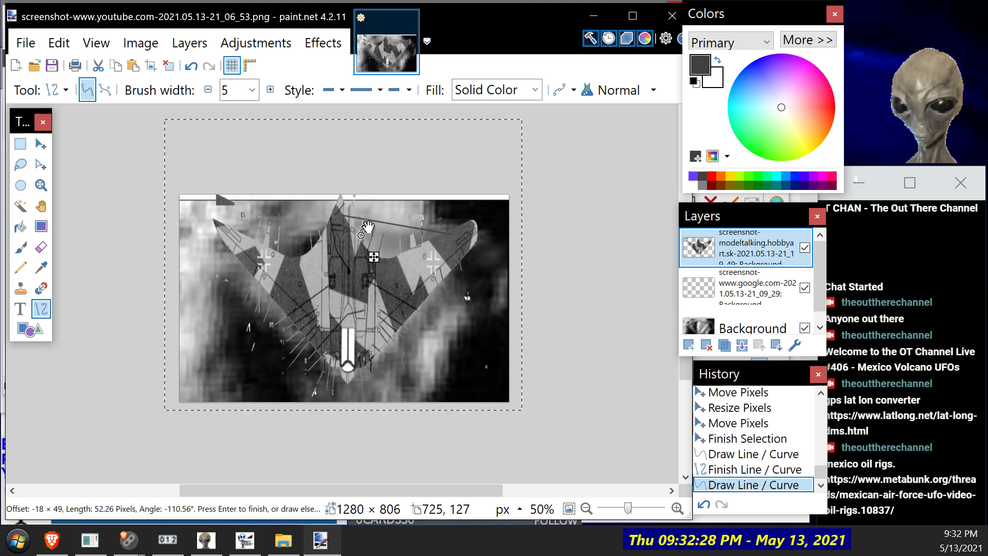
pyautogui.click(191, 66)
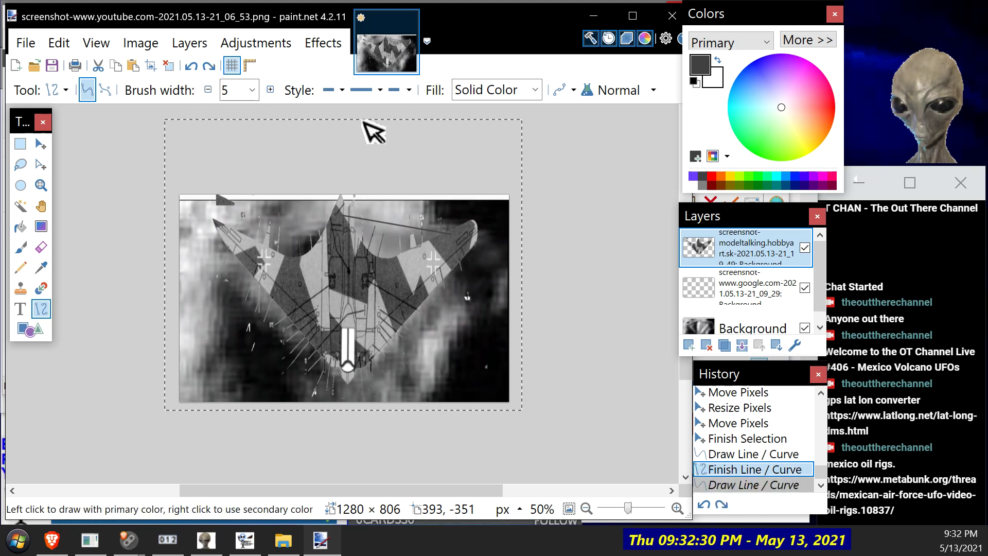
pyautogui.click(191, 66)
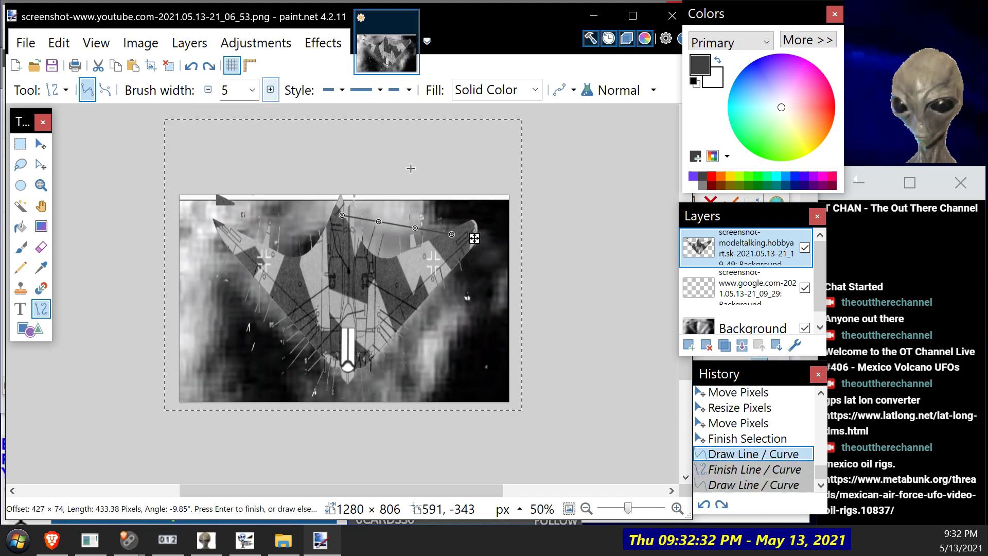
pyautogui.moveTo(378, 222); pyautogui.dragTo(423, 229)
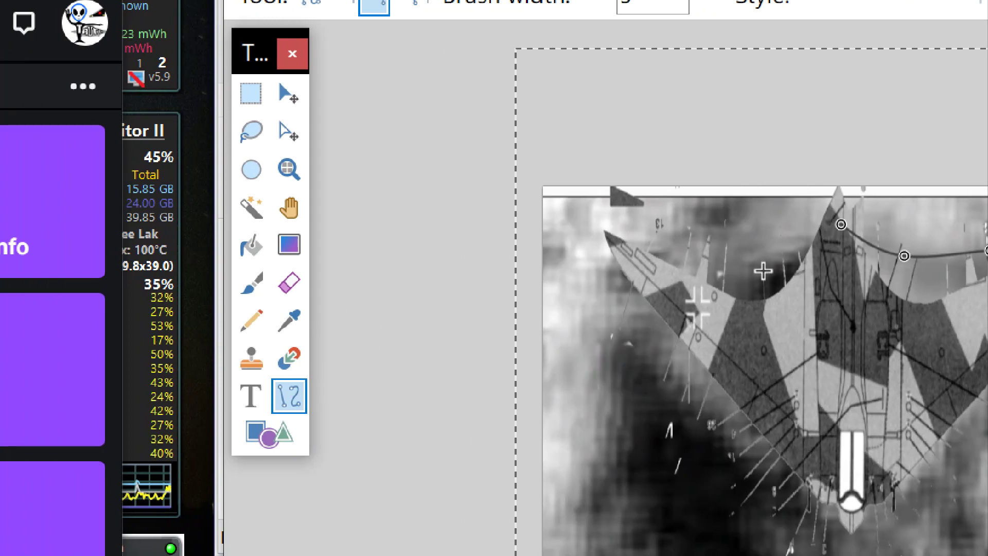
# Step: Draw a line about 484 px long from beside the nose to the left wingtip and bend it downward
pyautogui.moveTo(776, 254)
pyautogui.mouseDown()
pyautogui.moveTo(687, 268)
pyautogui.moveTo(596, 234)
pyautogui.mouseUp()
pyautogui.moveTo(668, 235); pyautogui.dragTo(663, 249)
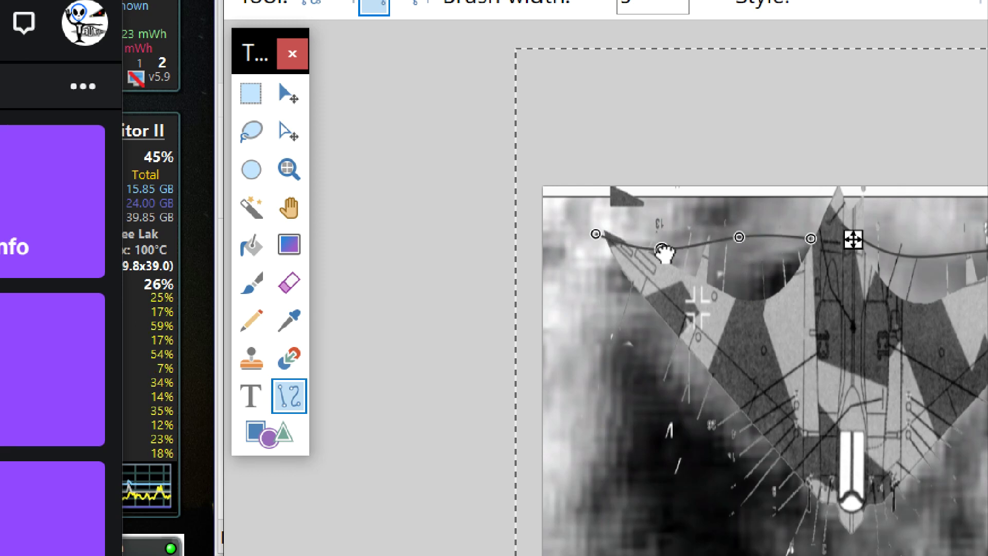
pyautogui.moveTo(739, 238); pyautogui.dragTo(728, 281)
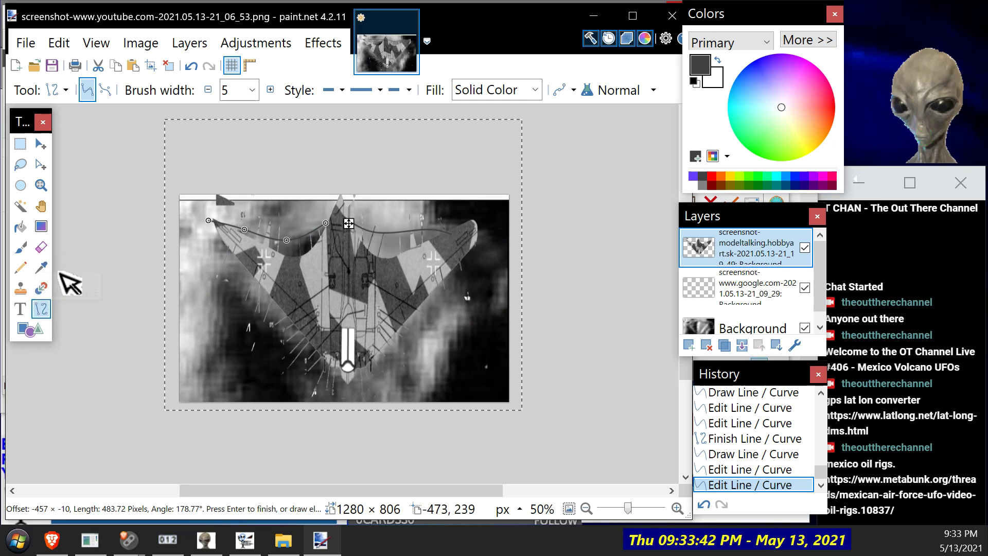
# Step: Finish the left-wing curve and set the paintbrush width to 40
pyautogui.click(21, 227)
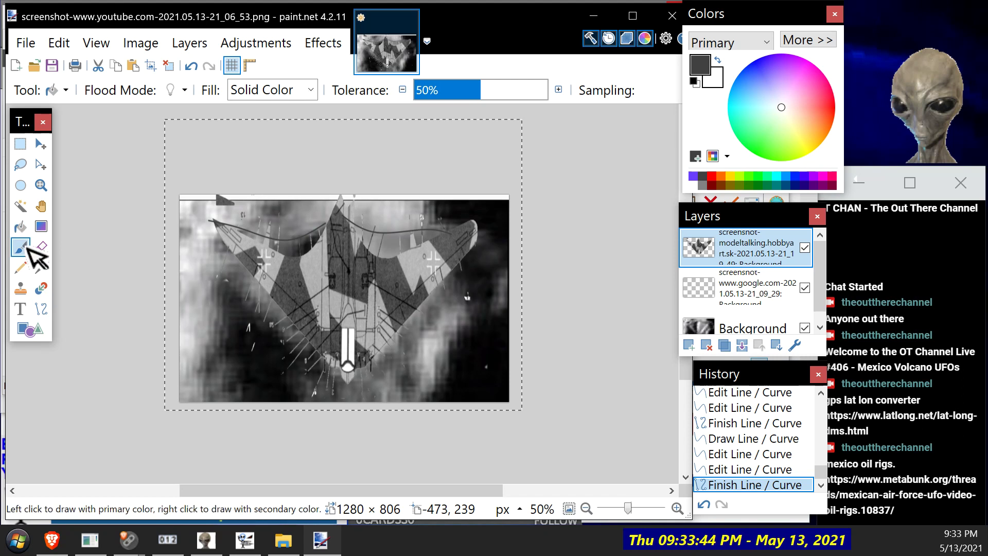
pyautogui.click(23, 248)
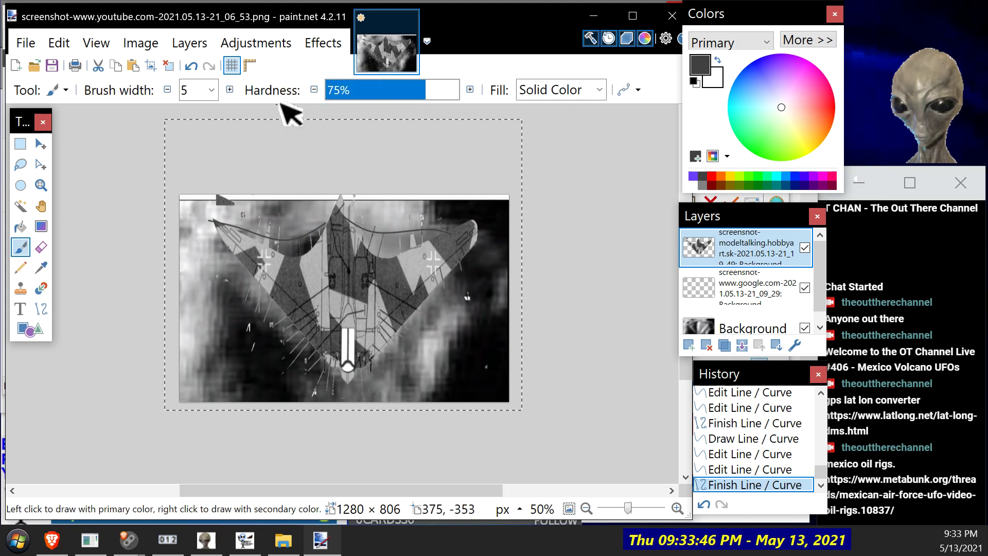
pyautogui.click(211, 90)
pyautogui.click(219, 270)
pyautogui.press('BackSpace')
pyautogui.write('40')
pyautogui.press('Return')
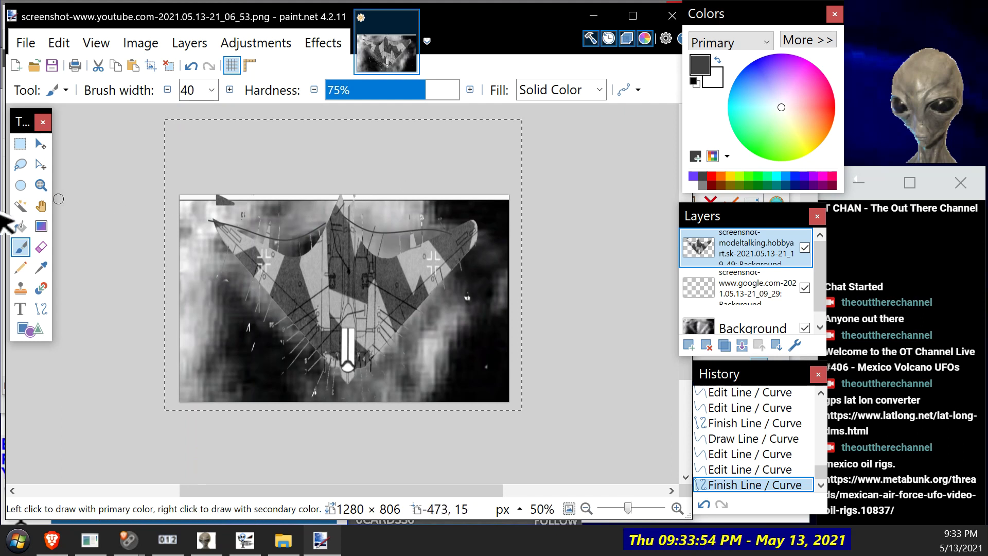
# Step: Flood-fill two spots below the left-wing curve with dark grey at 50% tolerance
pyautogui.click(20, 227)
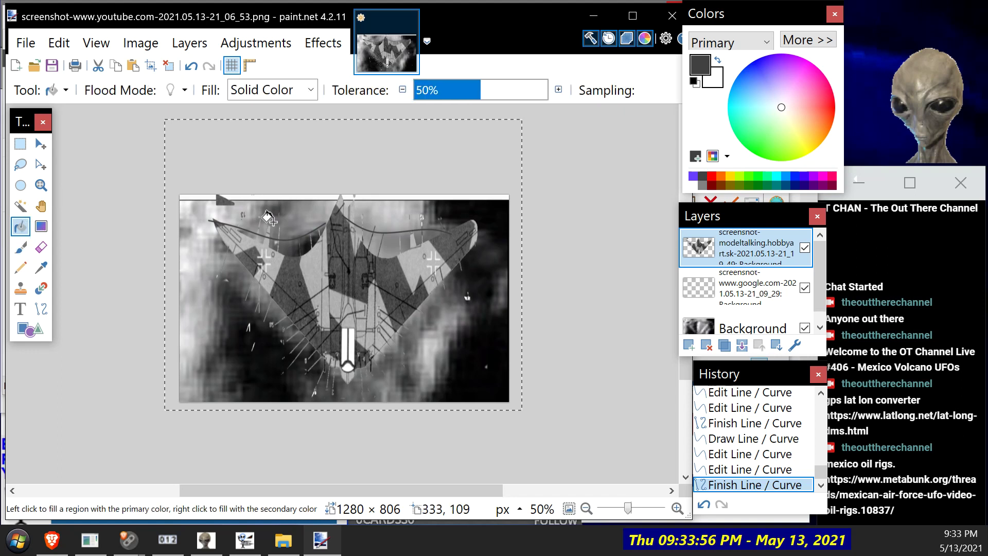
pyautogui.click(288, 244)
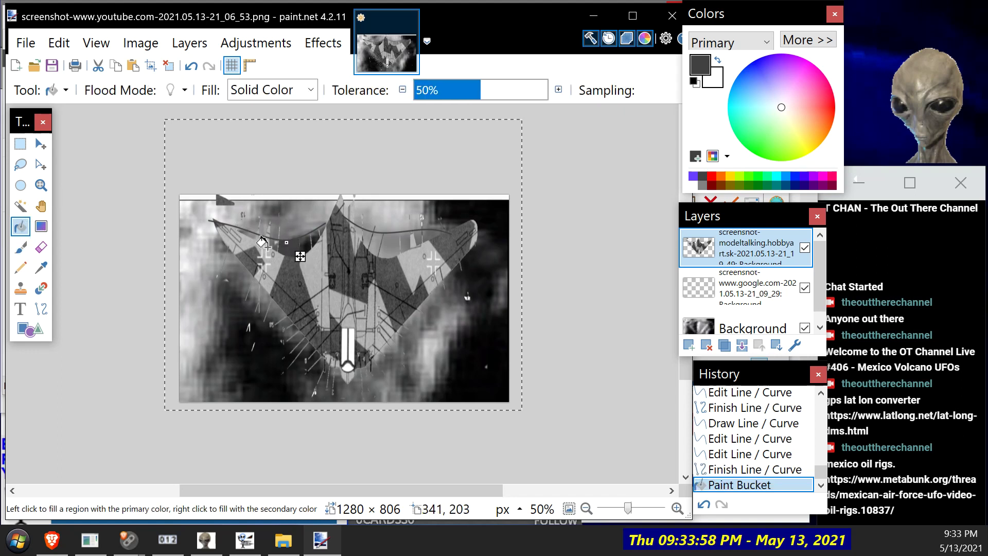
pyautogui.click(270, 248)
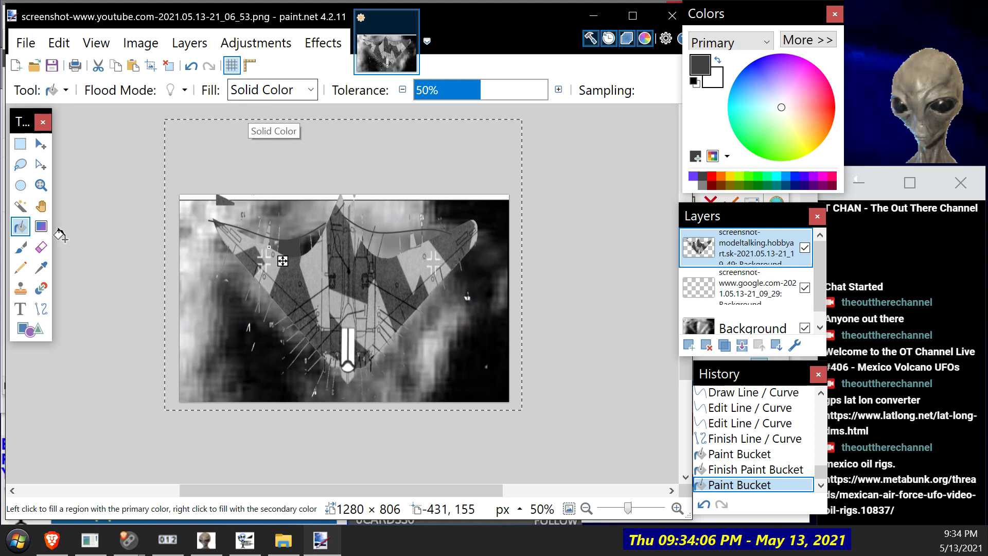
# Step: Paint a dark grey band across the upper edge of both wings with a paintbrush width of 100
pyautogui.click(20, 247)
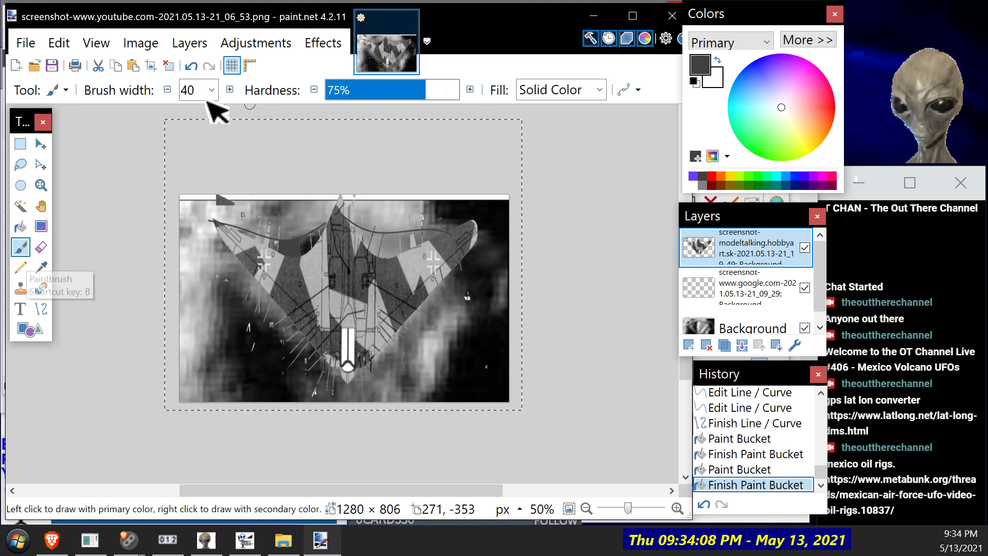
pyautogui.click(211, 92)
pyautogui.click(200, 223)
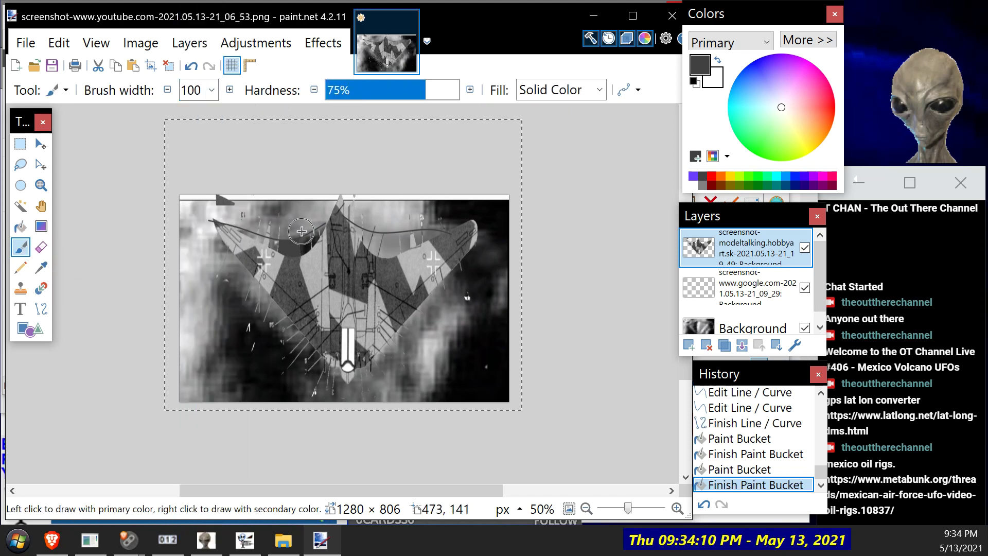
pyautogui.click(292, 251)
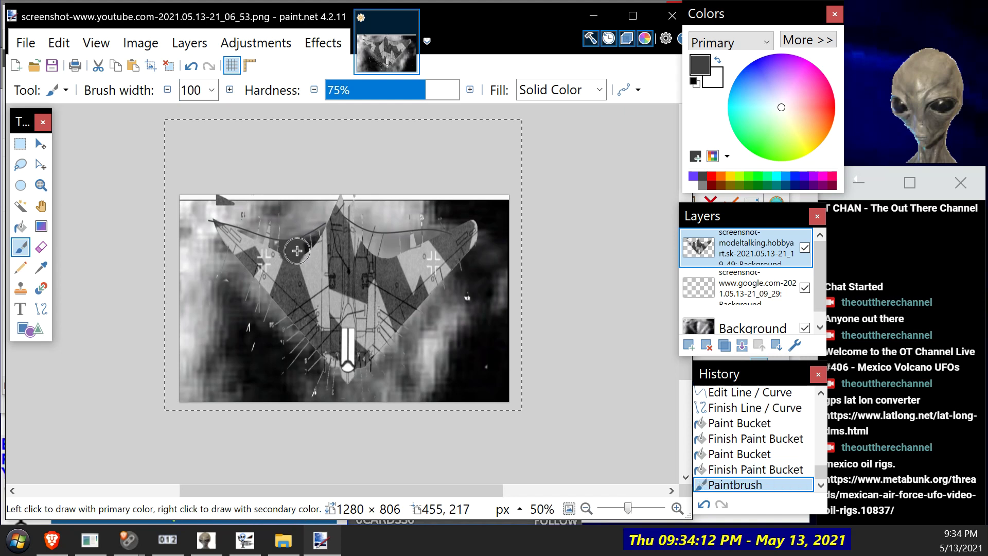
pyautogui.click(296, 251)
pyautogui.moveTo(302, 249)
pyautogui.mouseDown()
pyautogui.moveTo(330, 231)
pyautogui.moveTo(297, 247)
pyautogui.mouseUp()
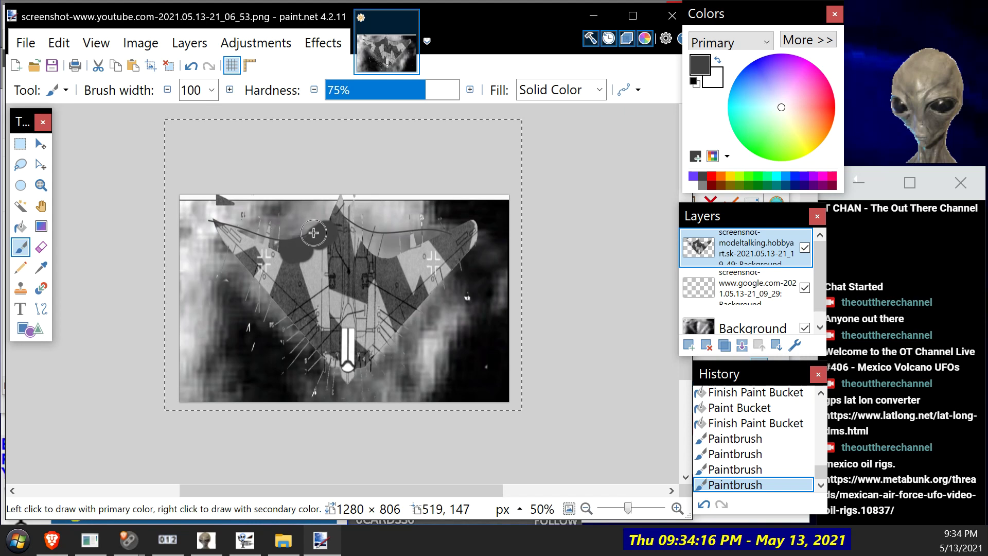
pyautogui.moveTo(272, 246); pyautogui.dragTo(215, 227)
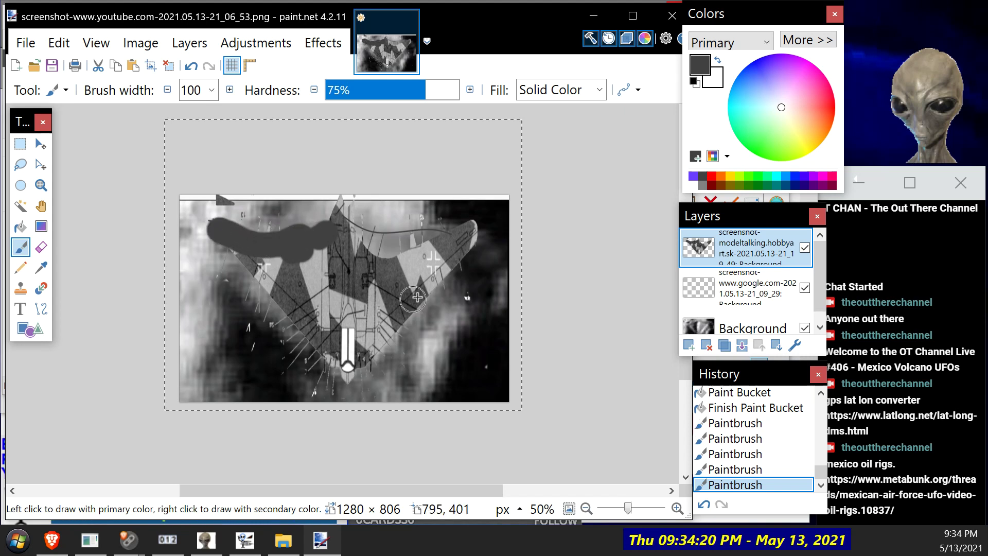
pyautogui.moveTo(360, 238); pyautogui.dragTo(456, 236)
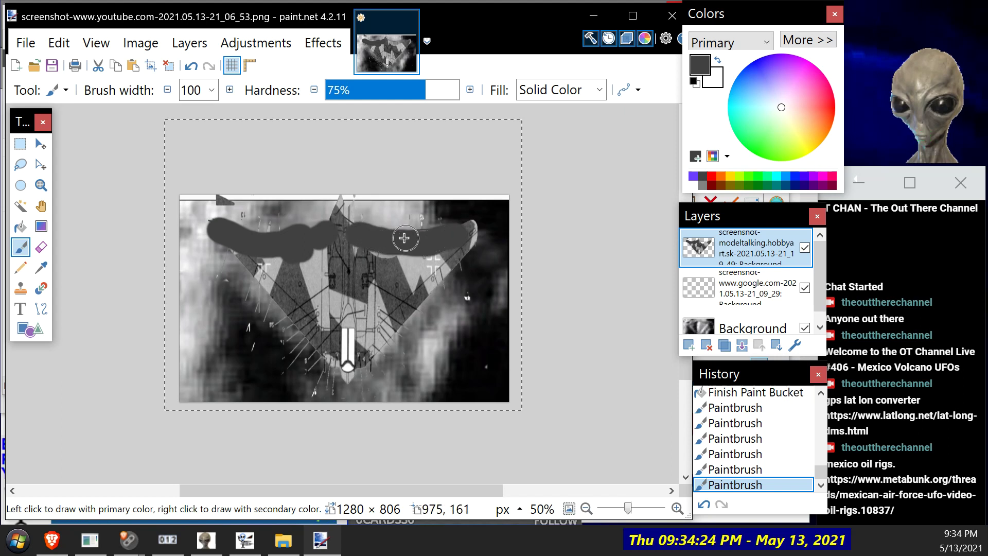
pyautogui.moveTo(334, 250)
pyautogui.mouseDown()
pyautogui.moveTo(391, 249)
pyautogui.moveTo(433, 236)
pyautogui.moveTo(263, 244)
pyautogui.mouseUp()
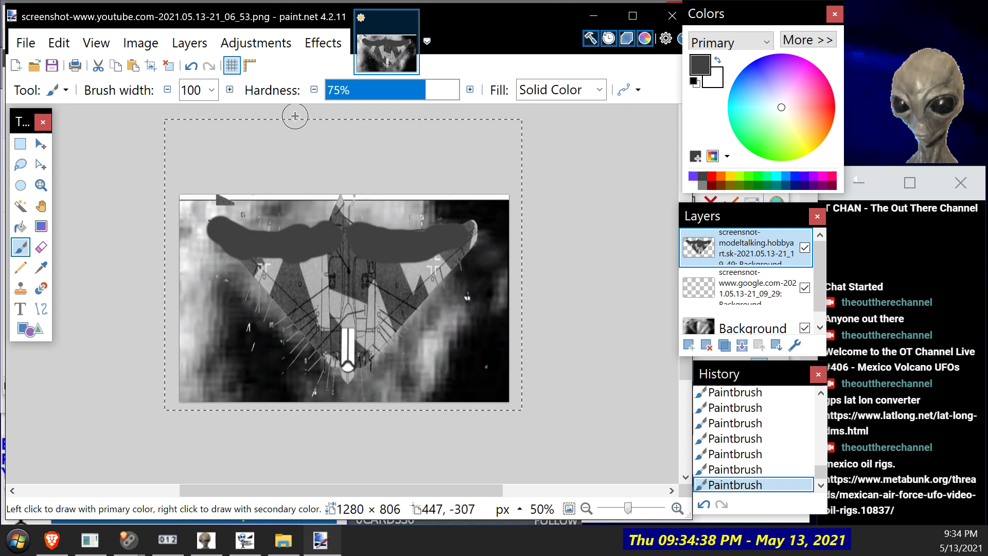
# Step: Set the opacity of the aircraft layer to 111
pyautogui.click(190, 43)
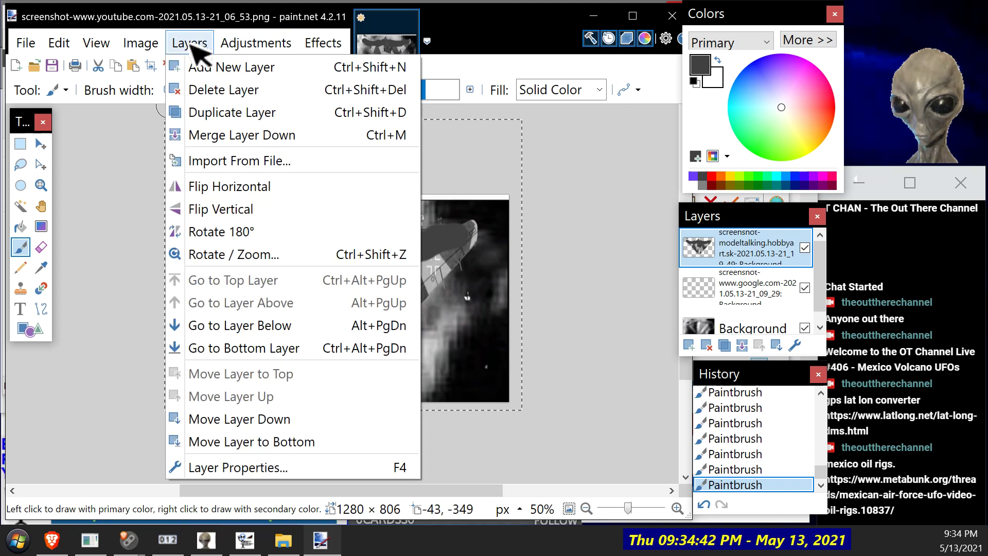
pyautogui.click(248, 468)
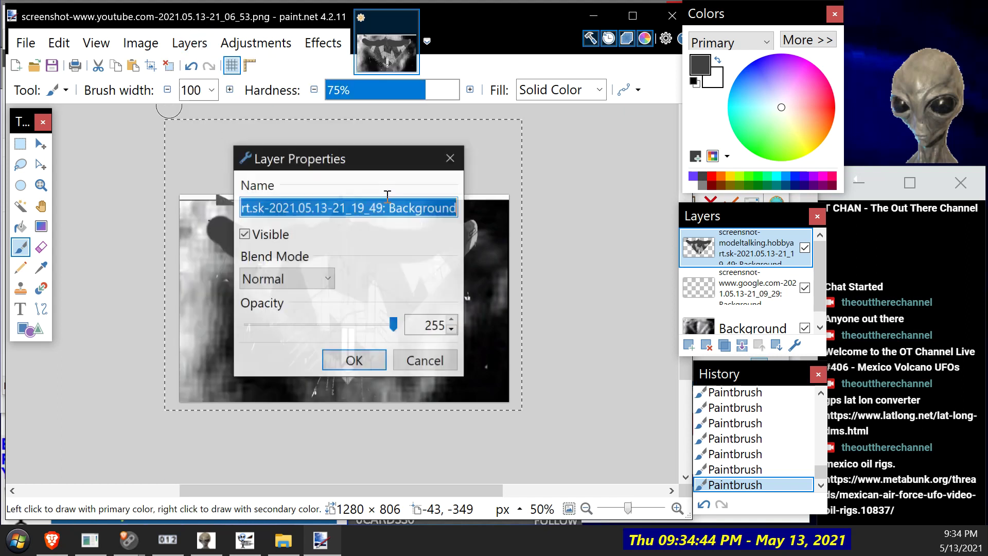
pyautogui.moveTo(337, 163); pyautogui.dragTo(633, 105)
pyautogui.moveTo(691, 264); pyautogui.dragTo(545, 272)
pyautogui.click(651, 272)
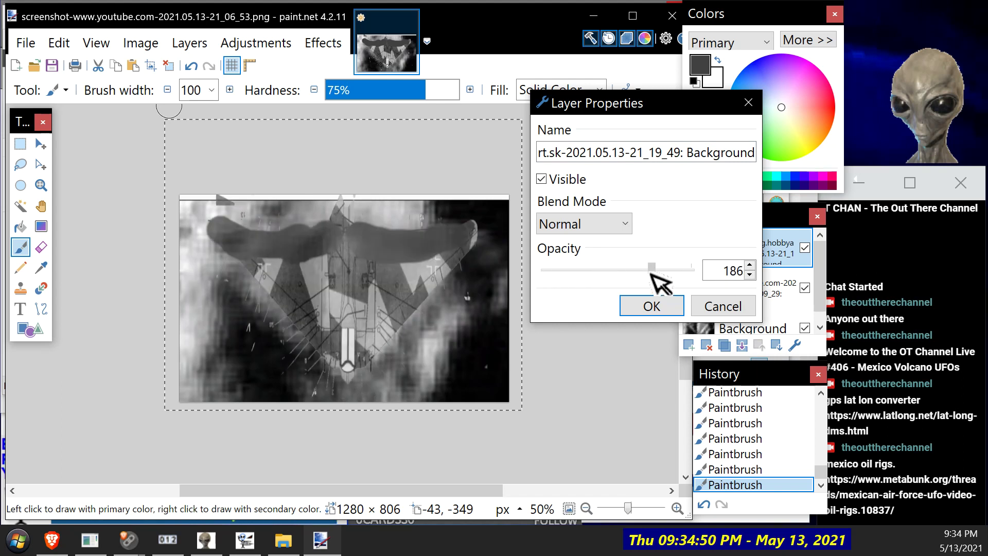
pyautogui.moveTo(680, 271); pyautogui.dragTo(605, 298)
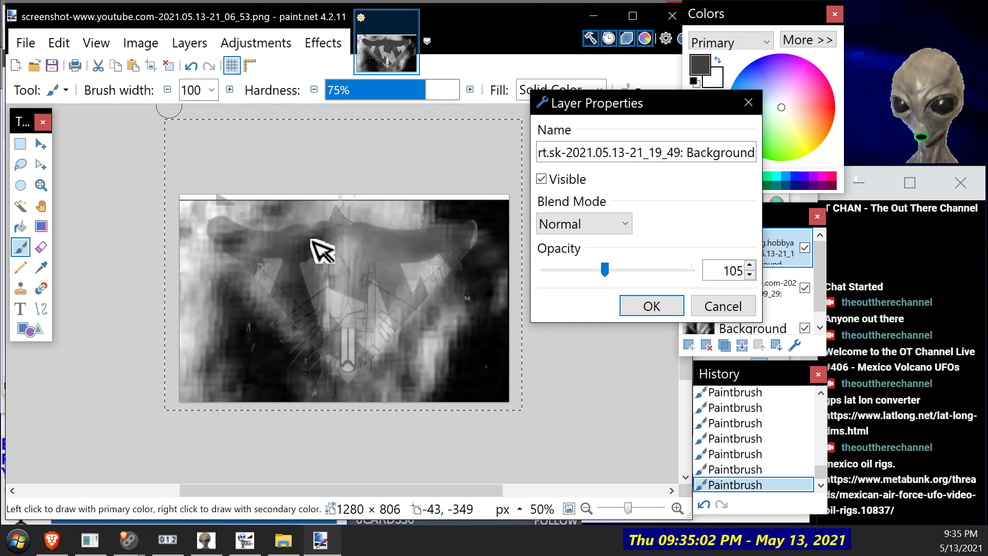
pyautogui.moveTo(605, 264)
pyautogui.mouseDown()
pyautogui.moveTo(666, 269)
pyautogui.moveTo(609, 278)
pyautogui.moveTo(618, 275)
pyautogui.mouseUp()
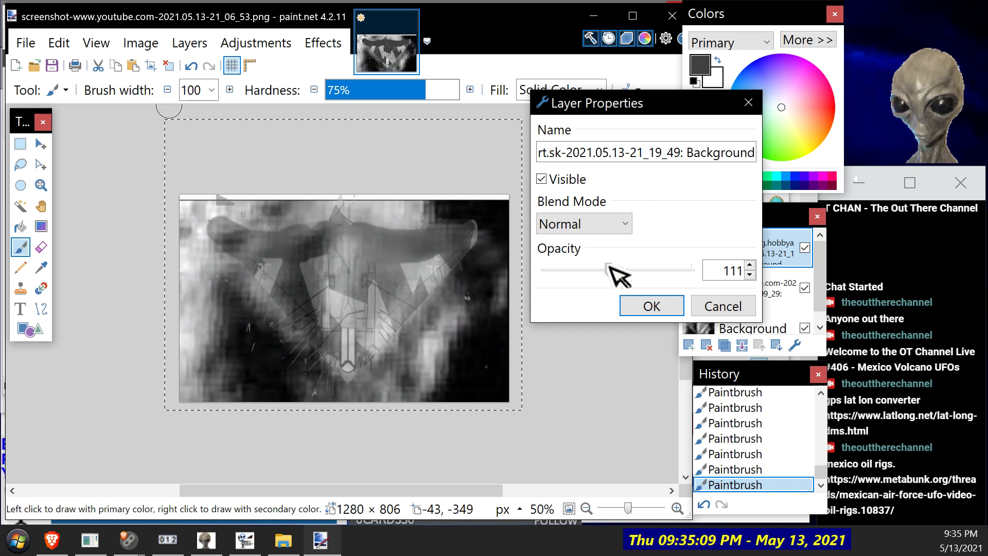
pyautogui.click(652, 306)
# Step: Tilt the aircraft layer with Rotate / Zoom, using roll and rotate values of 0.00, -109.45 and 34.99
pyautogui.click(190, 42)
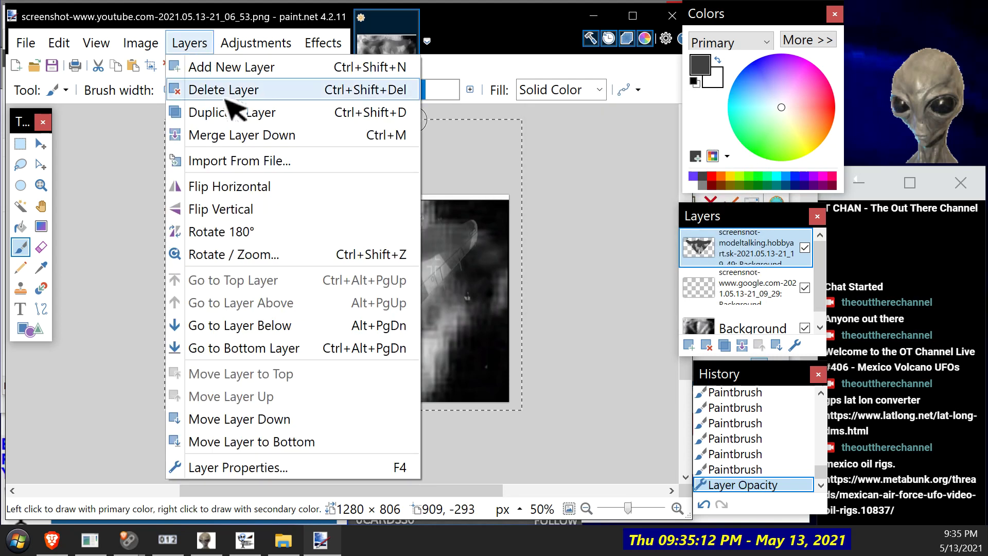
pyautogui.click(236, 262)
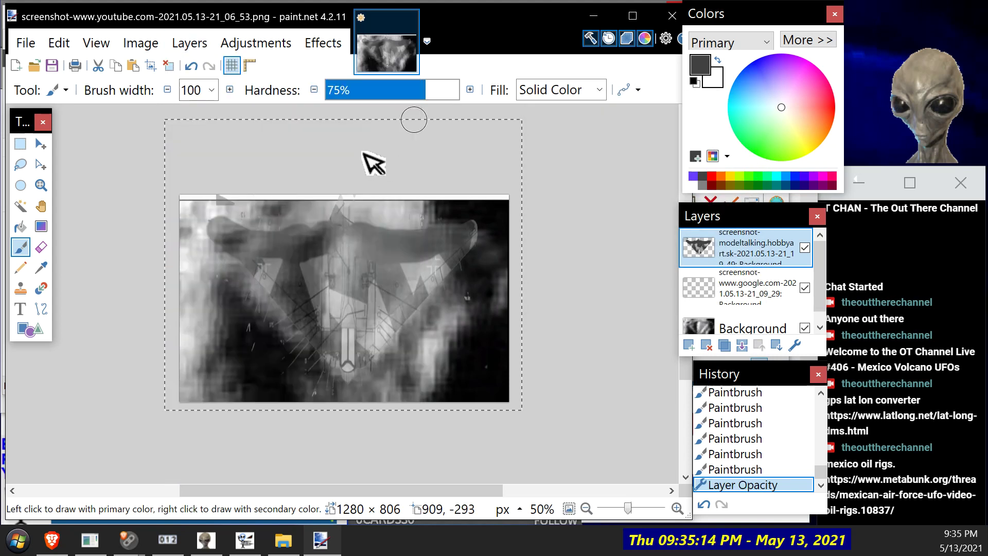
pyautogui.moveTo(322, 100); pyautogui.dragTo(652, 110)
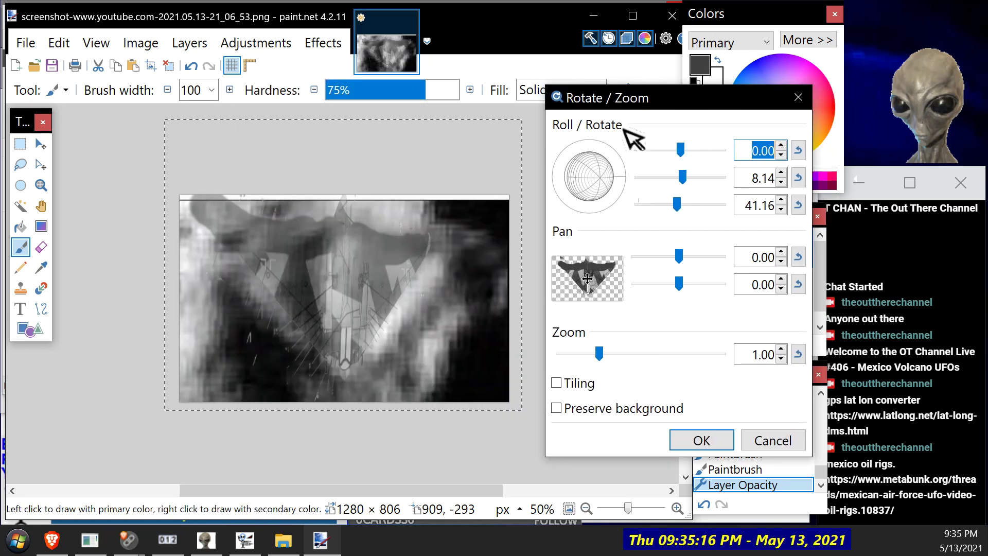
pyautogui.moveTo(592, 189); pyautogui.dragTo(577, 180)
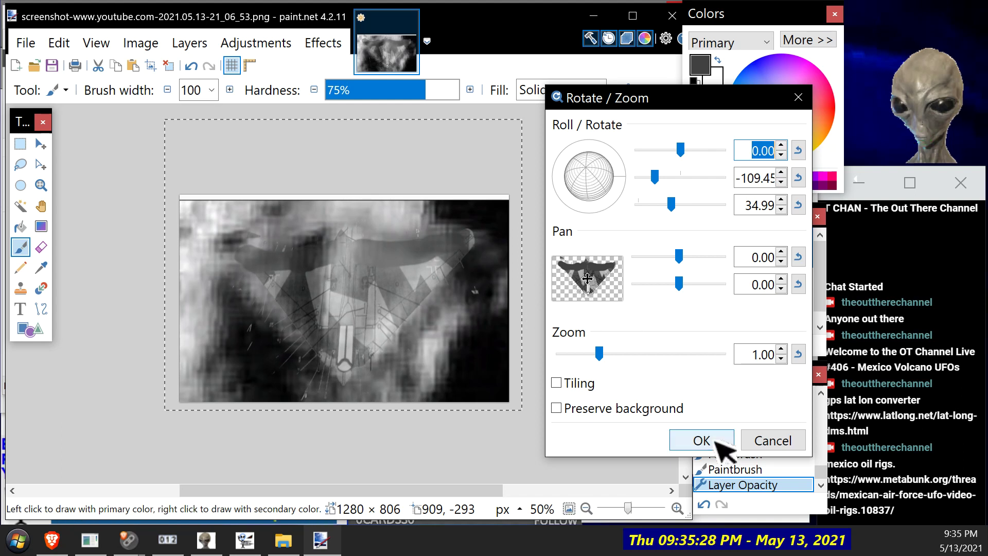
pyautogui.click(695, 441)
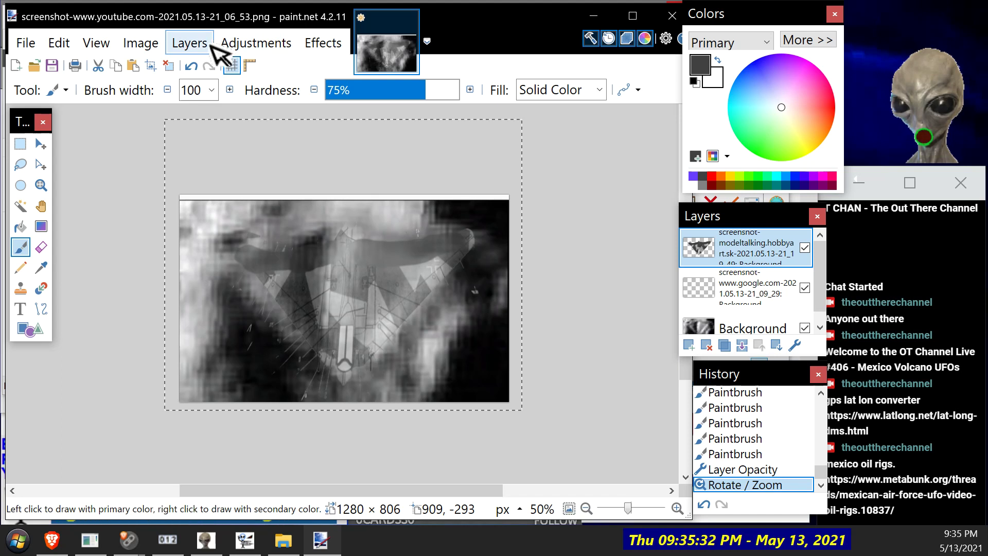
# Step: Set the opacity of the aircraft layer to 255
pyautogui.click(191, 44)
pyautogui.click(262, 469)
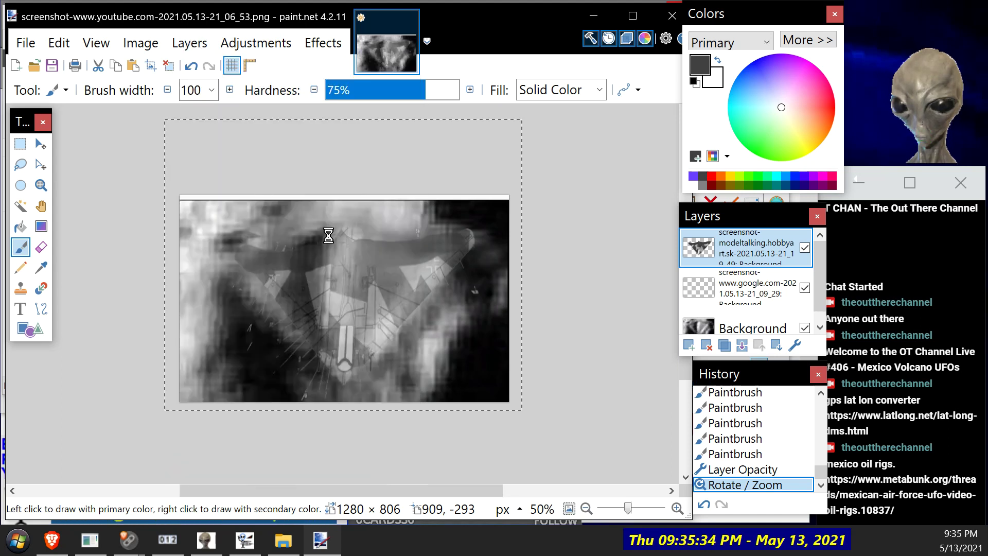
pyautogui.moveTo(589, 254); pyautogui.dragTo(656, 267)
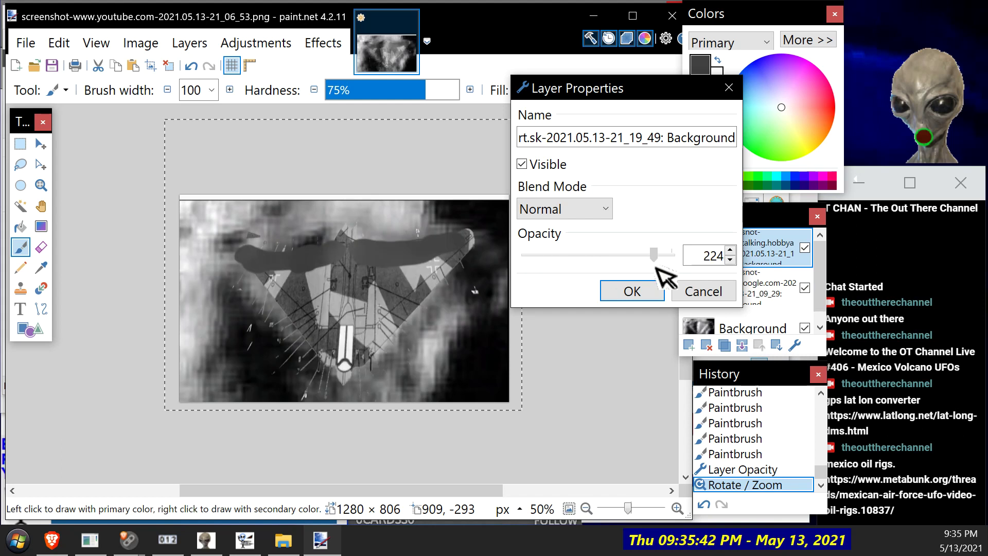
pyautogui.moveTo(568, 269)
pyautogui.mouseDown()
pyautogui.moveTo(601, 281)
pyautogui.moveTo(682, 276)
pyautogui.moveTo(484, 285)
pyautogui.moveTo(654, 284)
pyautogui.moveTo(592, 297)
pyautogui.moveTo(734, 304)
pyautogui.moveTo(565, 300)
pyautogui.moveTo(646, 287)
pyautogui.moveTo(722, 301)
pyautogui.mouseUp()
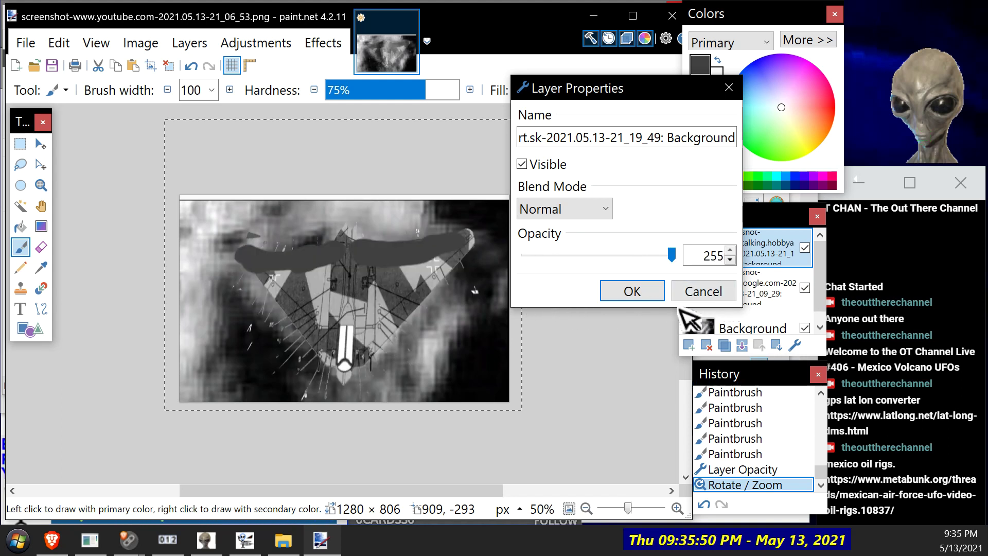
pyautogui.click(617, 297)
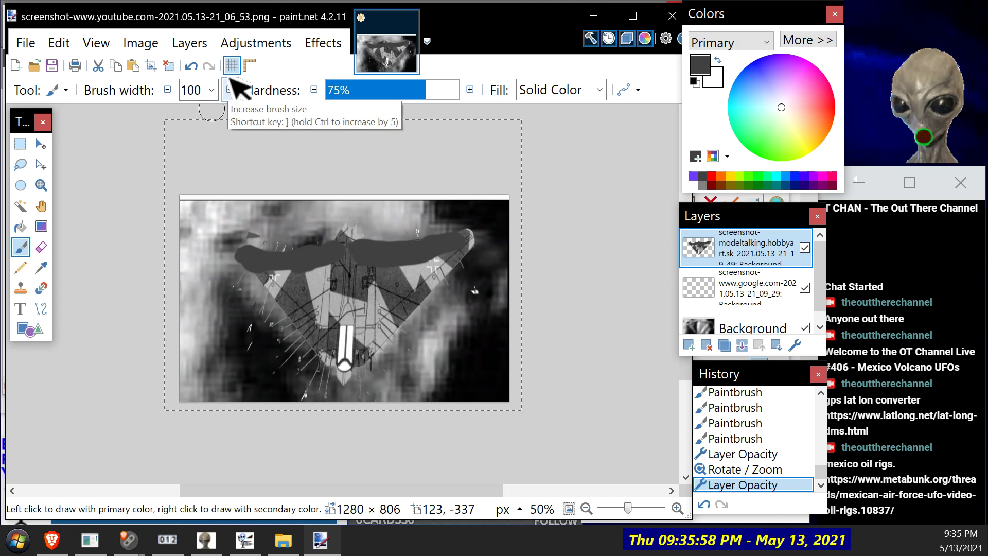
pyautogui.click(178, 43)
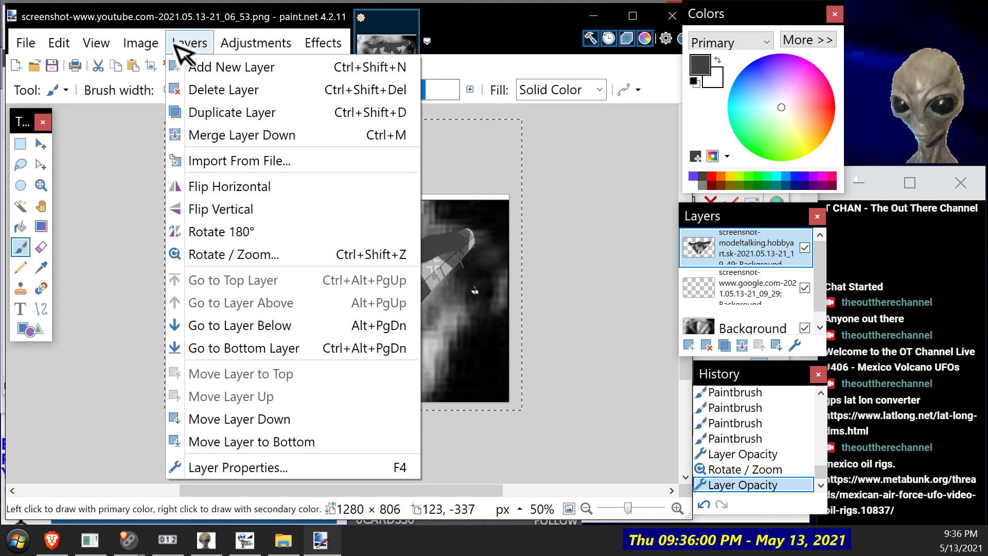
pyautogui.click(191, 468)
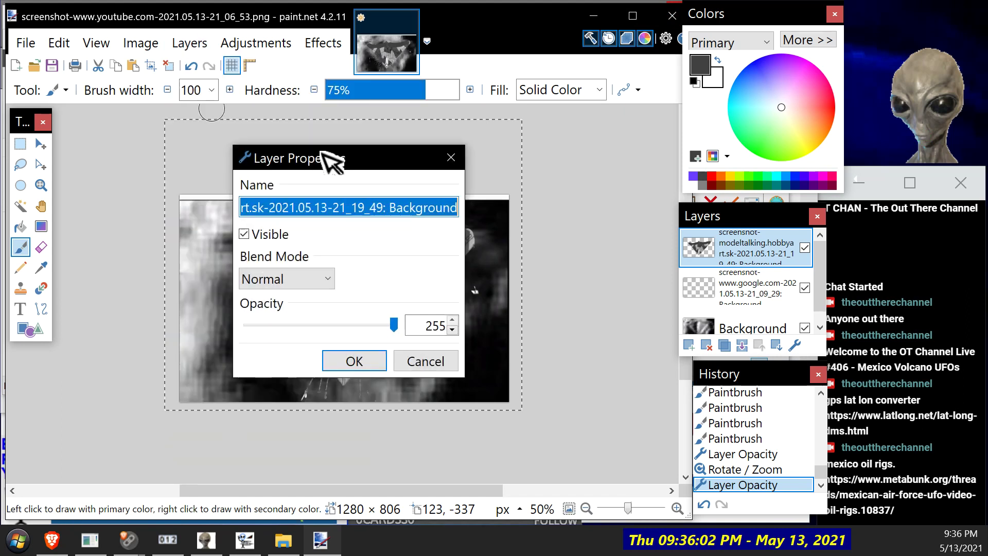
pyautogui.moveTo(326, 157); pyautogui.dragTo(625, 99)
pyautogui.moveTo(696, 265); pyautogui.dragTo(637, 266)
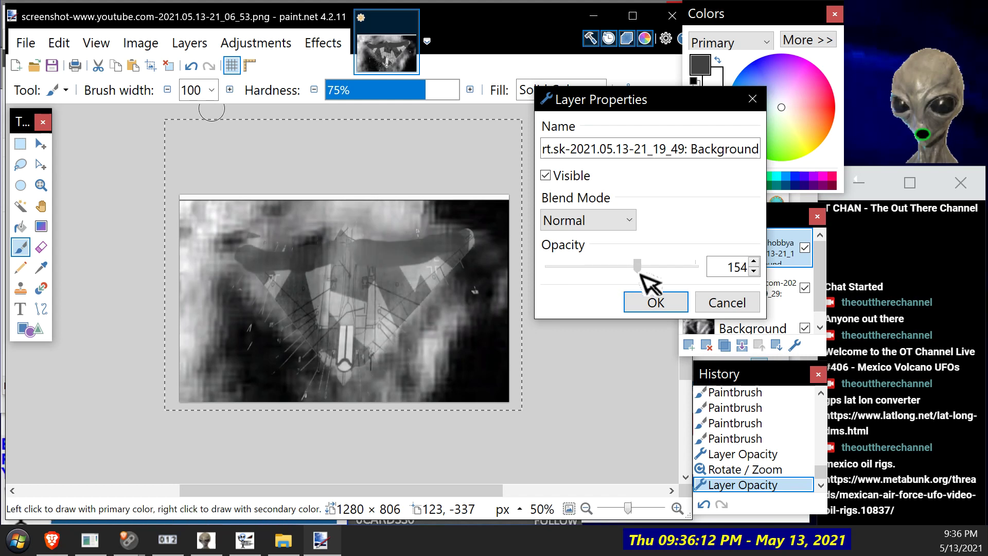
pyautogui.moveTo(645, 284); pyautogui.dragTo(639, 283)
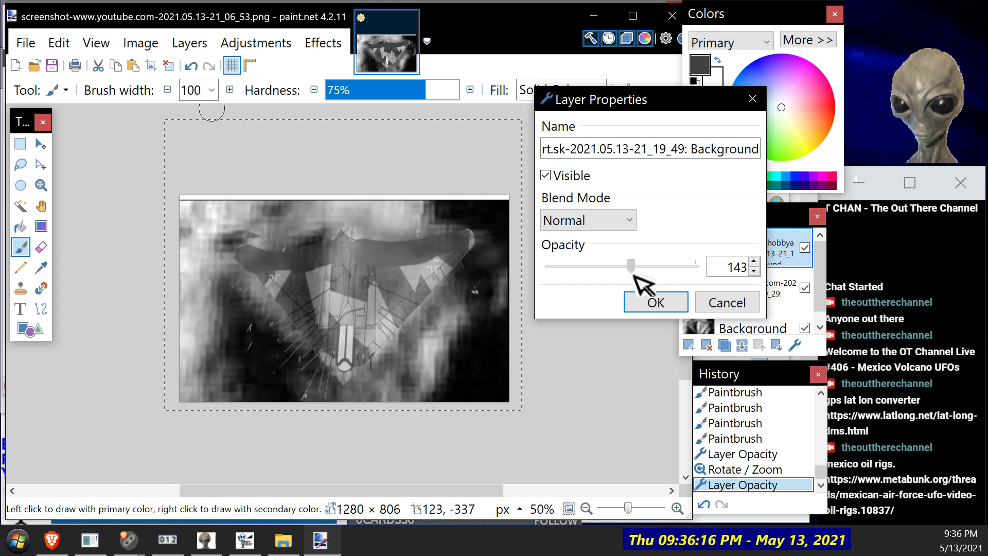
pyautogui.click(742, 308)
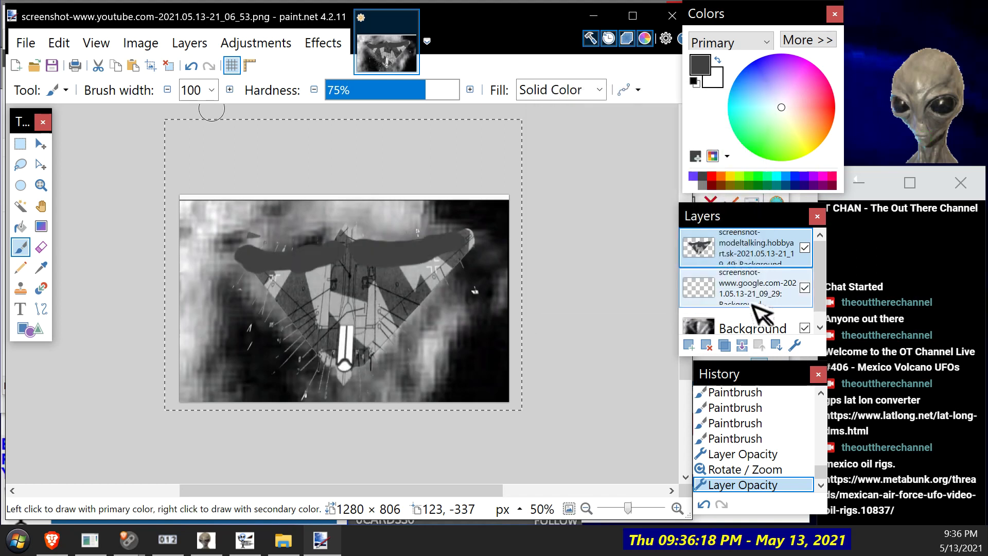
# Step: Tint the aircraft layer teal with Curves+, using the Flip Hue preset and raising the low end of the HSV saturation curve to mid-height
pyautogui.click(270, 47)
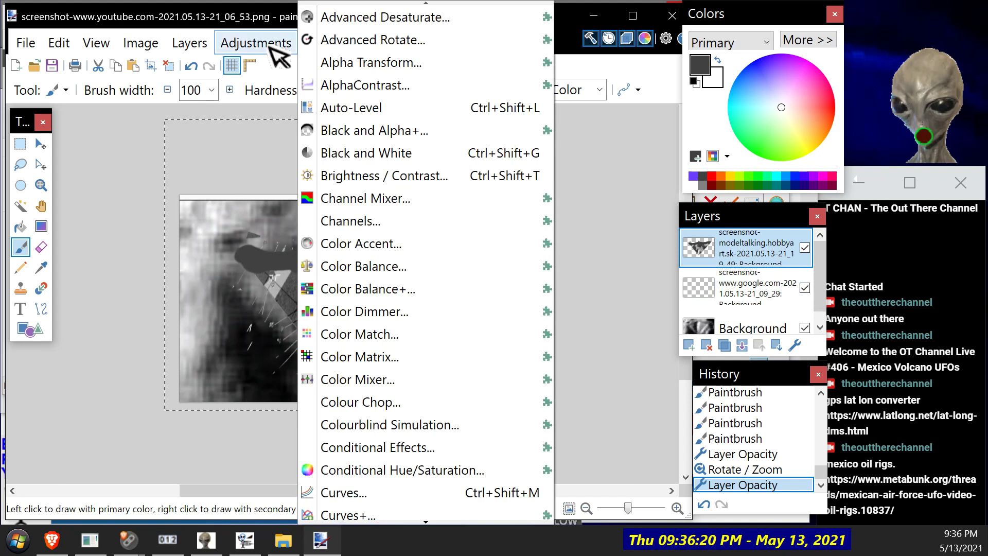
pyautogui.scroll(-7, 452, 128)
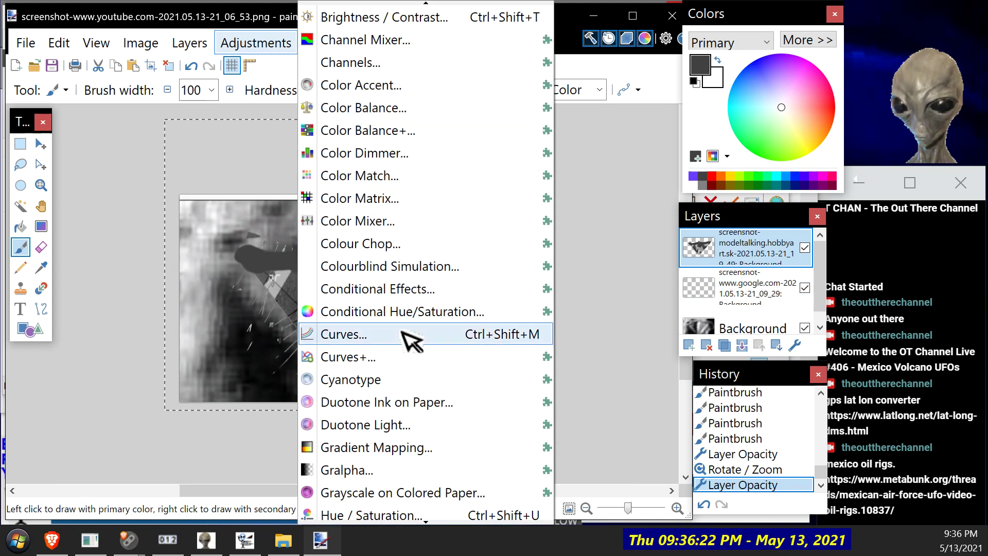
pyautogui.click(398, 362)
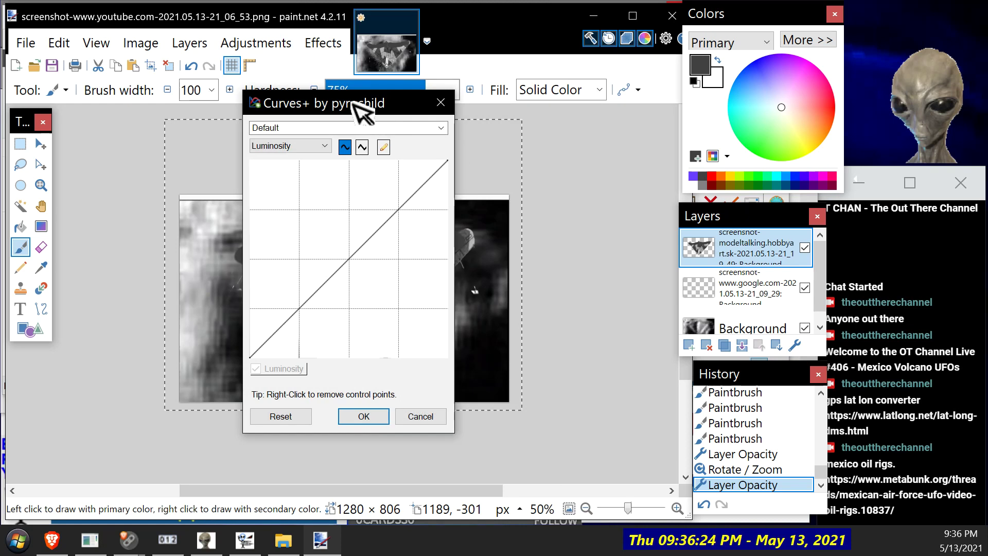
pyautogui.moveTo(363, 113); pyautogui.dragTo(749, 92)
pyautogui.click(697, 108)
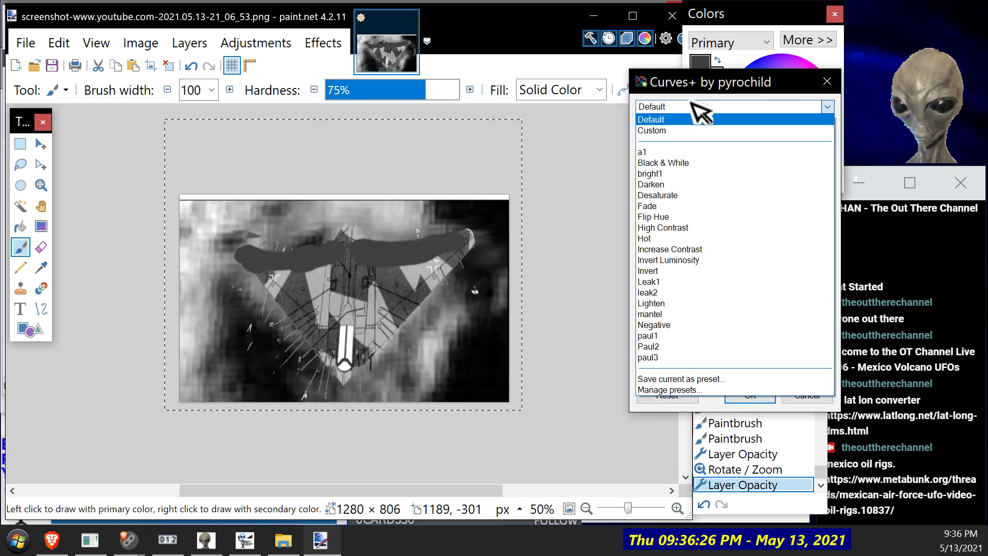
pyautogui.click(682, 217)
pyautogui.moveTo(724, 253); pyautogui.dragTo(620, 239)
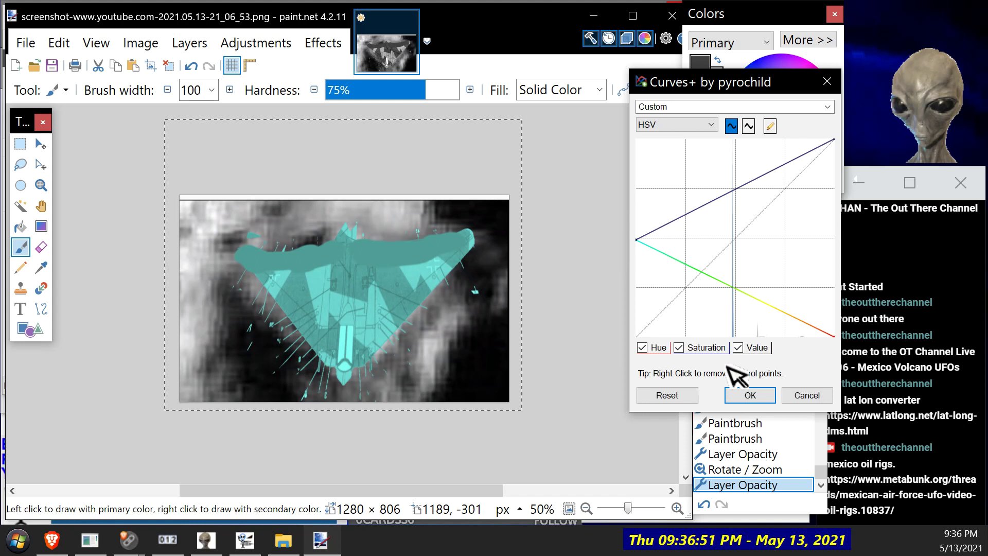
pyautogui.click(752, 395)
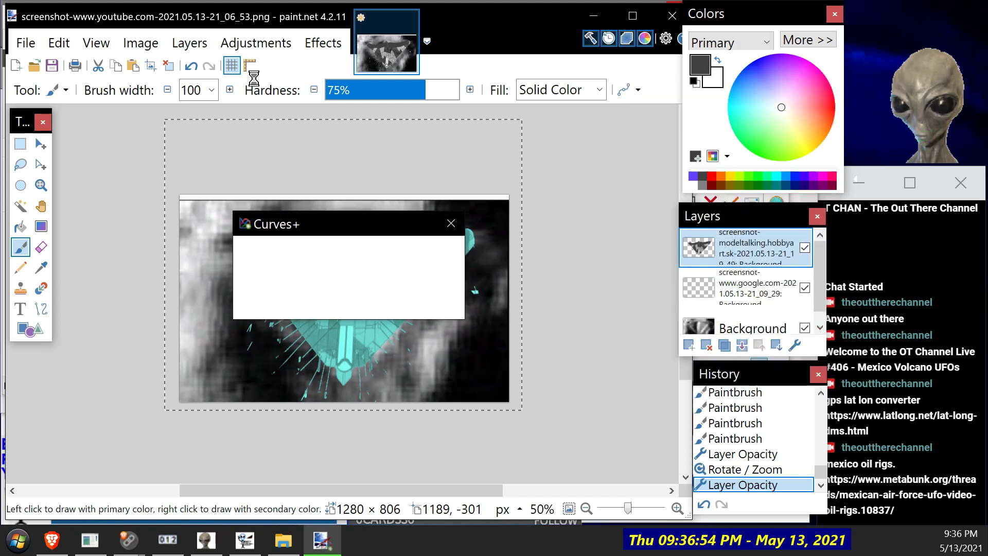
# Step: Set the opacity of the teal aircraft layer to 187
pyautogui.click(203, 43)
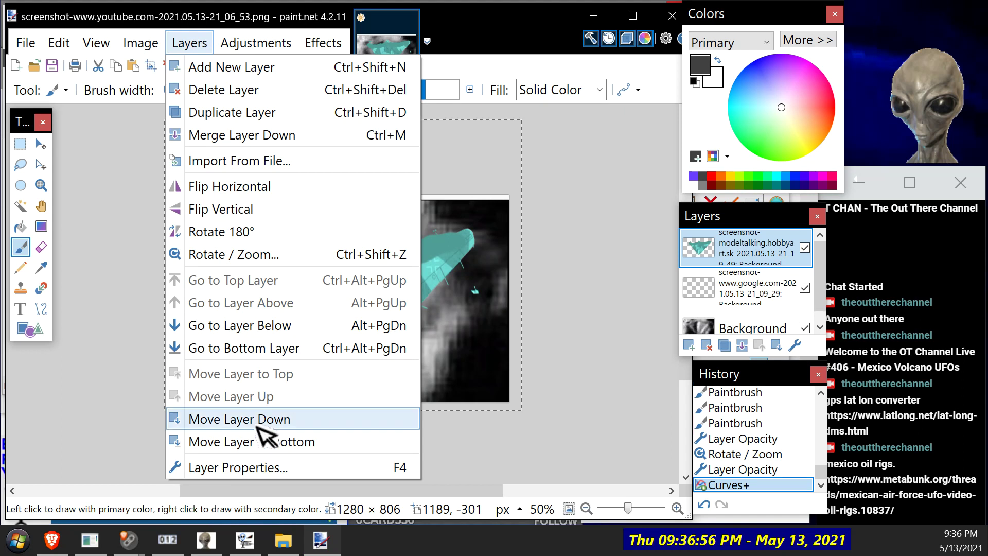
pyautogui.click(238, 468)
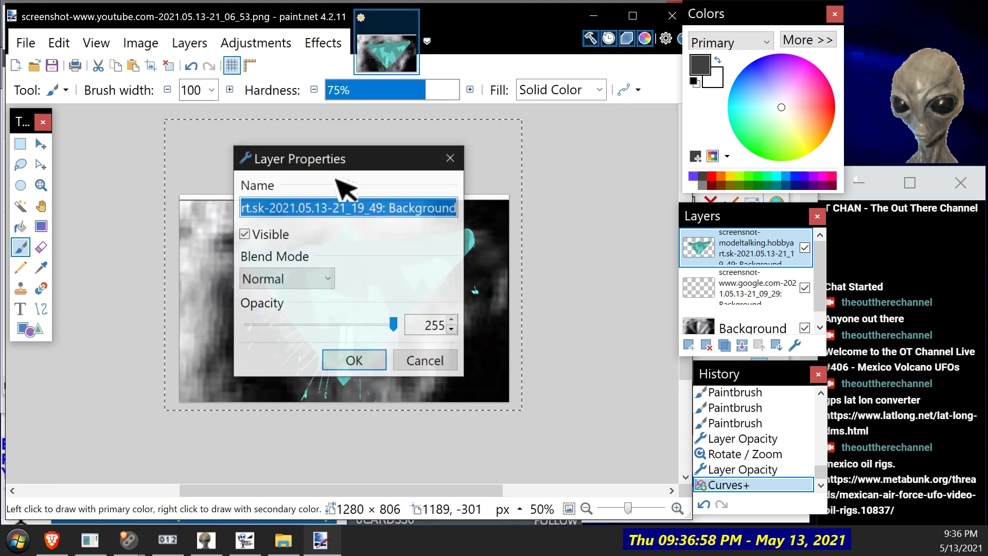
pyautogui.moveTo(330, 167); pyautogui.dragTo(679, 126)
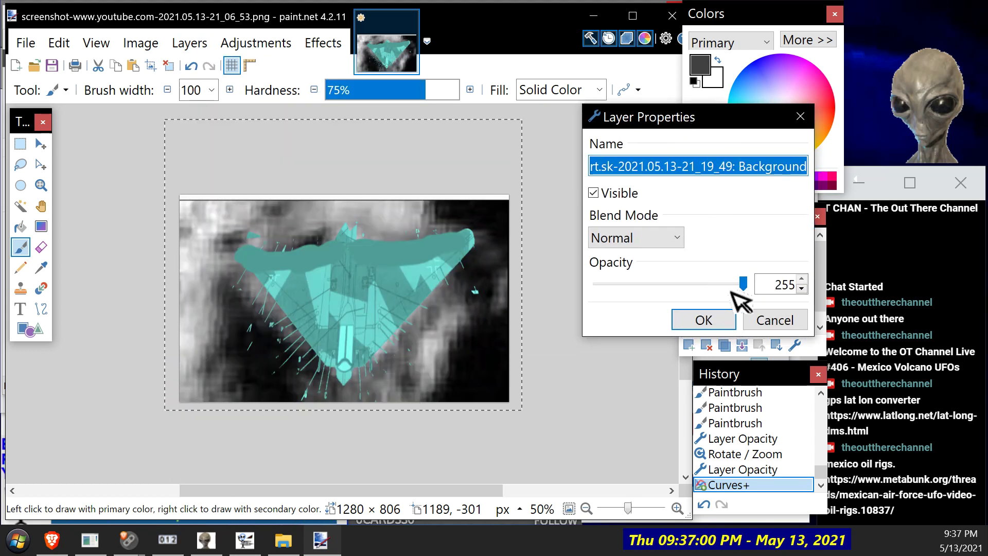
pyautogui.moveTo(743, 280); pyautogui.dragTo(673, 282)
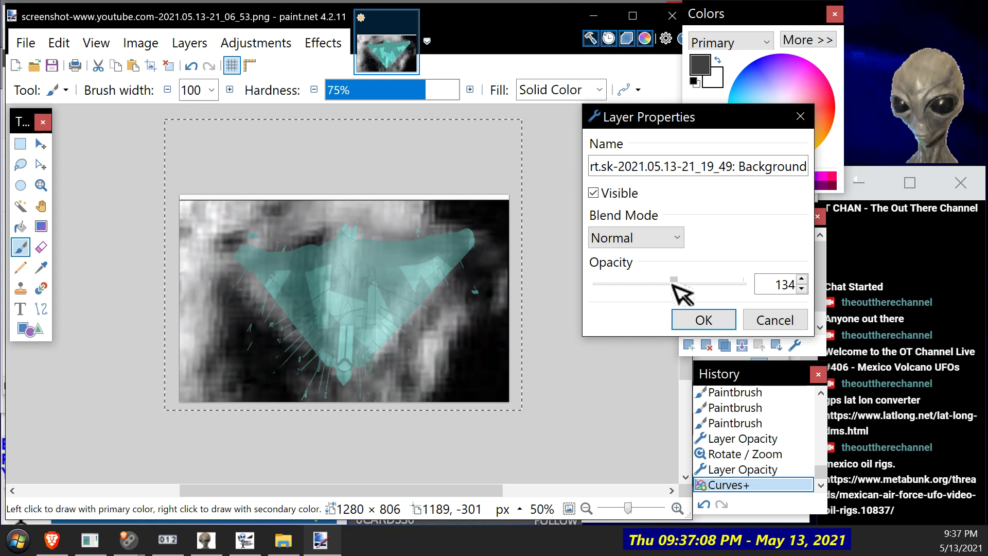
pyautogui.moveTo(683, 283); pyautogui.dragTo(711, 302)
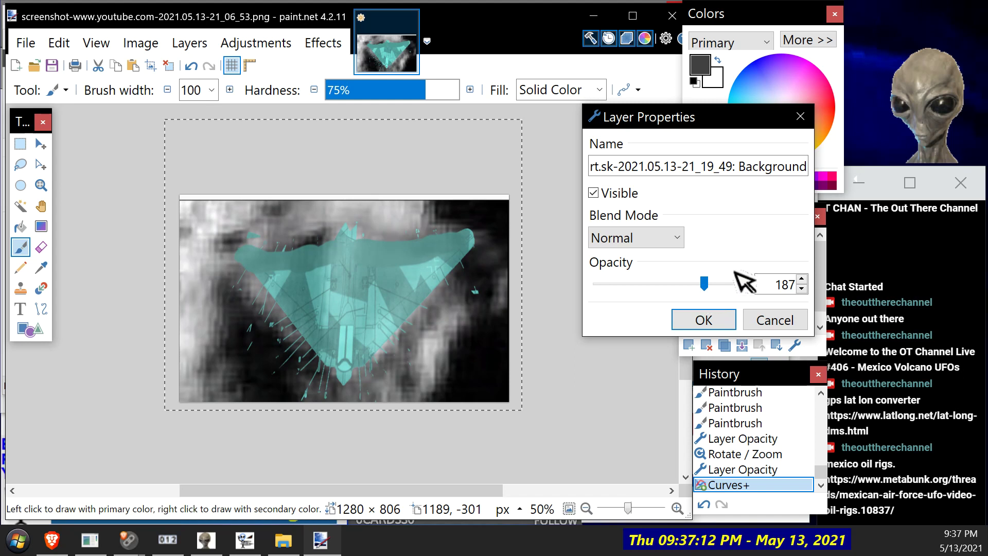
pyautogui.click(717, 323)
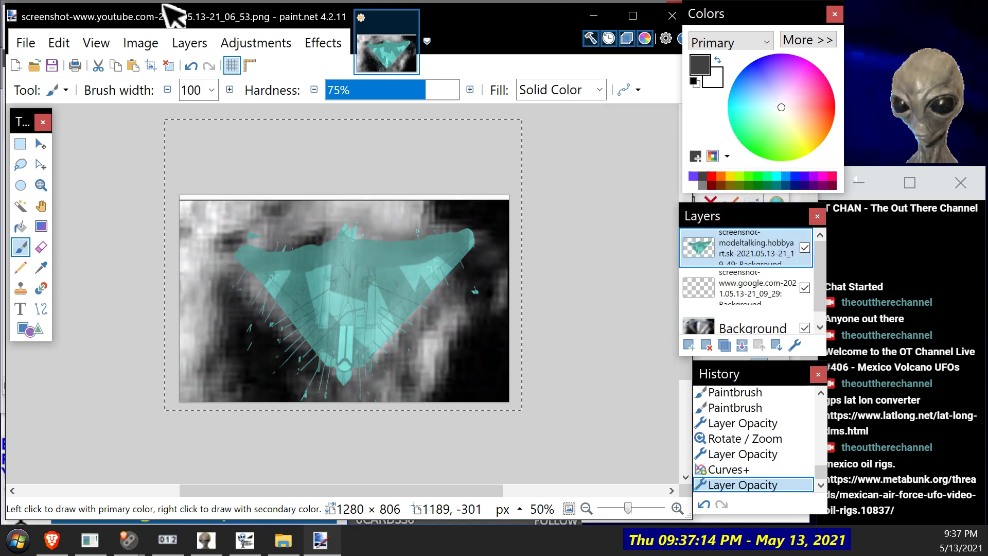
pyautogui.click(155, 49)
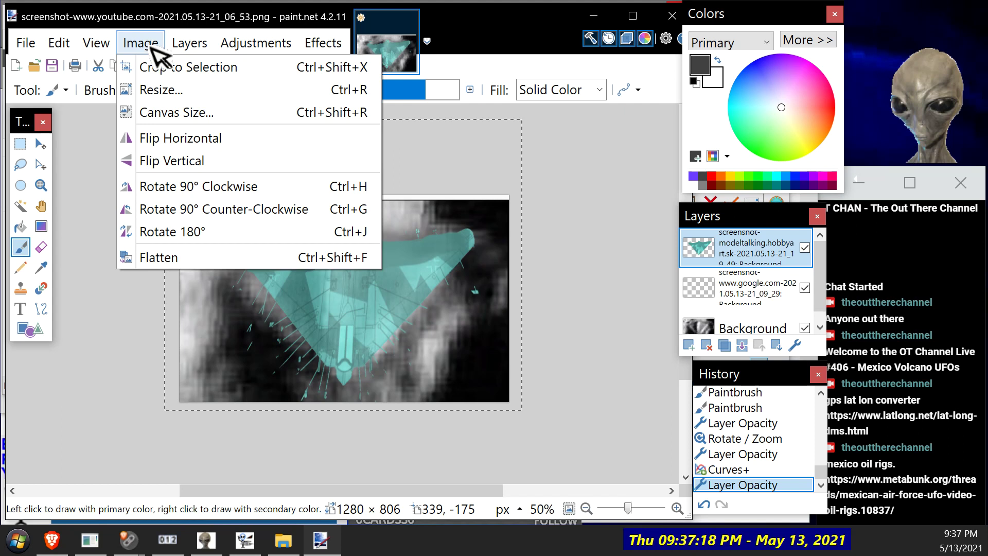
pyautogui.click(159, 90)
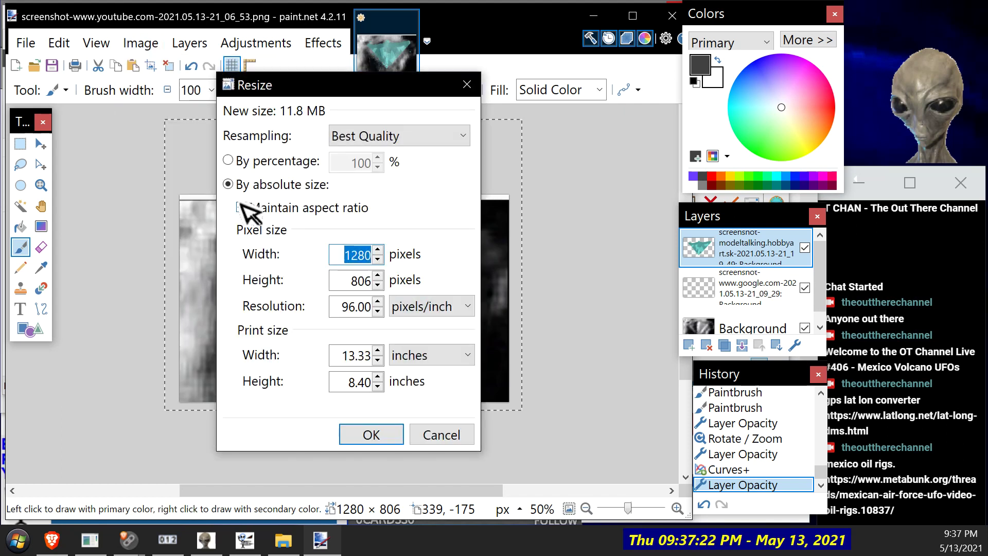
pyautogui.click(468, 433)
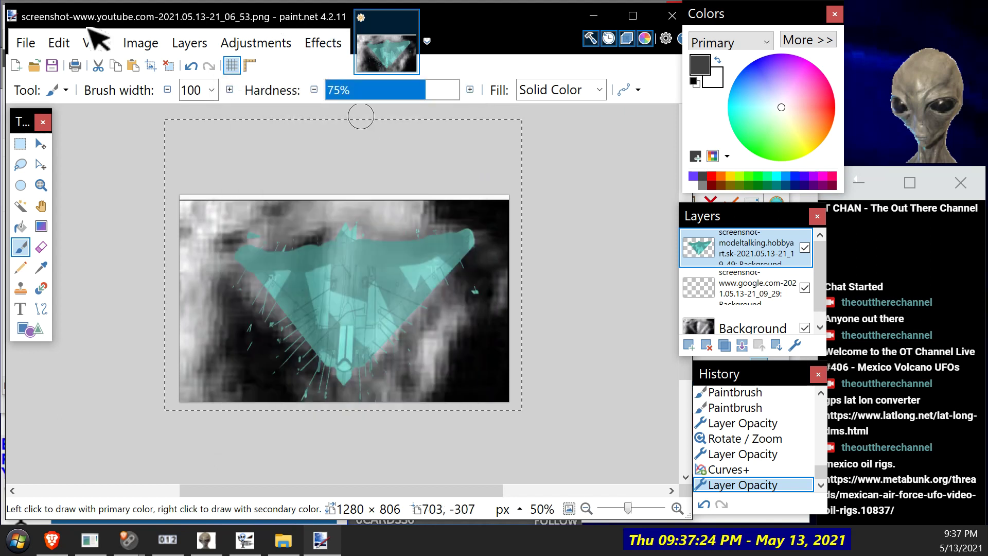
# Step: Start saving the image as a separate file and choose PNG as the file type
pyautogui.click(34, 43)
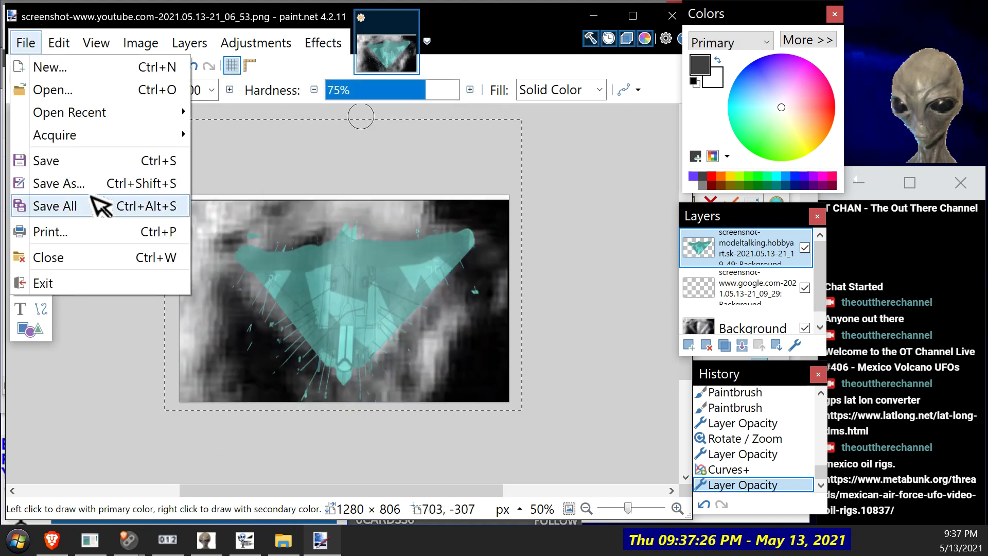
pyautogui.click(98, 186)
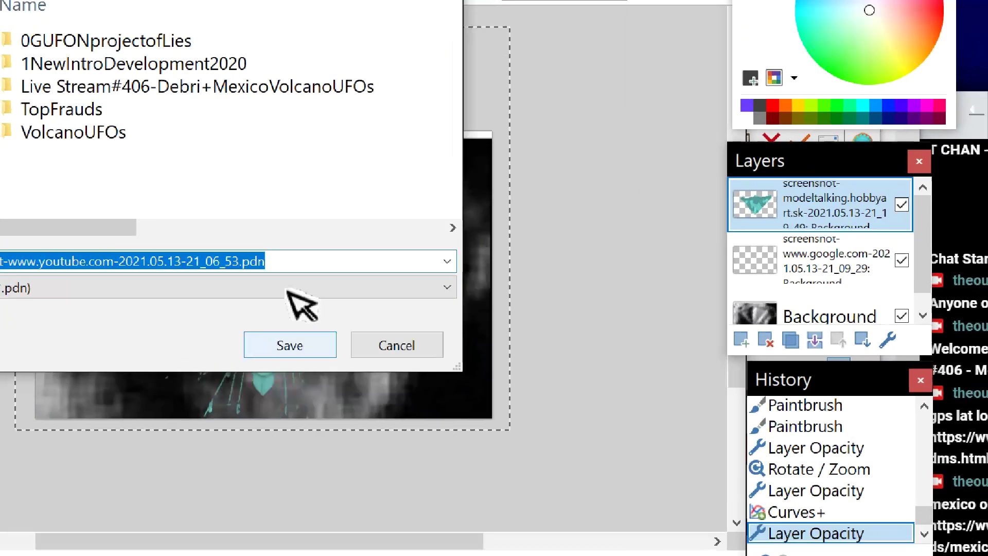
pyautogui.click(242, 261)
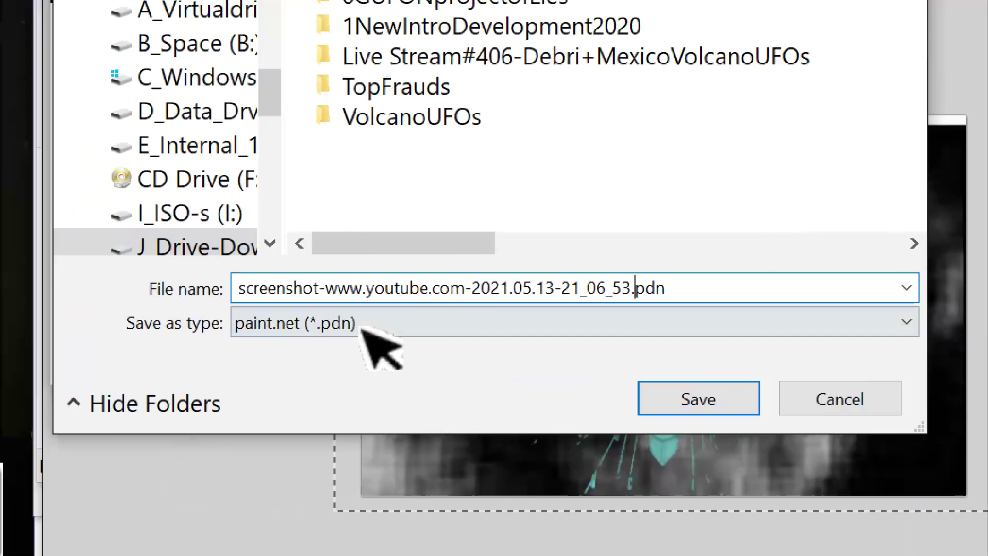
pyautogui.click(362, 328)
pyautogui.click(355, 373)
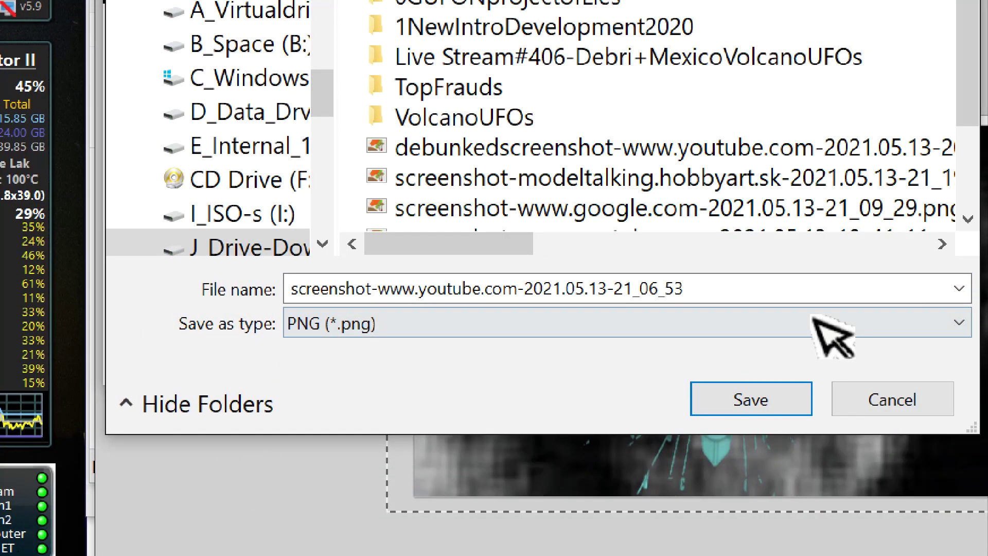
# Step: Name the PNG file NaziWIngOnMoon and save it in the Downloads folder
pyautogui.moveTo(690, 293); pyautogui.dragTo(312, 311)
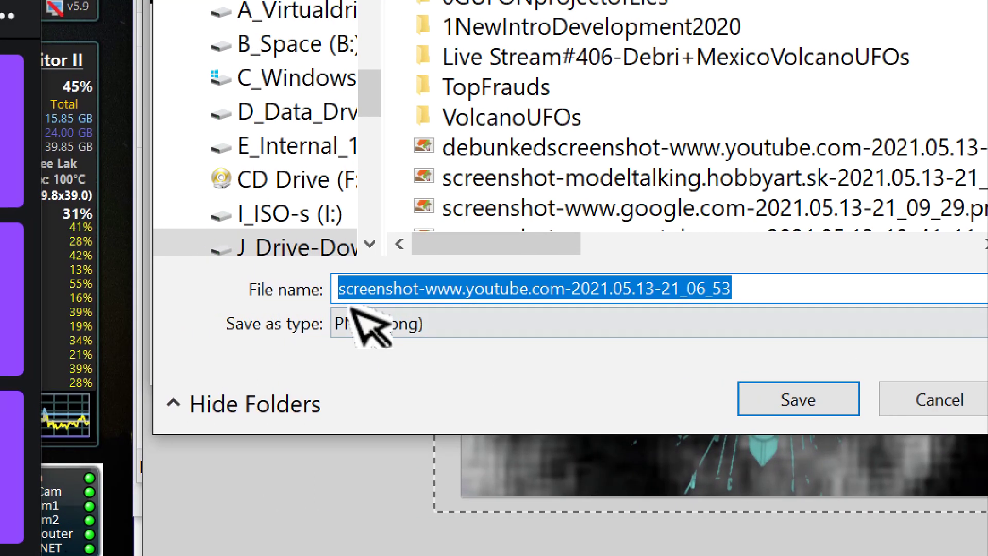
pyautogui.write('Nazi')
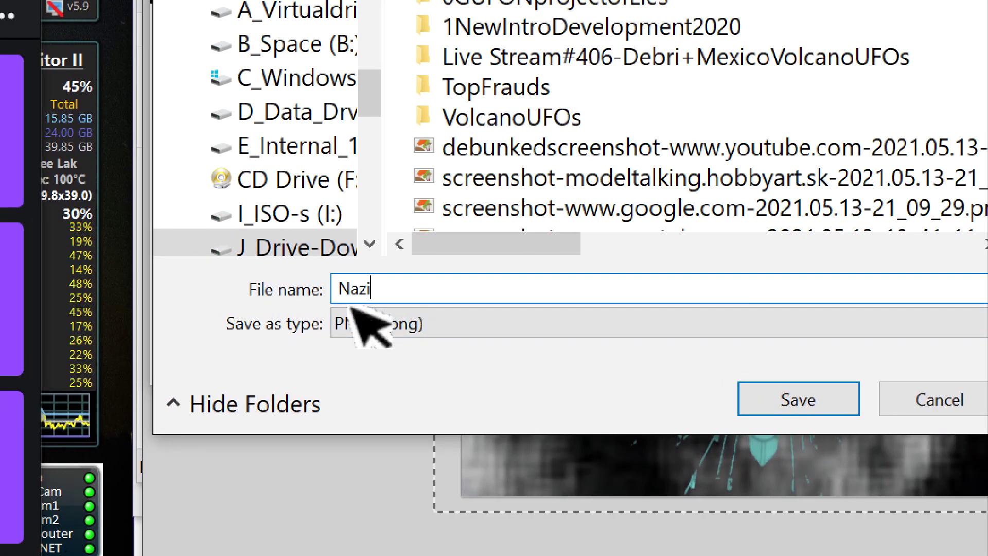
pyautogui.write('WIngOnMi')
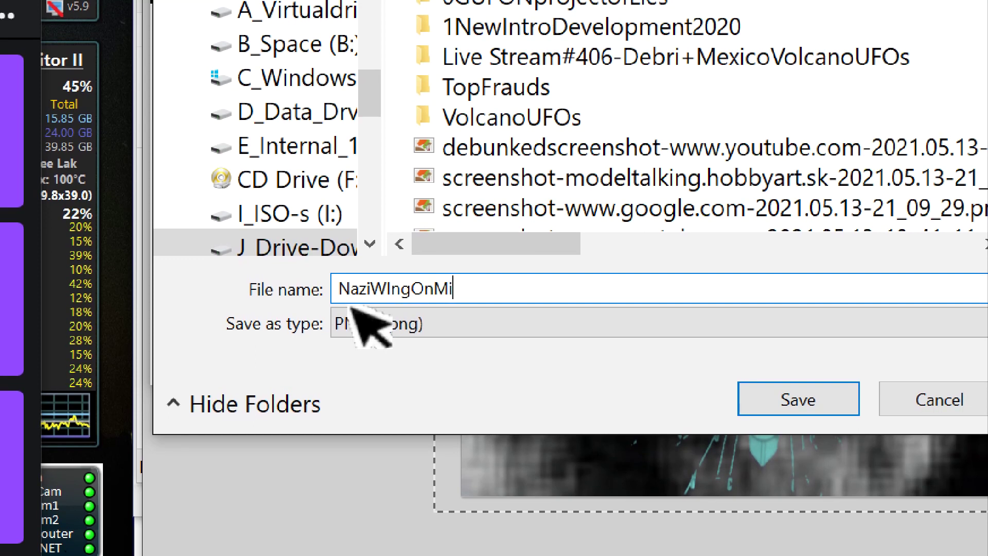
pyautogui.write('oon')
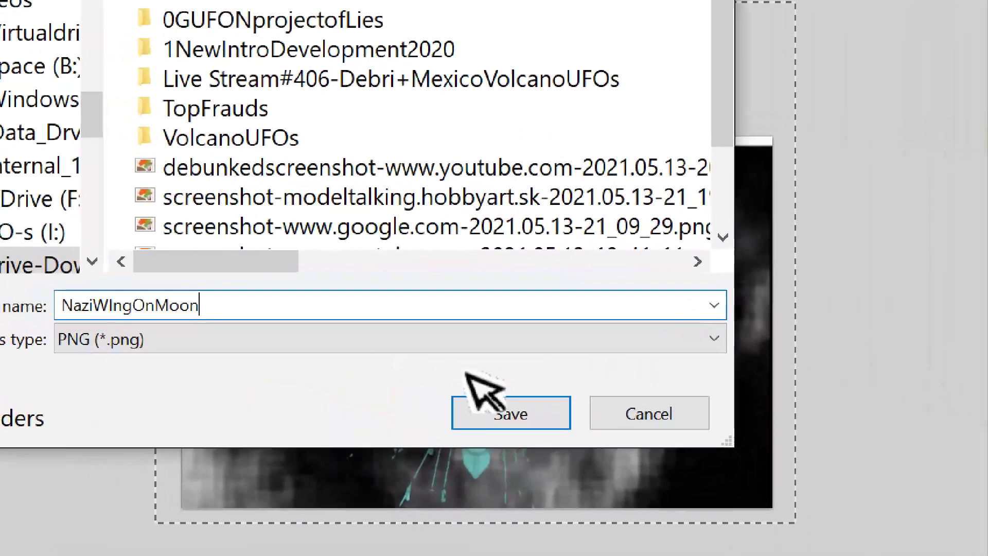
pyautogui.click(512, 406)
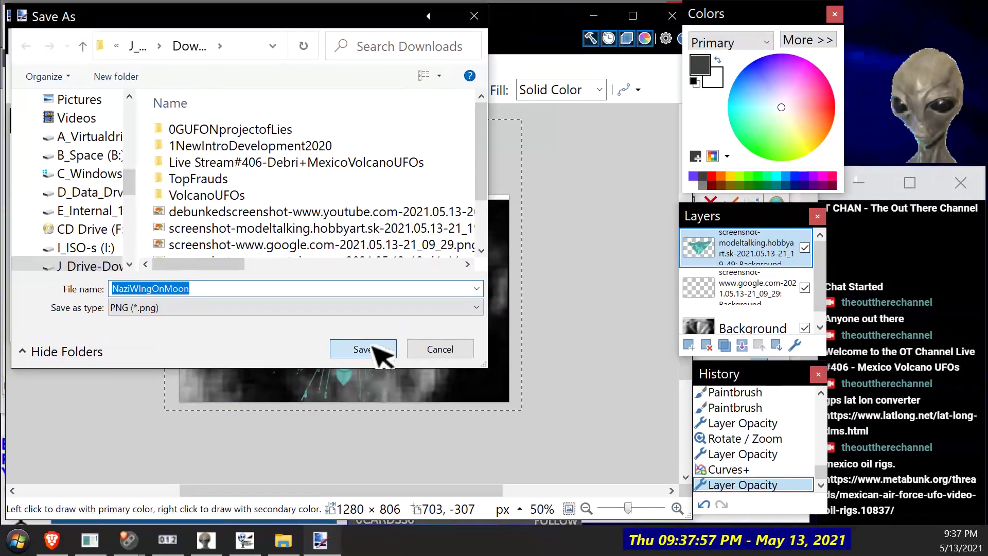
pyautogui.click(373, 348)
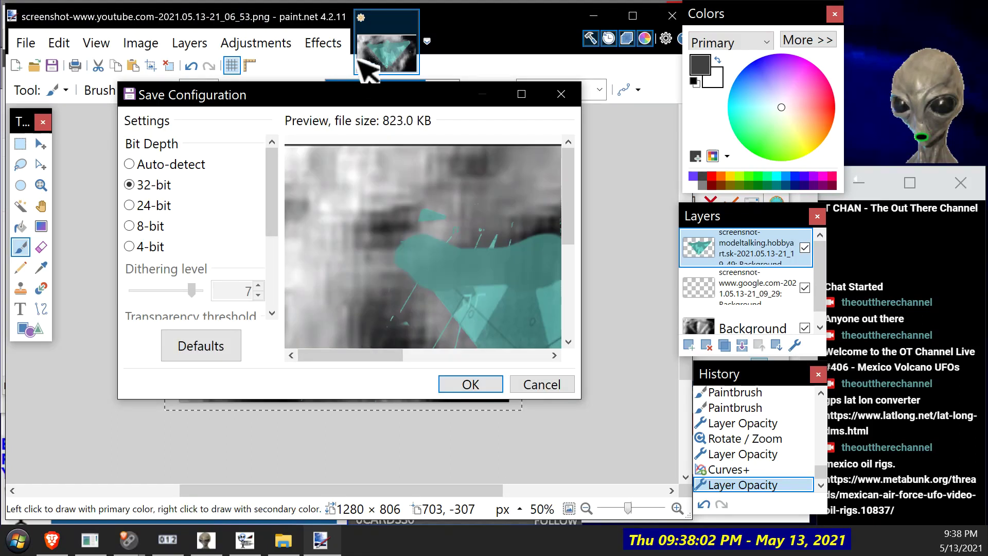
# Step: Accept the 32-bit save configuration, flatten the image for saving, and close the image editor
pyautogui.click(486, 387)
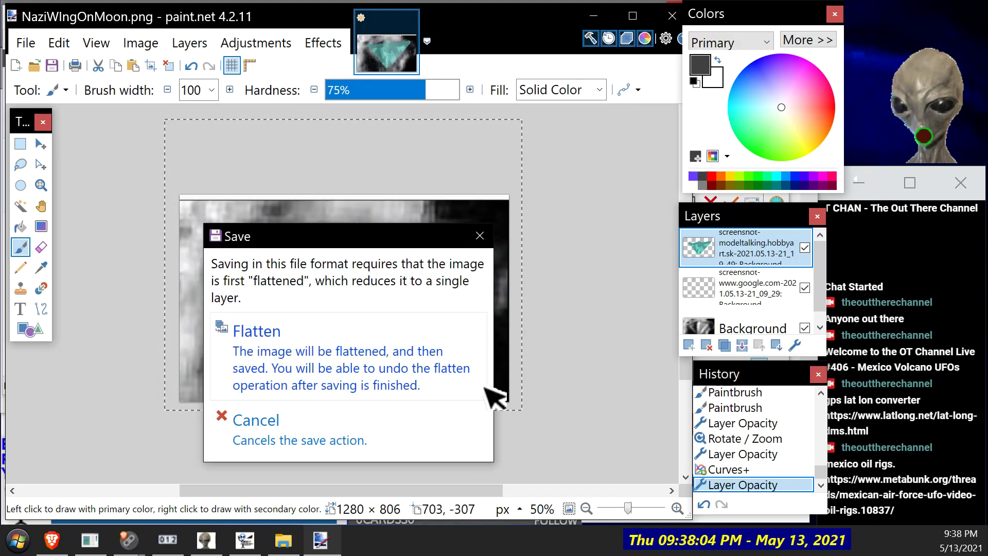
pyautogui.click(280, 330)
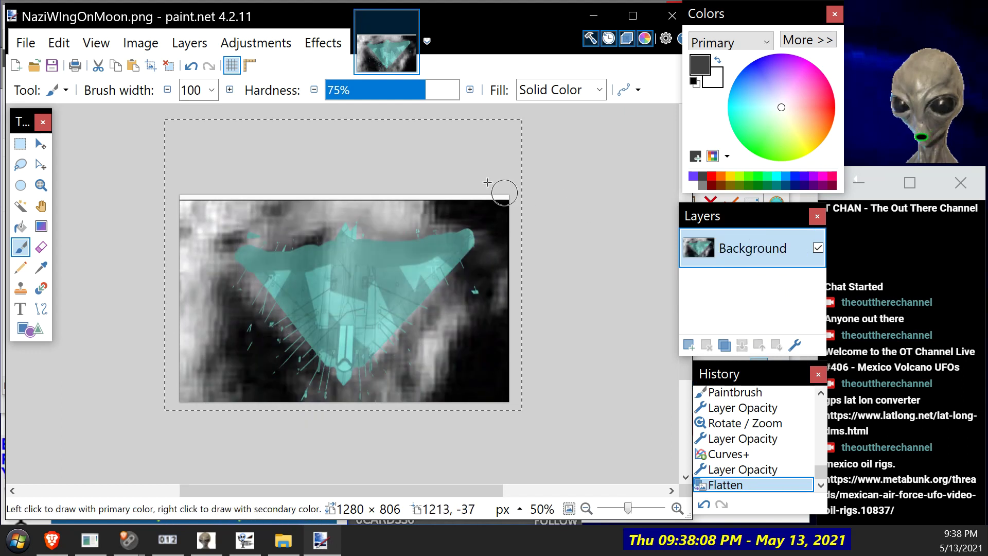
pyautogui.click(670, 25)
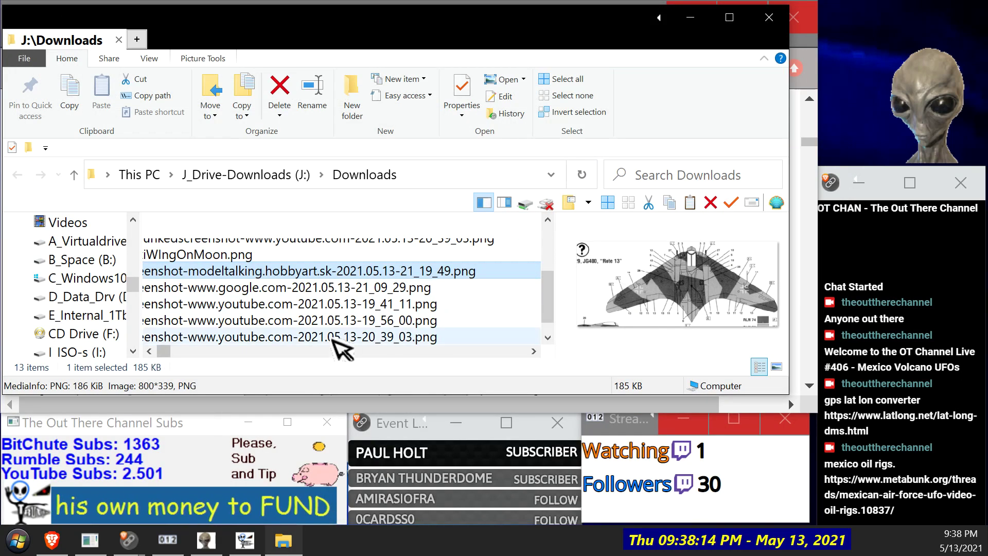
pyautogui.click(338, 319)
pyautogui.click(331, 304)
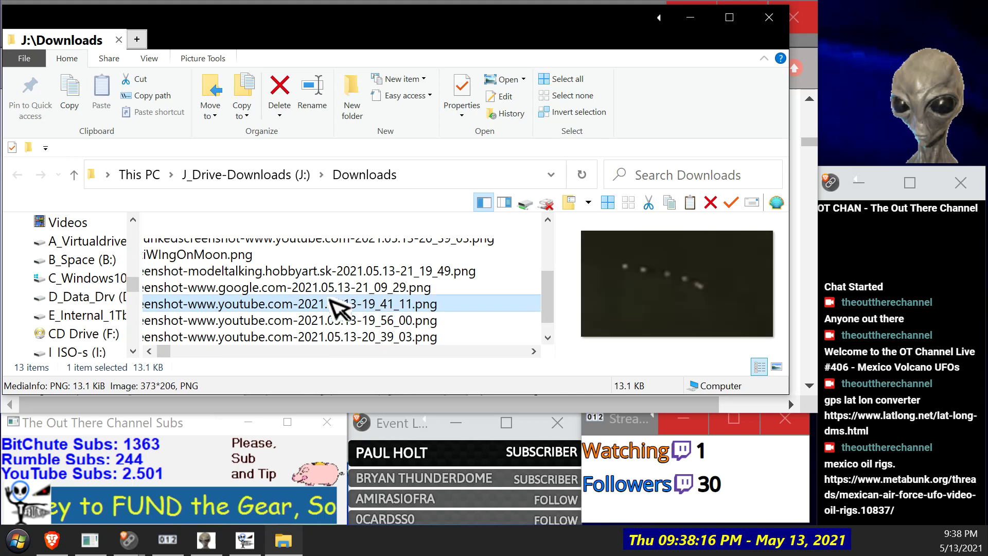
pyautogui.click(318, 320)
pyautogui.doubleClick(315, 321)
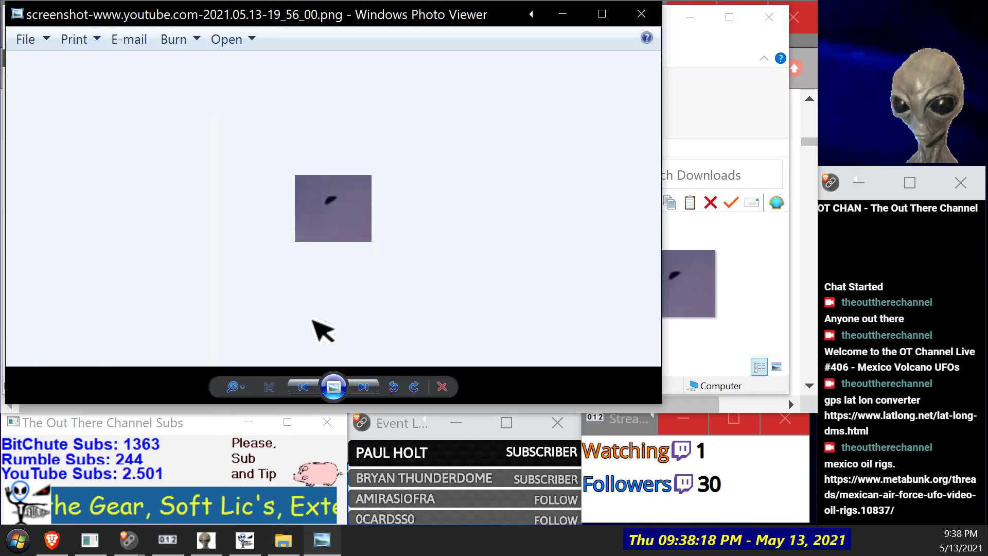
pyautogui.scroll(5, 341, 301)
pyautogui.scroll(-2, 340, 292)
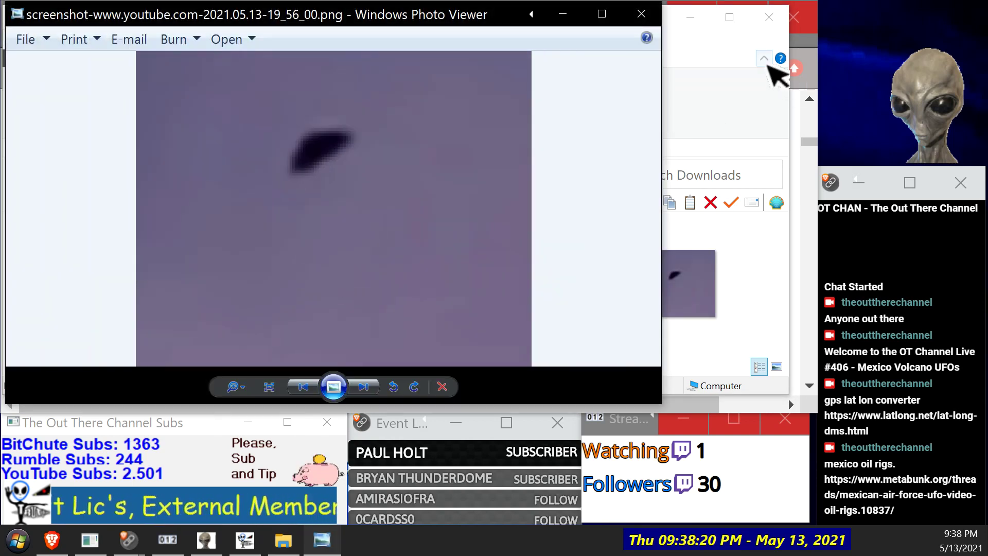
pyautogui.click(642, 14)
pyautogui.click(412, 321)
pyautogui.doubleClick(371, 325)
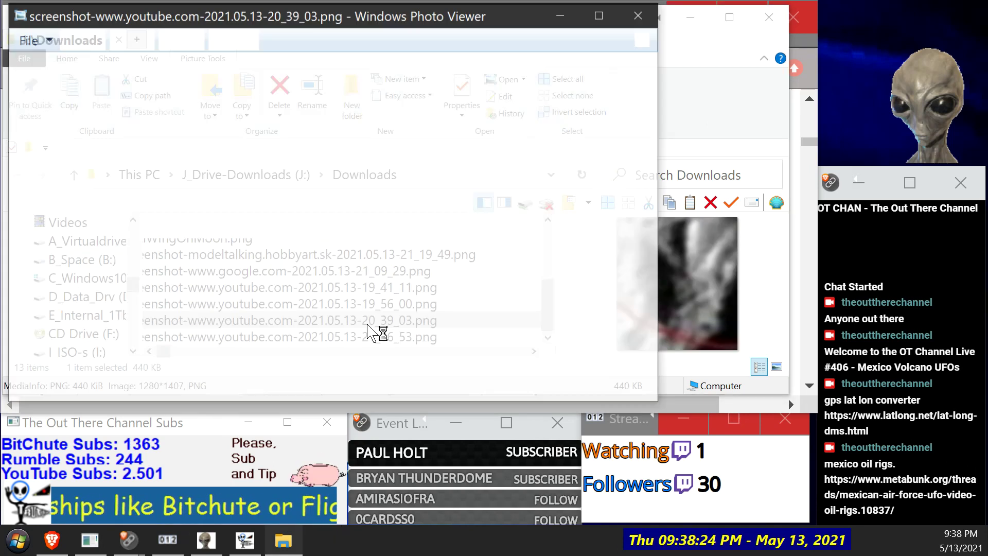
pyautogui.click(643, 16)
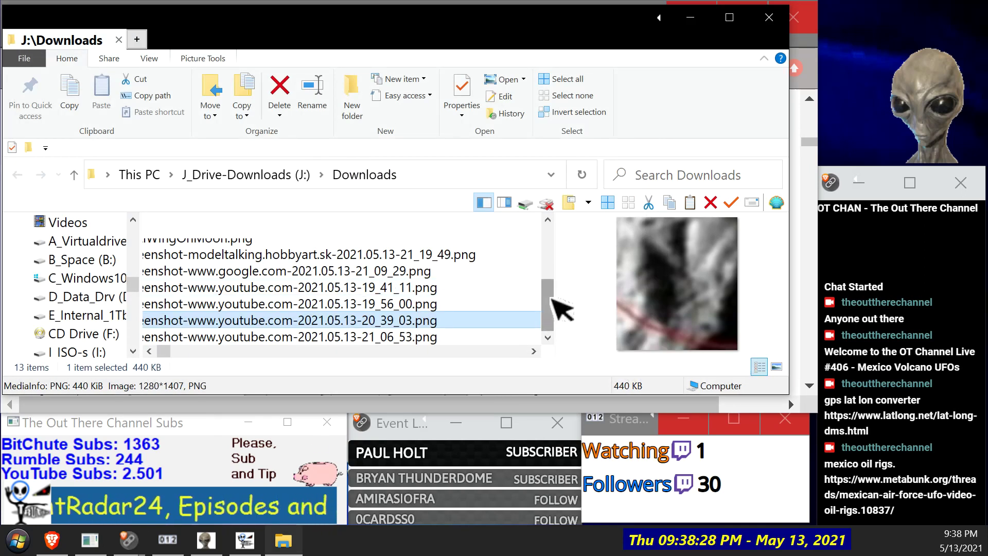
pyautogui.click(373, 338)
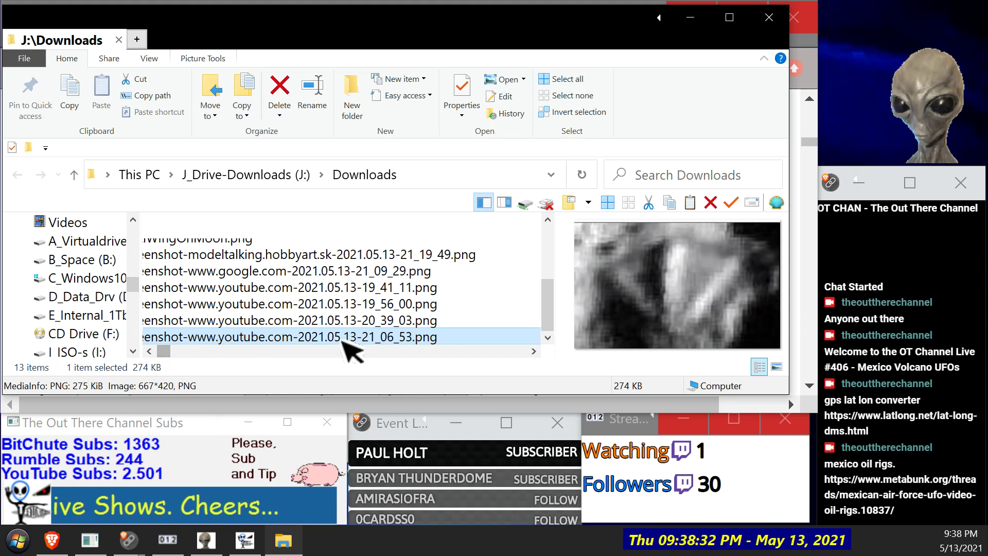
pyautogui.scroll(1, 391, 291)
pyautogui.scroll(-1, 376, 298)
pyautogui.scroll(-1, 373, 298)
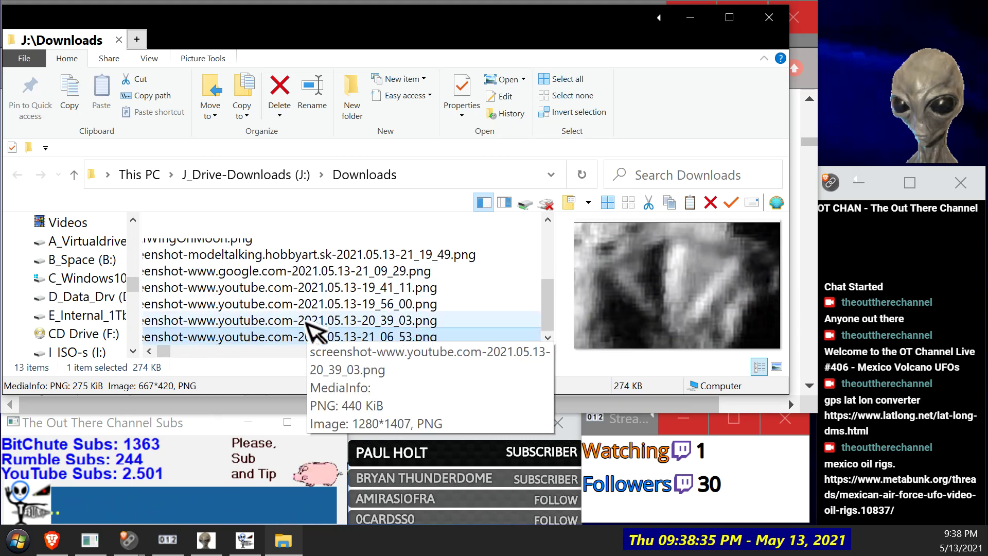
pyautogui.doubleClick(270, 339)
pyautogui.scroll(3, 433, 263)
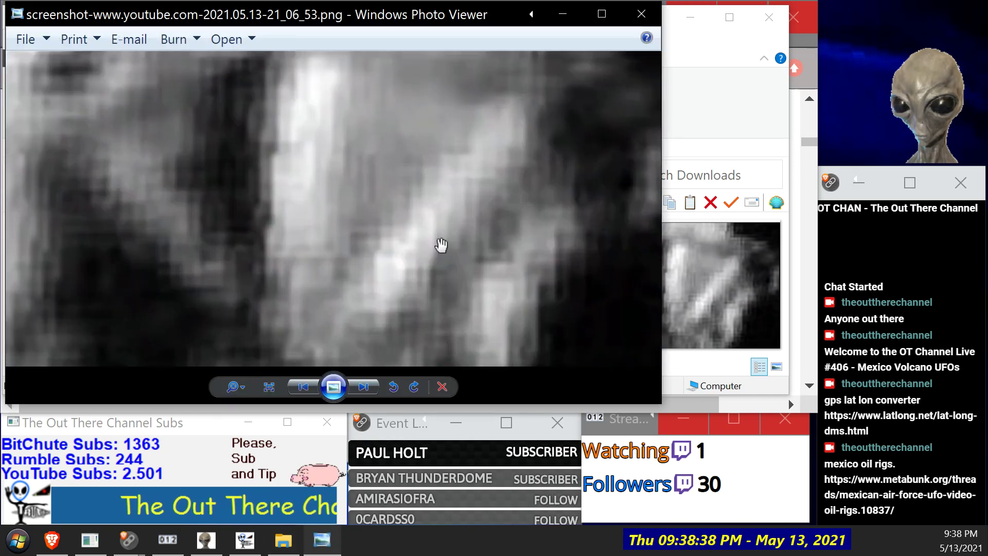
pyautogui.scroll(-2, 442, 246)
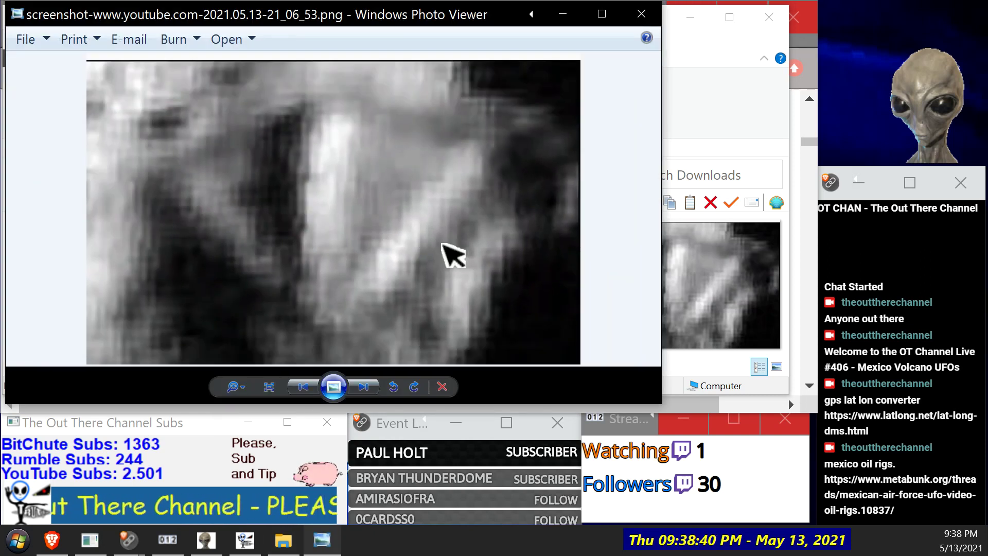
pyautogui.scroll(-2, 453, 255)
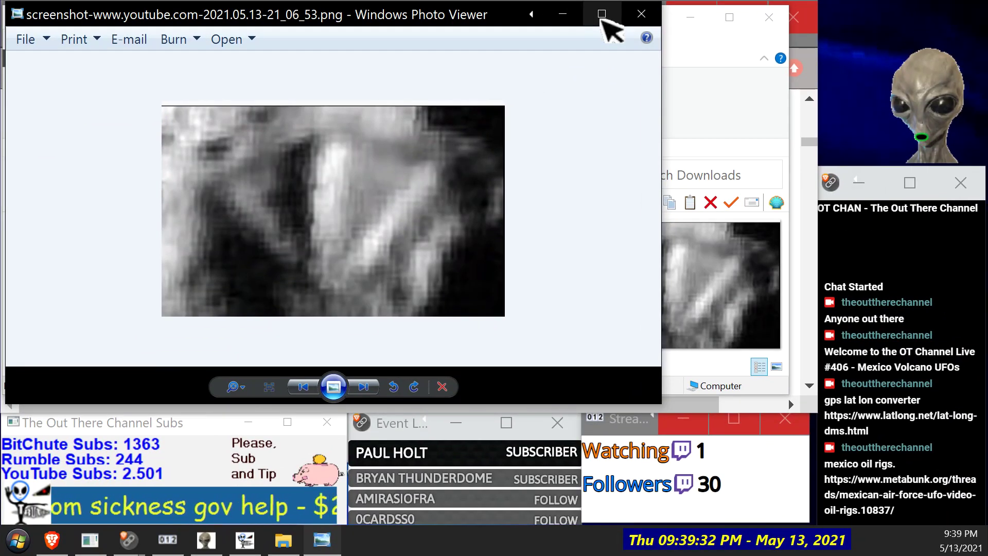
pyautogui.click(641, 15)
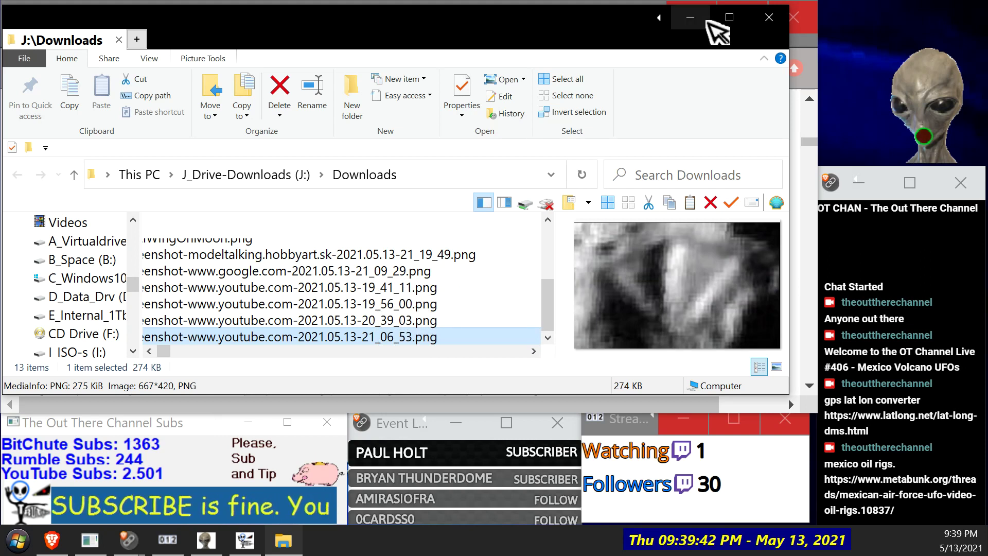
# Step: Minimize the Downloads window and close the Model Talking and Google image search pages in the browser
pyautogui.click(691, 18)
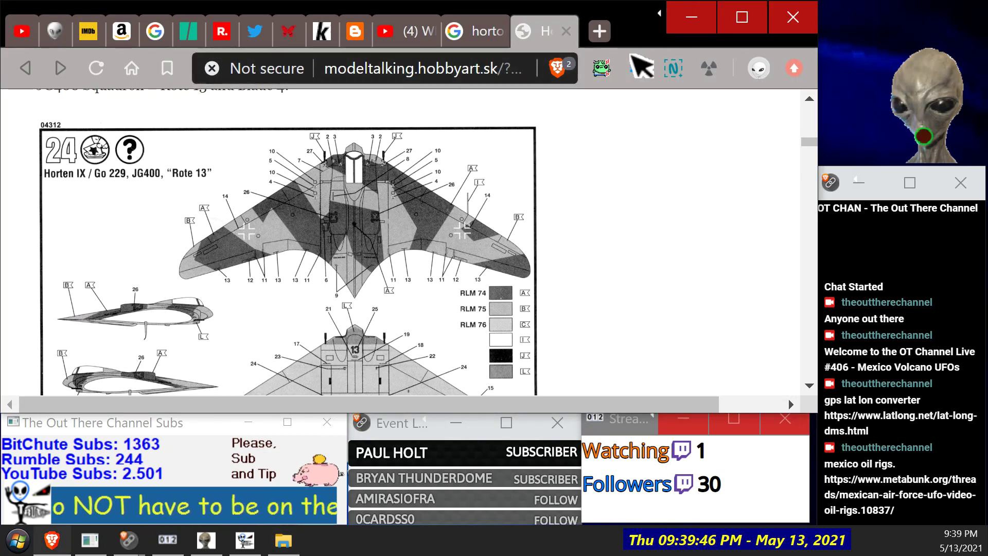
pyautogui.click(567, 31)
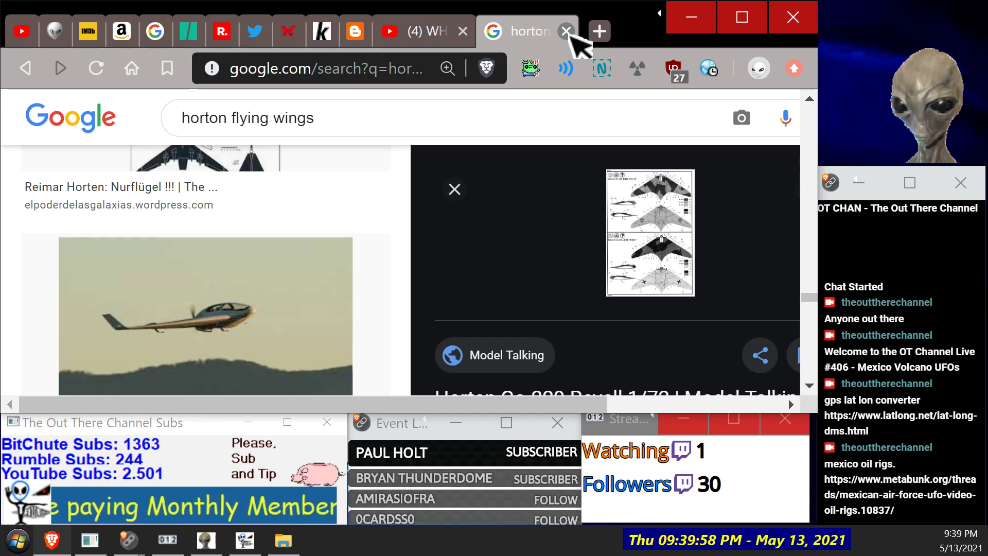
pyautogui.click(566, 31)
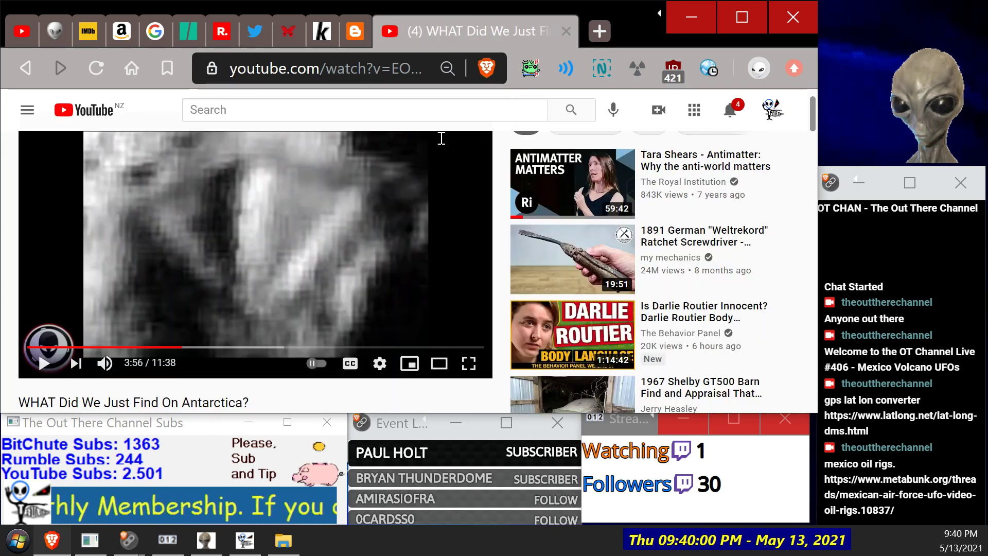
# Step: Jump the Antarctica video to 4:32, pause it, and skip past the merchandise segment to 7:33
pyautogui.moveTo(193, 347); pyautogui.dragTo(207, 348)
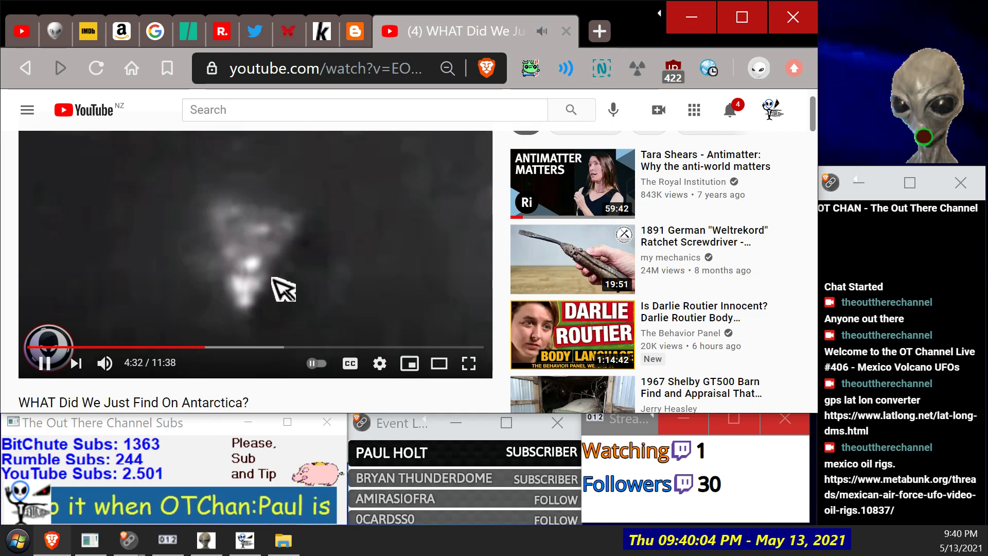
pyautogui.click(275, 328)
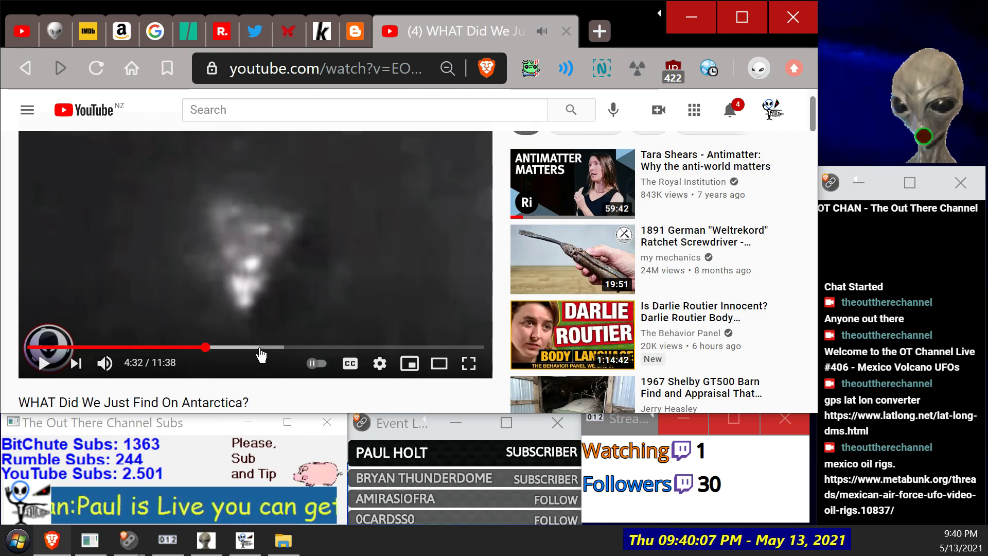
pyautogui.moveTo(261, 348); pyautogui.dragTo(289, 349)
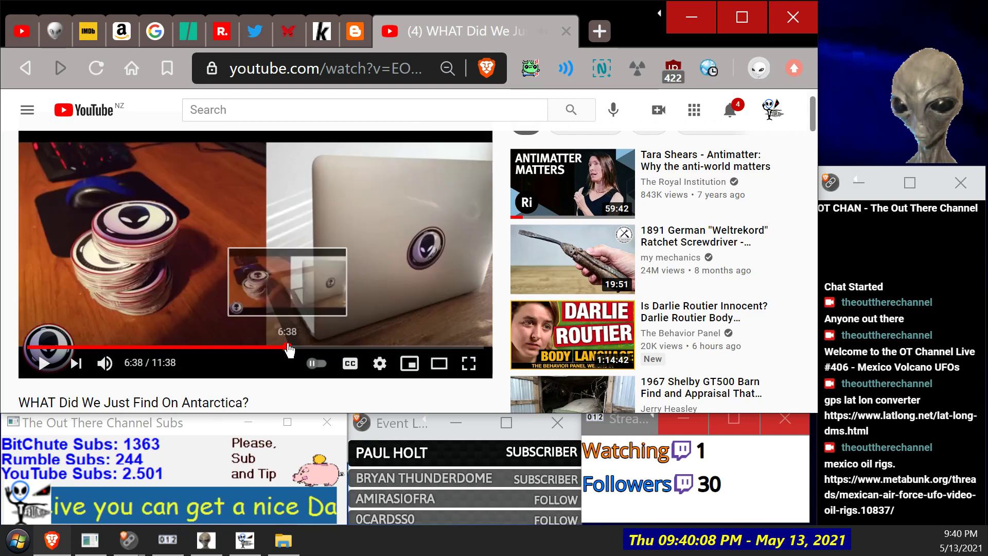
pyautogui.click(277, 348)
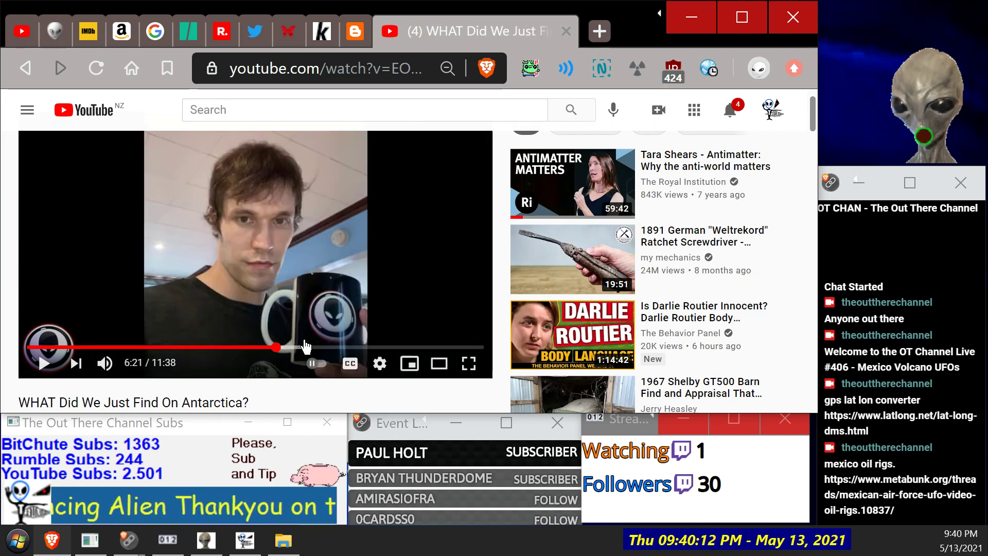
pyautogui.moveTo(306, 347); pyautogui.dragTo(325, 347)
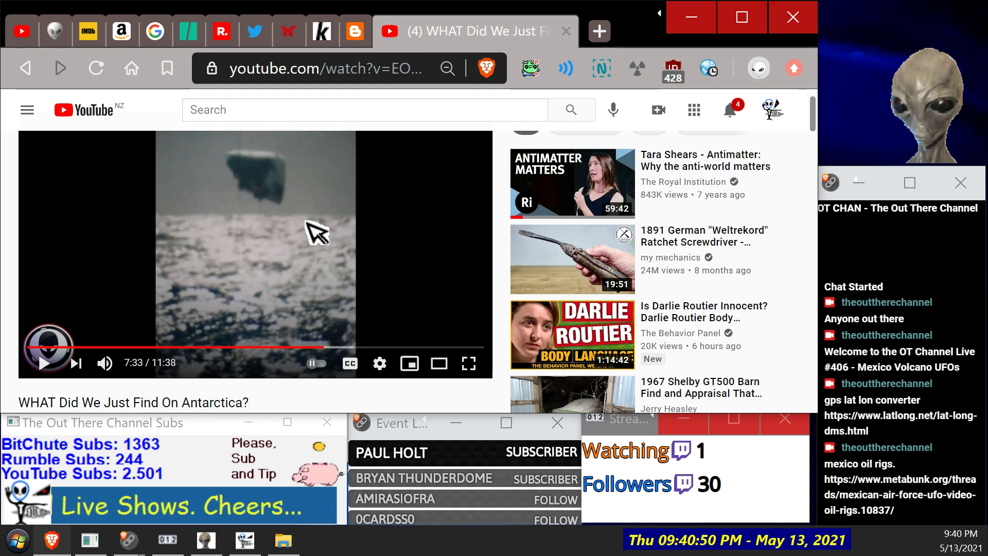
# Step: Skim the rest of the paused Antarctica video, checking the footage at intervals from 8:10 through 9:25 to 11:04
pyautogui.click(337, 348)
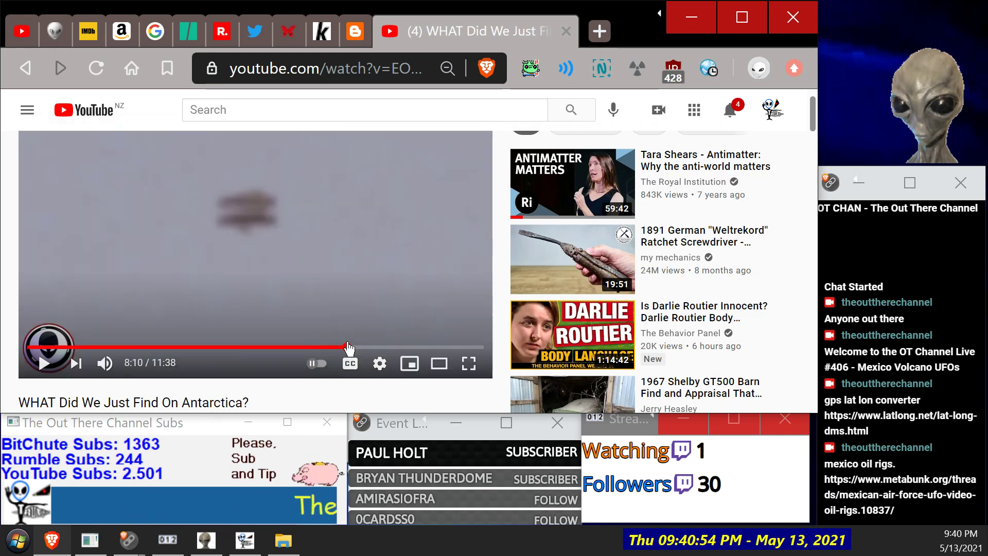
pyautogui.click(354, 347)
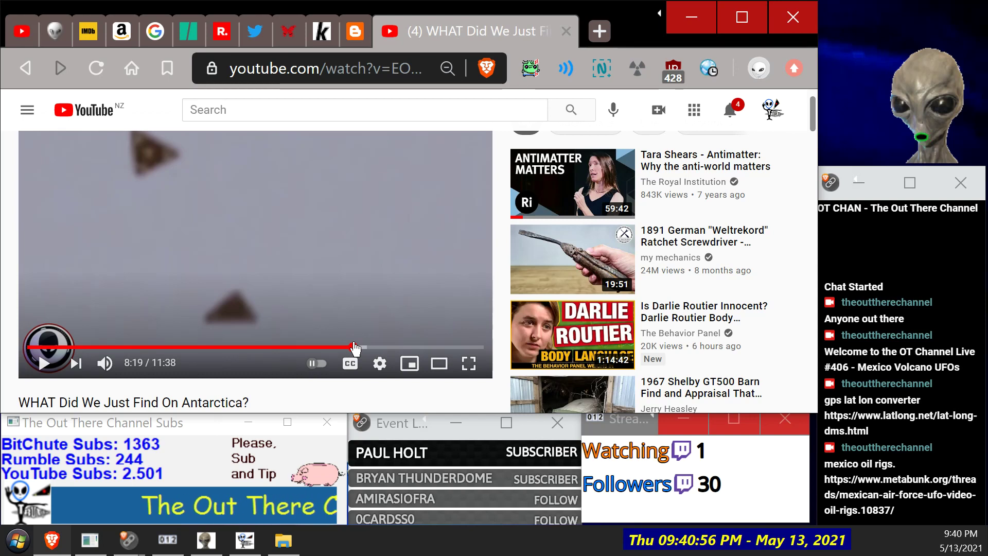
pyautogui.click(366, 347)
pyautogui.click(381, 348)
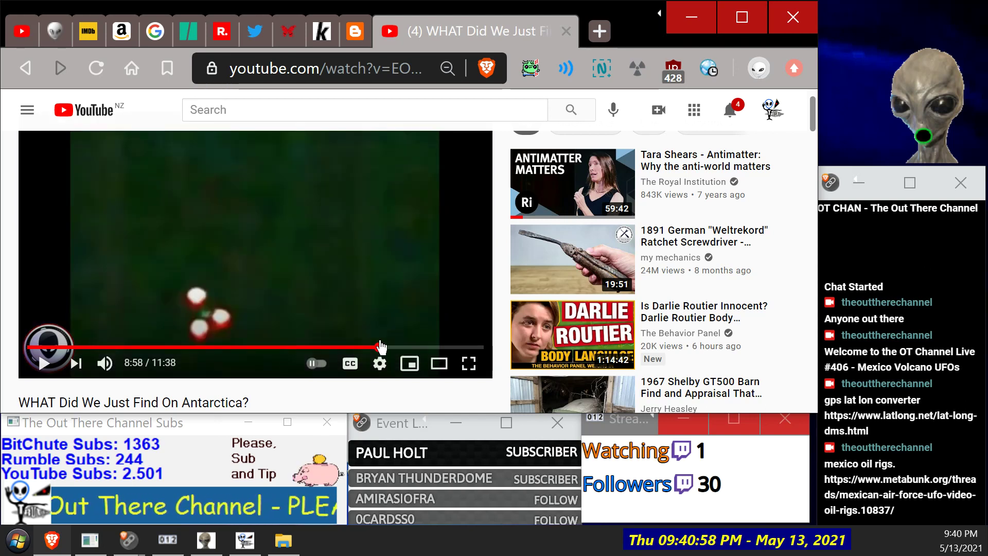
pyautogui.click(390, 347)
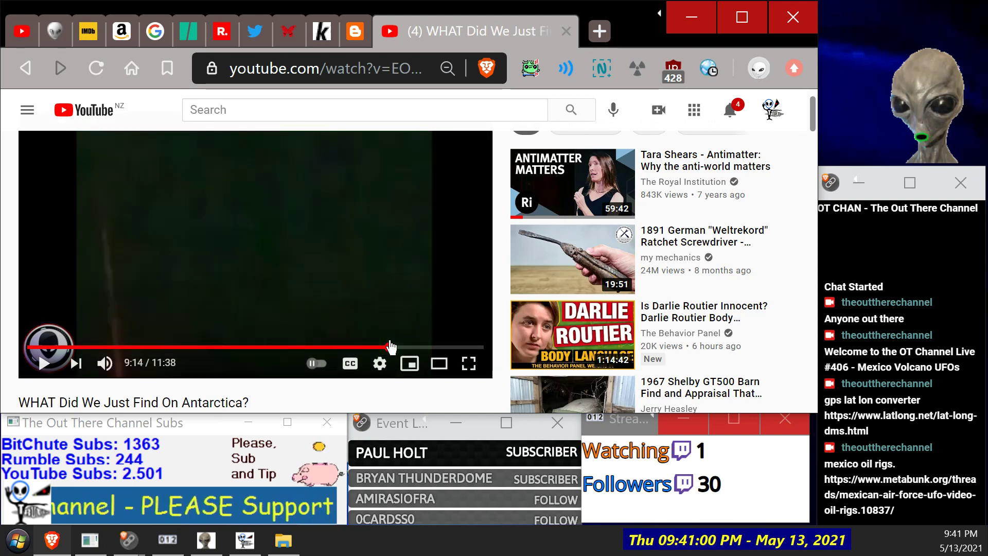
pyautogui.click(398, 348)
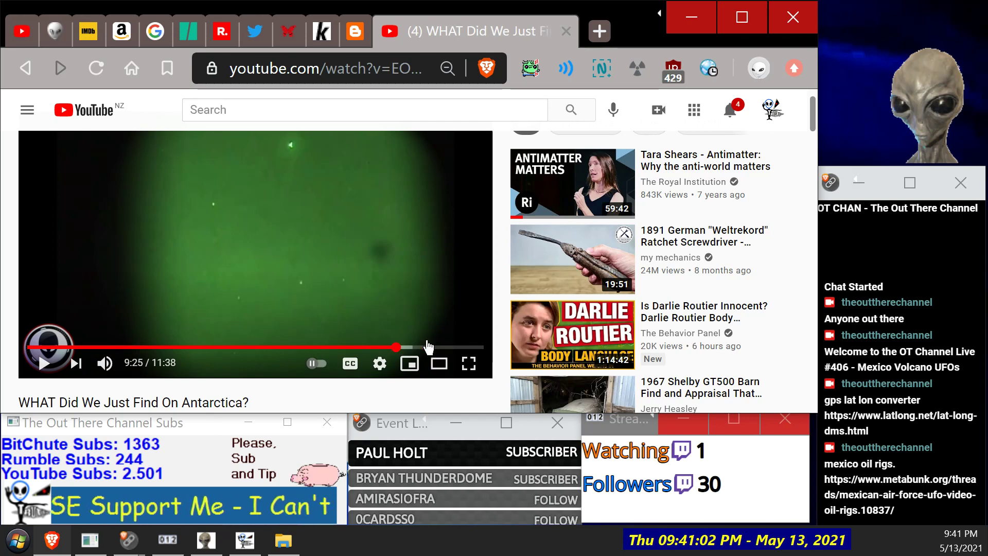
pyautogui.click(444, 347)
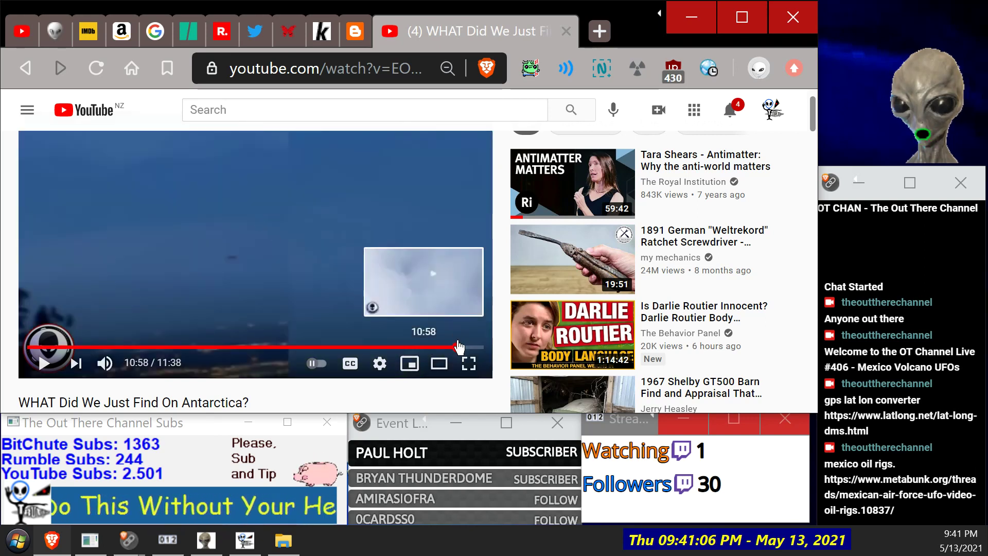
pyautogui.click(459, 348)
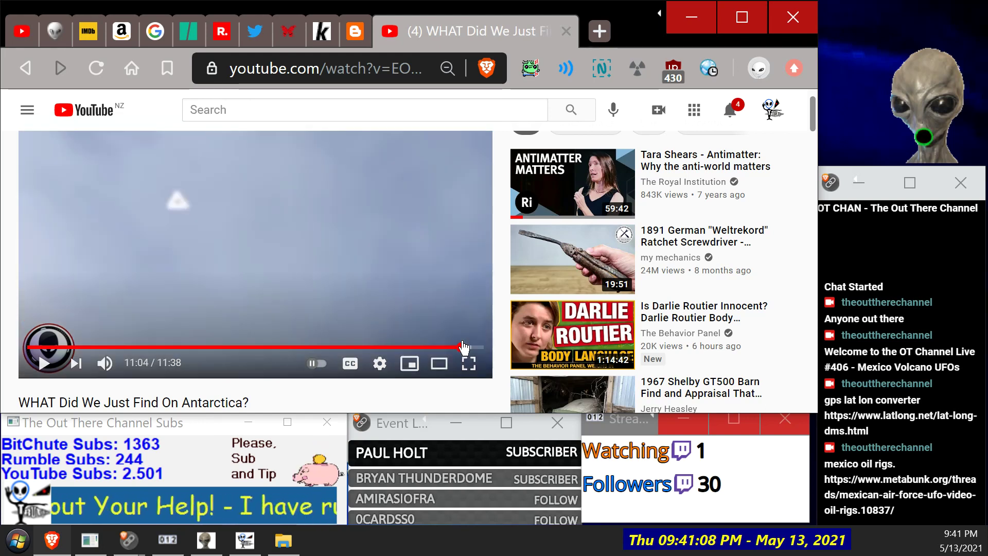
# Step: Rewind the Antarctica video to 5:14, play the footage from there for a few seconds, and pause it
pyautogui.moveTo(463, 348); pyautogui.dragTo(236, 353)
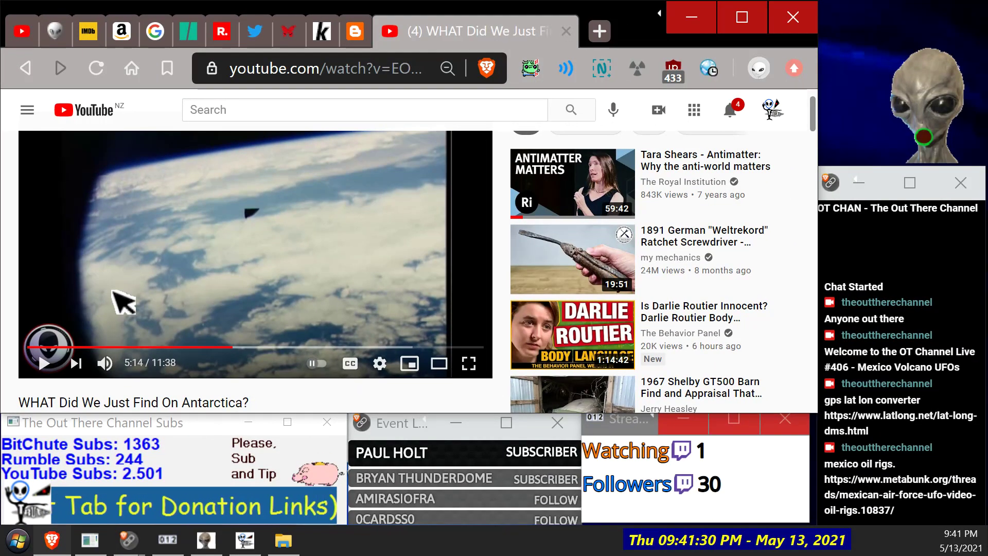
pyautogui.click(45, 364)
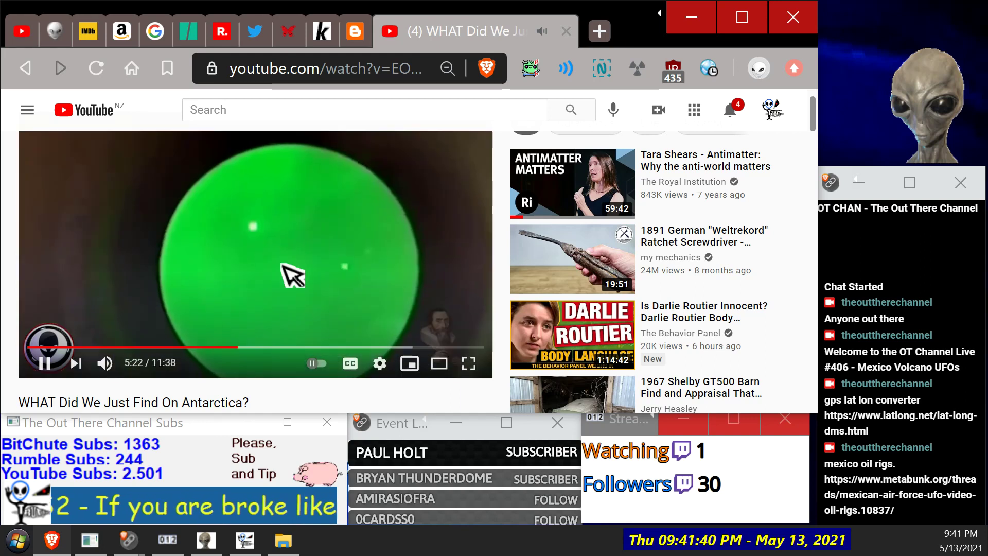
pyautogui.click(292, 276)
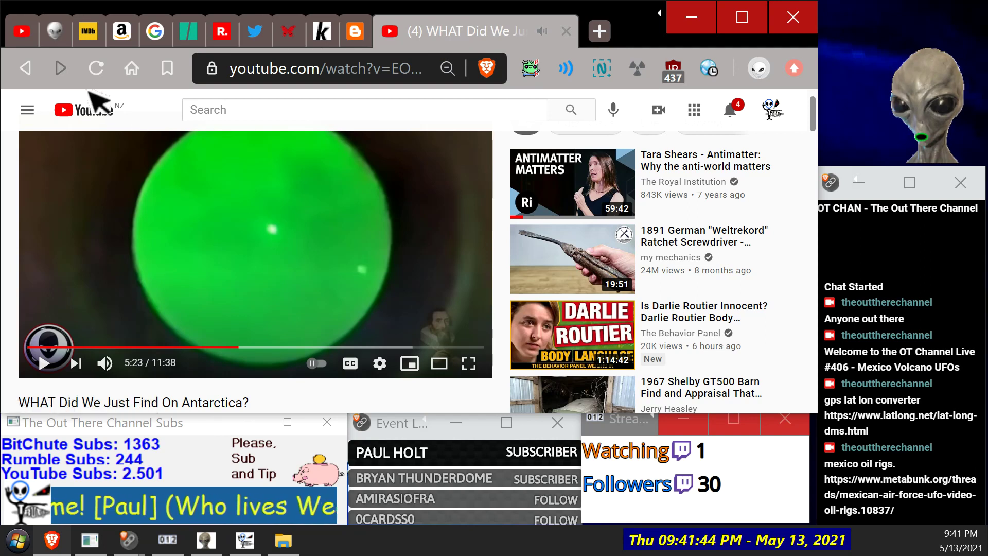
# Step: Leave the Antarctica video, close the secureteam10 page, and open the thirdphaseofmoon YouTube channel from a new tab page
pyautogui.click(17, 55)
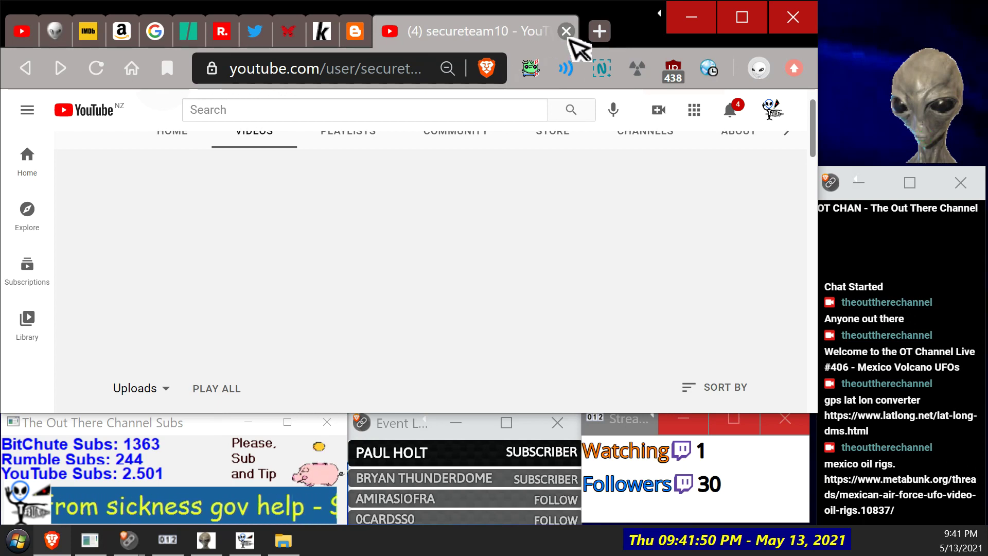
pyautogui.click(566, 32)
pyautogui.click(393, 31)
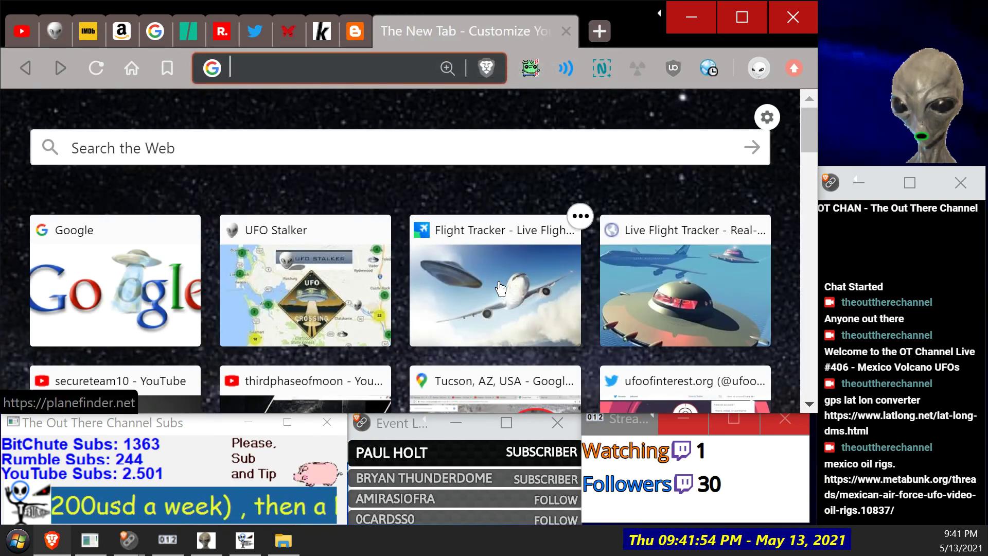
pyautogui.scroll(-4, 495, 288)
pyautogui.click(281, 220)
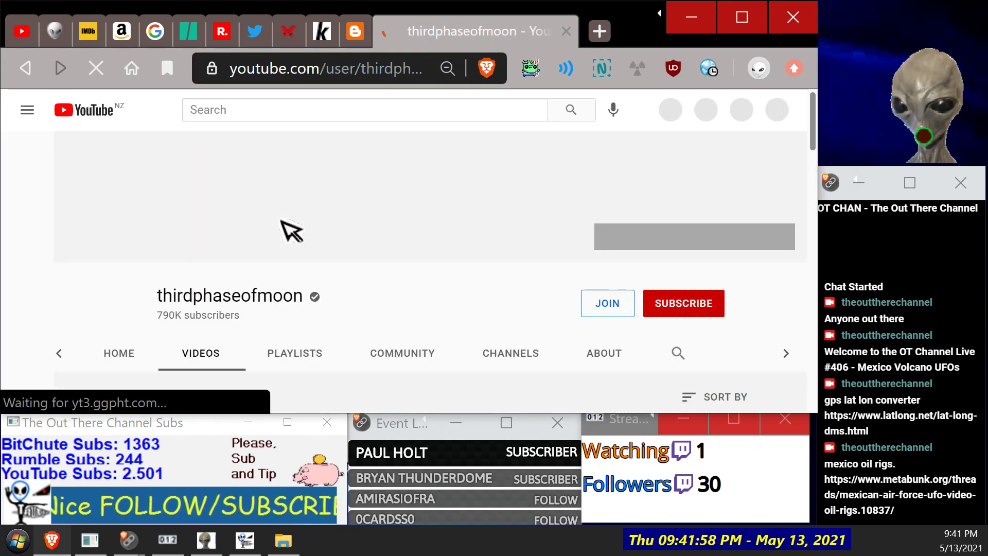
# Step: Open the channel's "What Was Found On Mars Has The Internet On Pause! 2021" video, pause it, and skip to 2:58
pyautogui.scroll(-3, 286, 227)
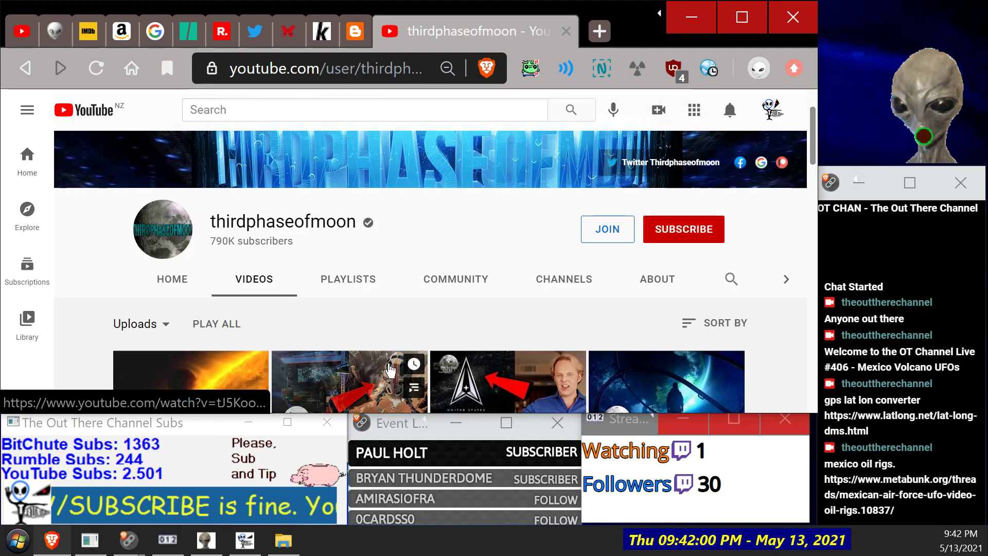
pyautogui.scroll(-2, 446, 346)
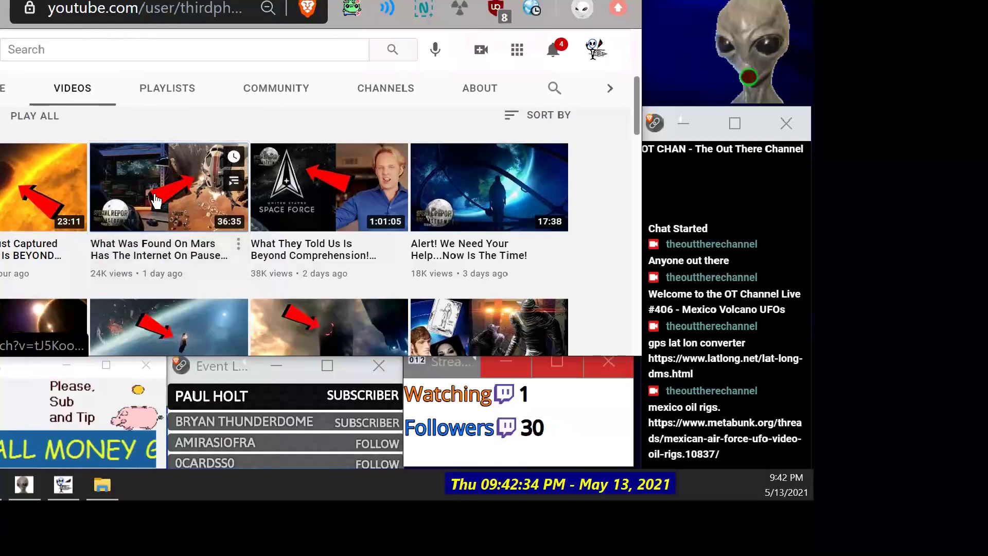
pyautogui.click(156, 201)
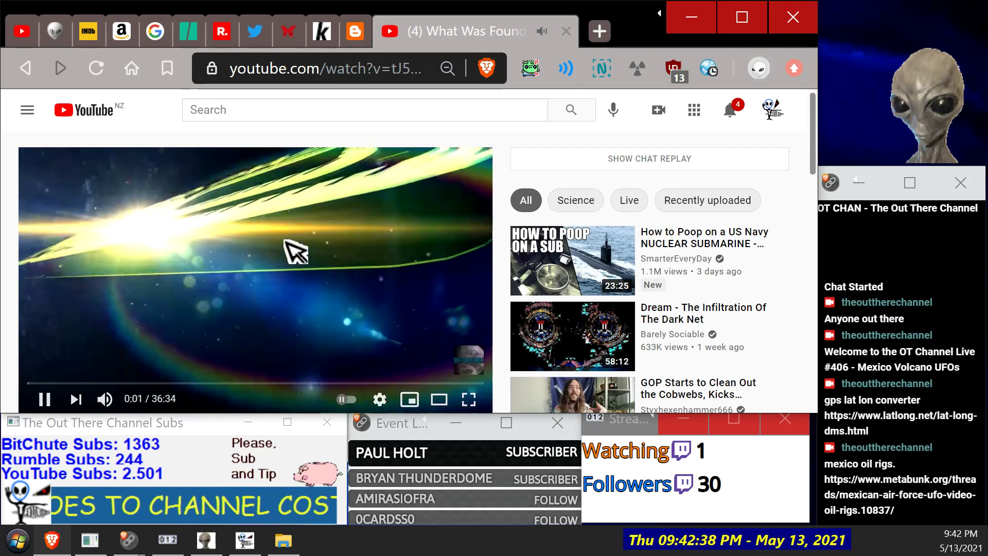
pyautogui.scroll(-2, 285, 241)
pyautogui.click(64, 310)
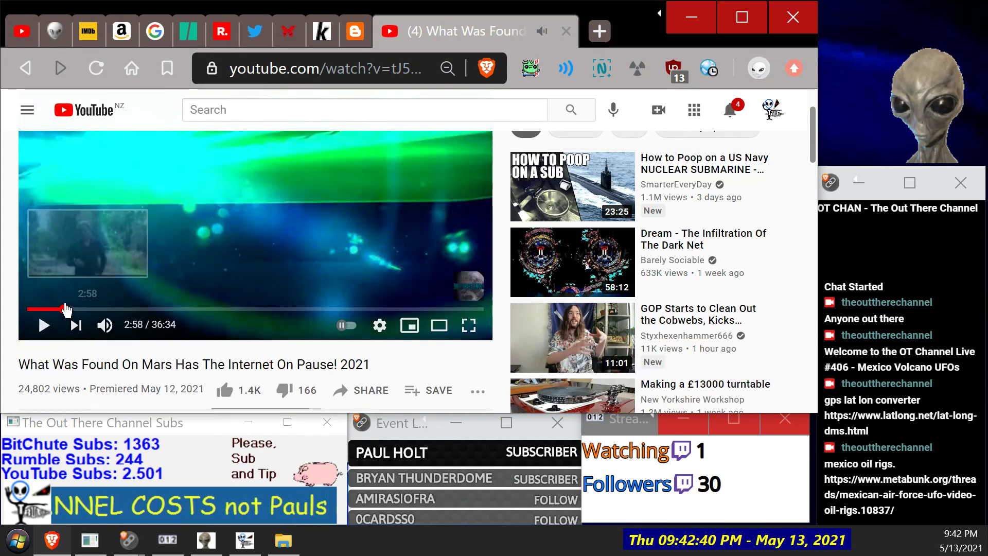
pyautogui.scroll(2, 251, 300)
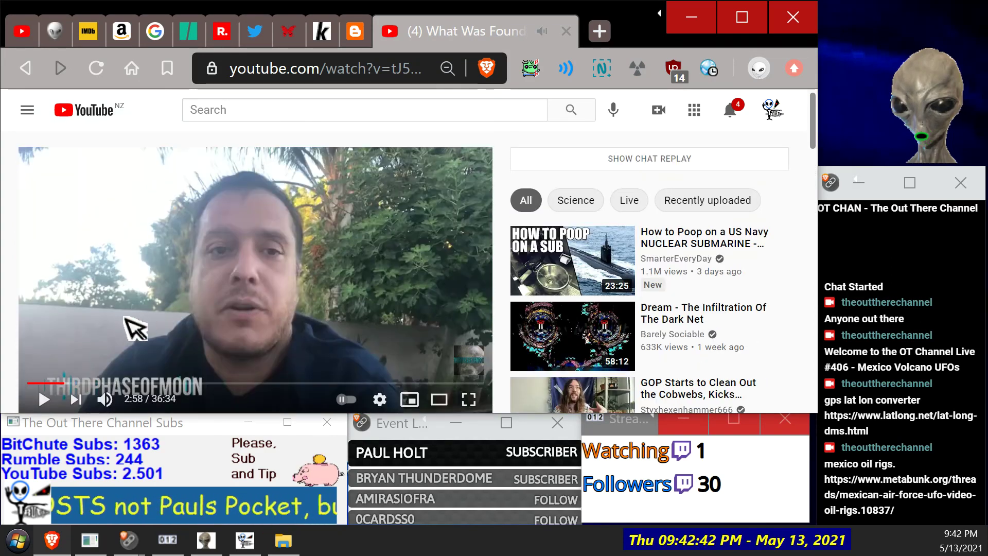
# Step: Skim the Mars video's images at 3:30, 7:28, 10:17 and 23:34, leaving it paused
pyautogui.click(71, 383)
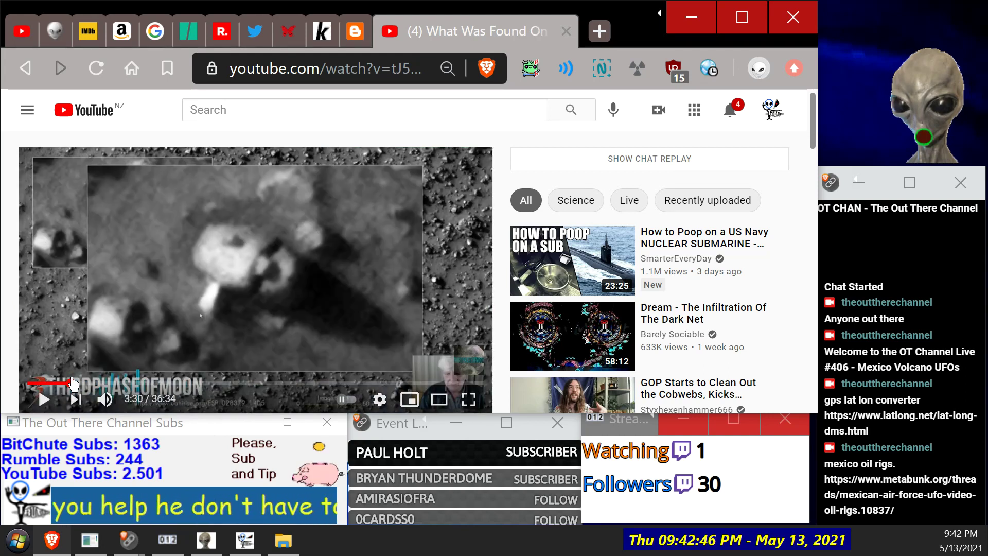
pyautogui.click(93, 384)
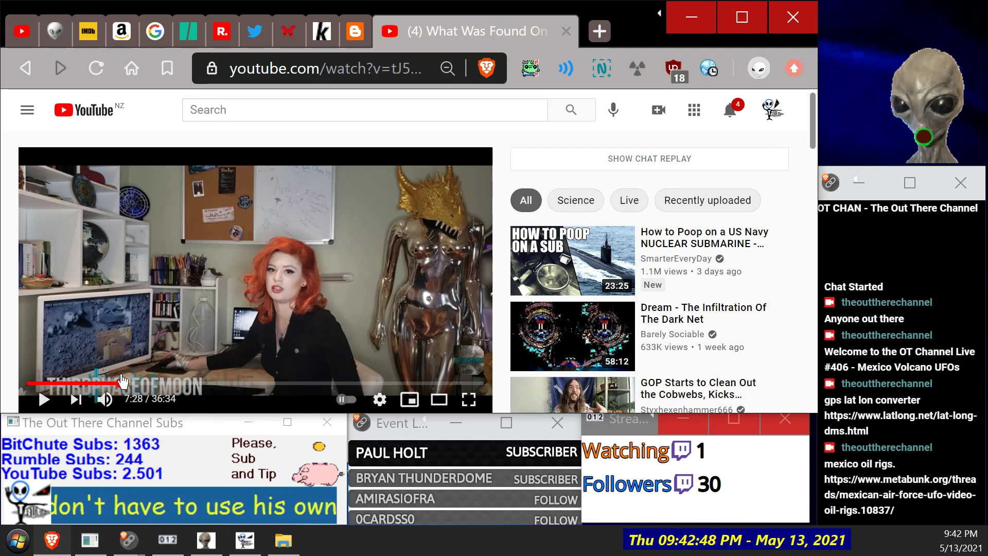
pyautogui.click(157, 383)
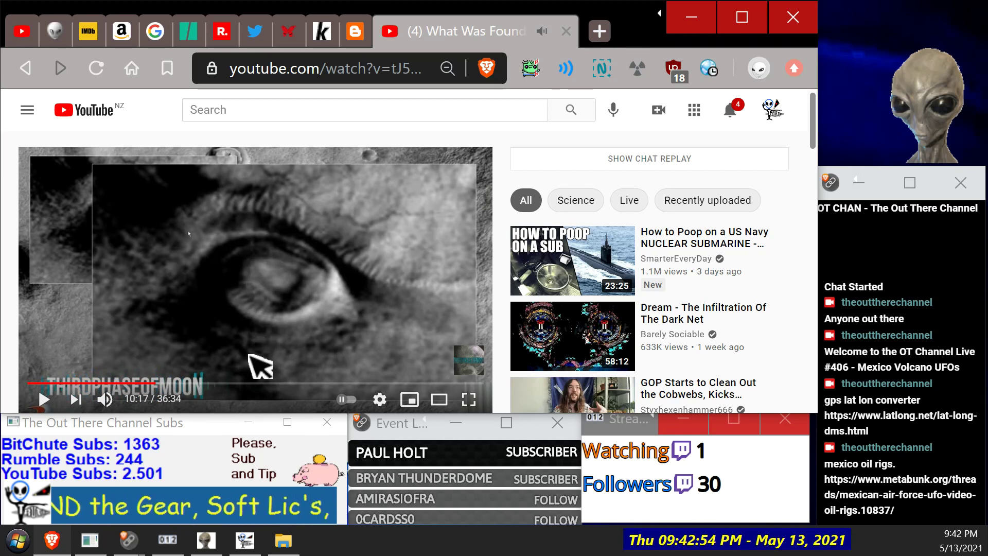
pyautogui.click(177, 383)
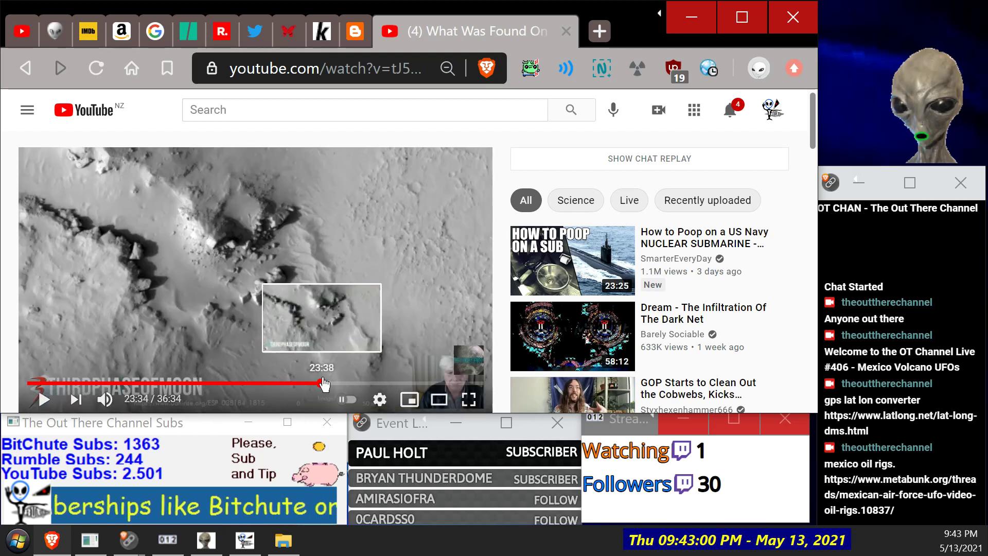
pyautogui.click(323, 384)
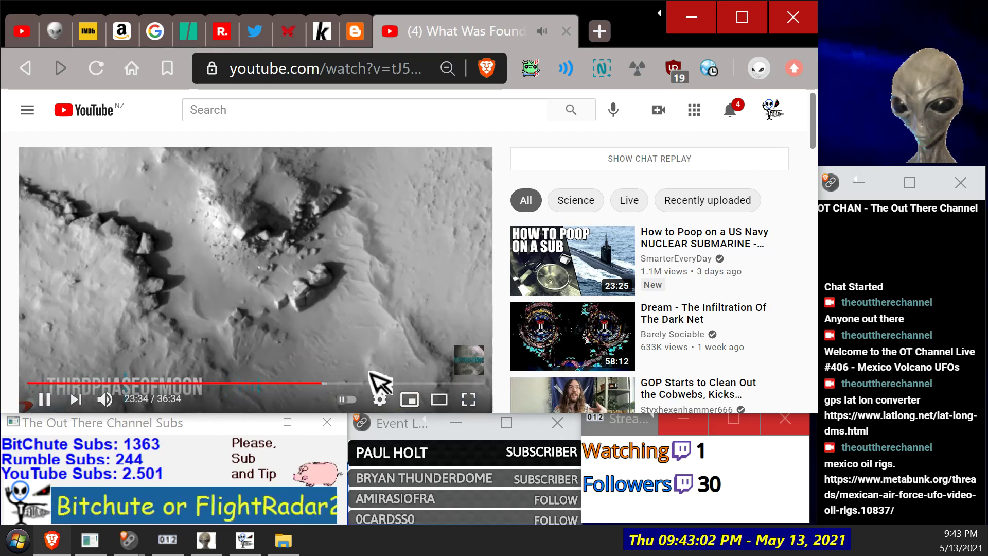
pyautogui.click(296, 291)
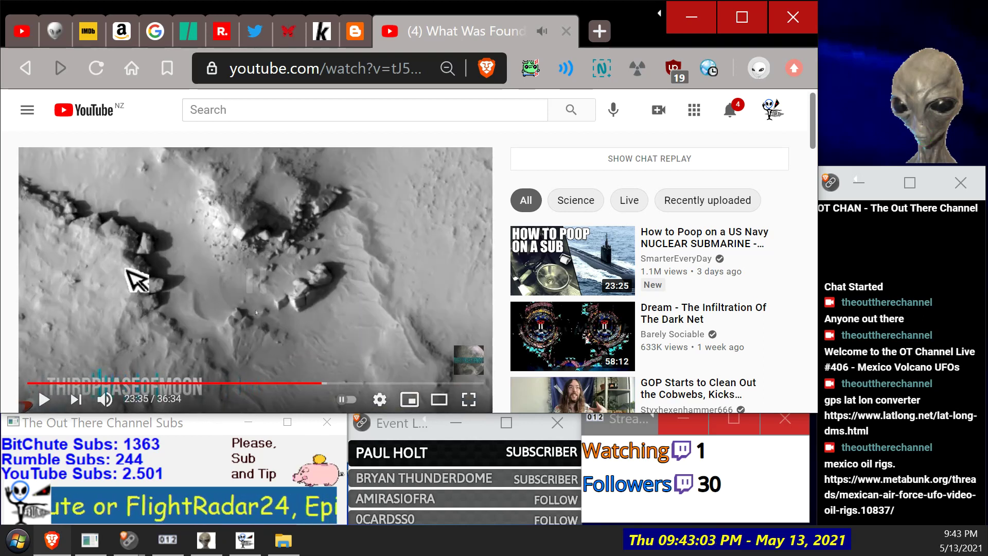
# Step: Return to the thirdphaseofmoon uploads, open the "What NASA Just Captured Near The SUN" video, and pause it
pyautogui.click(20, 70)
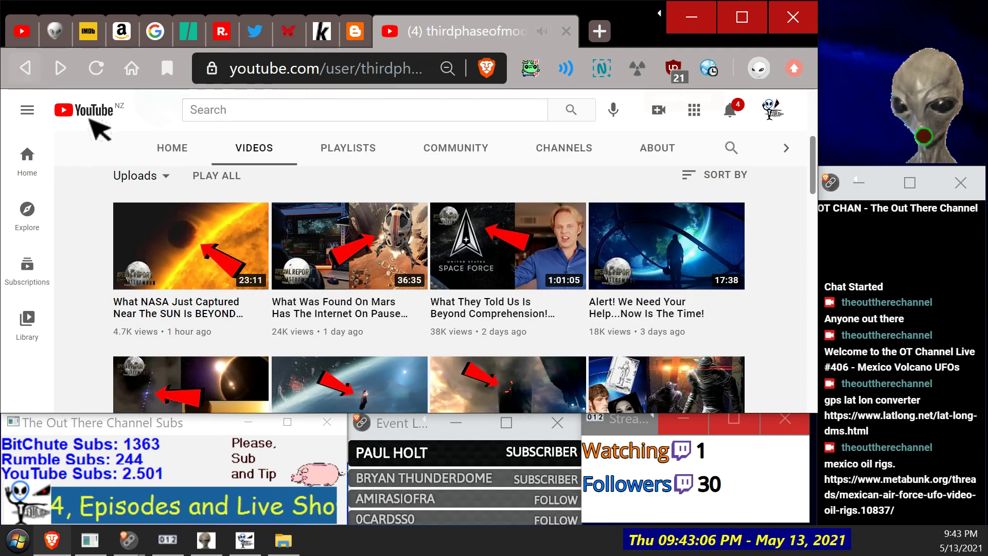
pyautogui.click(176, 249)
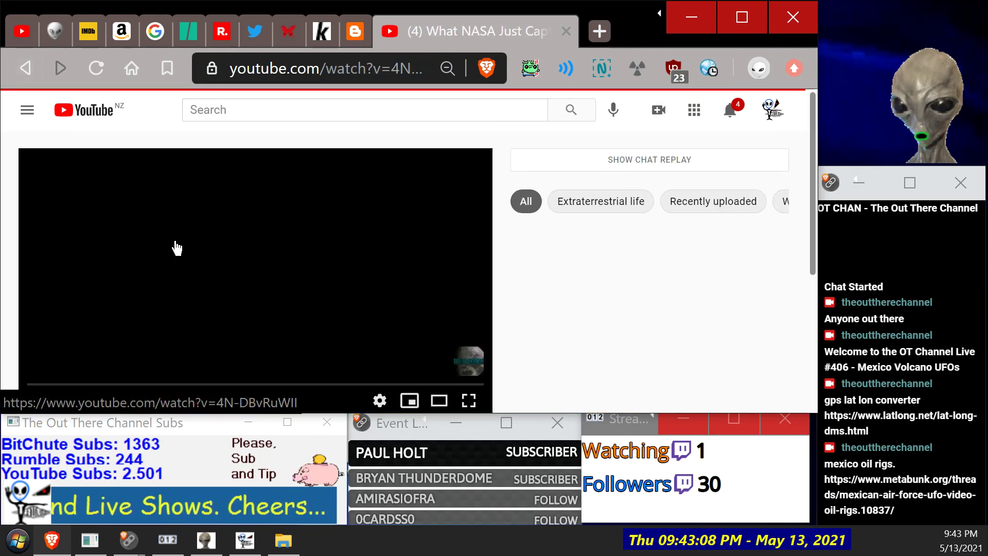
pyautogui.click(176, 249)
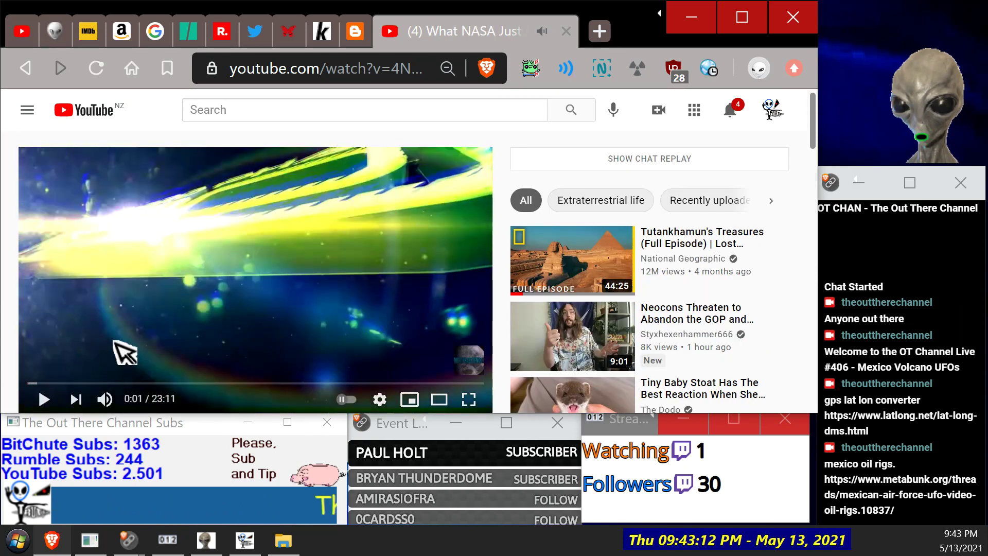
# Step: Check the NASA sun video at 0:29, and examine the dark sphere near the sun at 2:38, 3:30 and 3:54
pyautogui.click(39, 384)
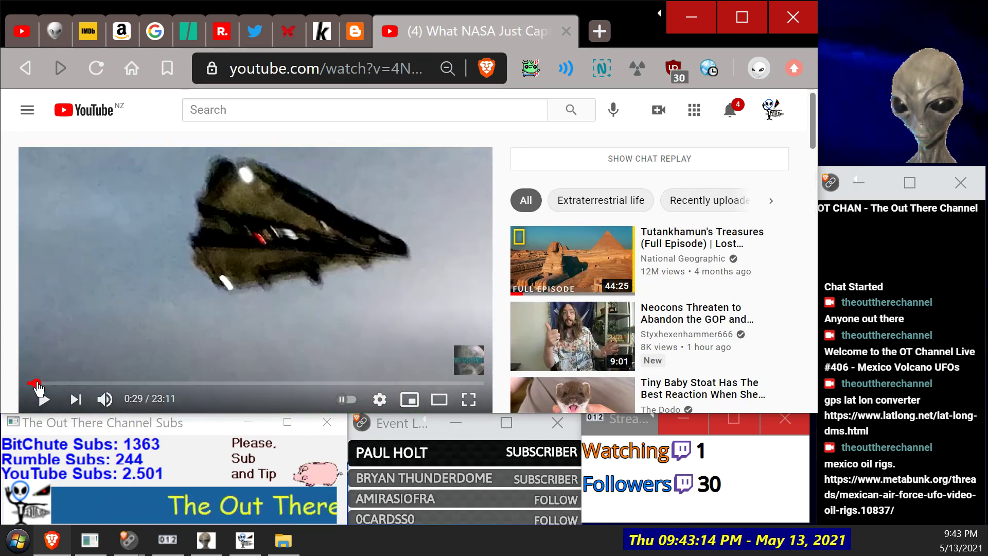
pyautogui.moveTo(50, 384); pyautogui.dragTo(72, 386)
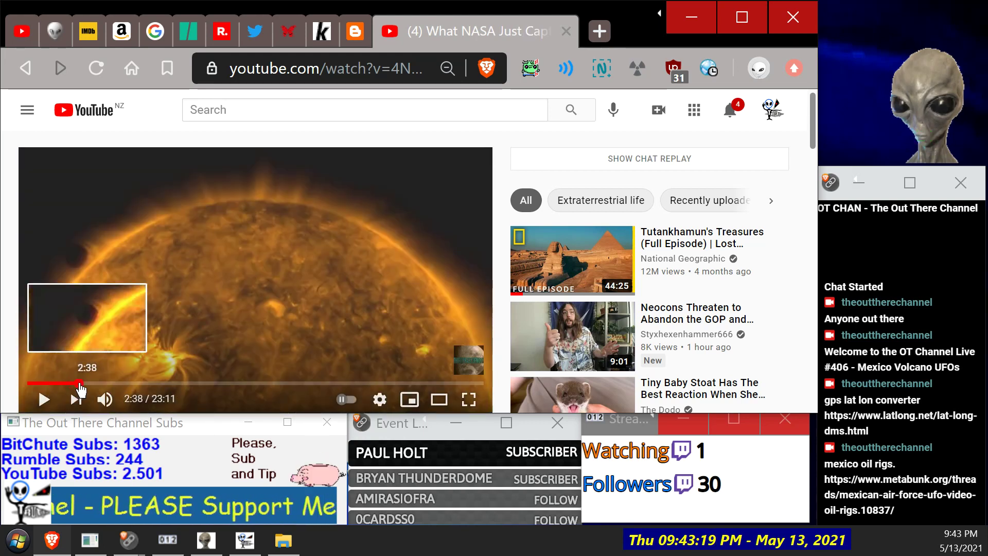
pyautogui.click(79, 385)
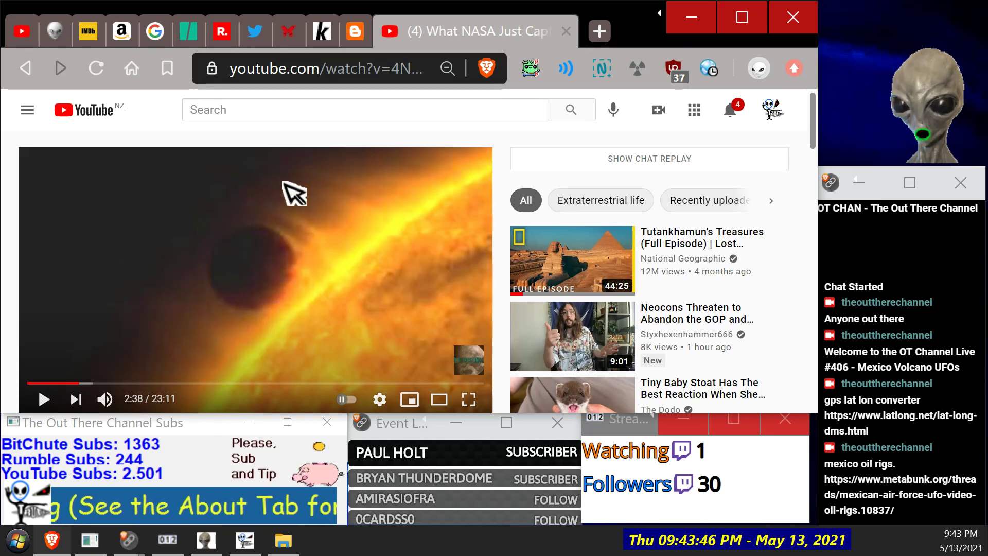
pyautogui.click(96, 383)
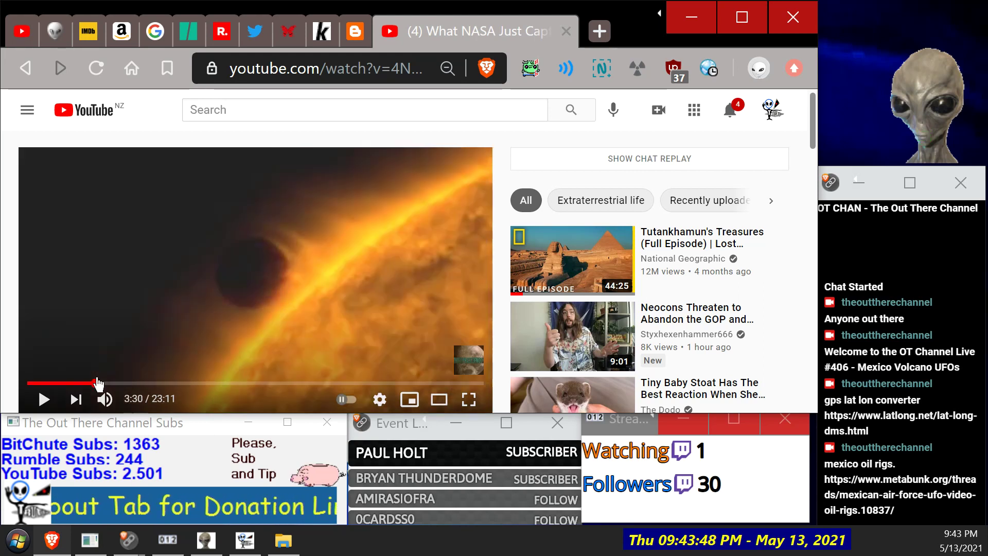
pyautogui.click(104, 383)
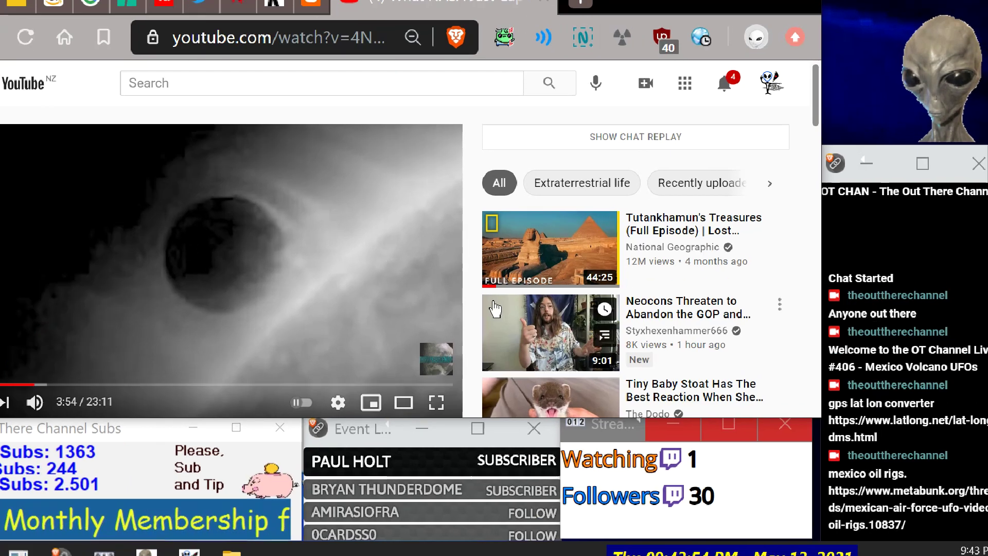
# Step: Skip the NASA sun video ahead to 5:41 and 10:36, and work back through 9:15 to 7:58
pyautogui.moveTo(524, 297)
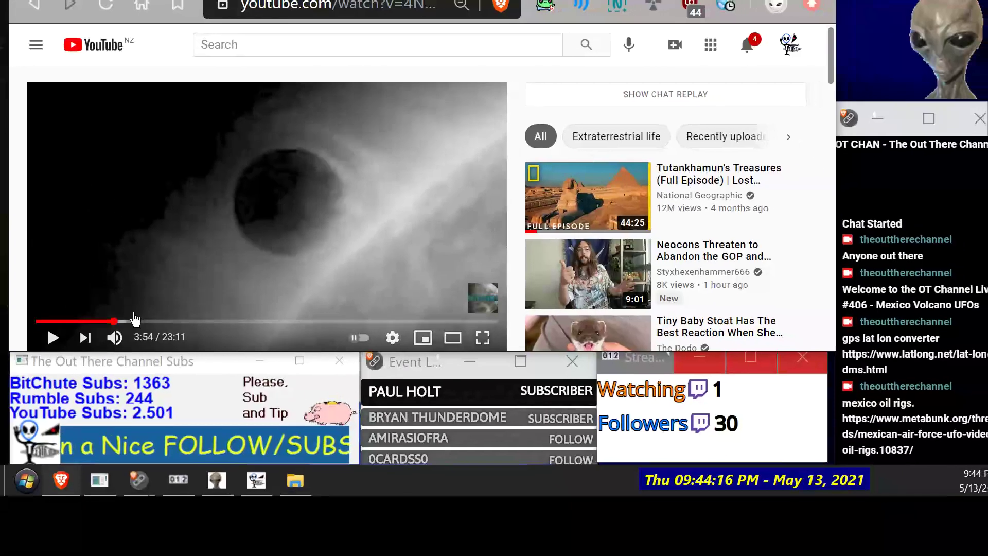
pyautogui.click(174, 411)
pyautogui.click(149, 319)
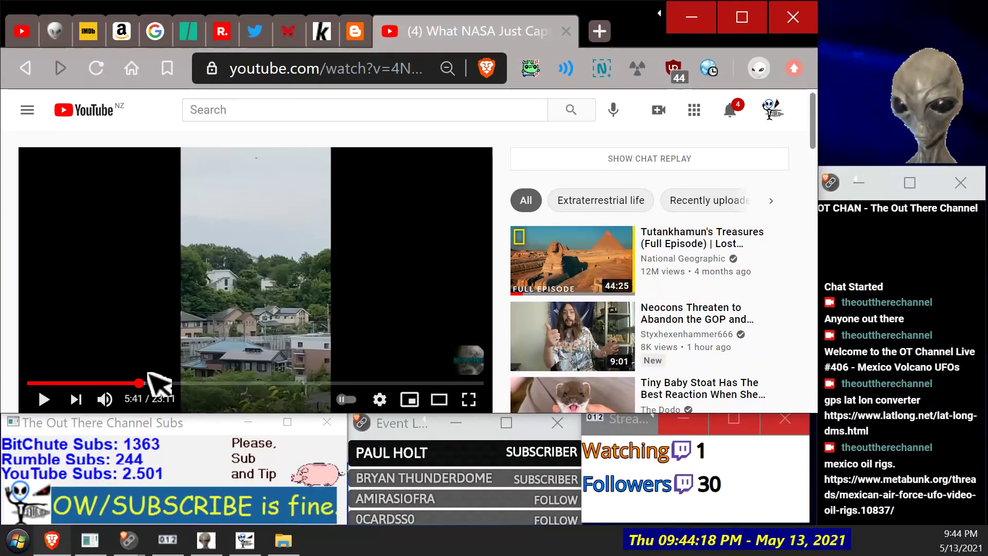
pyautogui.click(174, 383)
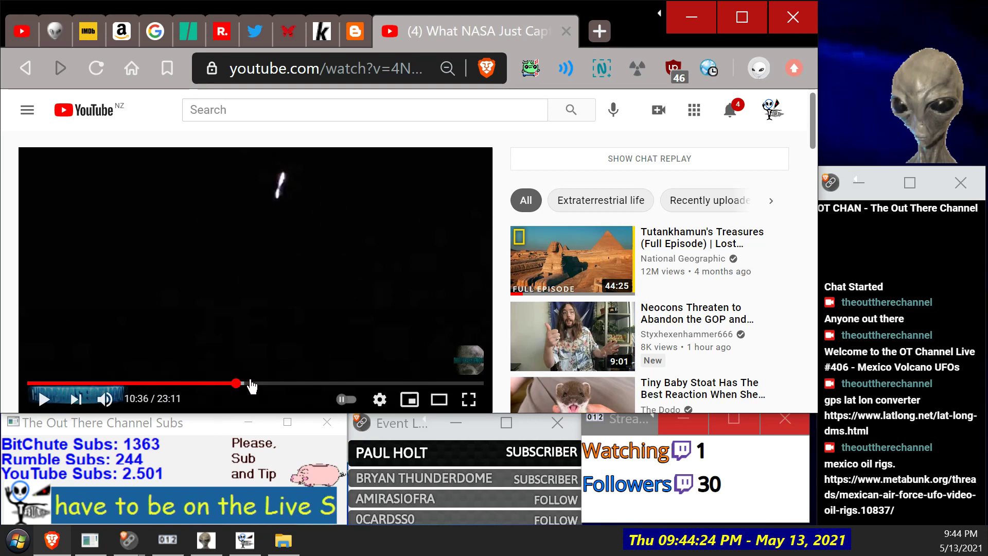
pyautogui.click(237, 382)
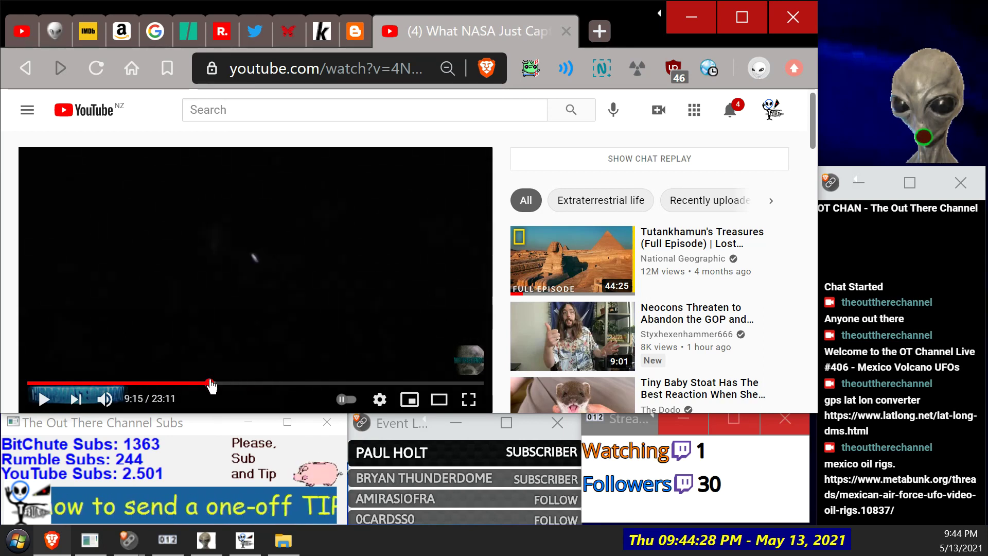
pyautogui.click(185, 383)
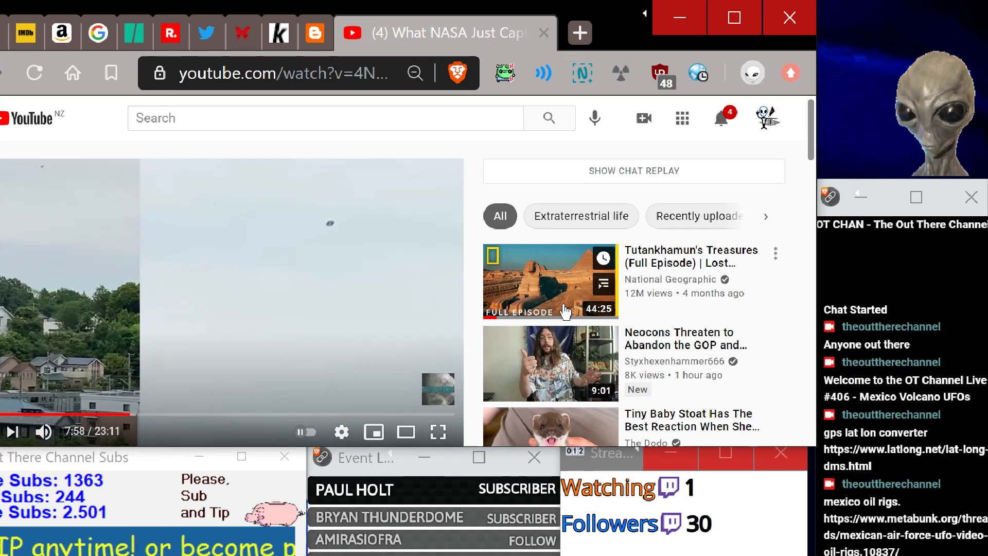
# Step: Magnify the small object in the sky, play the footage from 7:58, and pause at the roadside clip at dusk
pyautogui.moveTo(602, 258)
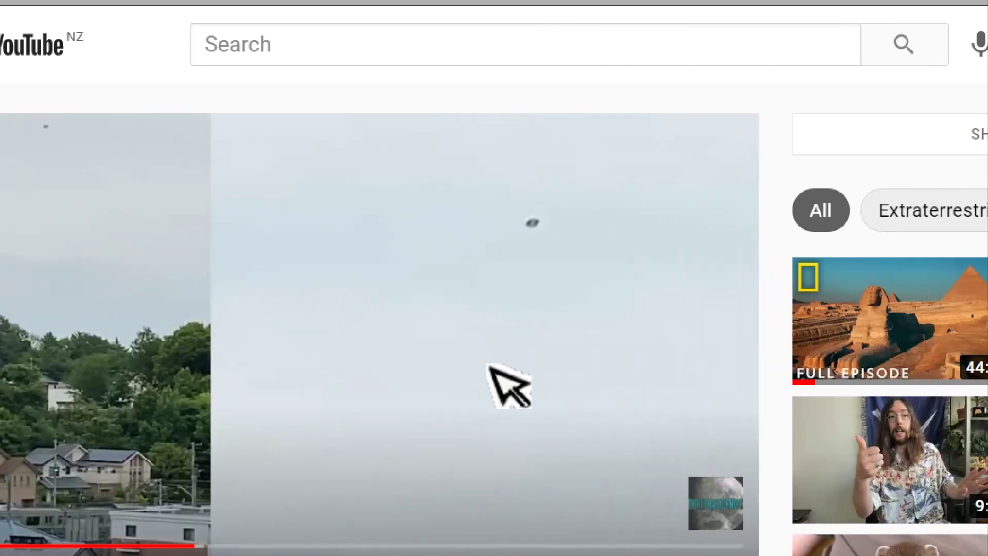
pyautogui.click(490, 366)
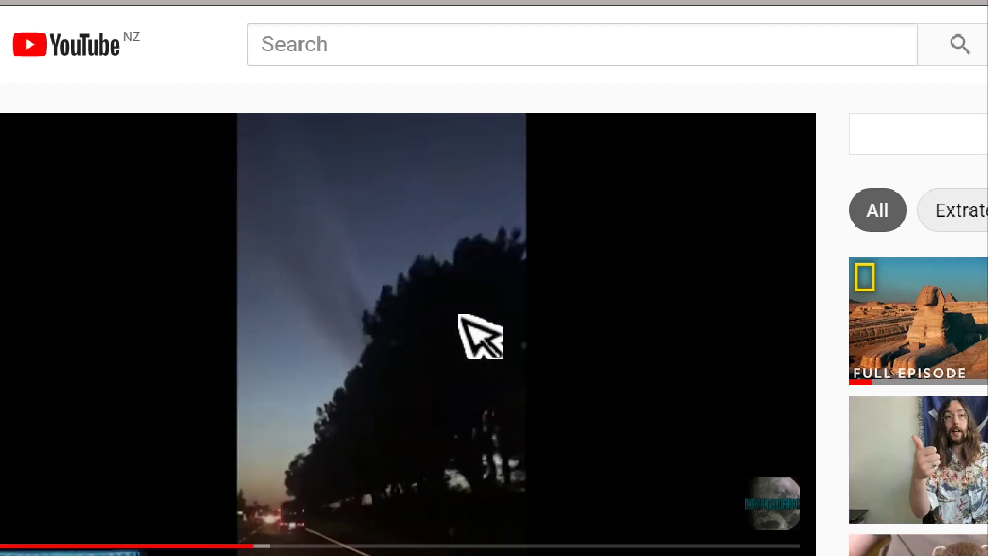
pyautogui.click(382, 373)
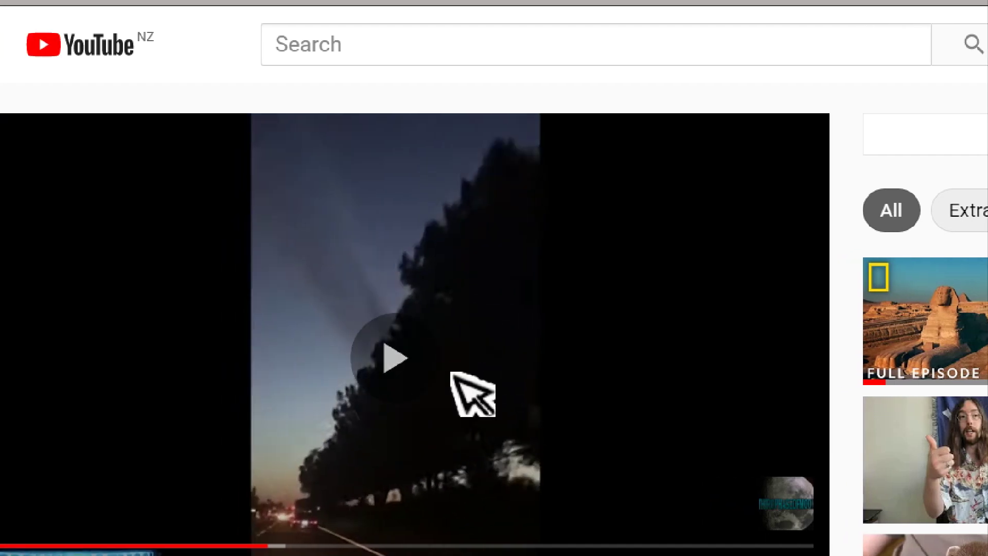